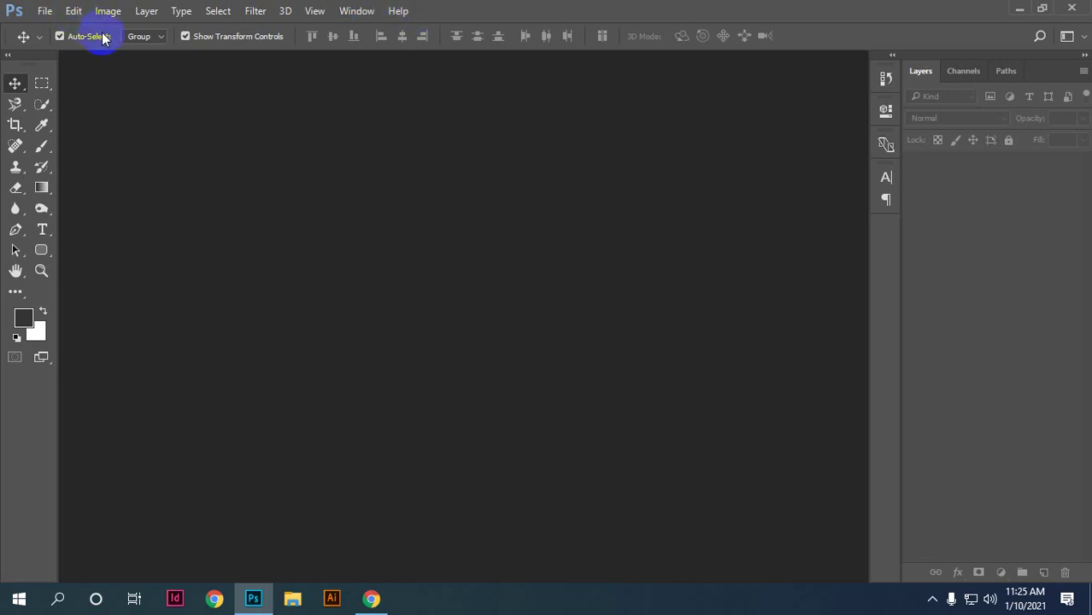
Step: Glance at the Edit menu, toggle the toolbar layout, then choose the Rectangular Marquee Tool
click(74, 10)
click(167, 50)
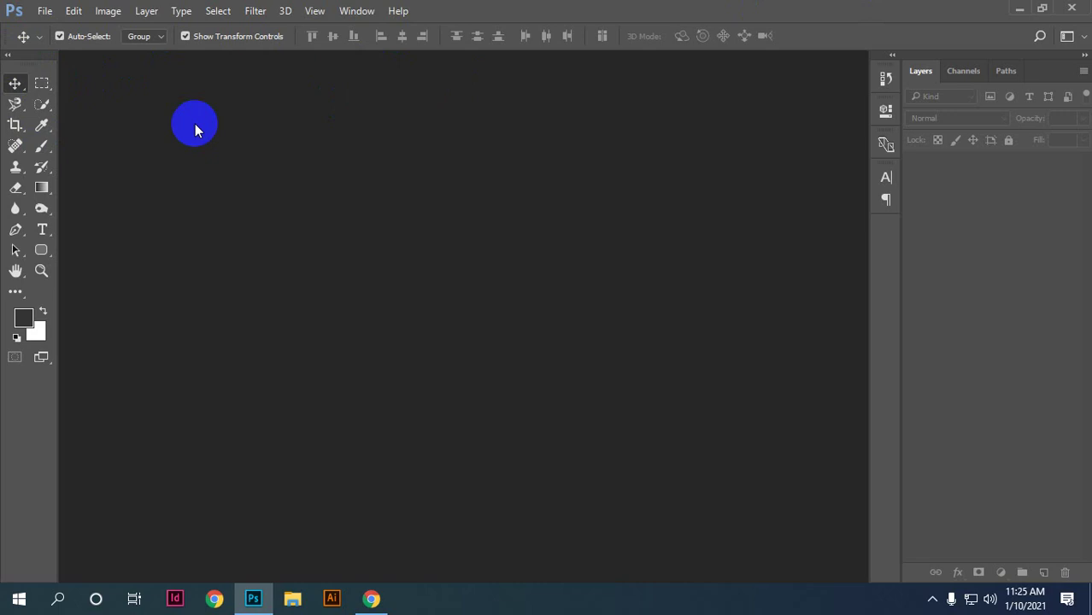
click(8, 56)
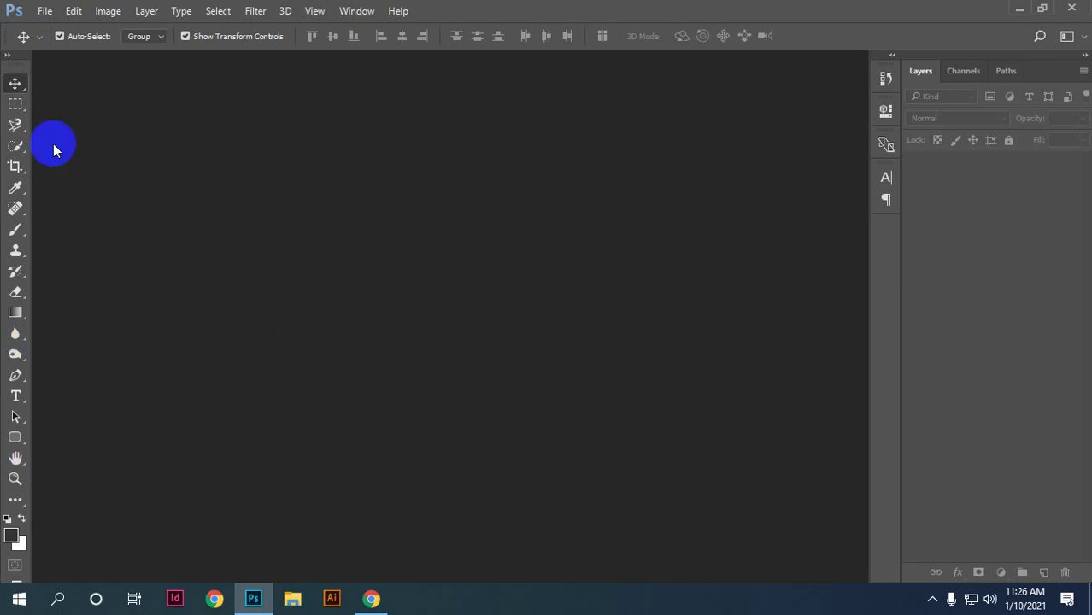
click(8, 57)
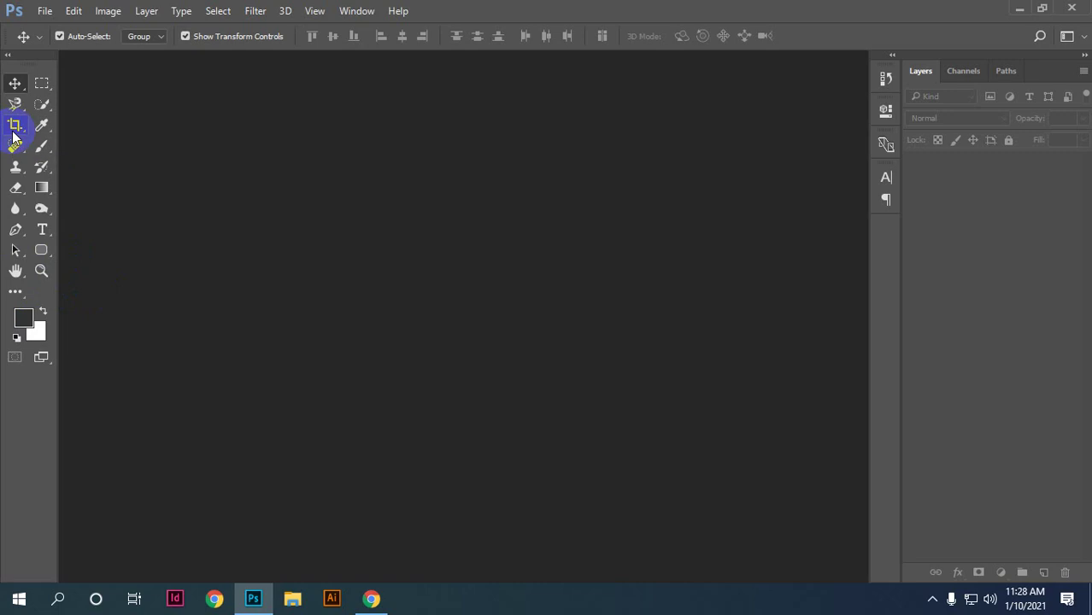
click(41, 86)
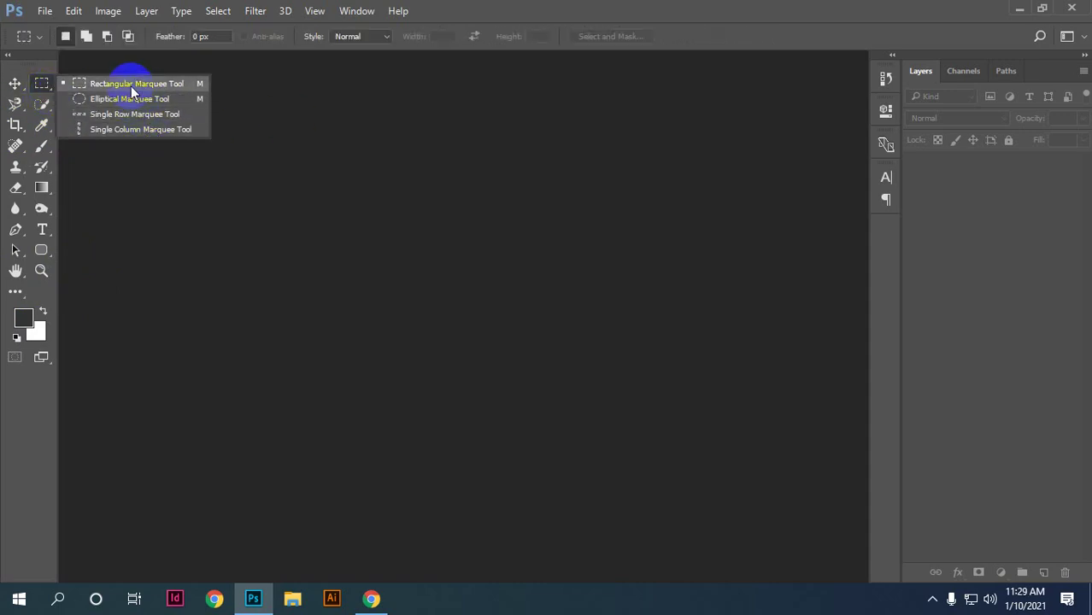
click(43, 83)
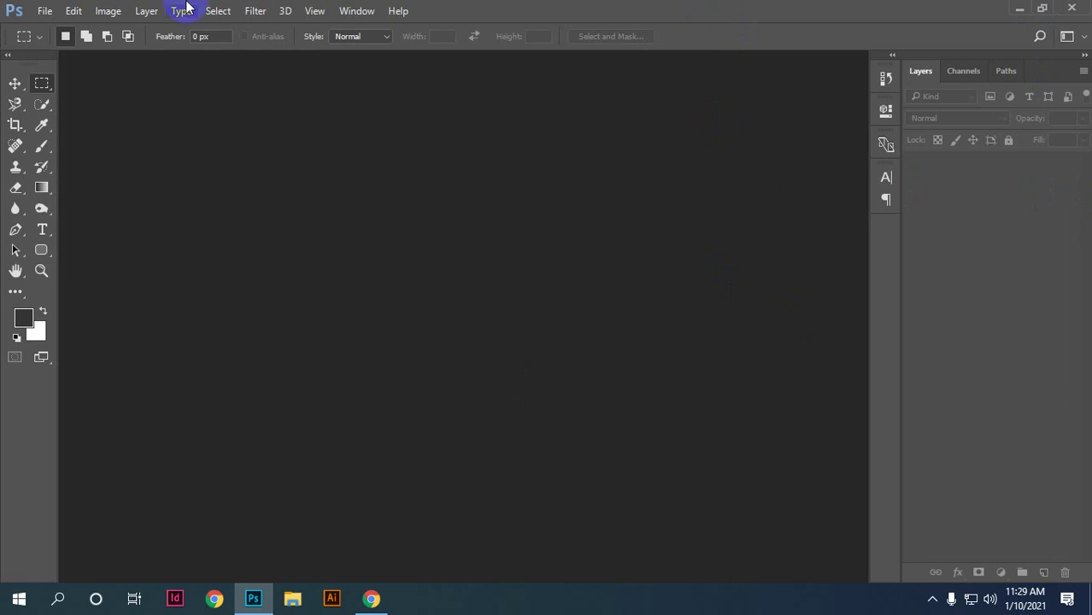
Step: Float the Layers panel out of the dock, reposition it, and close it
click(356, 10)
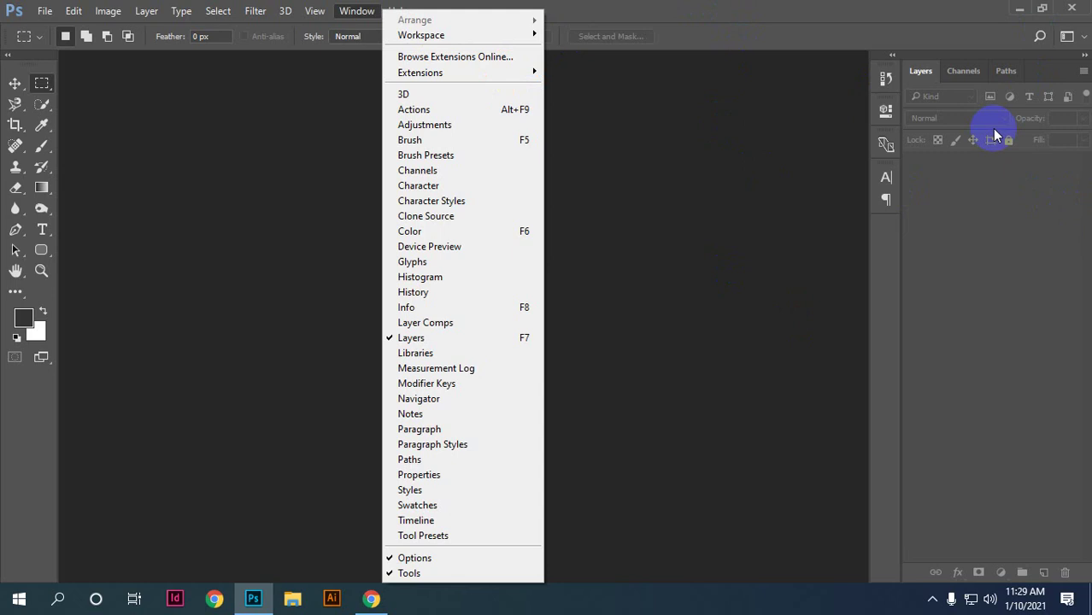
click(355, 11)
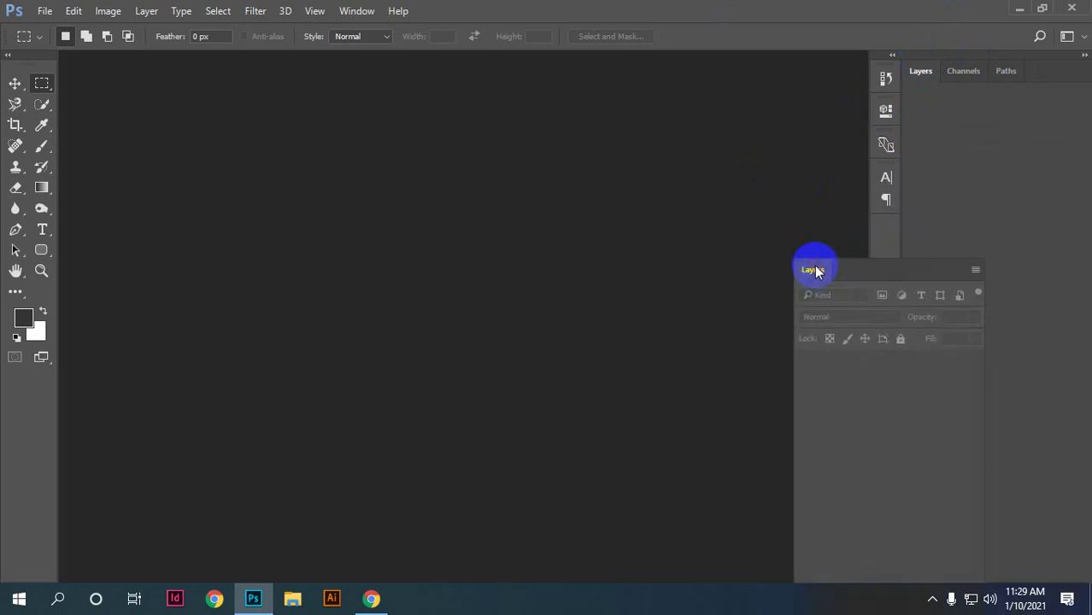
drag(920, 71, 812, 268)
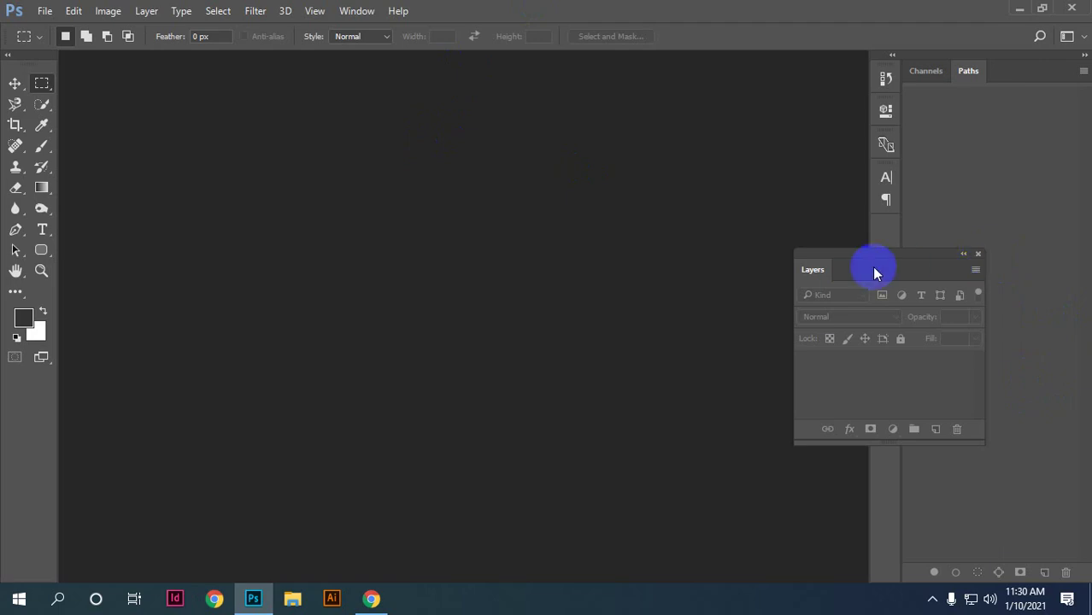
drag(876, 267, 821, 220)
click(923, 208)
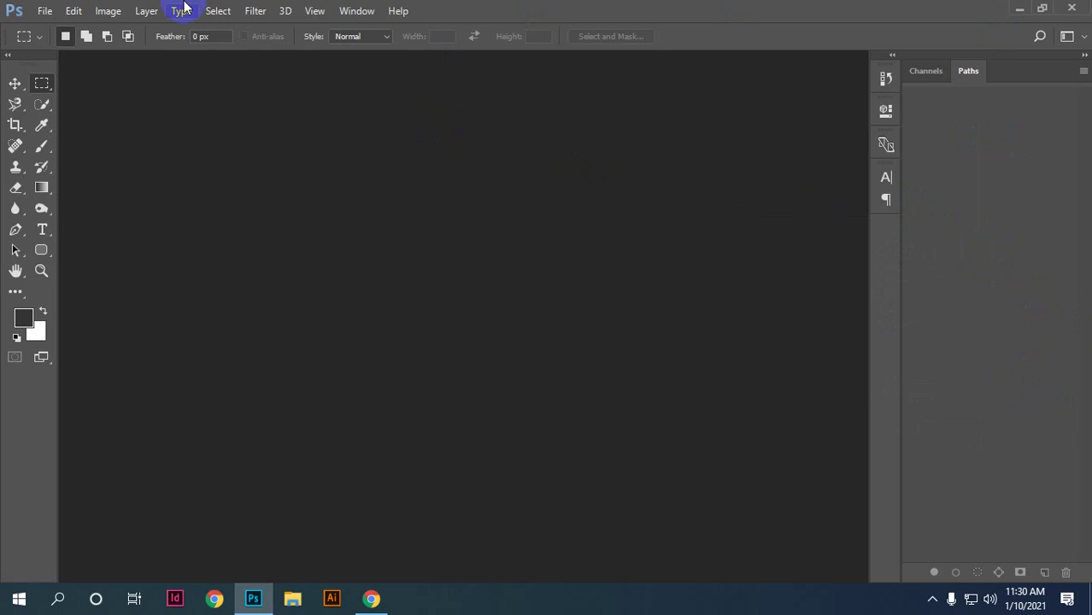
click(350, 11)
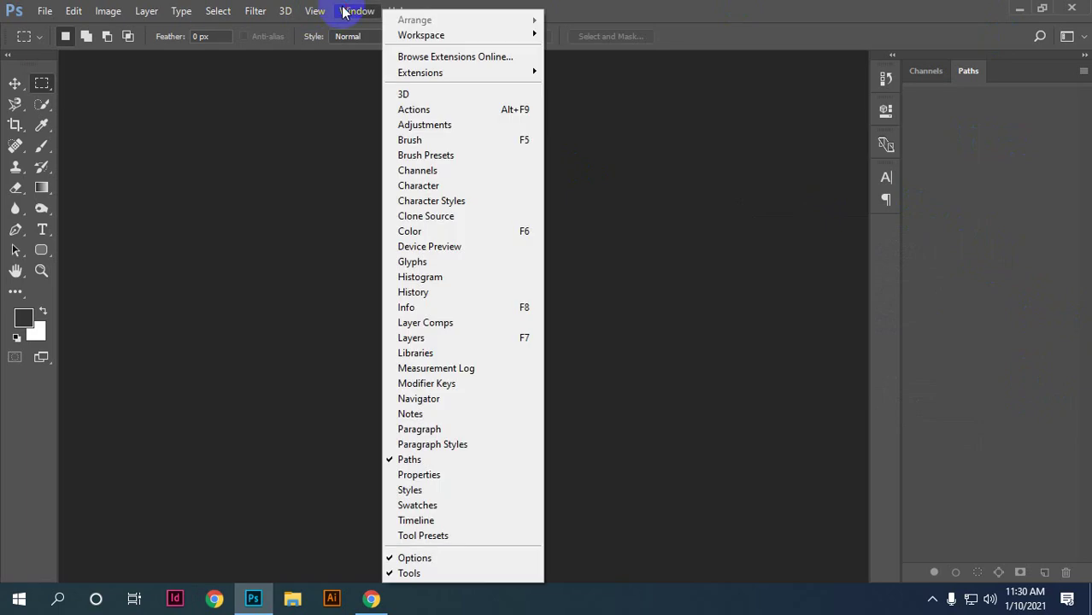
Step: Reopen Layers from the Window menu and dock it beside Channels and Paths
click(435, 340)
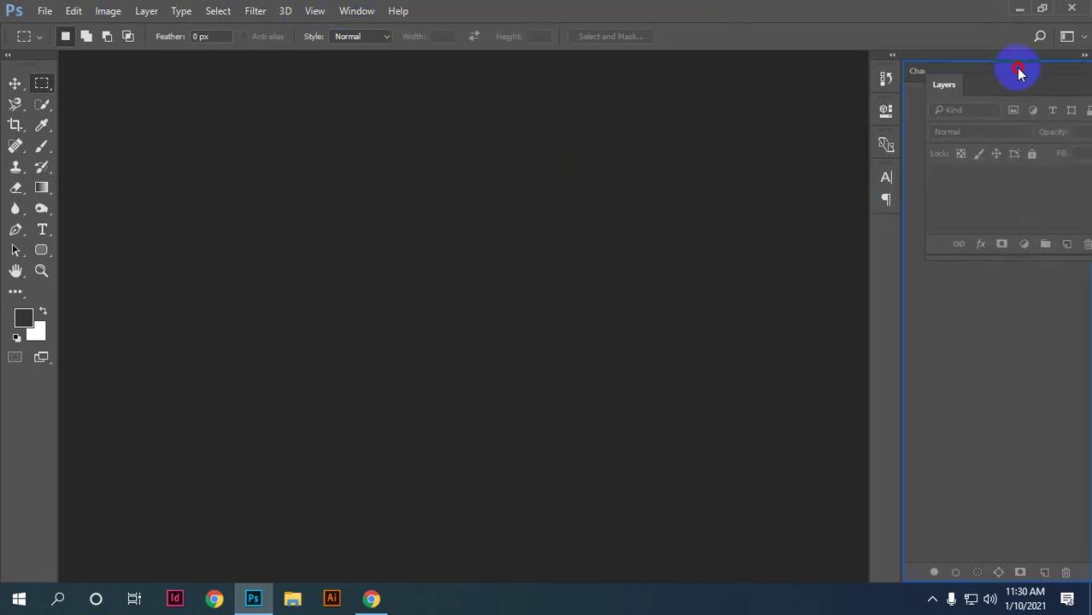
drag(833, 210, 1019, 69)
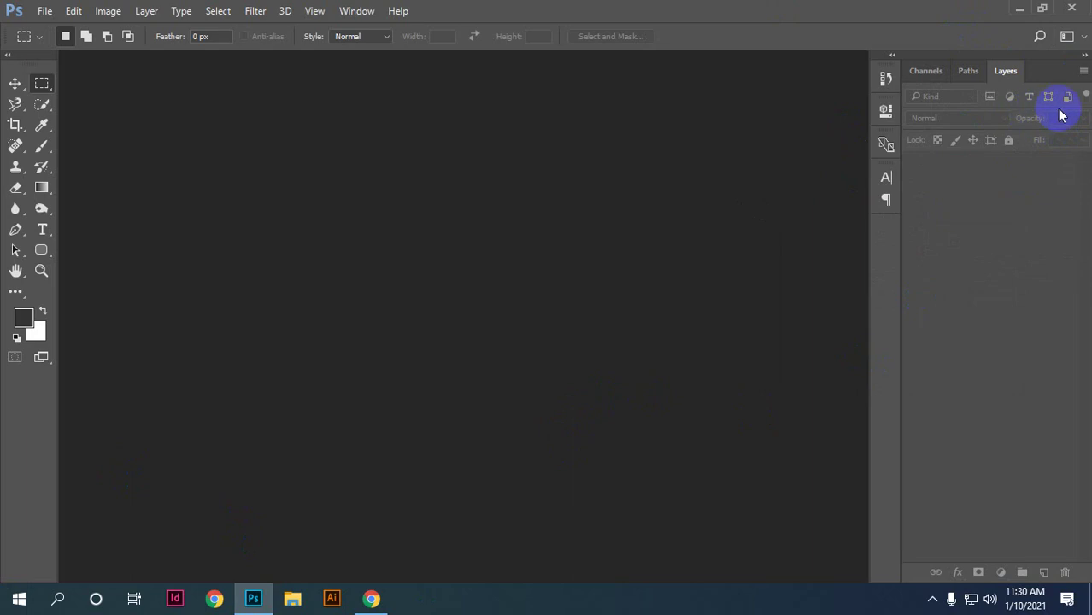
click(357, 10)
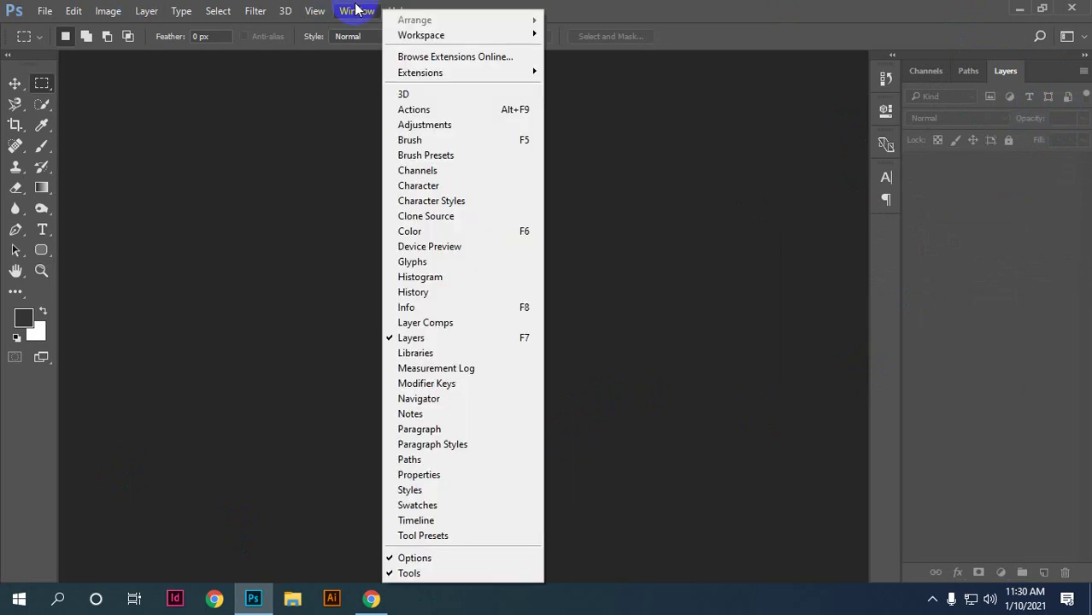
mouse_move(421, 35)
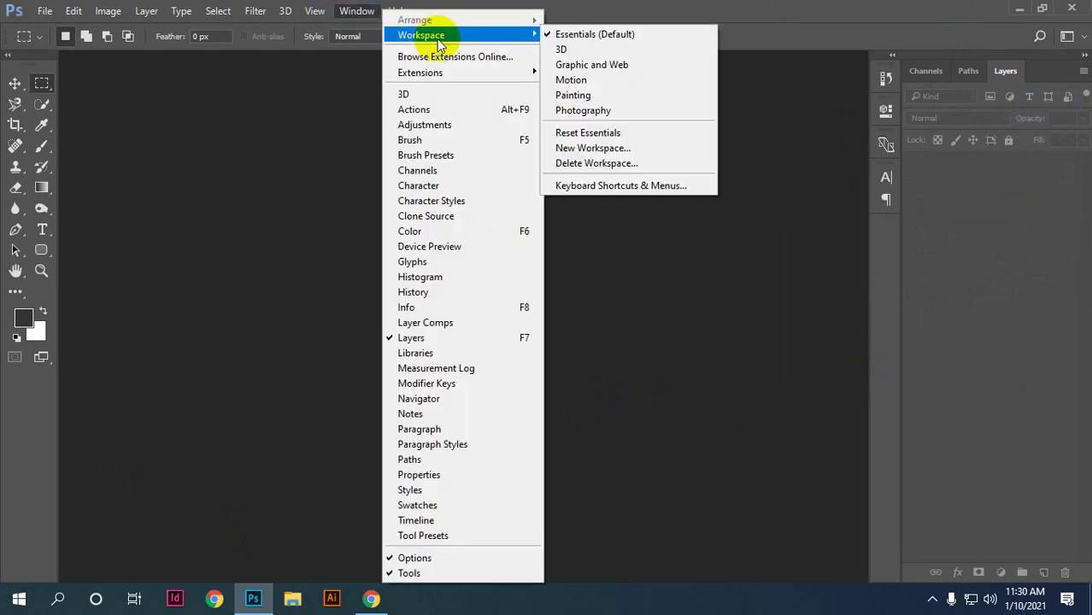
Step: Reset the Essentials workspace layout from the Window > Workspace options
click(574, 134)
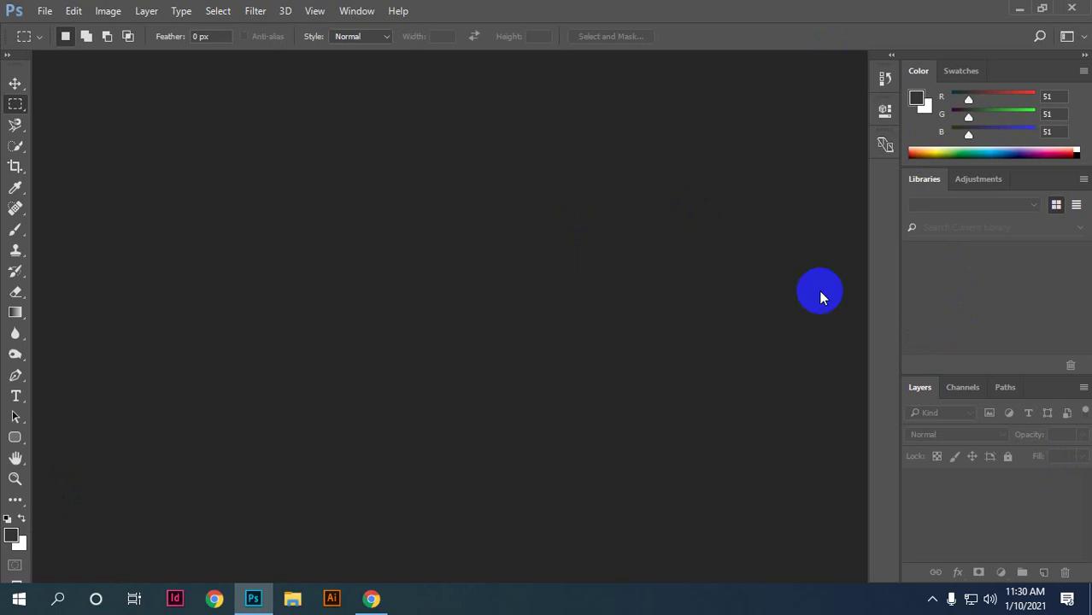
click(356, 10)
click(425, 39)
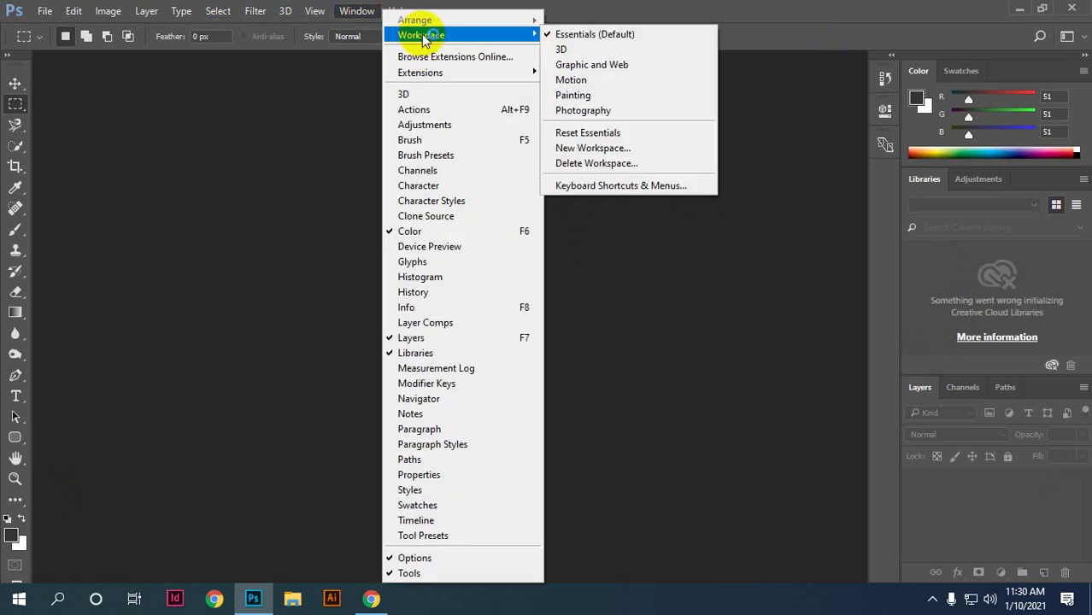
click(625, 137)
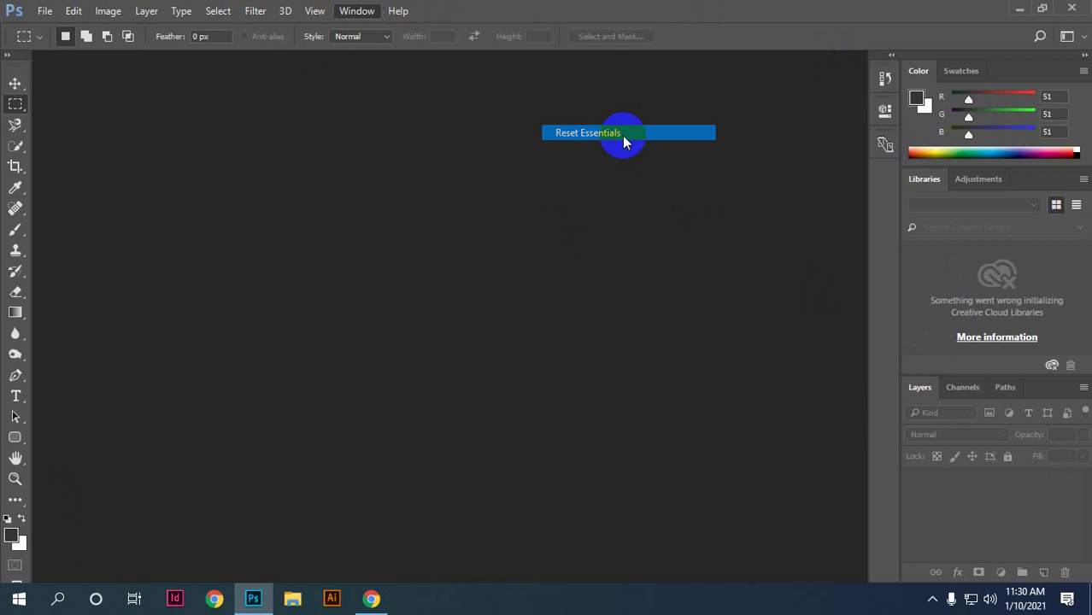
click(356, 11)
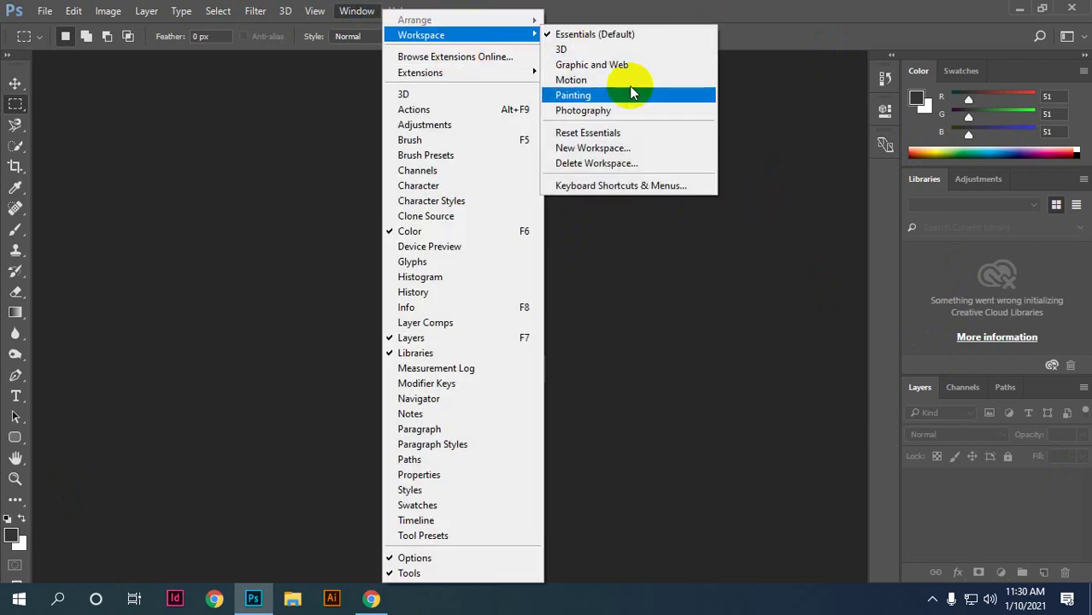
click(629, 131)
mouse_move(253, 598)
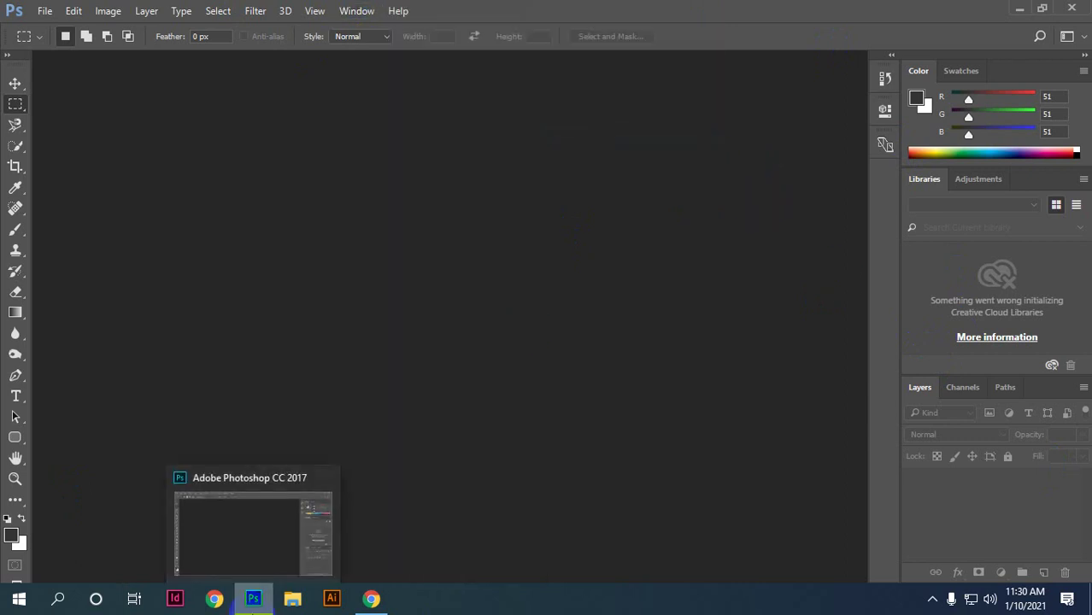
Step: Select the Move tool after a few panel and menu clicks, then show the File menu
click(1048, 97)
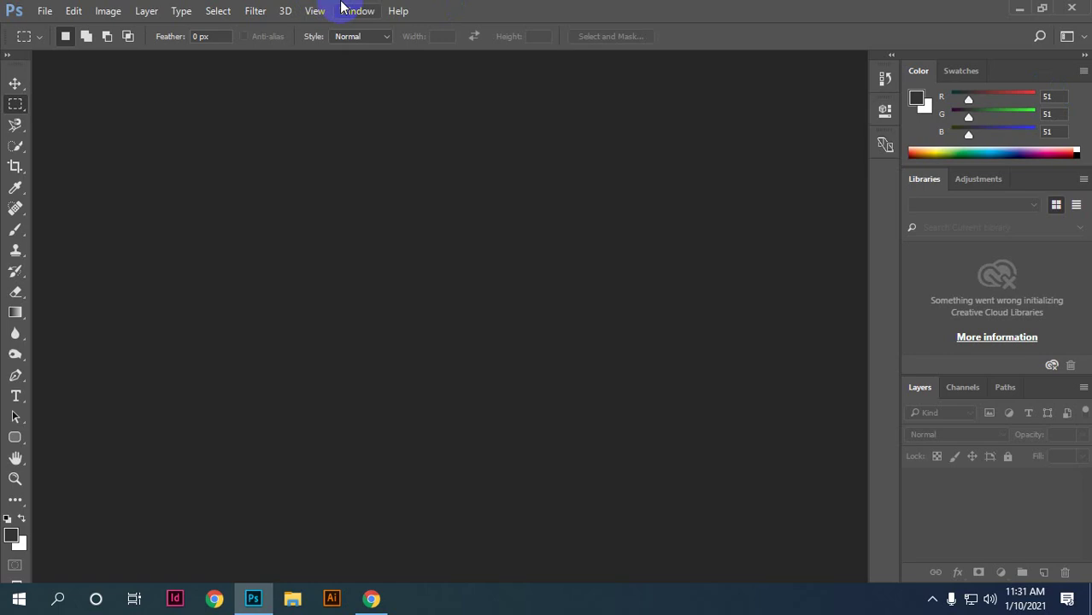
click(350, 10)
click(346, 10)
click(14, 82)
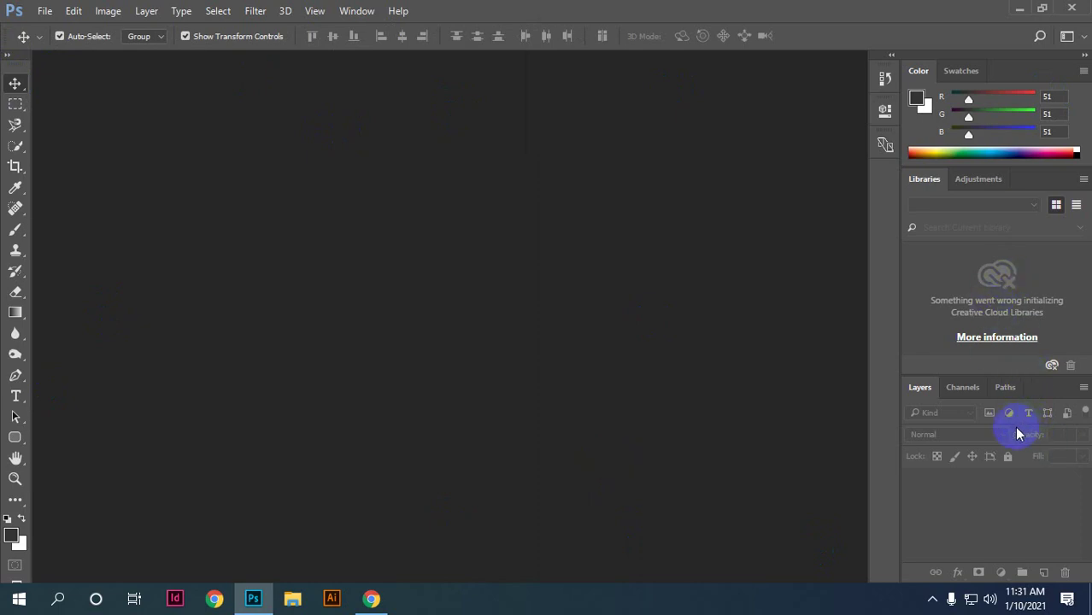
click(891, 59)
click(891, 56)
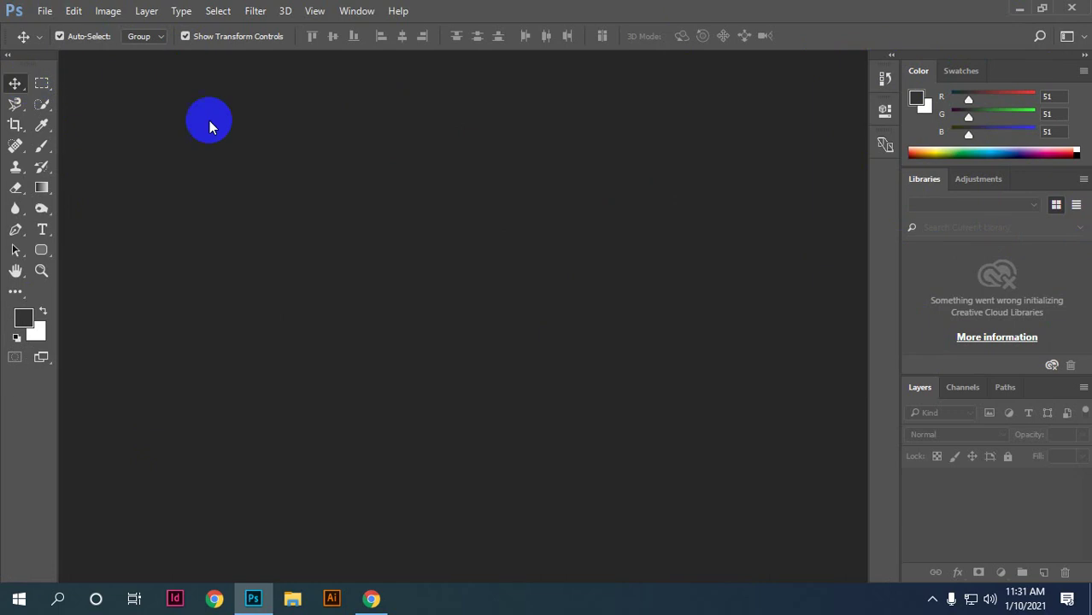
click(47, 12)
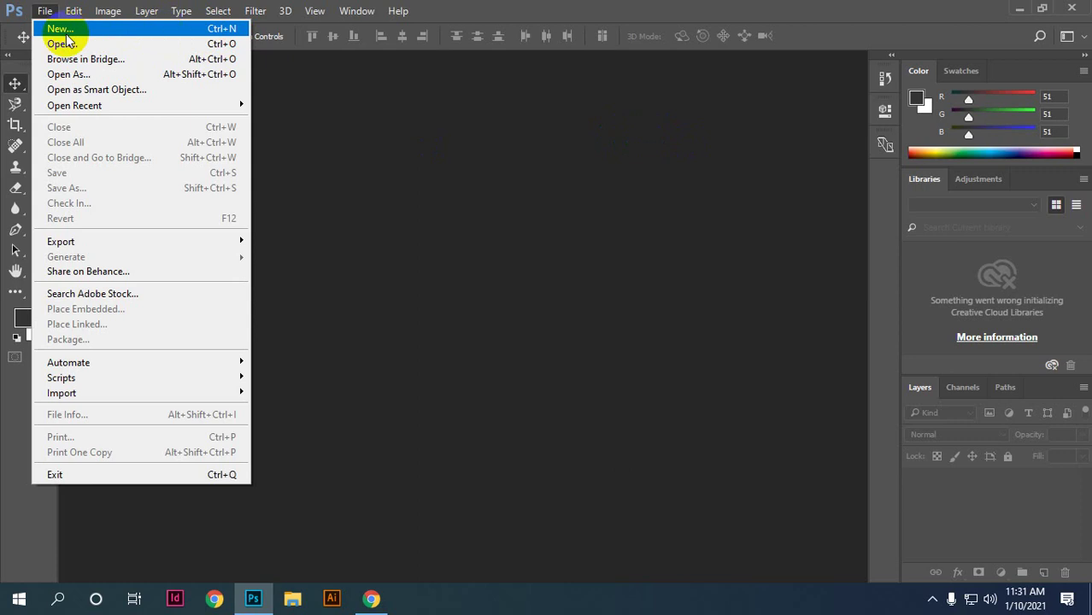
Step: Open the New Document dialog, cancel it, and reopen it with Ctrl+N
click(49, 9)
click(49, 9)
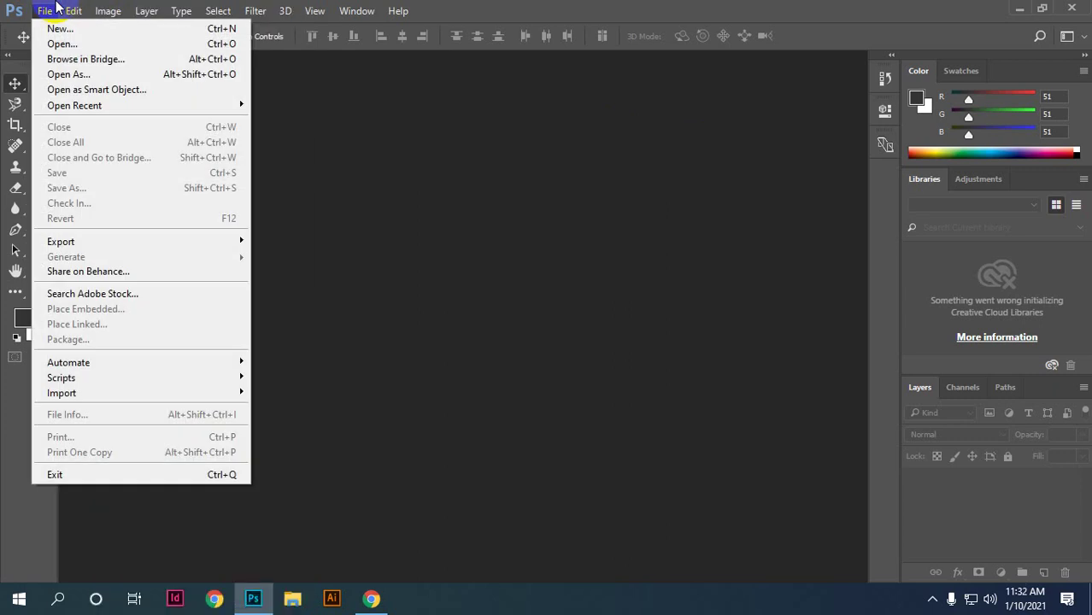
click(51, 31)
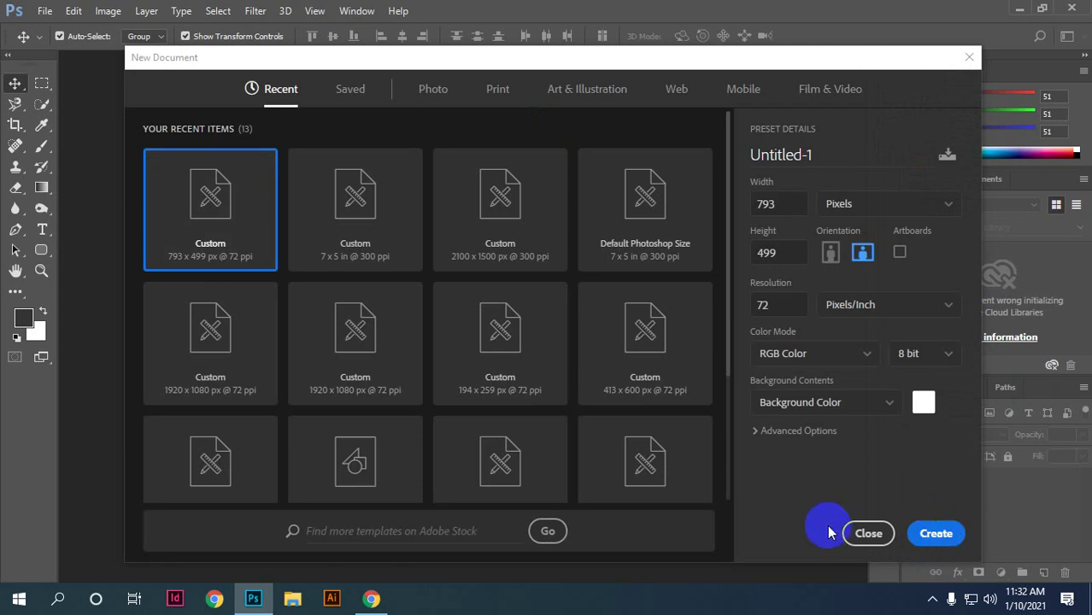
click(863, 533)
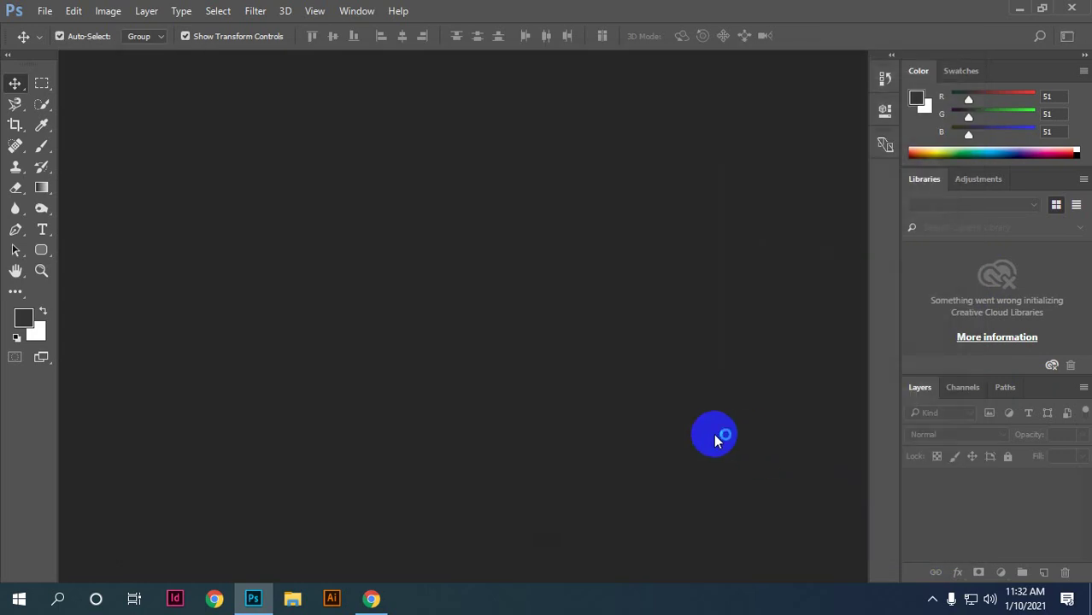
key(ctrl+n)
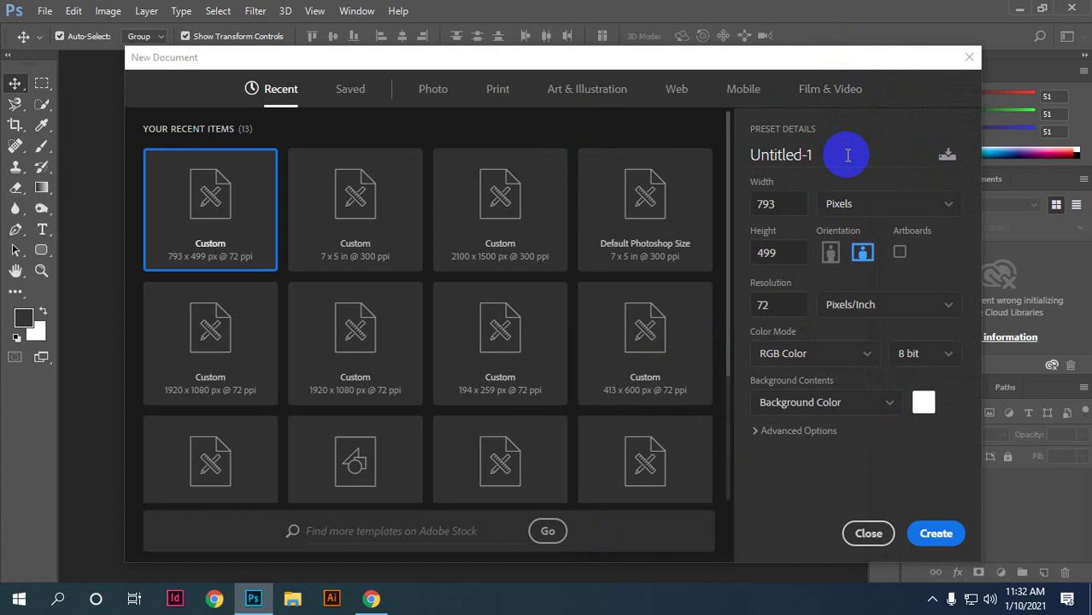
Step: Rename the new document from Untitled-1 to 'Design'
double_click(847, 155)
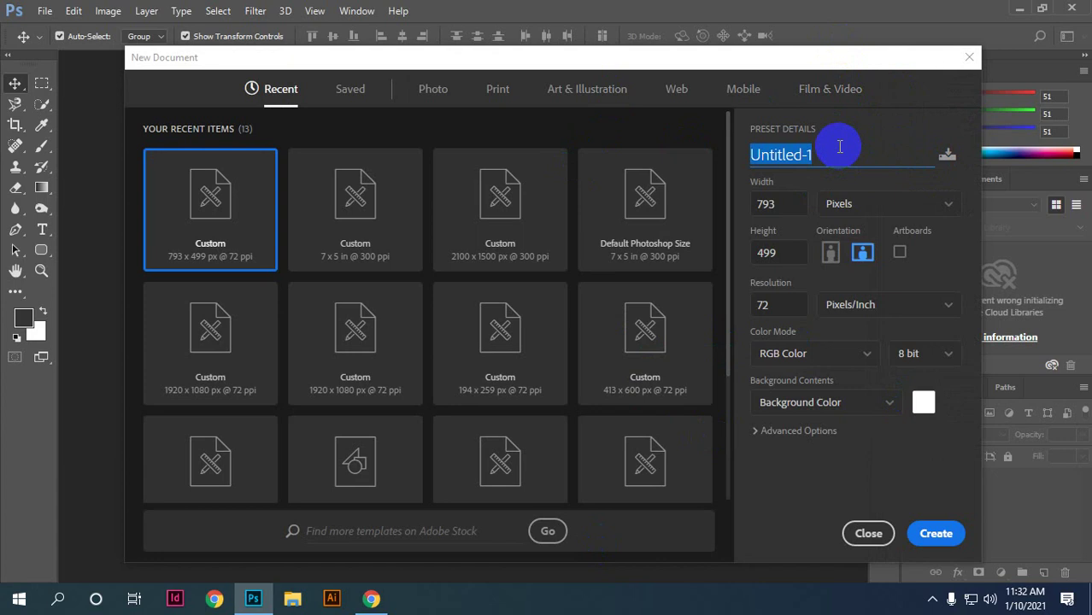
key(BackSpace)
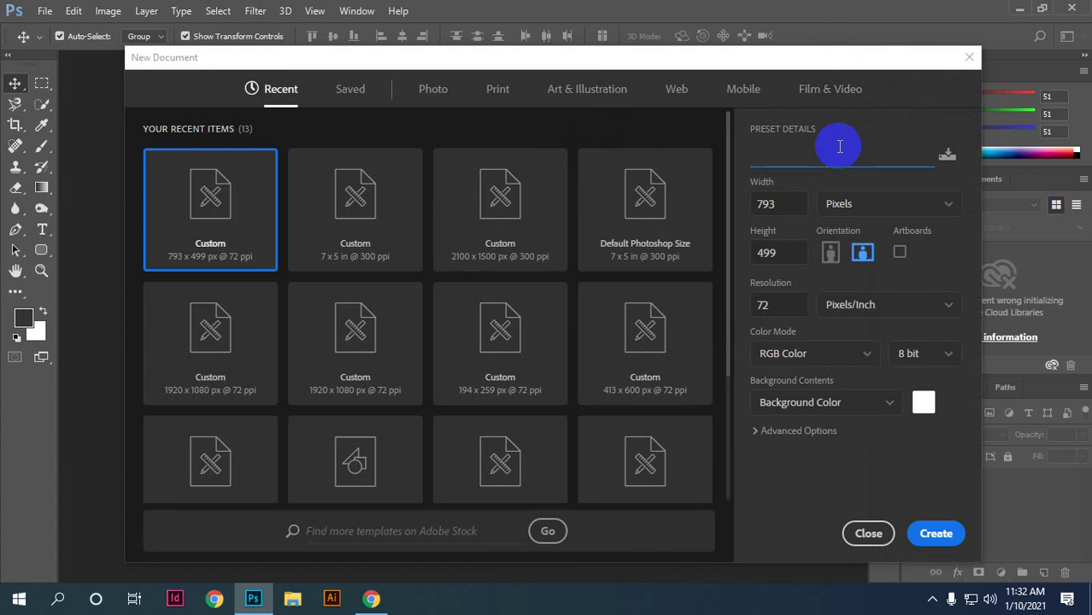
text(De)
text(sign)
Step: Review the width 793, height 499 and resolution 72 values
double_click(801, 205)
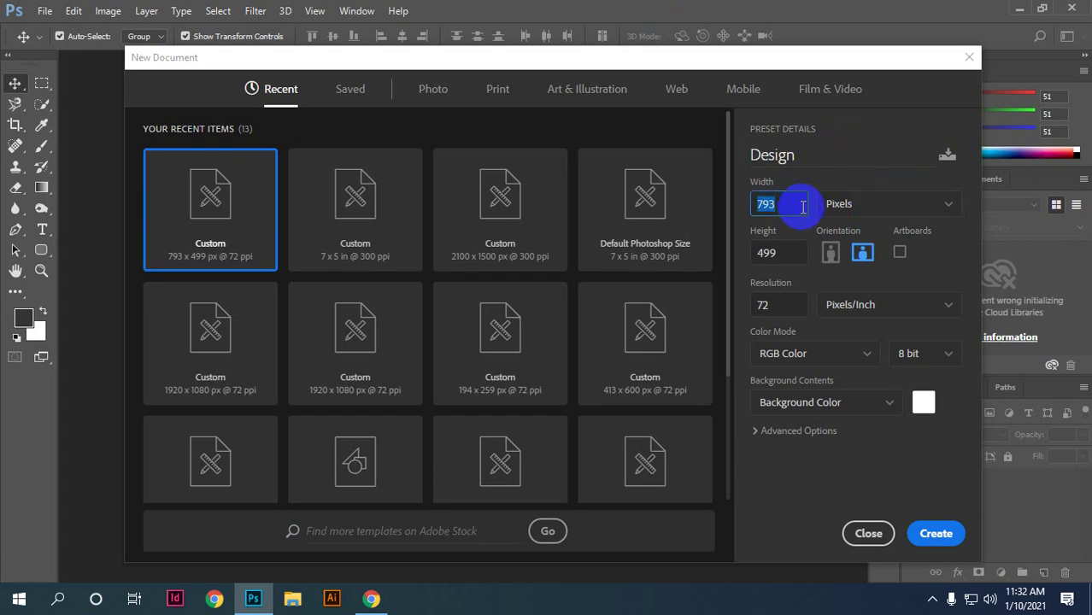
double_click(787, 255)
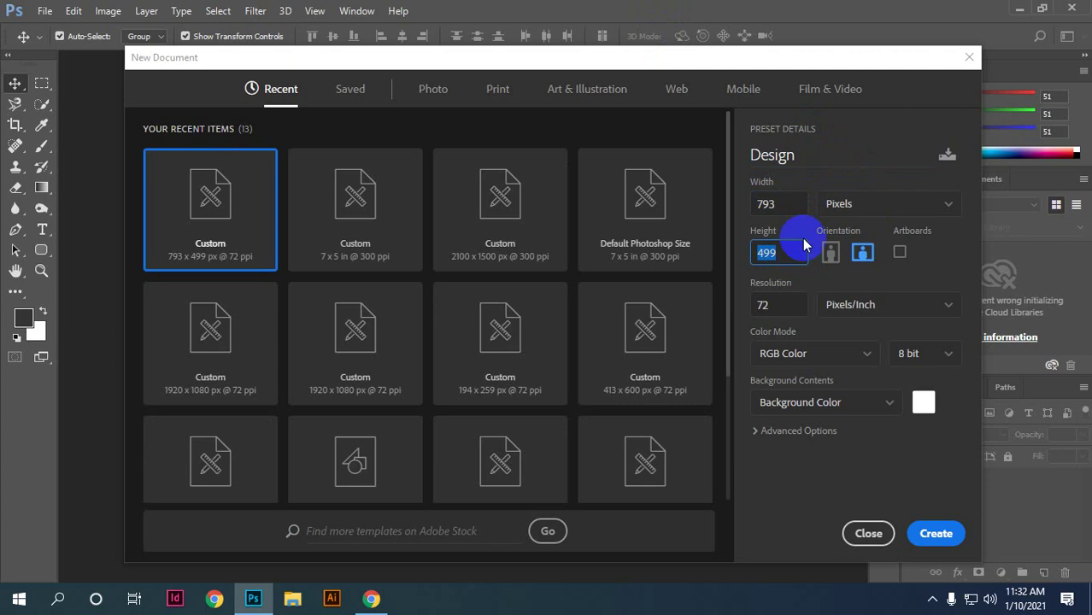
double_click(799, 206)
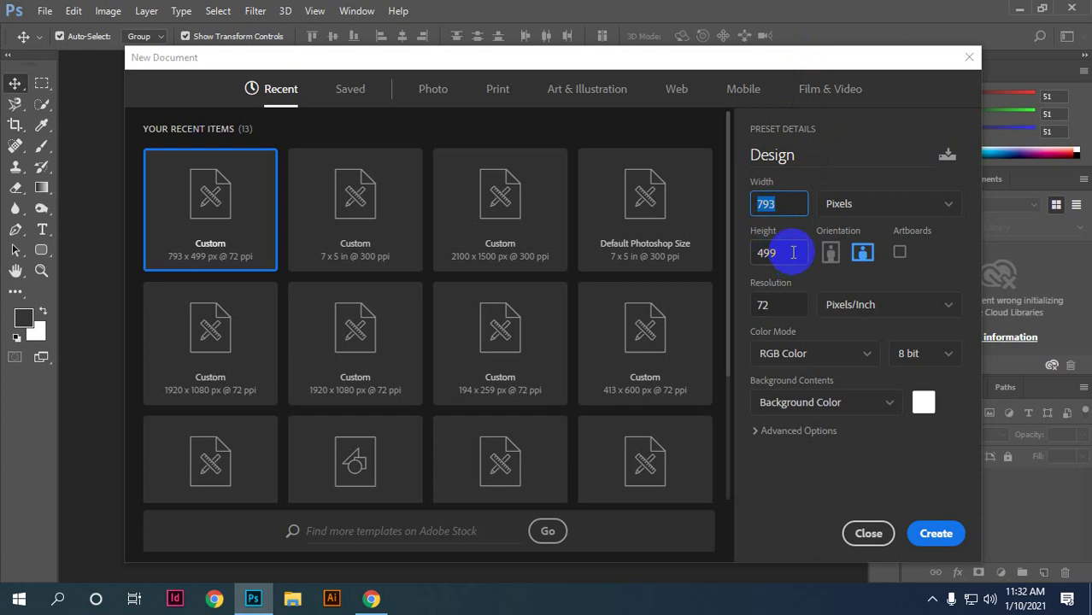
click(793, 252)
click(783, 205)
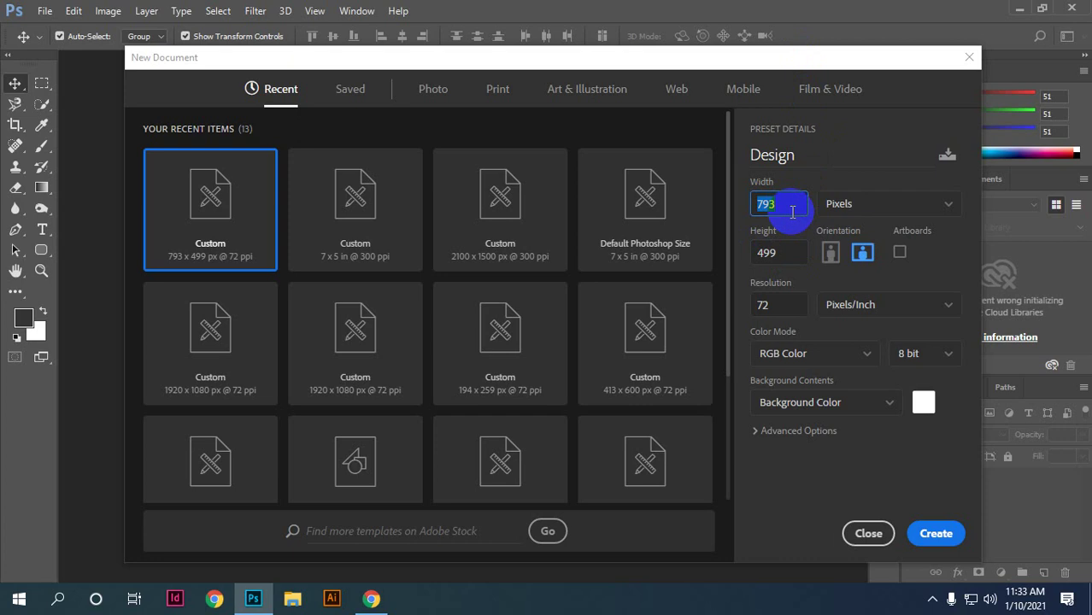
click(776, 305)
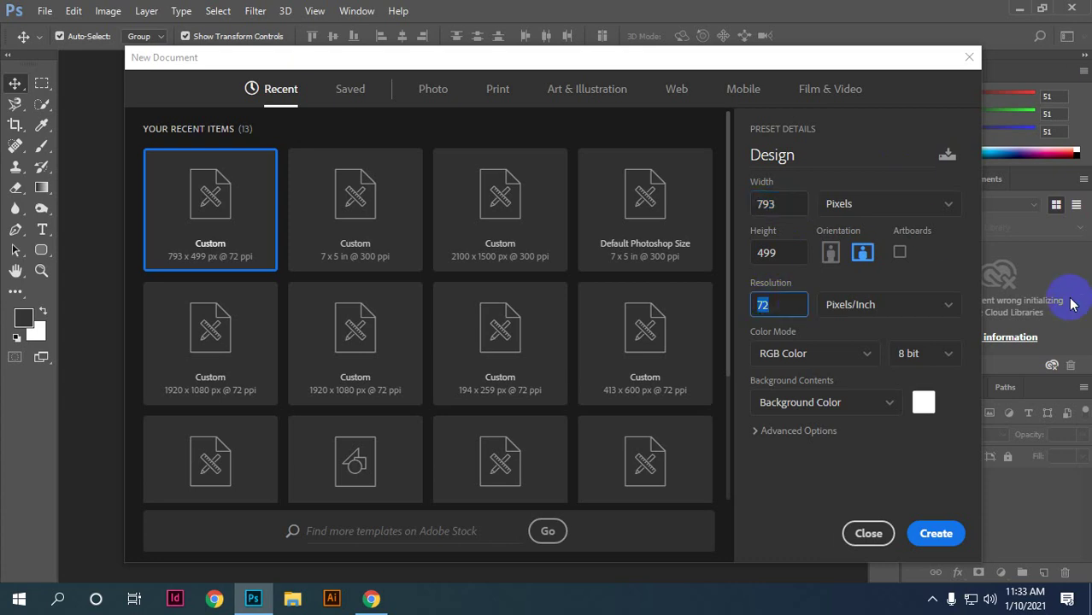
click(773, 308)
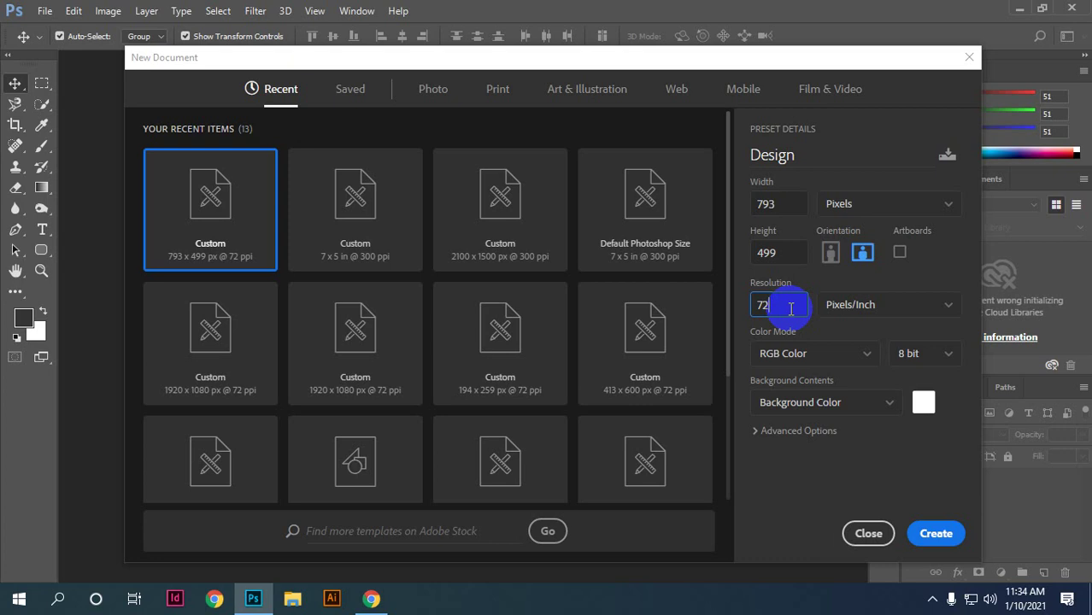
click(836, 363)
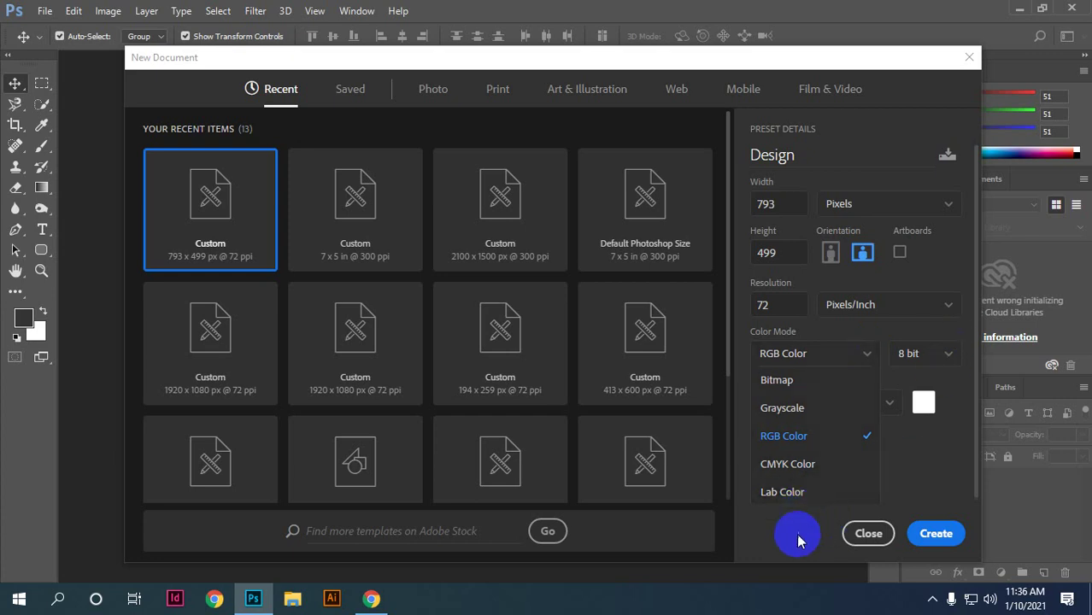
click(849, 437)
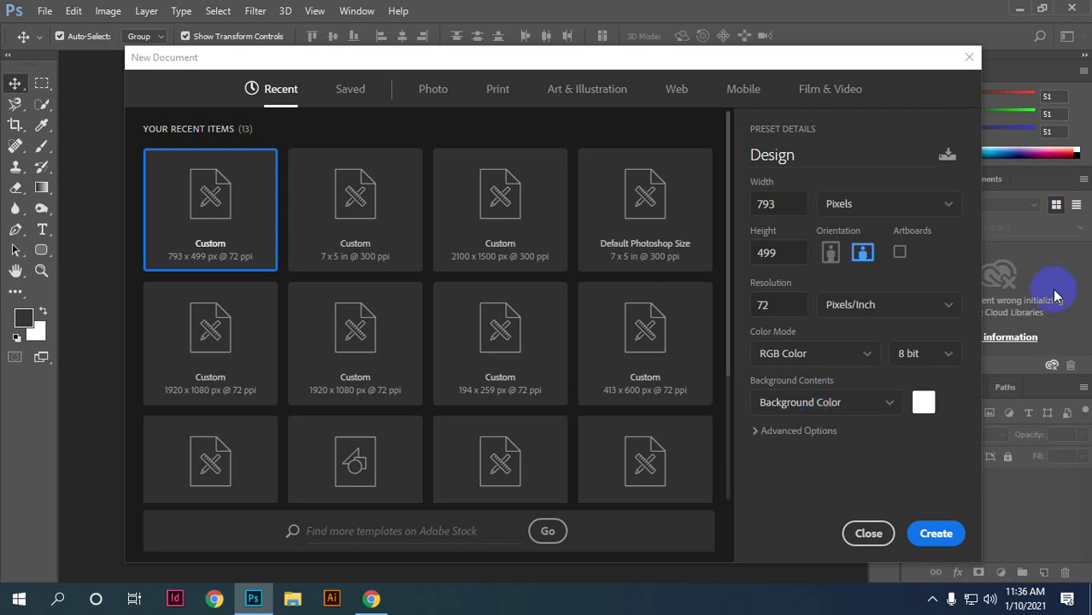
click(822, 359)
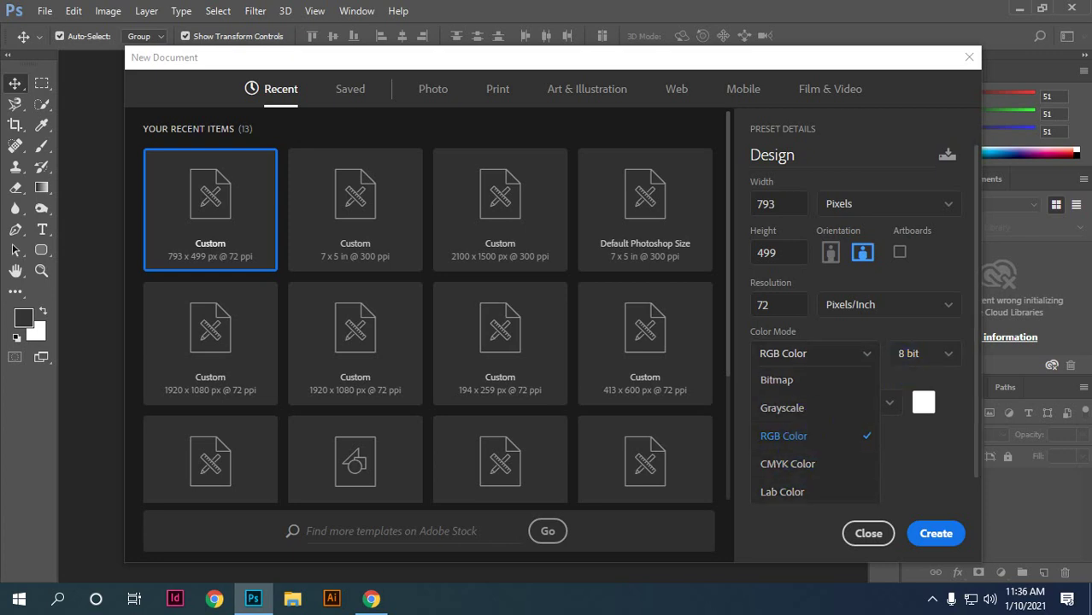
click(803, 435)
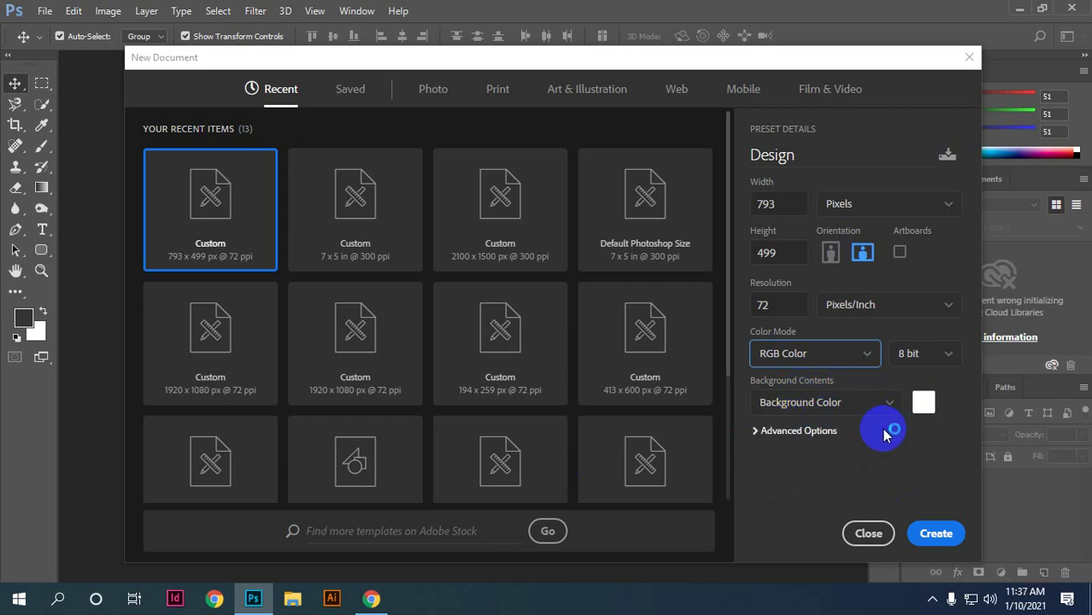
click(863, 407)
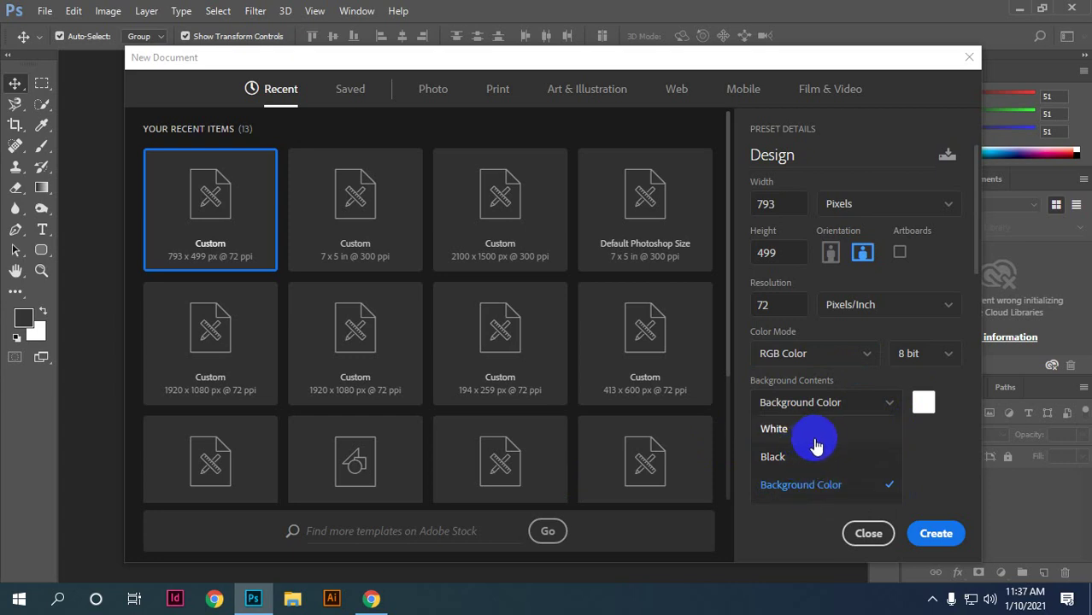
click(944, 467)
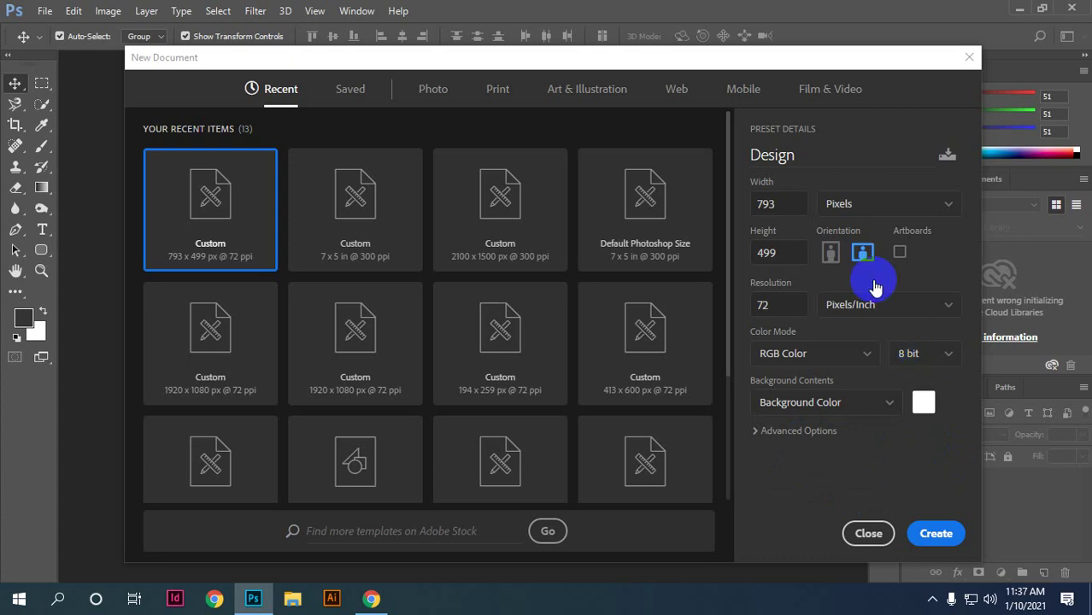
Step: Open the Width units dropdown to view Pixels, Inches, Centimeters and other units
click(882, 212)
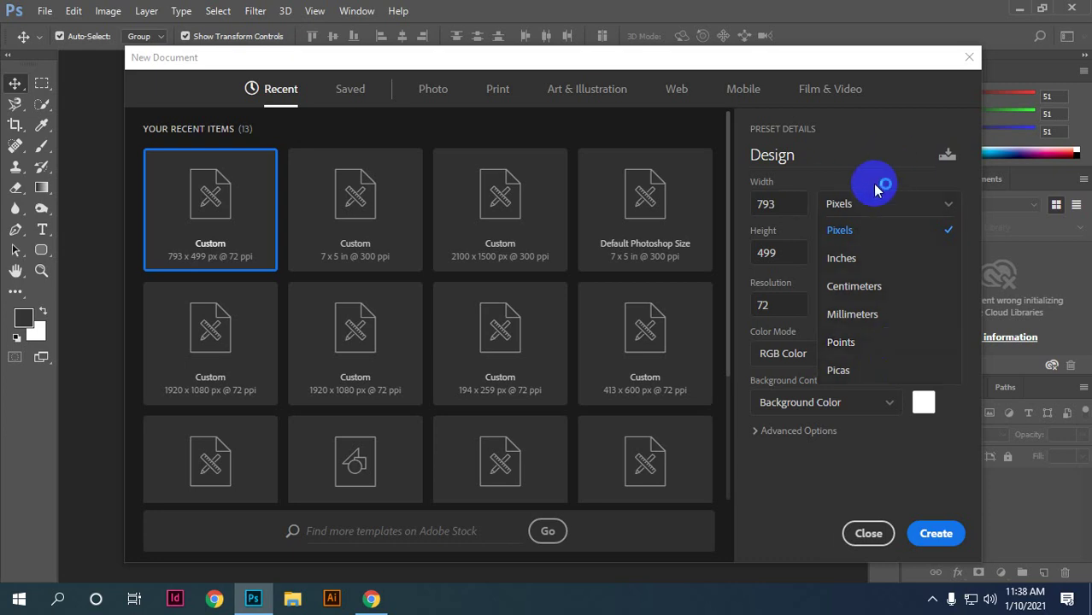
click(884, 209)
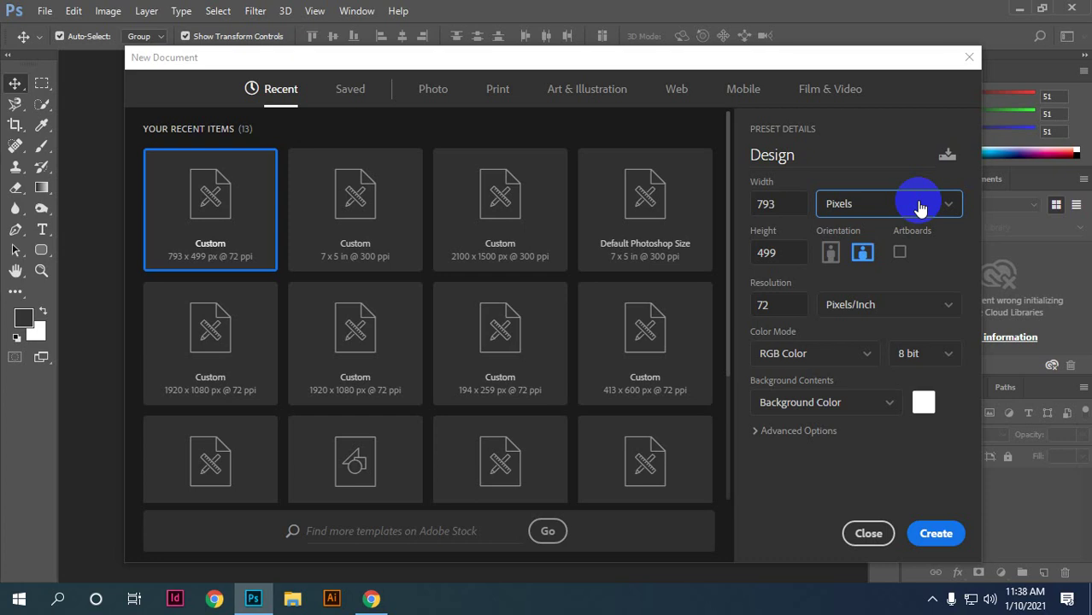
click(920, 208)
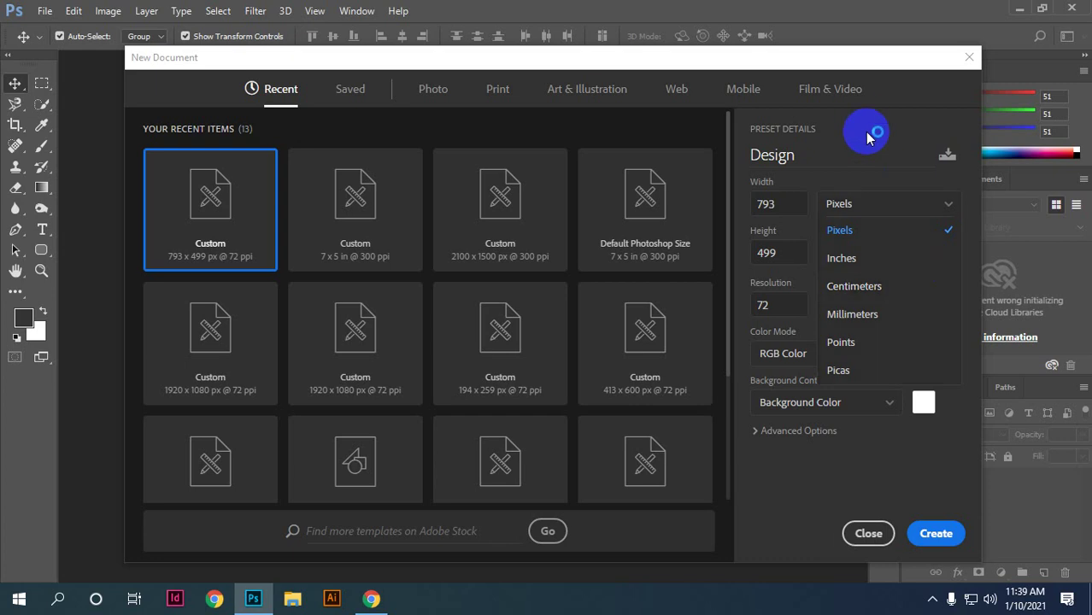
click(857, 231)
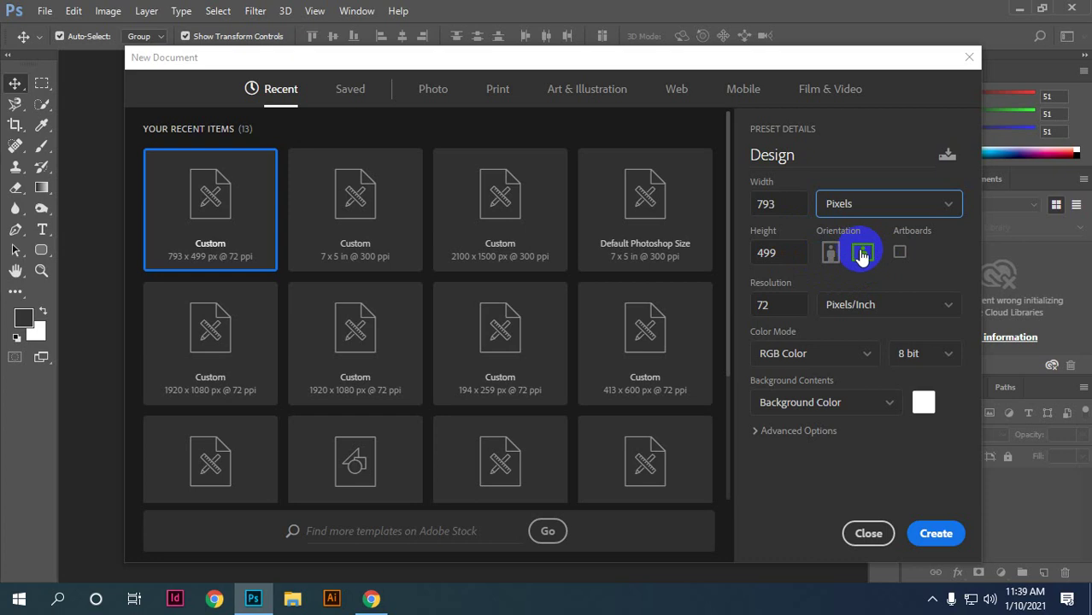
double_click(796, 204)
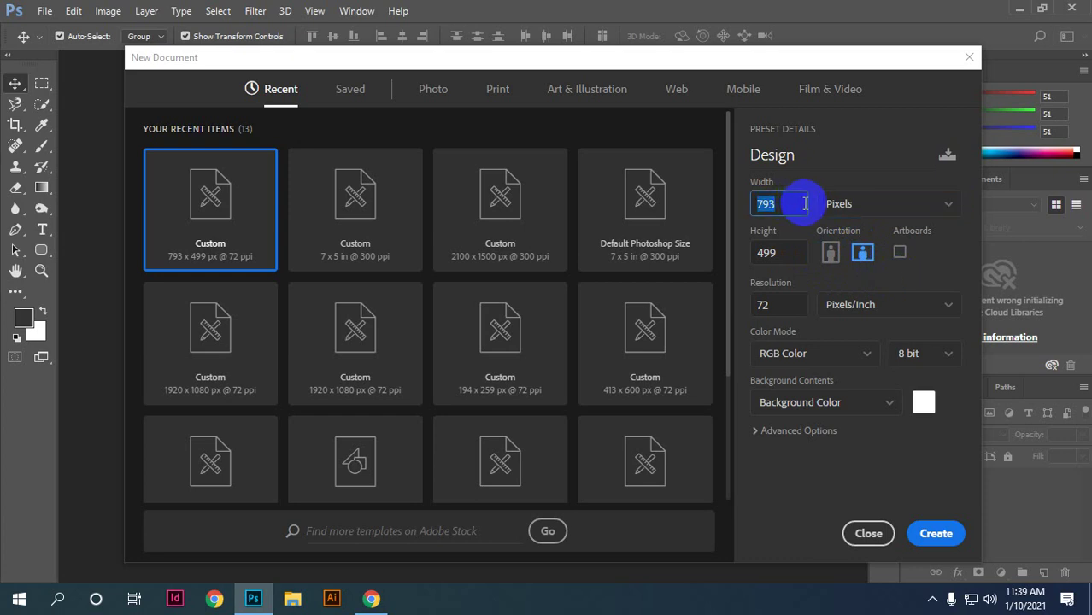
key(BackSpace)
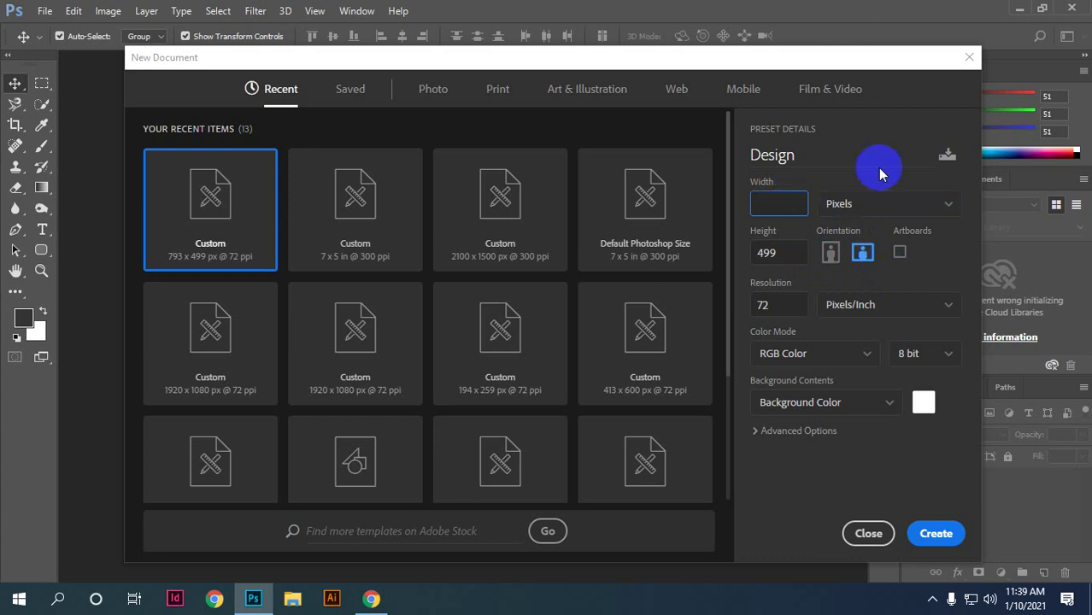
click(890, 153)
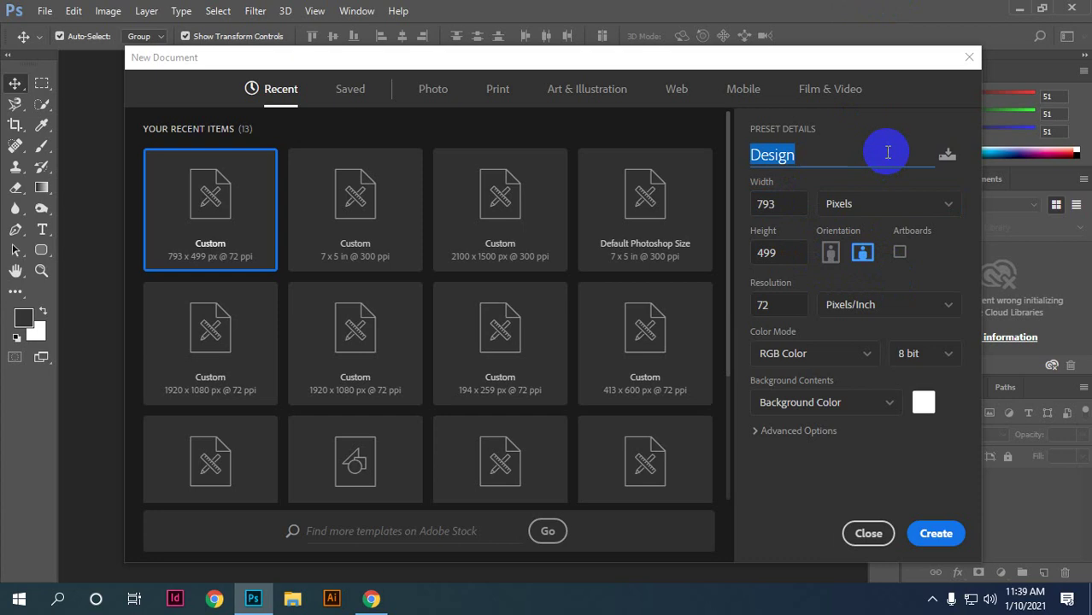
click(930, 272)
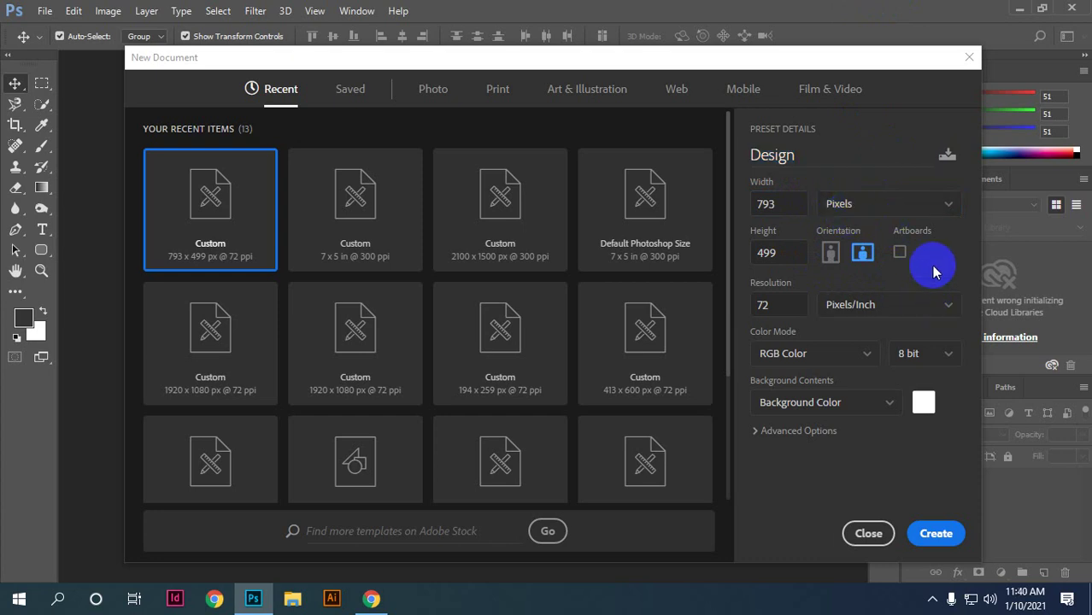
click(829, 253)
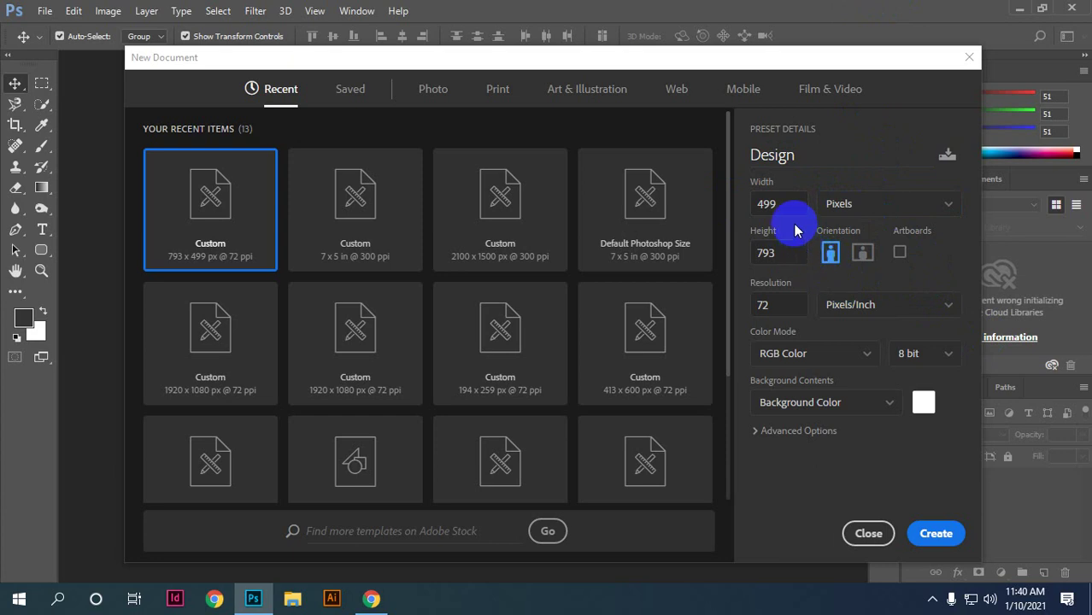
click(863, 256)
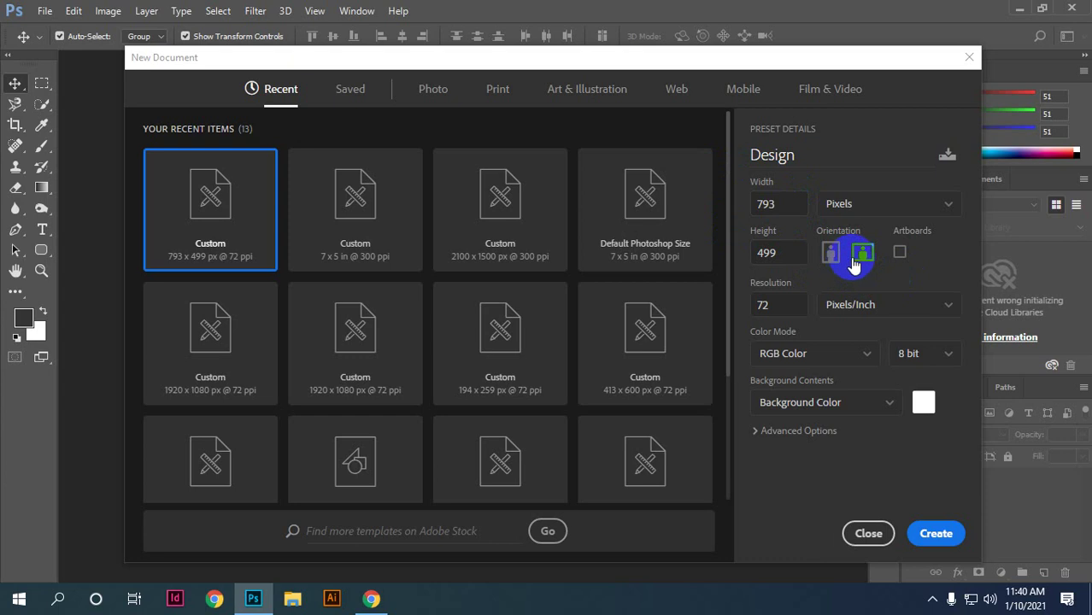
click(905, 318)
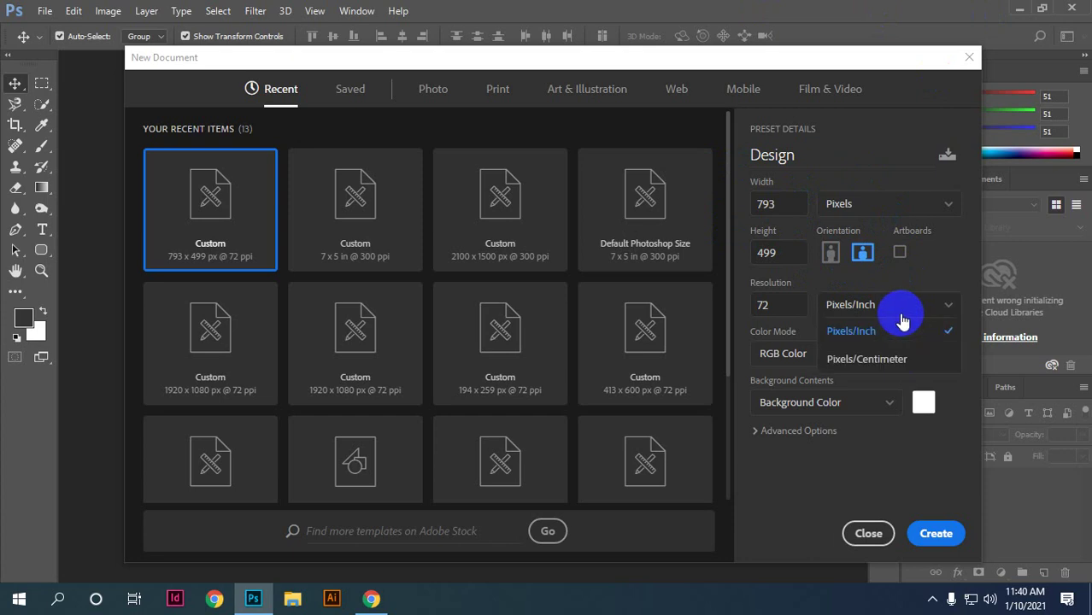
click(901, 304)
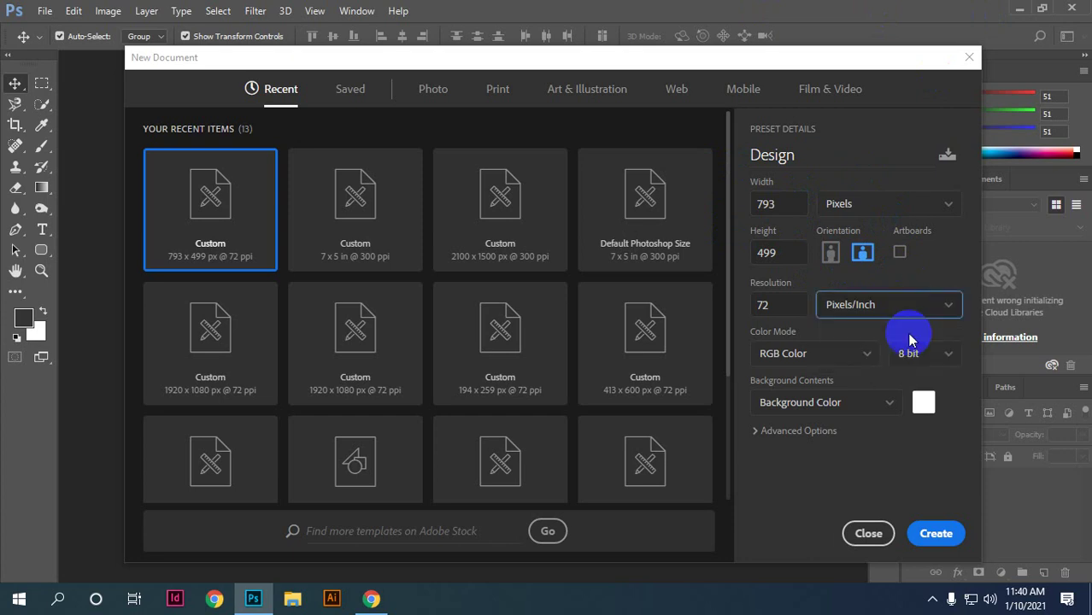
click(923, 357)
click(926, 359)
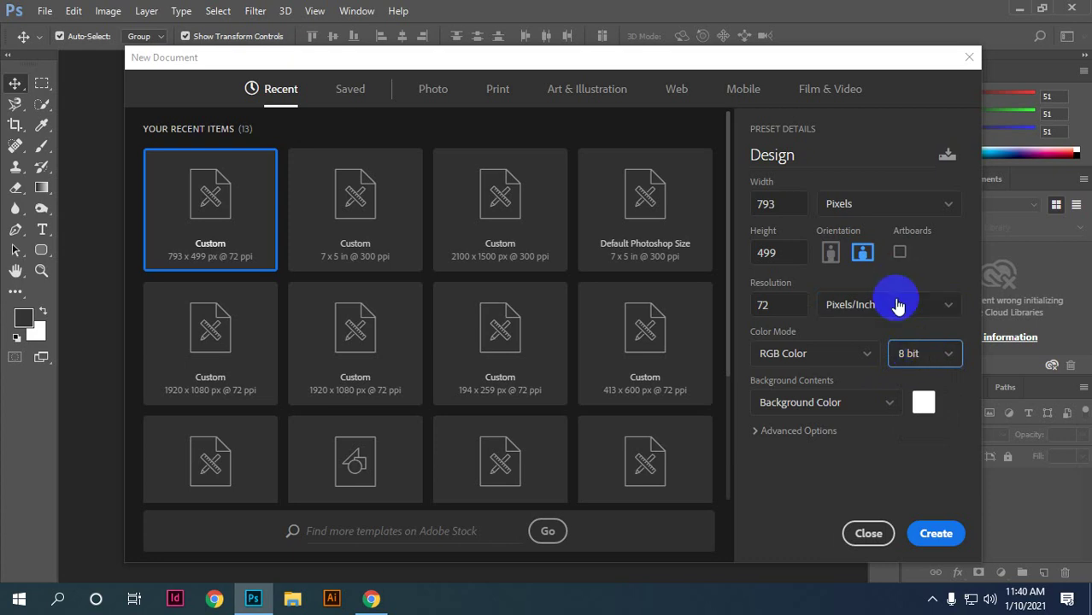
click(907, 352)
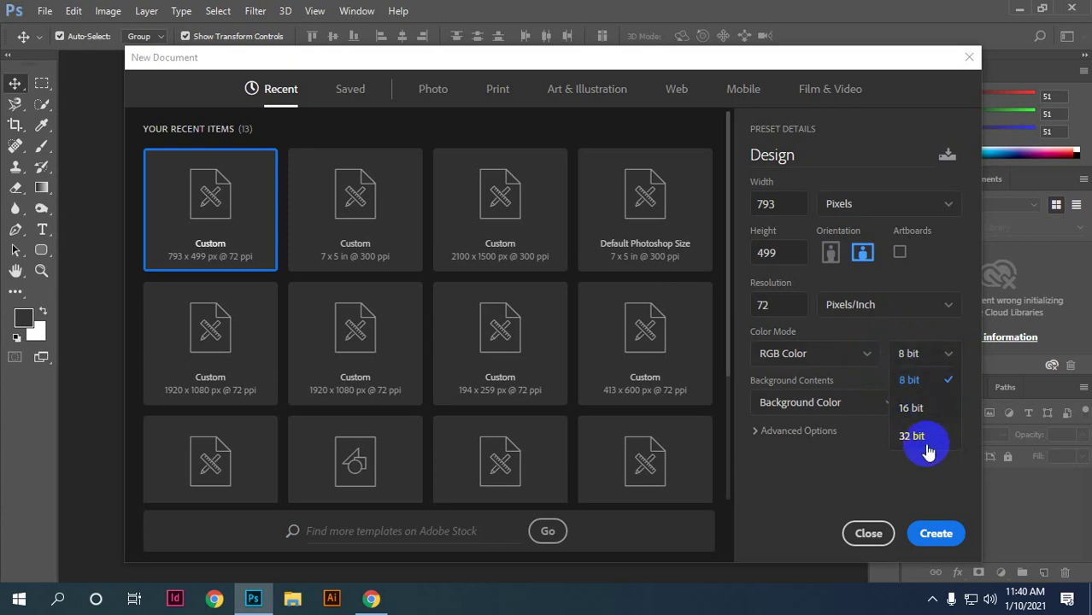
click(922, 357)
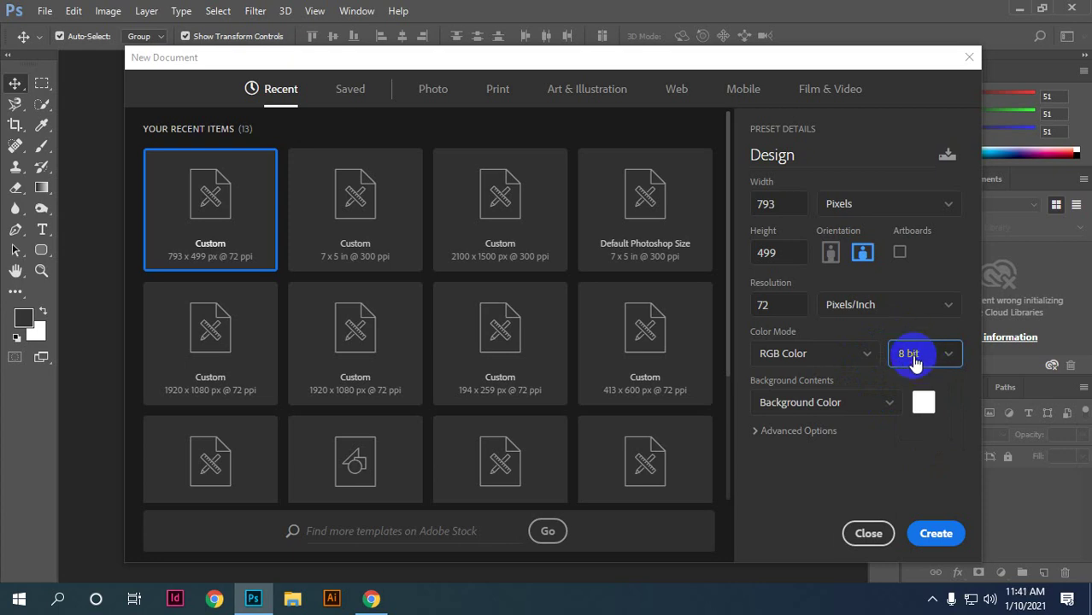
click(917, 365)
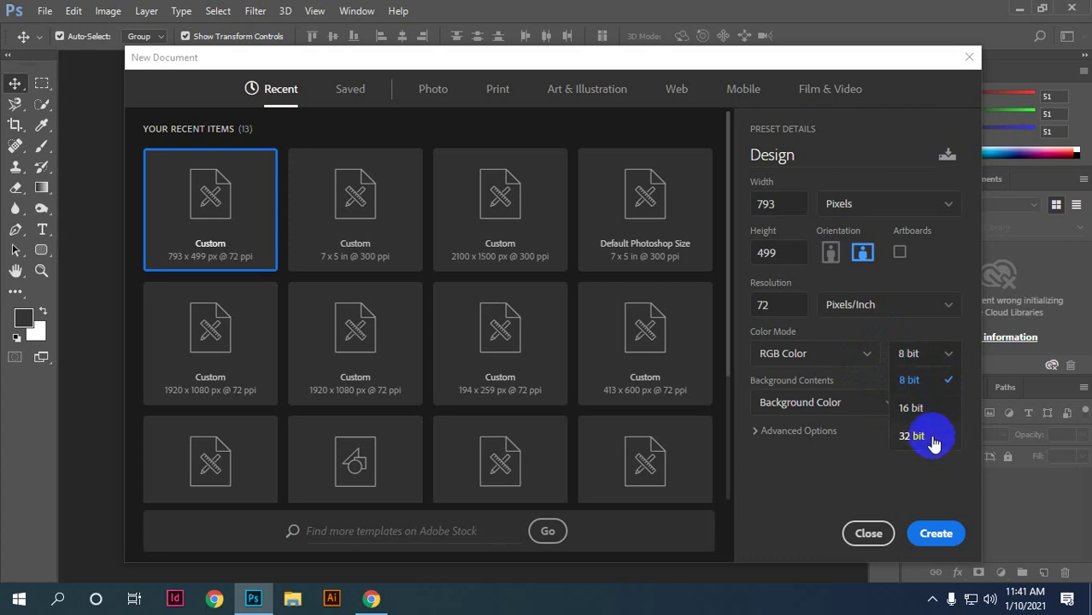
click(931, 360)
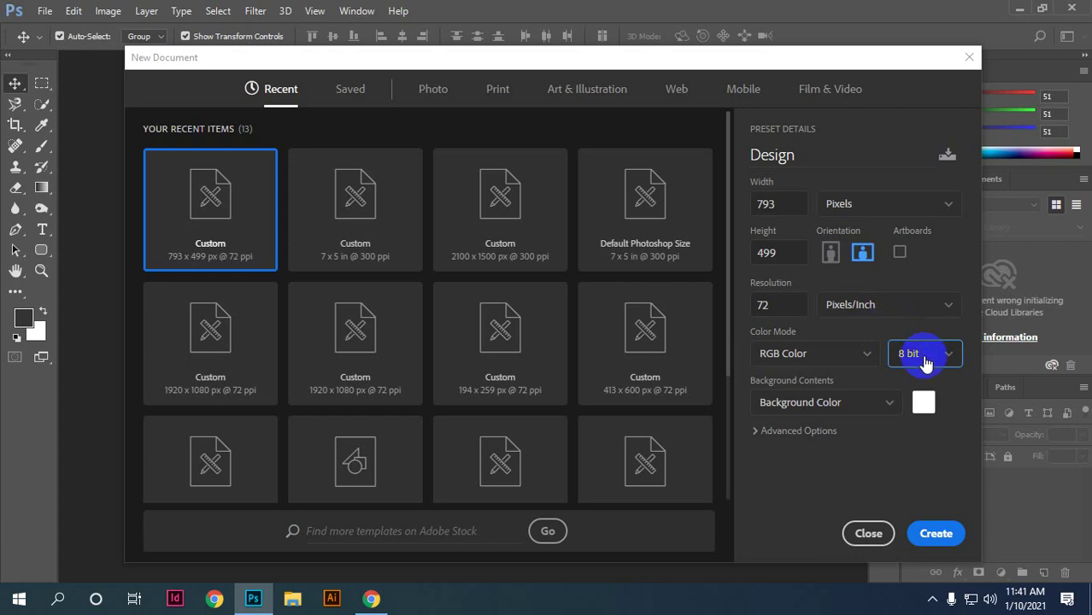
click(921, 356)
click(917, 371)
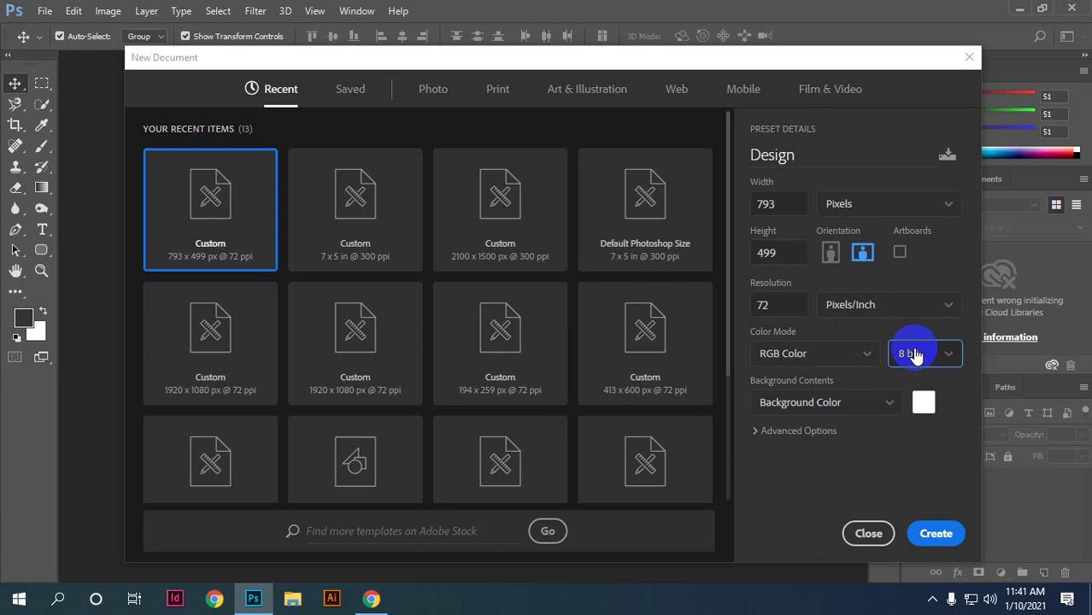
click(919, 352)
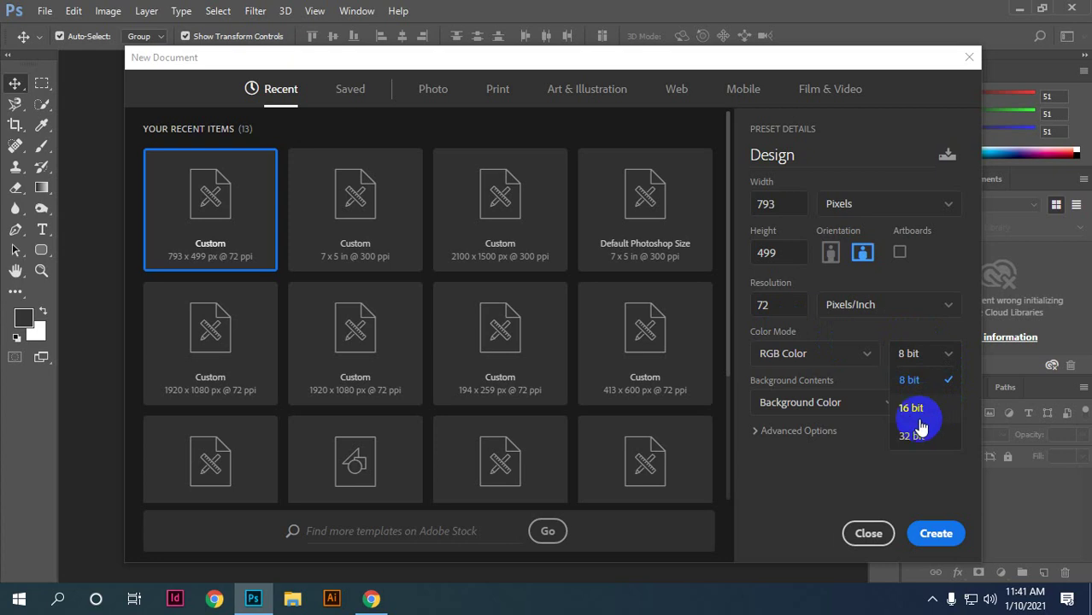
click(933, 376)
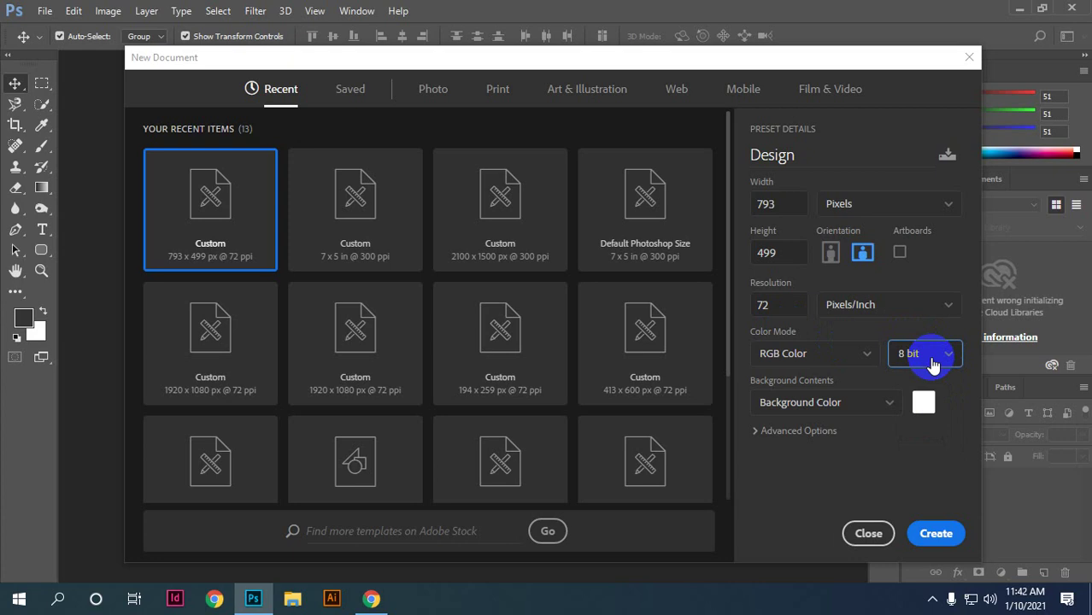
click(931, 364)
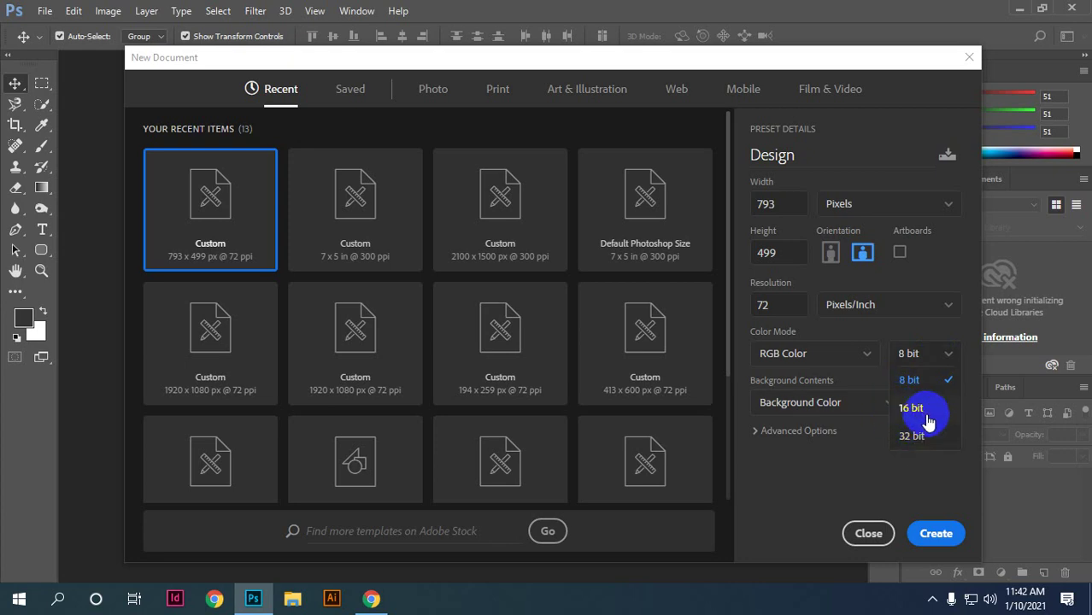
click(913, 380)
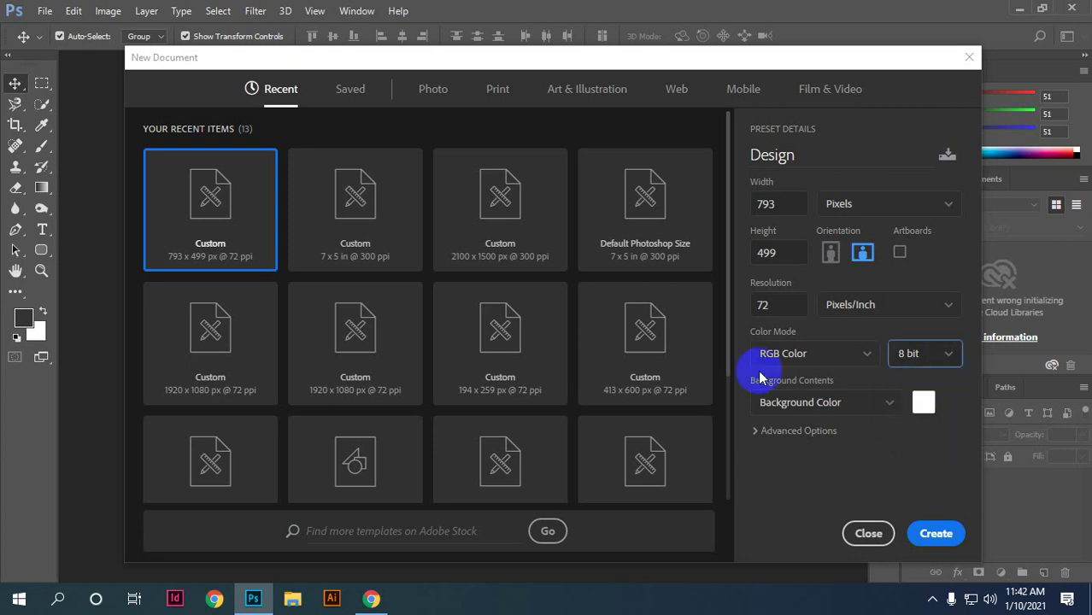
double_click(780, 305)
click(784, 305)
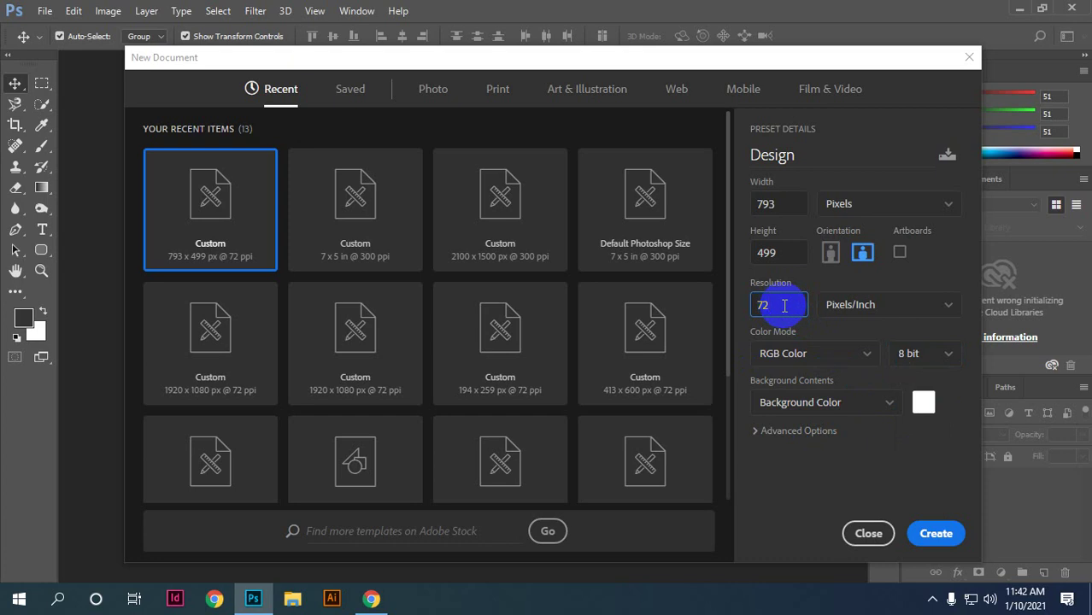
double_click(771, 304)
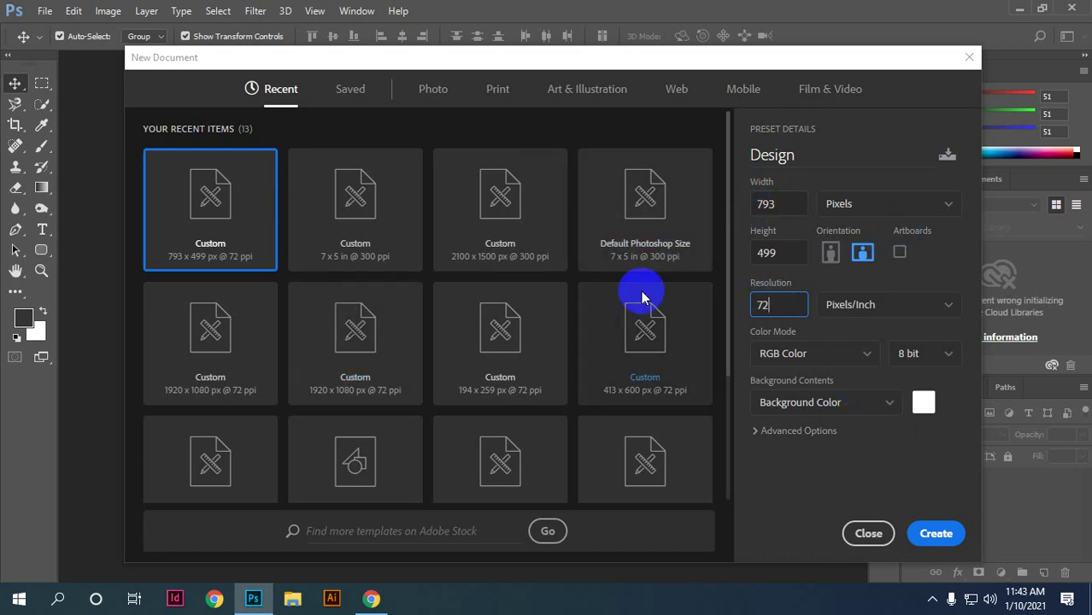
scroll(385, 324, down, 3)
scroll(631, 403, up, 3)
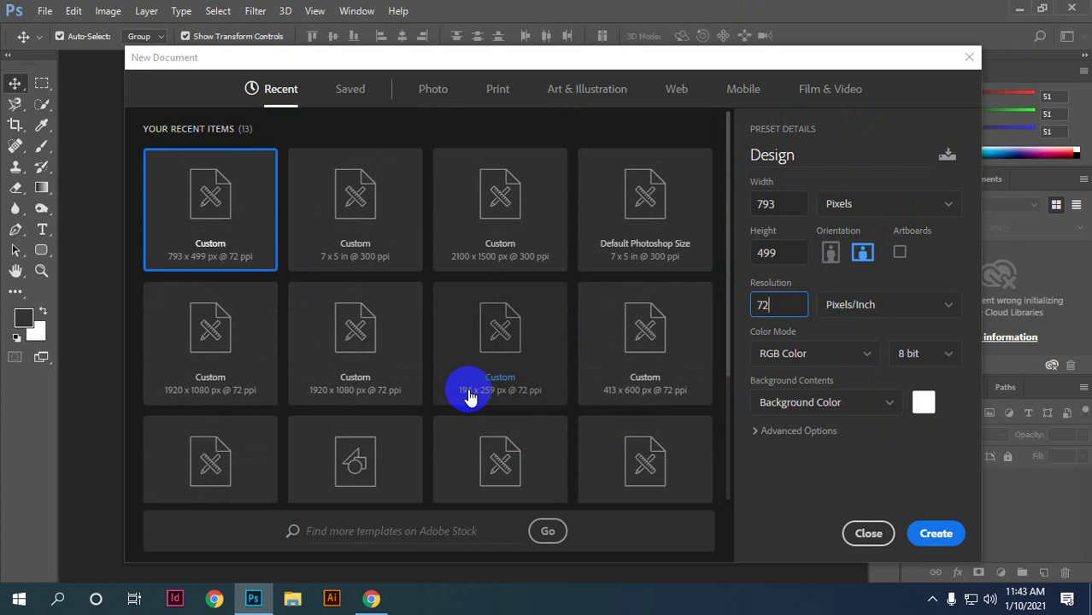
double_click(794, 203)
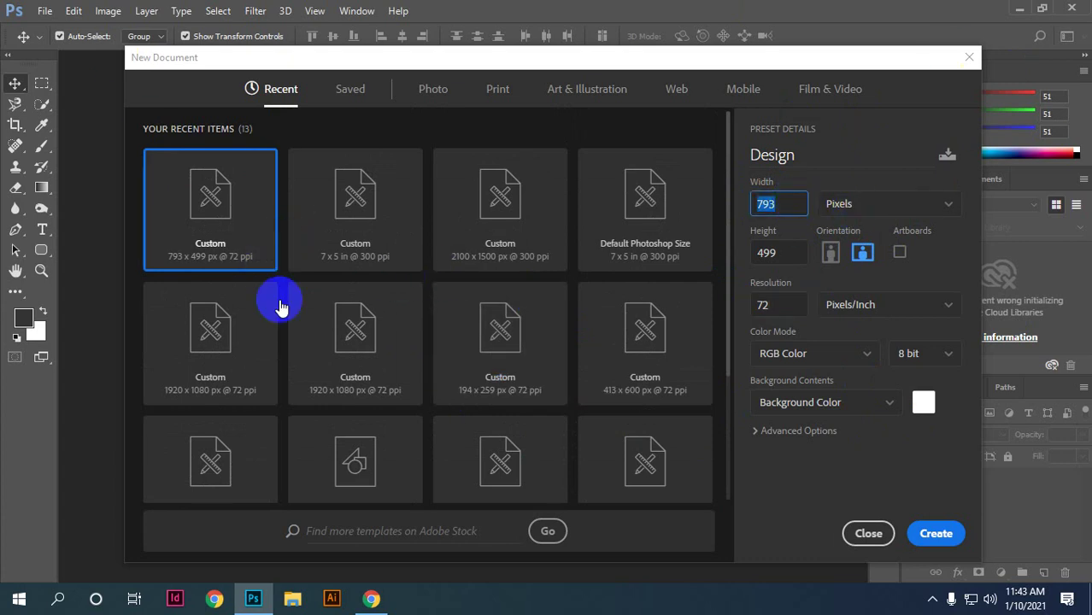
Step: Choose the Default Photoshop Size preset (7 x 5 in, 300 ppi) and browse Print presets
click(651, 224)
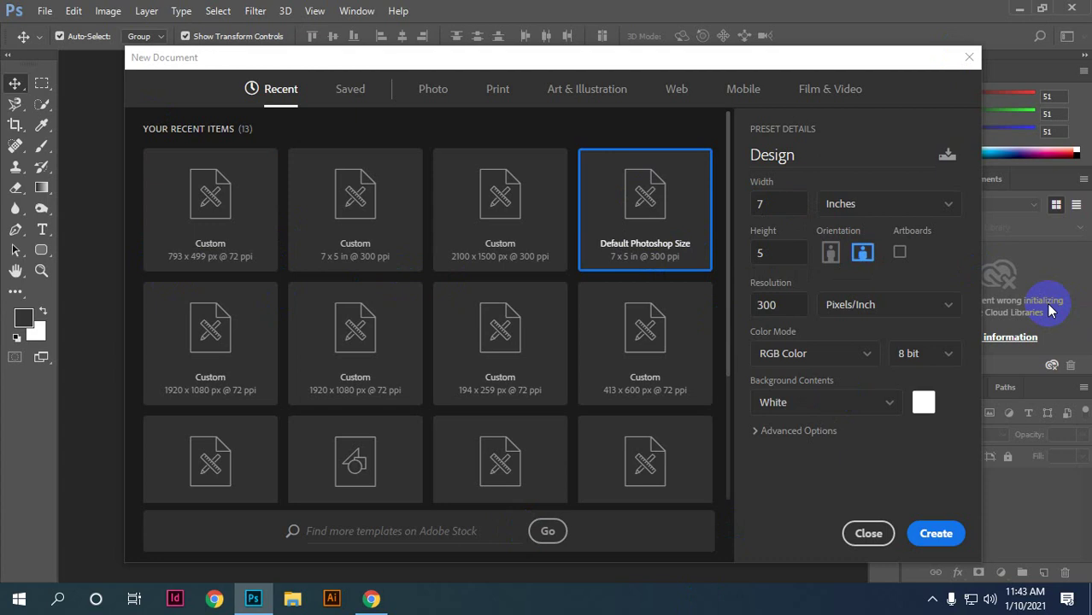
double_click(790, 204)
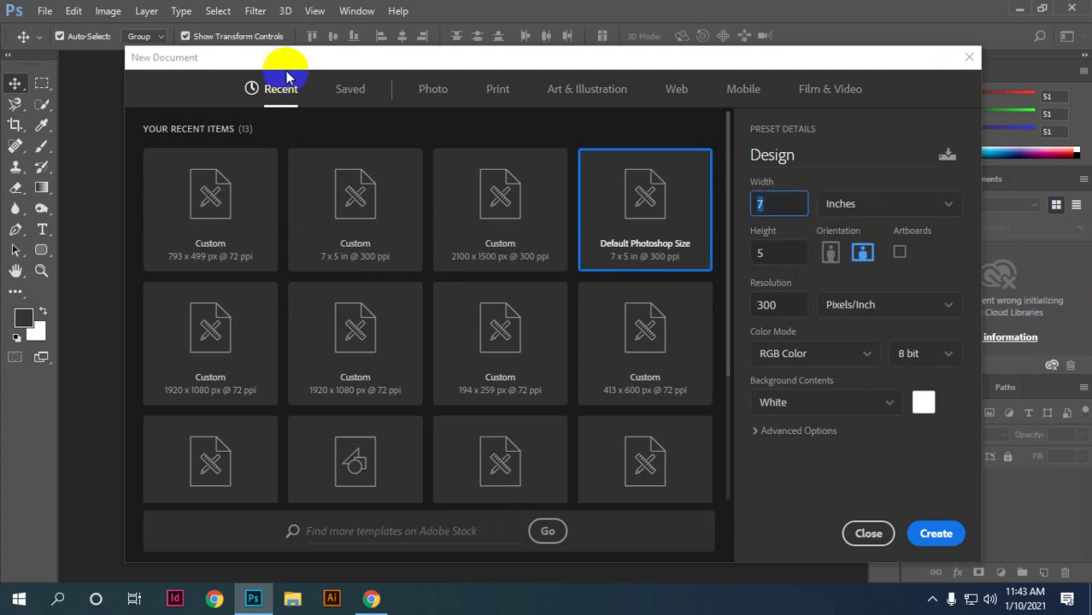
click(500, 96)
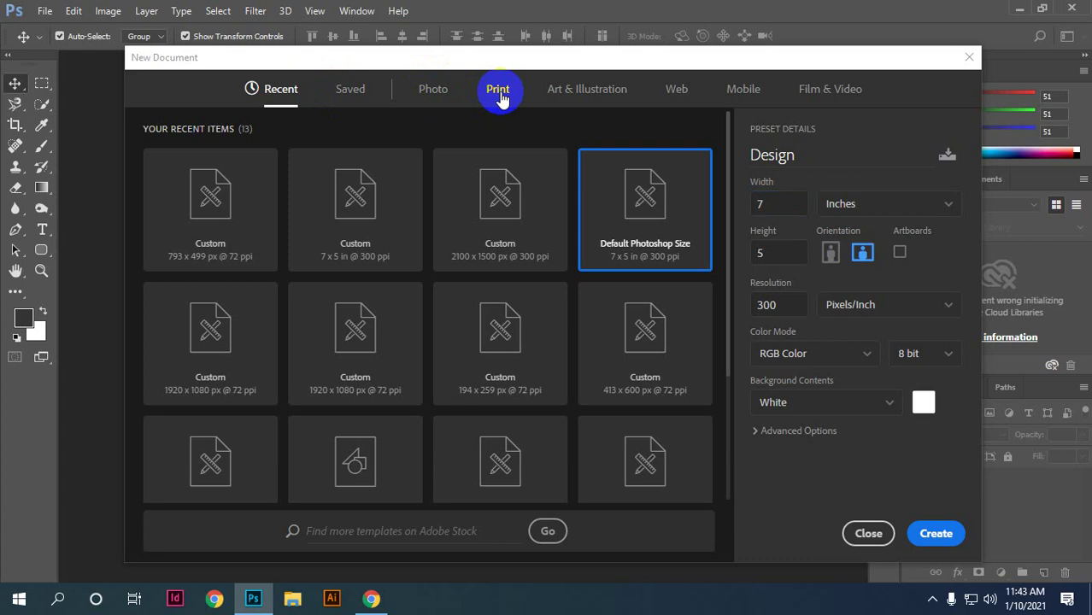
scroll(513, 354, down, 2)
scroll(512, 355, up, 2)
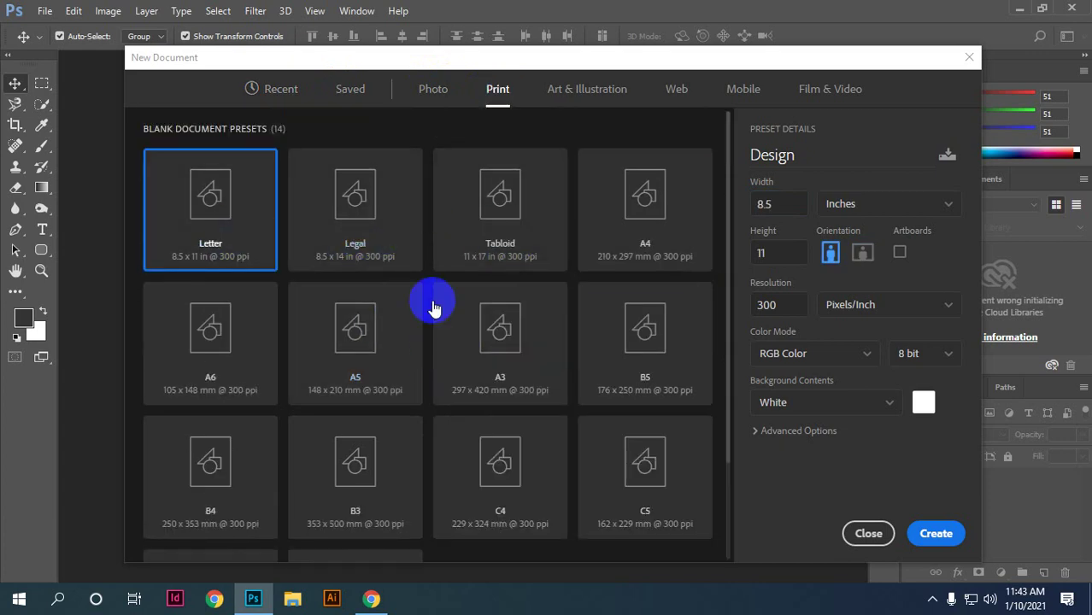
Step: Browse Art & Illustration and Web presets, then reselect Default Photoshop Size and confirm
click(586, 90)
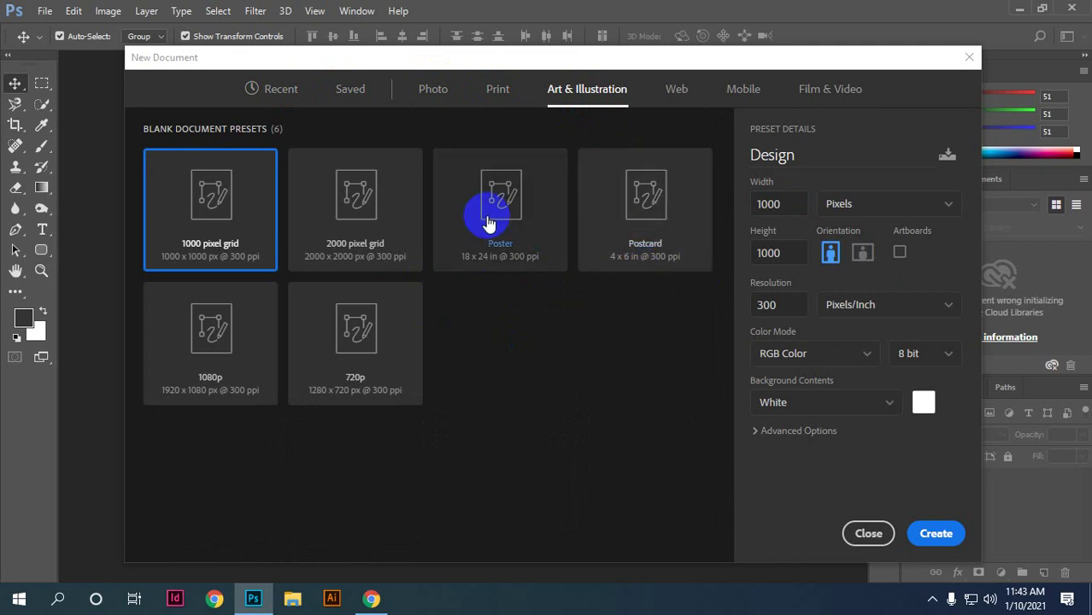
click(676, 89)
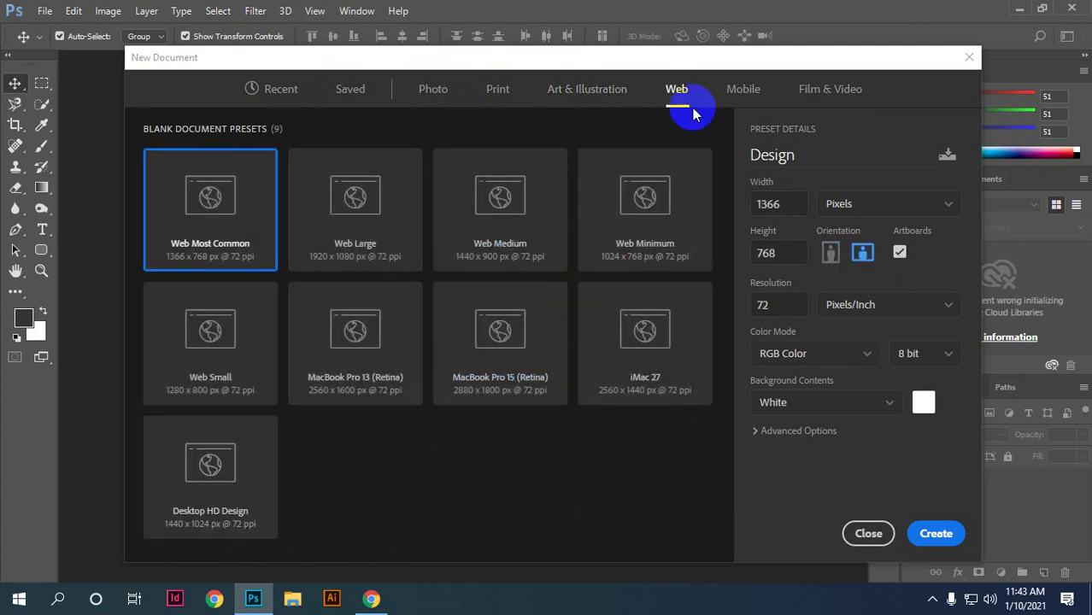
click(264, 93)
click(642, 241)
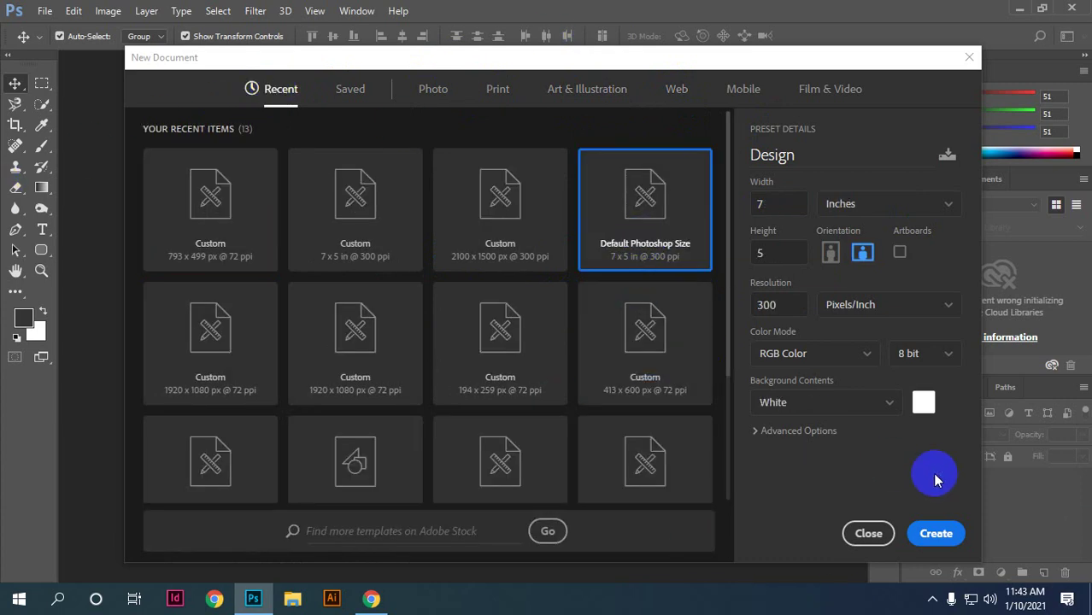
click(933, 537)
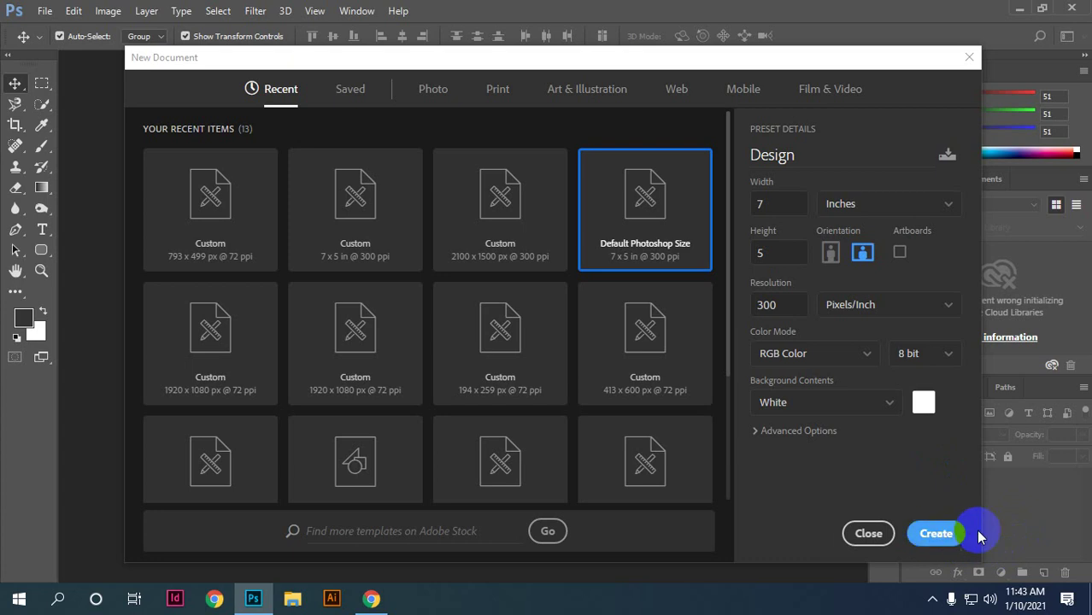
Step: Create the blank white 7 x 5 inch Design canvas, then check the View menu
click(937, 535)
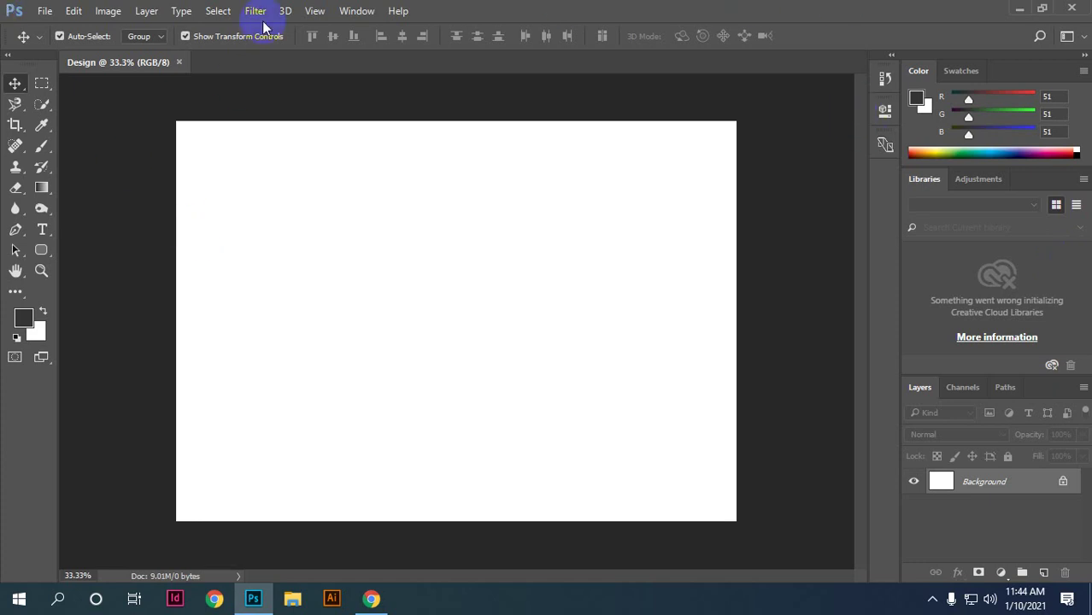
click(315, 12)
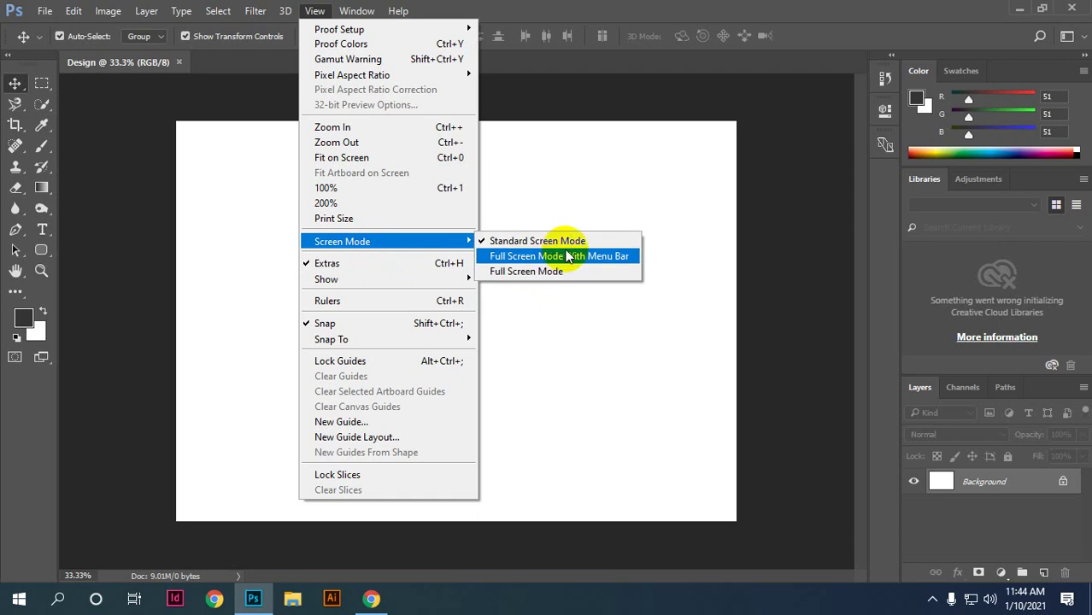
mouse_move(342, 242)
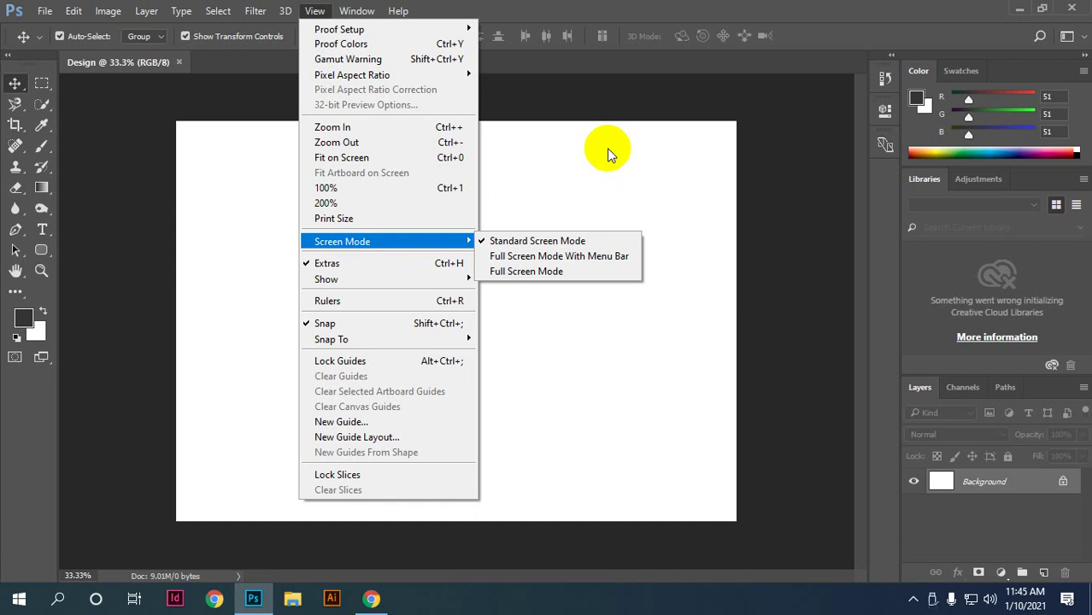
Step: Close the View menu, then start and cancel an Open file dialog
click(612, 47)
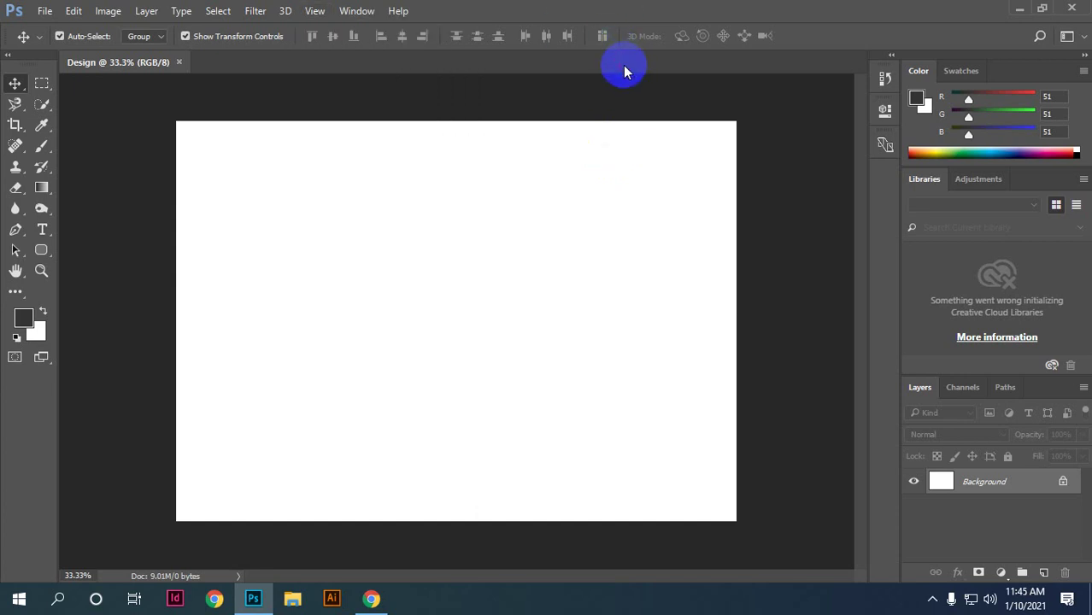
click(43, 11)
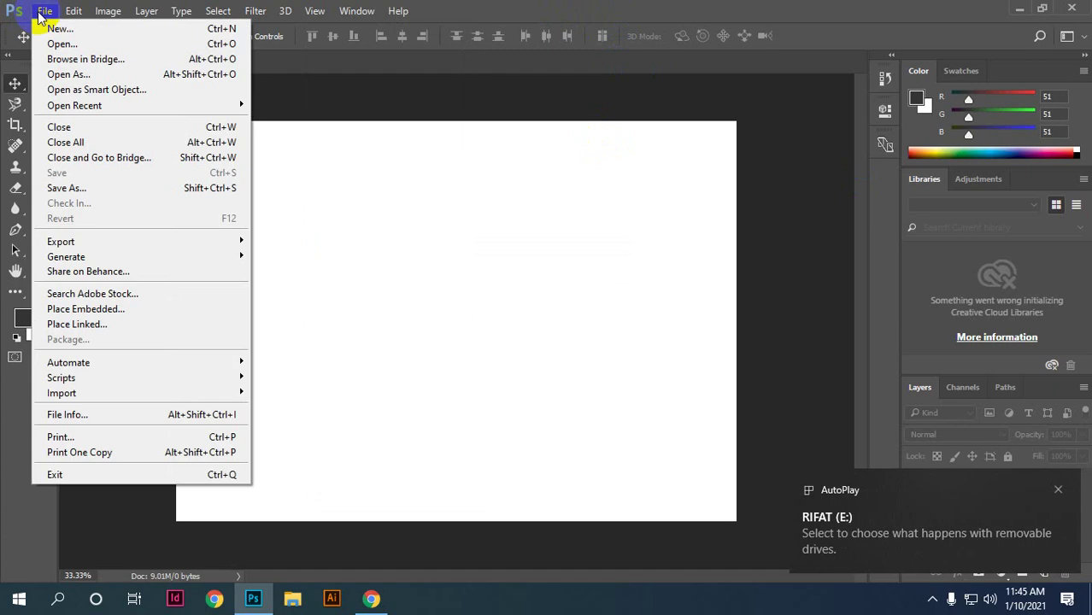
click(51, 27)
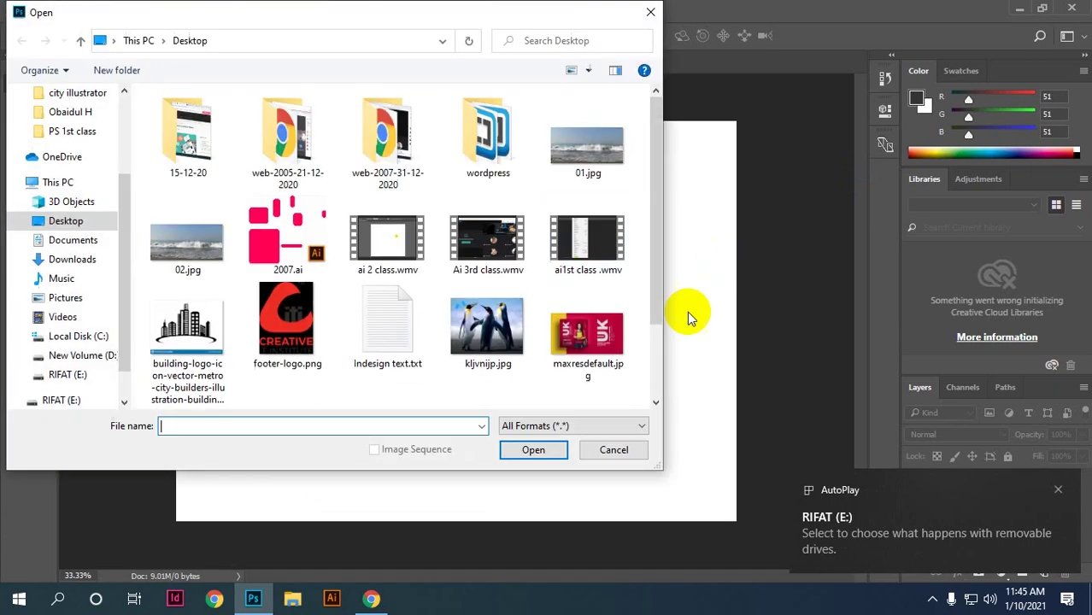
click(609, 450)
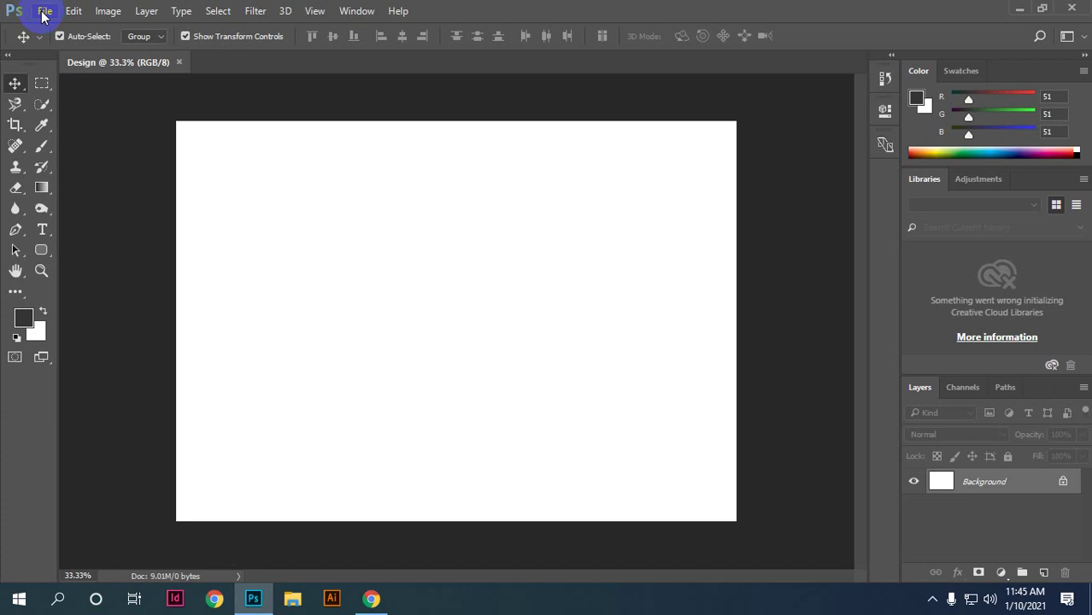
click(476, 410)
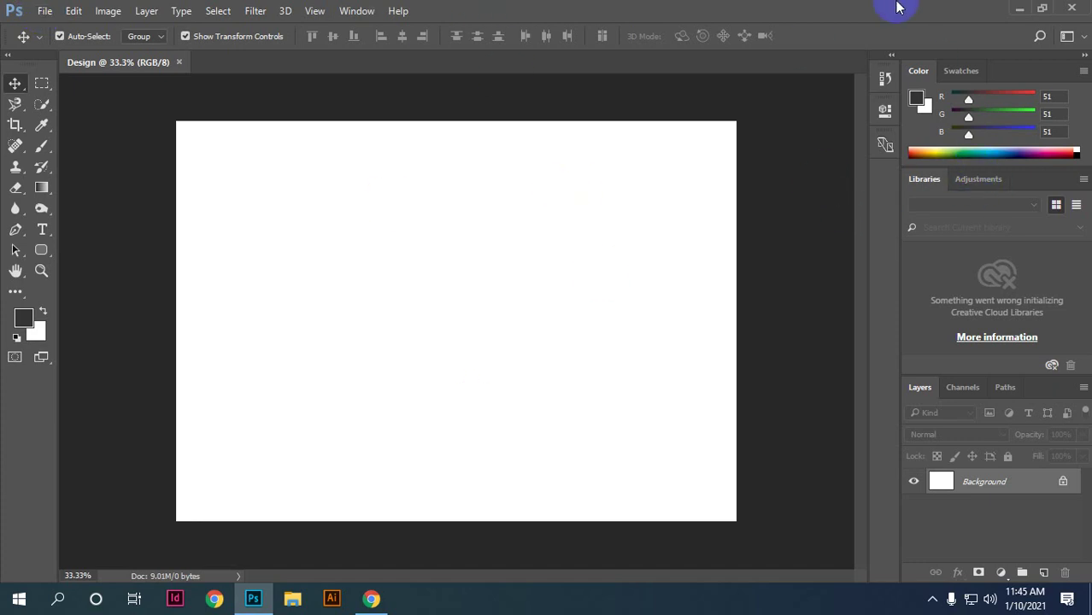
Step: Open 02.jpg, kljvnijp.jpg and maxresdefault.jpg together from the Desktop
click(44, 11)
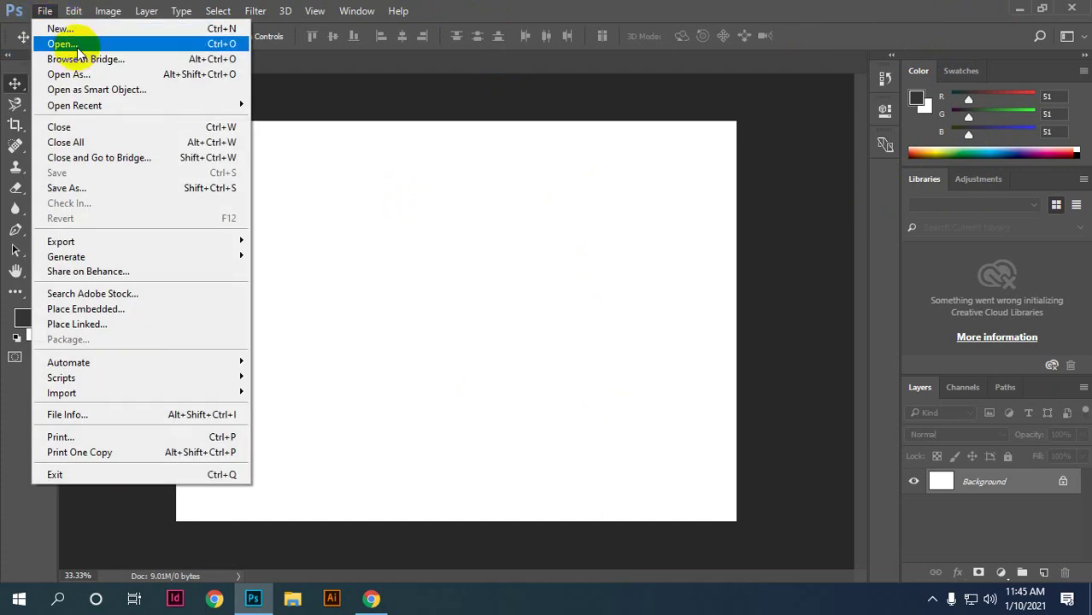
click(77, 52)
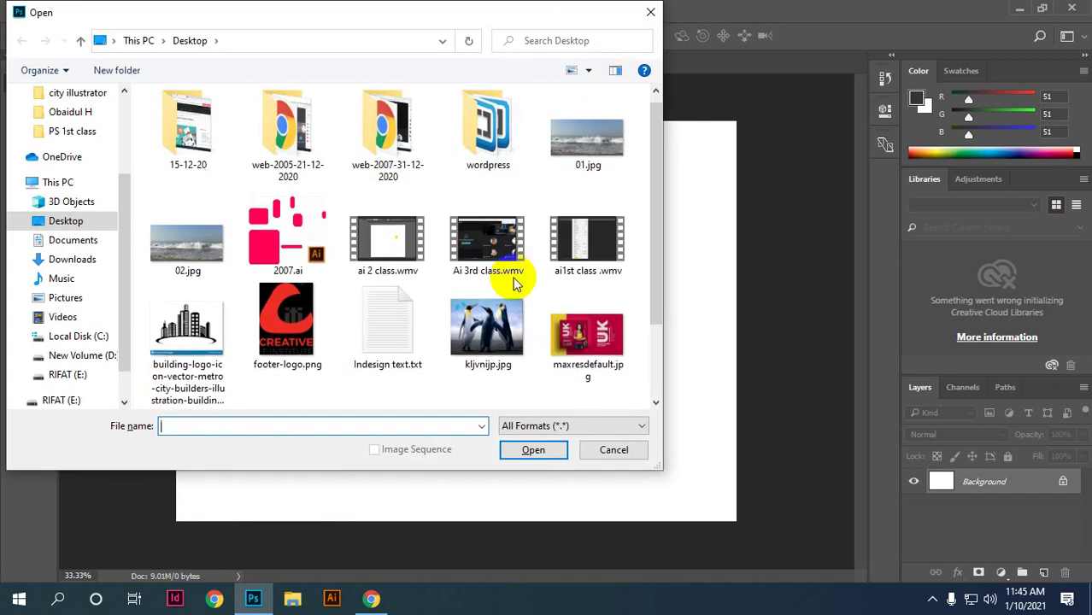
scroll(510, 280, down, 2)
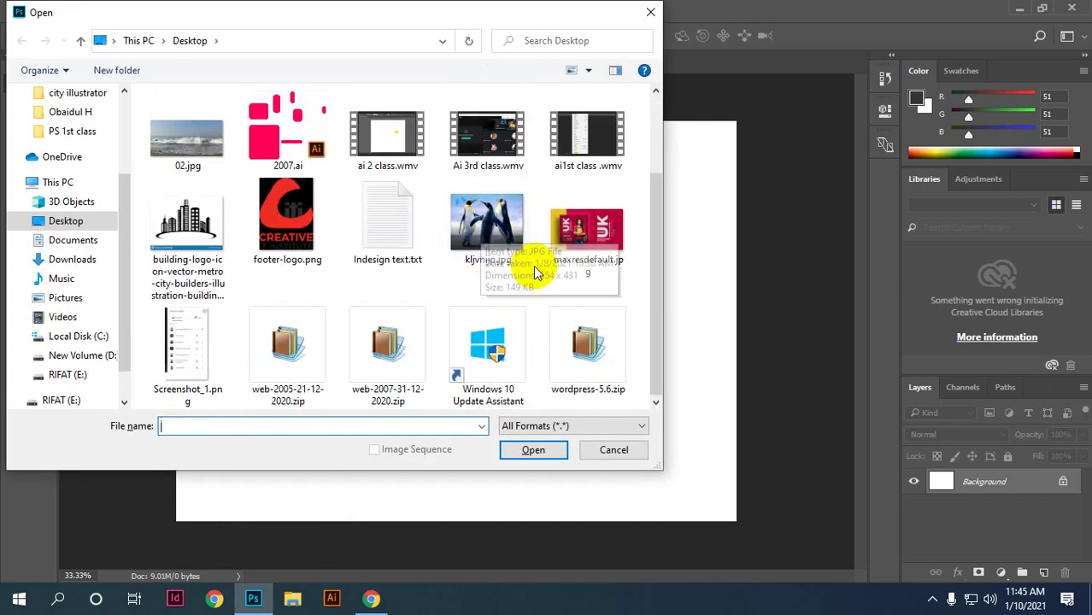
click(512, 248)
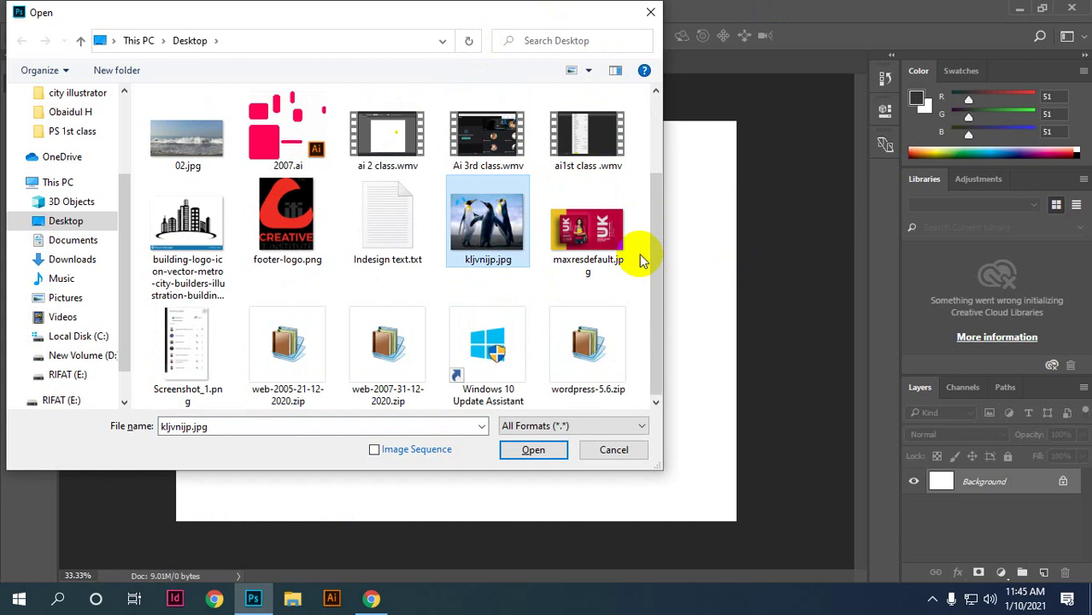
ctrl+click(602, 244)
ctrl+click(166, 147)
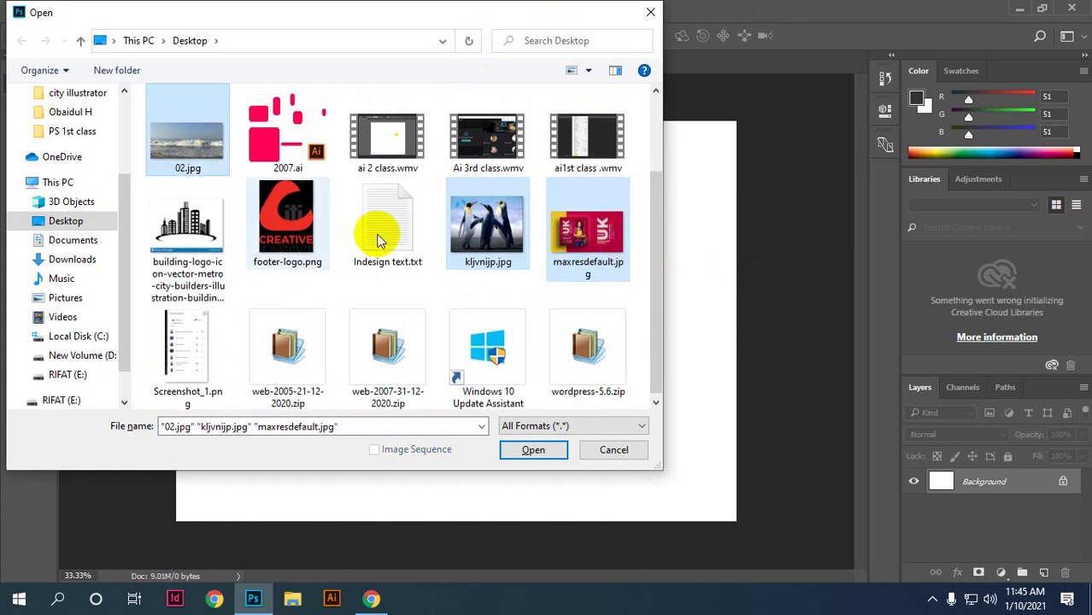
scroll(367, 257, up, 1)
click(530, 453)
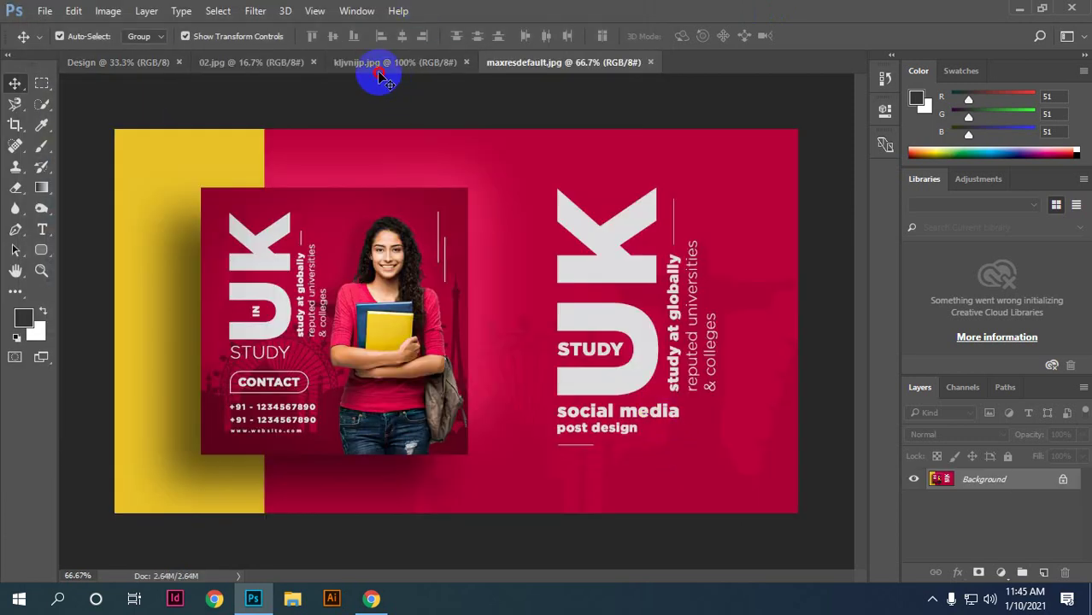
Step: Marquee-select the left penguin's head in the kljvnijp.jpg penguin photo
click(410, 63)
click(256, 62)
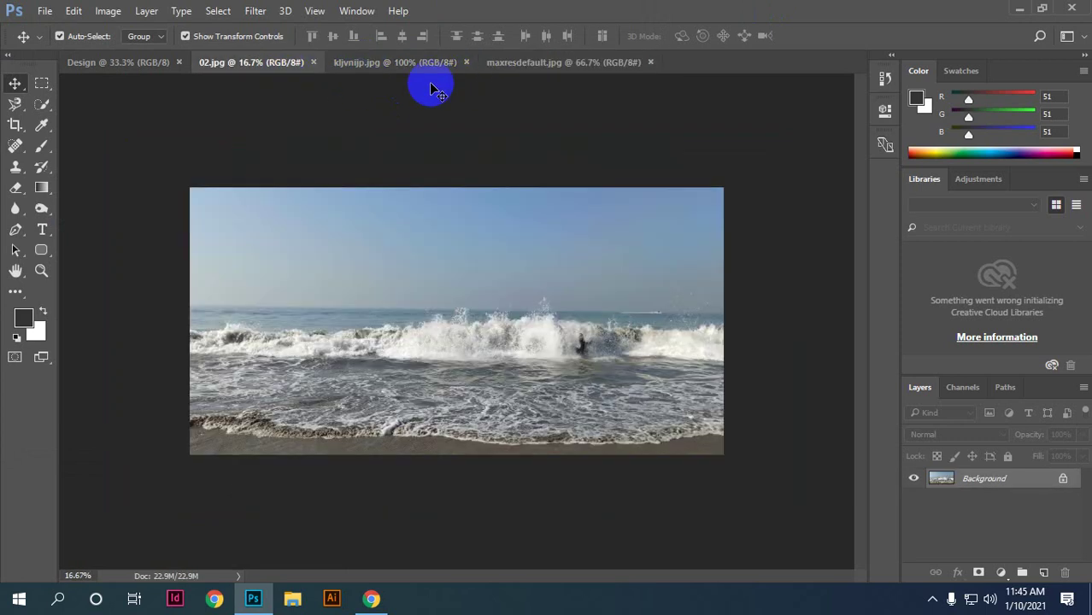
click(416, 63)
scroll(442, 224, up, 1)
scroll(443, 224, up, 2)
scroll(419, 226, up, 2)
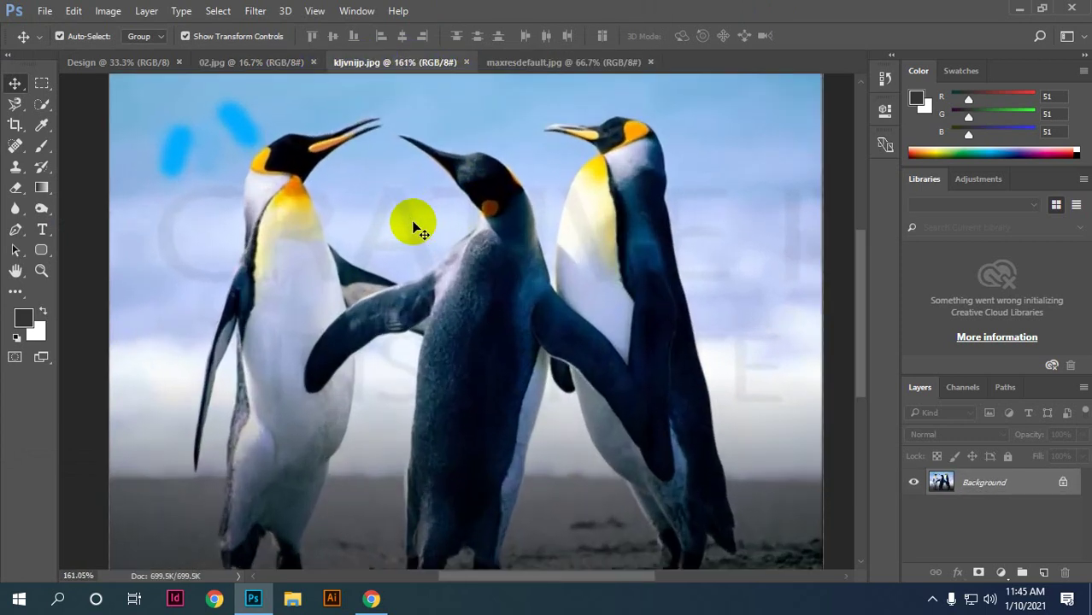
click(42, 83)
drag(231, 114, 353, 253)
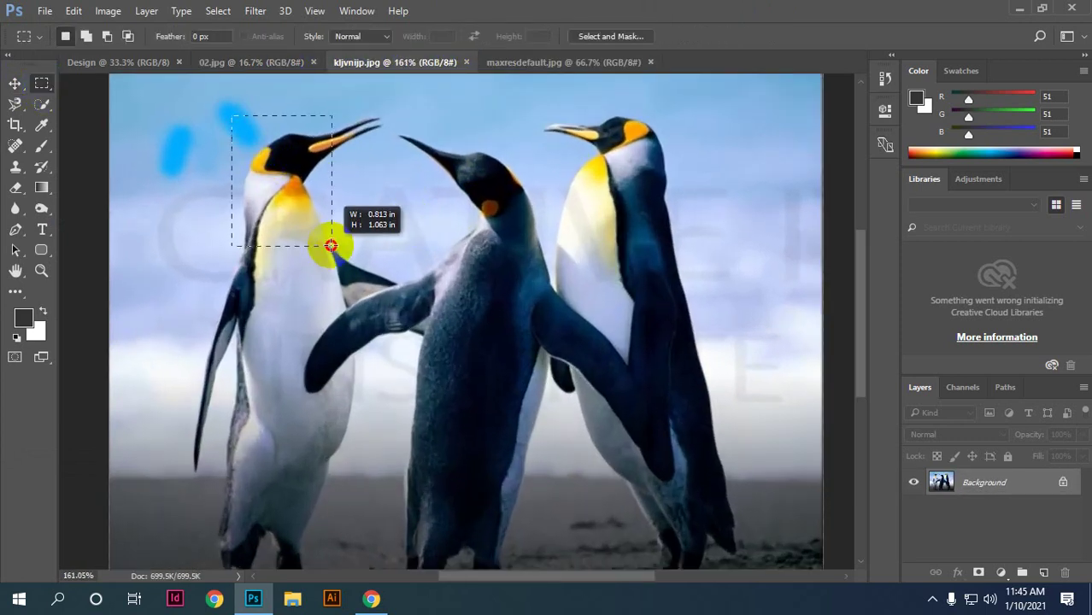
Step: Drag the penguin head into Design and place it left of the canvas centre
click(15, 83)
mouse_move(280, 208)
mouse_down()
mouse_move(114, 61)
mouse_move(410, 334)
mouse_move(535, 404)
mouse_up()
drag(433, 349, 353, 348)
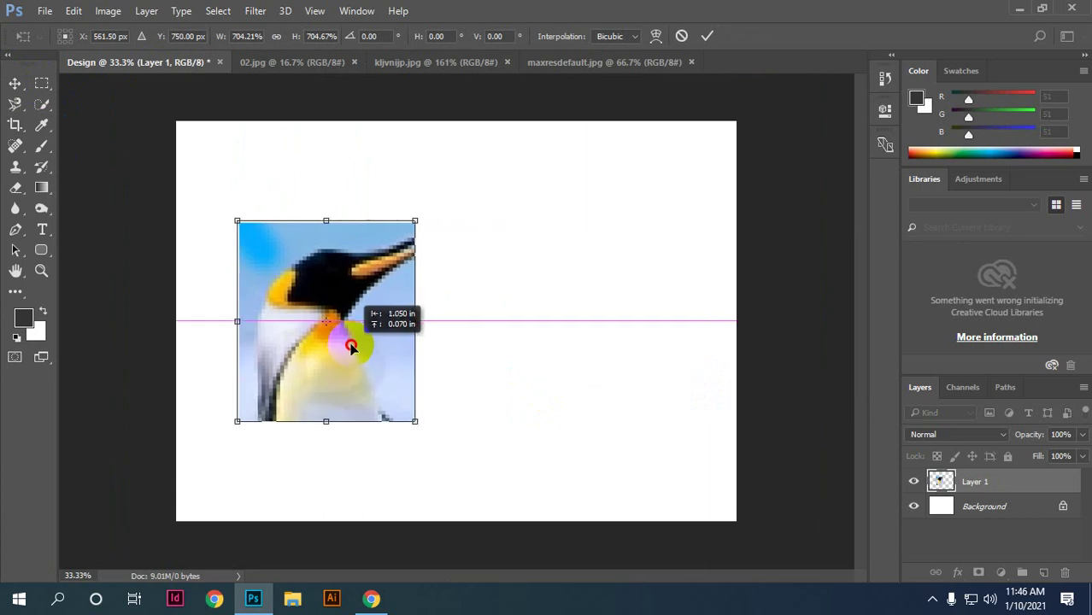
key(Return)
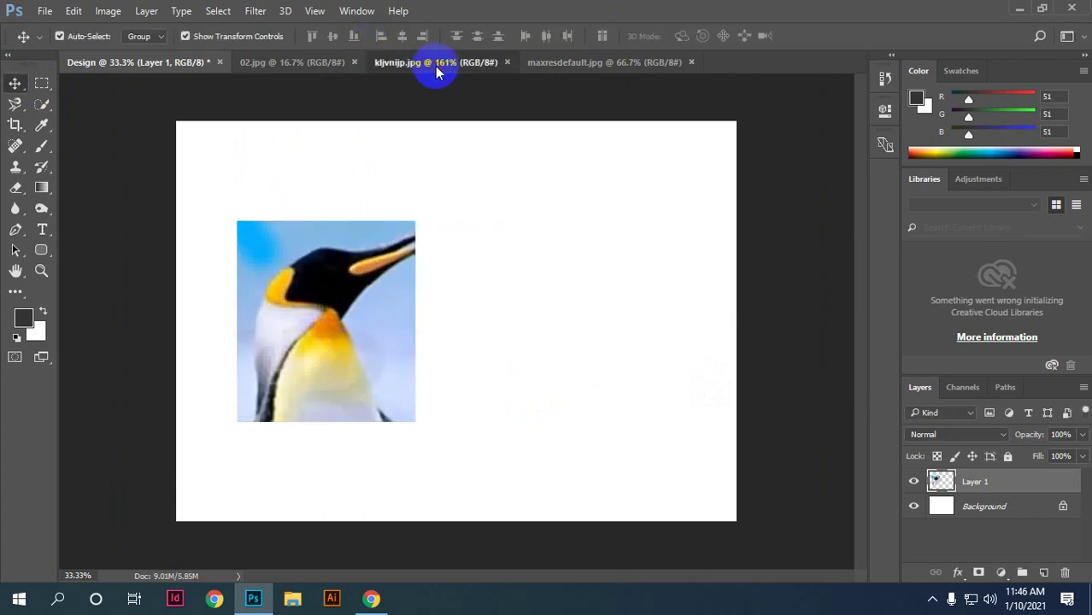
click(435, 62)
Step: Deselect the head, then marquee-select the big UK text block in maxresdefault.jpg
key(ctrl+d)
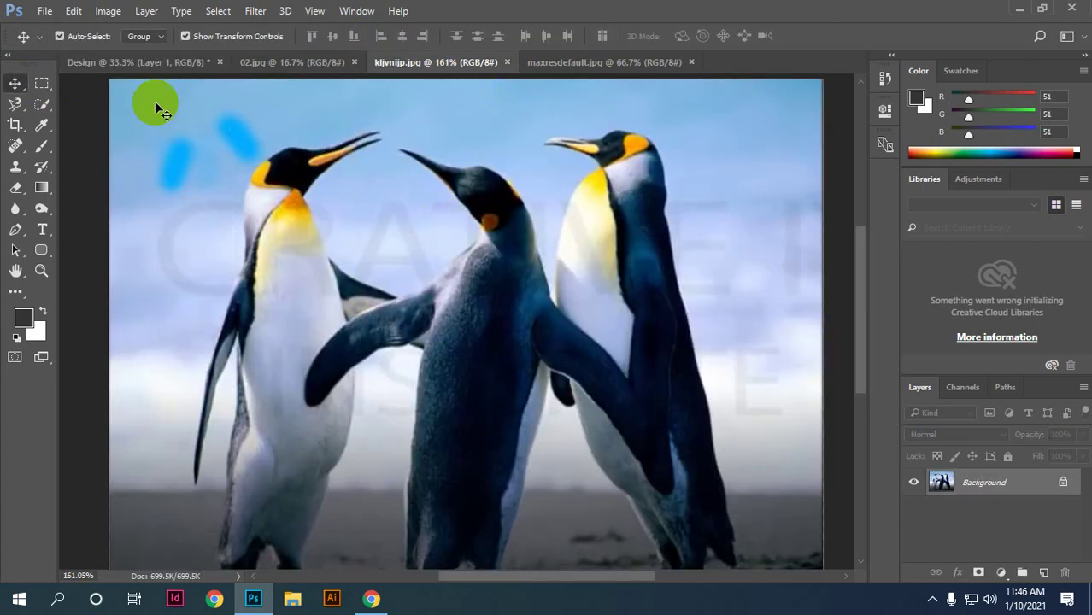
click(182, 36)
click(581, 63)
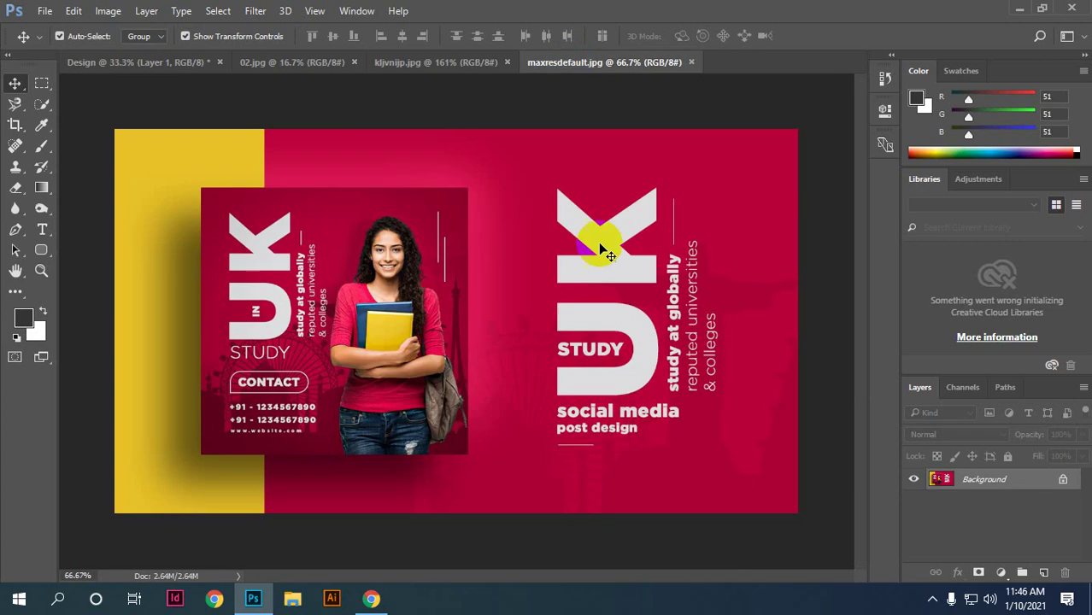
scroll(598, 237, up, 1)
click(41, 83)
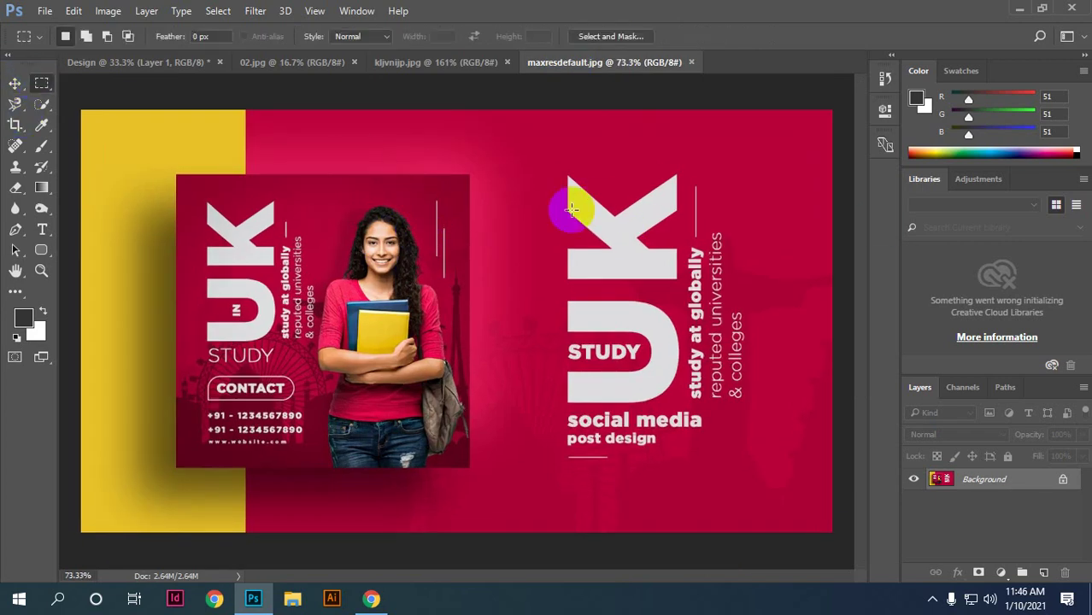
mouse_move(550, 154)
mouse_down()
mouse_move(678, 495)
mouse_move(692, 474)
mouse_up()
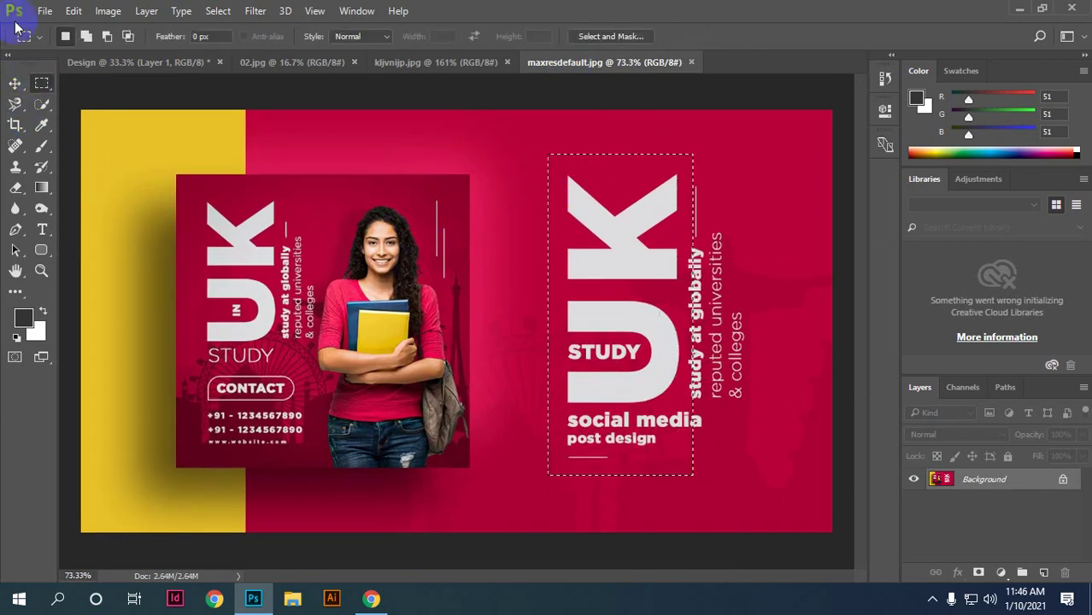
Step: Move the UK block into Design, scale it to about 170% beside the penguin, and commit
click(14, 83)
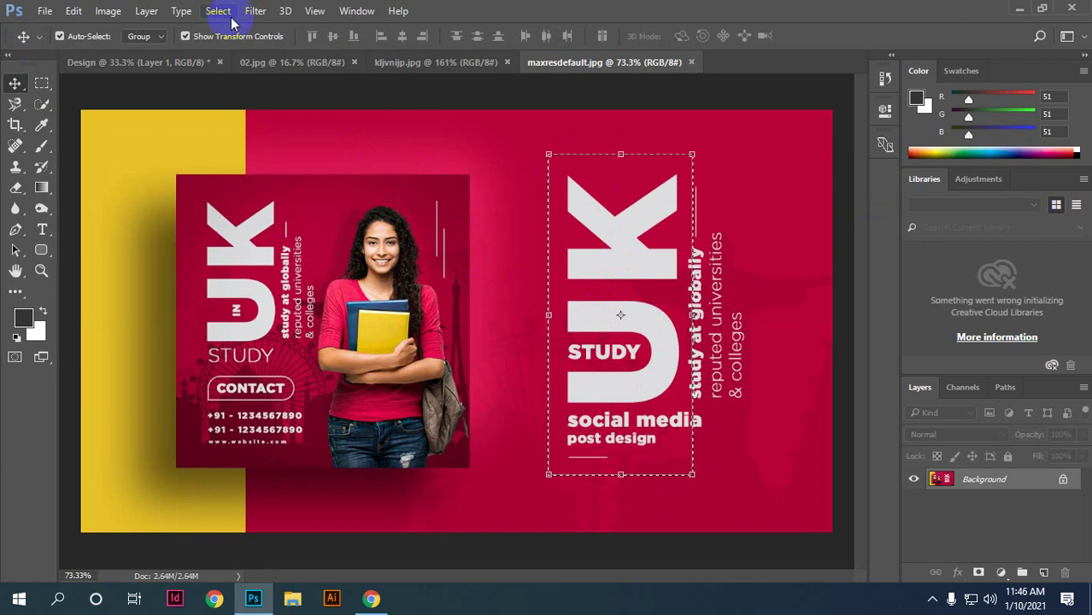
click(197, 39)
mouse_move(622, 243)
mouse_down()
mouse_move(158, 63)
mouse_move(575, 324)
mouse_move(613, 317)
mouse_up()
key(ctrl+t)
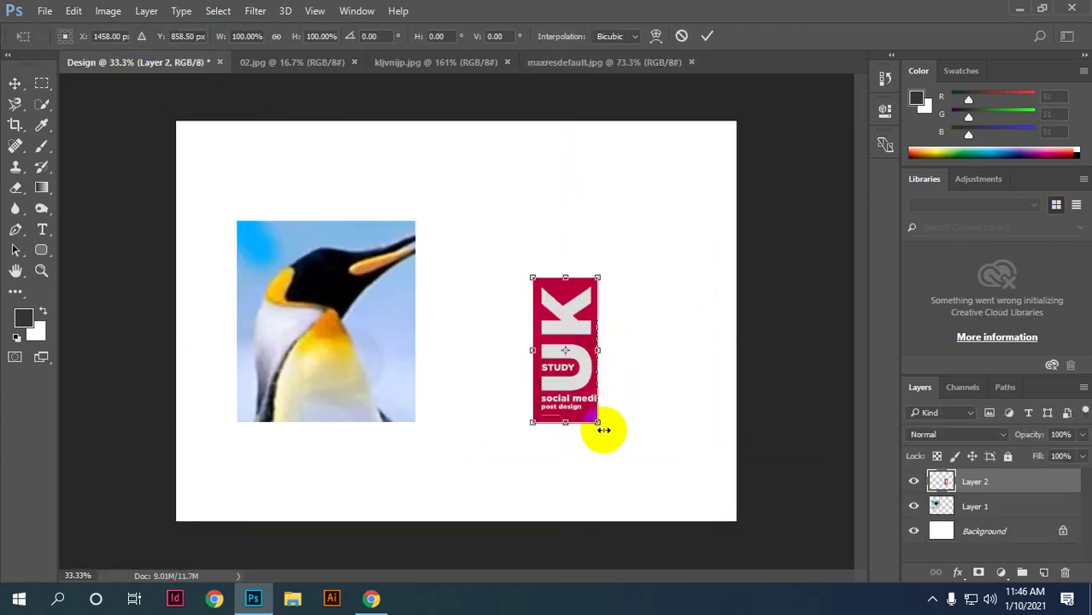
drag(600, 425, 621, 472)
drag(586, 391, 553, 362)
double_click(523, 434)
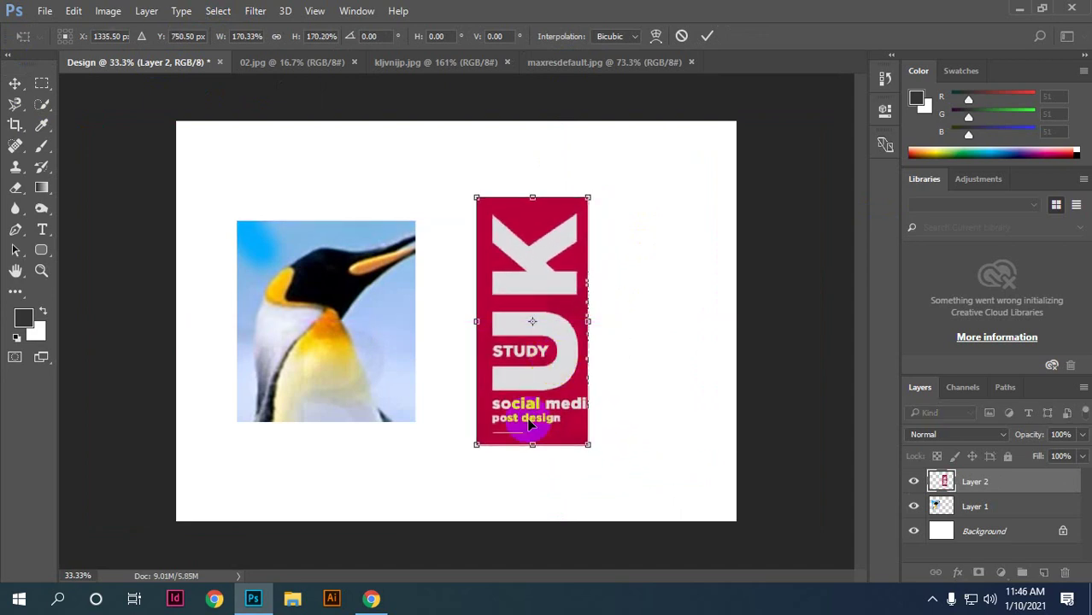
click(590, 63)
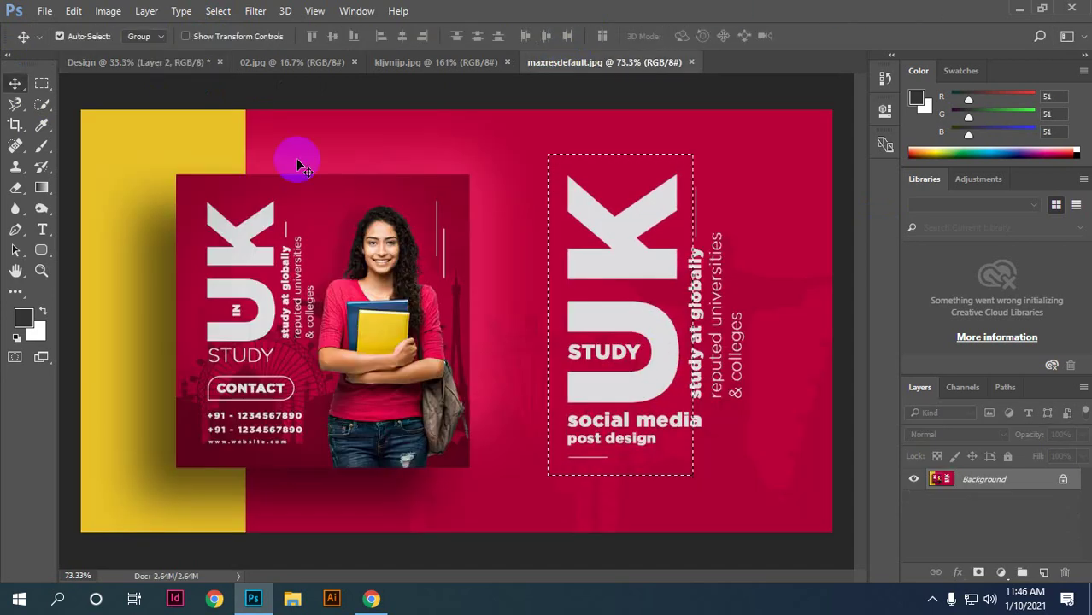
click(431, 62)
click(292, 61)
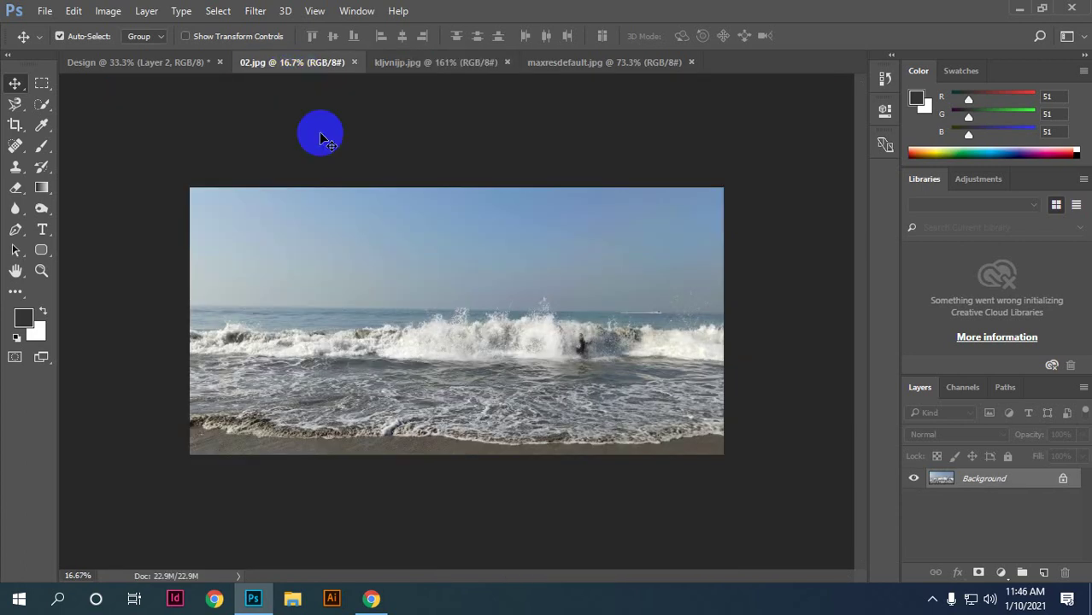
key(ctrl+0)
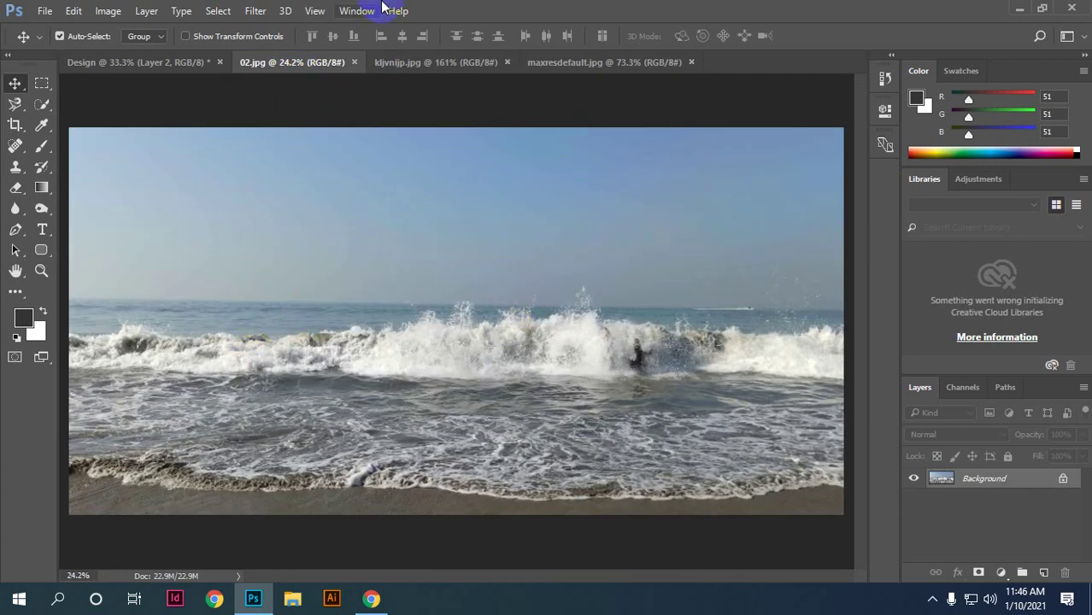
click(43, 125)
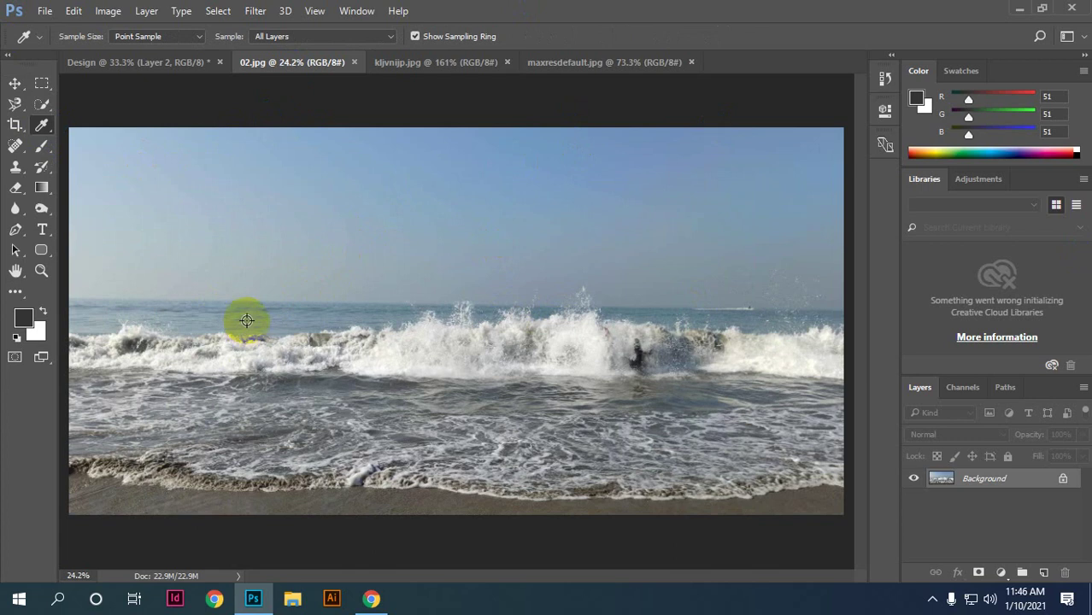
click(278, 310)
click(590, 306)
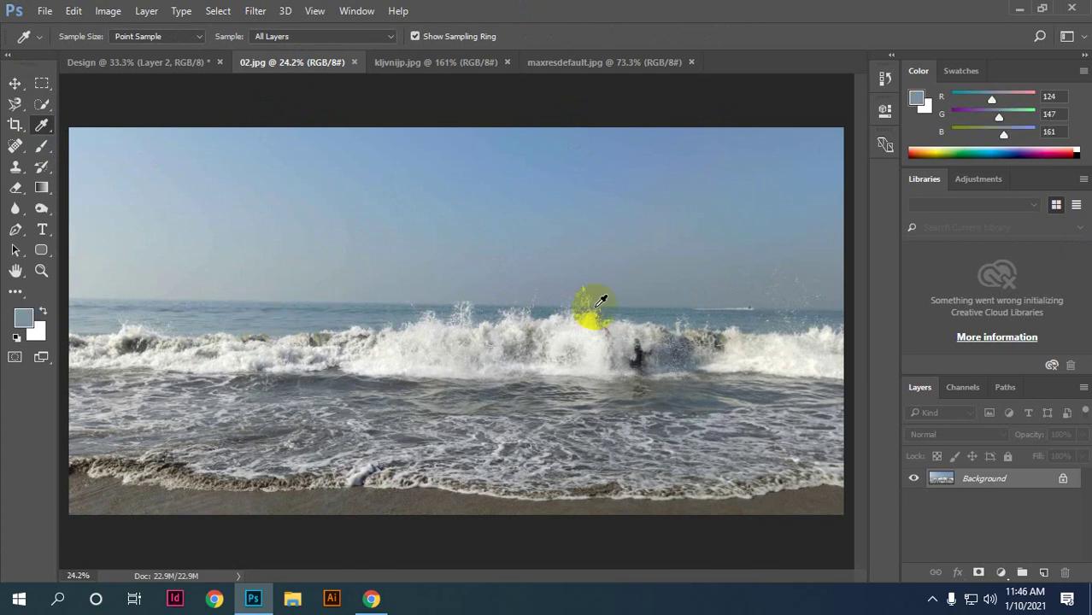
click(15, 83)
click(130, 63)
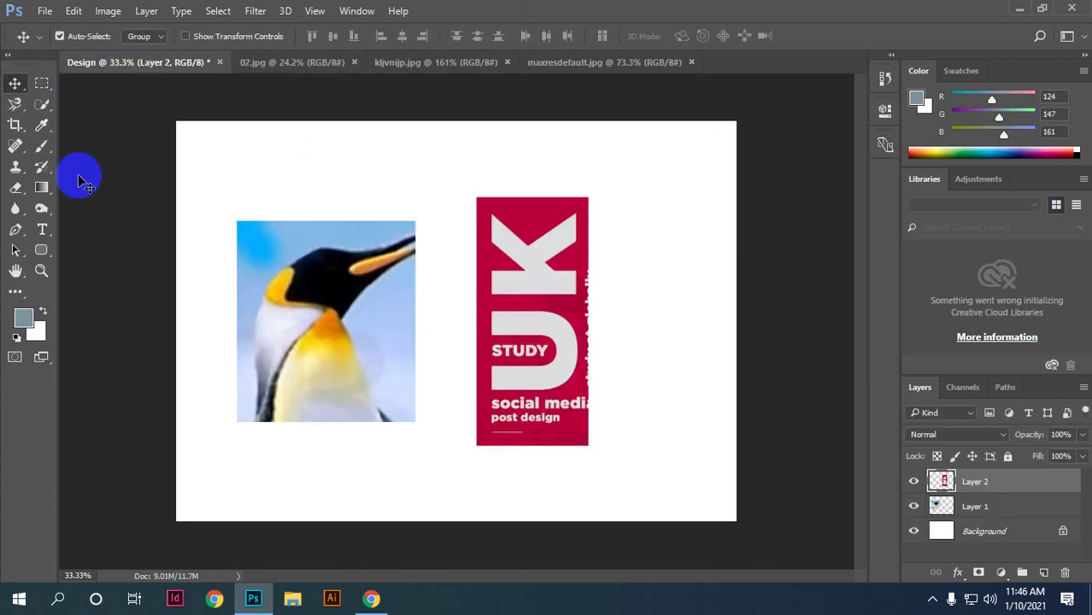
click(42, 146)
drag(263, 162, 357, 169)
mouse_move(418, 139)
mouse_down()
mouse_move(433, 157)
mouse_move(448, 273)
mouse_up()
drag(433, 367, 434, 434)
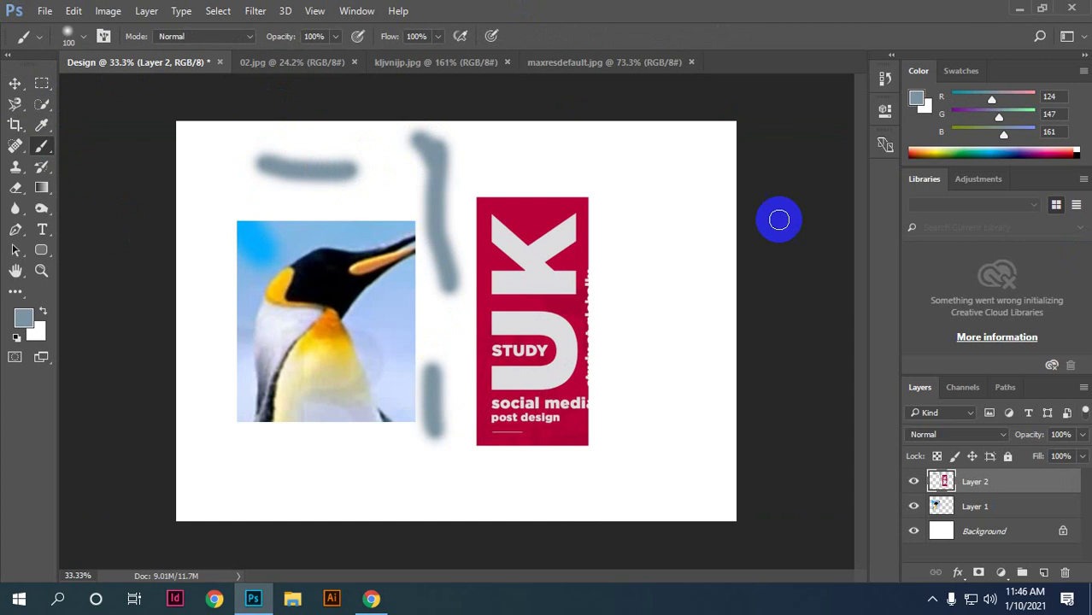
mouse_move(667, 220)
mouse_down()
mouse_move(632, 311)
mouse_move(648, 417)
mouse_up()
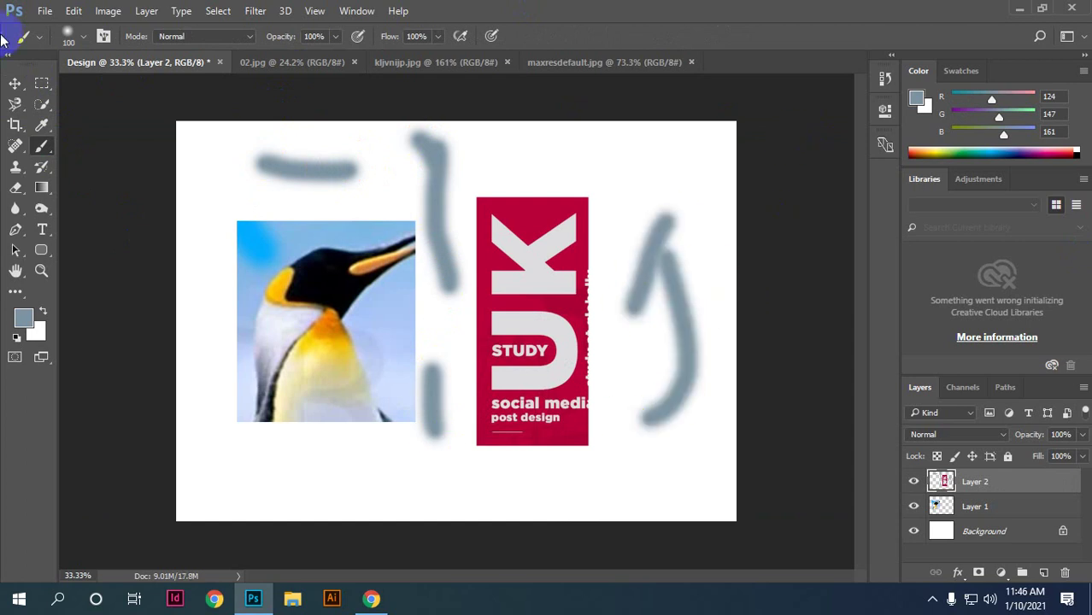
click(14, 83)
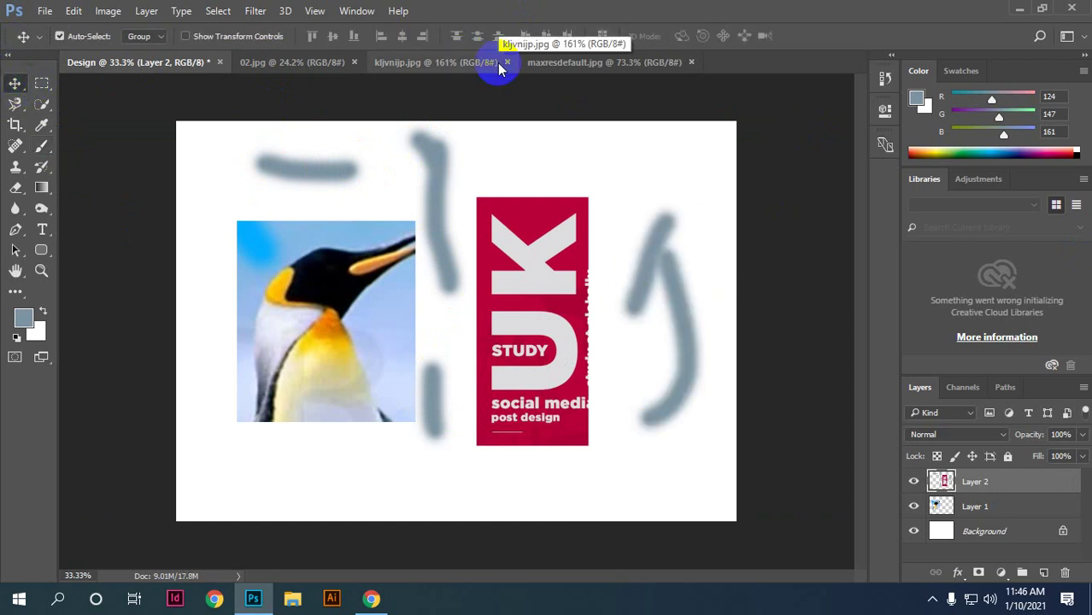
click(308, 65)
click(495, 70)
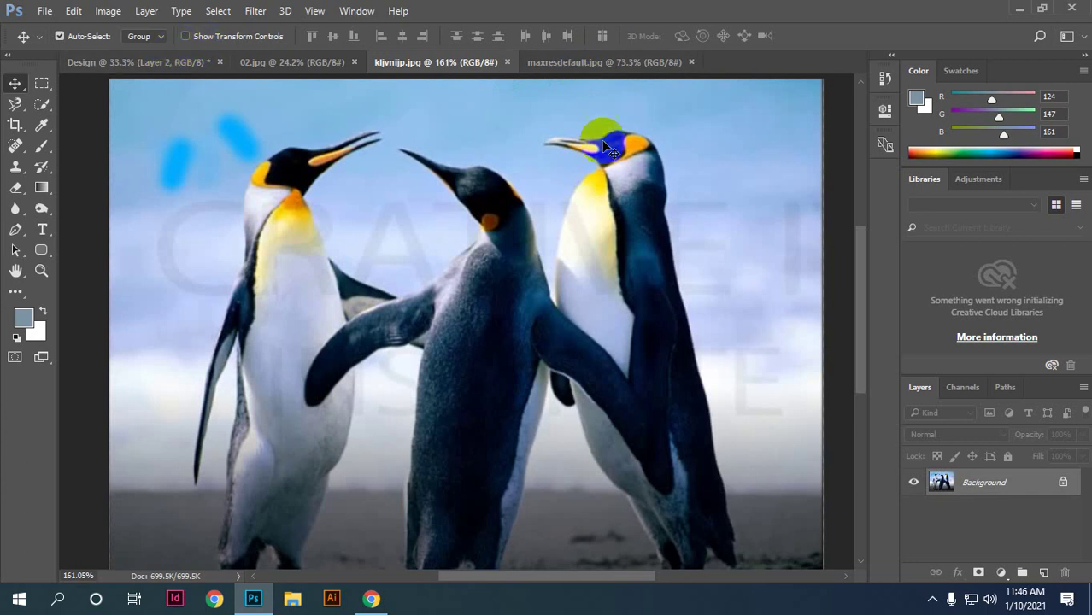
click(590, 65)
click(135, 63)
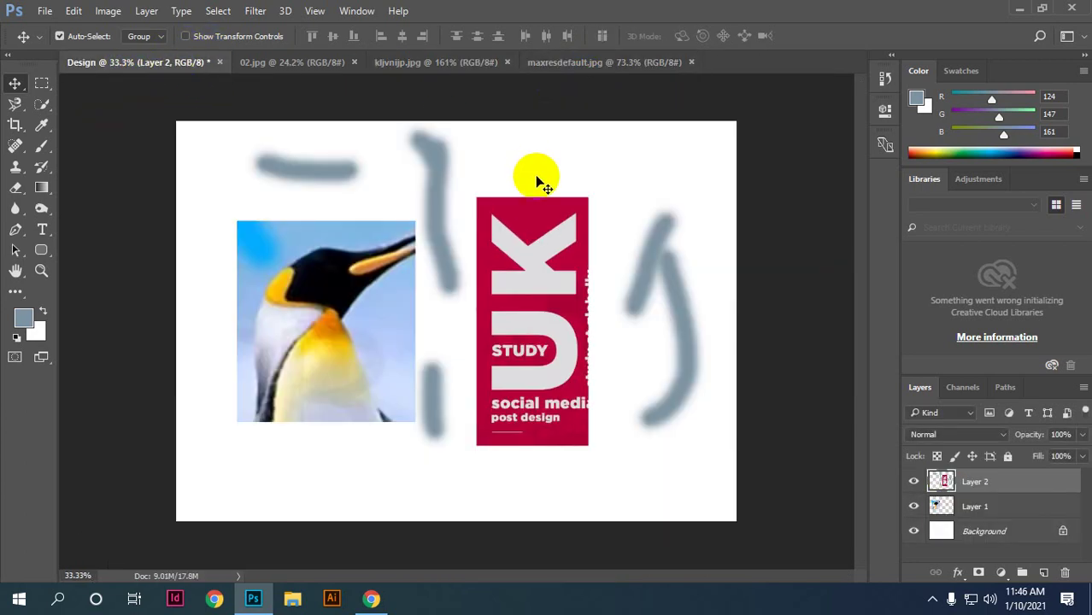
Step: Set the screen mode to Full Screen Mode With Menu Bar from the View menu
click(314, 10)
mouse_move(342, 242)
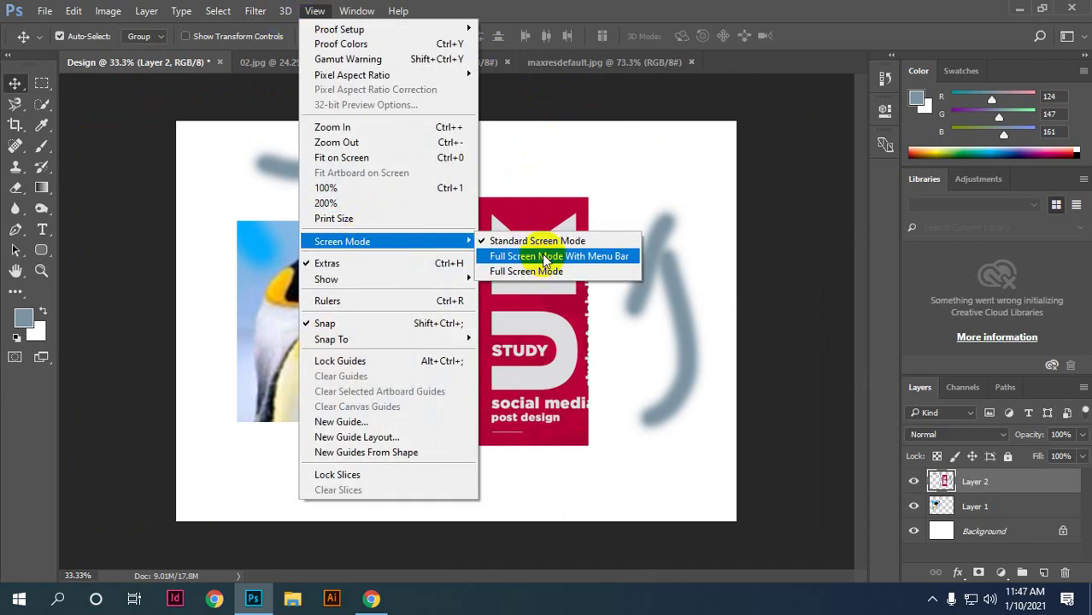
click(540, 256)
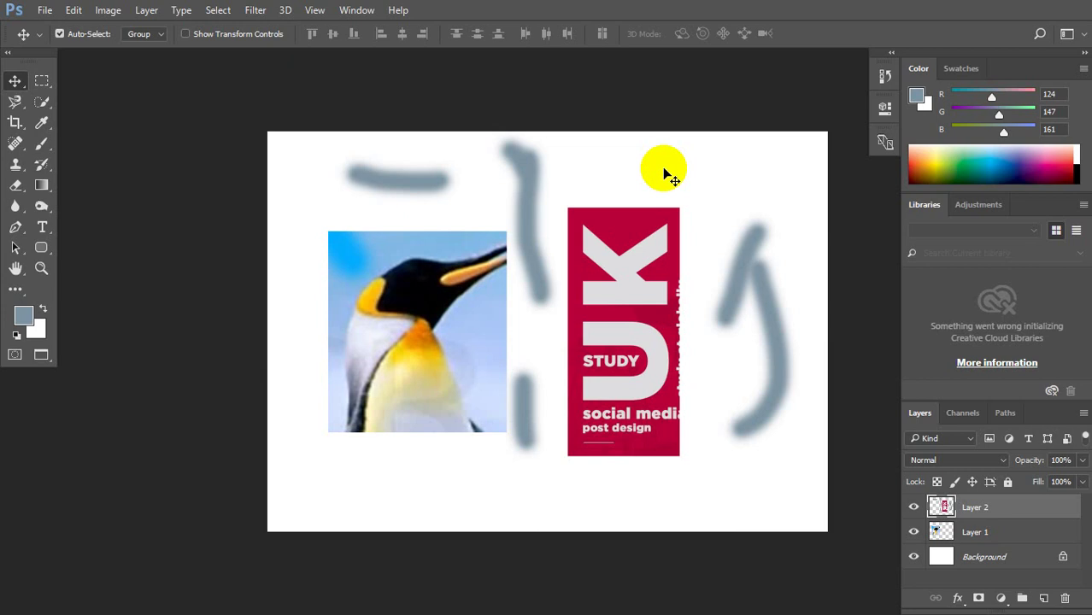
click(314, 9)
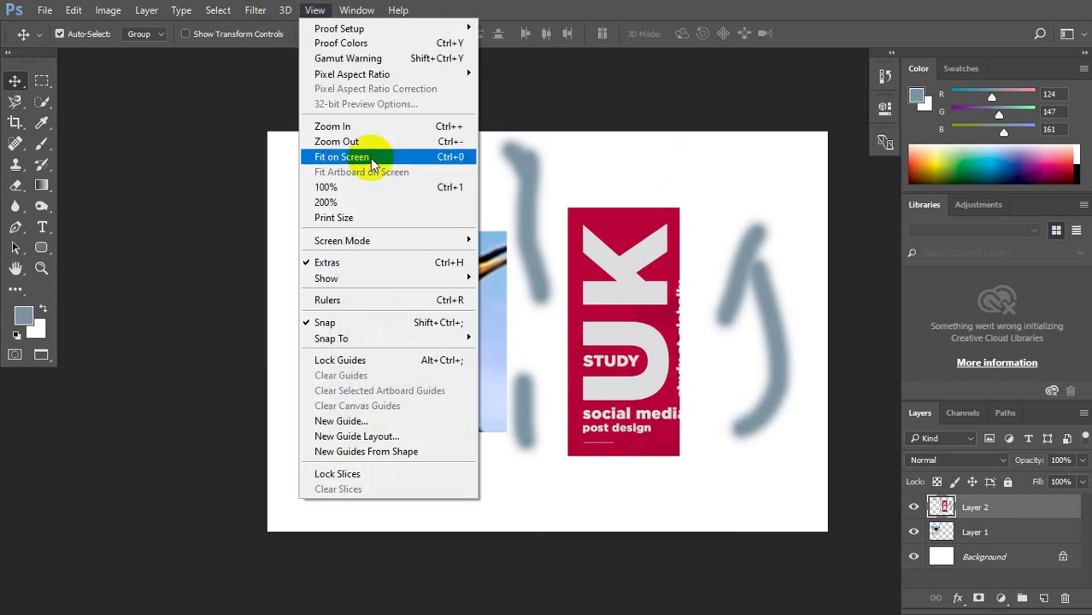
mouse_move(341, 241)
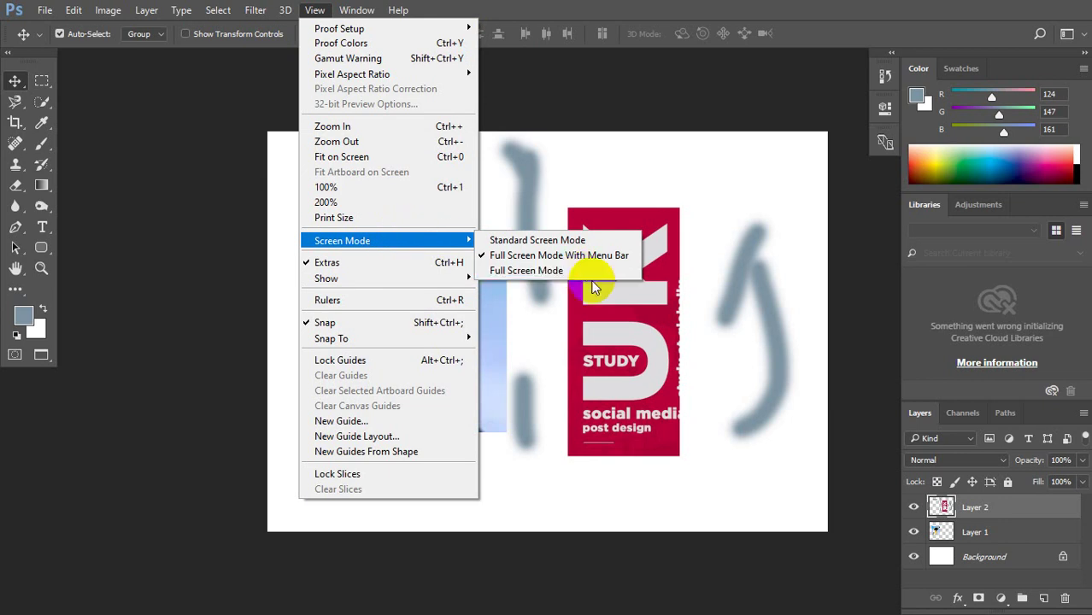
Step: Try Full Screen Mode, then cycle modes with F back to Standard Screen Mode
click(523, 270)
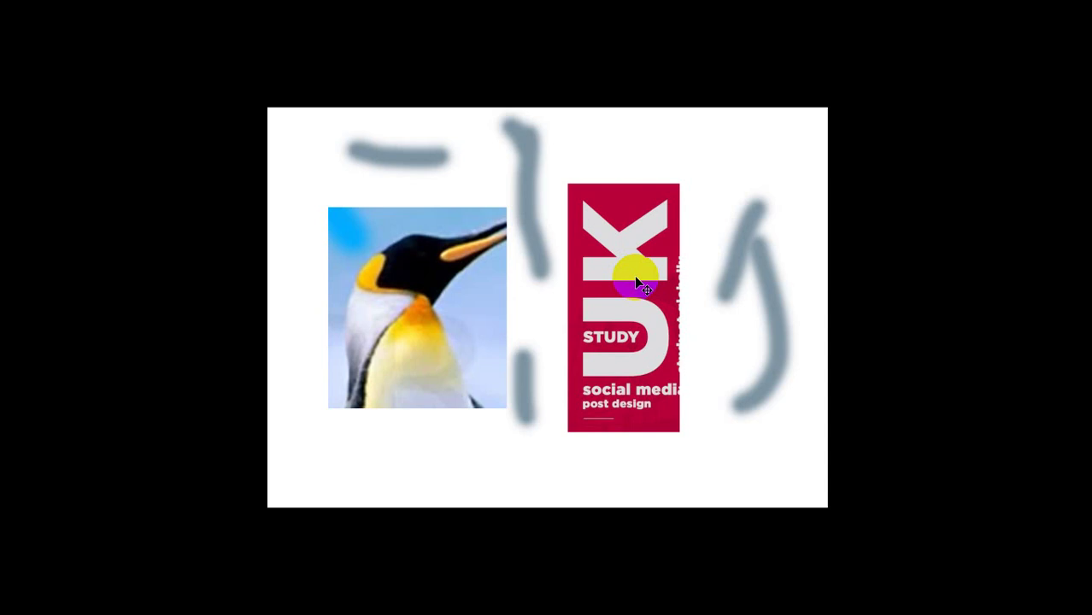
key(f)
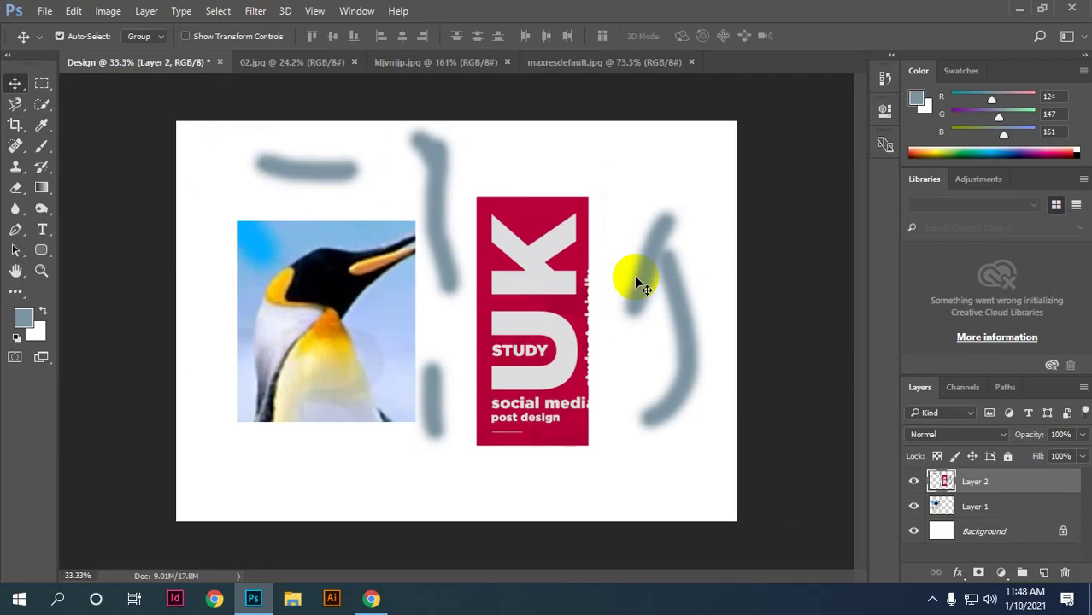
key(f)
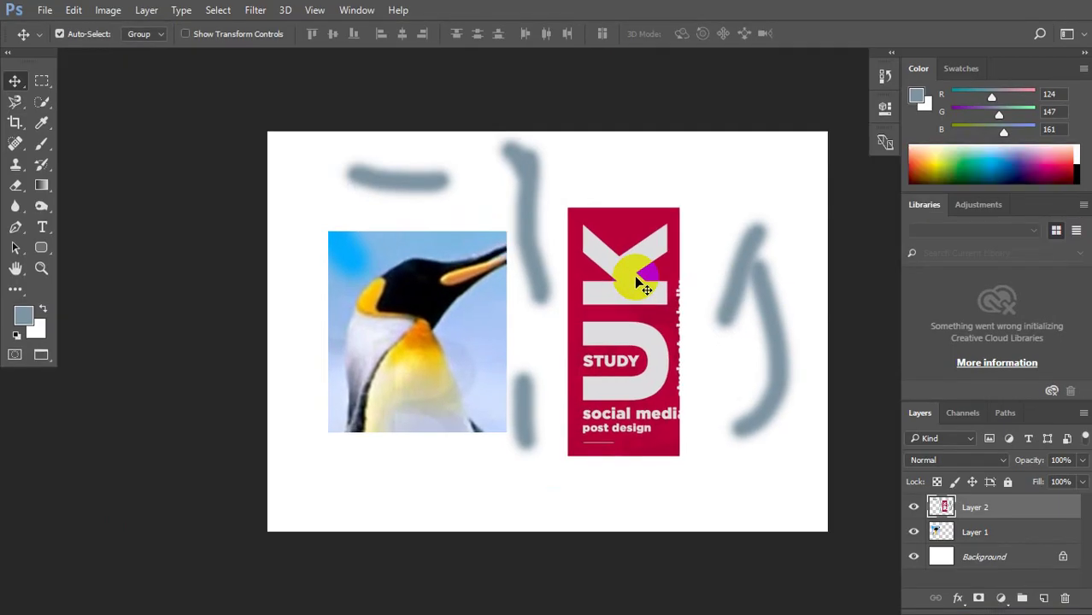
key(f)
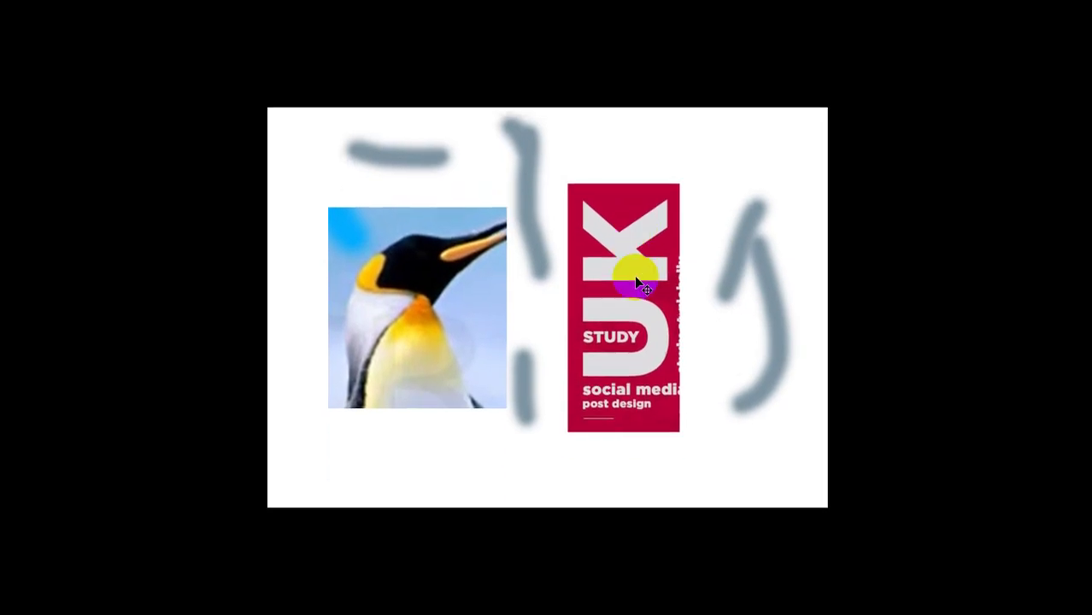
key(f)
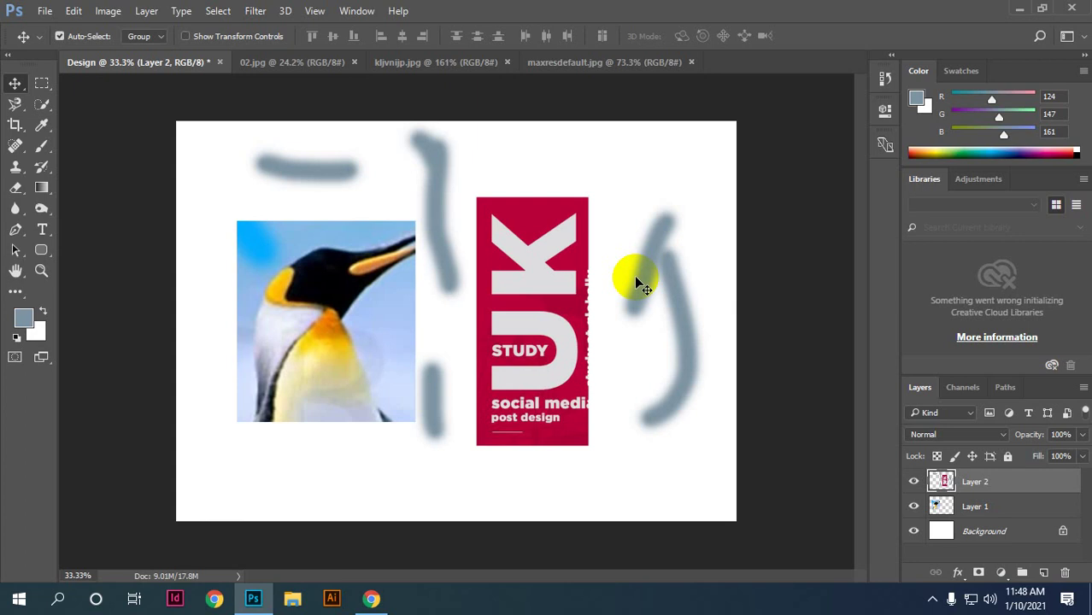
Step: Close maxresdefault.jpg, kljvnijp.jpg, 02.jpg and Design, discarding the Design changes
click(690, 61)
click(507, 61)
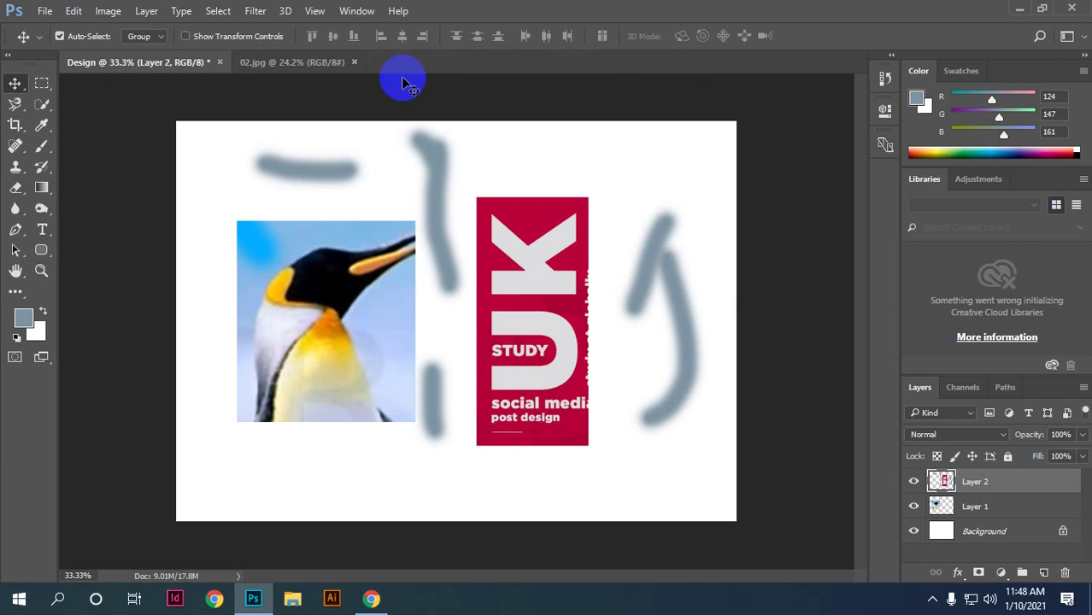
click(354, 61)
click(220, 61)
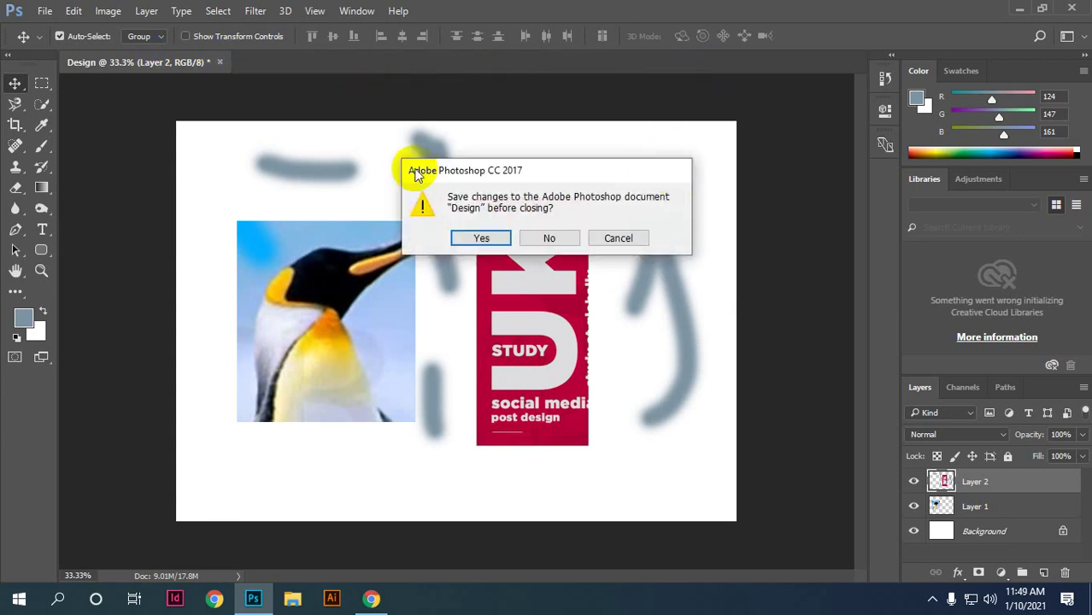
click(548, 239)
Step: Reopen the penguin photo kljvnijp.jpg from the Desktop
click(44, 10)
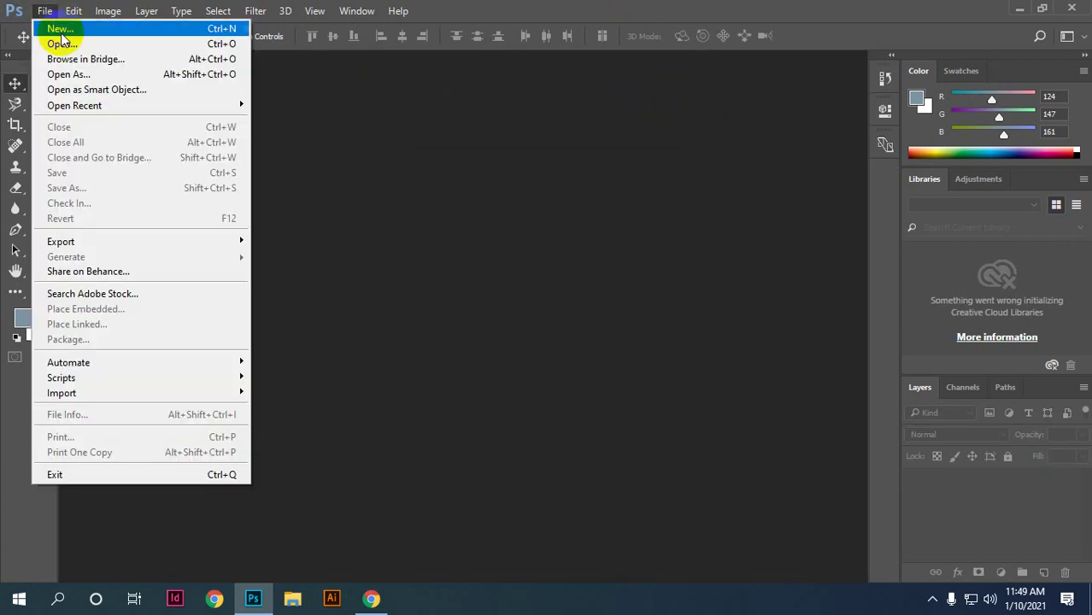
click(69, 48)
scroll(496, 205, down, 2)
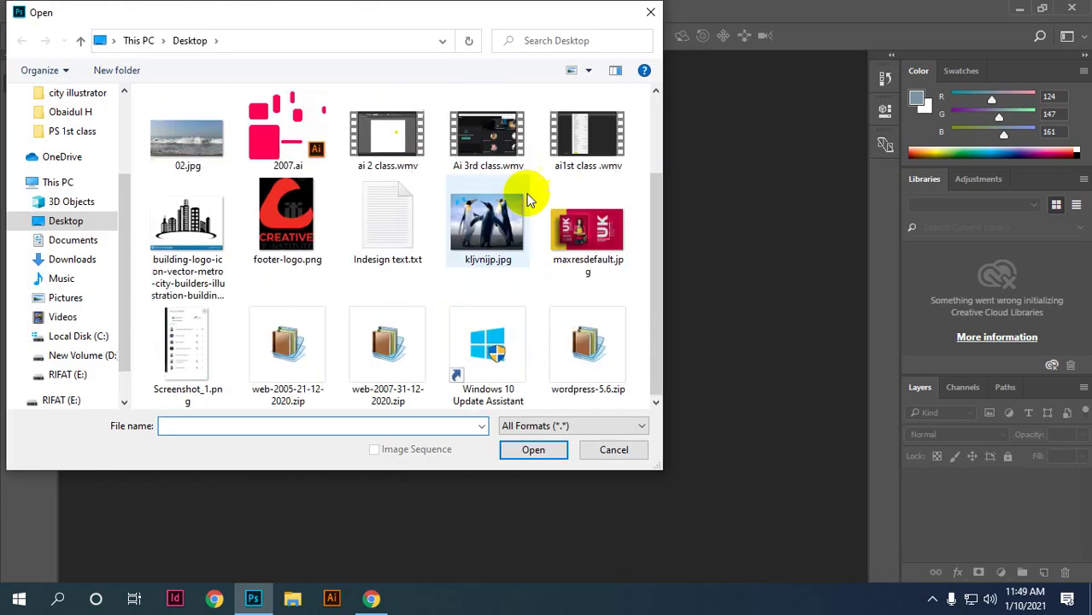
click(502, 248)
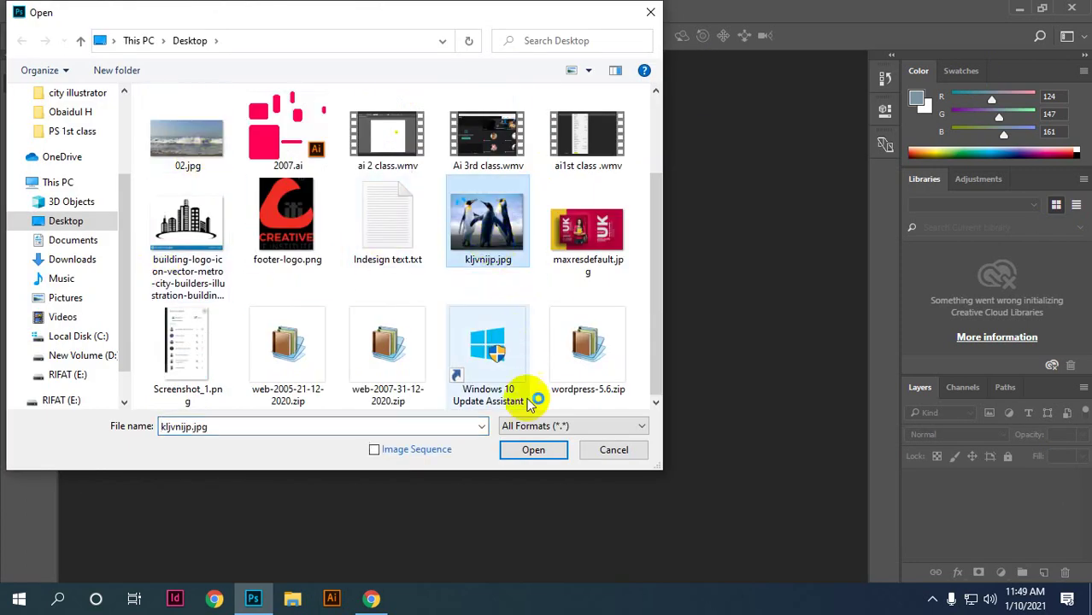
click(532, 453)
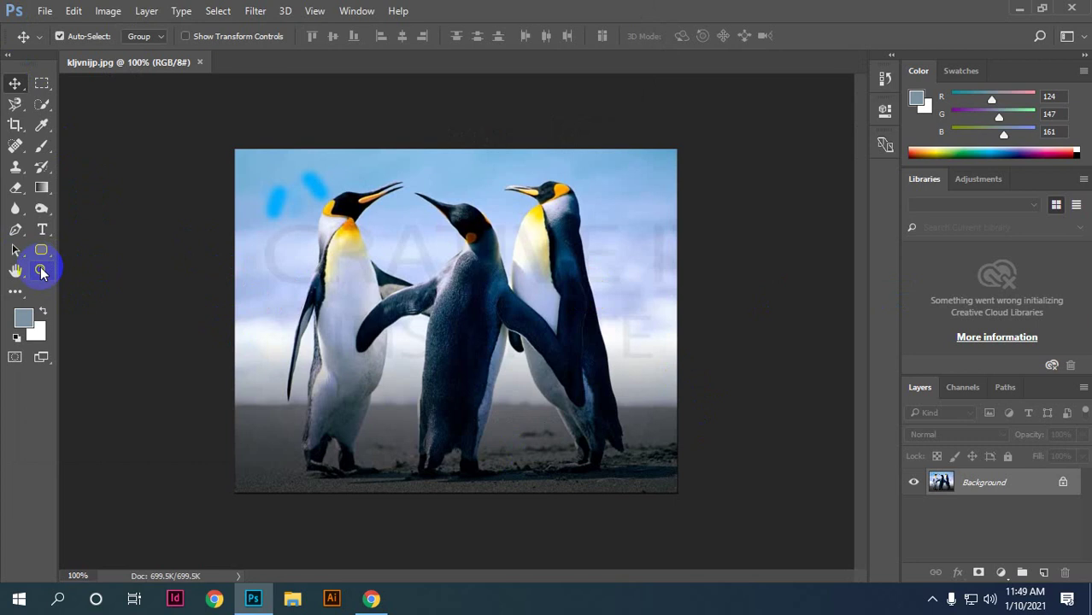
Step: Select the Zoom tool from the toolbar
click(41, 275)
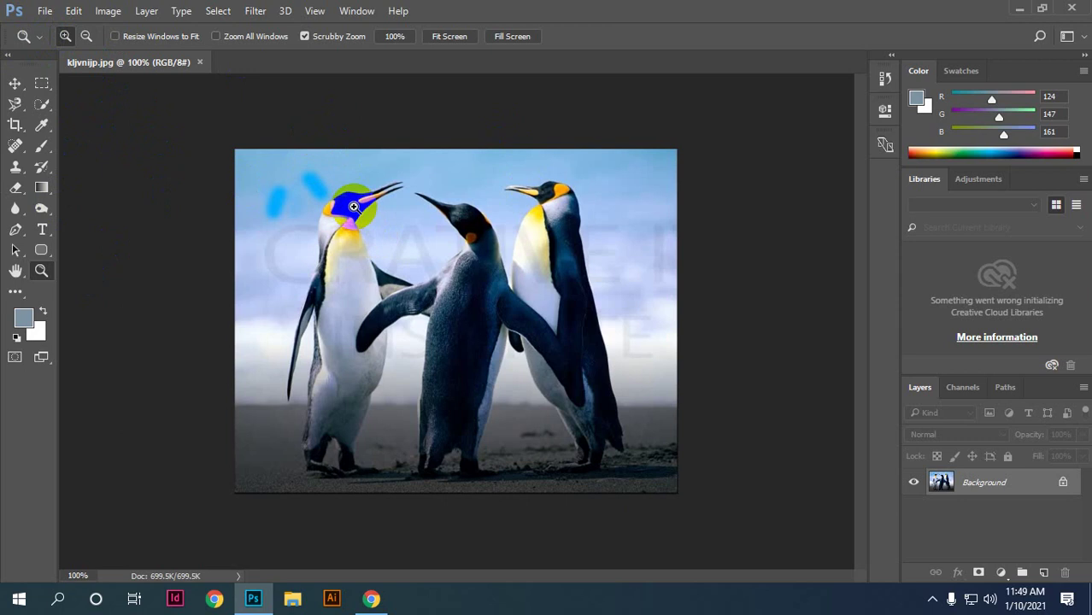
Step: Scrubby-zoom the penguin photo in to pixel level and back out to the whole image
drag(353, 206, 354, 205)
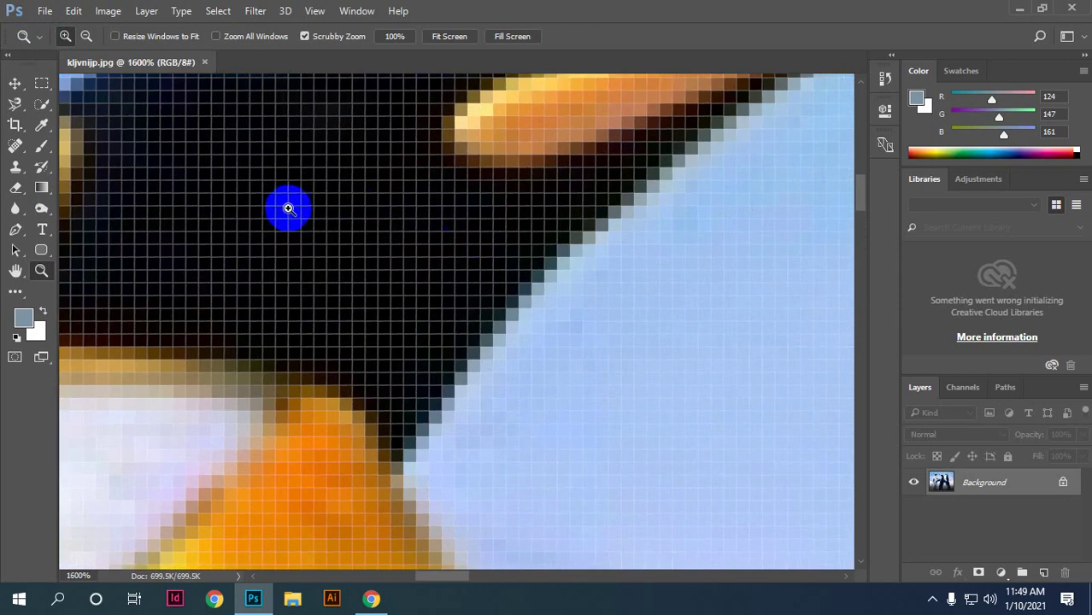
click(85, 36)
drag(478, 304, 479, 297)
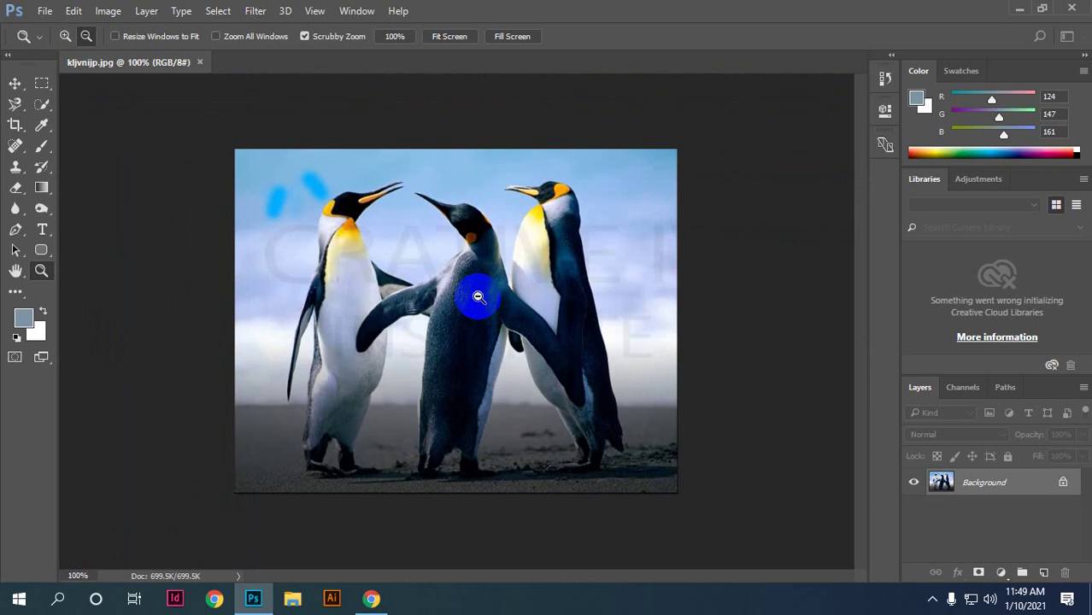
drag(478, 303, 478, 303)
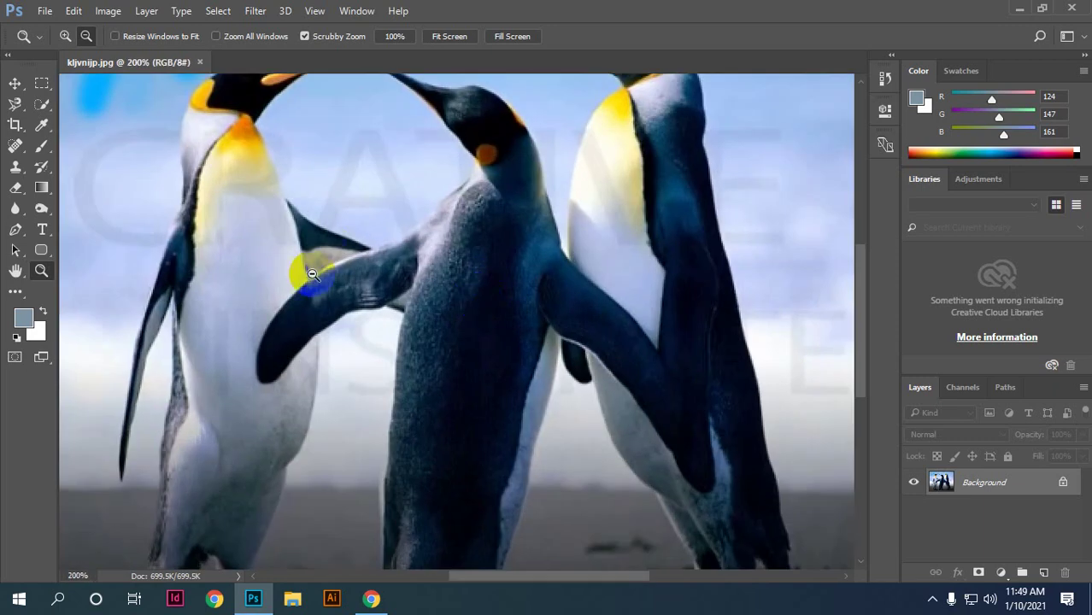
alt+click(311, 273)
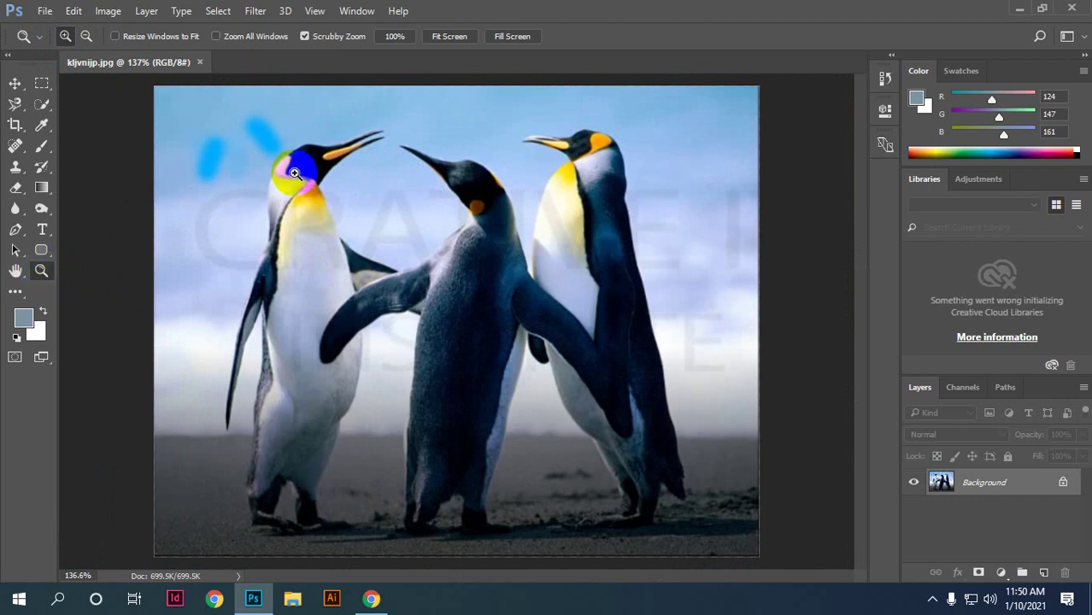
drag(294, 173, 457, 335)
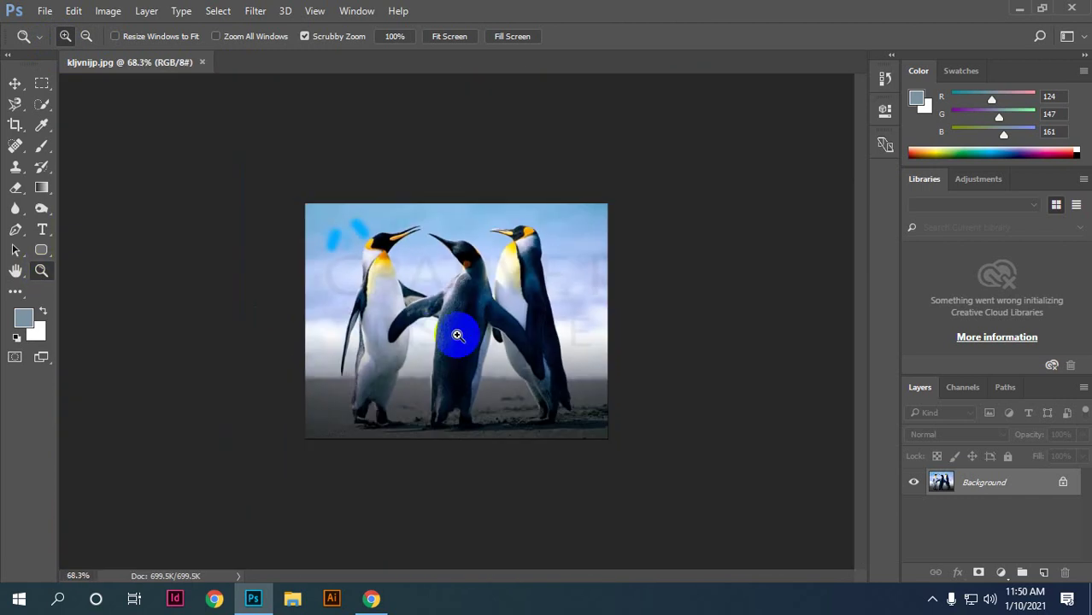
mouse_move(427, 271)
mouse_down()
mouse_move(485, 332)
mouse_move(567, 382)
mouse_move(454, 380)
mouse_up()
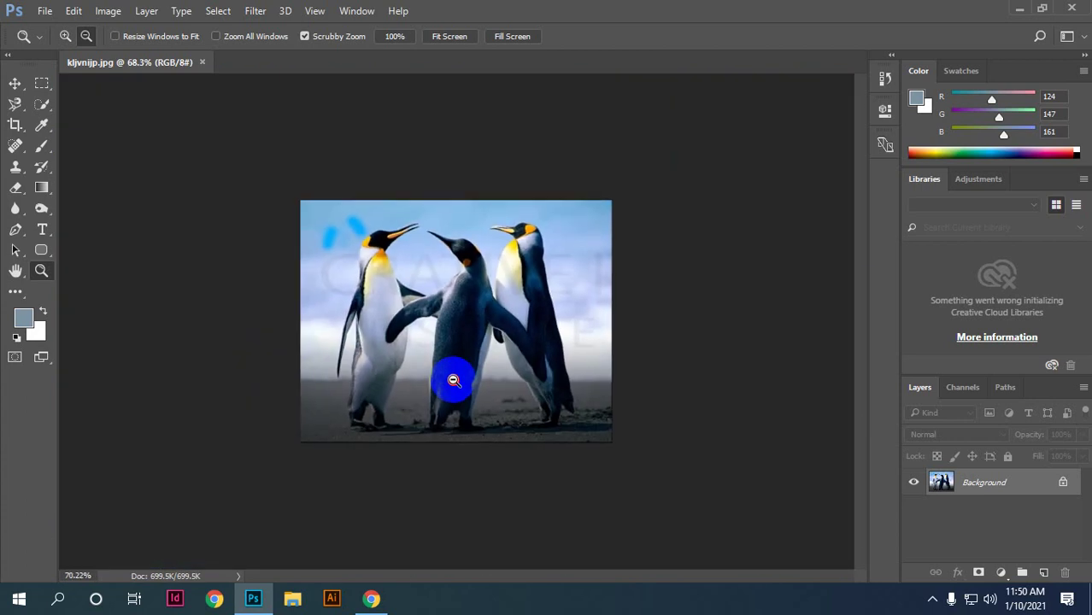
drag(397, 325, 439, 330)
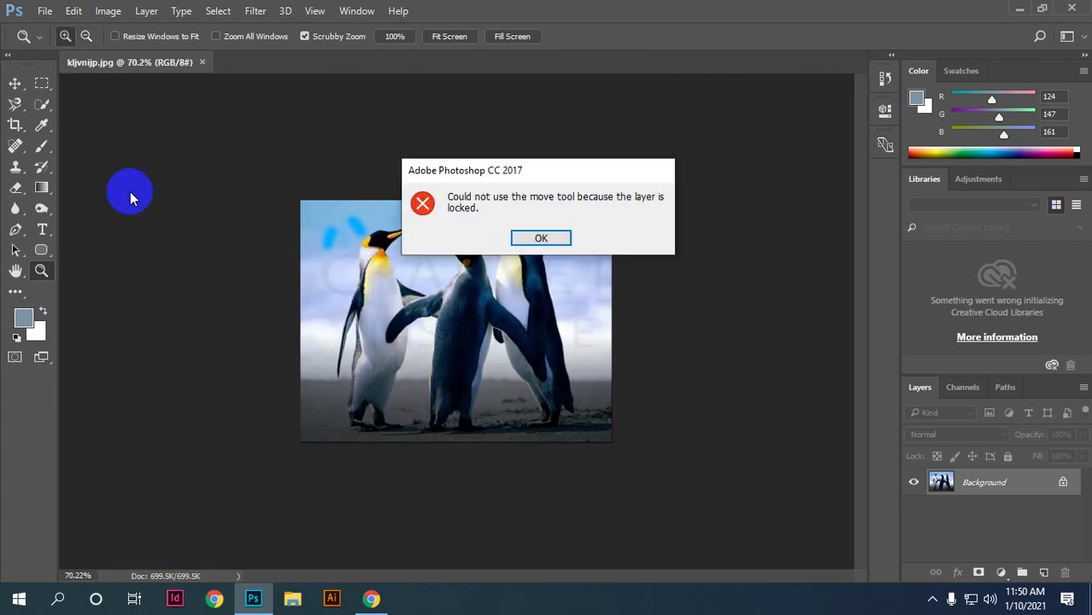
Step: Dismiss the locked-layer alert, then scrubby-zoom in to 1200% and back to about 67%
click(537, 237)
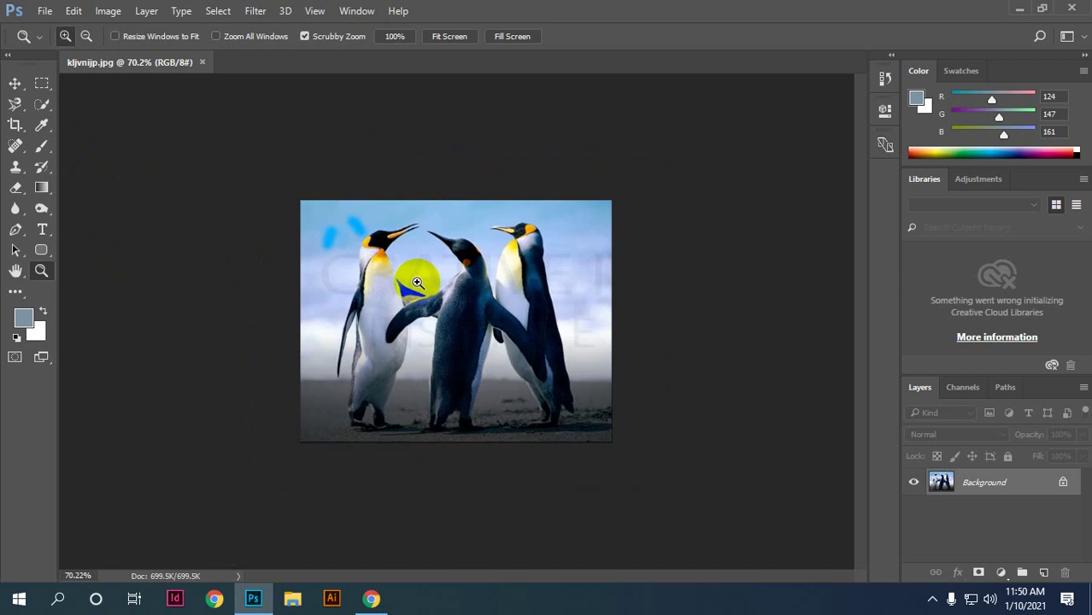
mouse_move(416, 282)
mouse_down()
mouse_move(543, 339)
mouse_move(461, 257)
mouse_up()
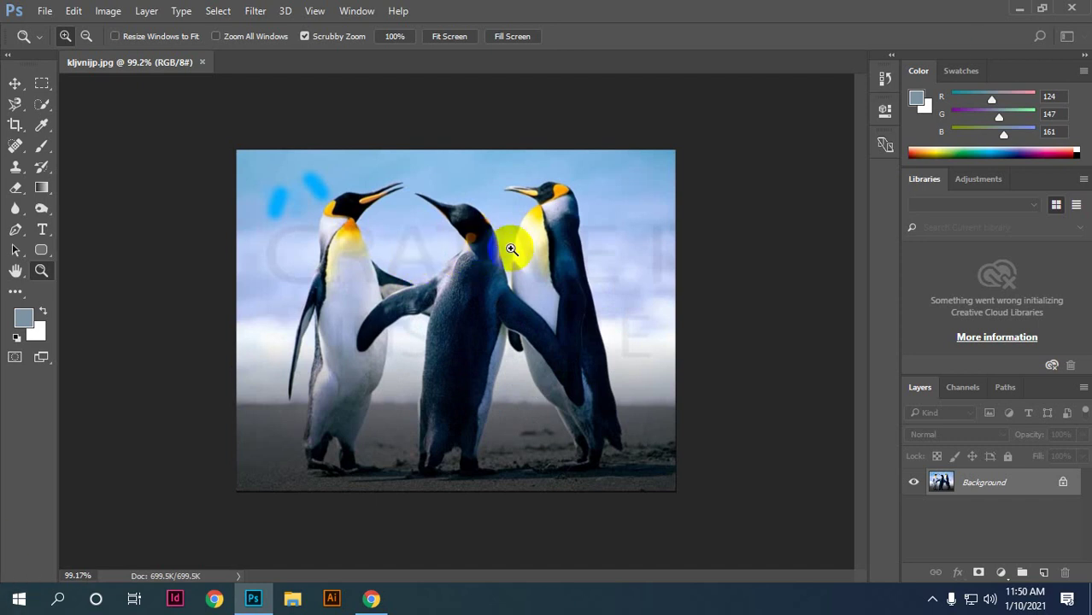
drag(370, 214, 490, 245)
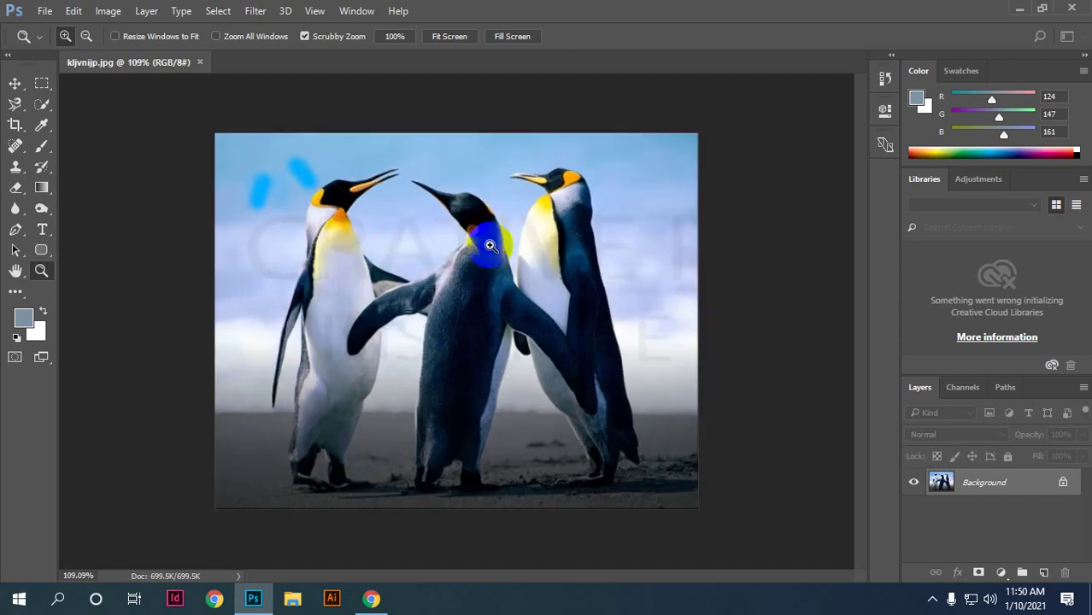
click(14, 83)
click(42, 271)
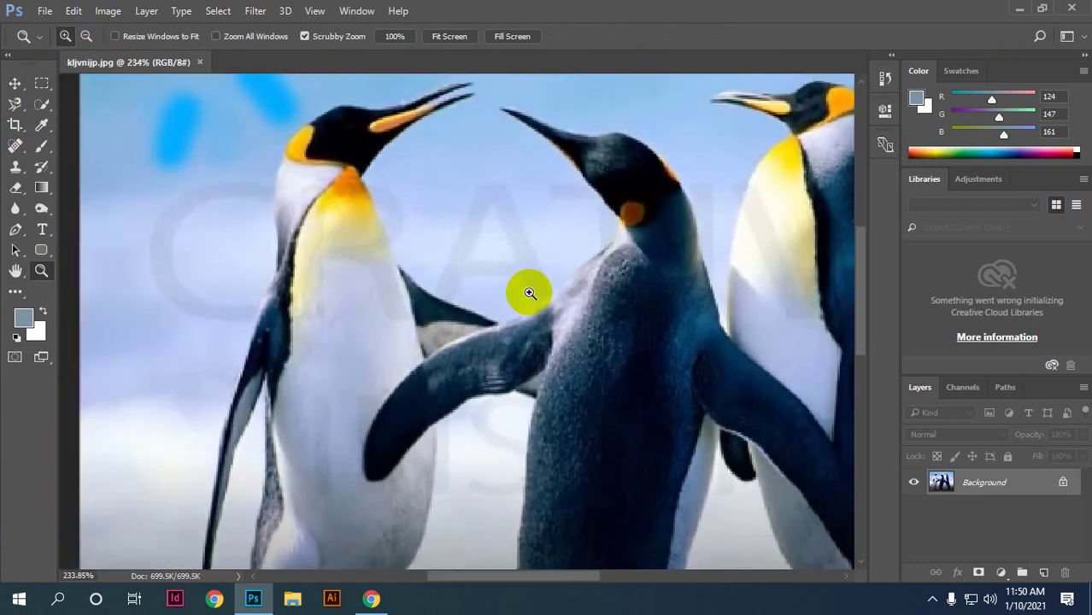
mouse_move(499, 232)
mouse_down()
mouse_move(556, 325)
mouse_move(511, 299)
mouse_up()
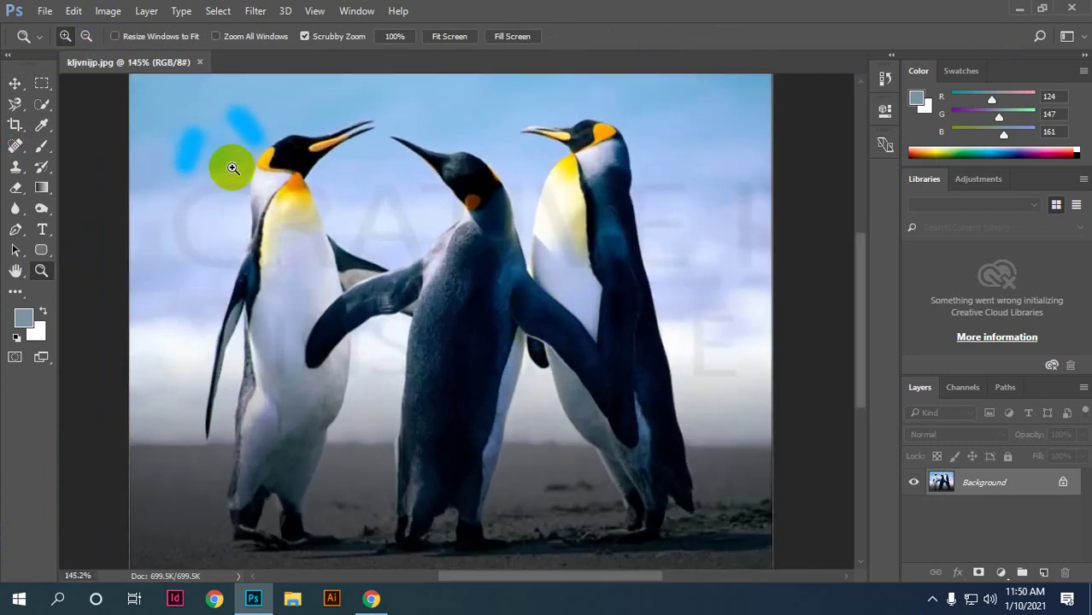
drag(232, 169, 257, 257)
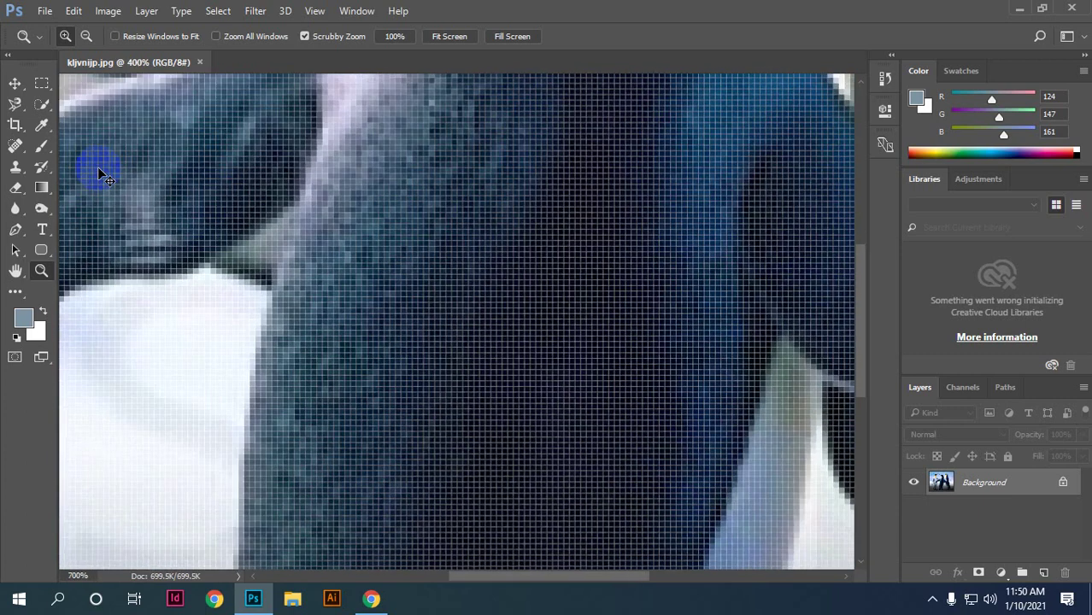
drag(99, 173, 98, 173)
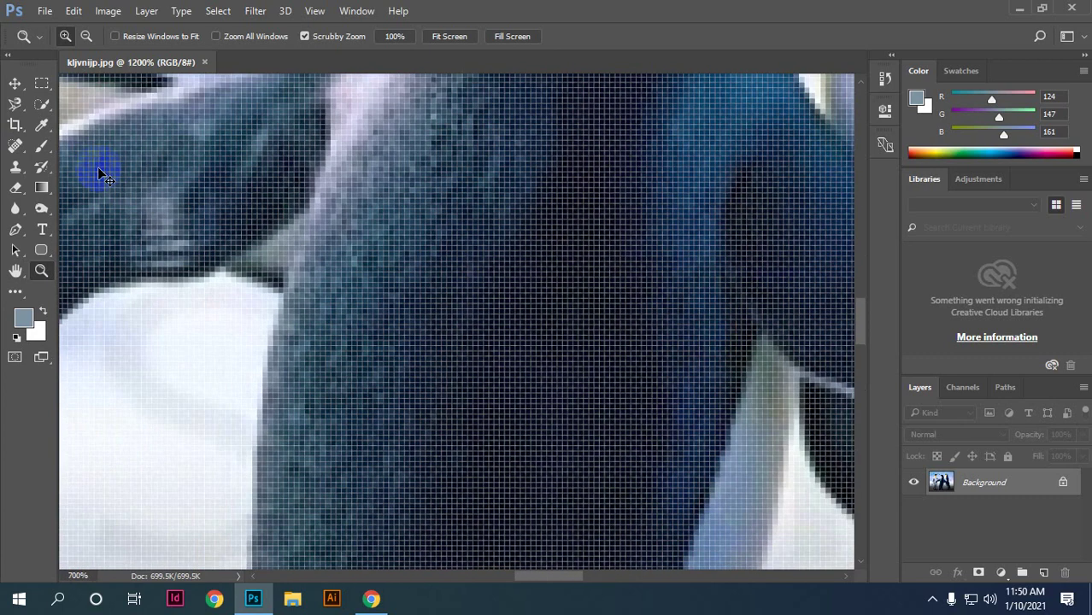
drag(98, 174, 98, 168)
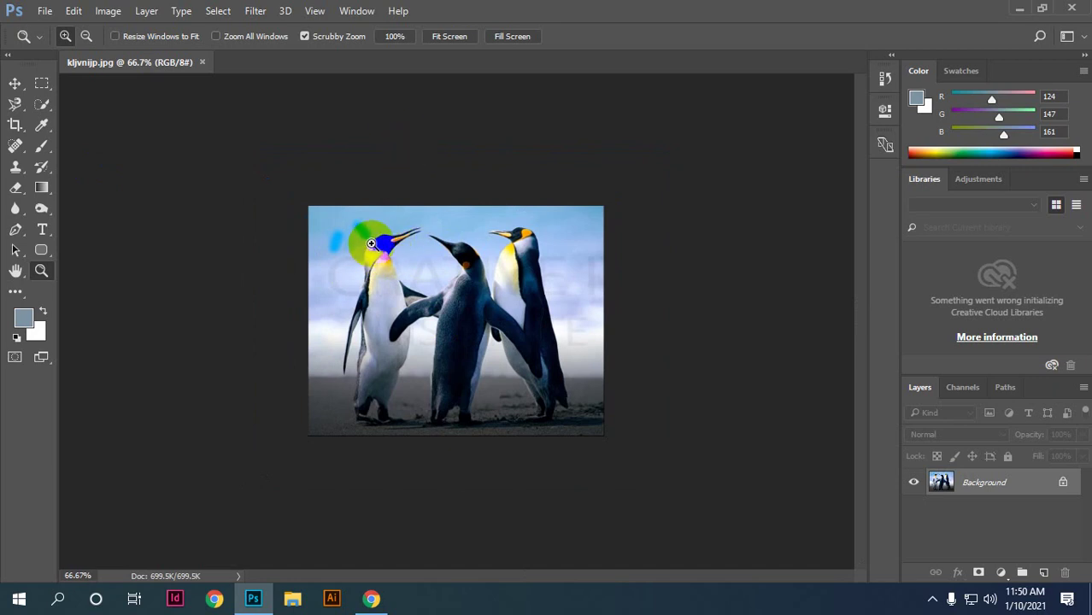
Step: Zoom to about 600% on the left penguin's head, out again, then about 1270% on the sky
drag(370, 242, 370, 265)
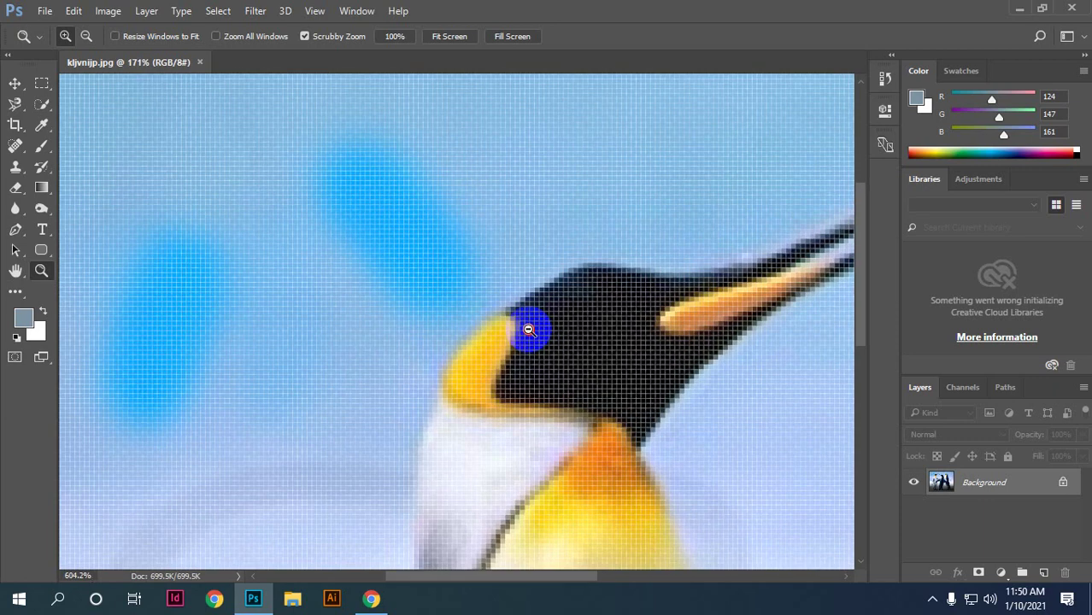
drag(370, 265, 585, 349)
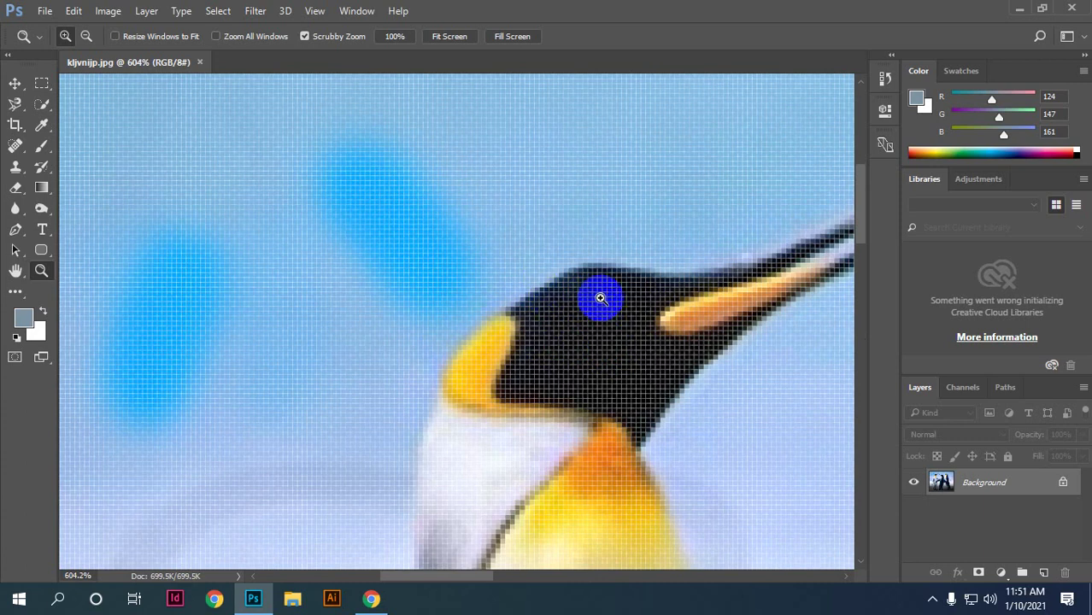
mouse_move(621, 288)
mouse_down()
mouse_move(562, 324)
mouse_move(515, 309)
mouse_up()
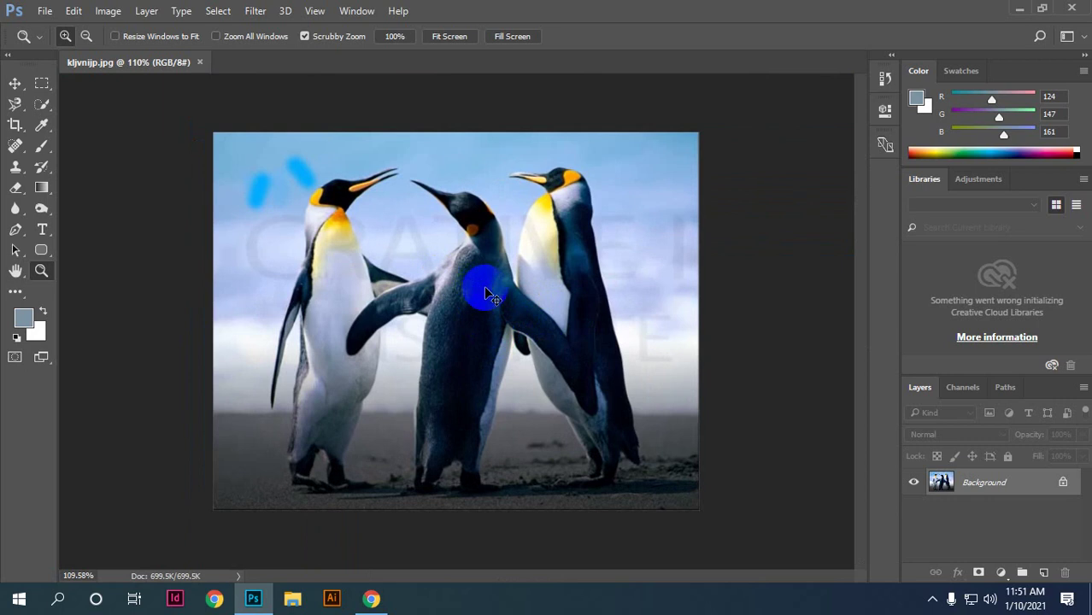
mouse_move(401, 244)
mouse_down()
mouse_move(565, 404)
mouse_move(329, 256)
mouse_move(557, 436)
mouse_move(546, 429)
mouse_up()
Step: Dismiss the window menu brought up by Alt+Space
key(alt)
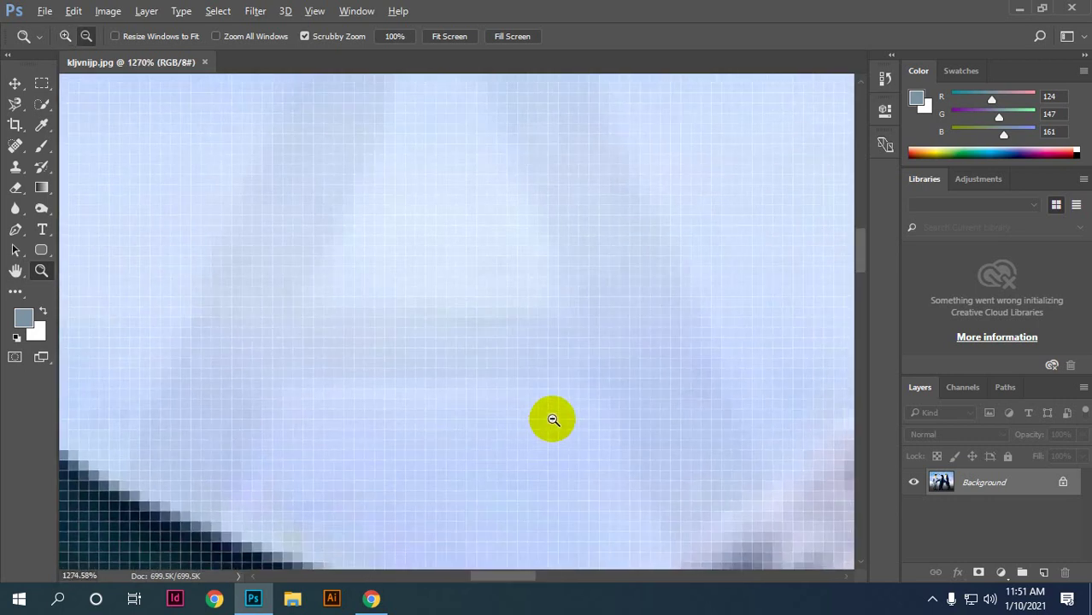
key(alt+space)
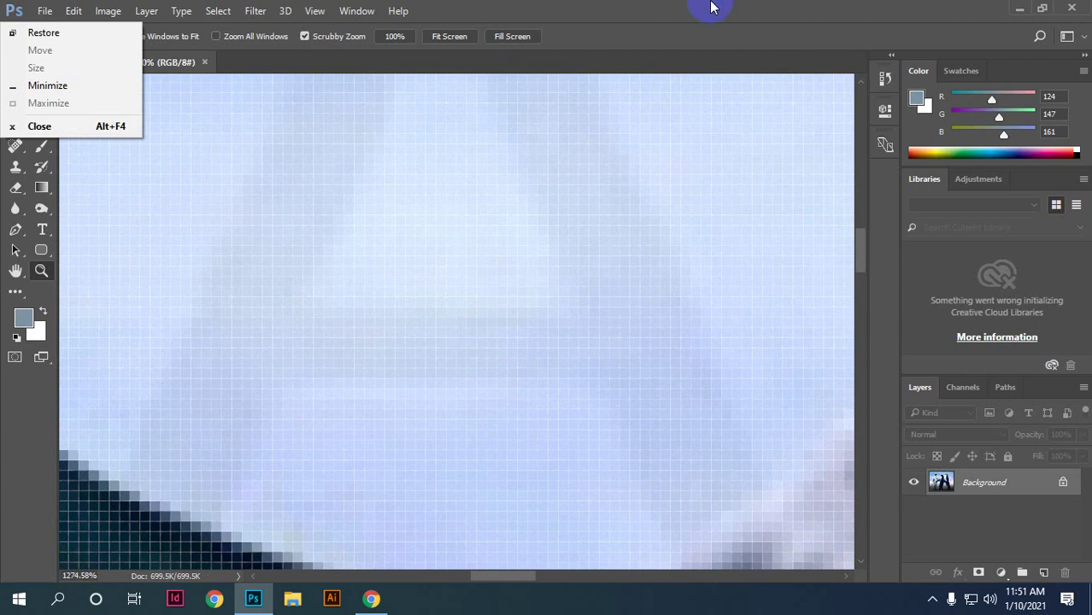
click(638, 103)
key(alt+space)
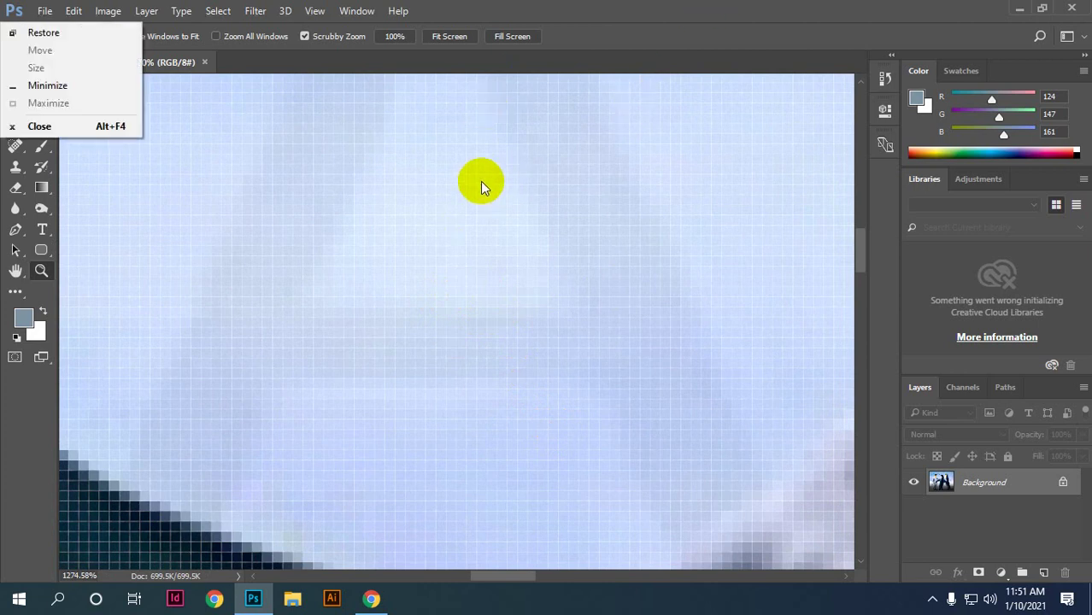
click(755, 7)
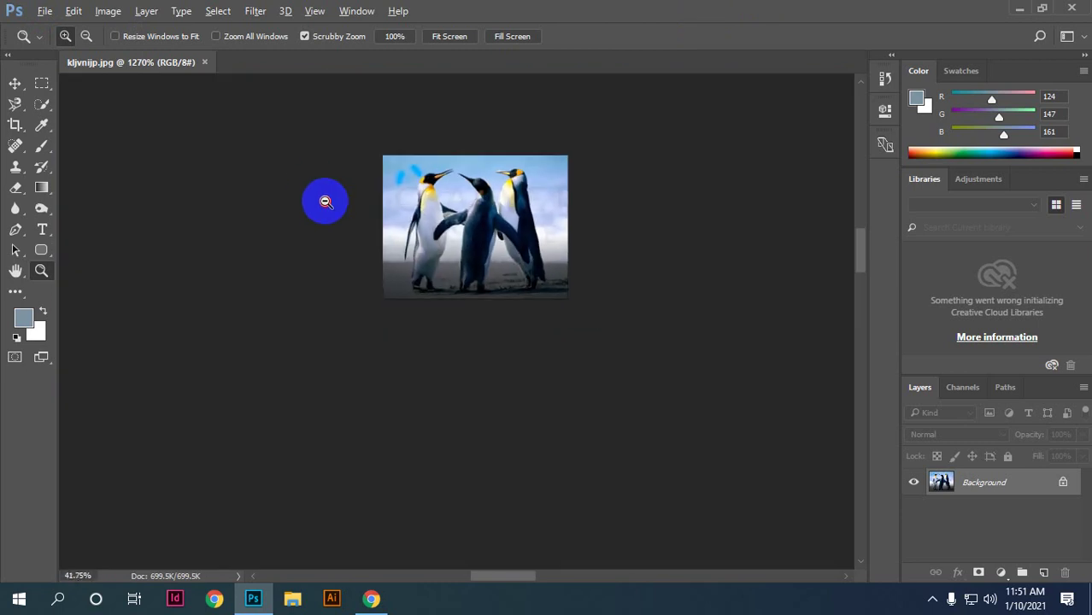
Step: Scrubby-zoom out, in on the left penguin's head, out, then settle at 233%
drag(615, 191, 328, 109)
drag(285, 156, 453, 234)
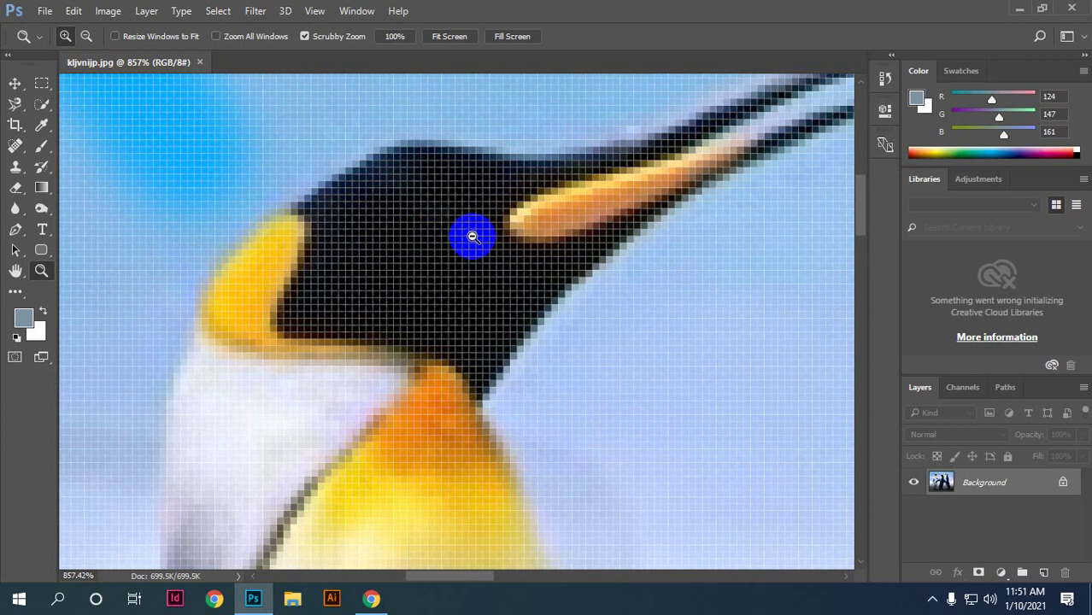
mouse_move(473, 236)
mouse_down()
mouse_move(507, 244)
mouse_move(503, 337)
mouse_move(365, 246)
mouse_move(668, 343)
mouse_move(555, 275)
mouse_move(358, 190)
mouse_move(511, 402)
mouse_move(337, 285)
mouse_move(414, 378)
mouse_move(378, 358)
mouse_up()
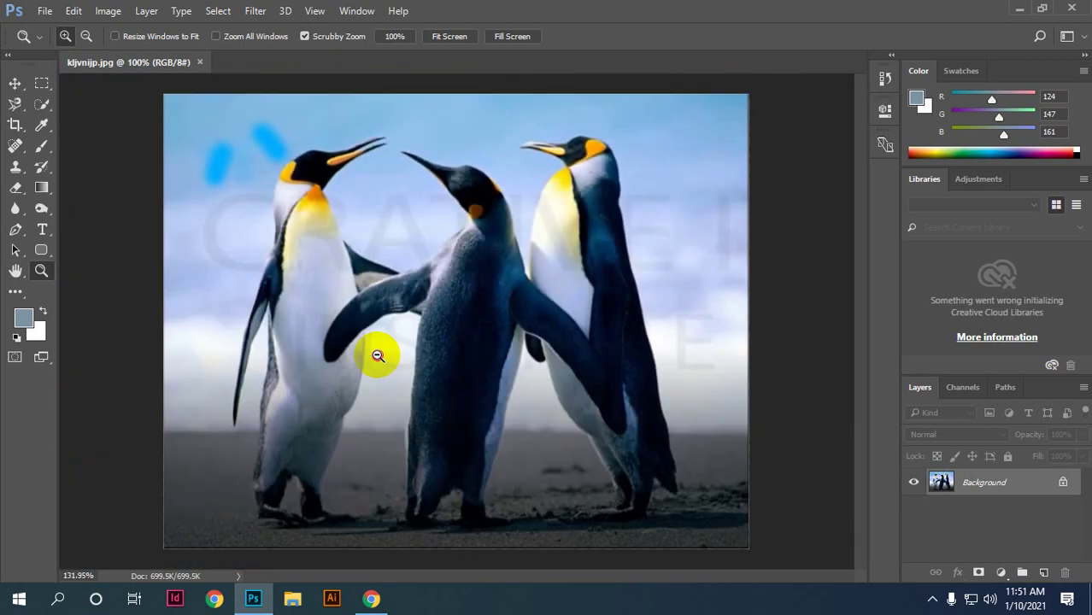
drag(270, 182, 335, 225)
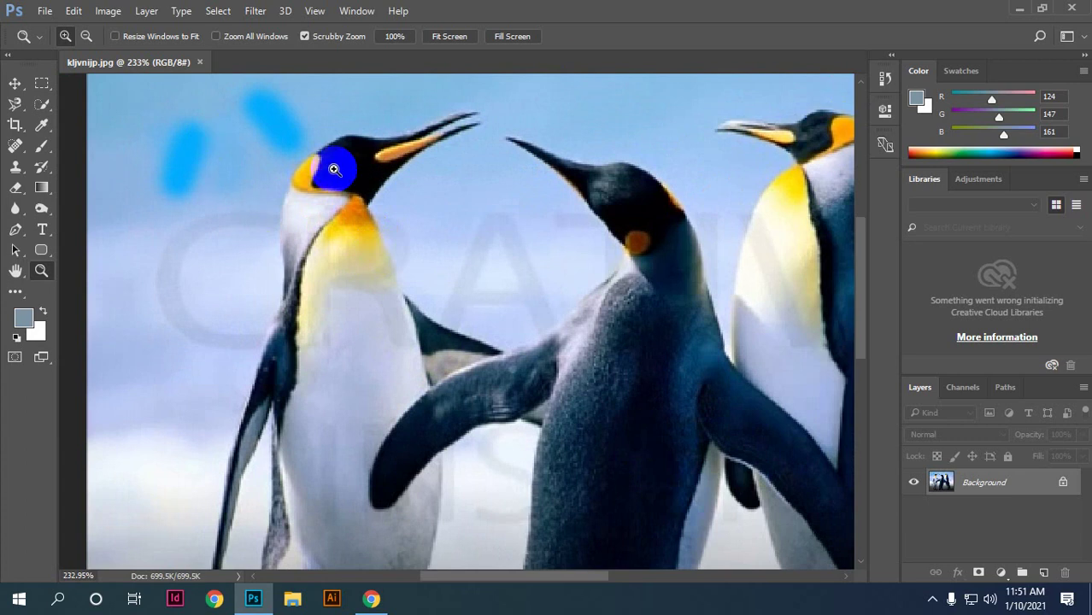
click(46, 273)
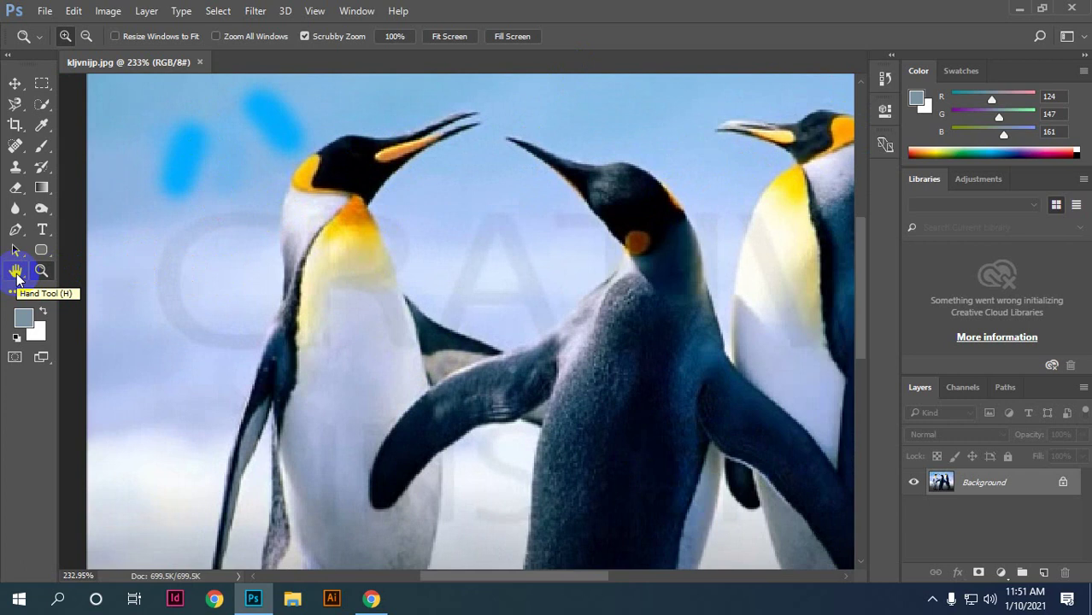
Step: Pan the penguin photo with the Hand tool so the left penguin and light-blue strokes sit lower
click(16, 273)
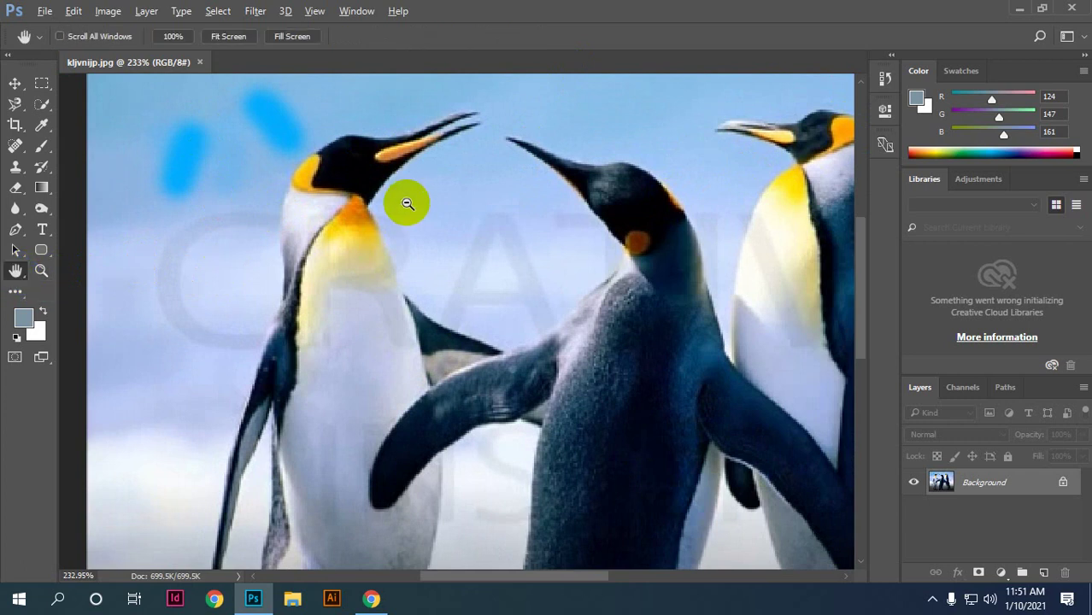
drag(361, 183, 268, 159)
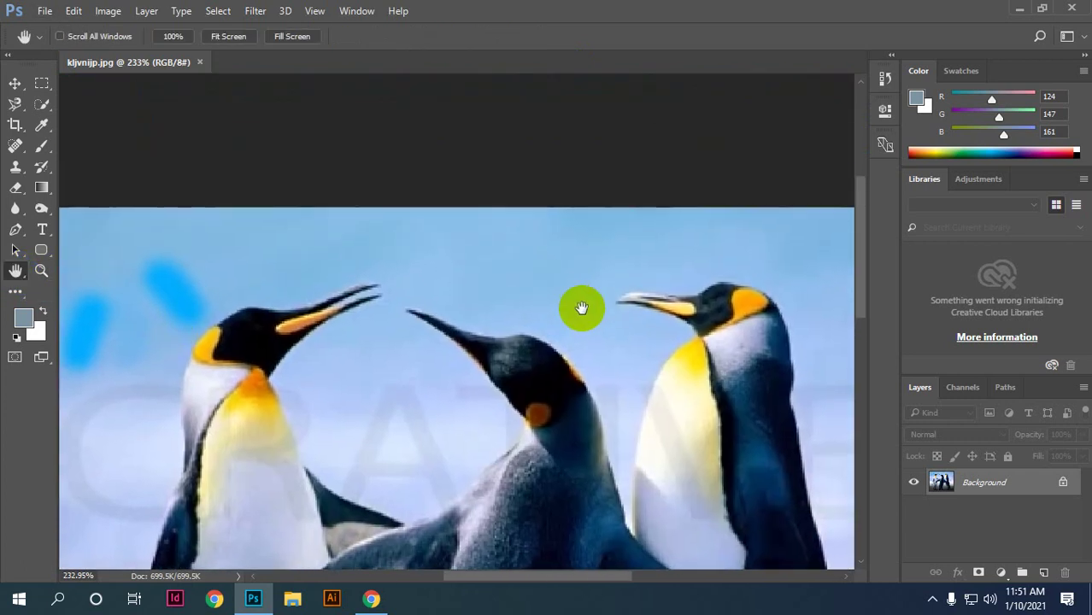
mouse_move(580, 305)
mouse_down()
mouse_move(410, 360)
mouse_move(592, 176)
mouse_move(510, 521)
mouse_up()
drag(432, 227, 435, 299)
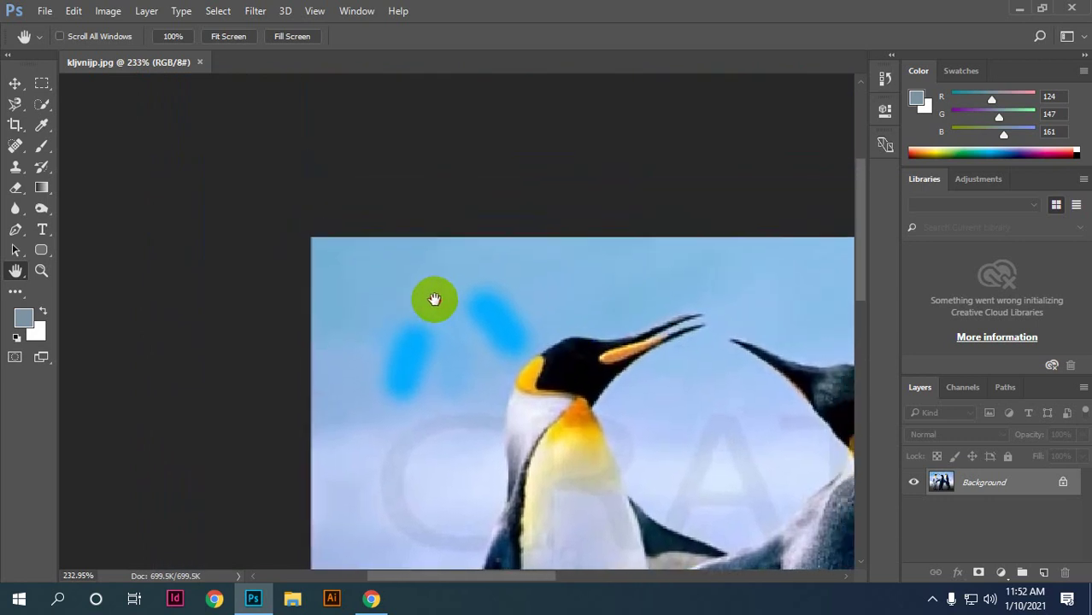
scroll(488, 254, up, 2)
Step: Zoom in on the left penguin and set the Brush tool to size 30
mouse_move(638, 361)
mouse_down()
mouse_move(633, 273)
mouse_move(591, 234)
mouse_up()
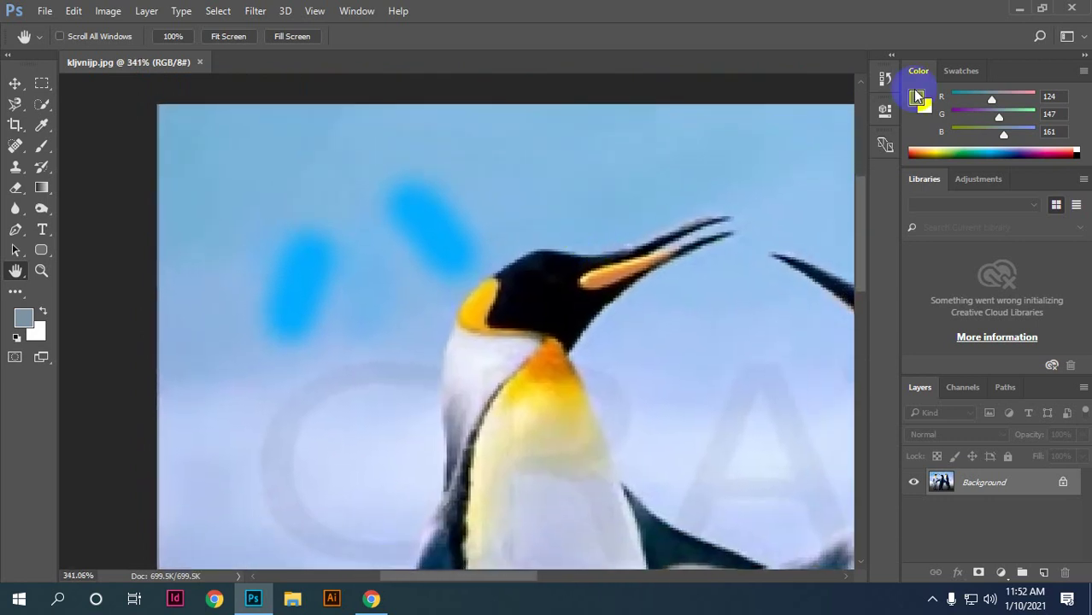
click(42, 146)
mouse_move(235, 171)
mouse_down()
mouse_move(305, 253)
mouse_move(430, 209)
mouse_up()
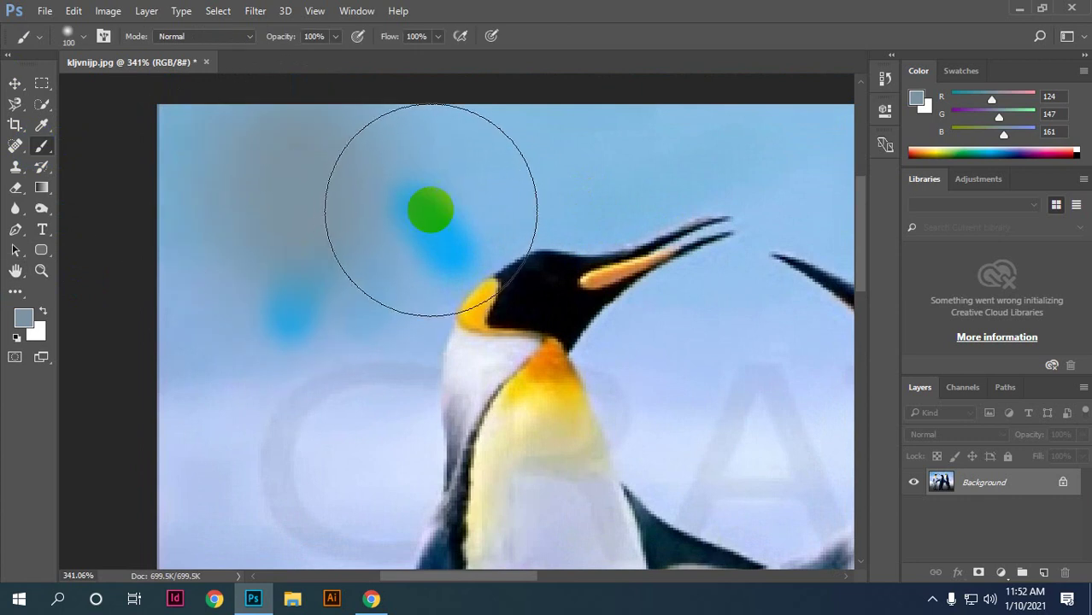
key(bracketleft)
key(bracketleft)
key(bracketleft)
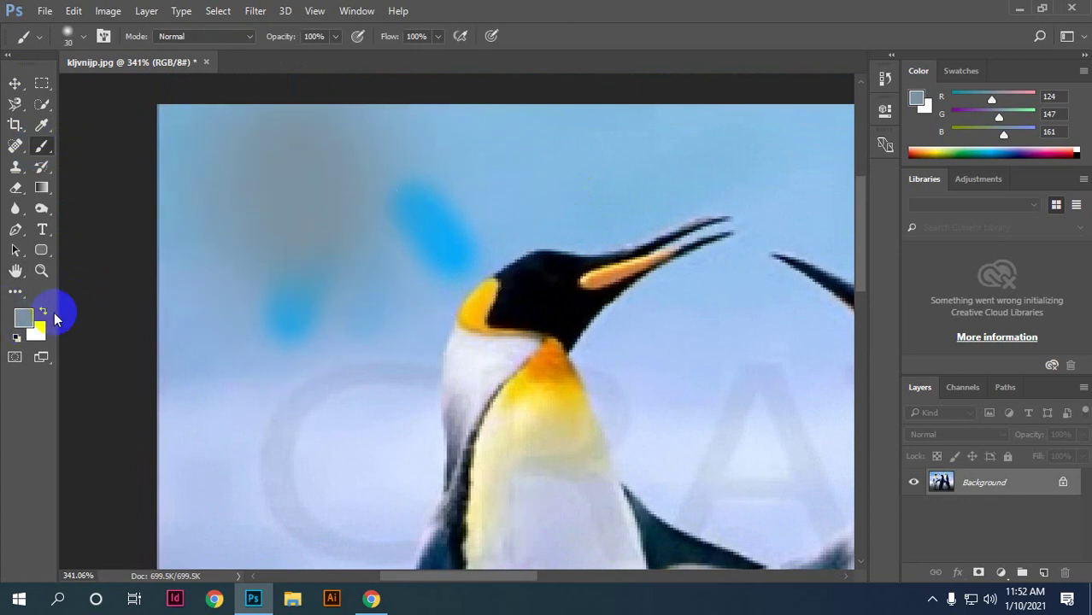
Step: Set the foreground colour to dark blue #0d4466 and paint over the upper-left blue marks
click(23, 318)
click(821, 220)
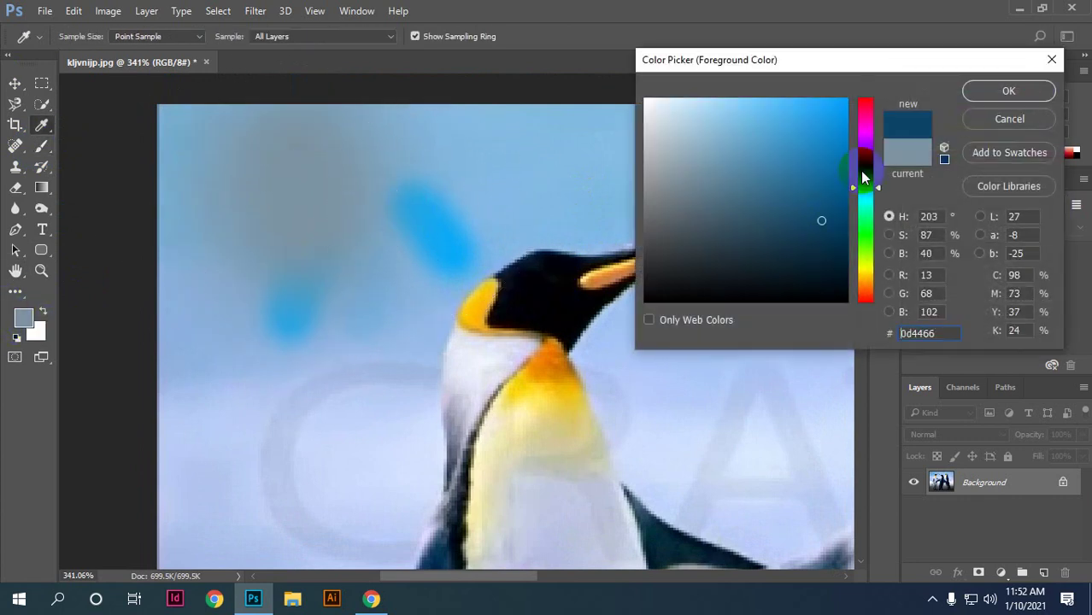
click(1008, 91)
mouse_move(353, 196)
mouse_down()
mouse_move(312, 254)
mouse_move(255, 231)
mouse_move(385, 214)
mouse_up()
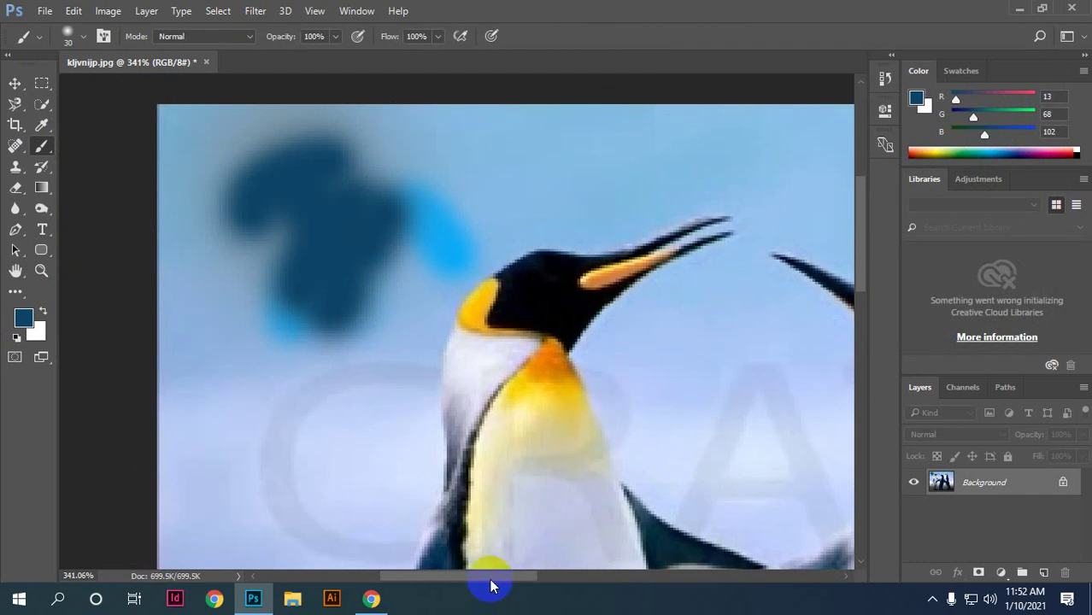
Step: Paint several dark-blue blobs across the sky above the penguins
drag(492, 586, 564, 587)
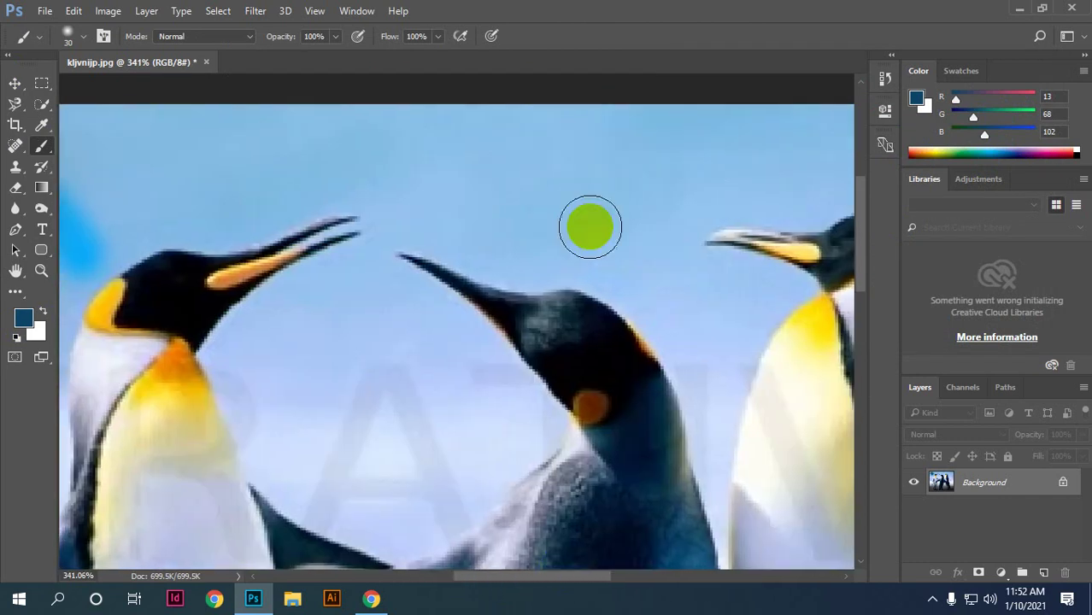
mouse_move(620, 158)
mouse_down()
mouse_move(611, 224)
mouse_move(555, 200)
mouse_move(641, 256)
mouse_up()
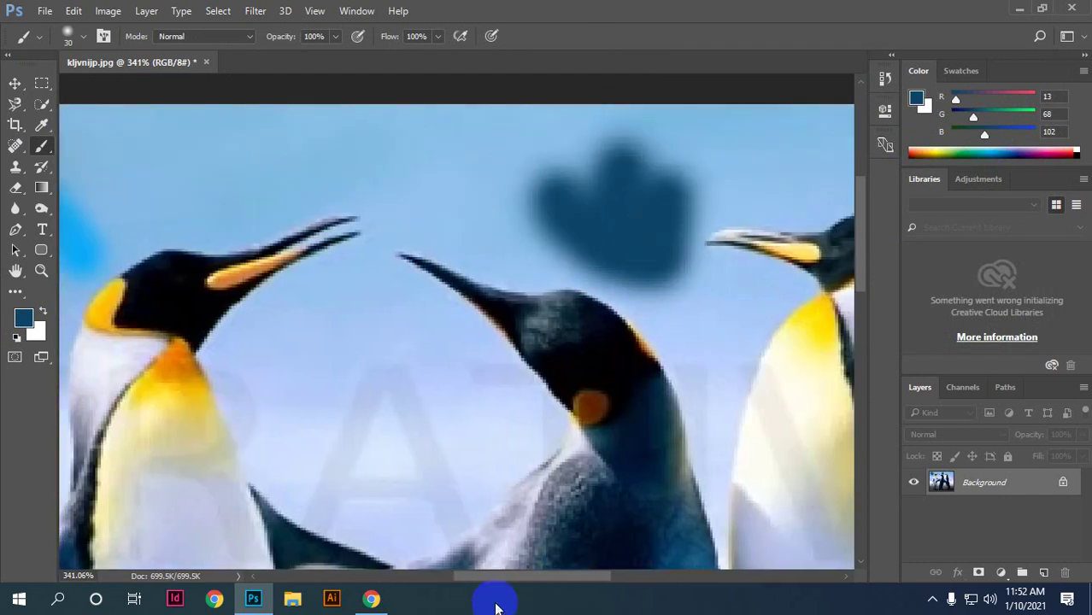
drag(525, 580, 598, 580)
scroll(604, 305, down, 3)
scroll(670, 302, up, 3)
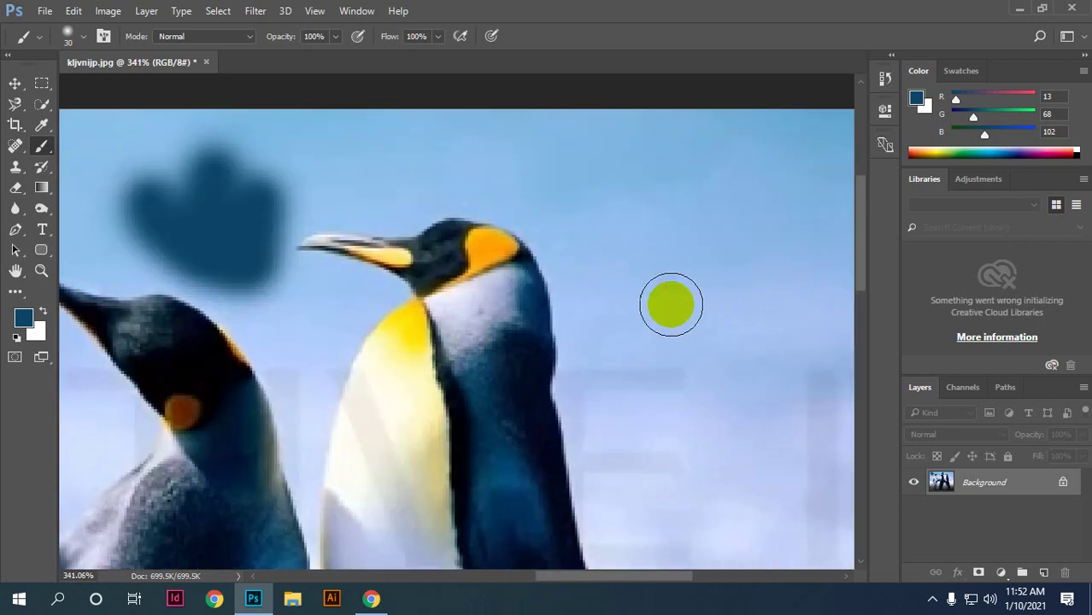
drag(624, 175, 690, 229)
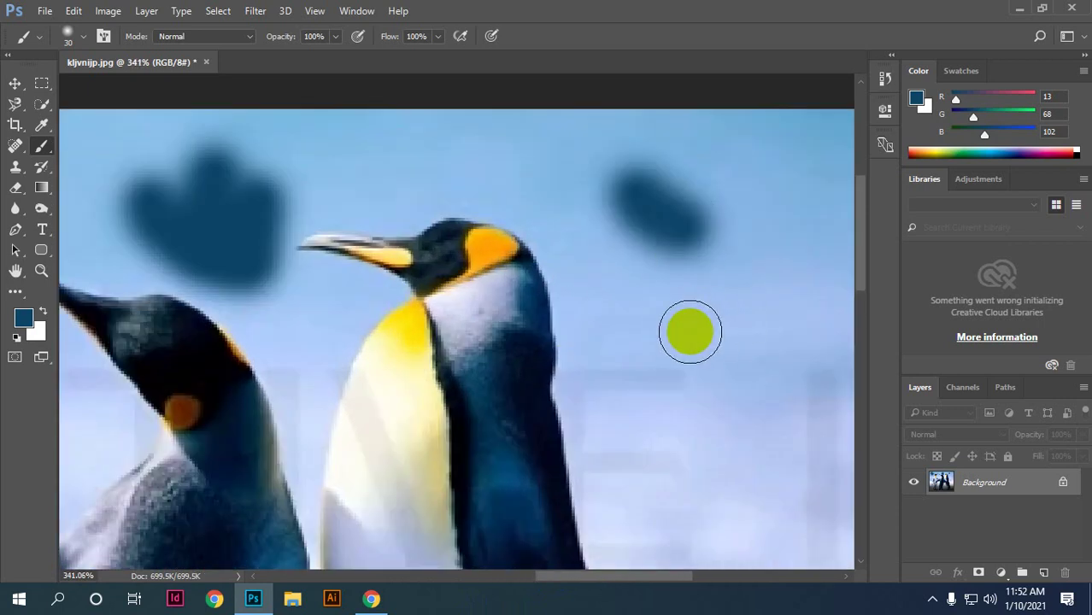
mouse_move(688, 222)
mouse_down()
mouse_move(695, 175)
mouse_move(560, 200)
mouse_move(720, 216)
mouse_up()
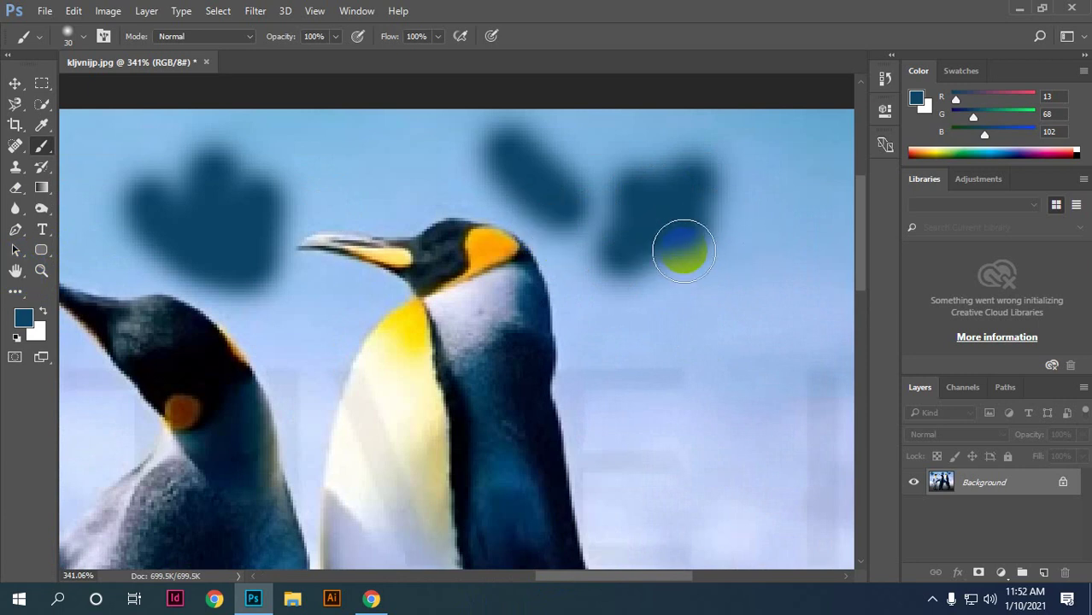
Step: Add a dark-blue stroke above the beaks and a blob on the right penguin's belly, then zoom out
mouse_move(265, 268)
mouse_down()
mouse_move(641, 219)
mouse_move(500, 310)
mouse_move(485, 234)
mouse_move(272, 266)
mouse_up()
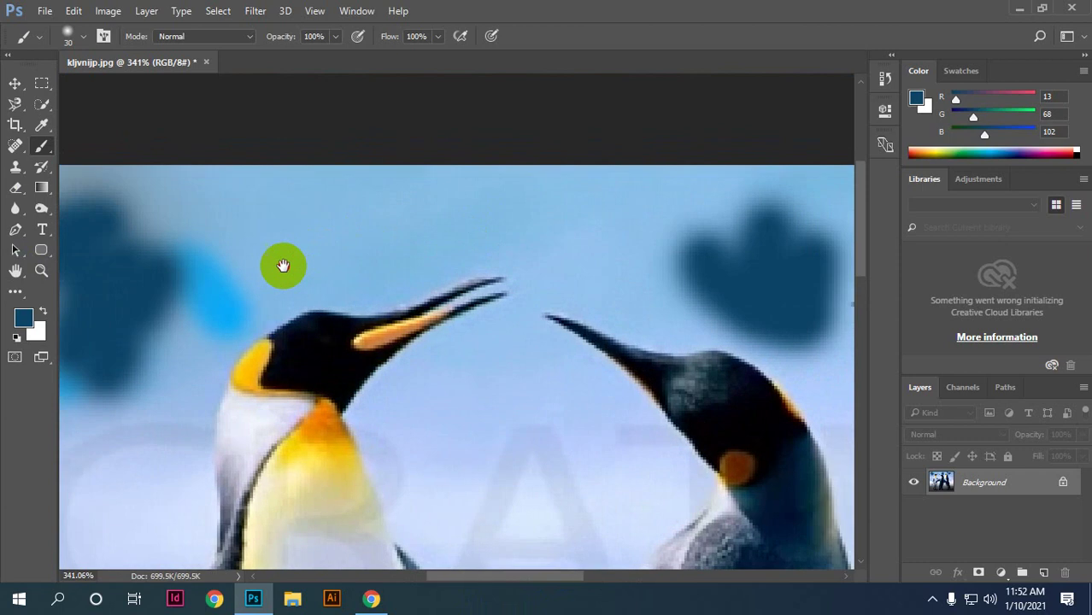
mouse_move(436, 236)
mouse_down()
mouse_move(458, 288)
mouse_move(534, 247)
mouse_up()
mouse_move(650, 418)
mouse_down()
mouse_move(468, 263)
mouse_move(270, 129)
mouse_up()
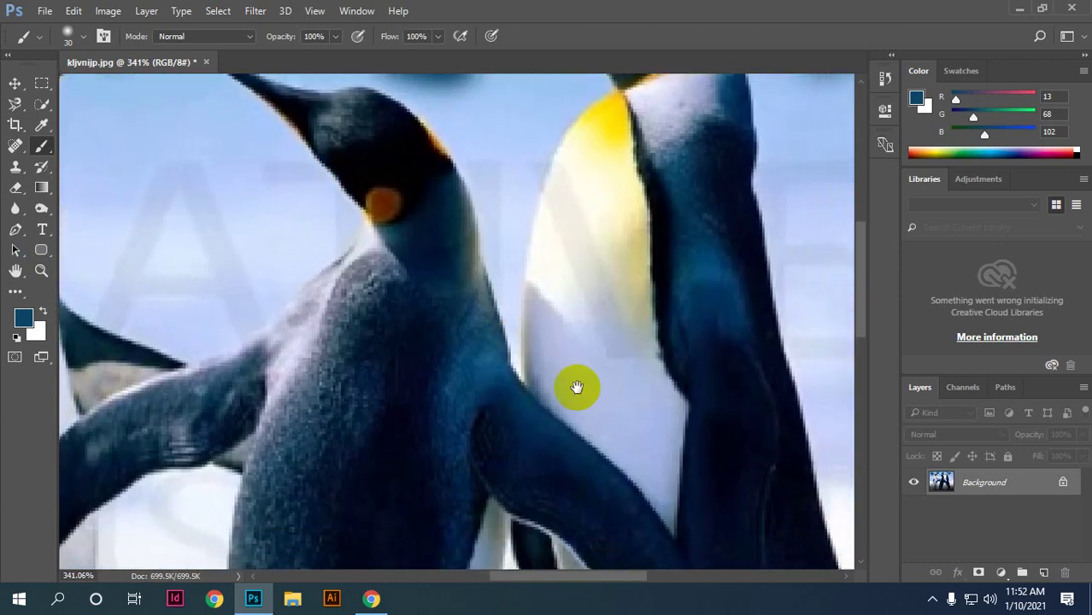
drag(556, 312, 564, 410)
click(593, 351)
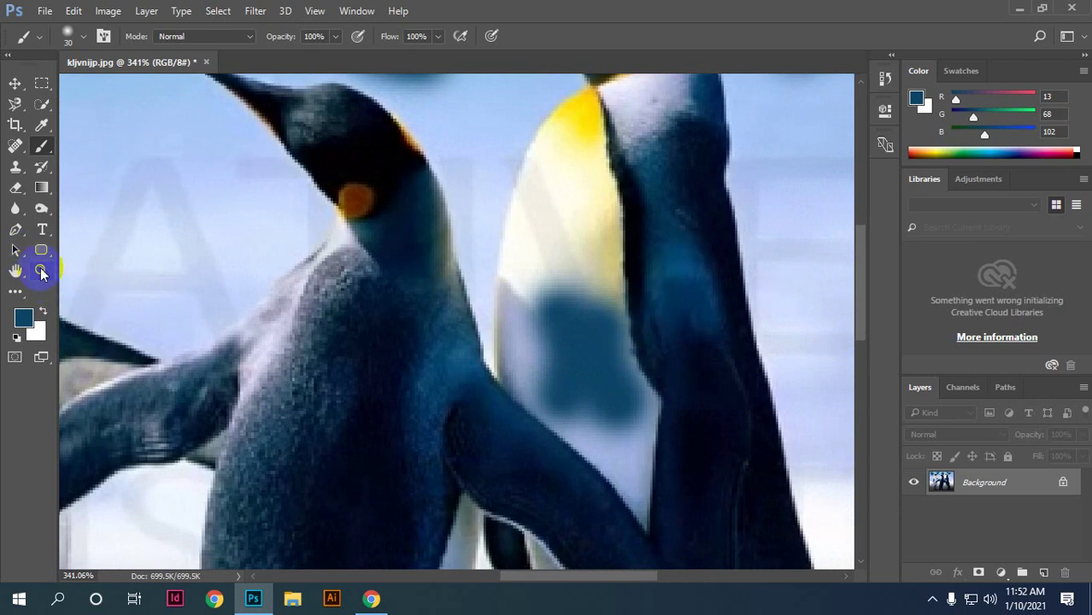
click(40, 271)
mouse_move(654, 344)
mouse_down()
mouse_move(519, 317)
mouse_move(506, 536)
mouse_move(534, 564)
mouse_up()
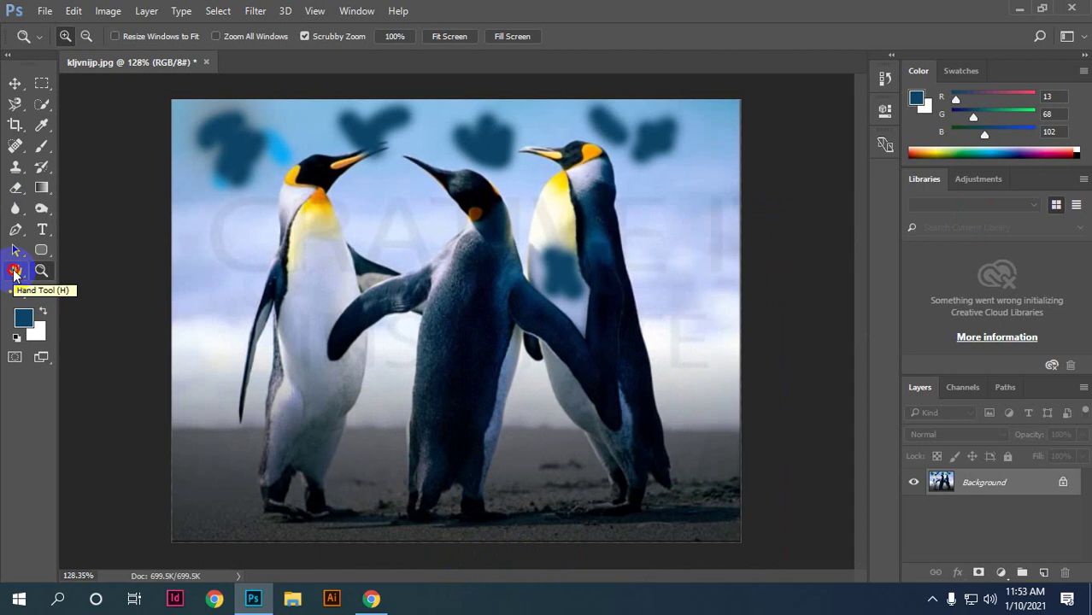
Step: Pan toward the top of the image and paint a dark-blue stroke in the sky
click(15, 271)
scroll(410, 316, up, 3)
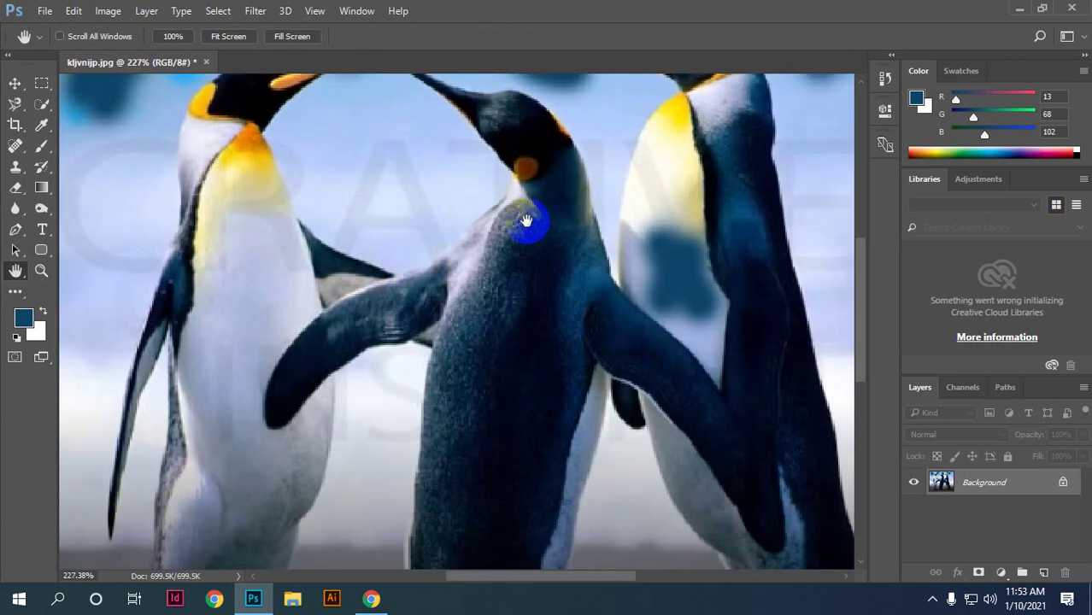
drag(523, 220, 401, 367)
drag(581, 370, 419, 273)
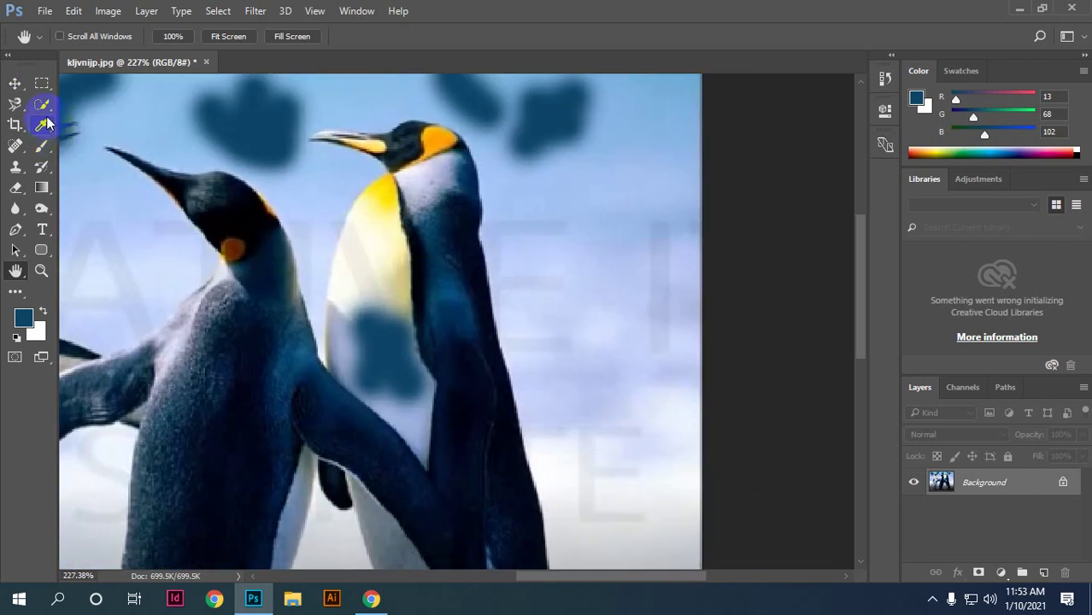
click(43, 148)
drag(536, 199, 587, 283)
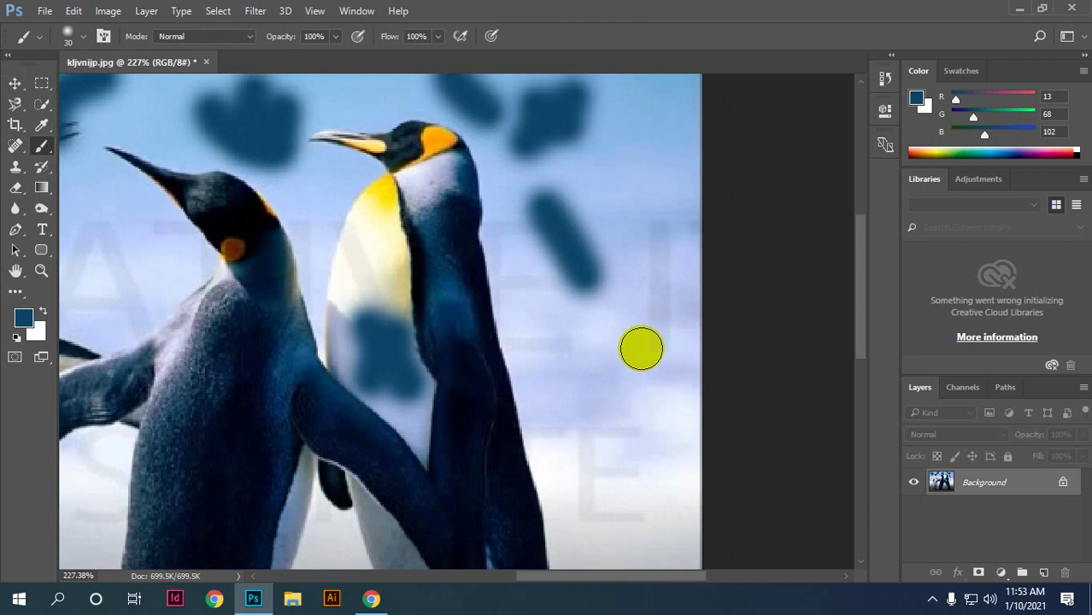
Step: Paint an X-shaped smear on the left penguin and a dark-blue blotch in the right sky
drag(239, 376, 598, 252)
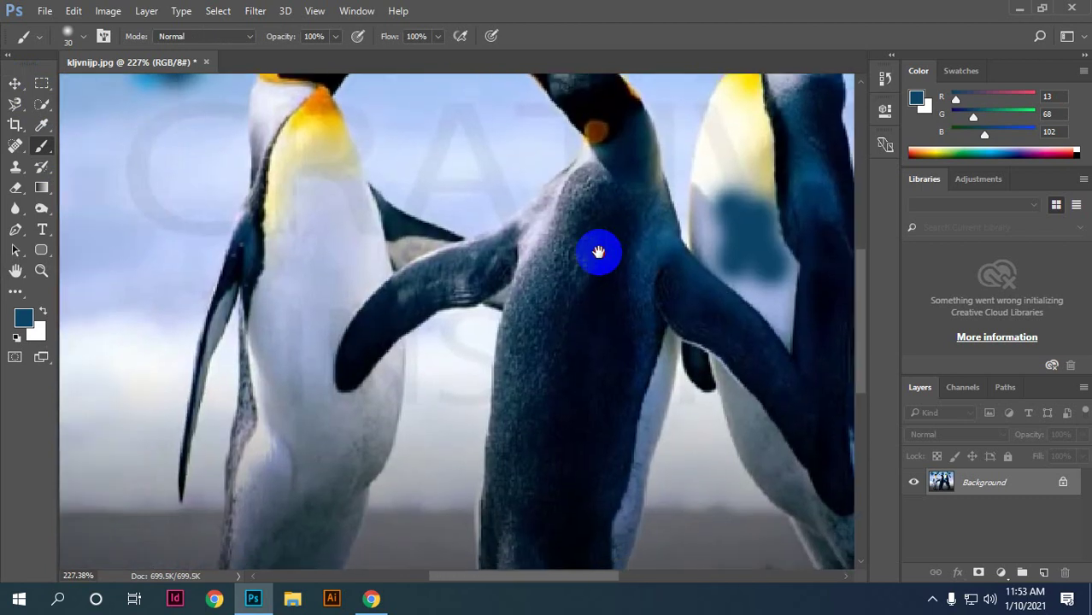
mouse_move(175, 141)
mouse_down()
mouse_move(244, 260)
mouse_move(329, 227)
mouse_up()
drag(265, 158, 205, 256)
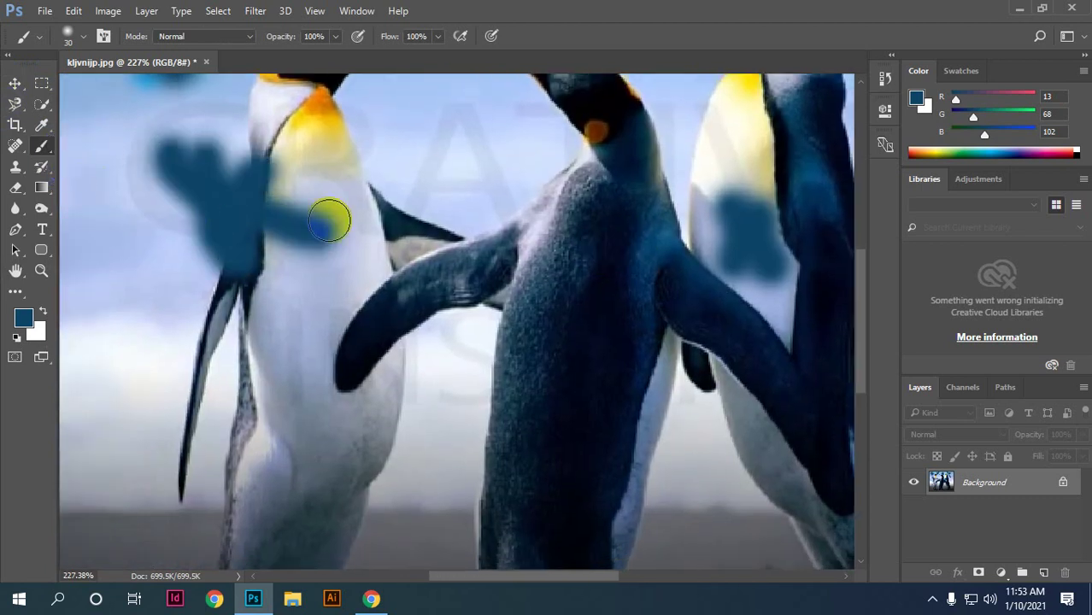
mouse_move(488, 339)
mouse_down()
mouse_move(253, 224)
mouse_move(315, 256)
mouse_up()
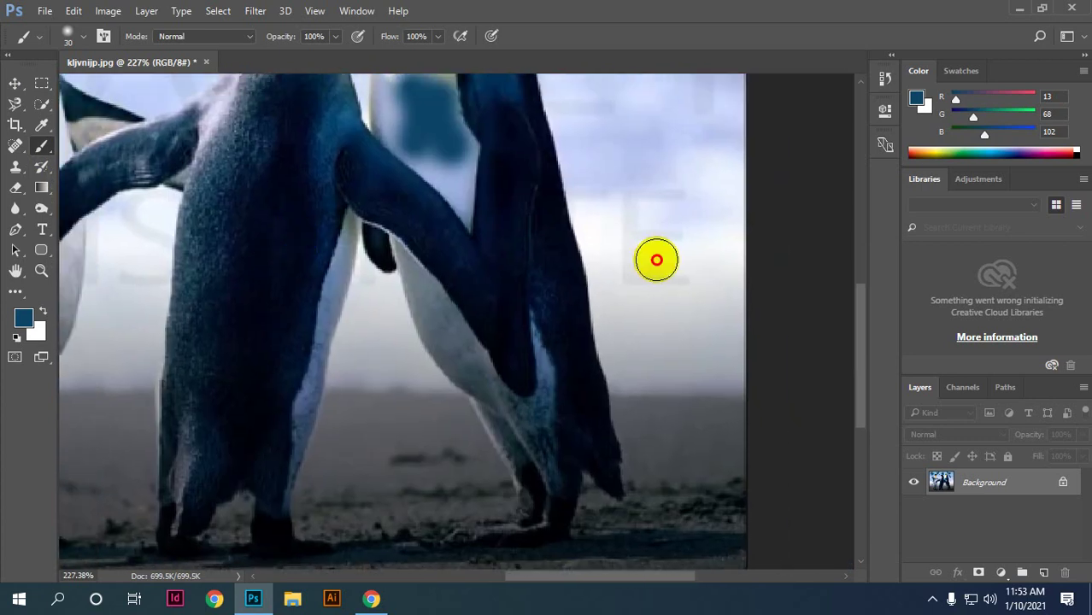
drag(653, 256, 716, 370)
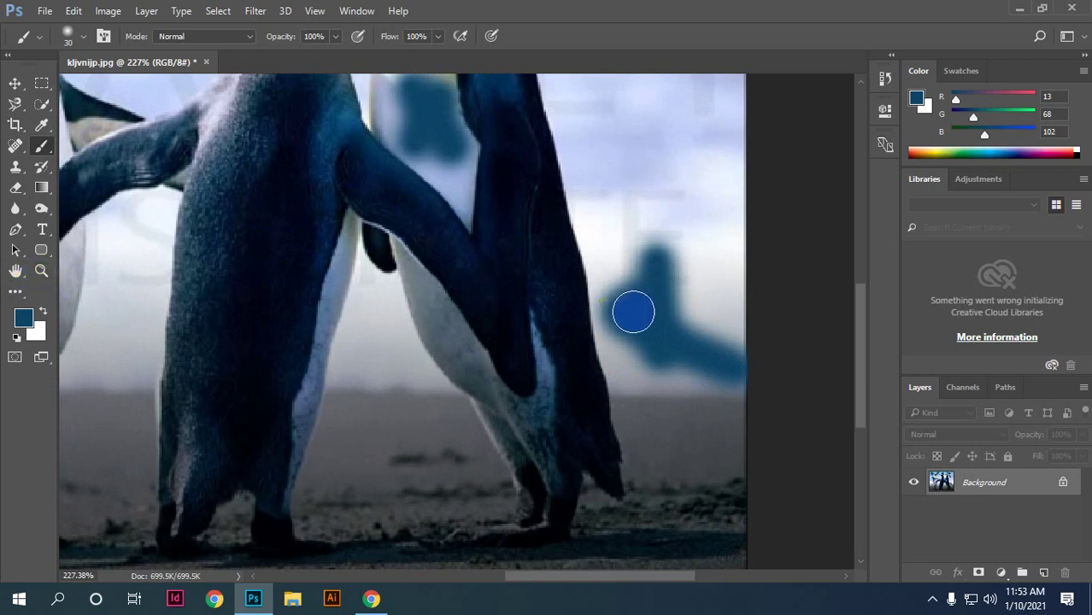
drag(342, 329, 592, 312)
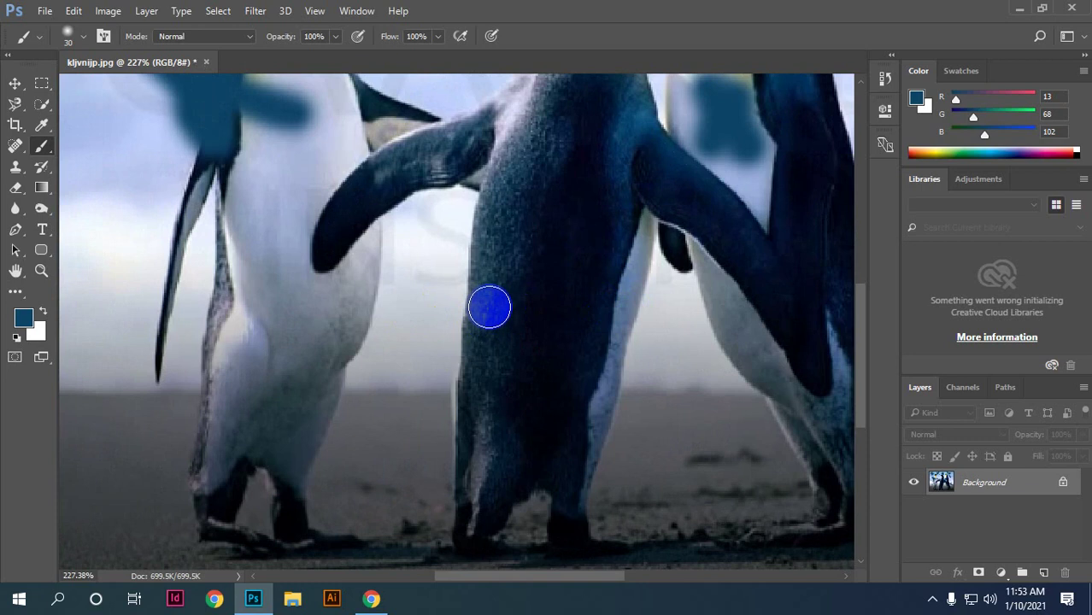
Step: Paint an N-shape at lower left, a stroke down the leg, and broad crossing diagonals
mouse_move(572, 210)
mouse_down()
mouse_move(451, 414)
mouse_move(617, 207)
mouse_move(600, 164)
mouse_move(614, 290)
mouse_move(343, 249)
mouse_up()
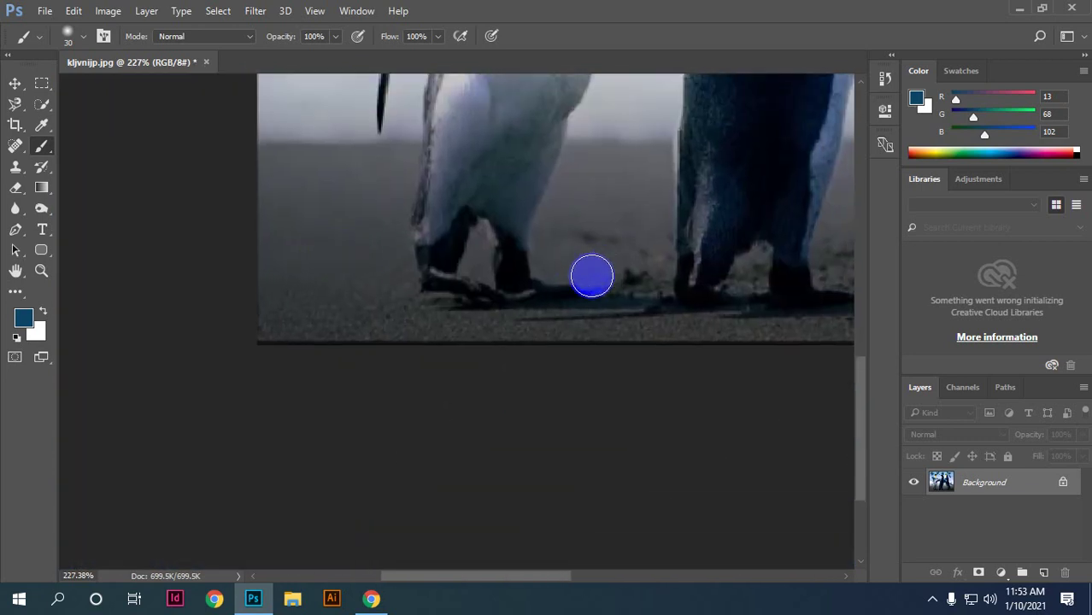
mouse_move(368, 290)
mouse_down()
mouse_move(298, 202)
mouse_move(286, 265)
mouse_up()
drag(561, 139, 517, 278)
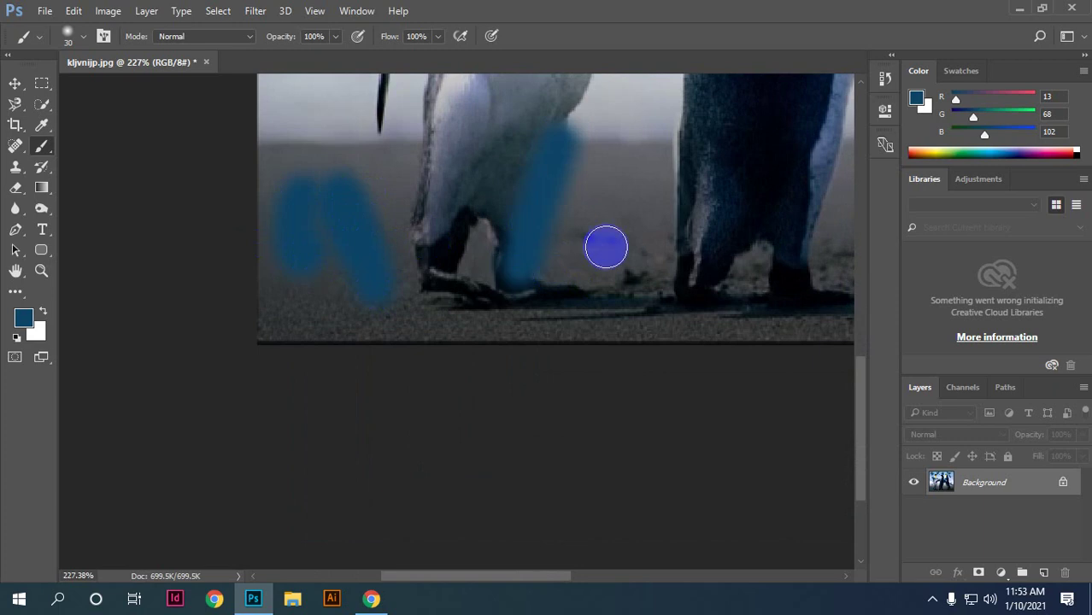
scroll(598, 248, down, 3)
scroll(592, 252, down, 2)
scroll(344, 294, up, 2)
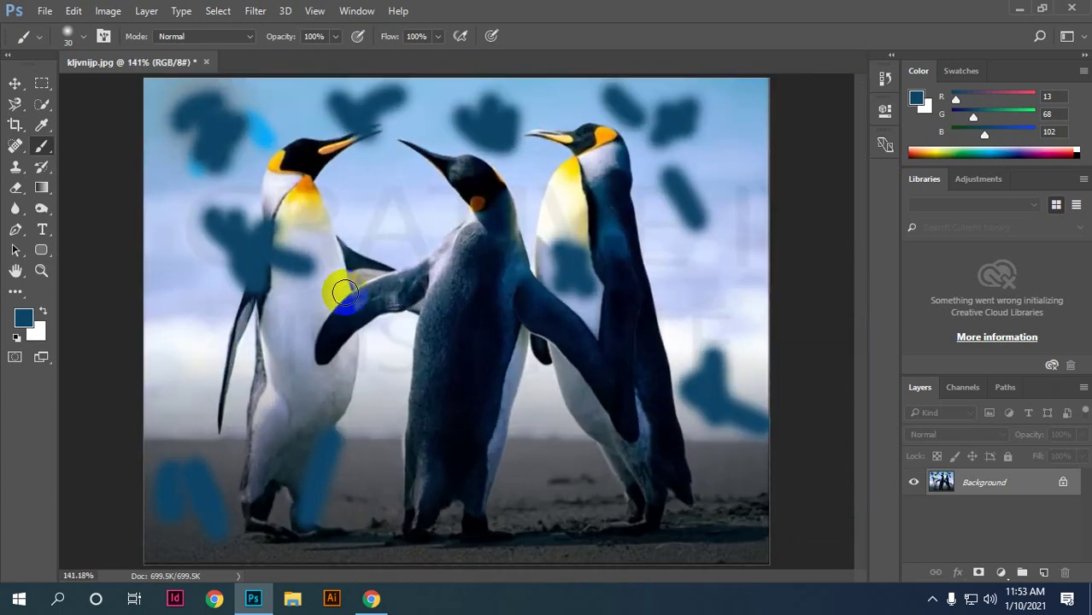
drag(344, 293, 423, 171)
mouse_move(338, 175)
mouse_down()
mouse_move(500, 183)
mouse_move(694, 488)
mouse_up()
drag(649, 316, 368, 537)
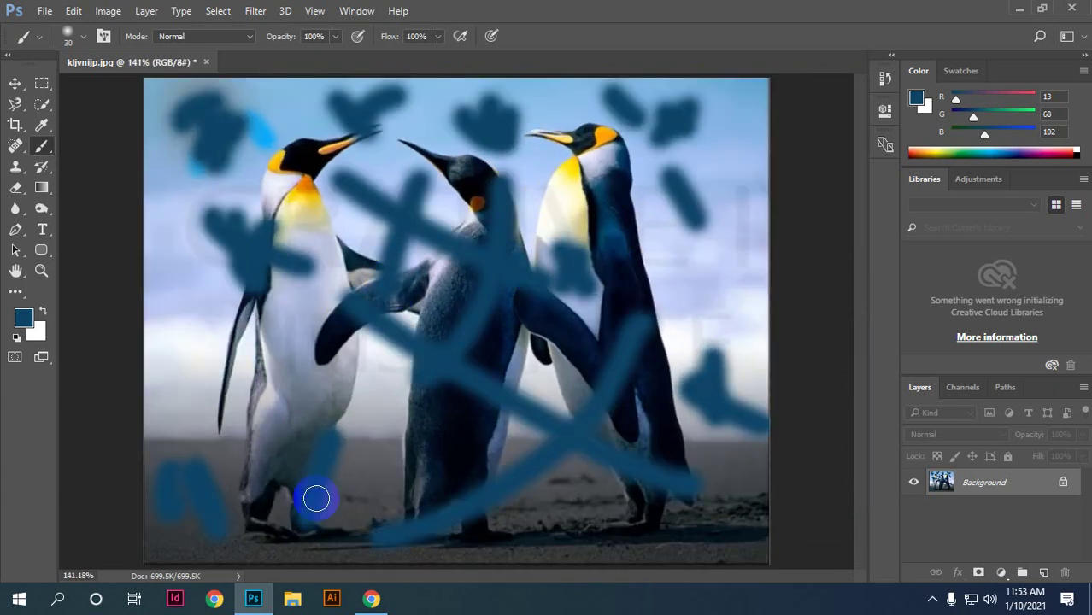
Step: Close the penguin photo without saving and create a new default-size blank document
click(206, 62)
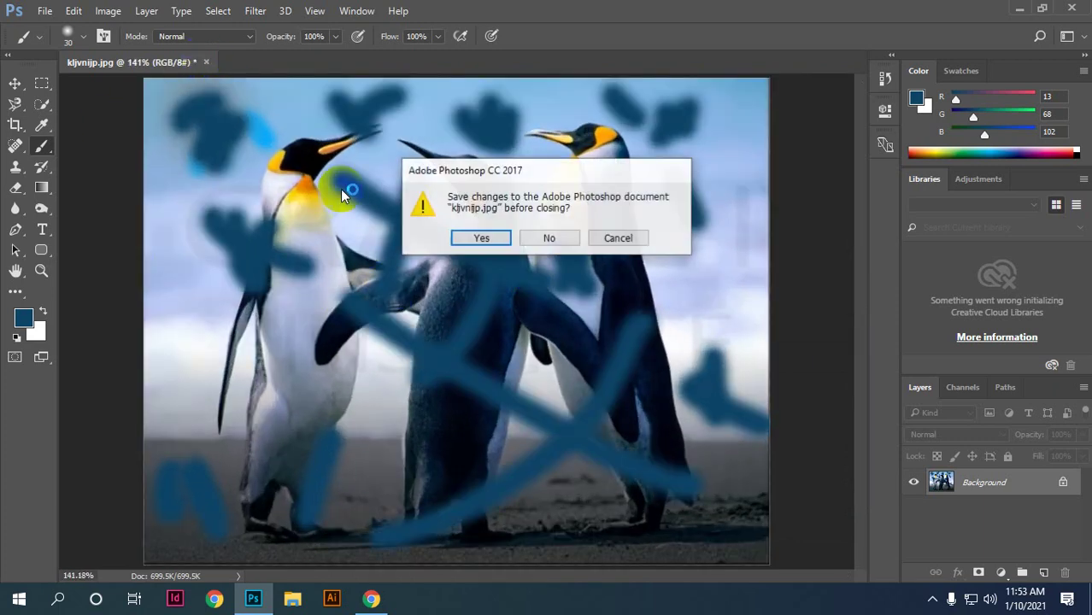
click(542, 236)
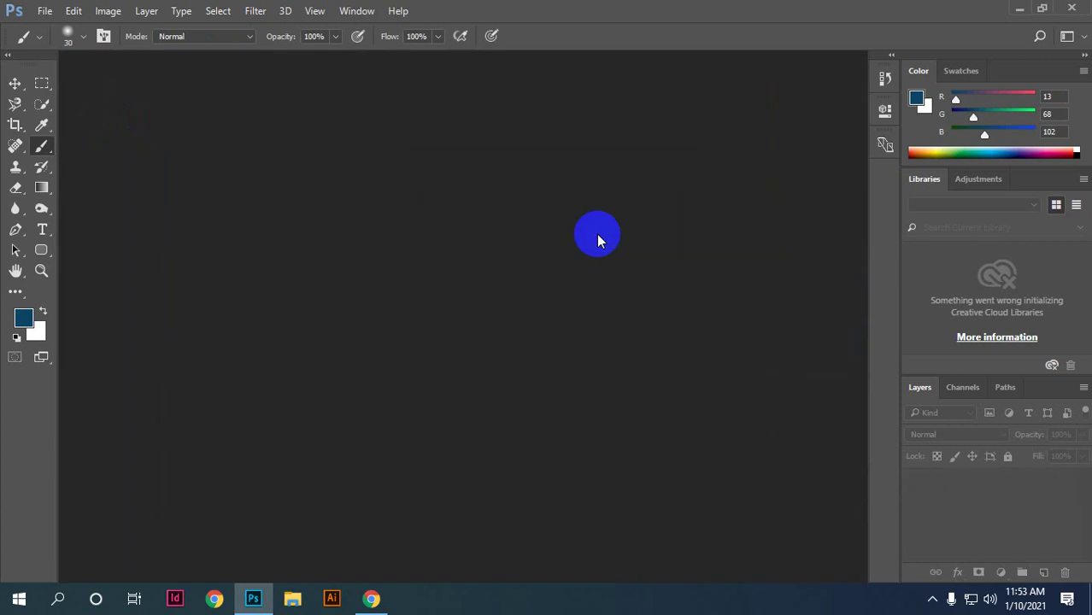
key(ctrl+n)
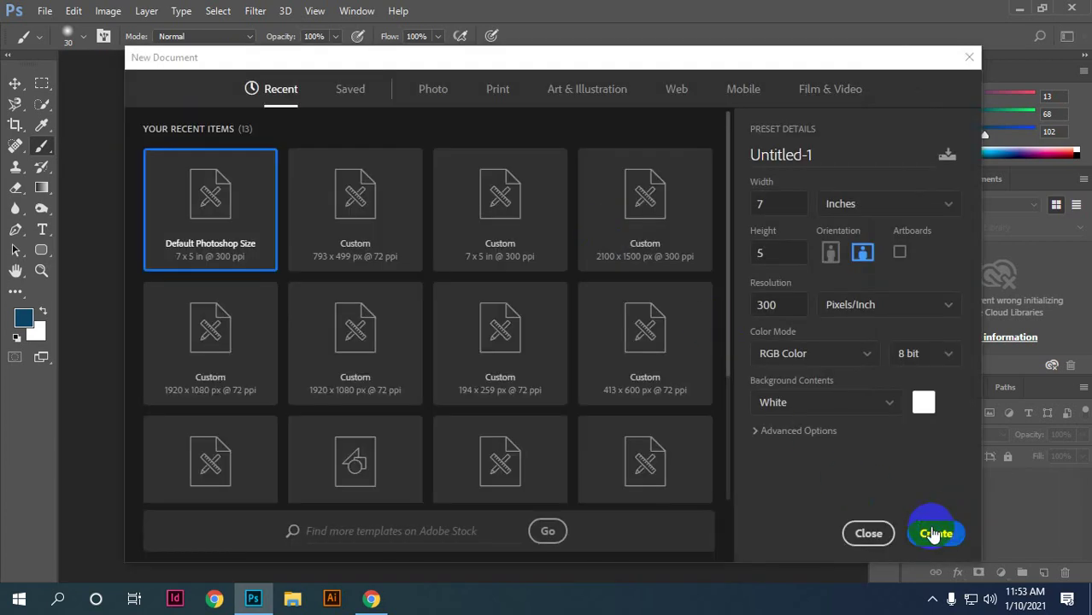
click(935, 534)
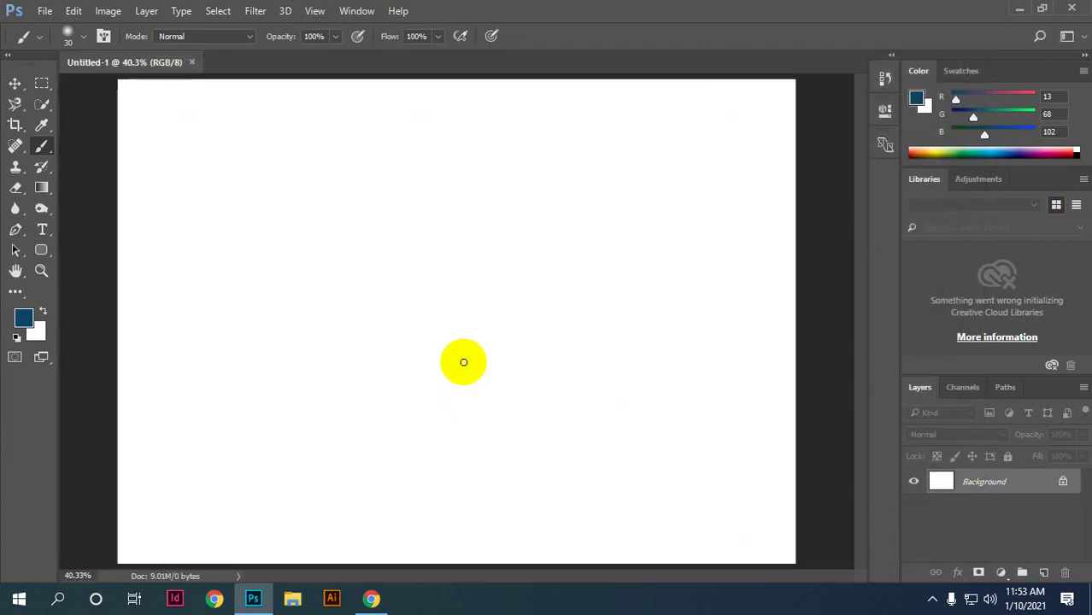
Step: Set the background colour to yellow
key(ctrl+minus)
click(15, 83)
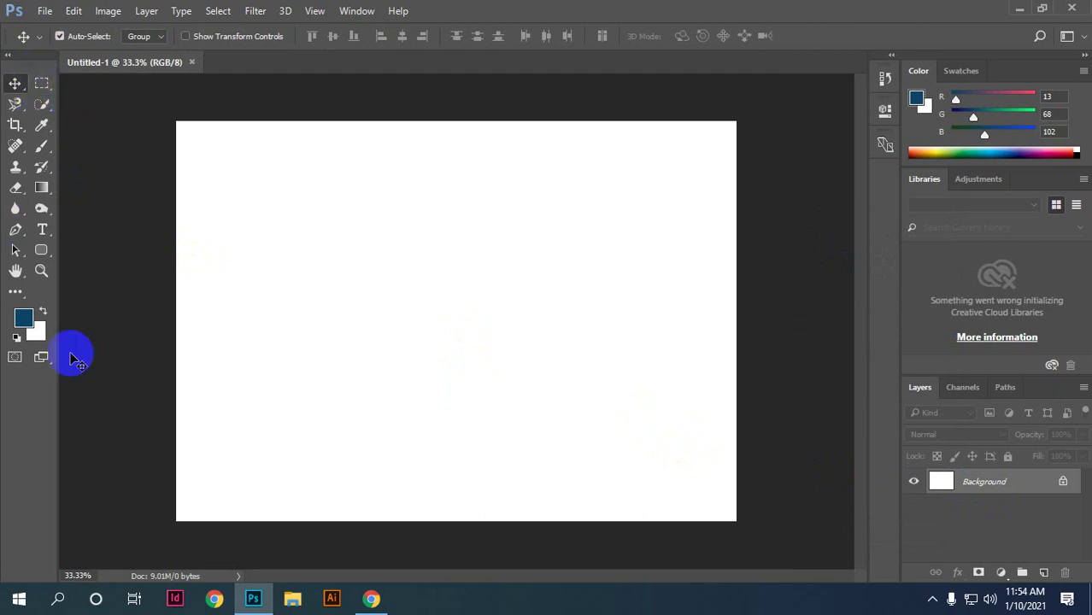
click(41, 325)
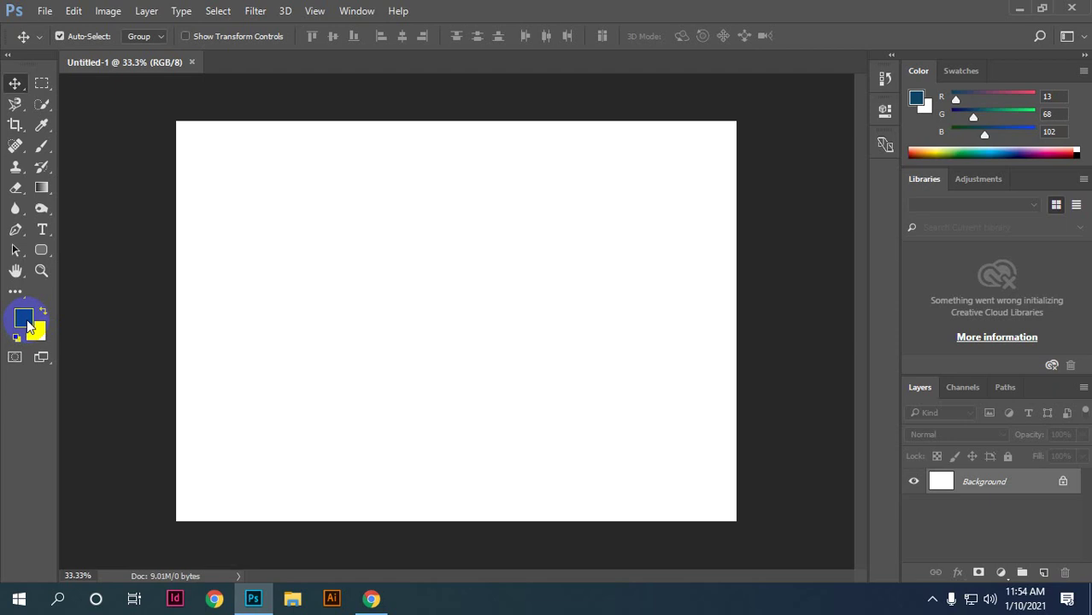
Step: Set the foreground colour to pure red ff0000
click(26, 321)
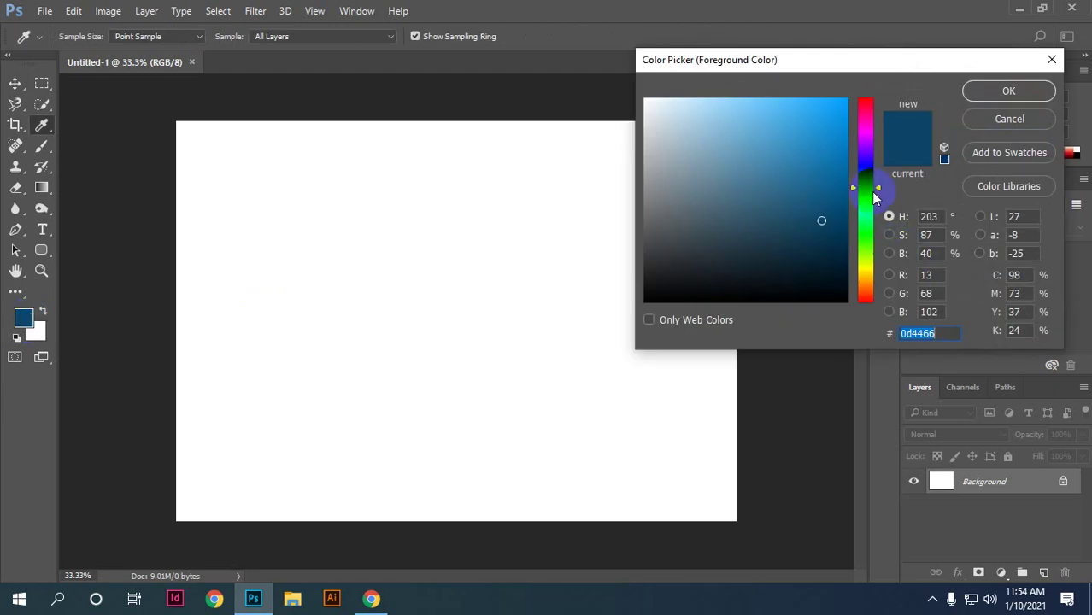
mouse_move(878, 195)
mouse_down()
mouse_move(865, 171)
mouse_move(873, 115)
mouse_up()
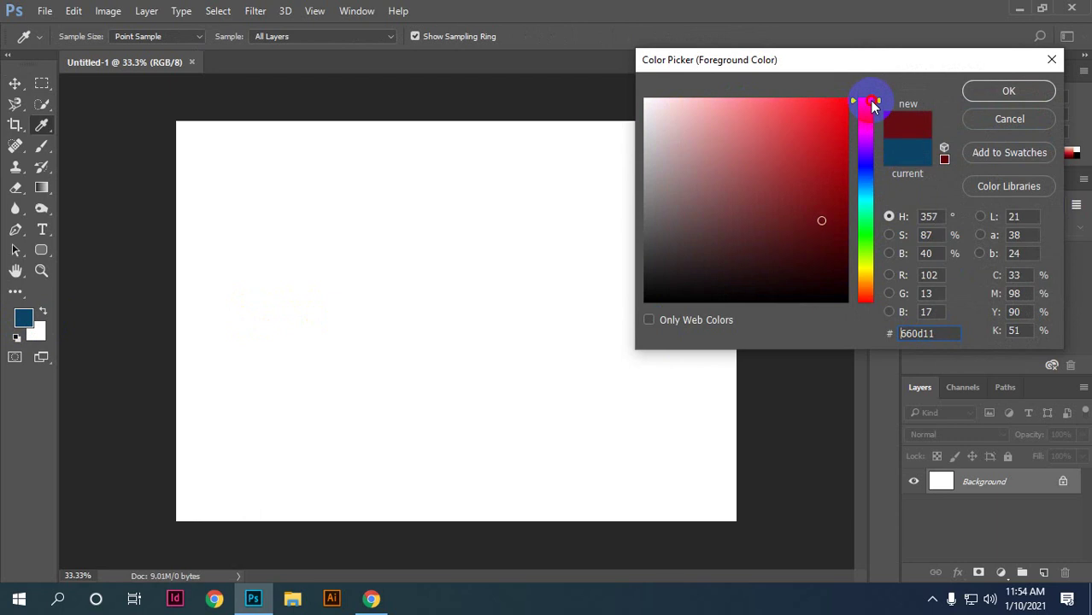
click(845, 100)
mouse_move(855, 182)
mouse_down()
mouse_move(858, 297)
mouse_move(876, 272)
mouse_move(859, 98)
mouse_up()
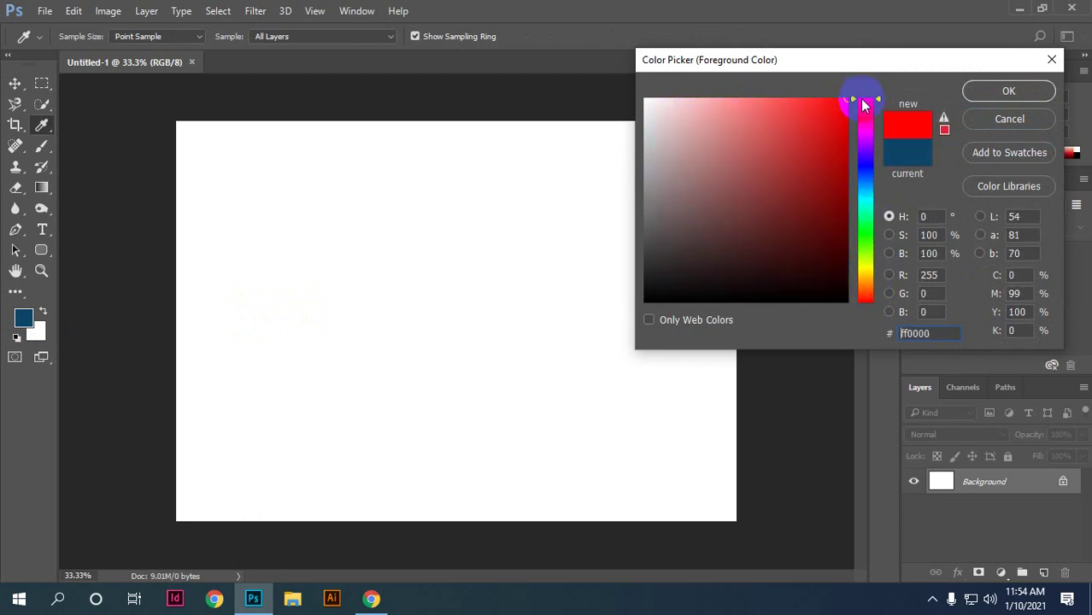
click(1008, 92)
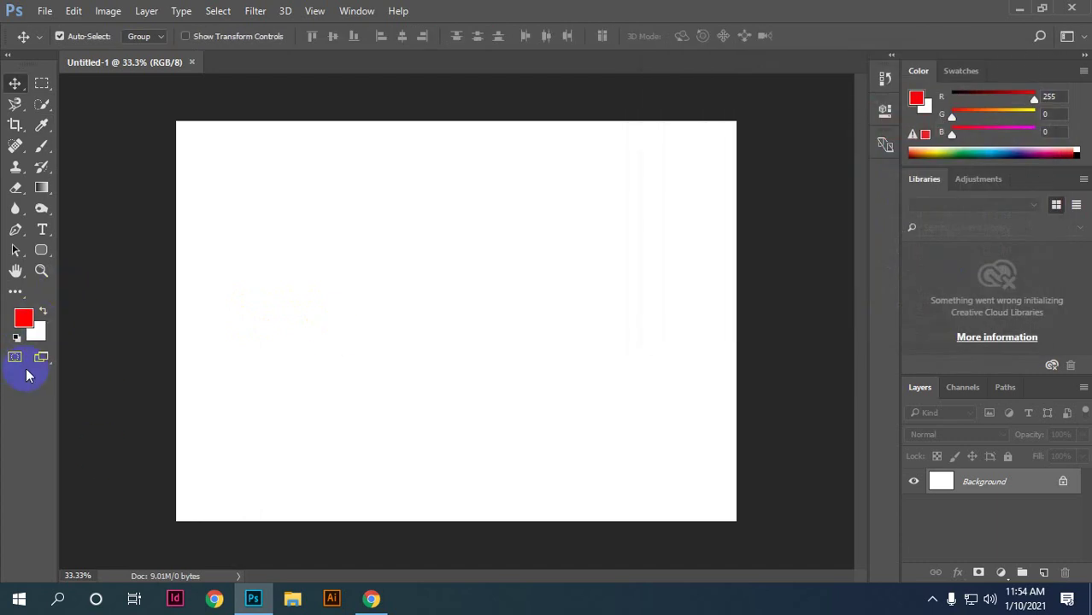
Step: Set the background colour to the gold shade b88200
click(36, 330)
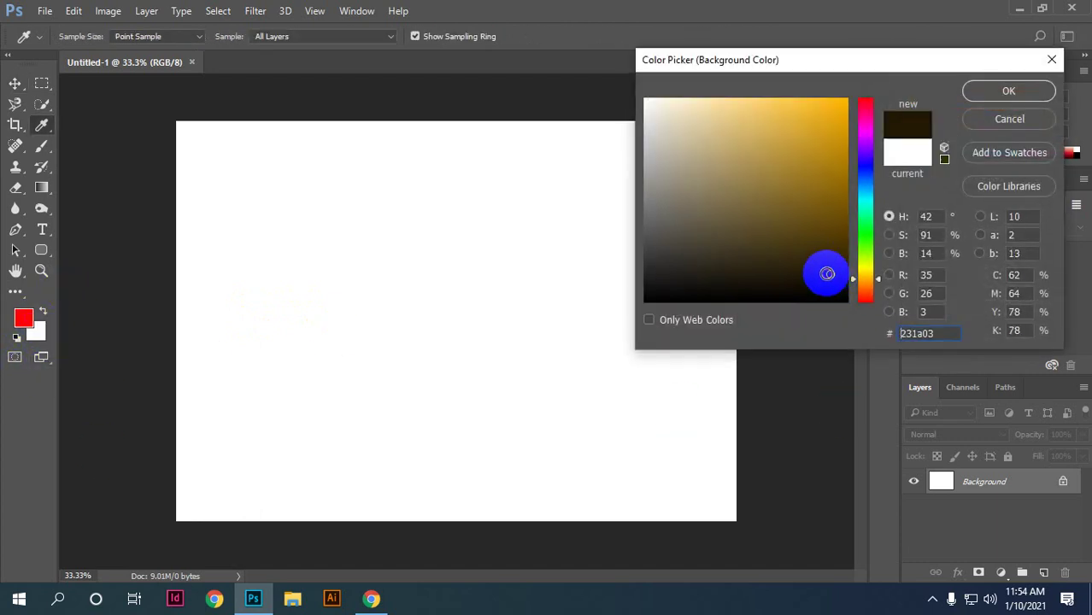
drag(825, 264, 827, 251)
click(837, 152)
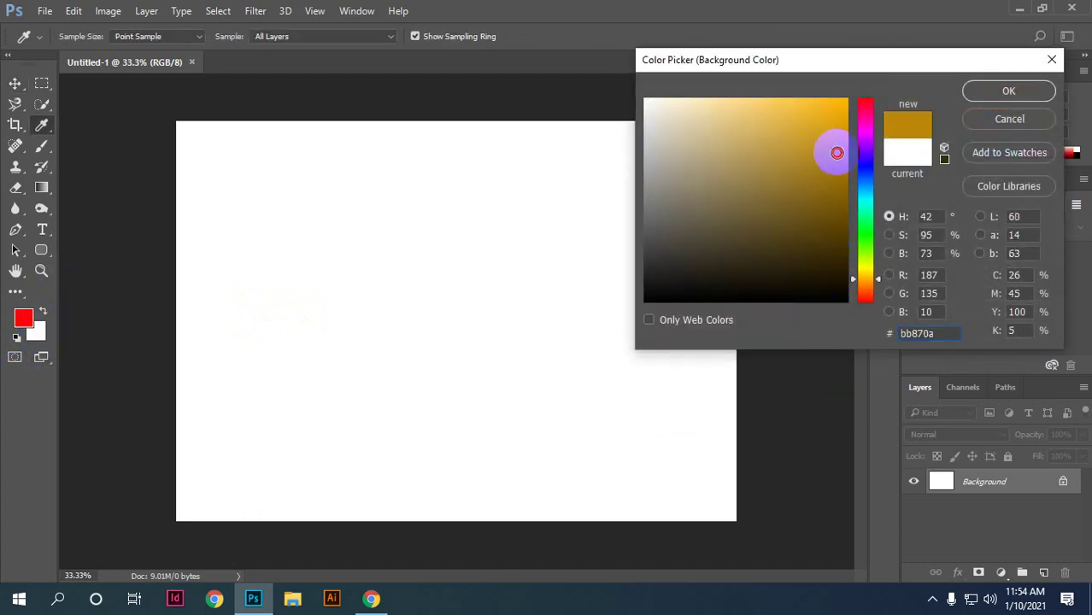
click(1008, 91)
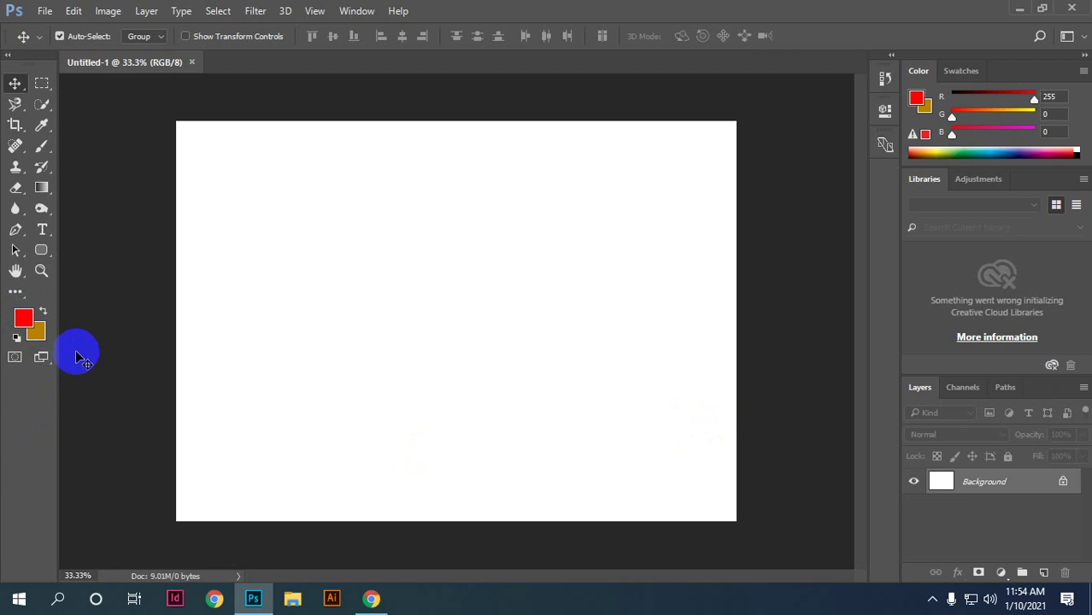
Step: Toggle foreground and background colours back and forth, and check the foreground picker unchanged
click(43, 312)
click(43, 312)
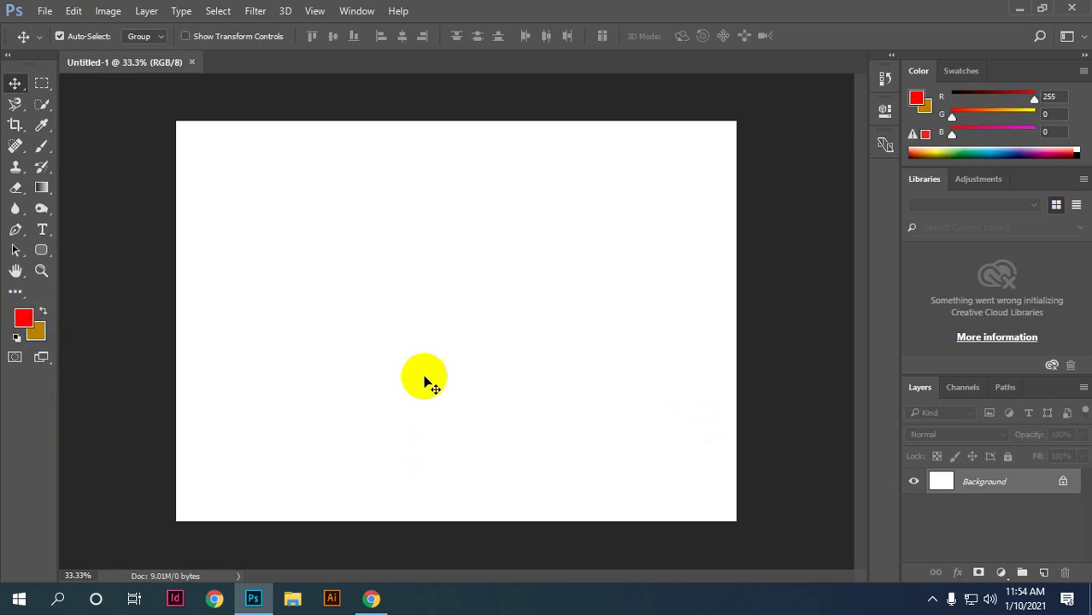
key(x)
key(x)
key(x)
key(x)
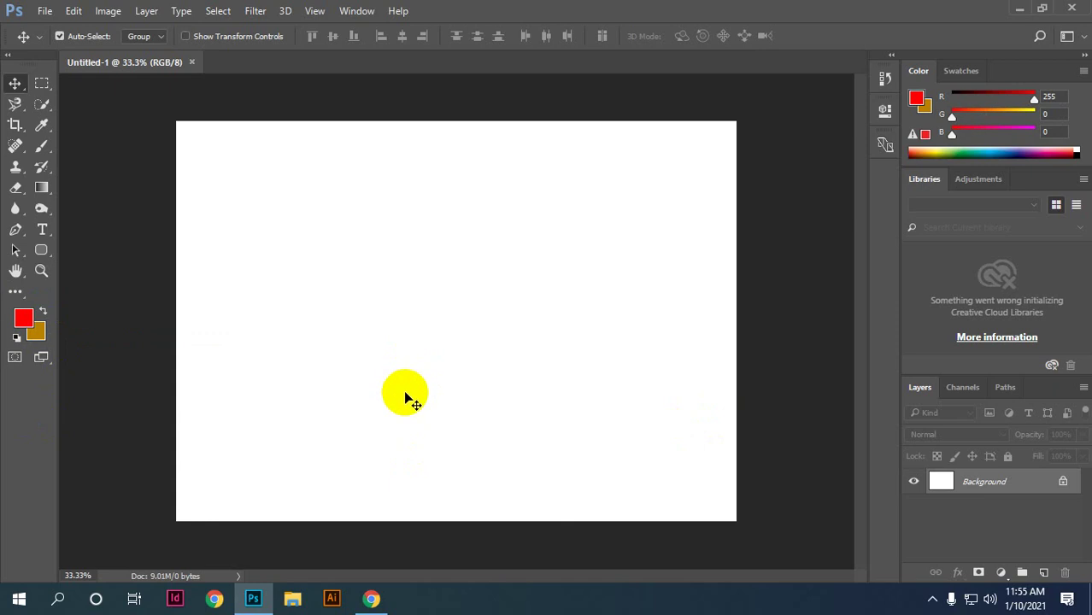
key(x)
key(x)
key(x)
key(x)
key(x)
key(x)
key(x)
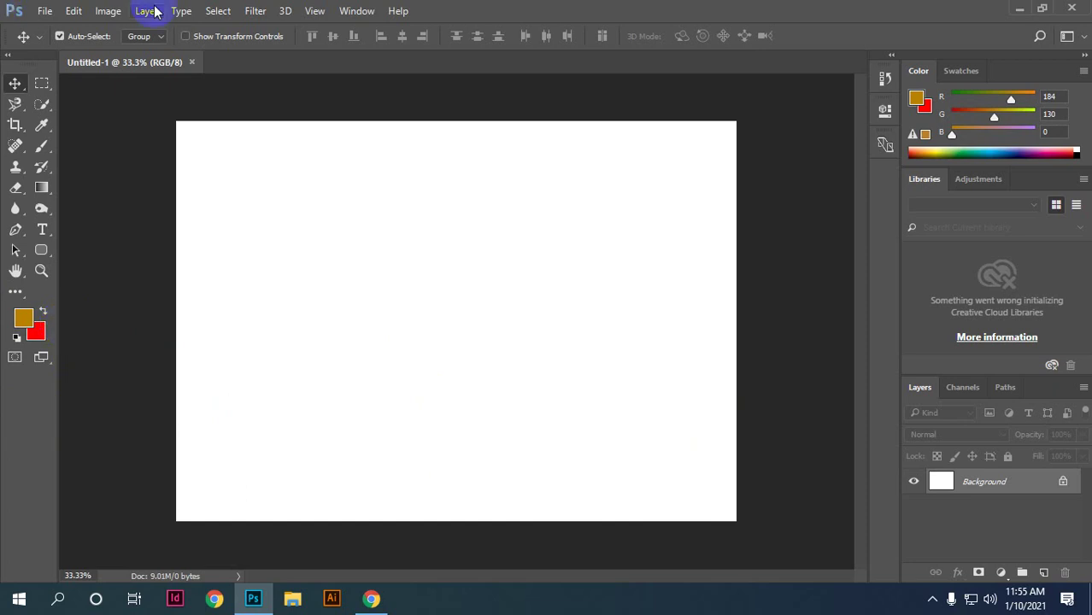
click(23, 316)
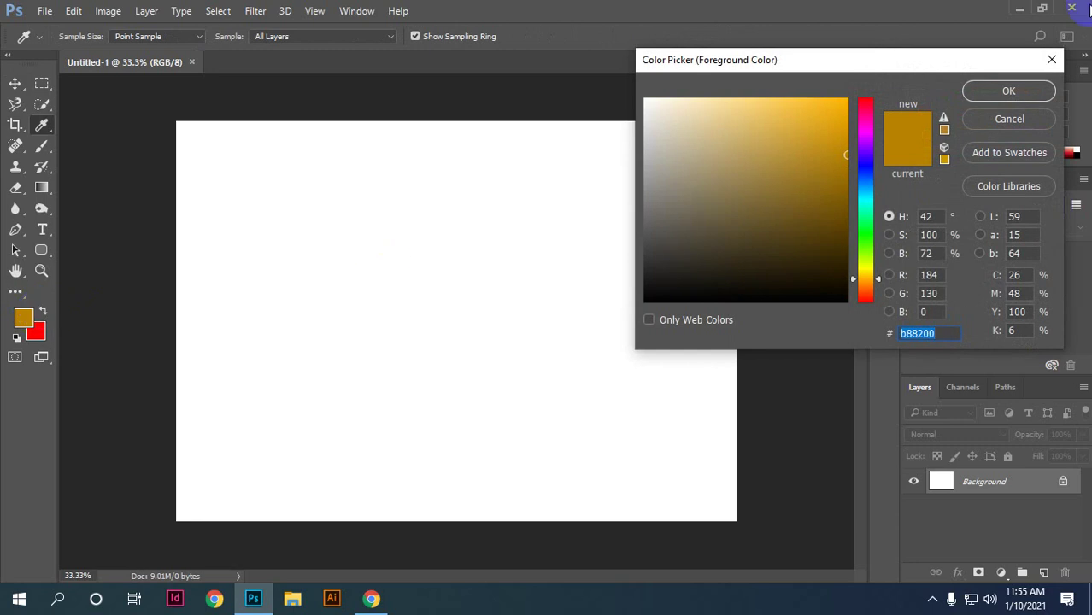
click(1008, 119)
Step: Swap foreground and background colours several more times with the swap arrow and X
click(43, 312)
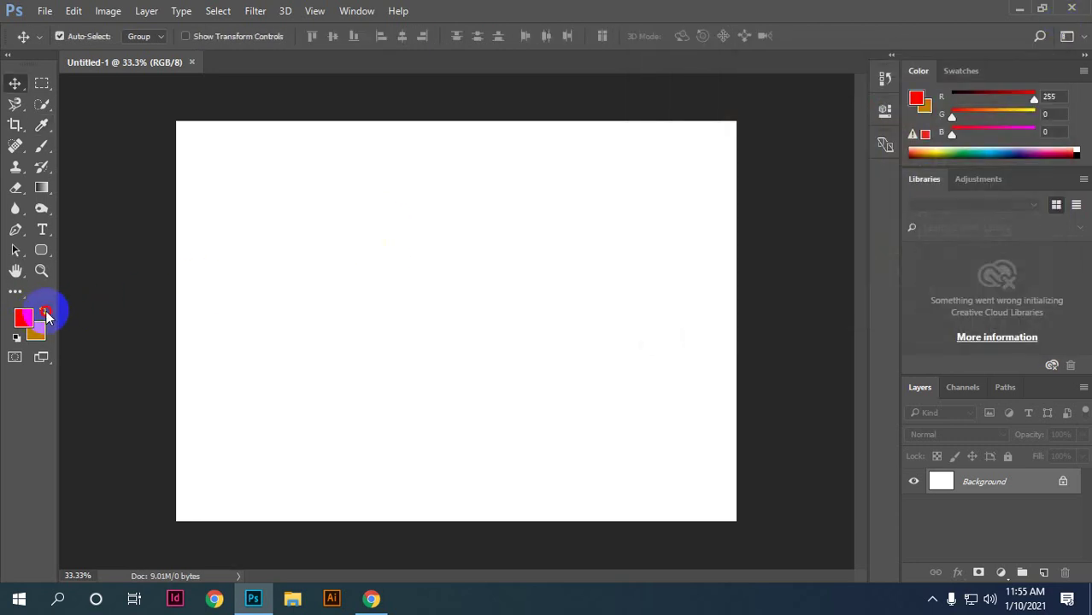
click(43, 312)
click(44, 313)
click(44, 313)
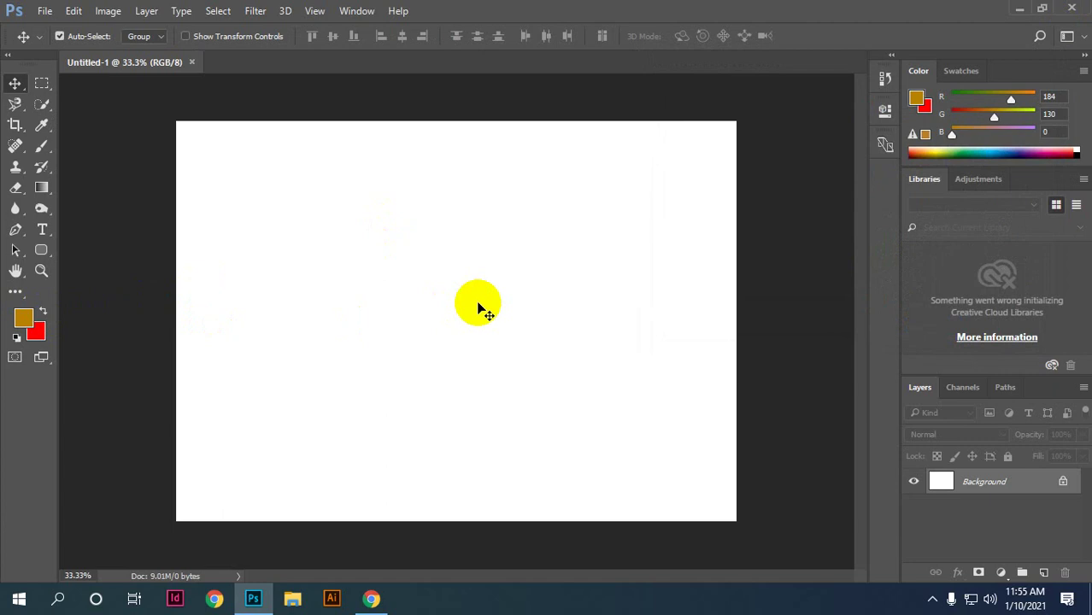
key(x)
key(x)
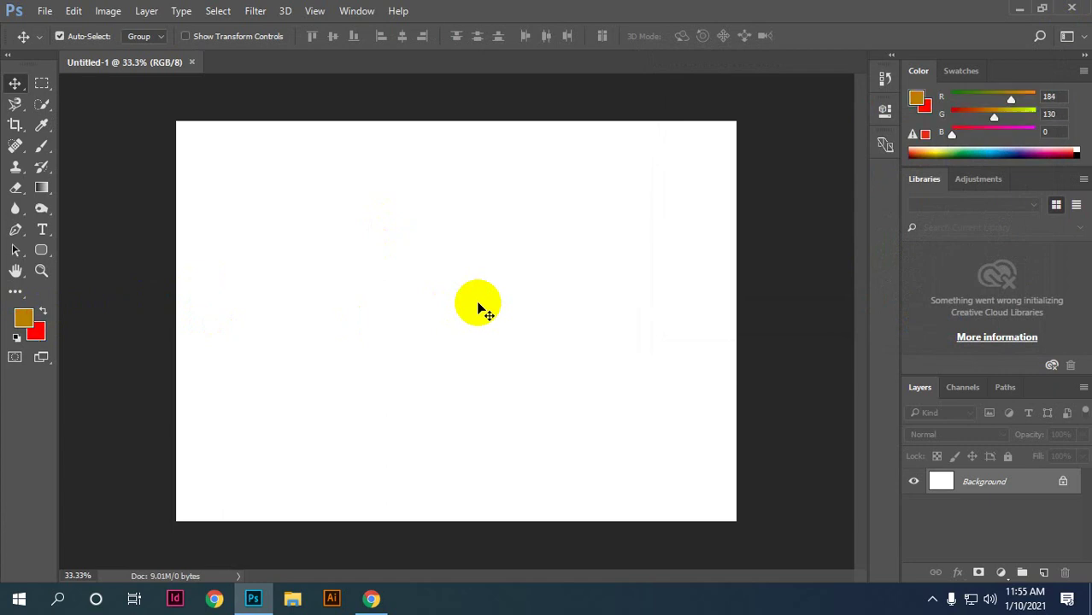
key(x)
key(x)
key(x)
key(x)
key(x)
key(x)
key(x)
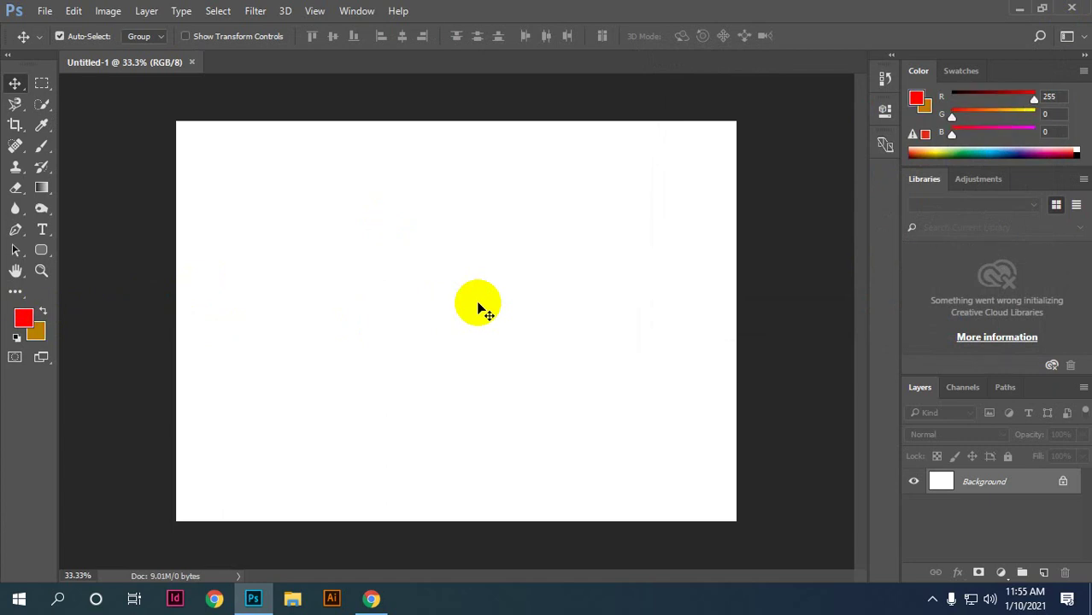
key(x)
key(x)
key(x)
key(x)
key(x)
key(x)
key(x)
key(x)
key(x)
key(x)
key(x)
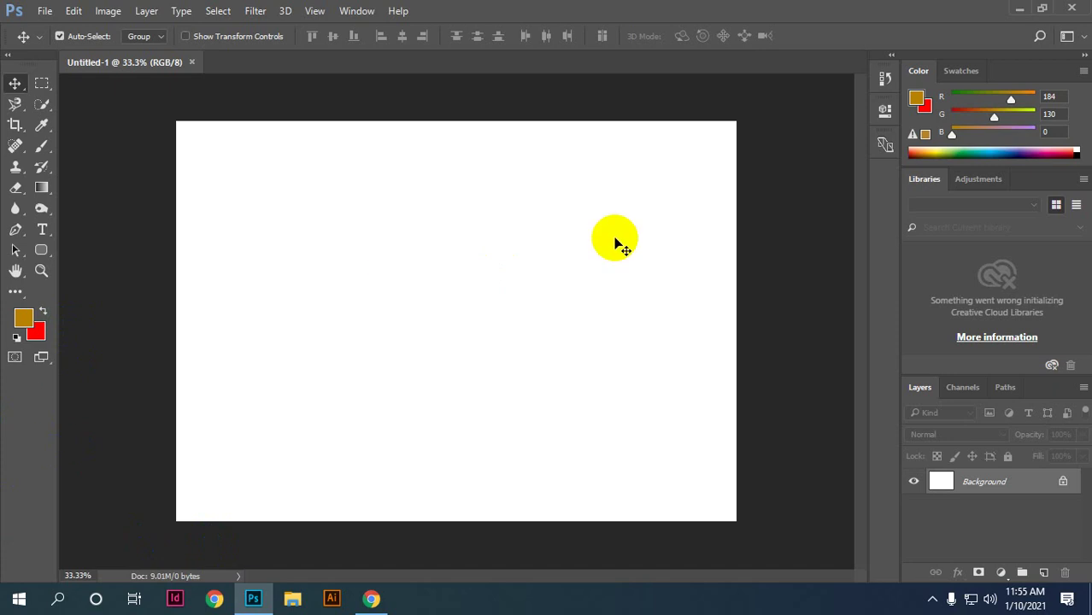
click(41, 83)
click(145, 98)
drag(266, 185, 518, 418)
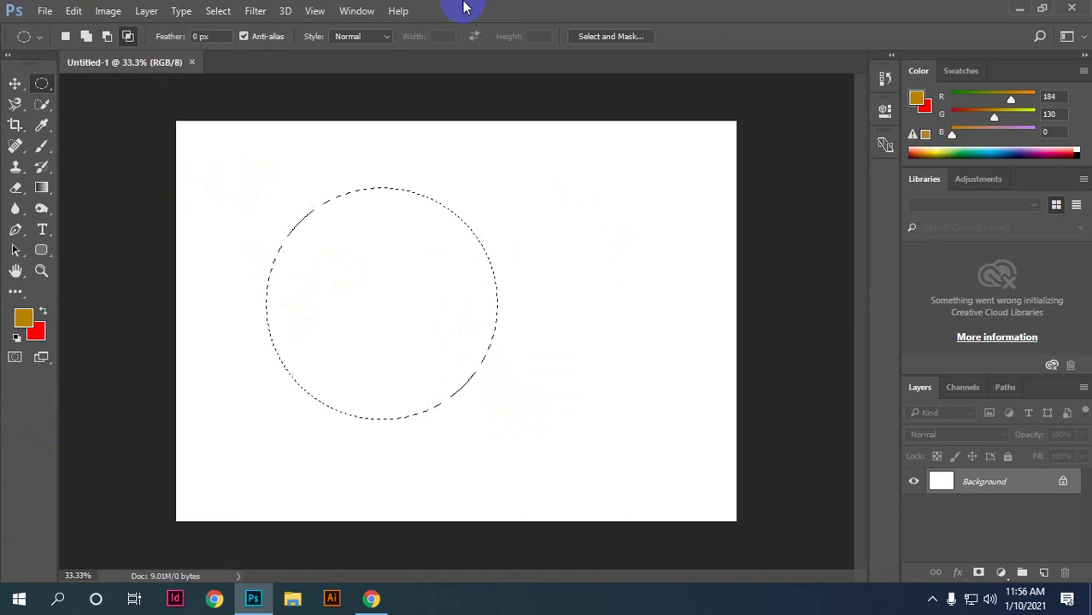
key(Delete)
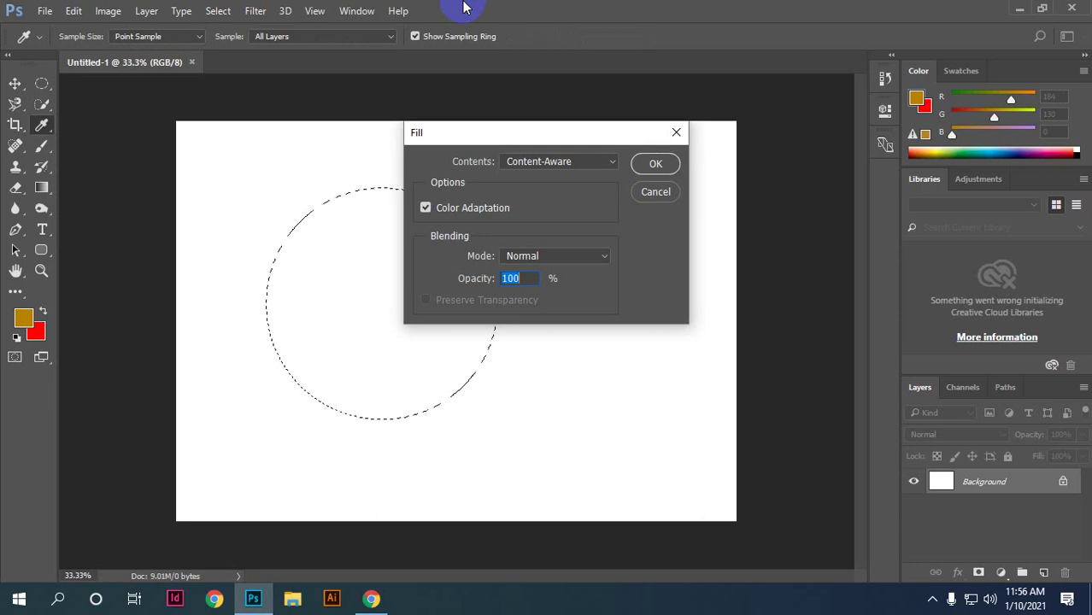
click(699, 192)
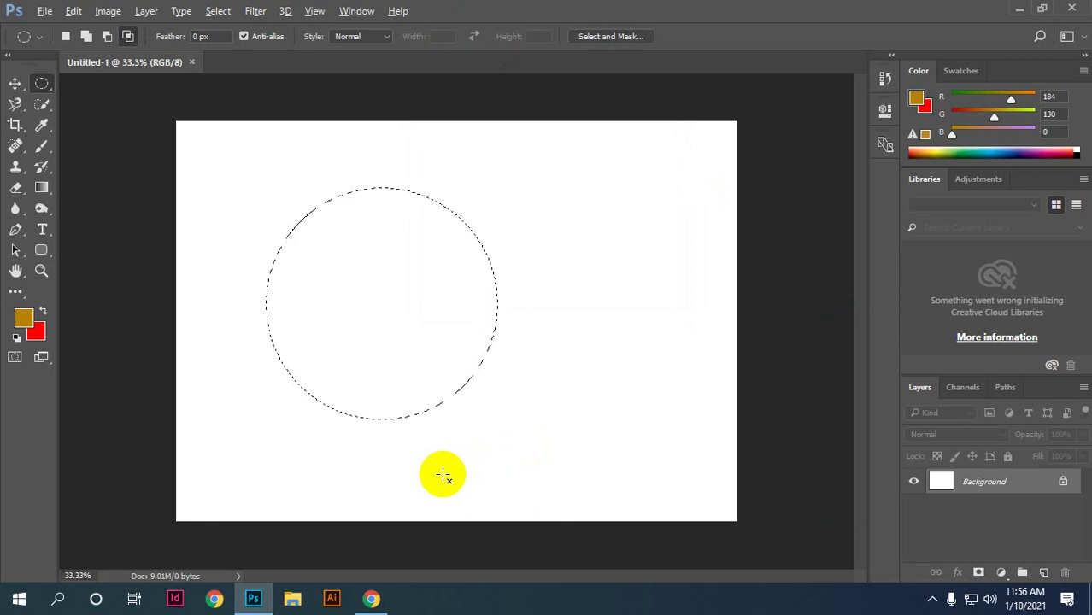
key(alt+BackSpace)
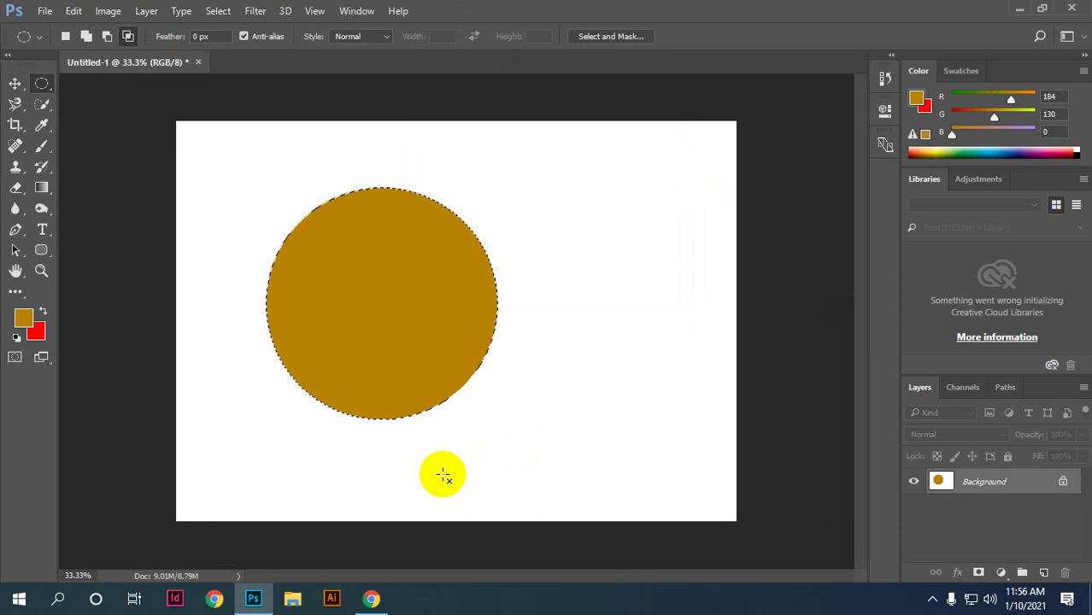
key(ctrl+d)
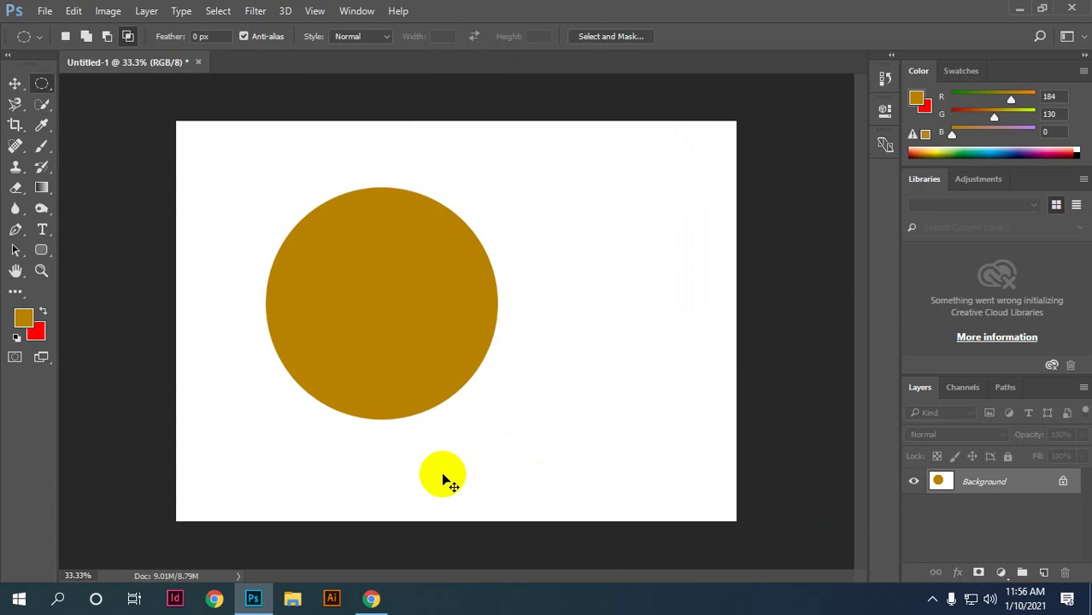
key(ctrl+shift+d)
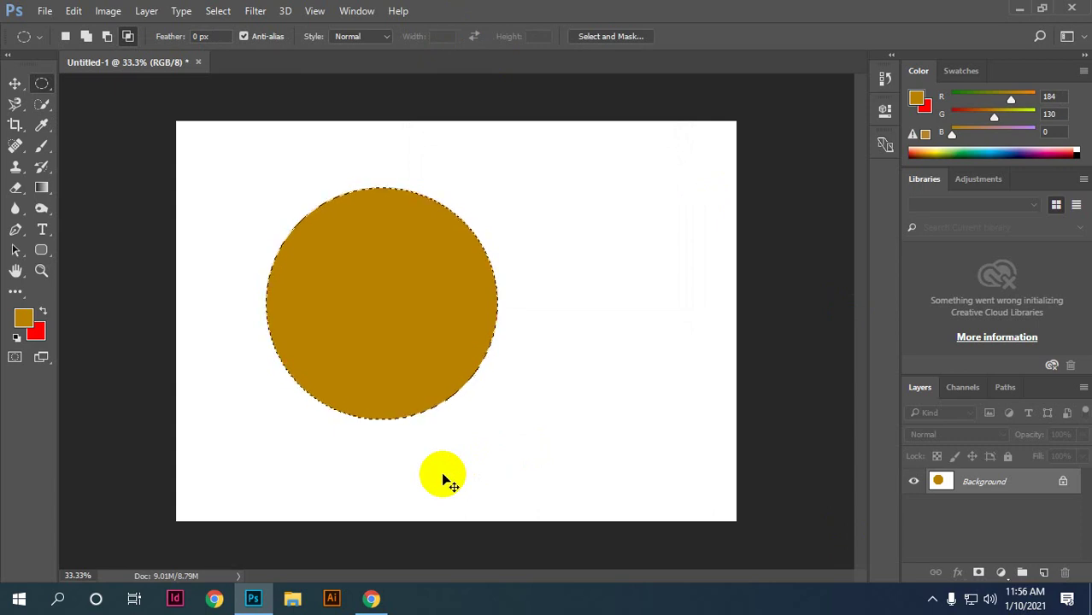
key(ctrl+d)
key(ctrl+shift+d)
key(Delete)
key(Return)
key(ctrl+d)
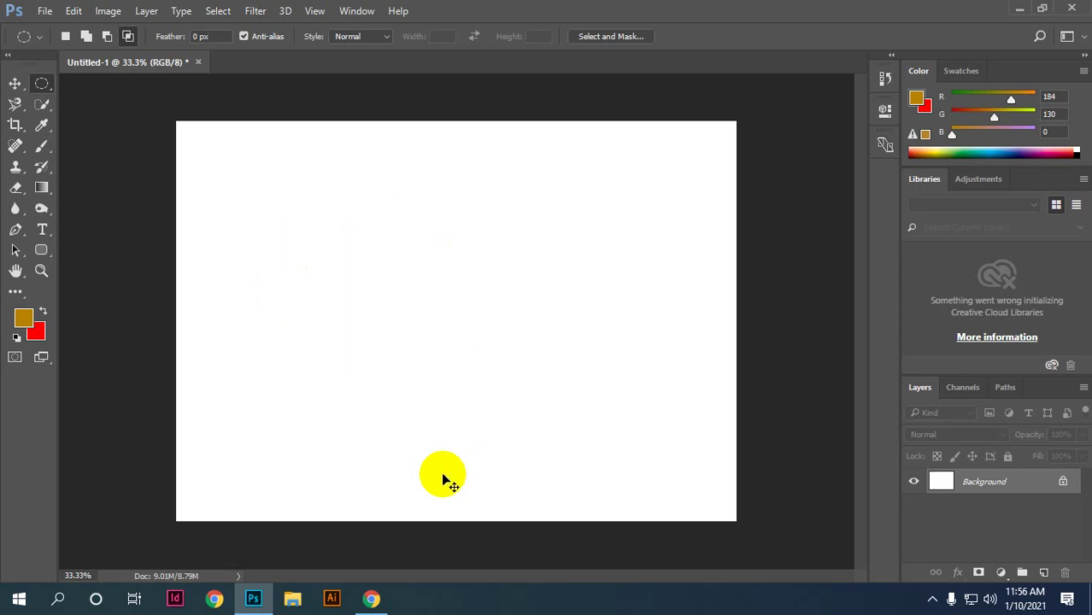
Step: Fill the whole canvas with gold, then red, and repeat, ending with solid red
key(alt+BackSpace)
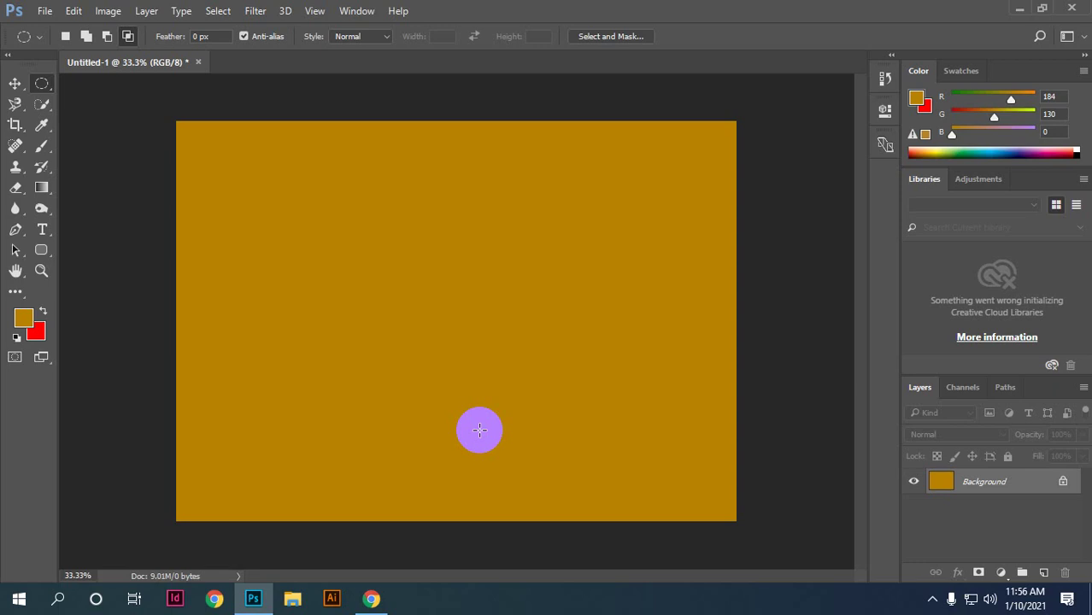
key(ctrl+BackSpace)
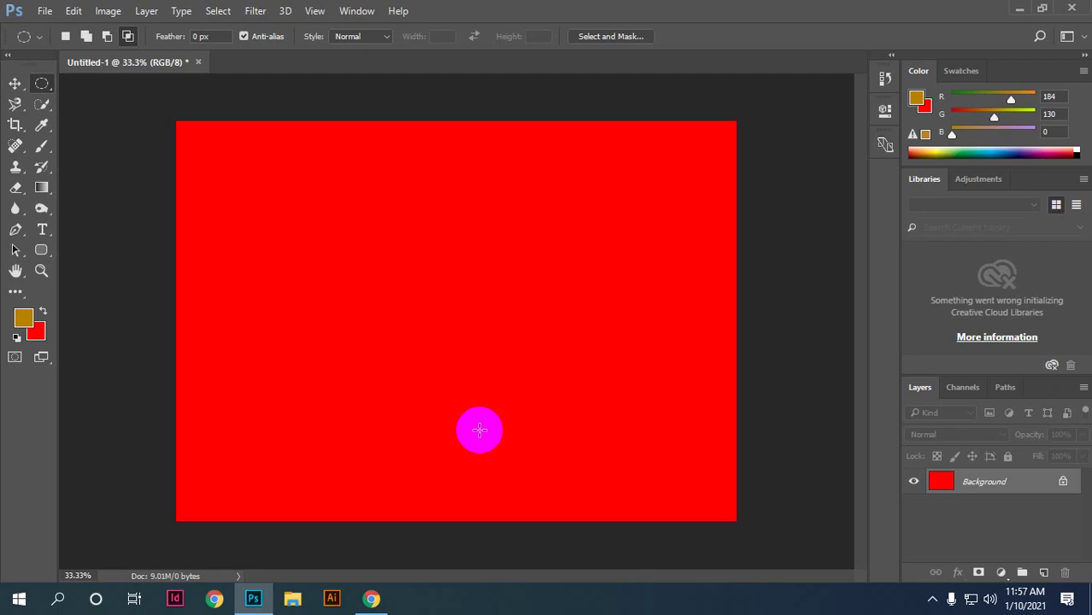
click(15, 84)
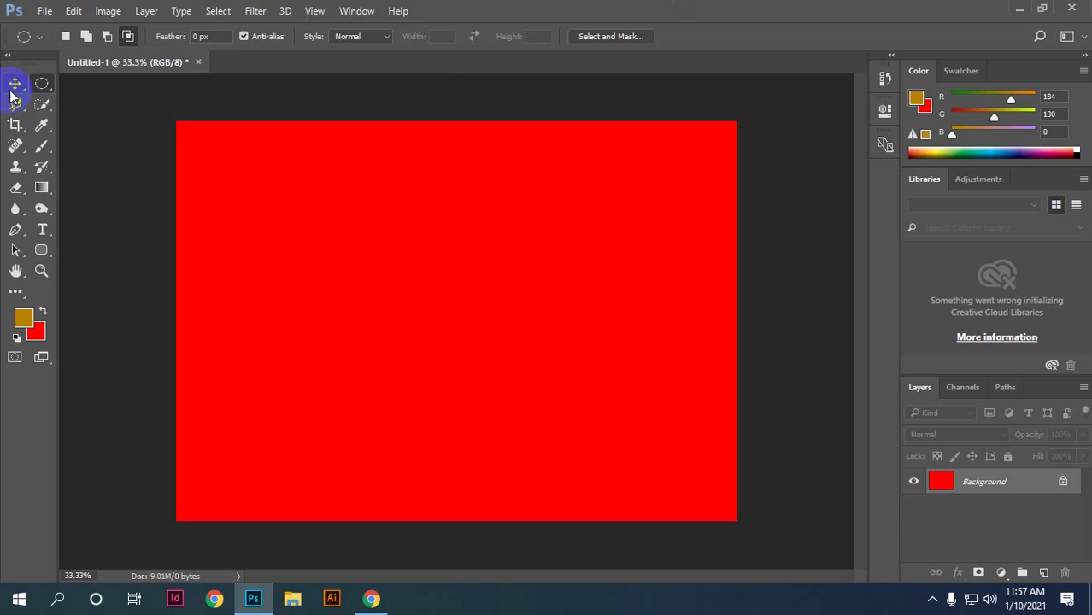
scroll(570, 226, up, 1)
scroll(576, 244, down, 1)
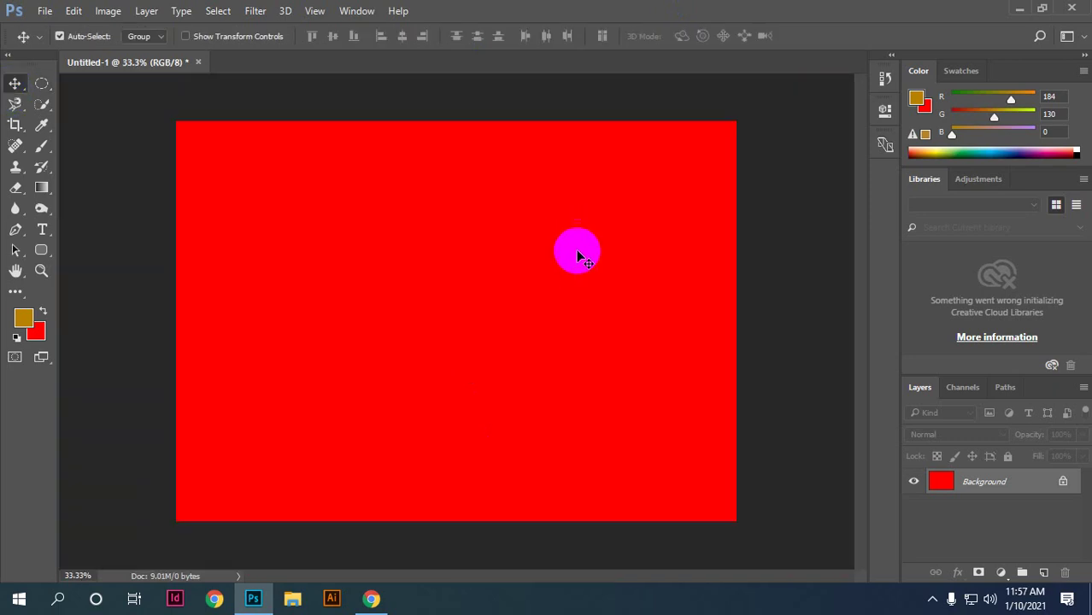
scroll(580, 244, down, 1)
key(alt+BackSpace)
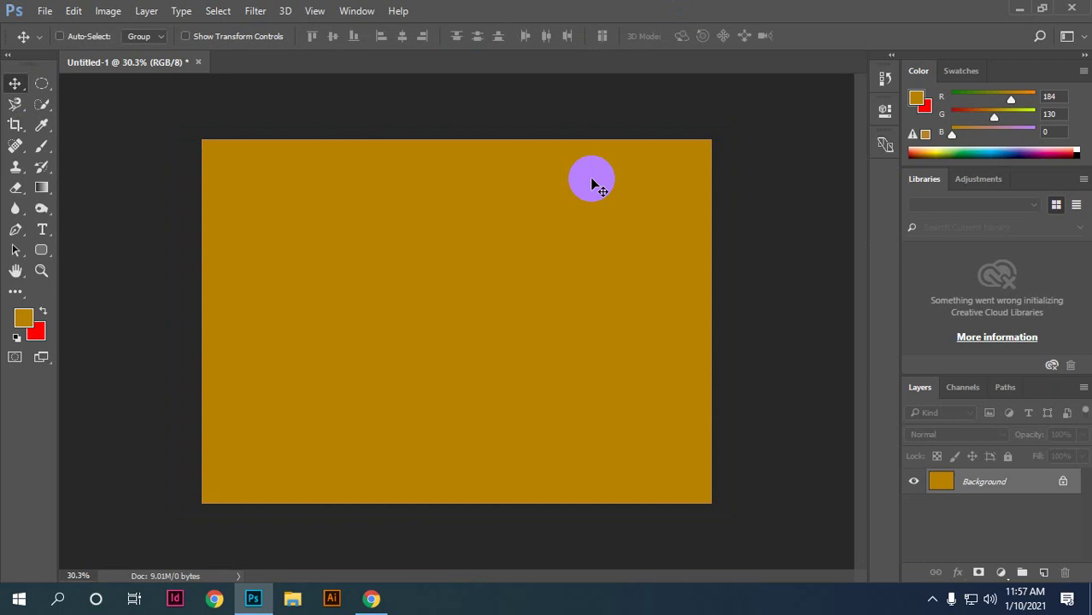
key(ctrl+BackSpace)
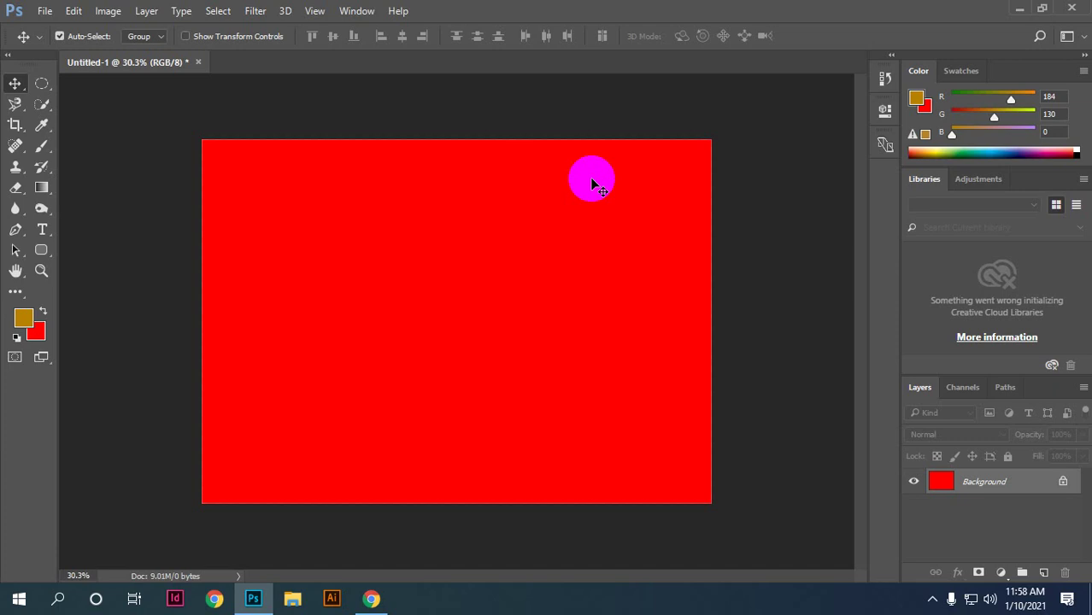
click(23, 317)
click(1009, 117)
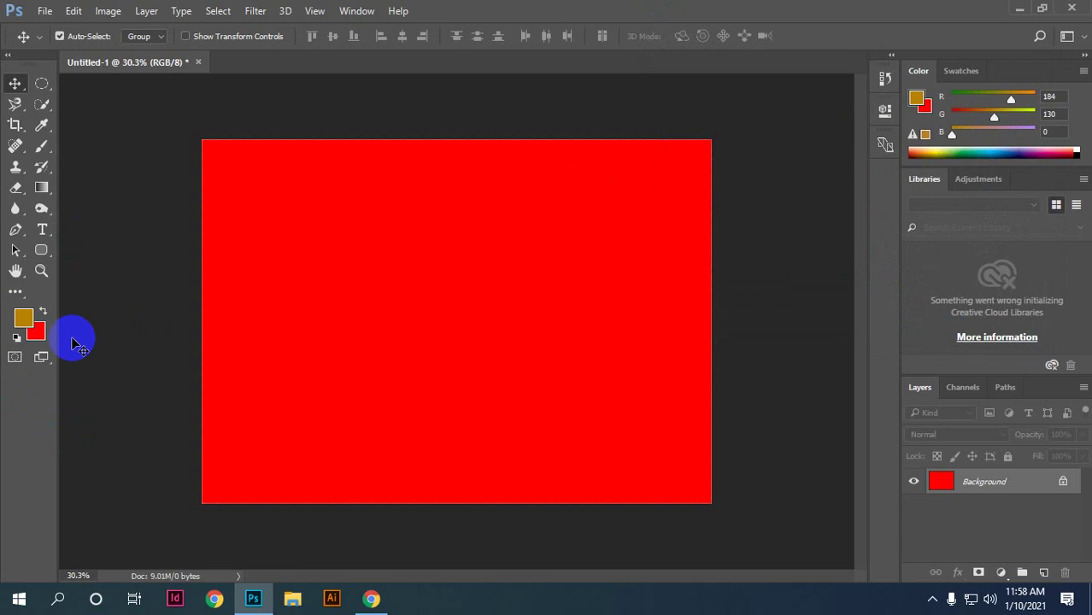
scroll(726, 240, down, 1)
scroll(608, 235, up, 1)
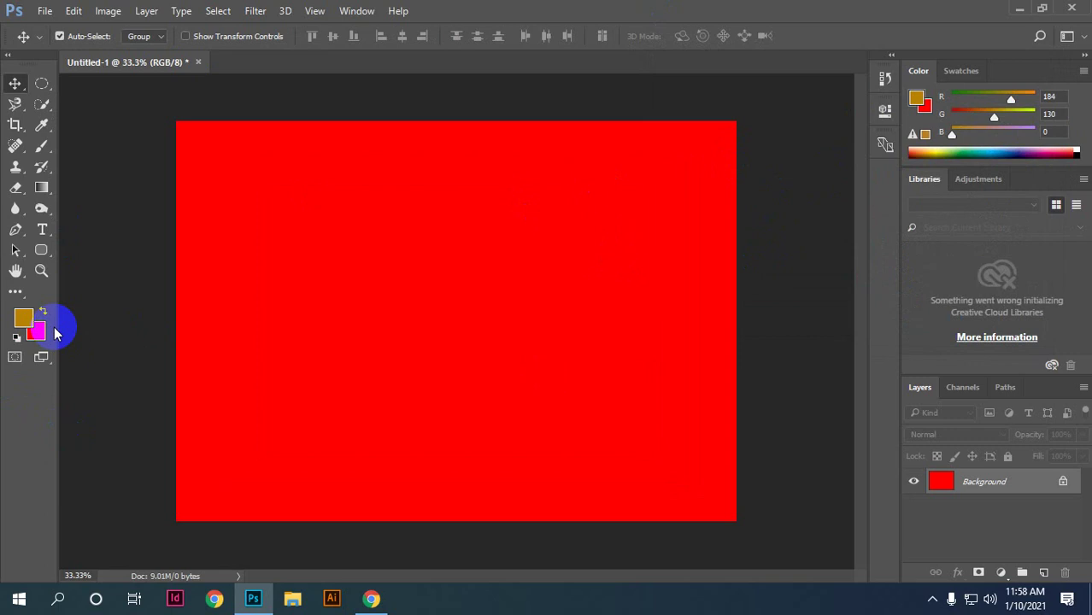
click(25, 318)
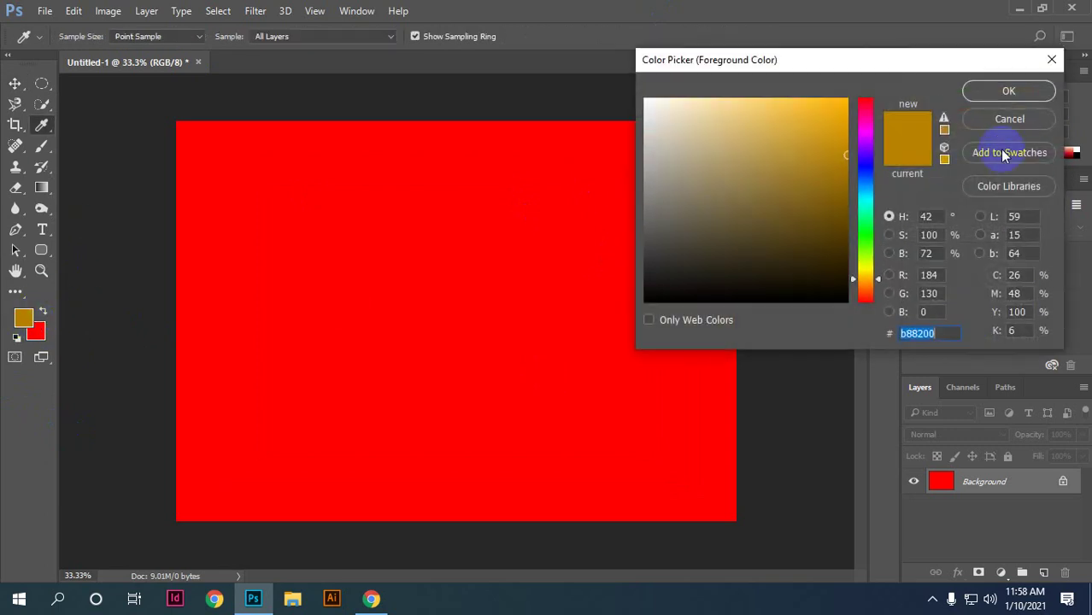
click(1001, 114)
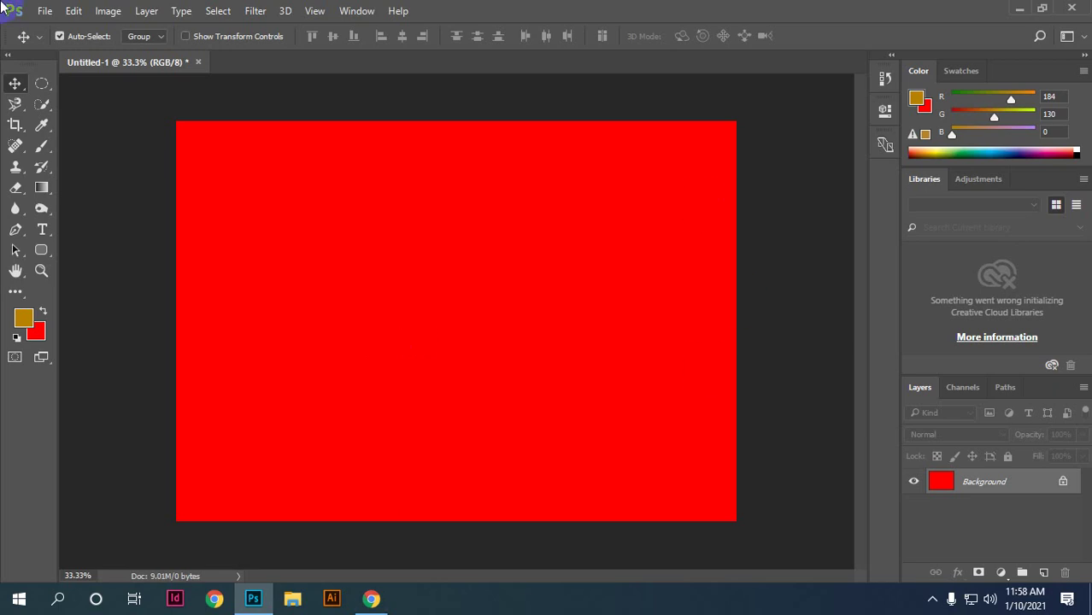
Step: Fill a square left of centre with gold on a new Layer 1, then deselect
right_click(43, 83)
click(123, 80)
drag(271, 198, 493, 416)
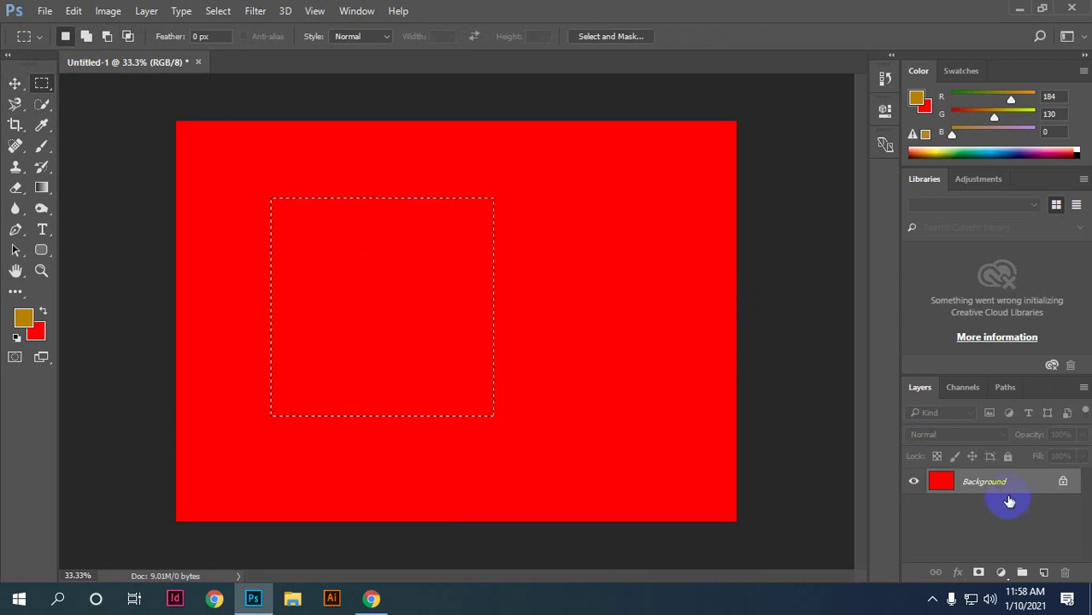
click(1044, 572)
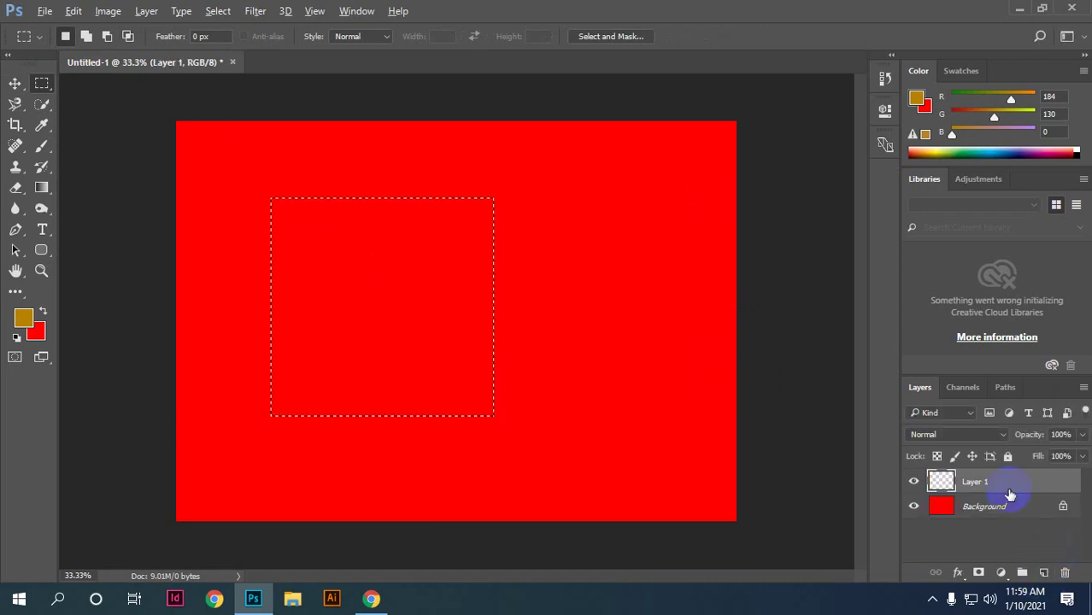
key(alt+BackSpace)
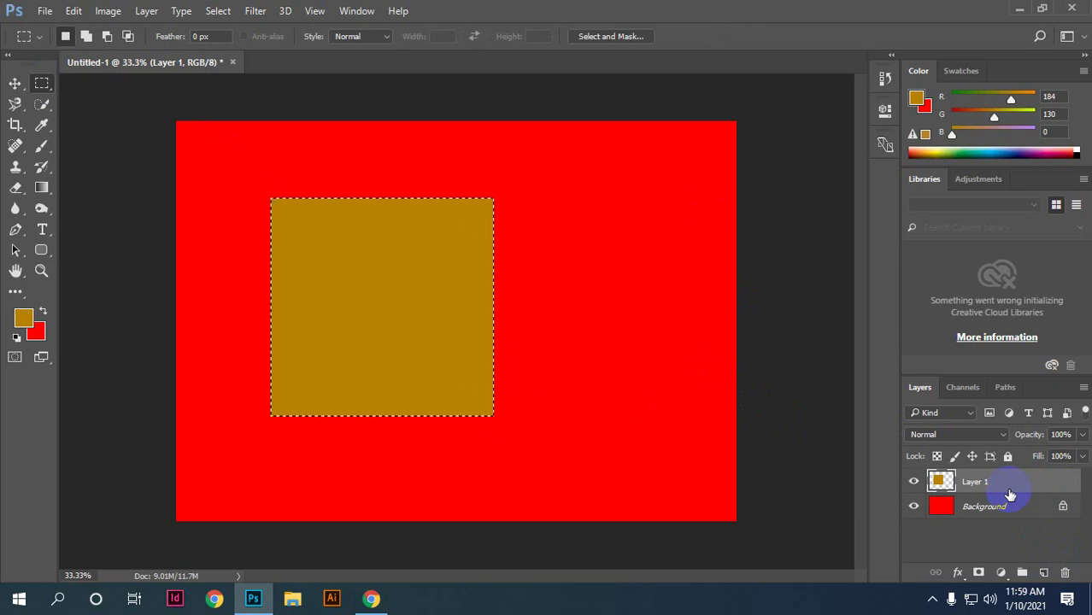
key(ctrl+d)
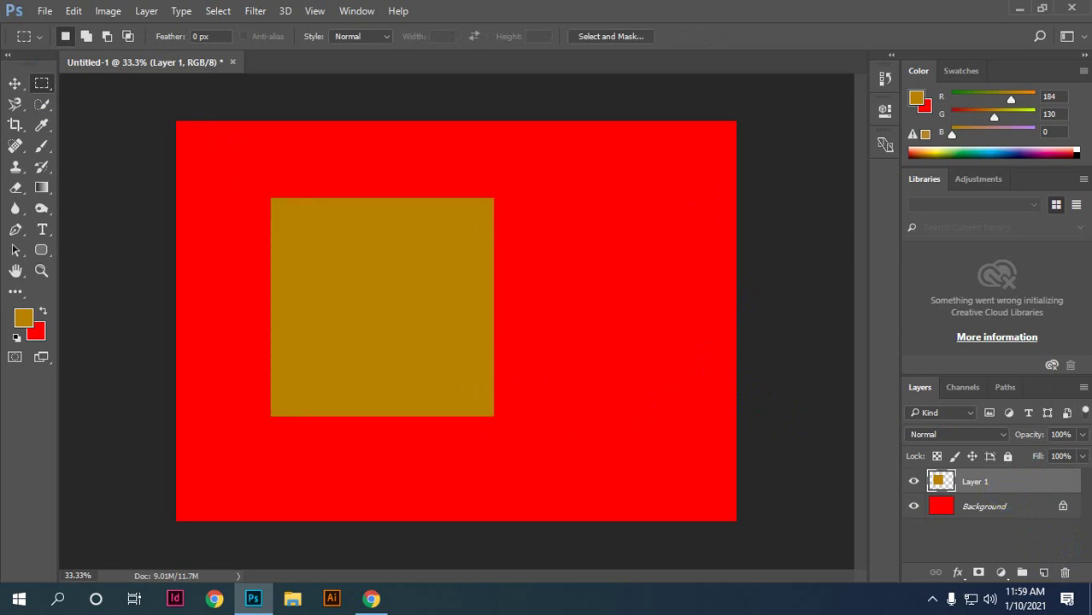
Step: Set a reddish-brown background colour and fill a rectangle with it on new Layer 2
click(37, 331)
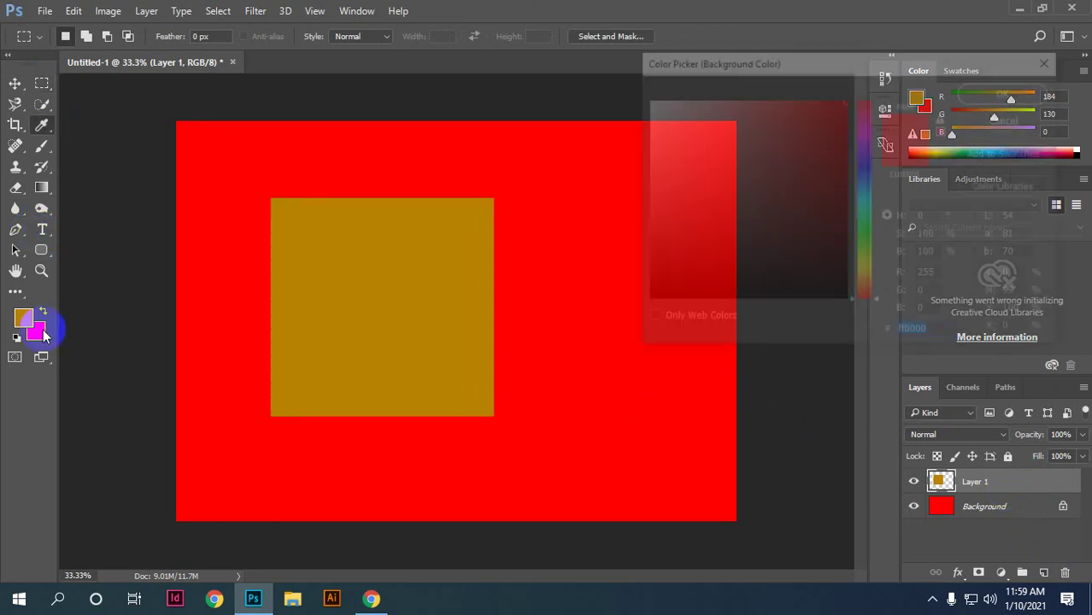
click(722, 189)
click(1007, 90)
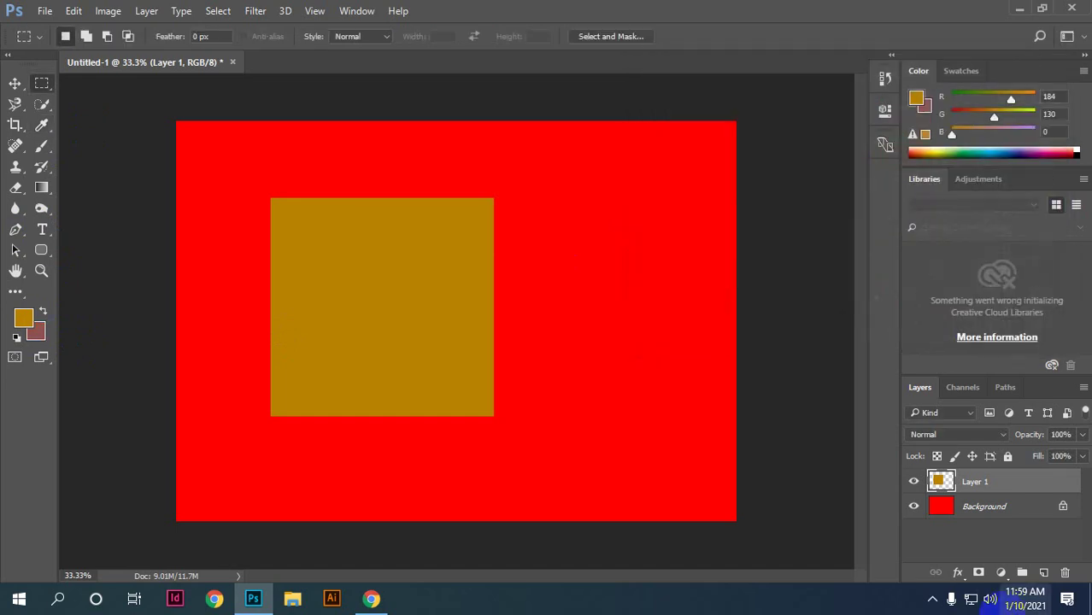
click(1044, 573)
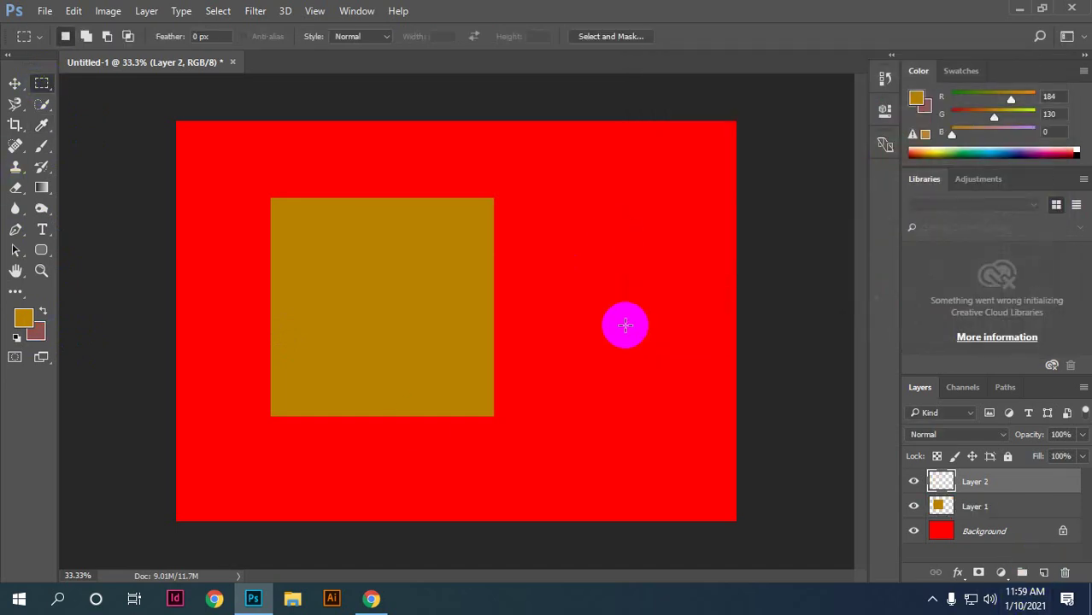
drag(571, 275, 678, 400)
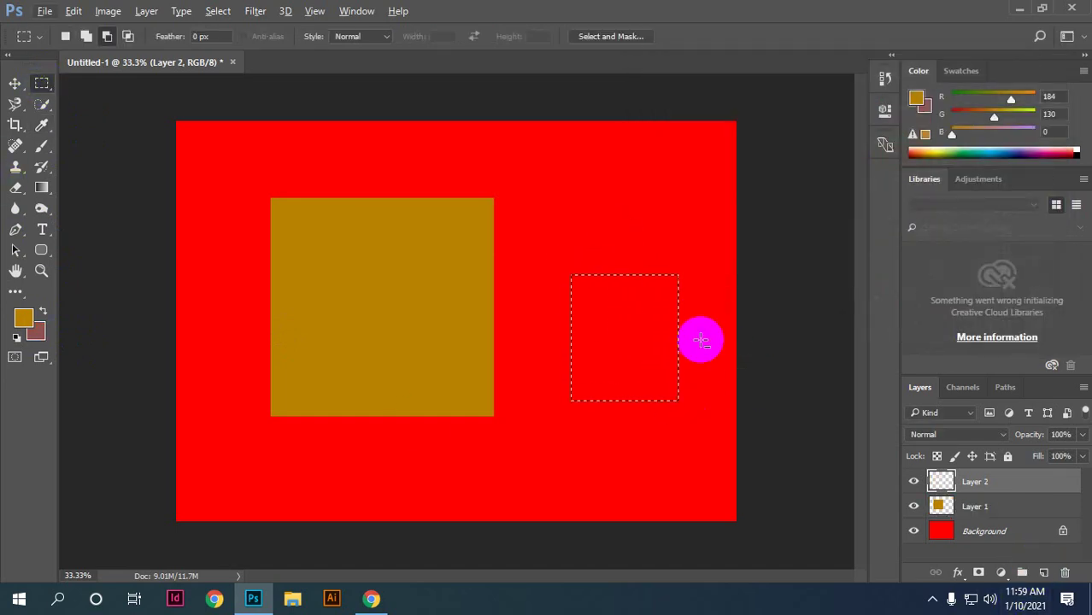
key(ctrl+BackSpace)
click(15, 83)
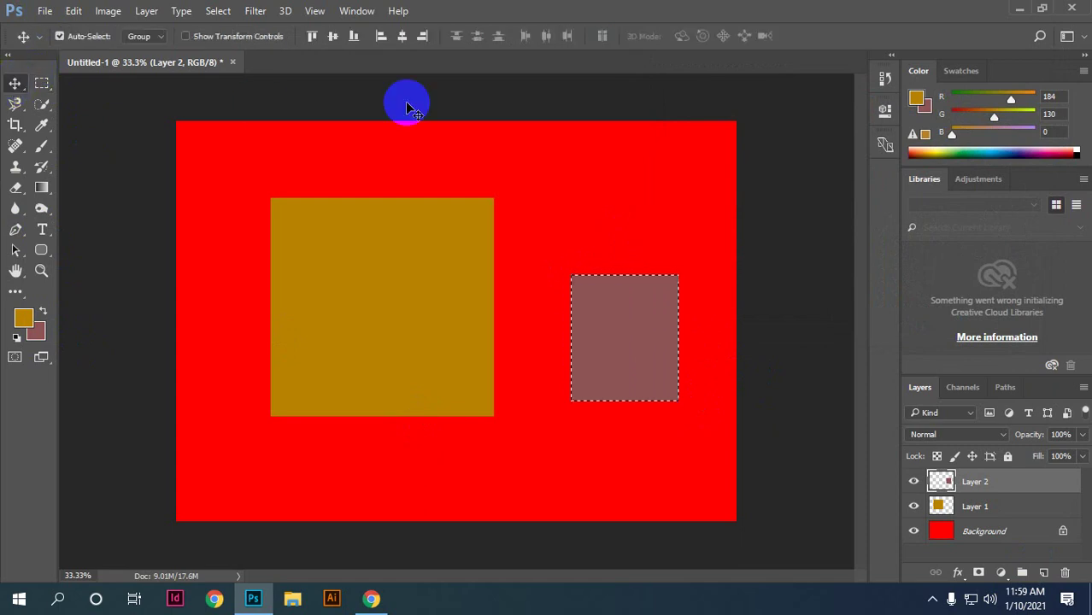
key(ctrl+d)
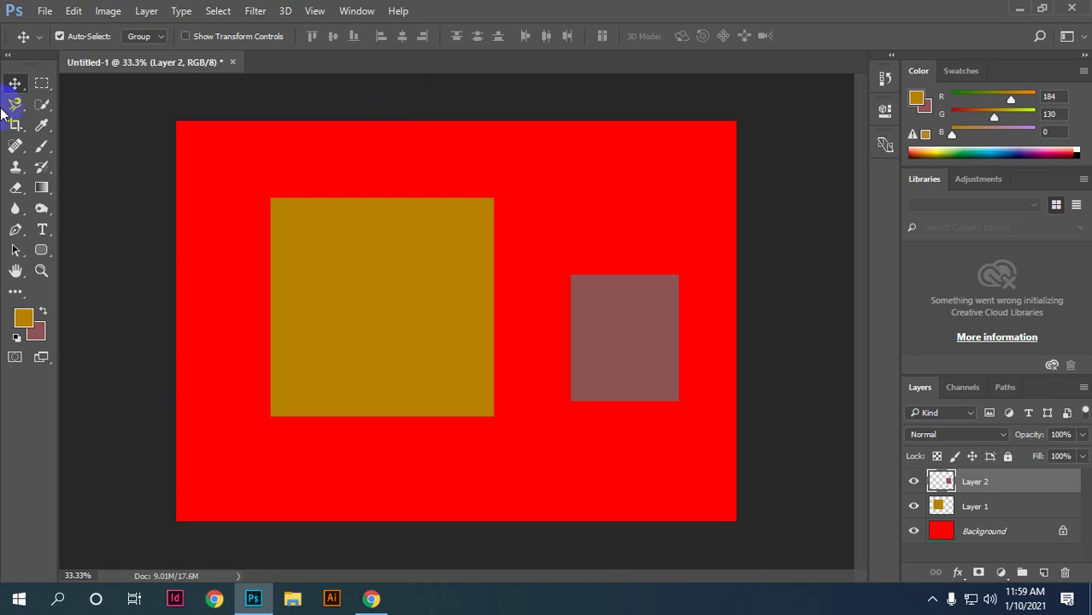
Step: Check the background colour value 8d5454 and toggle between the Swatches and Color panels
click(35, 332)
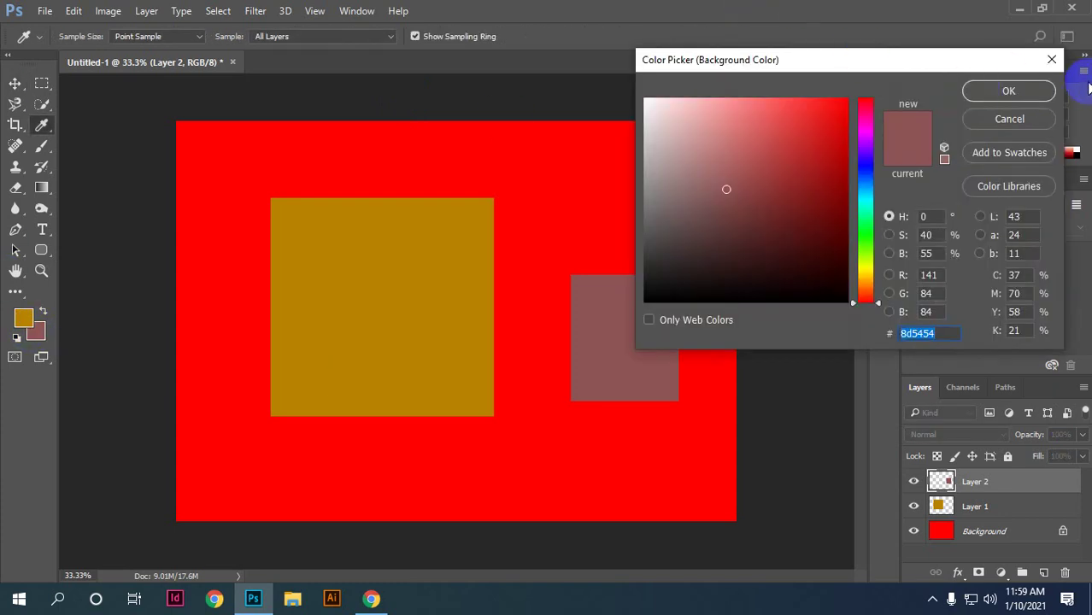
click(1007, 92)
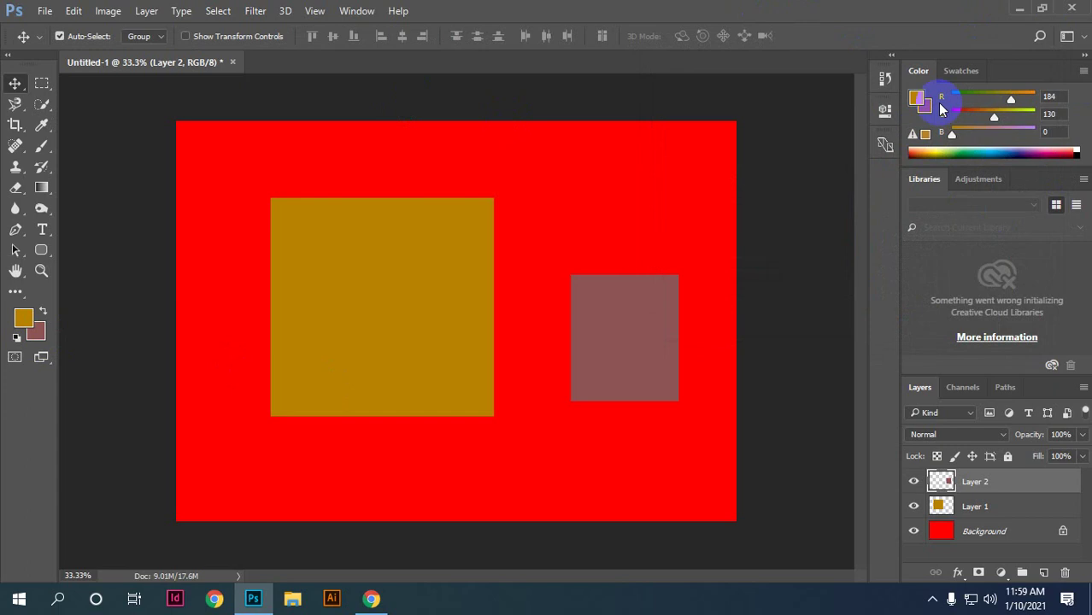
click(960, 71)
click(916, 71)
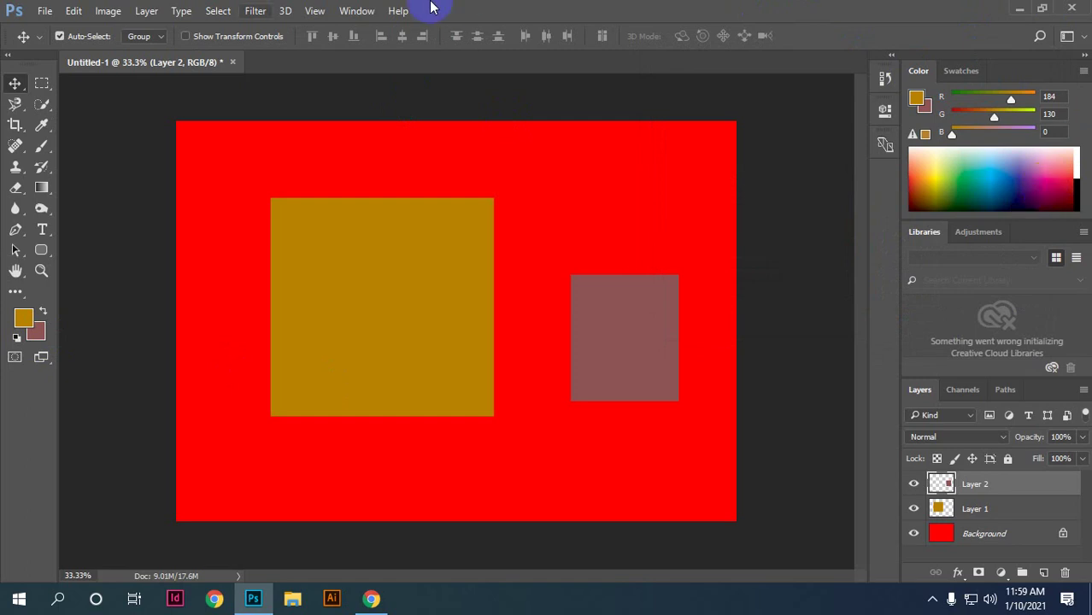
click(961, 71)
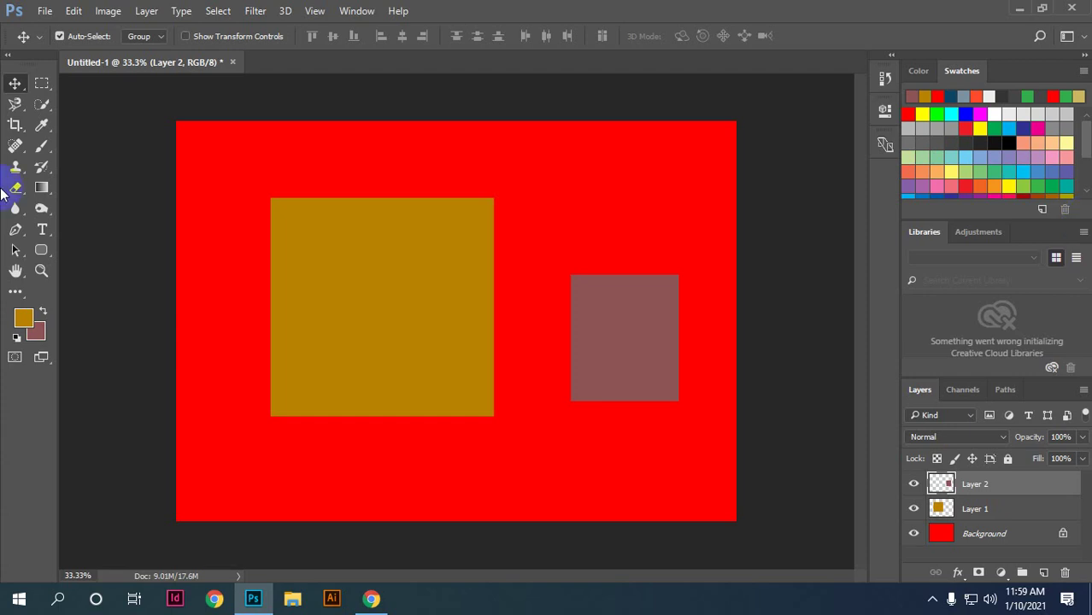
drag(251, 242, 268, 242)
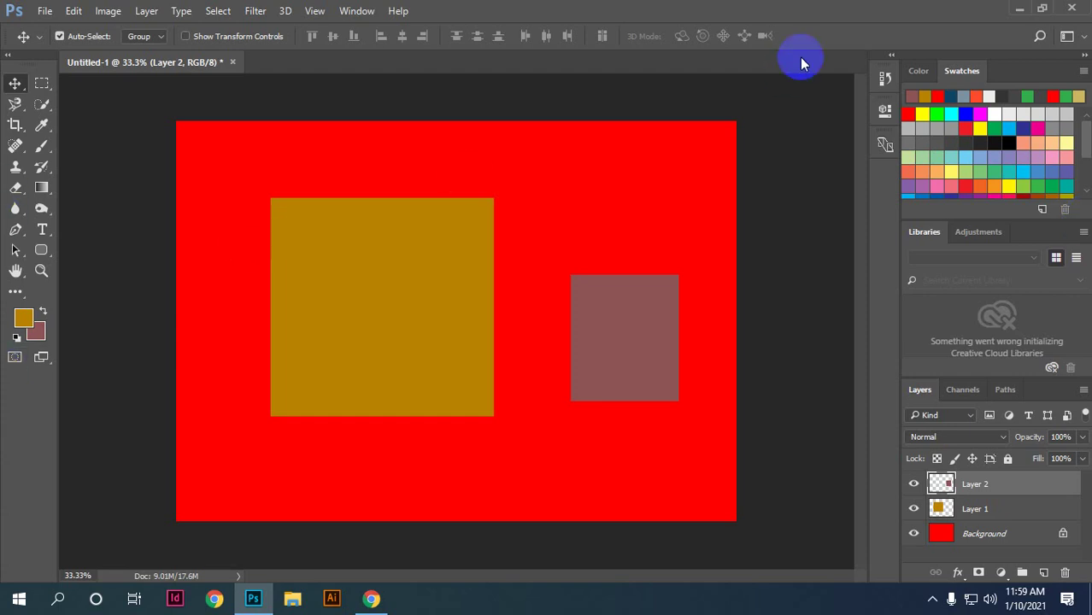
click(919, 72)
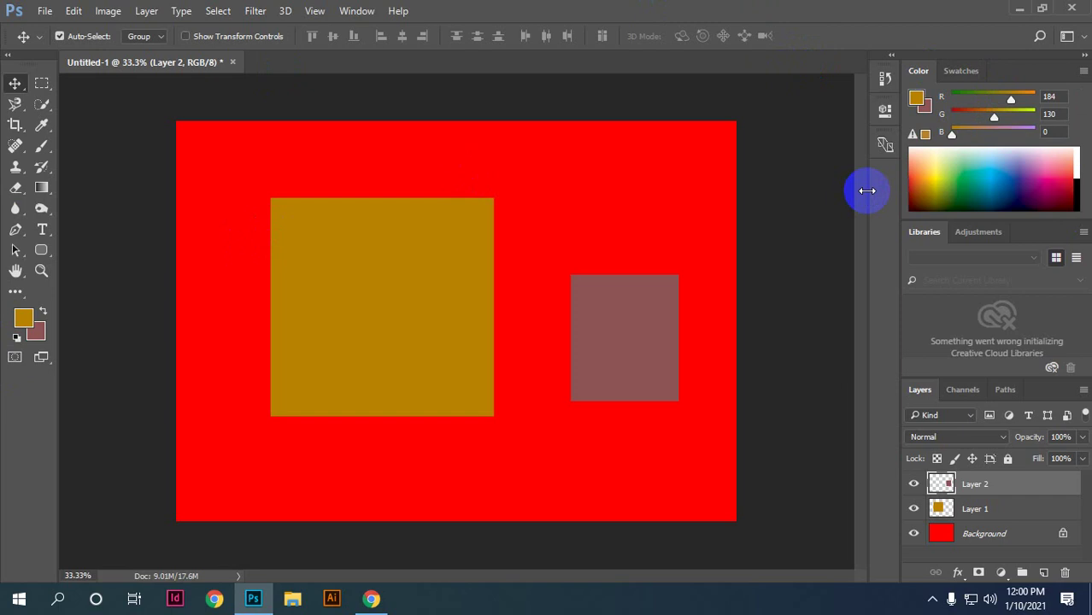
Step: Delete Layers 2 and 1 and fill the Background with white
key(Delete)
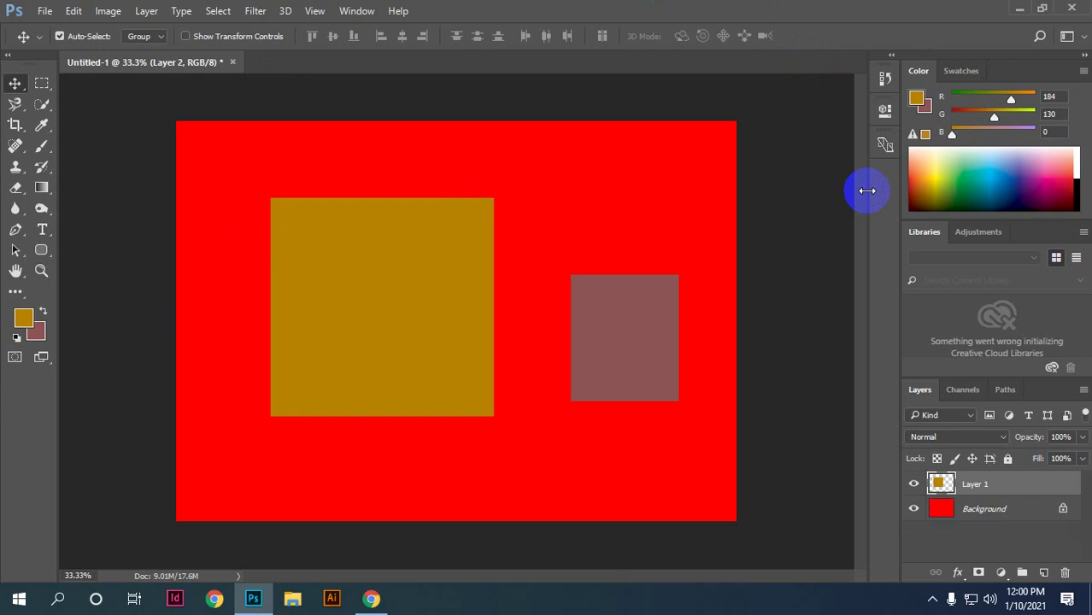
key(Delete)
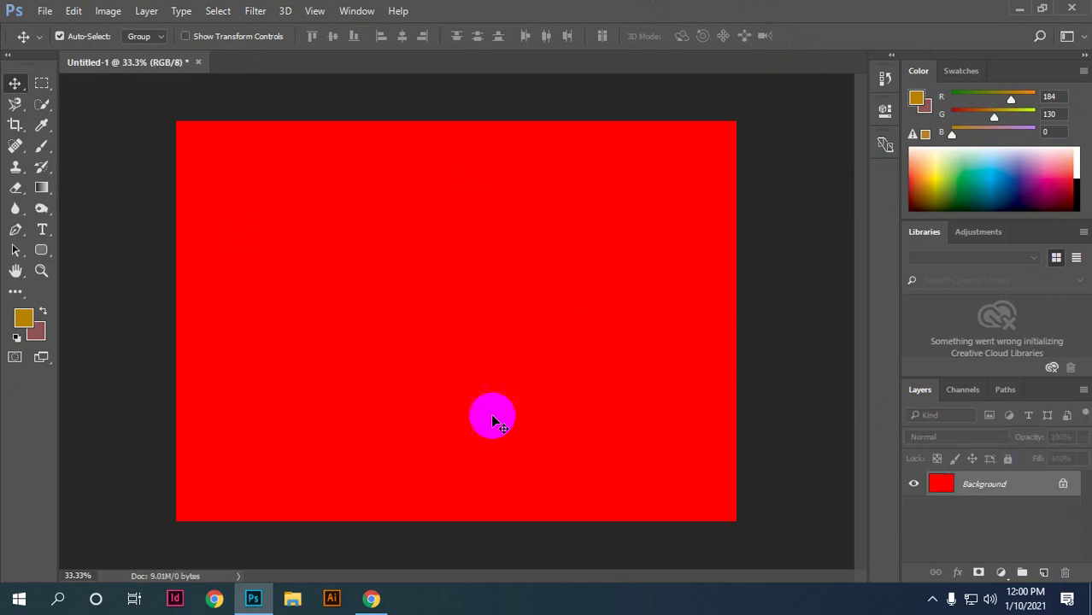
click(23, 318)
drag(723, 156, 646, 96)
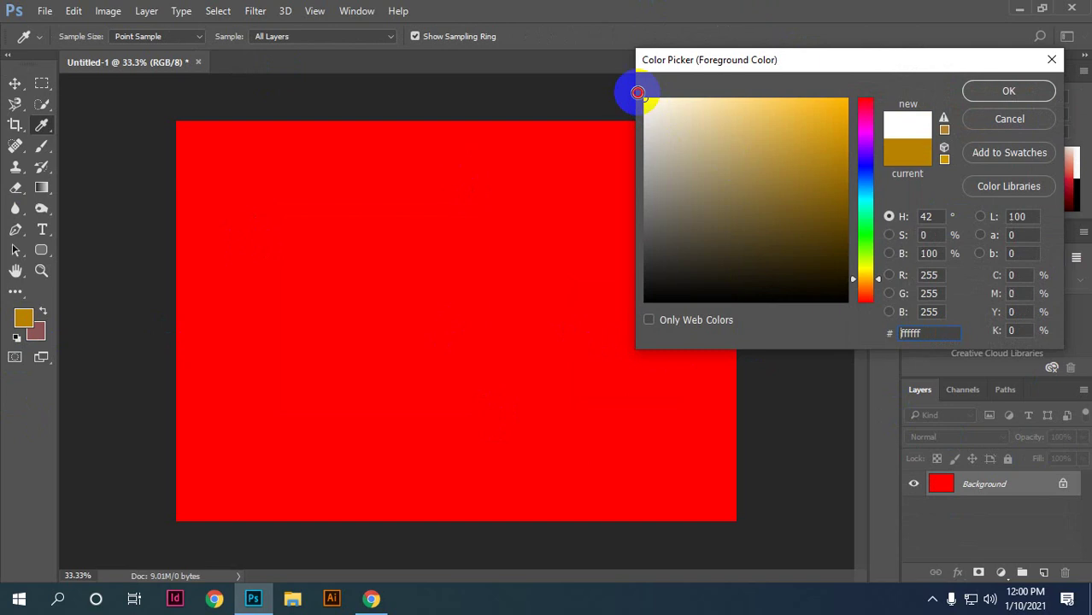
click(1046, 89)
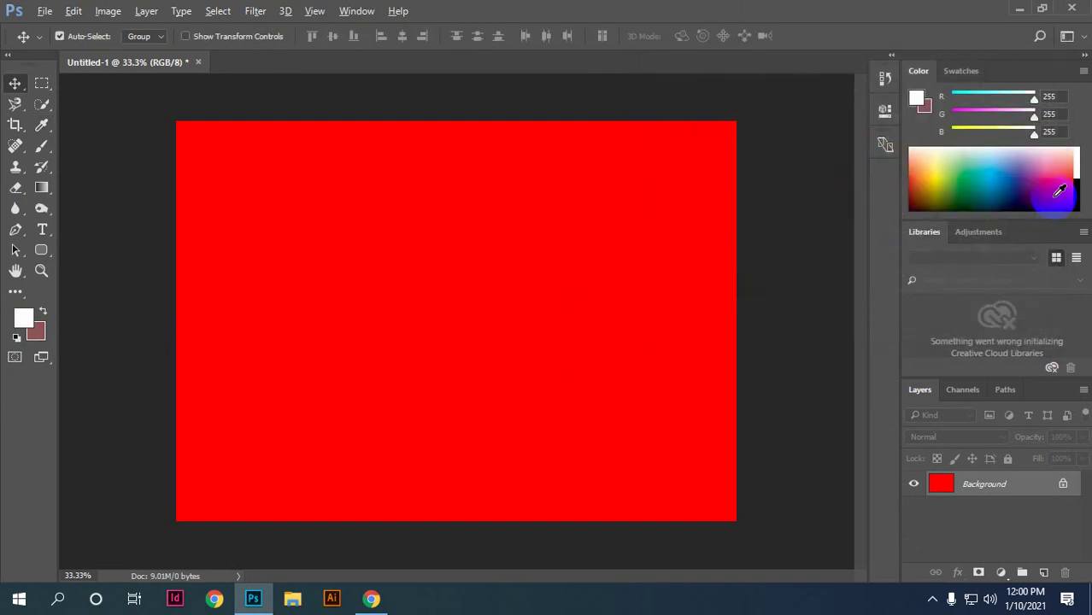
key(alt+BackSpace)
Step: Set the foreground colour to black 000000
click(34, 329)
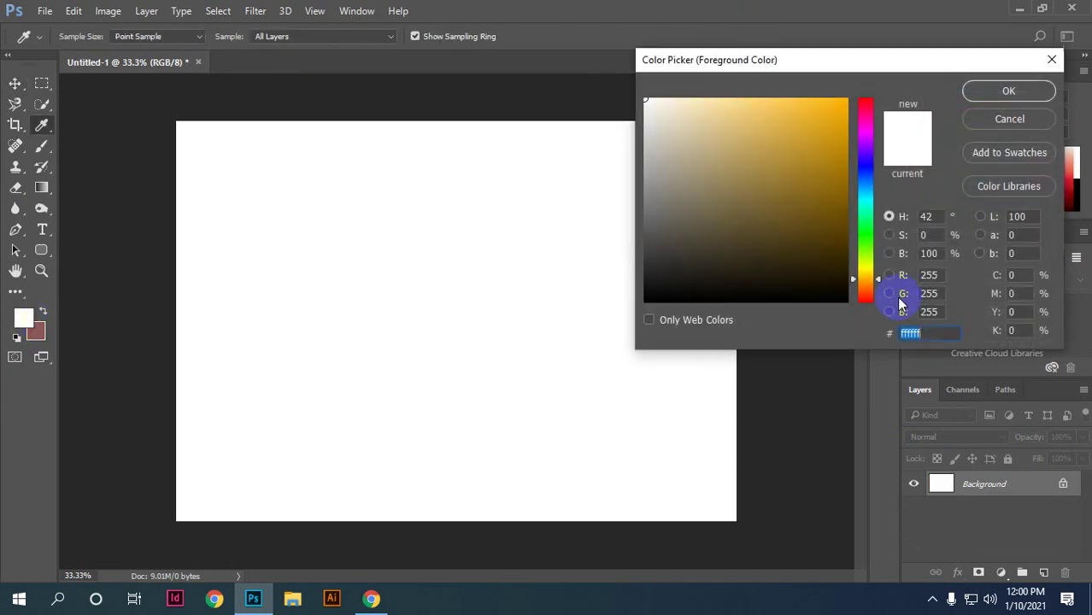
text(000000)
click(991, 91)
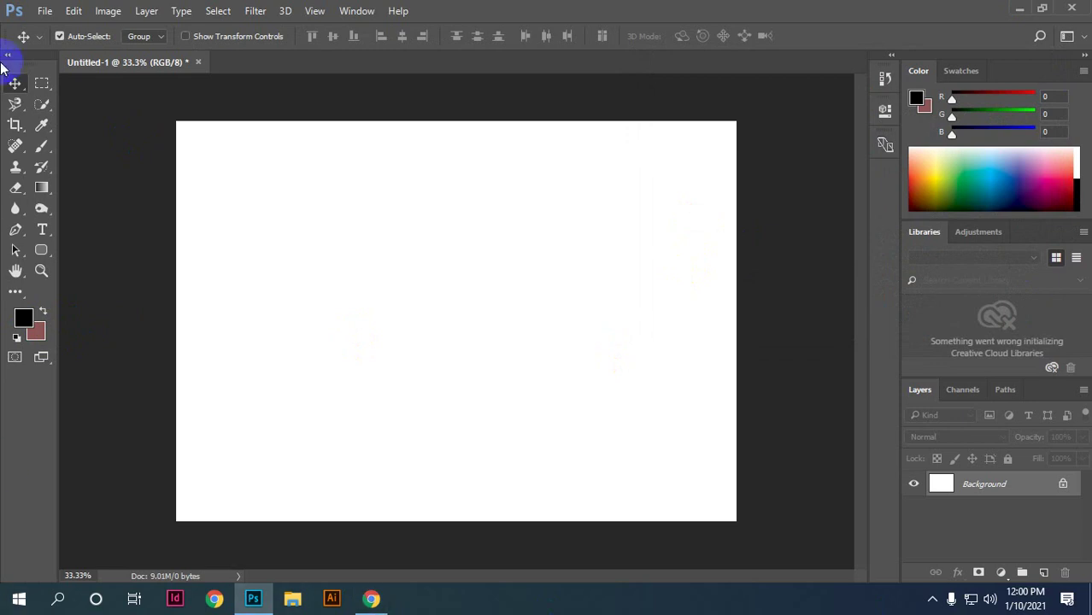
Step: Fill a rectangular square selection left of centre with black on the Background, then deselect
click(49, 89)
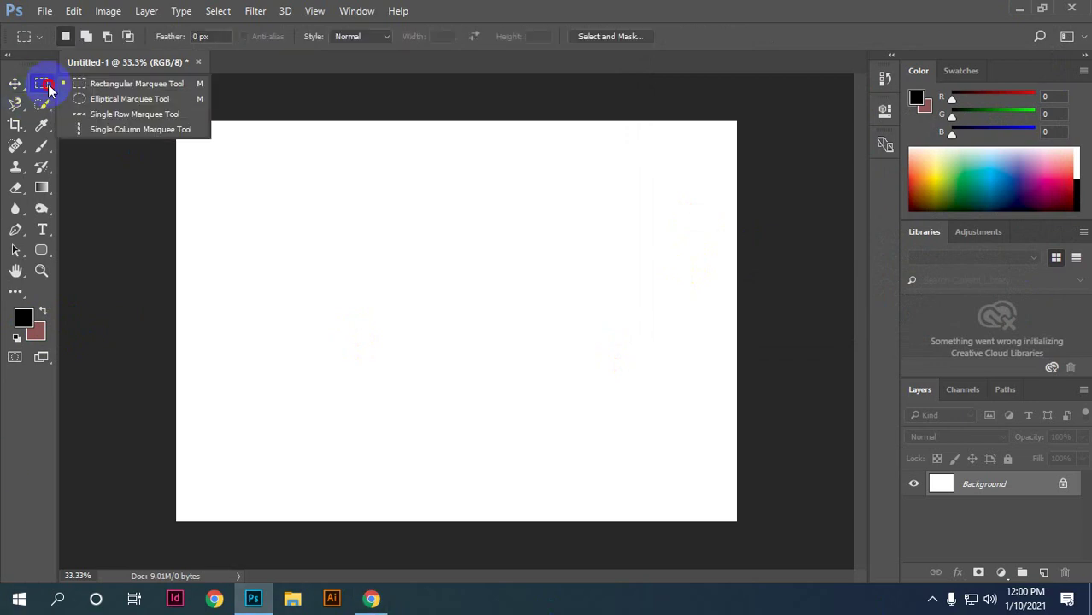
drag(49, 89, 118, 94)
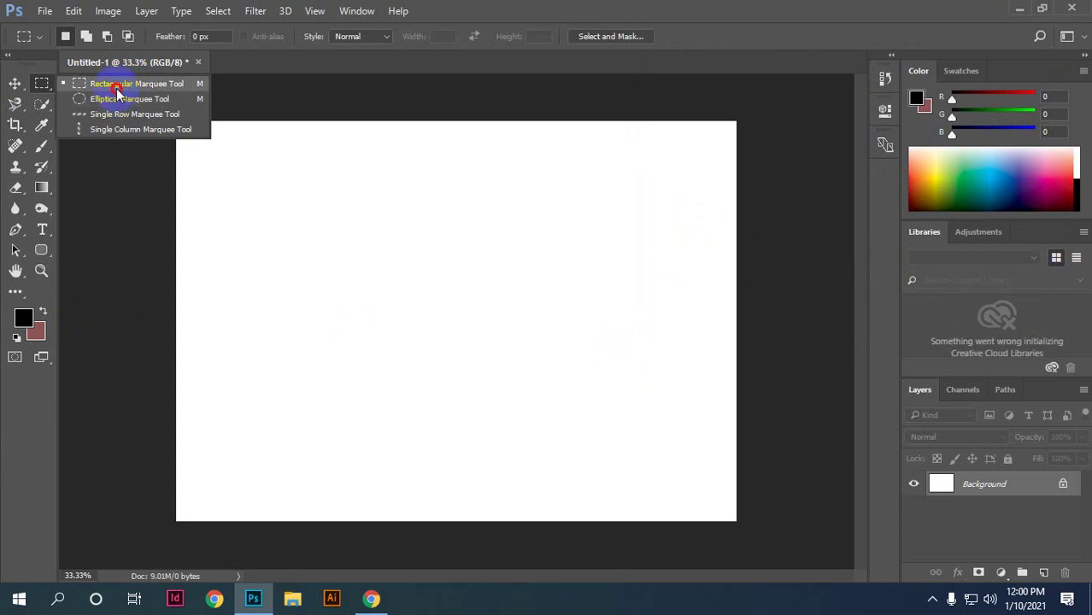
mouse_move(280, 192)
mouse_down()
mouse_move(420, 369)
mouse_move(437, 337)
mouse_move(474, 376)
mouse_up()
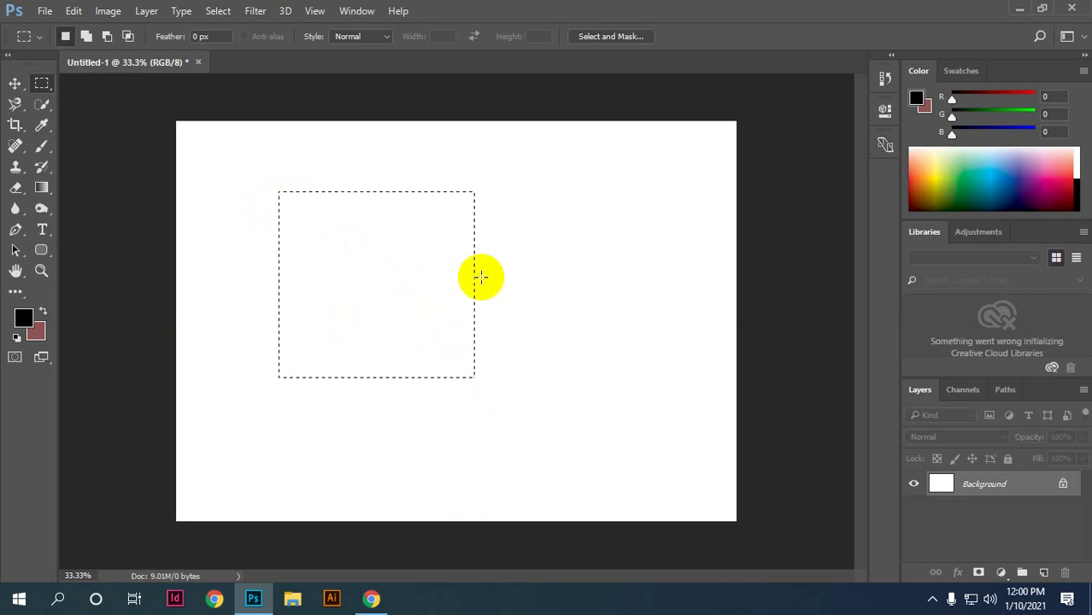
key(alt+BackSpace)
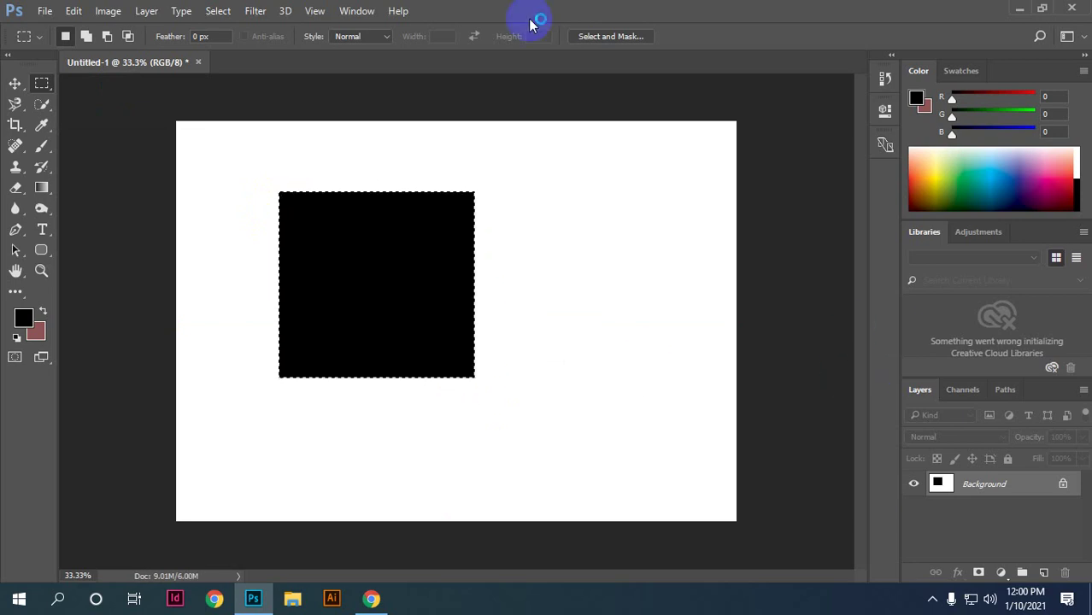
click(480, 246)
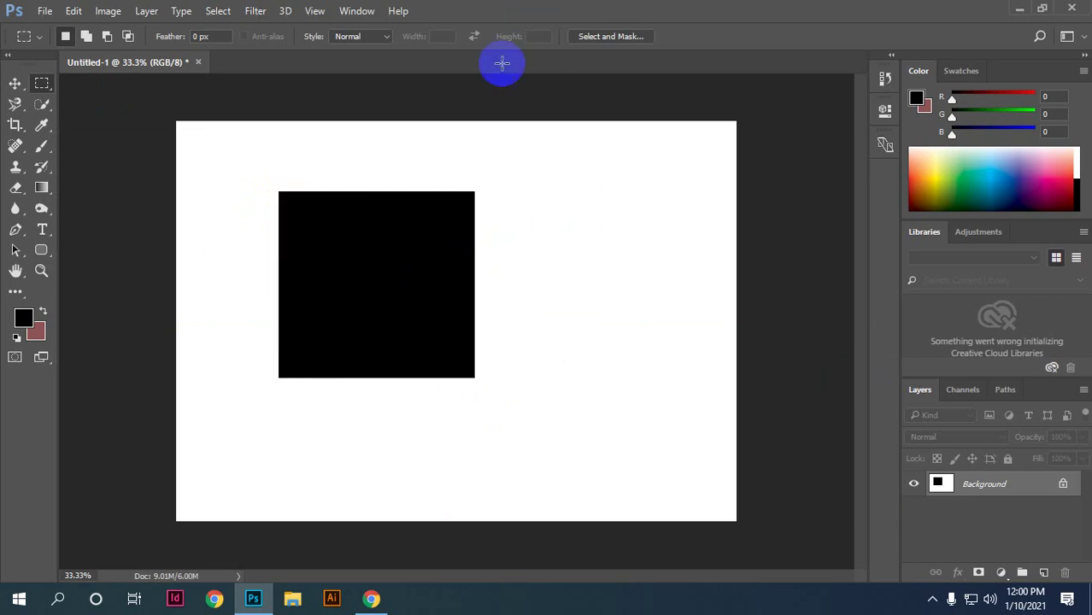
click(500, 248)
Step: Drag several practice rectangular selections around the black square, clearing some between
drag(261, 151, 524, 349)
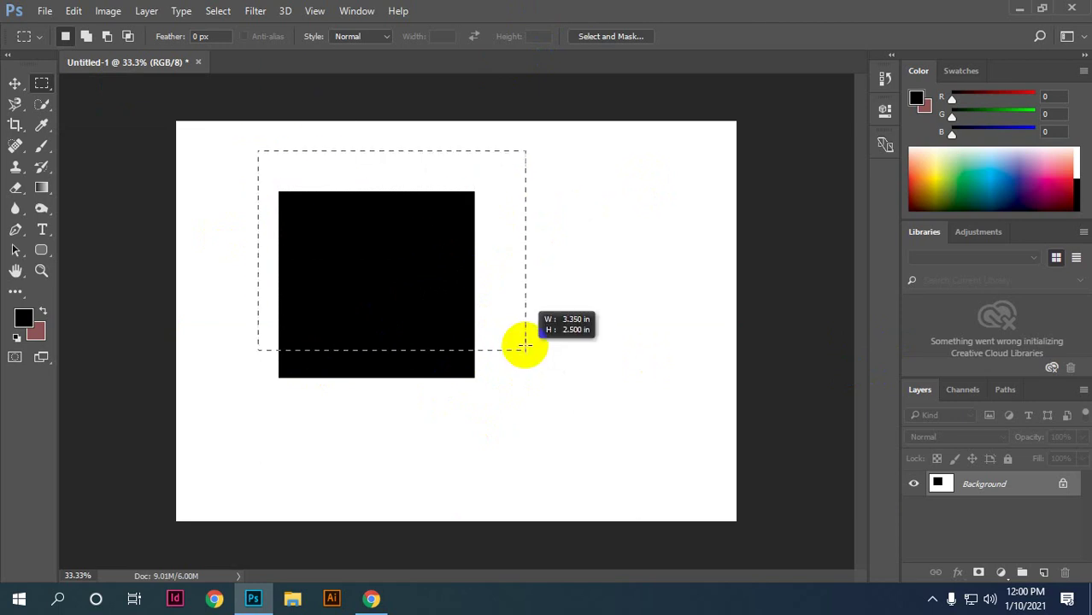
drag(350, 160, 523, 234)
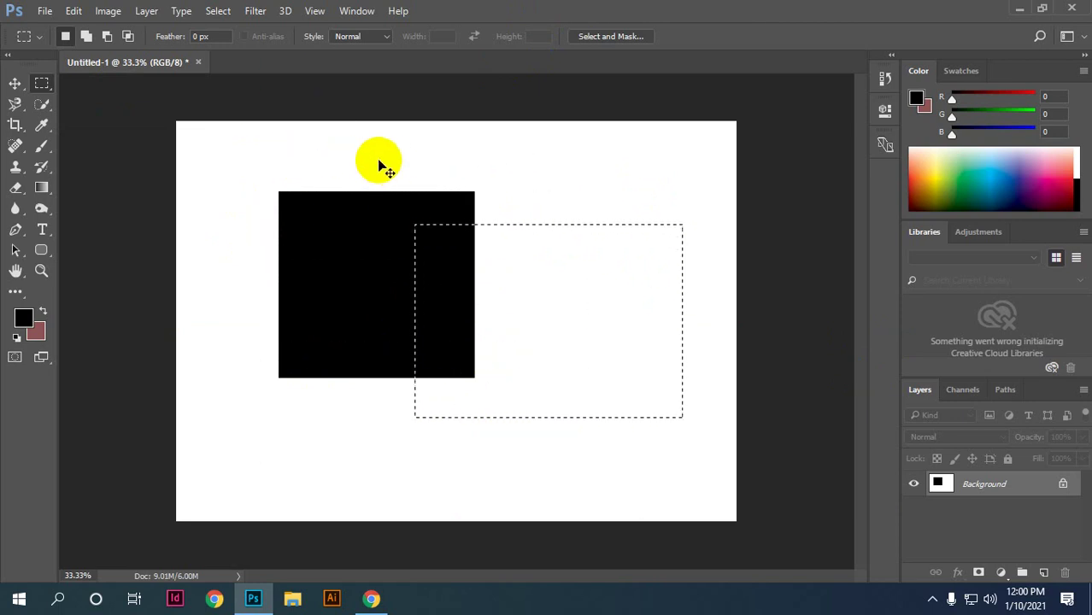
click(261, 147)
drag(290, 157, 546, 177)
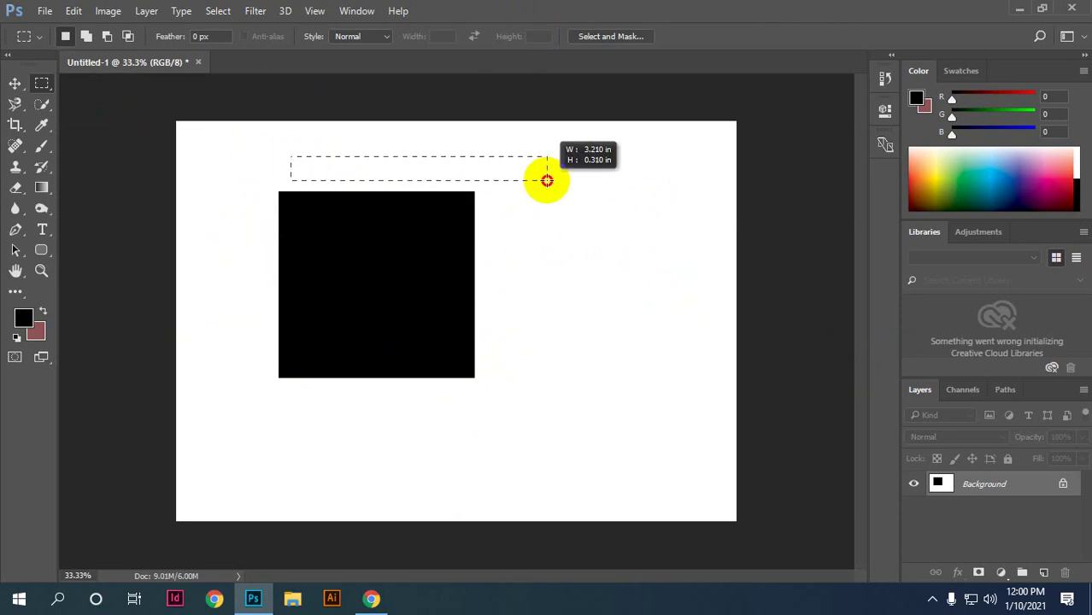
mouse_move(586, 134)
mouse_down()
mouse_move(636, 208)
mouse_move(695, 374)
mouse_up()
drag(506, 215, 538, 353)
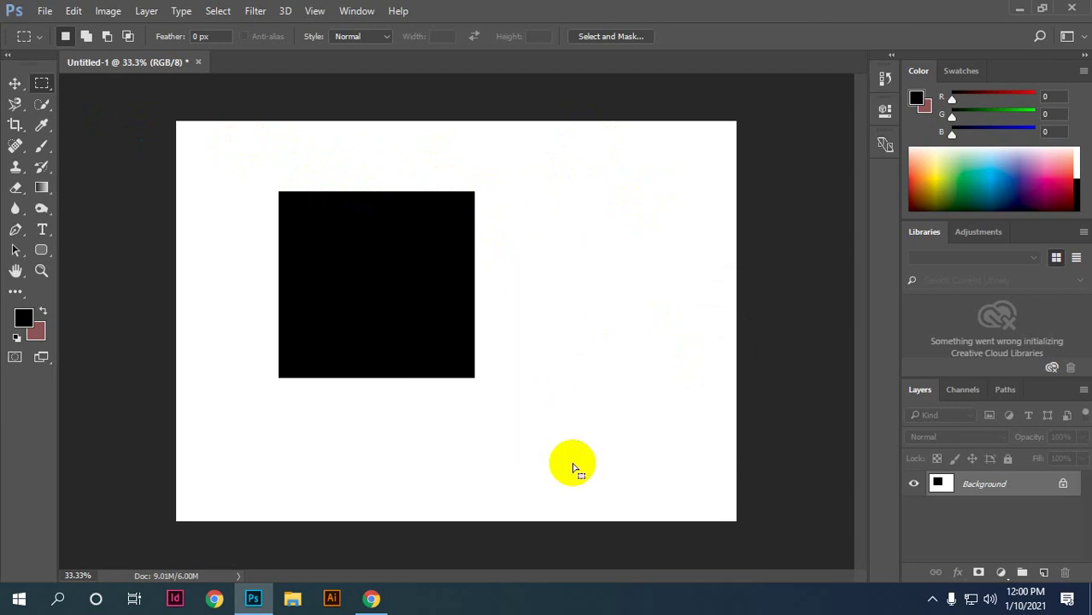
mouse_move(228, 400)
mouse_down()
mouse_move(377, 472)
mouse_move(682, 452)
mouse_up()
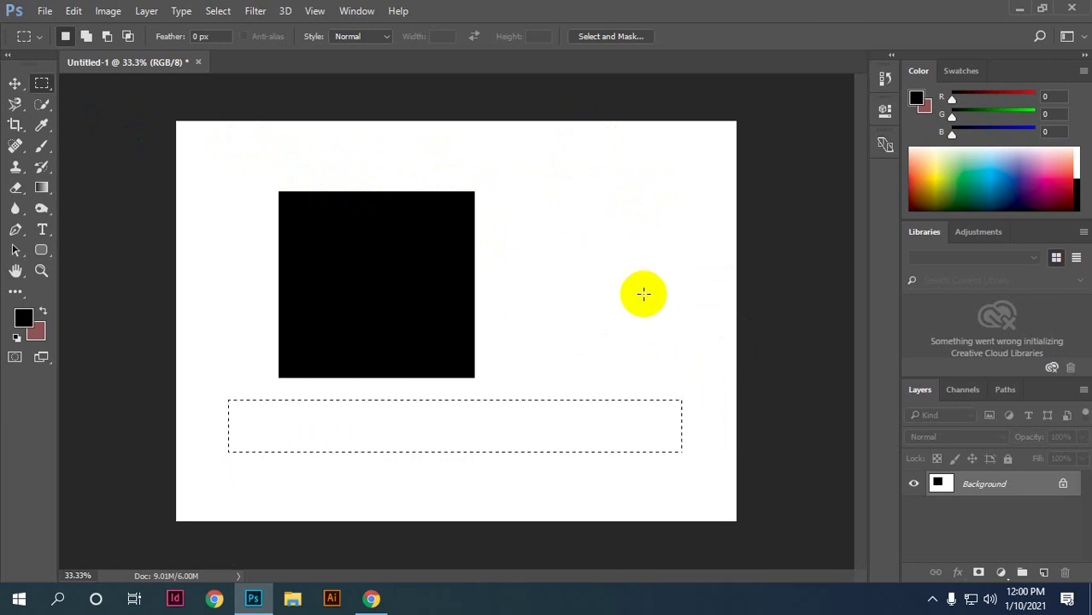
drag(546, 154, 623, 417)
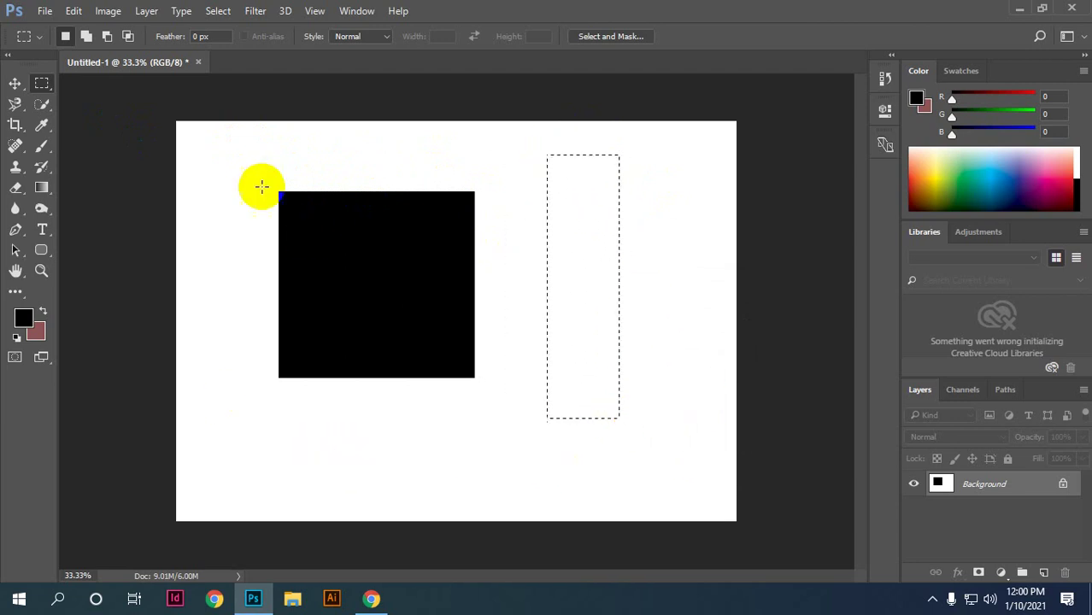
mouse_move(224, 146)
mouse_down()
mouse_move(457, 236)
mouse_move(592, 241)
mouse_up()
click(372, 297)
Step: Practise more strip and band selections beside and above the square, then clear them
drag(222, 269, 346, 484)
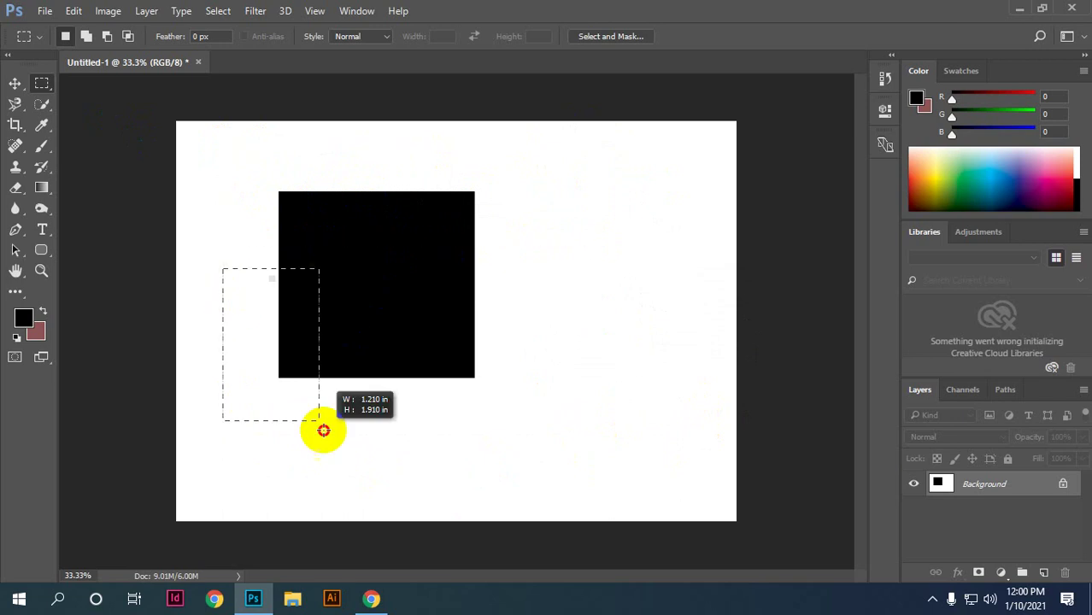
drag(270, 126, 634, 218)
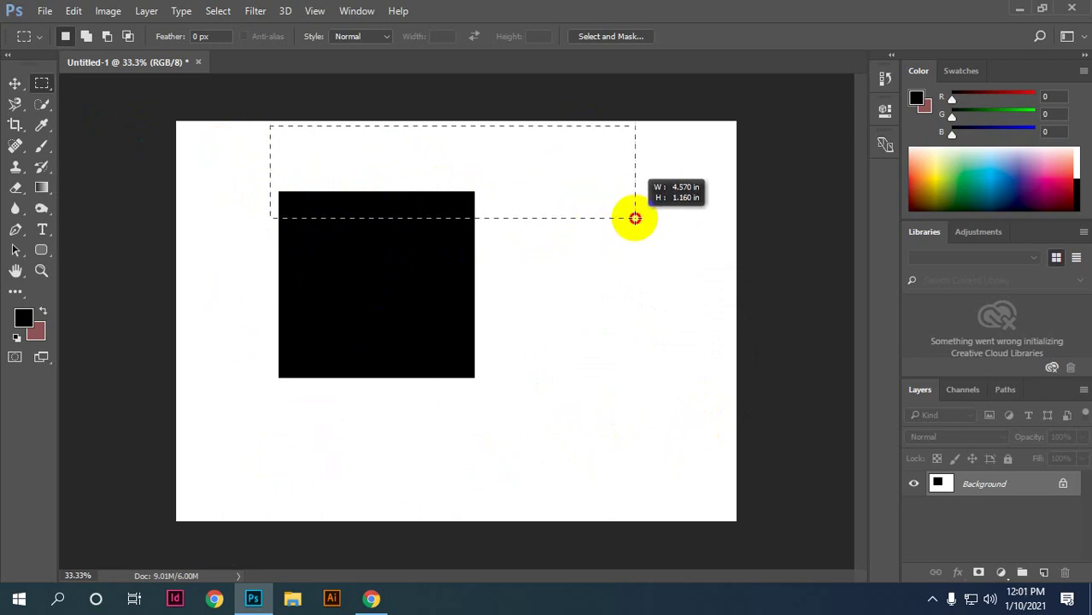
drag(214, 190, 262, 517)
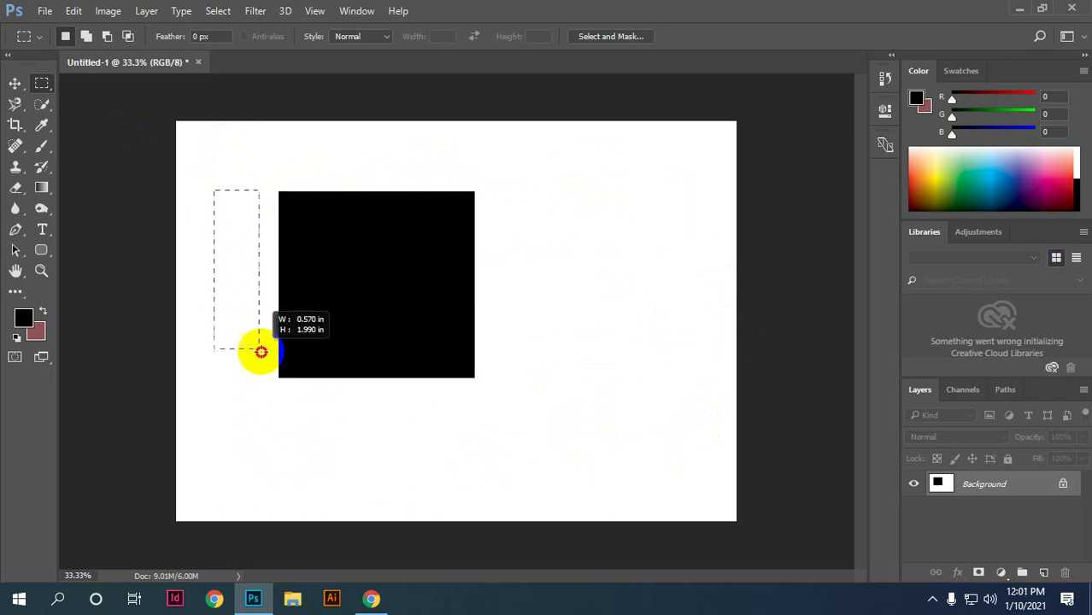
drag(221, 124, 619, 183)
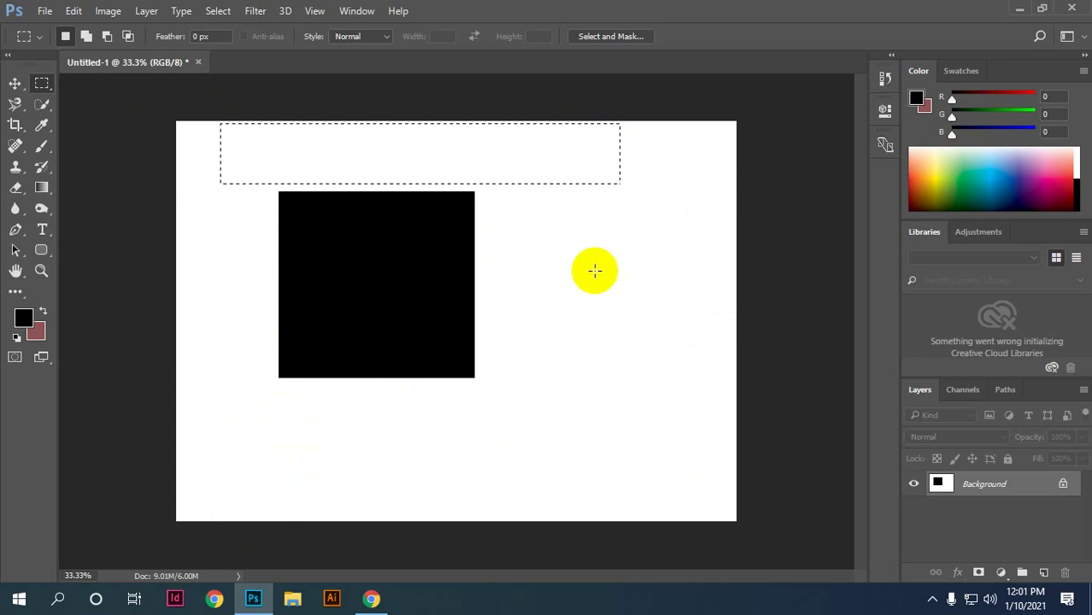
drag(460, 221, 669, 423)
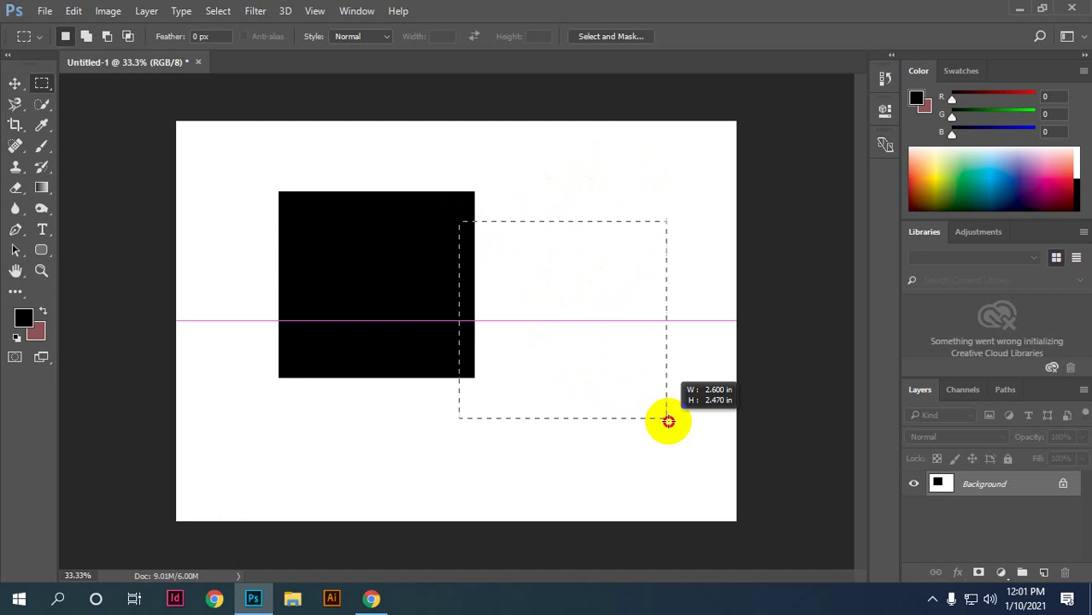
click(644, 325)
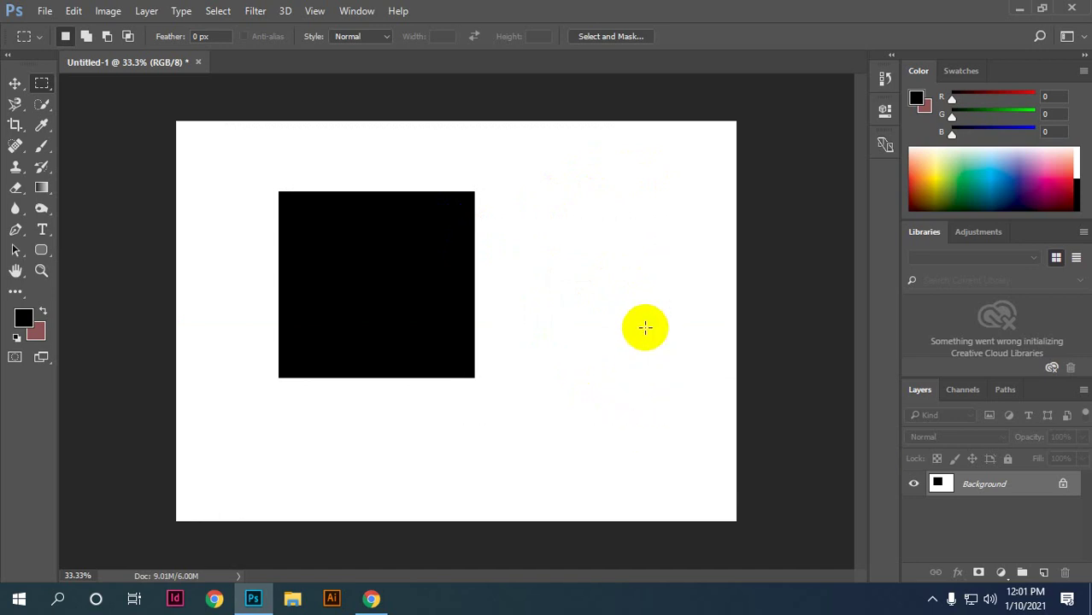
click(737, 375)
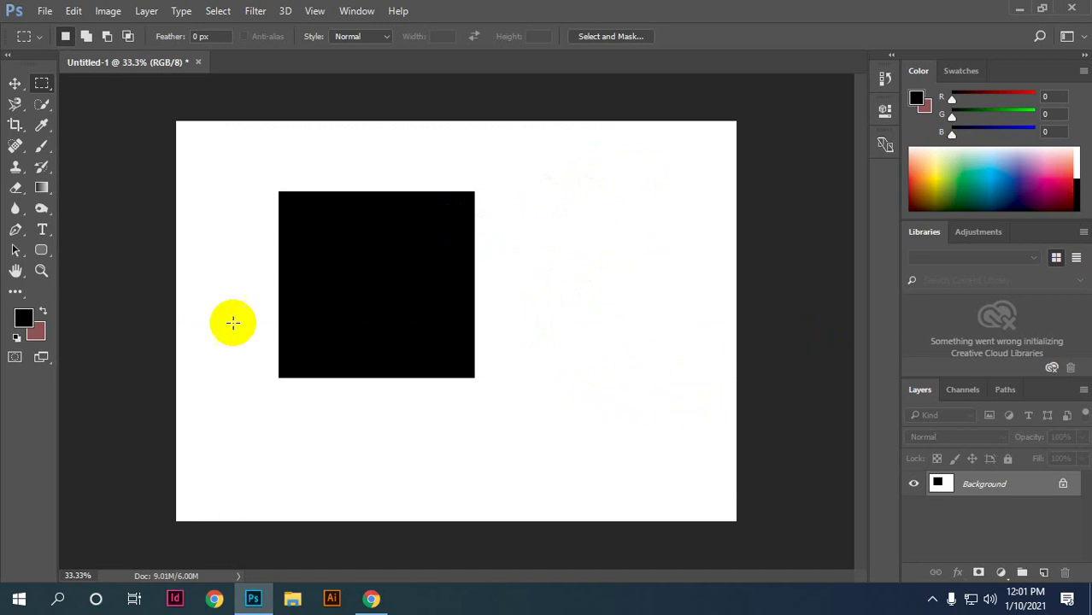
click(607, 541)
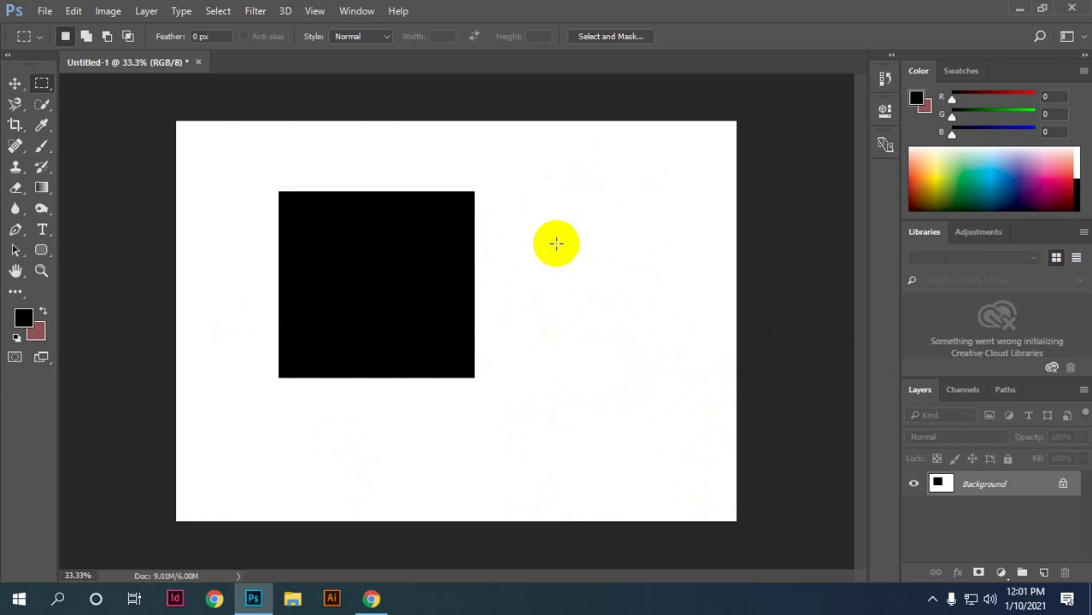
Step: Draw a square selection right of the black square, resizing it until it fits
drag(545, 213, 664, 332)
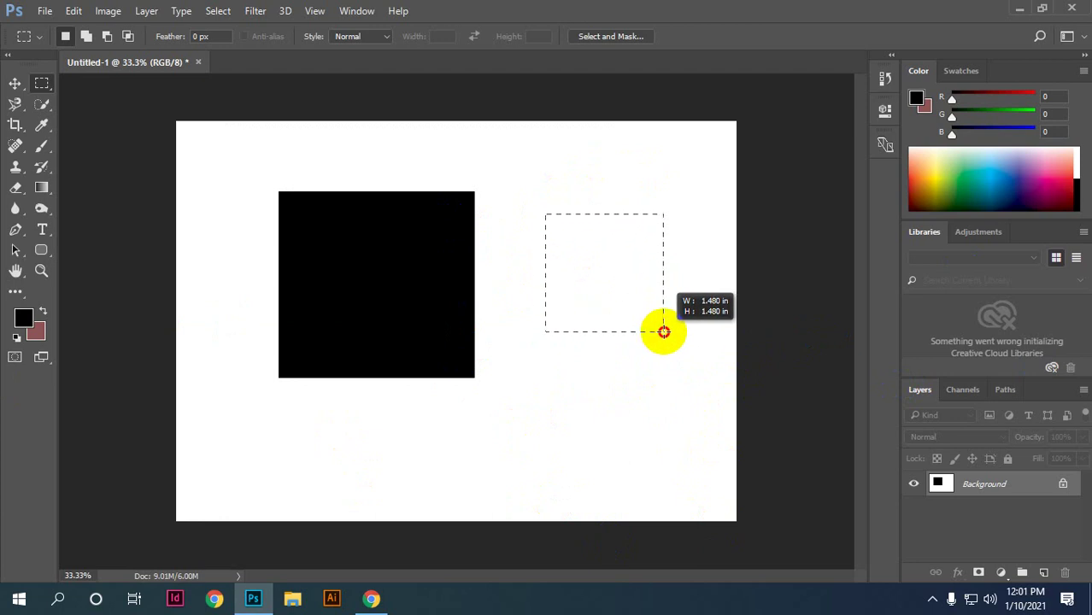
drag(664, 332, 665, 334)
drag(694, 366, 645, 311)
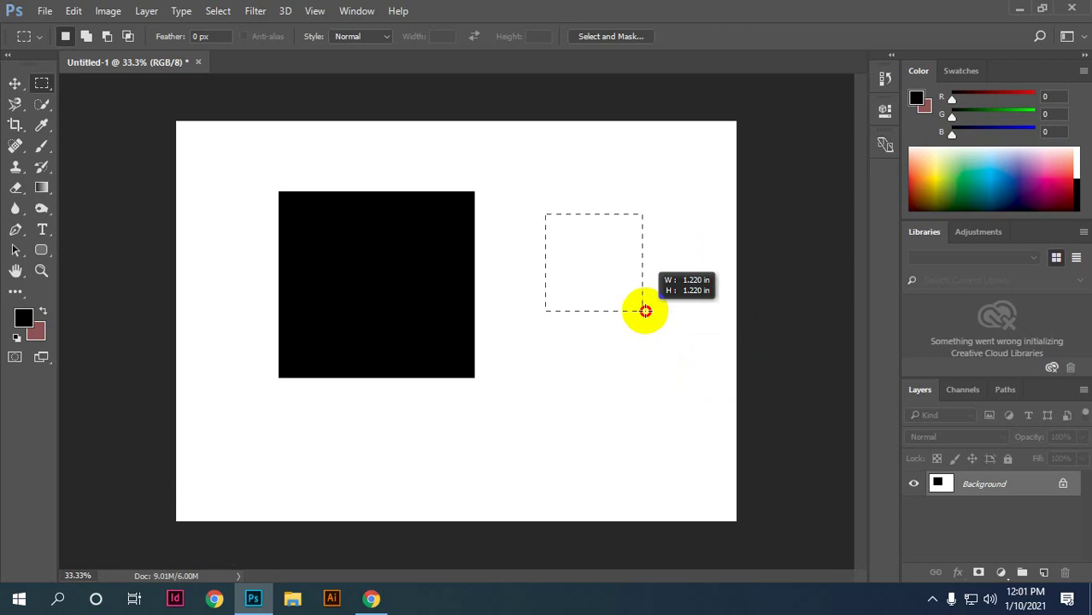
drag(645, 311, 700, 408)
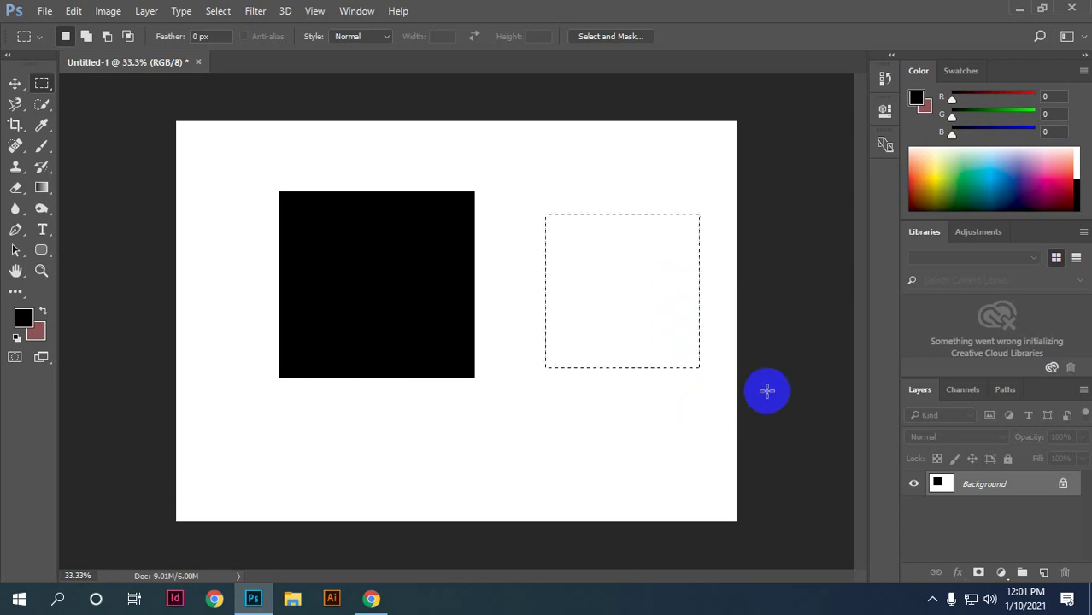
click(572, 283)
mouse_move(498, 182)
mouse_down()
mouse_move(590, 268)
mouse_move(687, 286)
mouse_move(661, 299)
mouse_move(658, 341)
mouse_move(663, 327)
mouse_move(685, 380)
mouse_move(695, 371)
mouse_move(679, 360)
mouse_up()
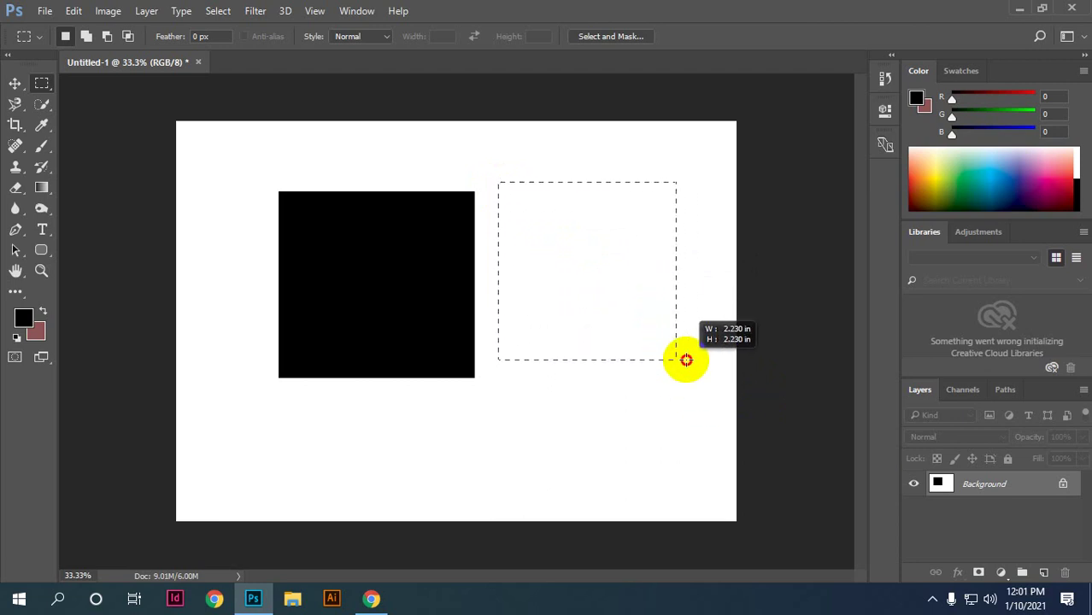
Step: Clear the square selection, keep the marquee Style on Normal, and show the marquee shape flyout
click(770, 323)
right_click(43, 85)
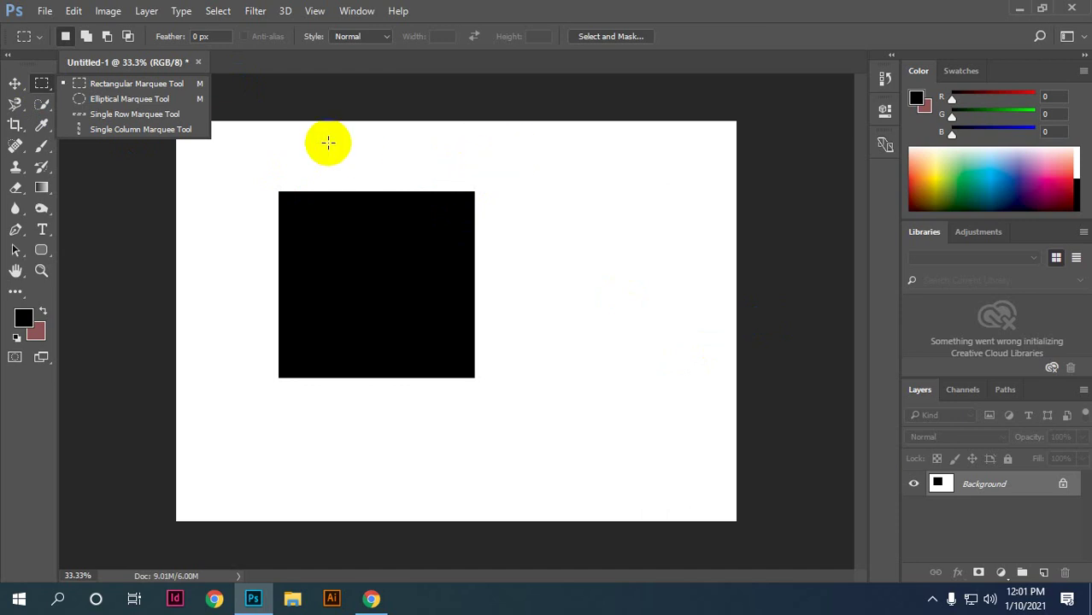
click(295, 138)
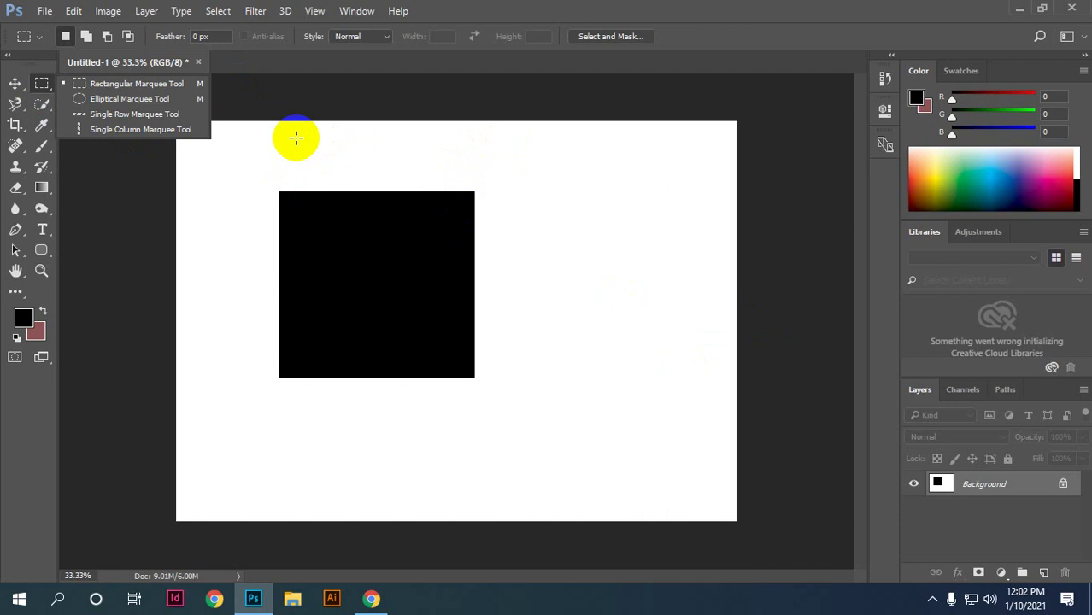
click(351, 35)
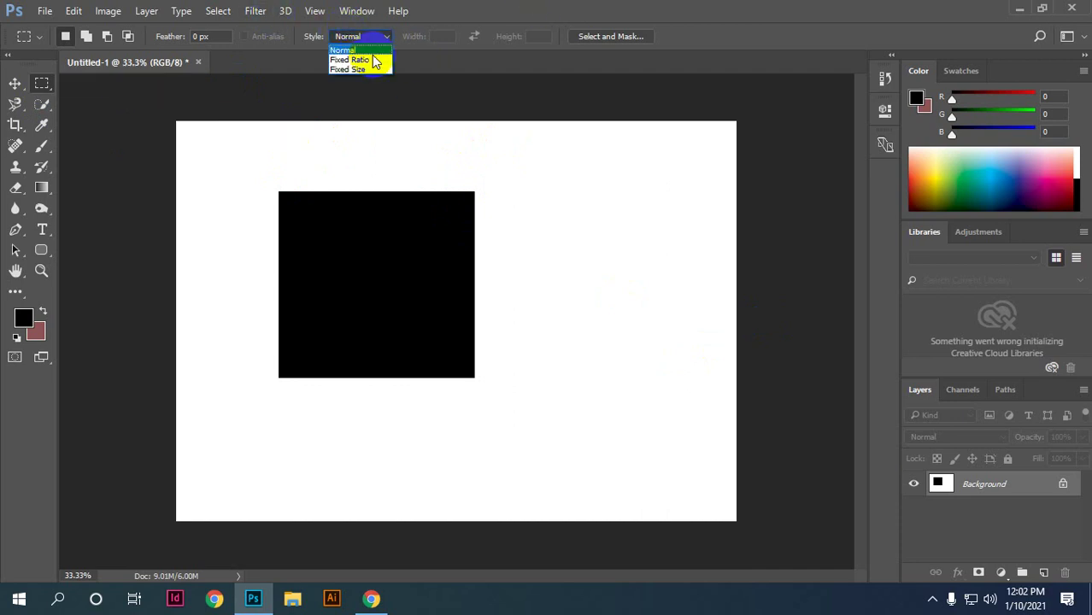
click(495, 9)
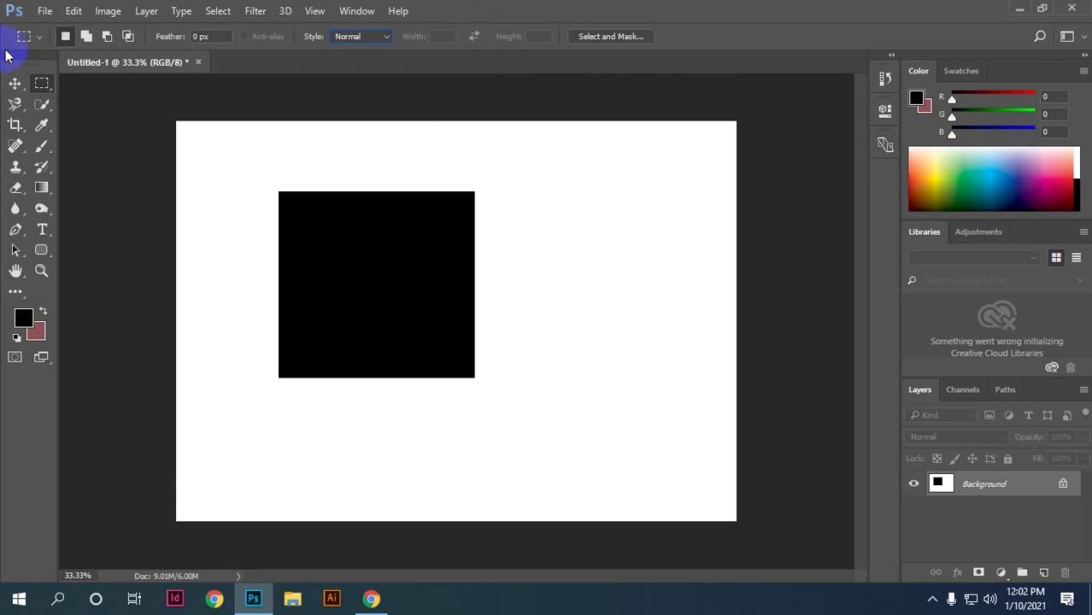
right_click(42, 83)
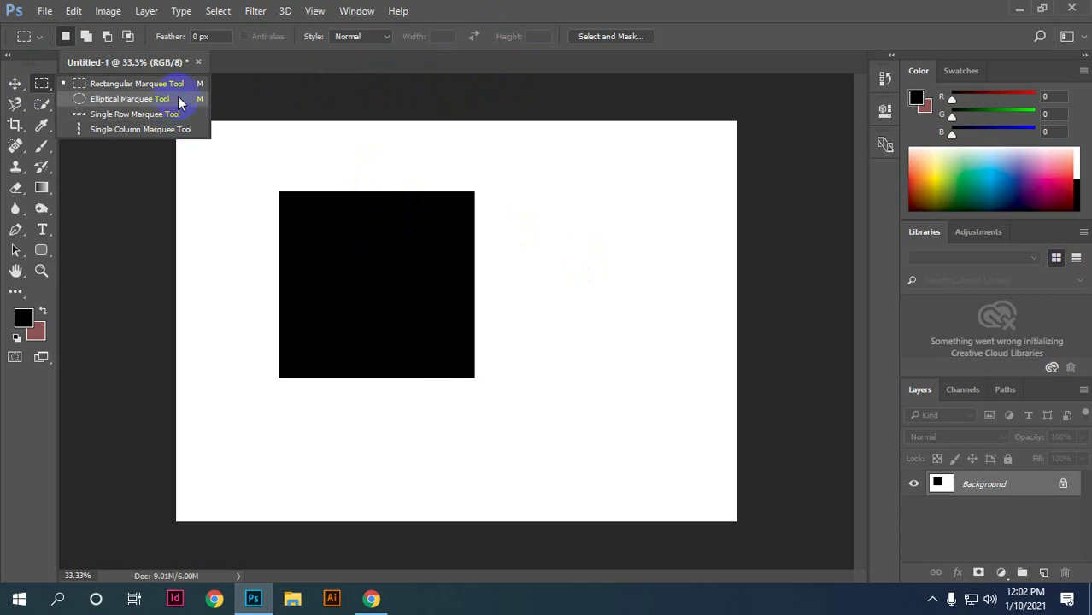
Step: Draw several practice oval selections over the black square with the Elliptical Marquee
click(128, 99)
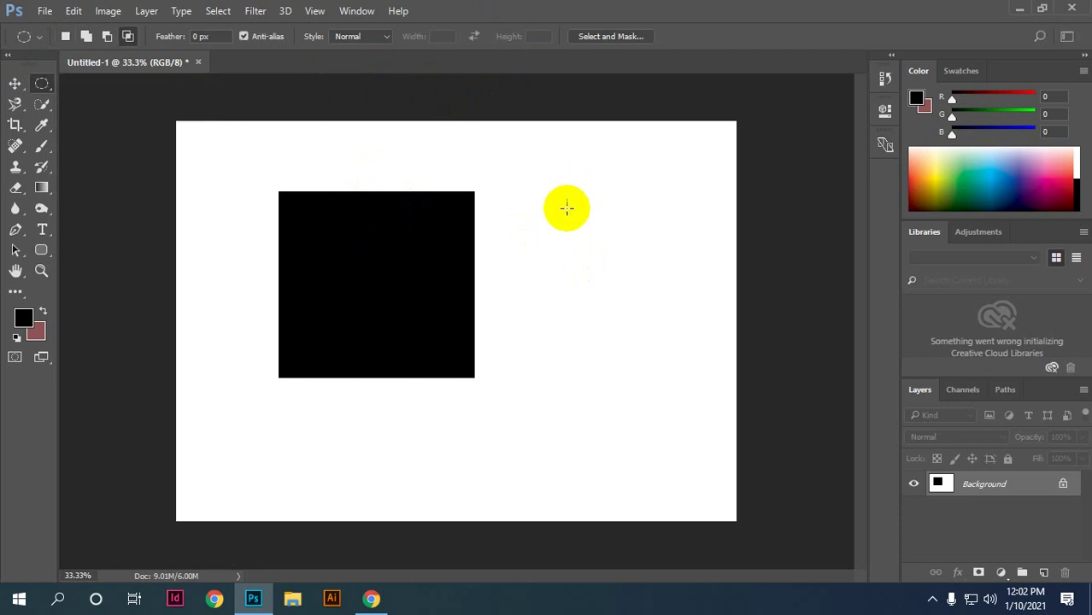
drag(251, 165, 623, 248)
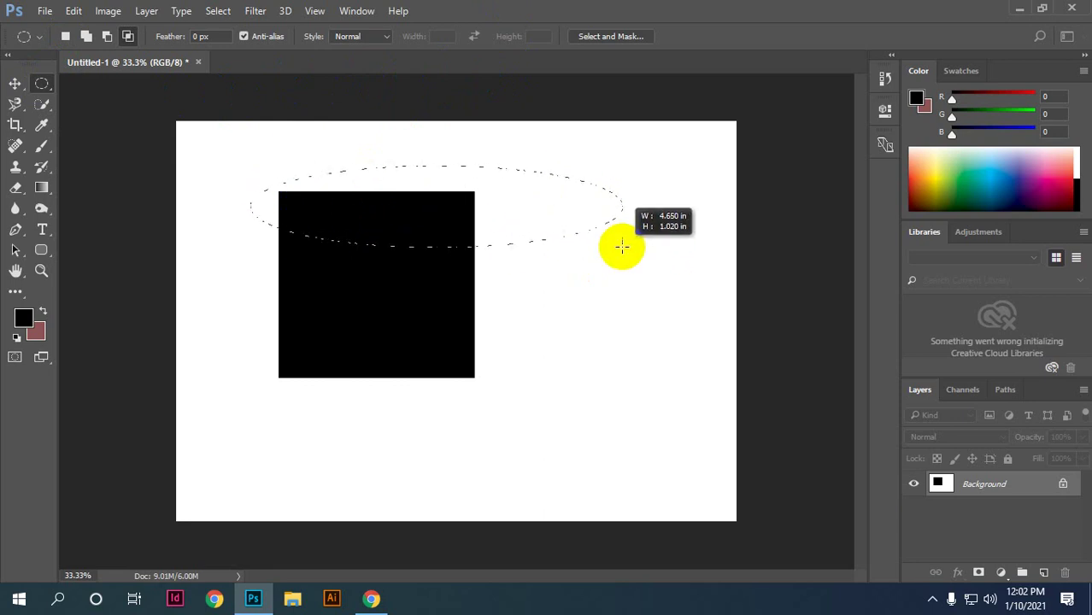
click(65, 35)
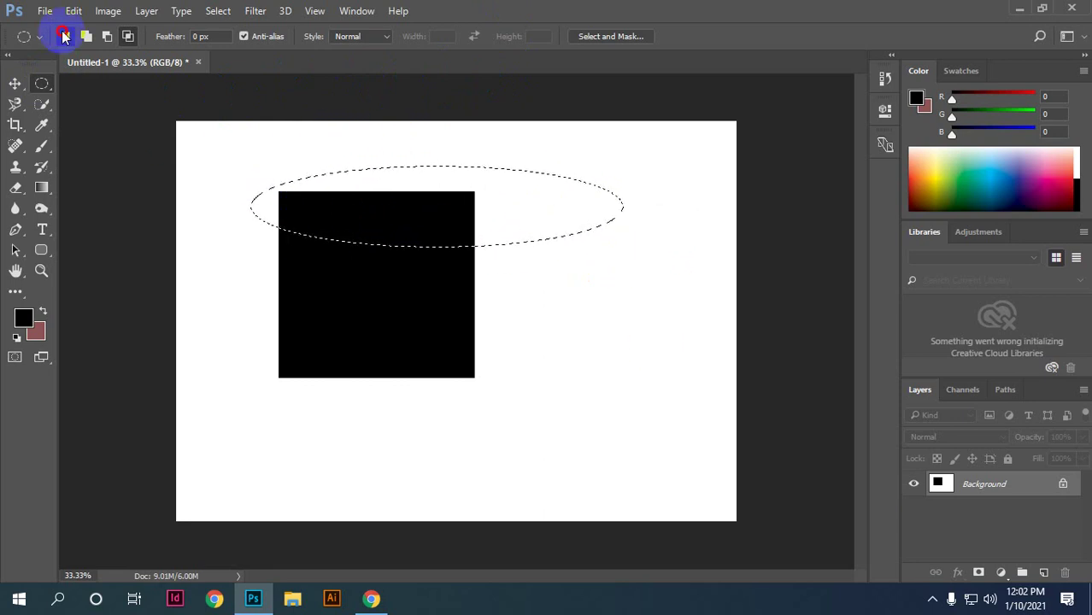
click(268, 142)
drag(268, 142, 420, 443)
drag(655, 178, 252, 385)
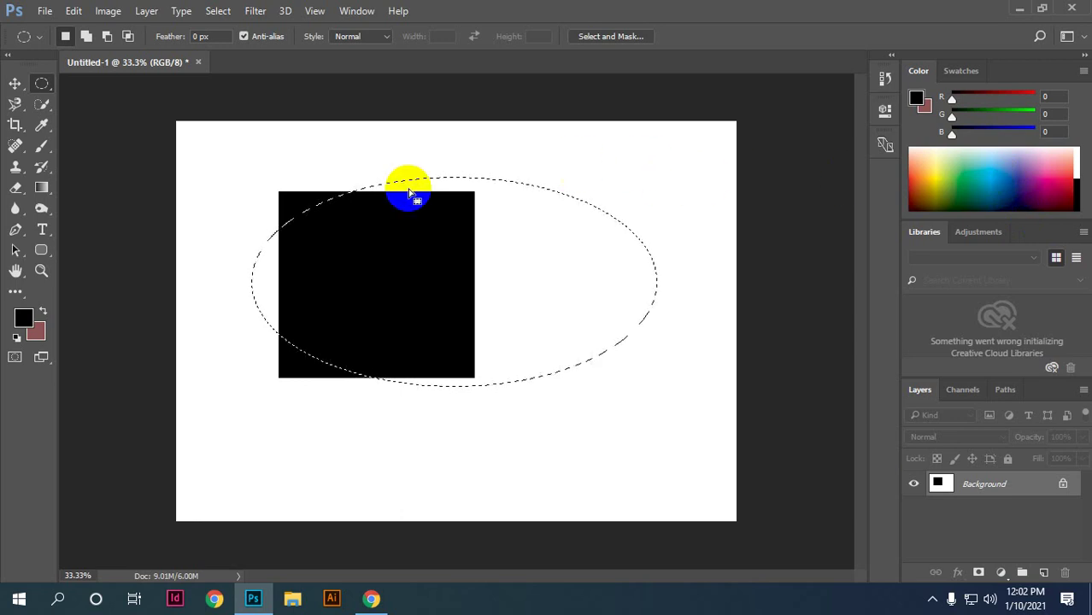
drag(271, 142, 629, 270)
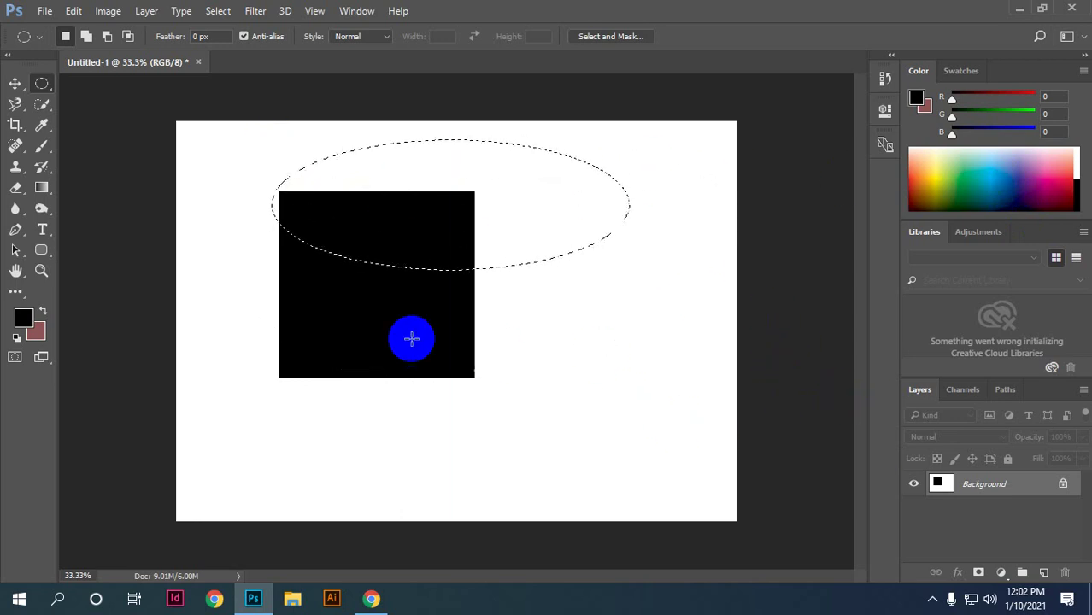
mouse_move(365, 292)
mouse_down()
mouse_move(586, 505)
mouse_move(590, 483)
mouse_up()
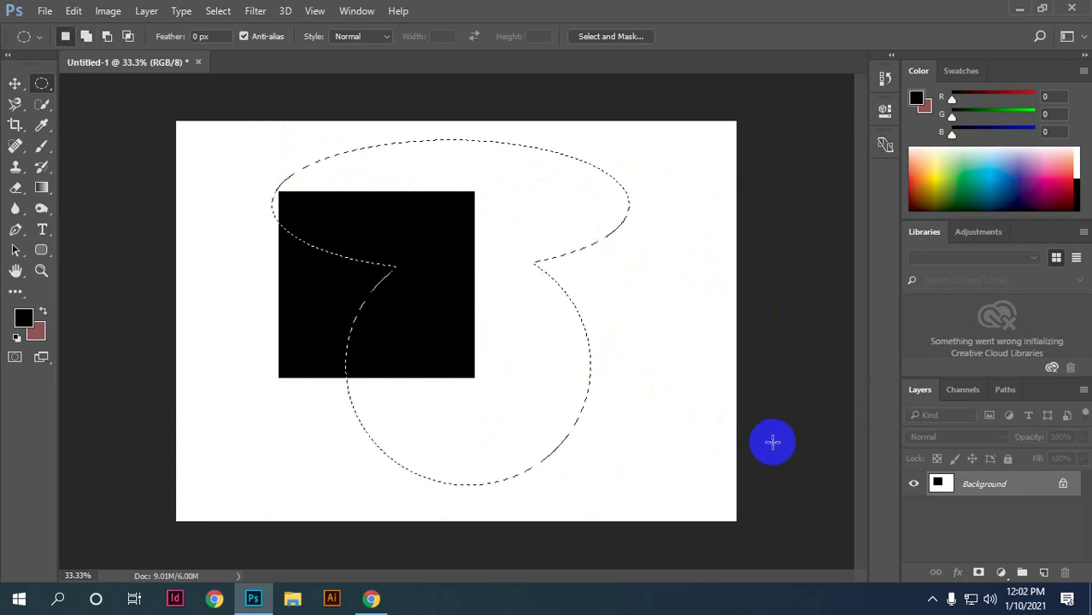
Step: Clear the ovals, draw an enlarged circular selection right of the square, and show marquee shapes
click(541, 284)
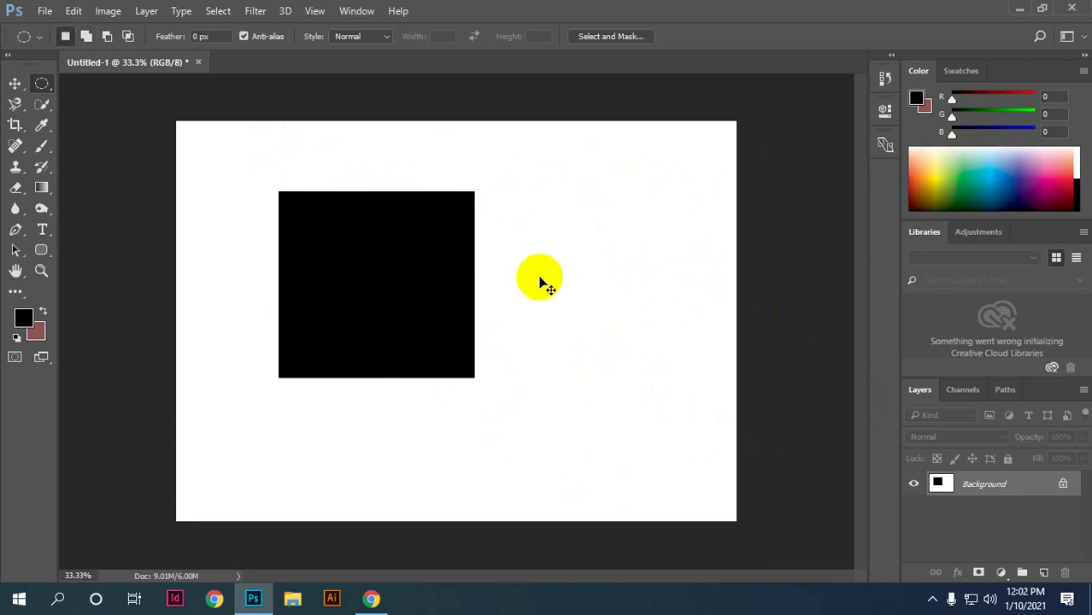
drag(502, 189, 660, 366)
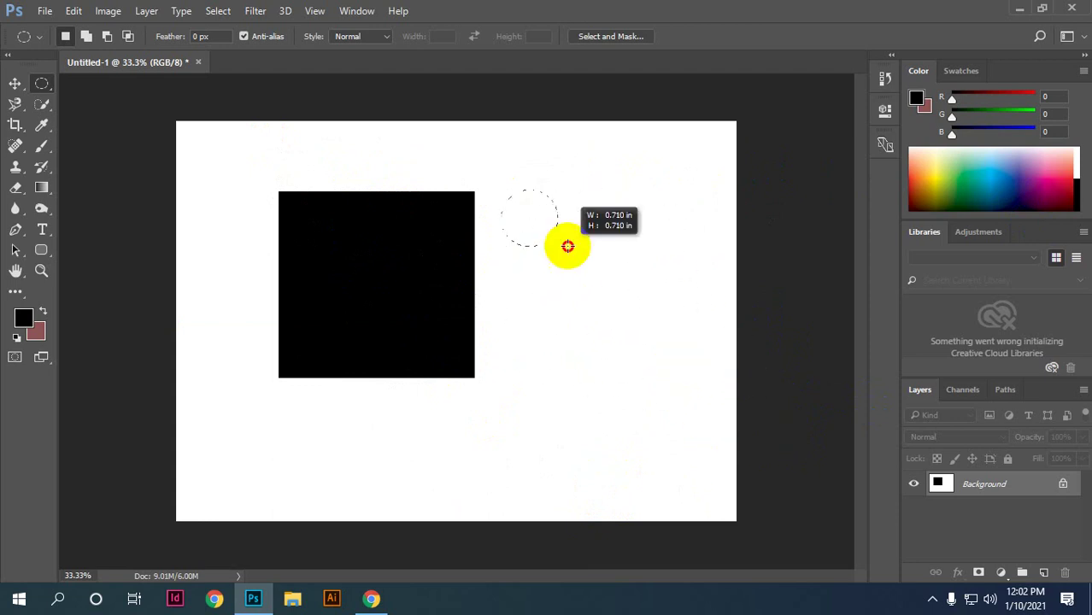
mouse_move(659, 367)
mouse_down()
mouse_move(676, 381)
mouse_move(675, 398)
mouse_up()
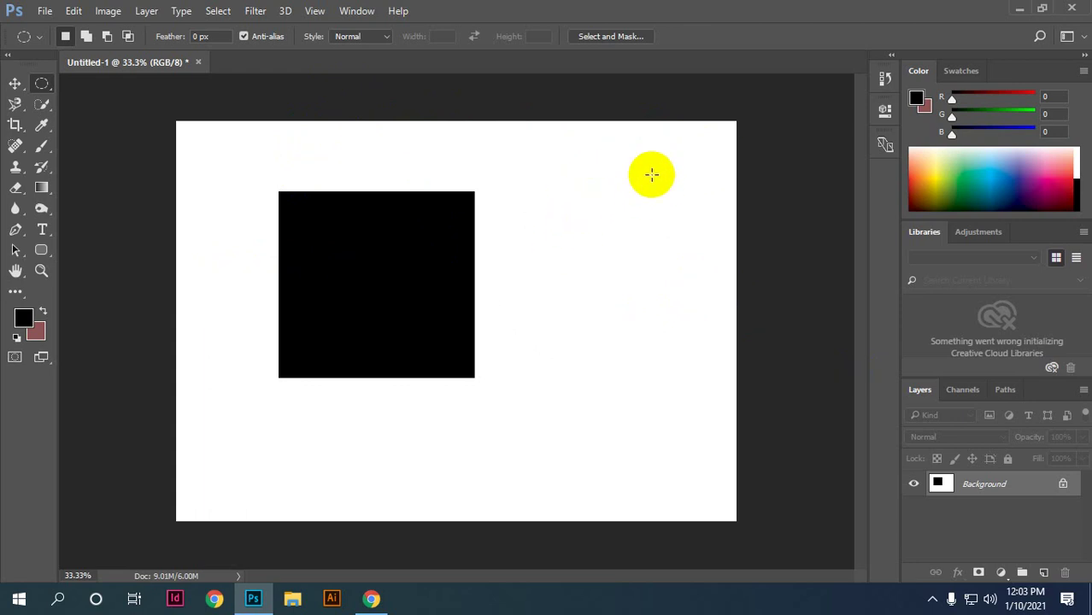
right_click(46, 83)
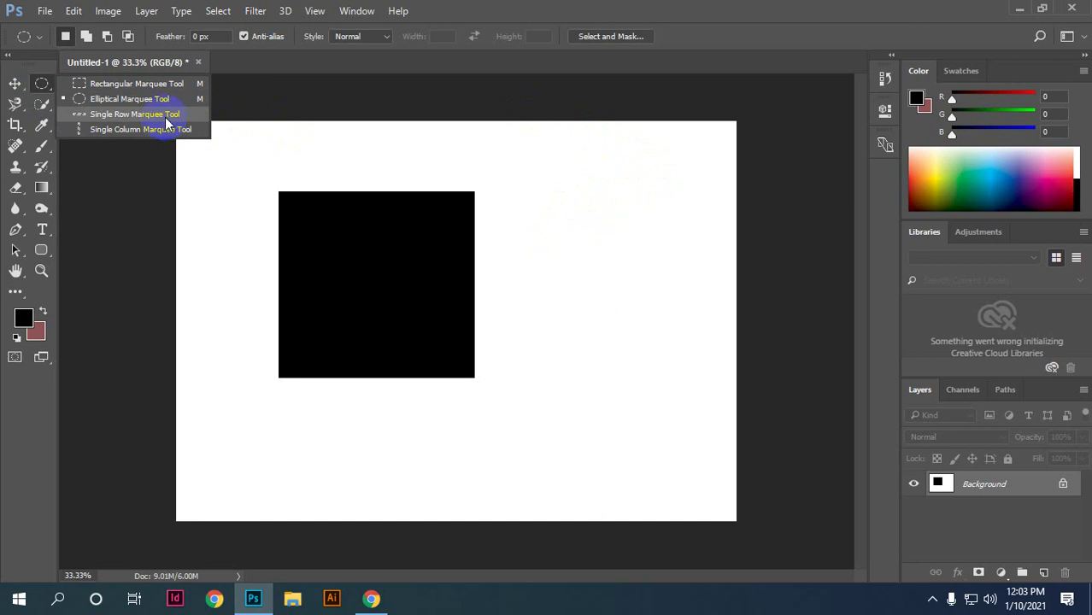
Step: Select a one-pixel row near the canvas top with Single Row Marquee, zoom to inspect, then deselect
click(165, 117)
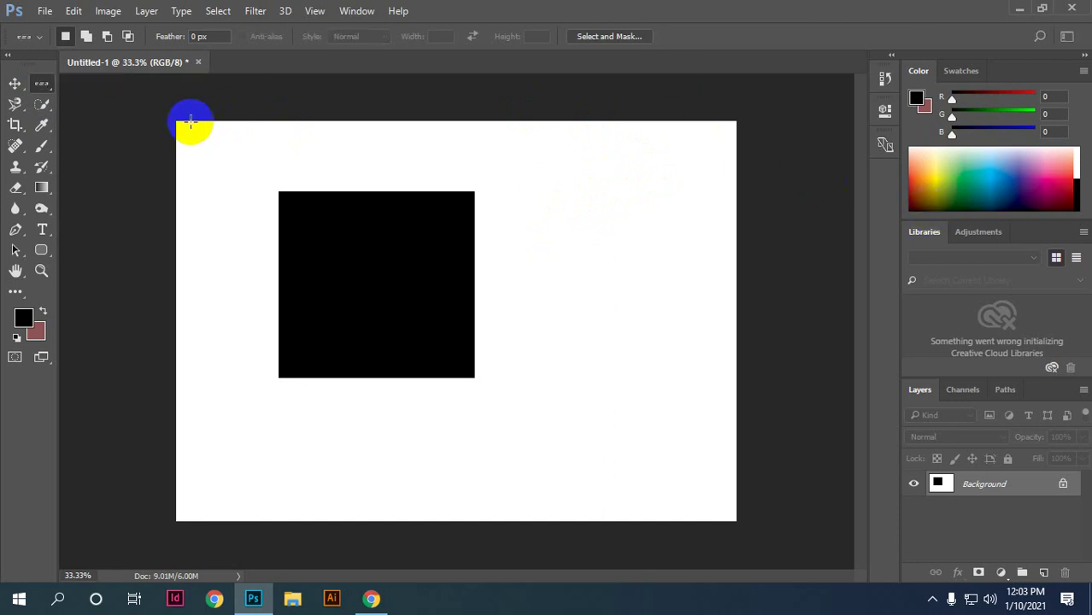
click(164, 164)
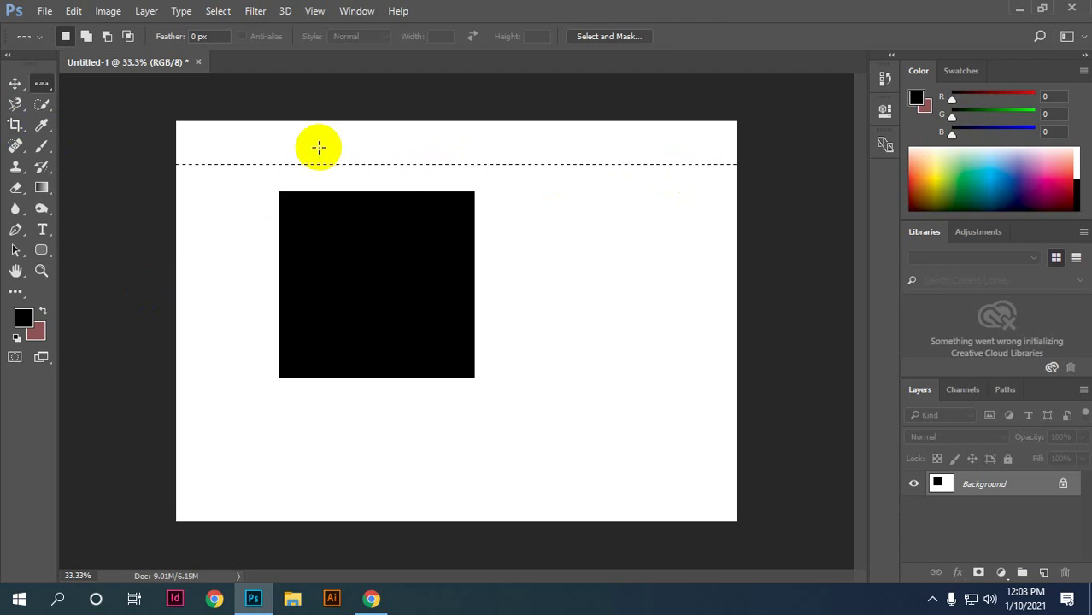
mouse_move(358, 176)
mouse_down()
mouse_move(436, 171)
mouse_move(501, 119)
mouse_up()
scroll(558, 194, up, 2)
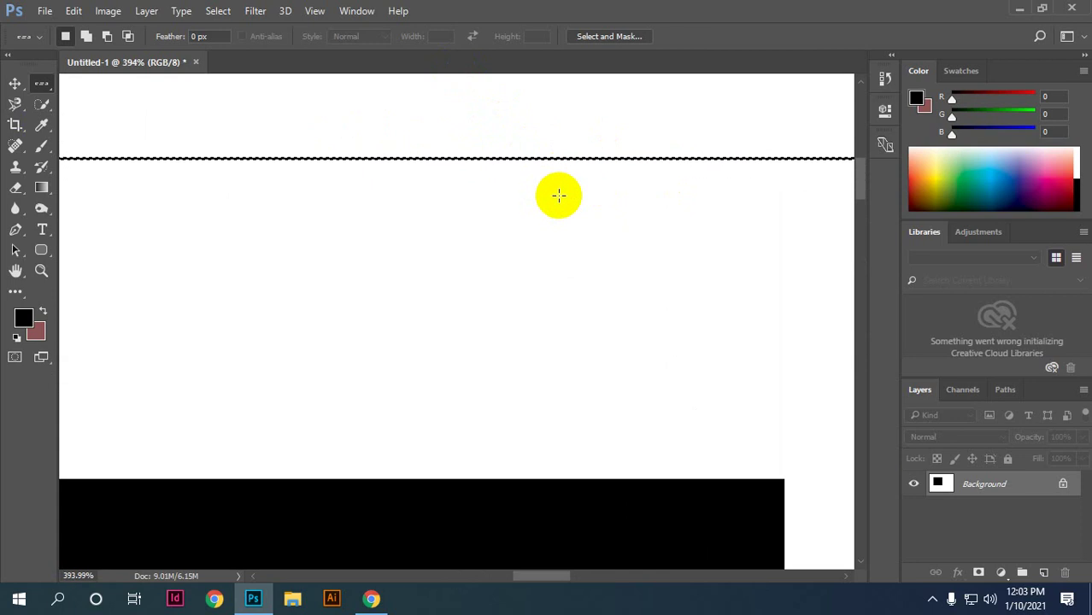
scroll(556, 197, down, 3)
scroll(556, 198, down, 3)
scroll(554, 194, down, 2)
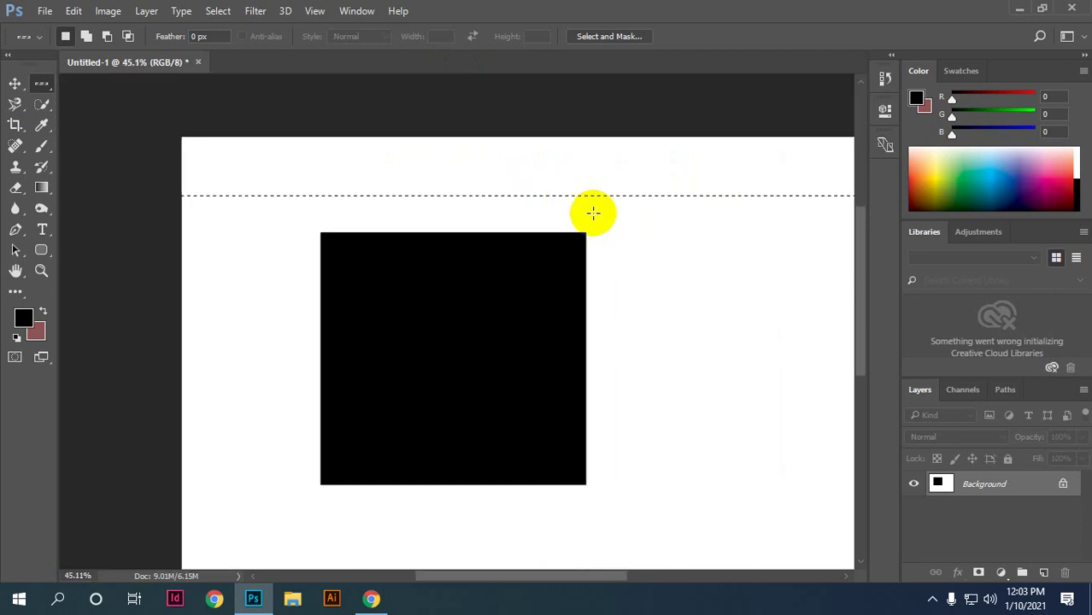
scroll(592, 212, down, 1)
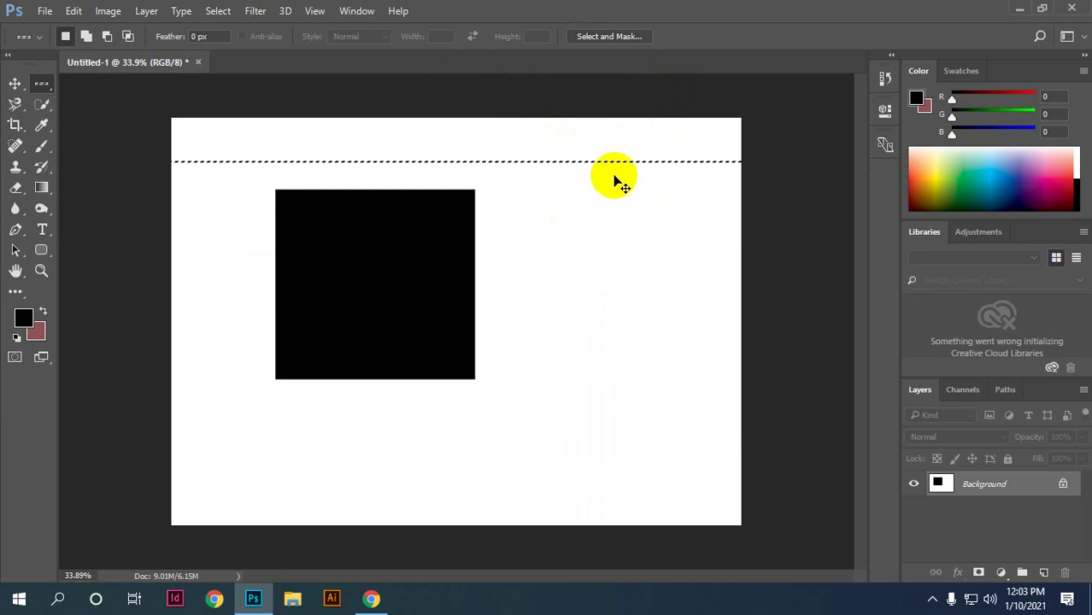
key(ctrl+d)
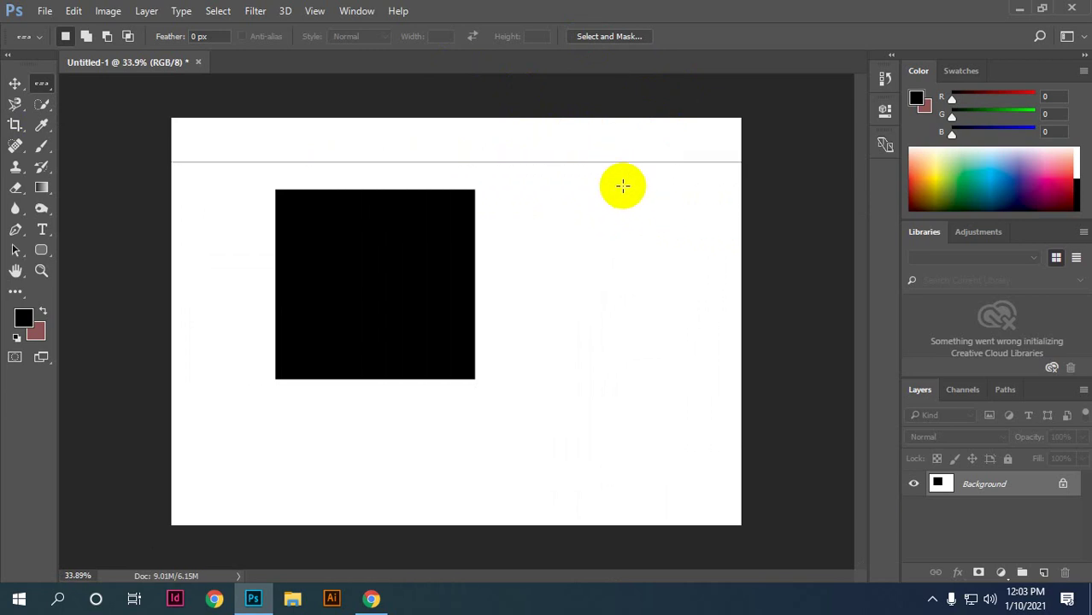
Step: Select a one-pixel row through the black square's middle, then deselect
scroll(622, 185, up, 2)
scroll(596, 161, down, 2)
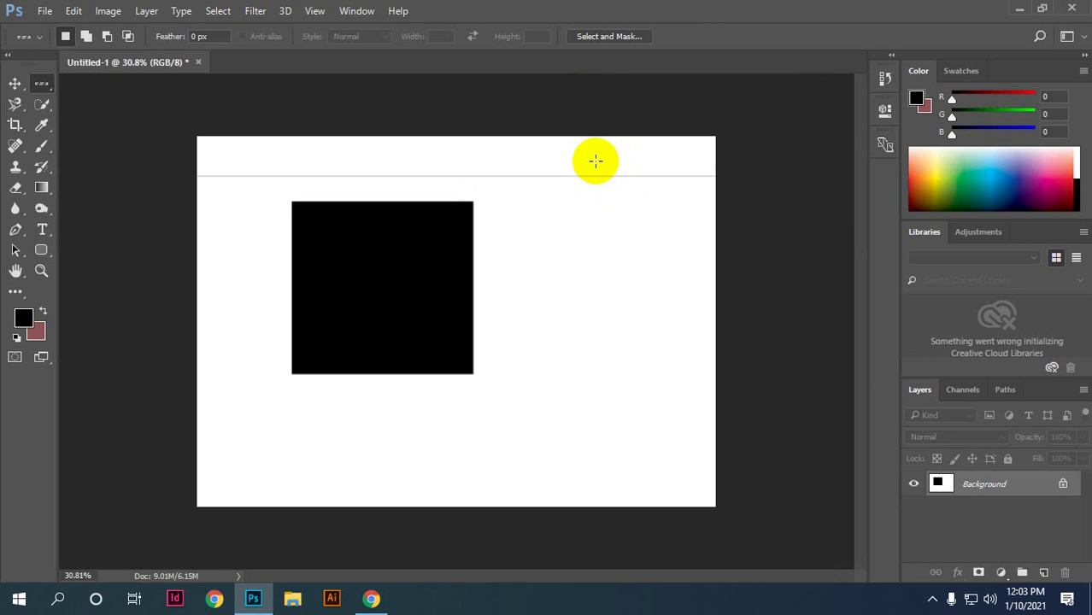
scroll(592, 156, down, 1)
scroll(407, 169, up, 2)
scroll(446, 161, up, 1)
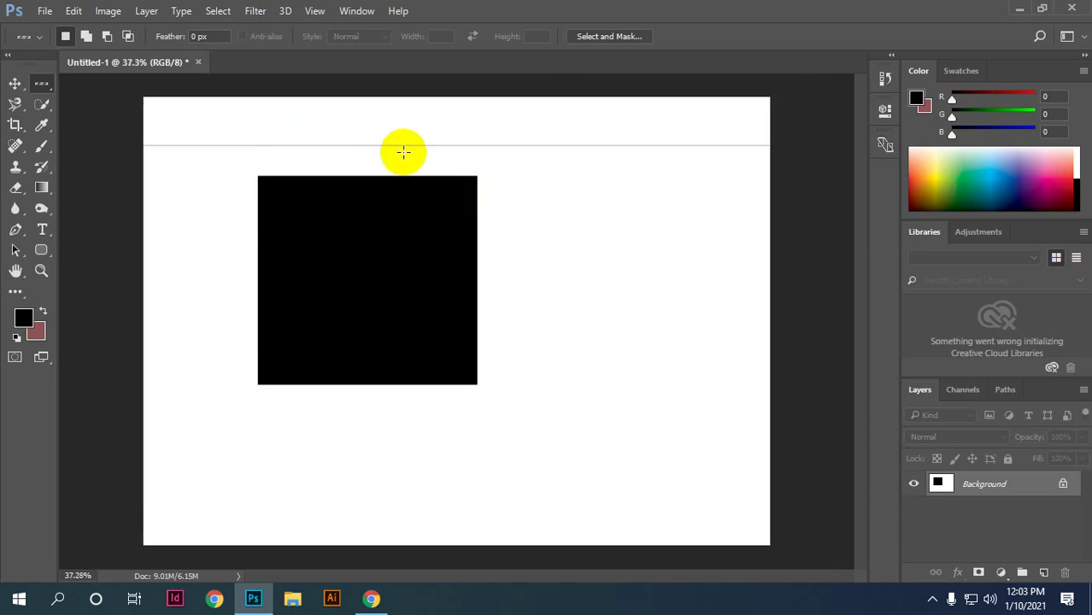
click(123, 286)
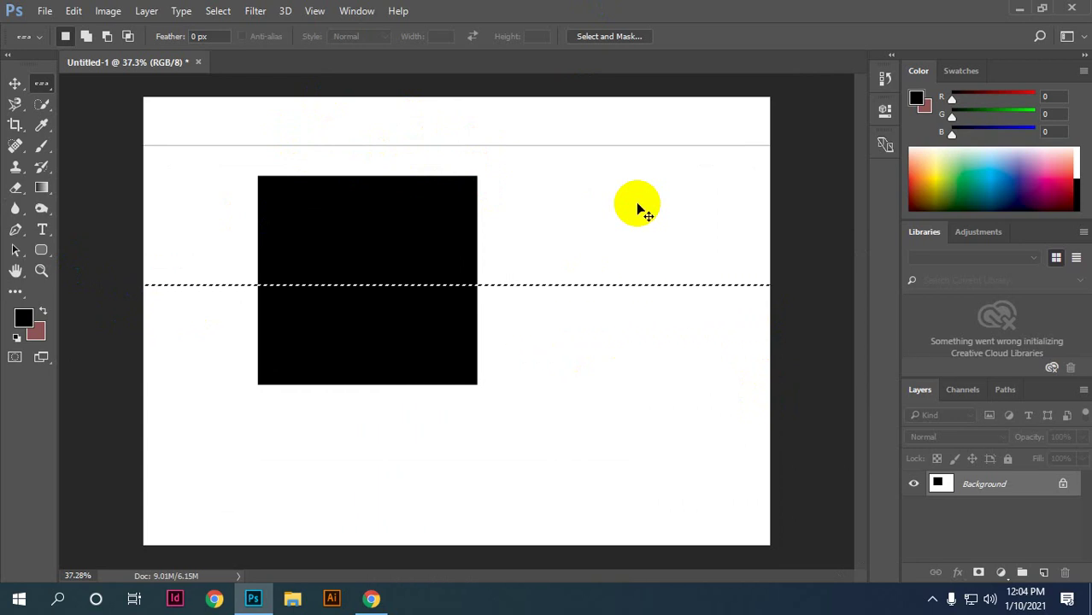
key(ctrl+d)
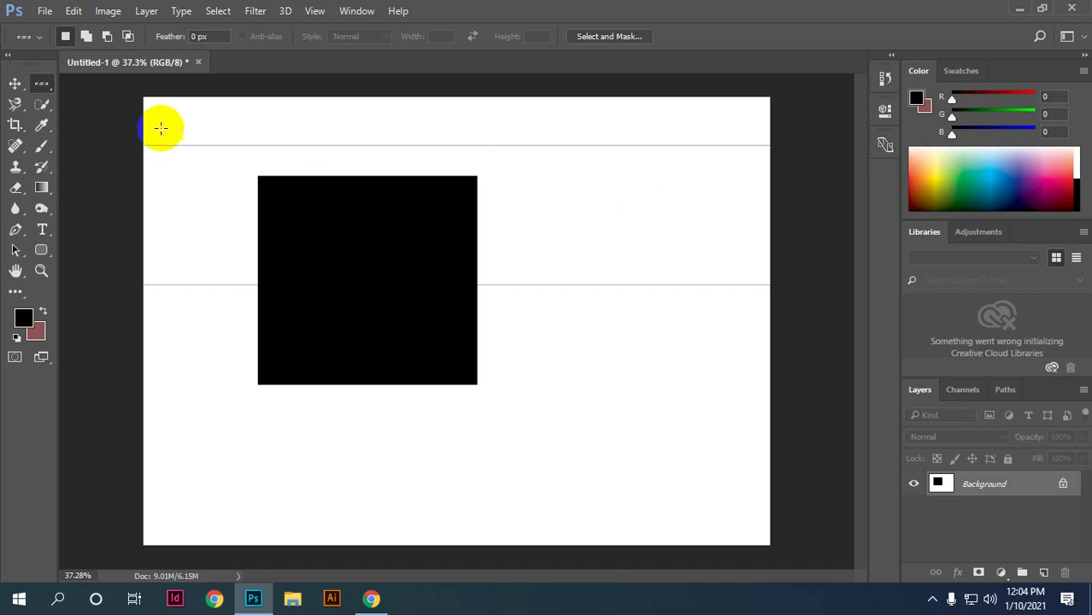
Step: Select a one-pixel row along the black square's bottom edge with Single Row Marquee, then deselect
click(200, 102)
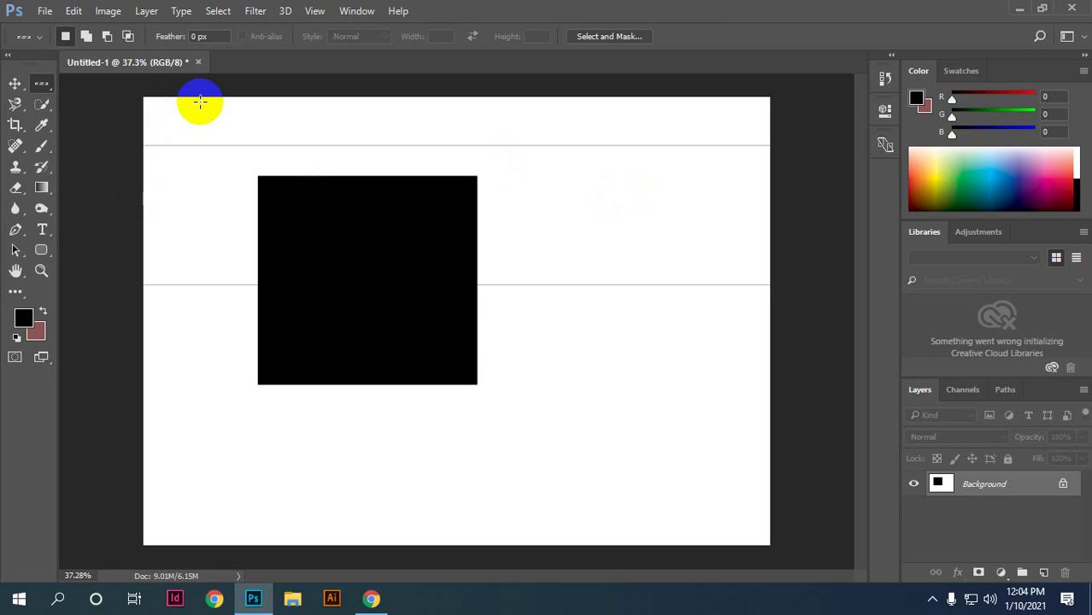
click(42, 83)
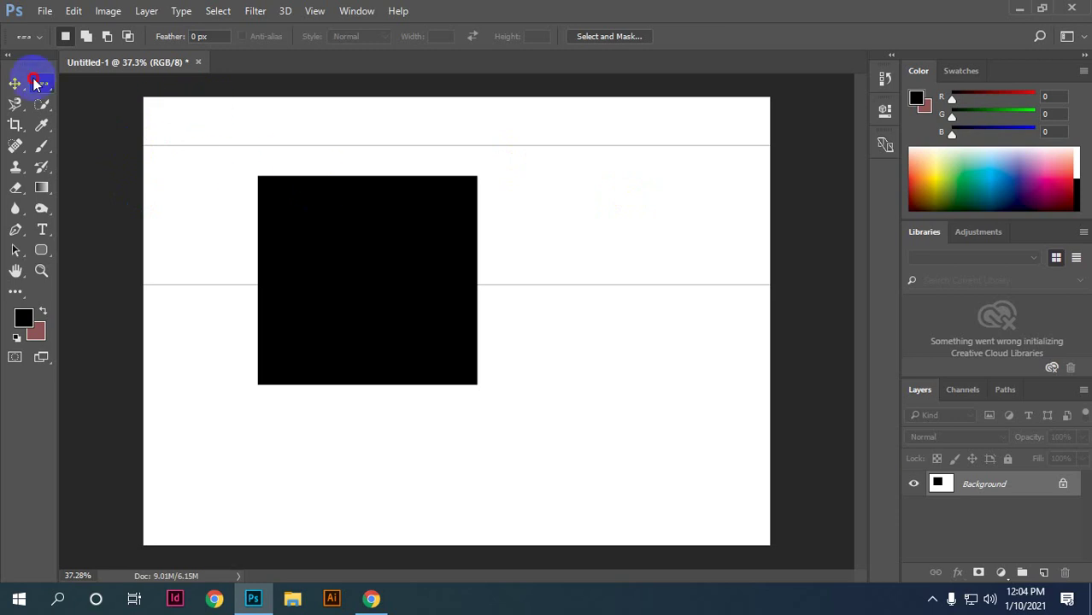
right_click(36, 83)
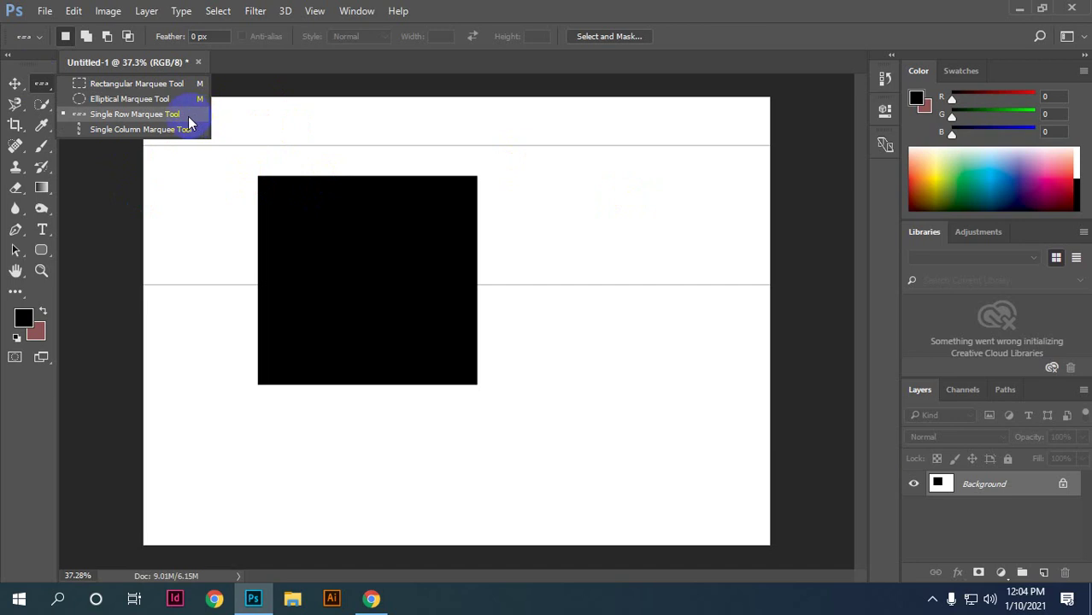
click(188, 116)
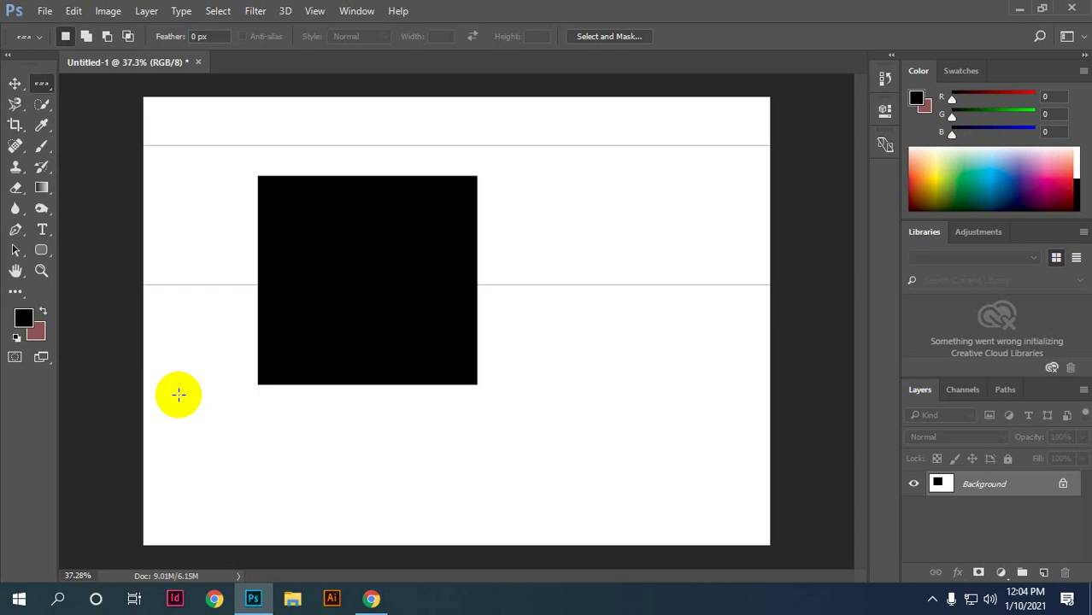
click(142, 375)
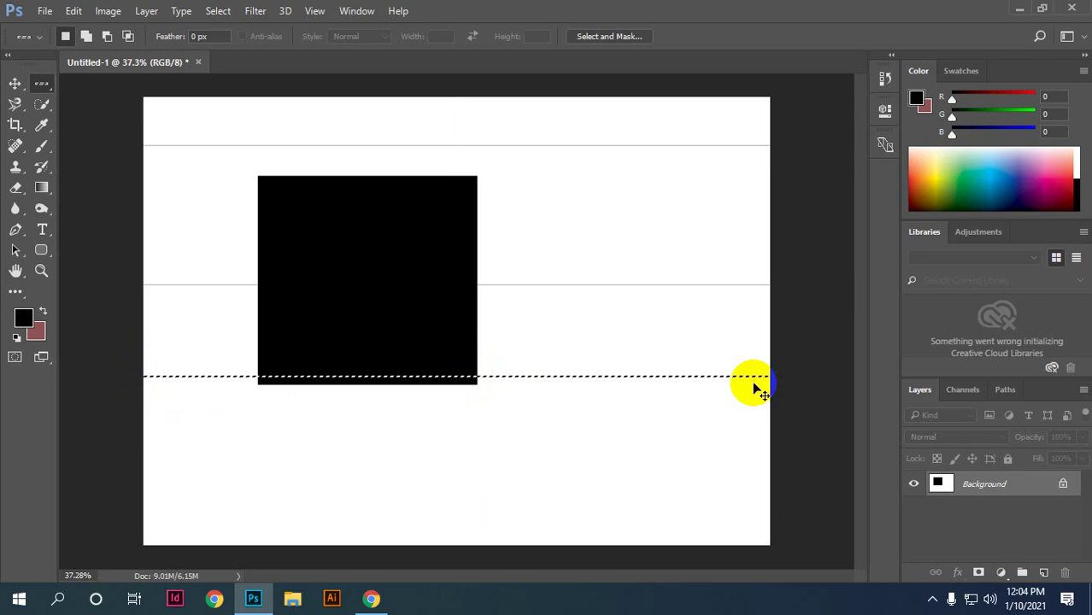
key(ctrl+d)
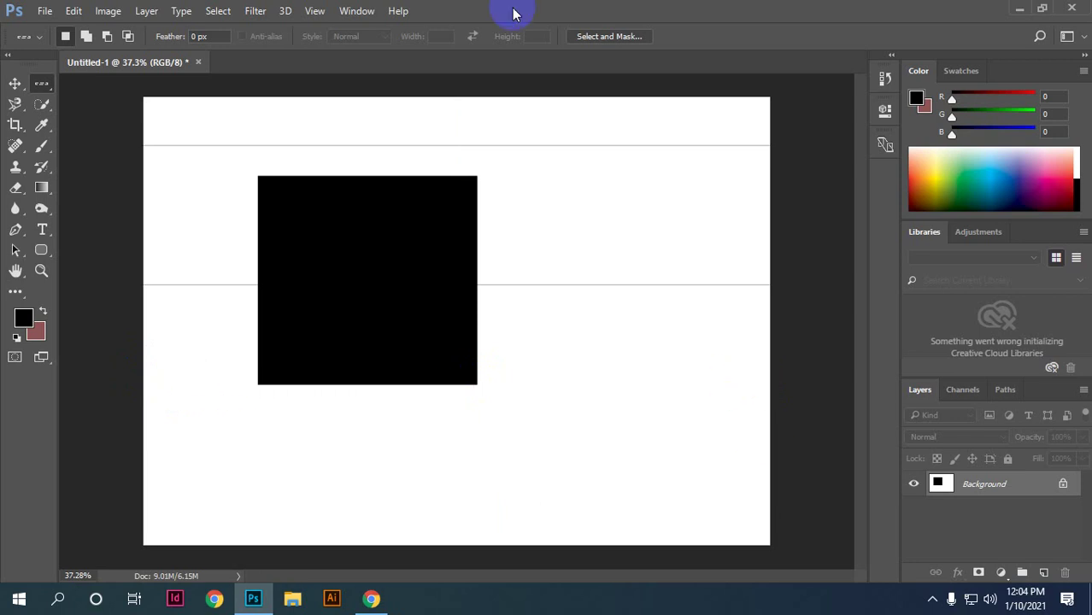
Step: Place single-row selections below, through and near the bottom of the square, then deselect
right_click(51, 86)
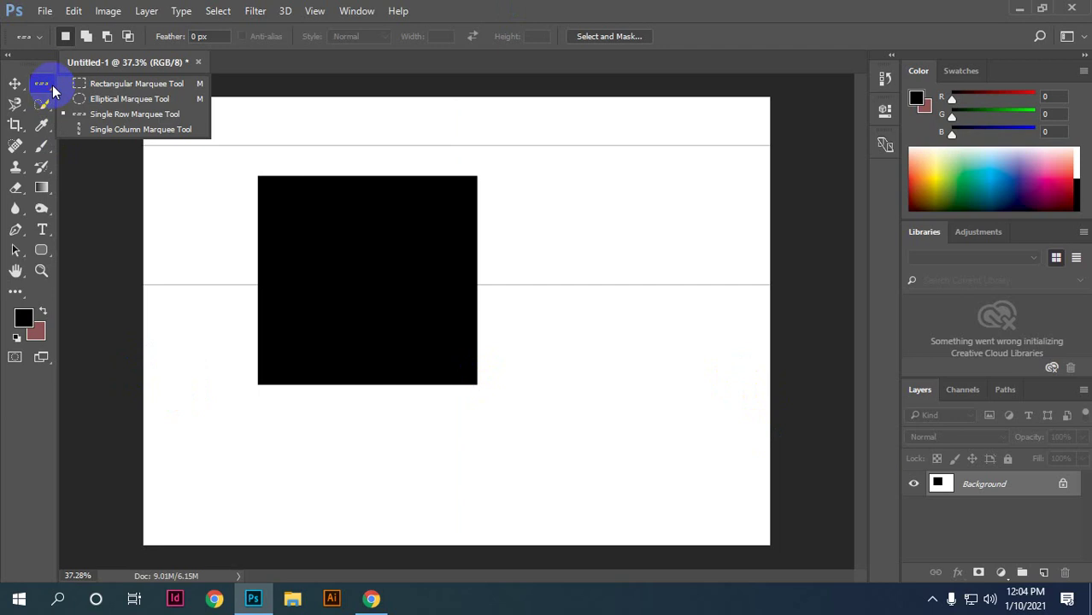
click(41, 82)
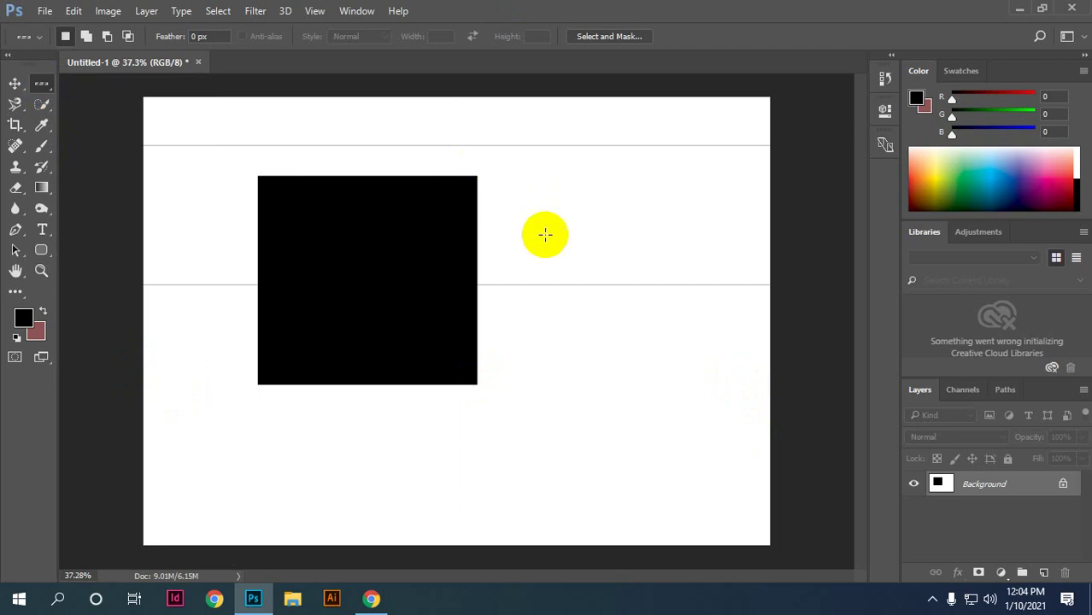
click(135, 397)
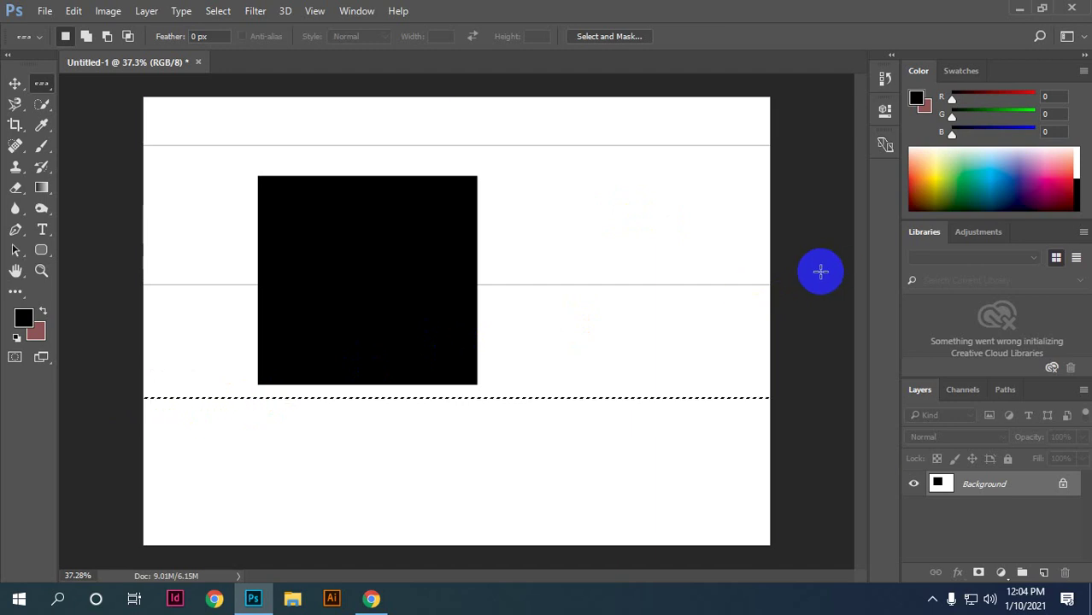
click(616, 377)
click(632, 328)
click(551, 421)
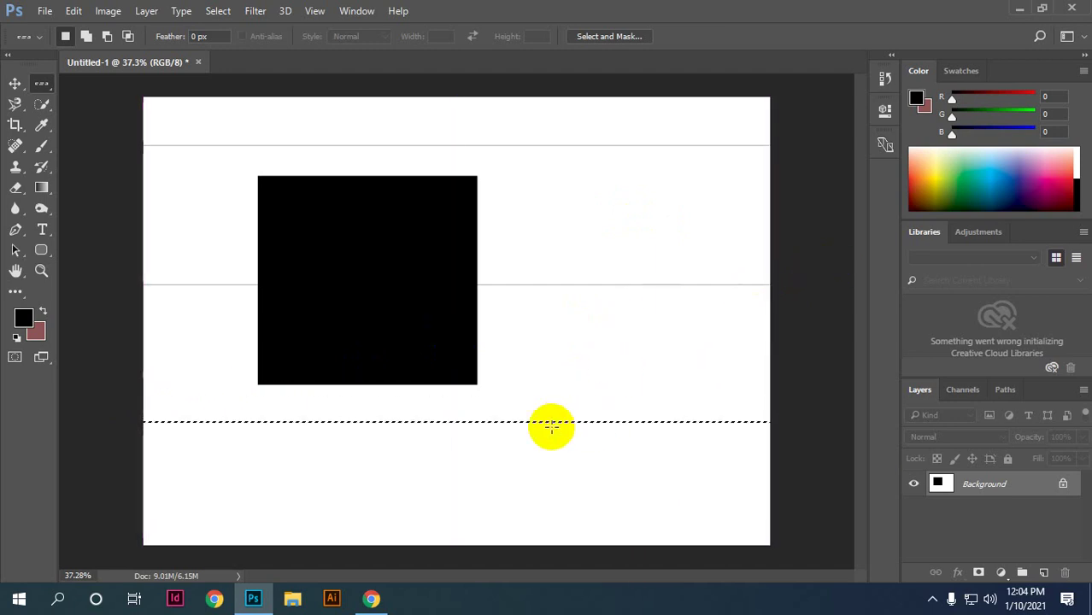
click(622, 220)
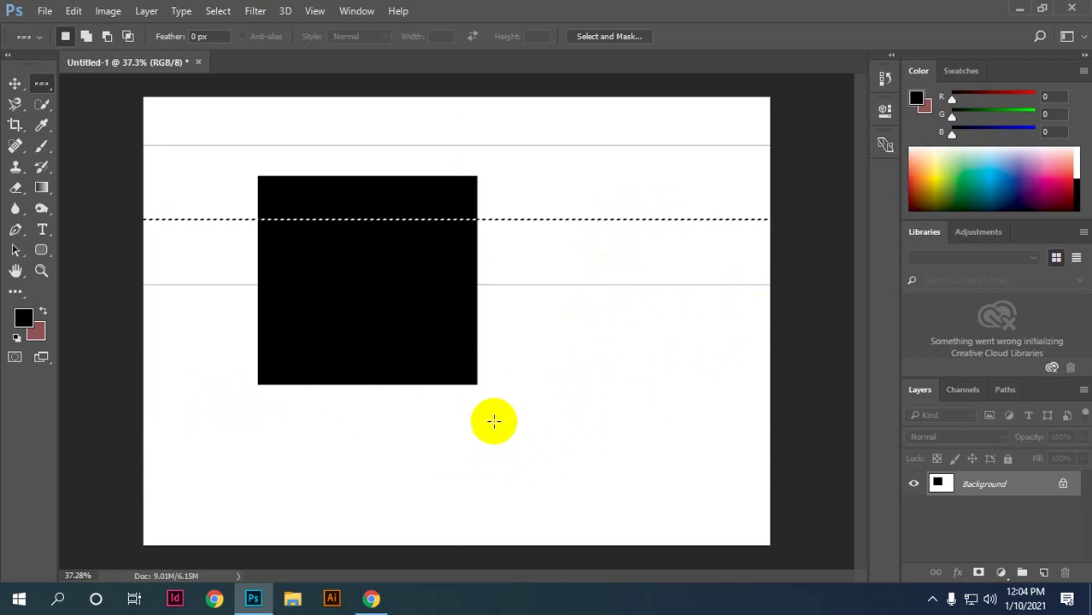
click(622, 366)
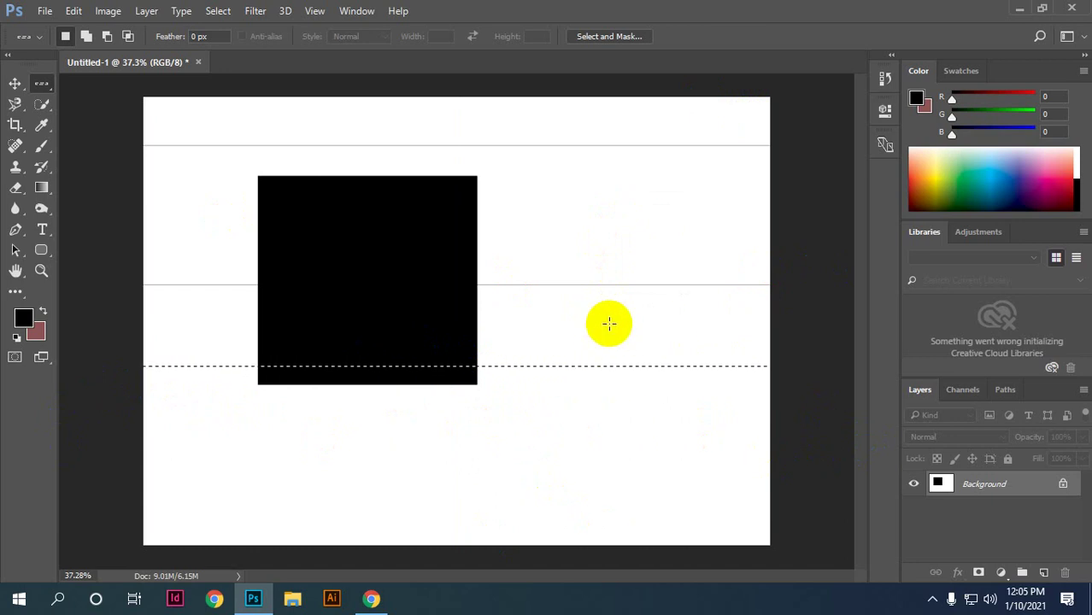
key(ctrl+d)
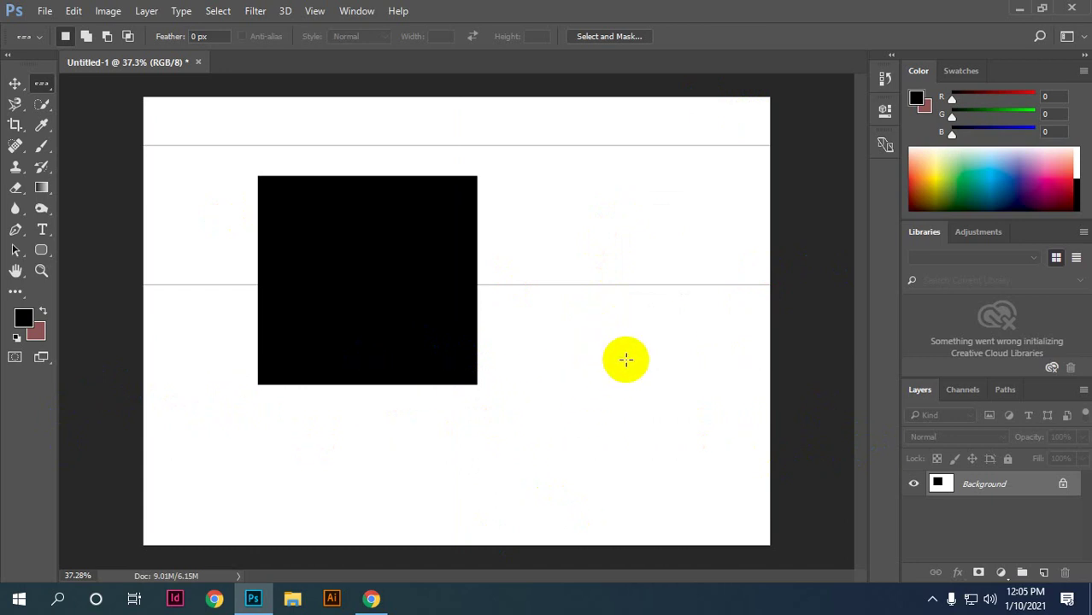
click(40, 81)
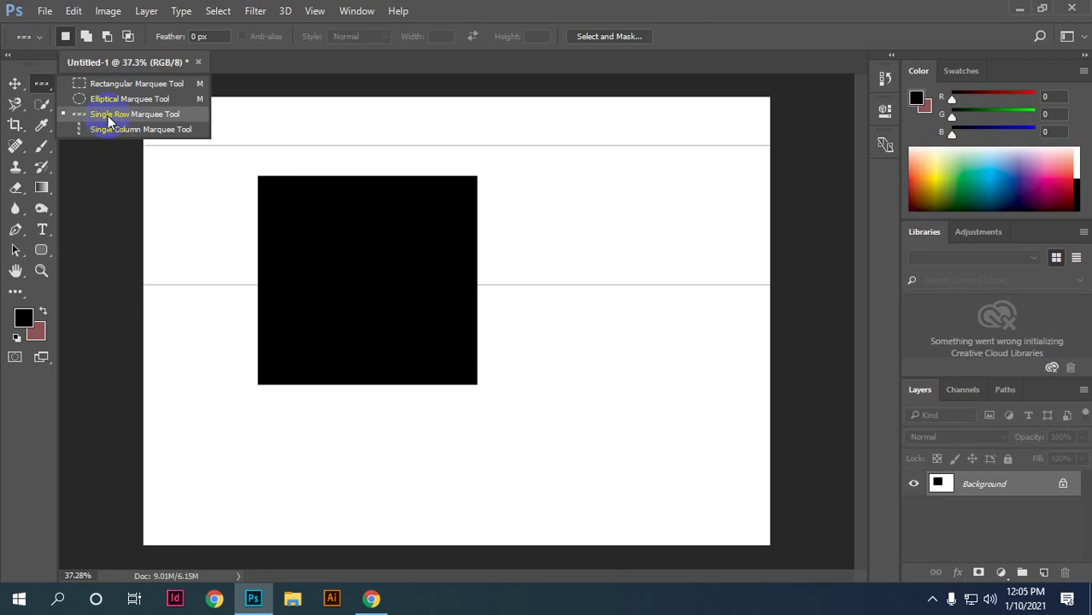
Step: Select a one-pixel row along the square's bottom edge and zoom in and out
click(108, 115)
drag(122, 447, 112, 382)
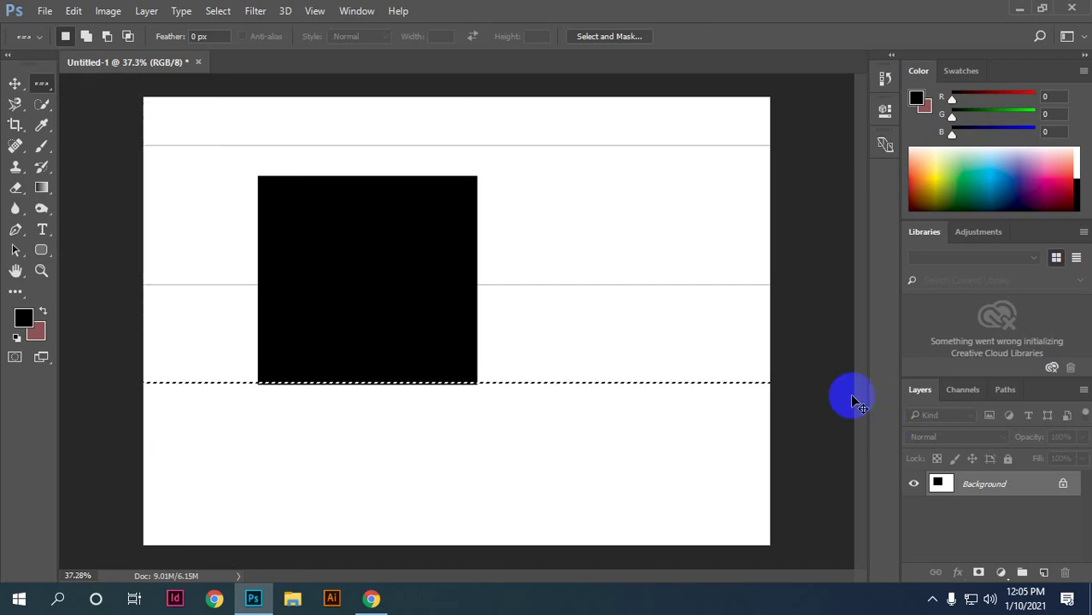
scroll(626, 412, up, 3)
scroll(628, 290, up, 2)
scroll(569, 445, up, 2)
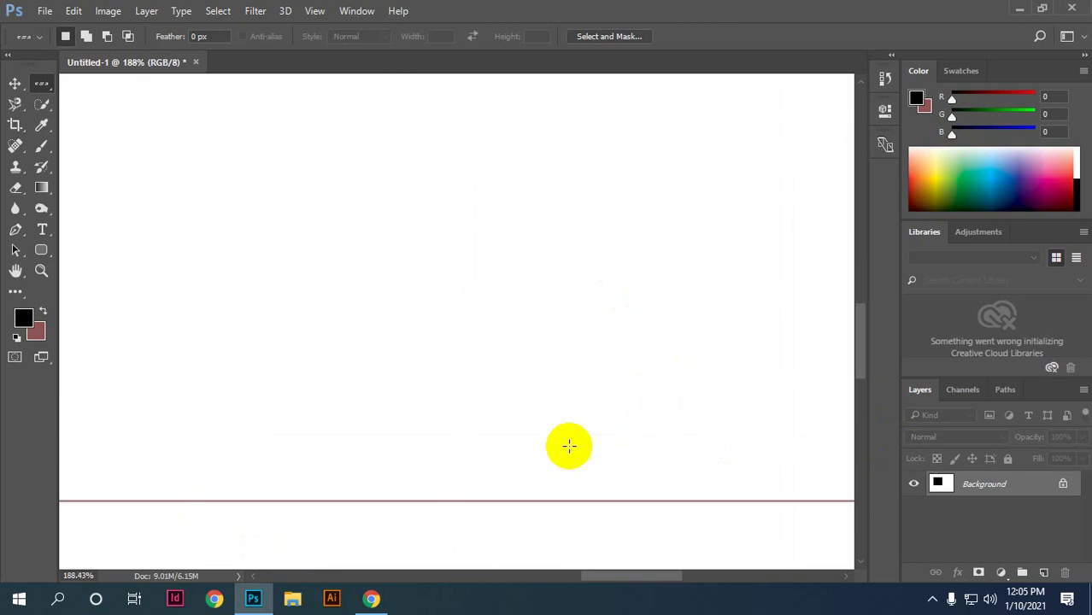
scroll(569, 445, down, 1)
scroll(610, 397, down, 1)
scroll(609, 395, down, 3)
scroll(699, 339, down, 1)
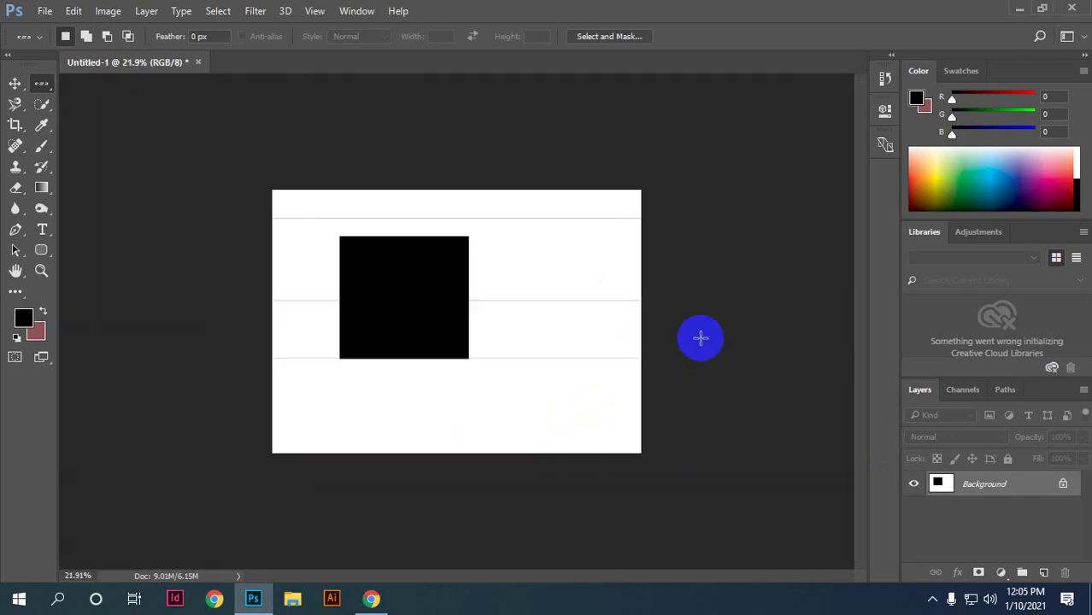
scroll(699, 338, up, 1)
Step: Switch to the Move tool, drag slightly on the canvas, and zoom in and out
click(15, 83)
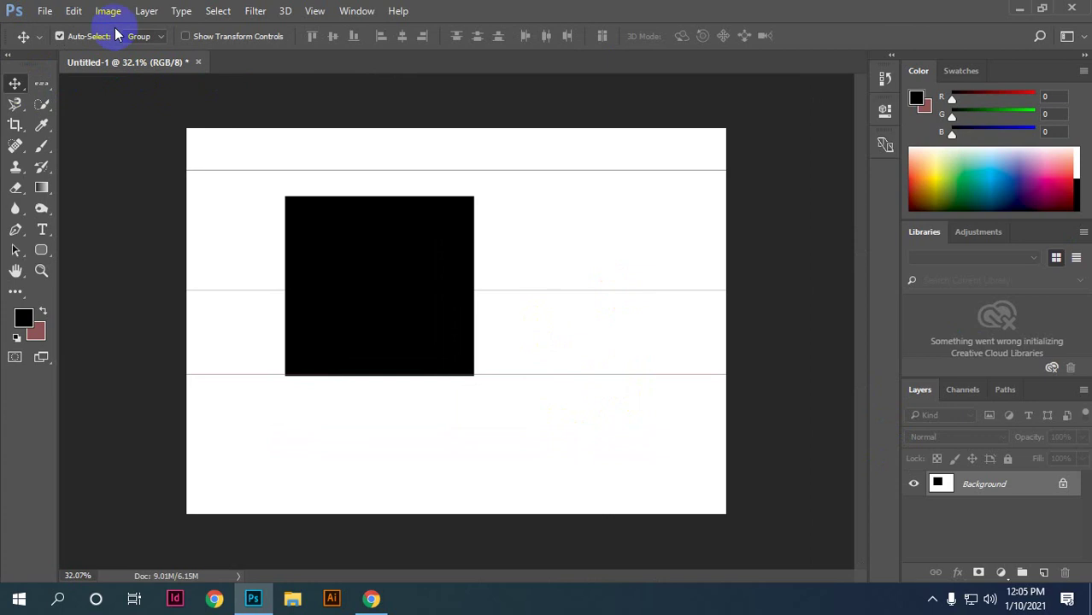
scroll(408, 333, up, 1)
scroll(538, 376, up, 2)
scroll(546, 353, up, 2)
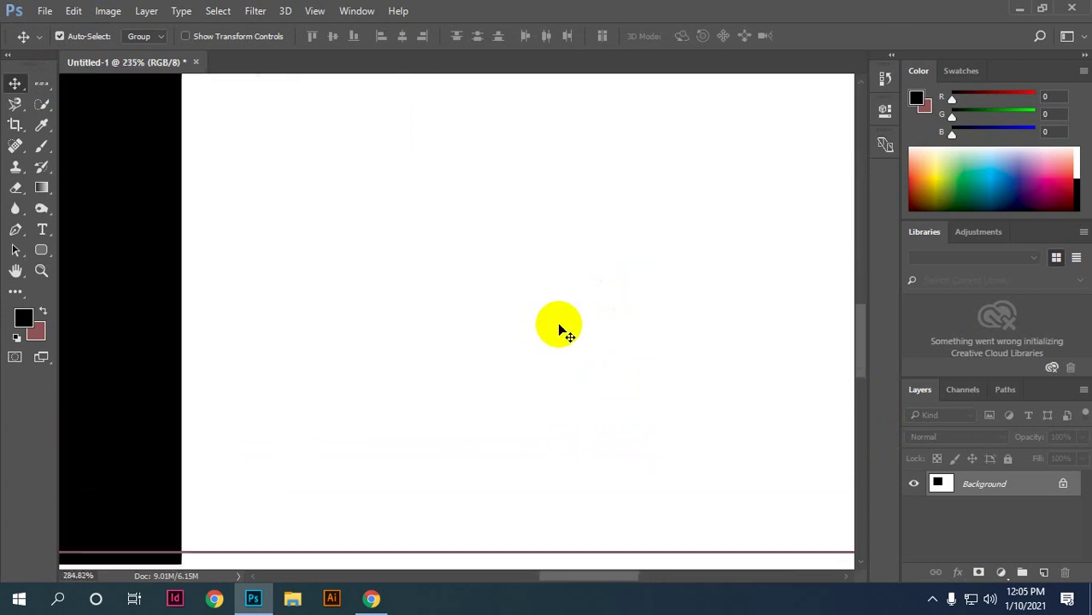
scroll(560, 330, up, 2)
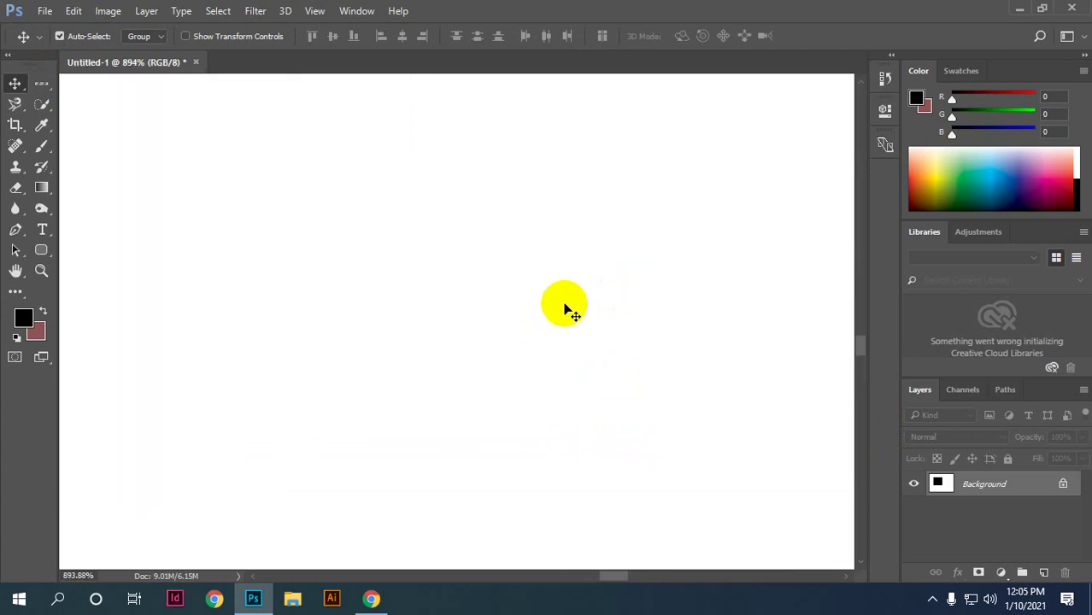
scroll(531, 284, down, 2)
scroll(533, 285, down, 2)
scroll(537, 284, down, 2)
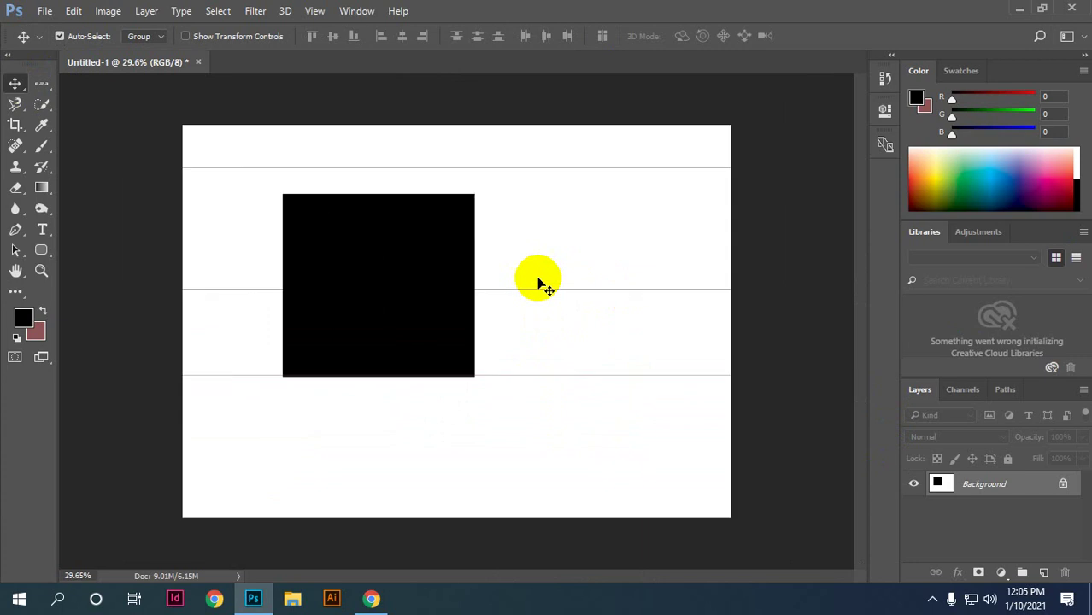
scroll(540, 285, down, 1)
scroll(463, 183, up, 1)
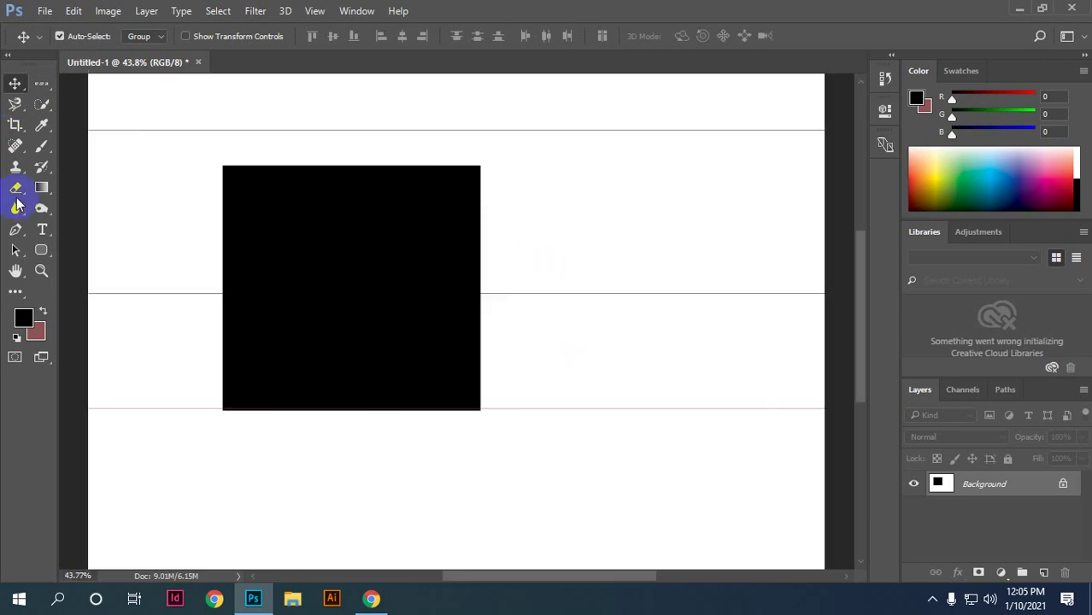
drag(487, 257, 492, 262)
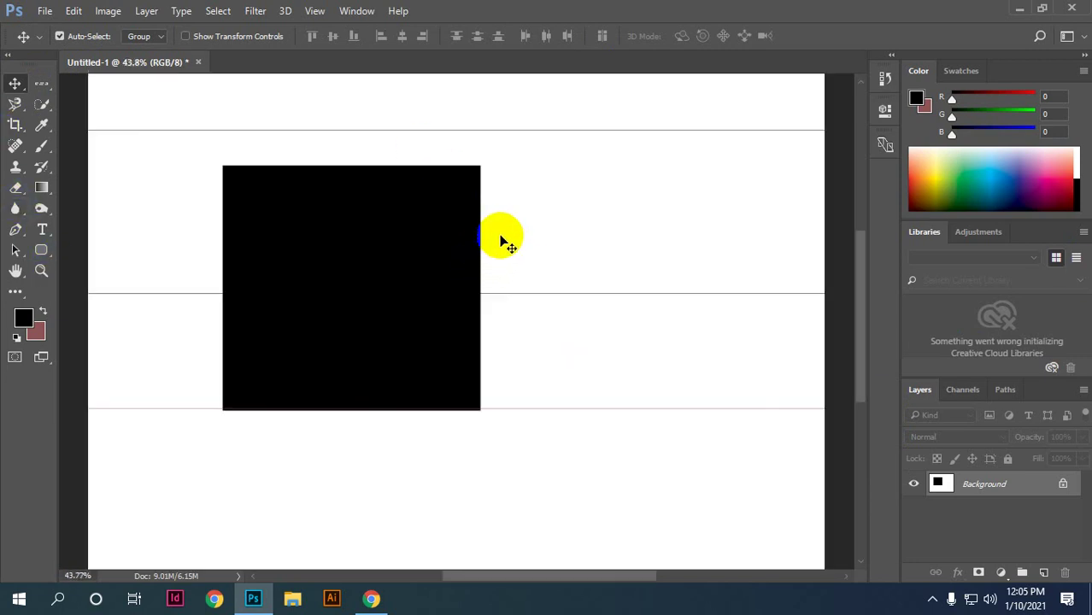
scroll(503, 242, down, 1)
scroll(500, 216, down, 3)
scroll(493, 215, up, 3)
scroll(487, 217, up, 2)
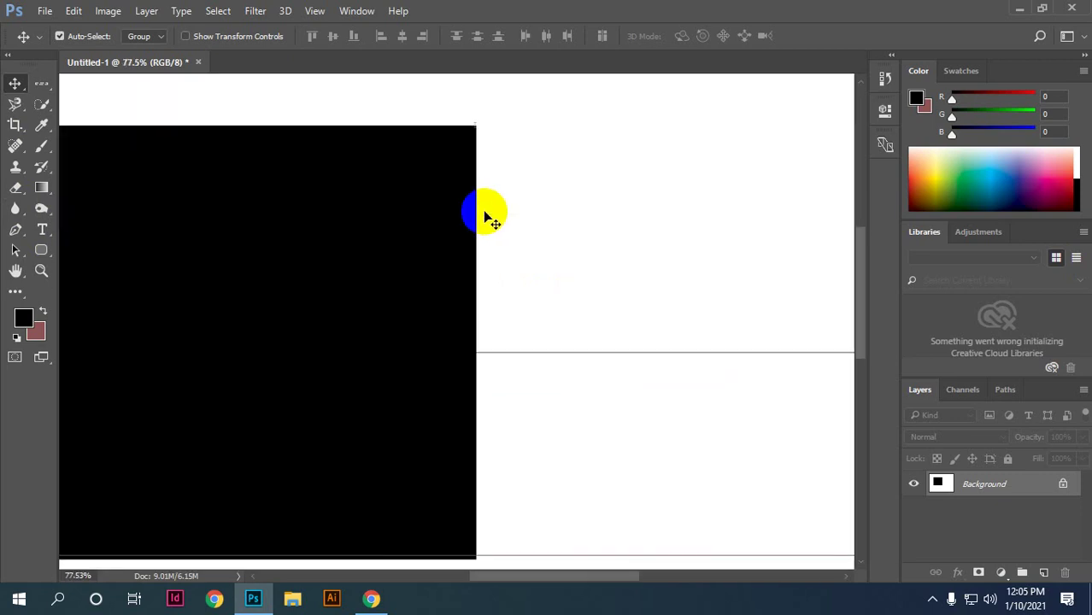
scroll(486, 215, down, 1)
scroll(484, 215, down, 3)
scroll(479, 213, down, 2)
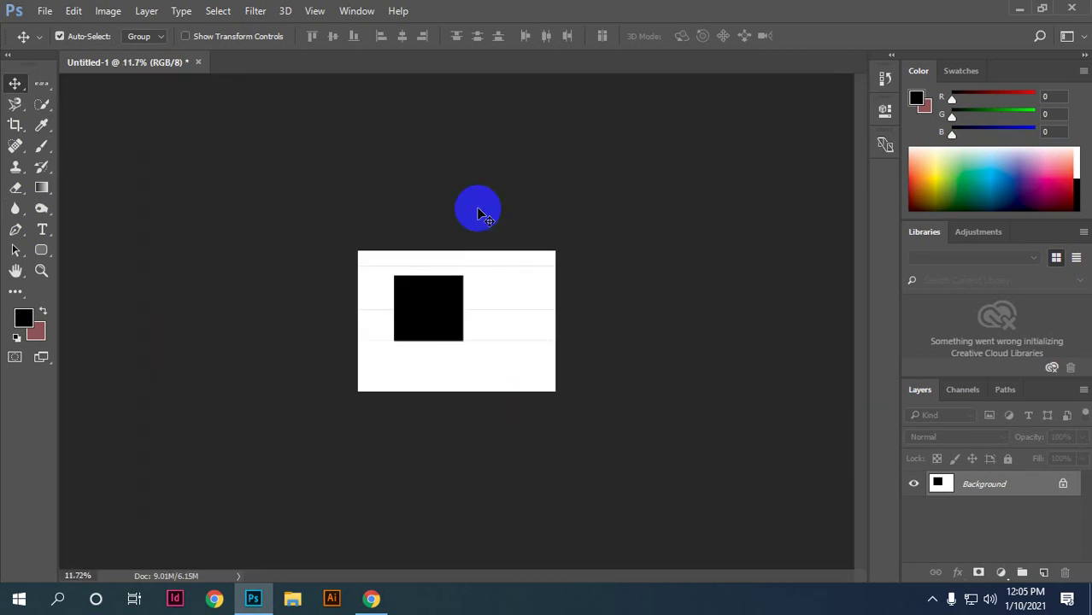
scroll(290, 115, up, 2)
scroll(377, 98, up, 2)
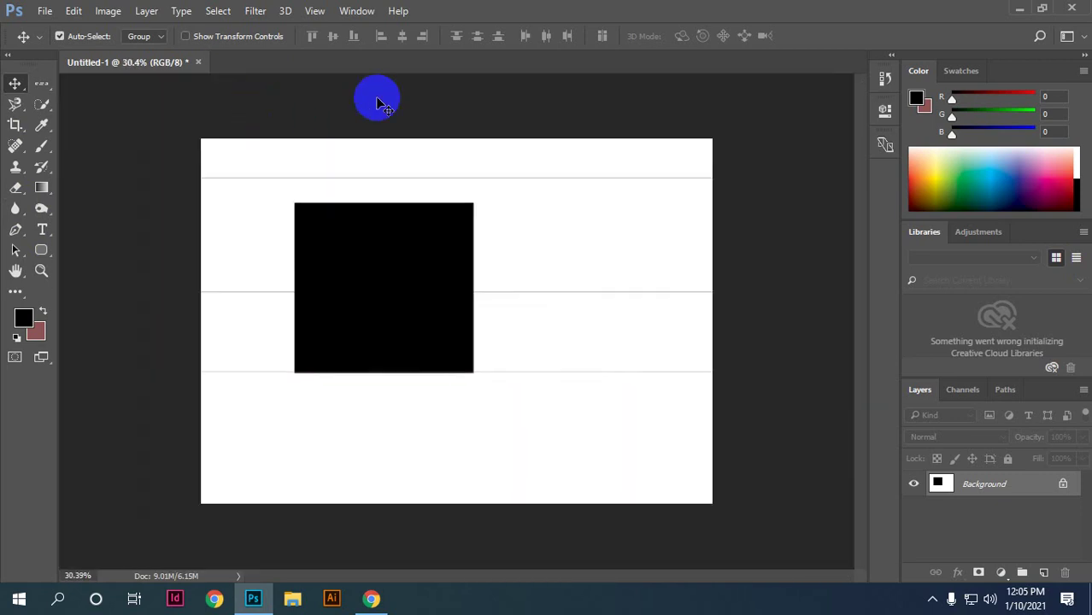
click(84, 9)
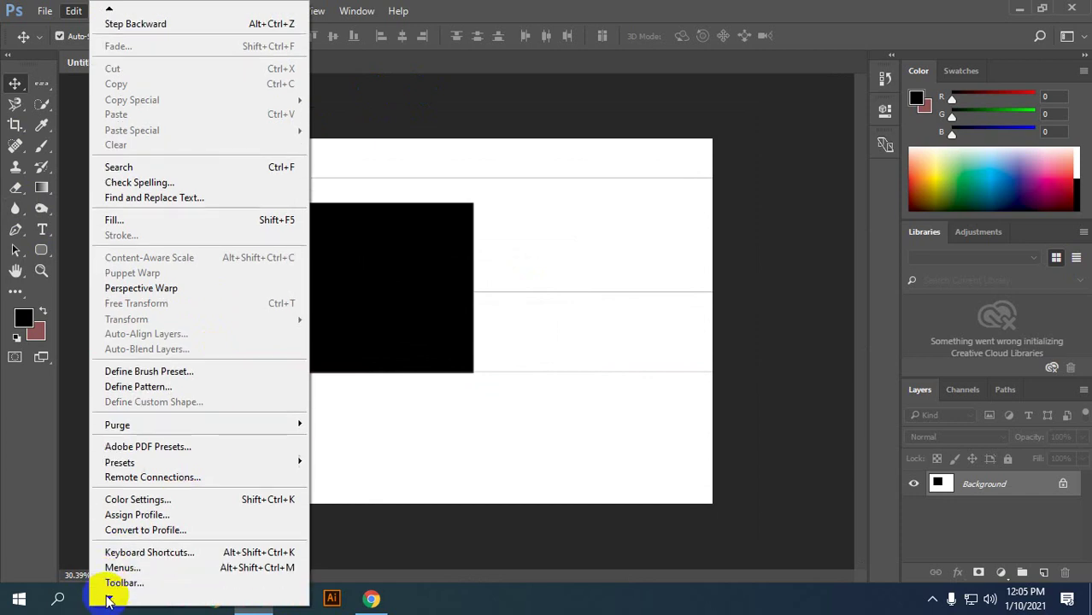
mouse_move(110, 599)
click(390, 312)
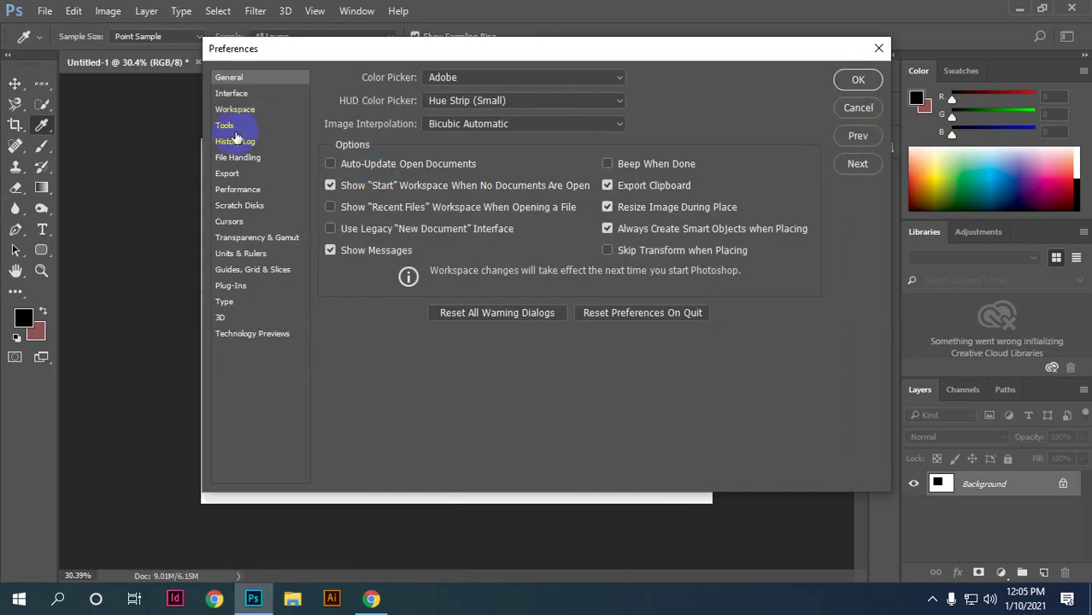
click(229, 128)
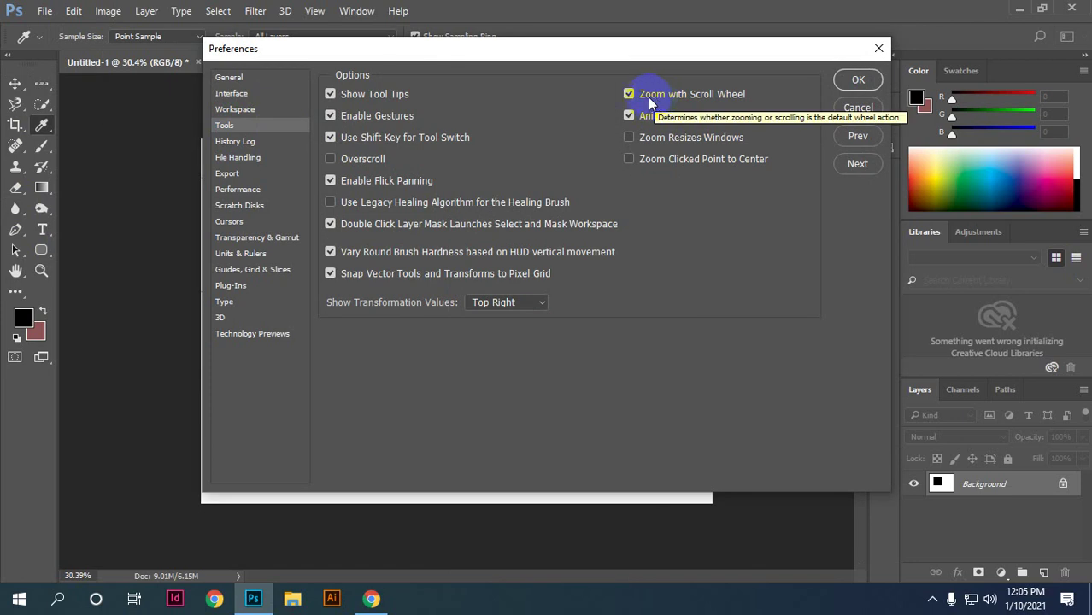
click(629, 94)
click(857, 79)
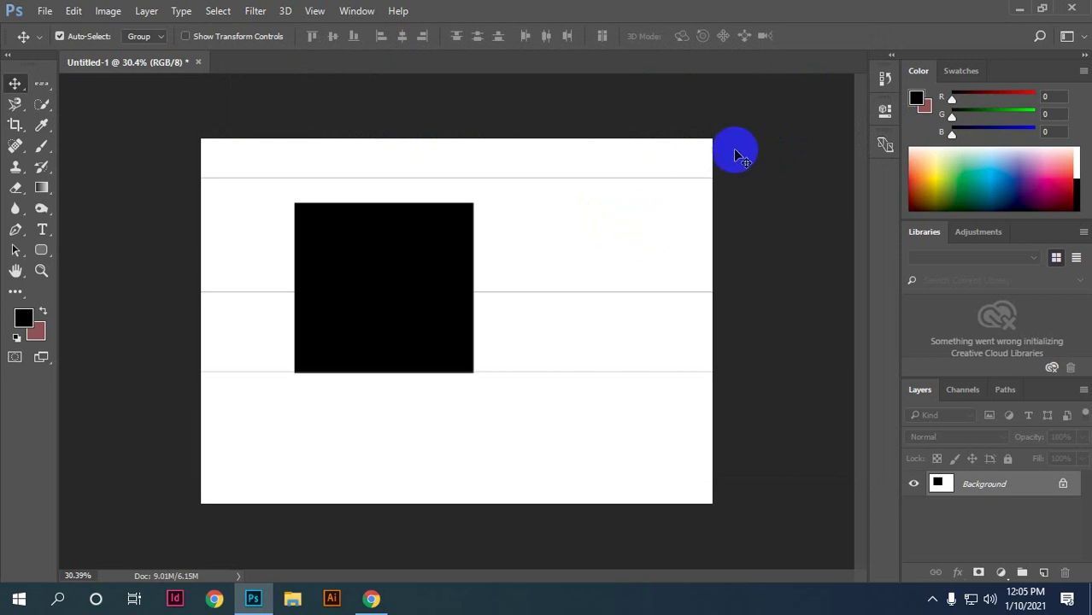
click(83, 10)
mouse_move(129, 584)
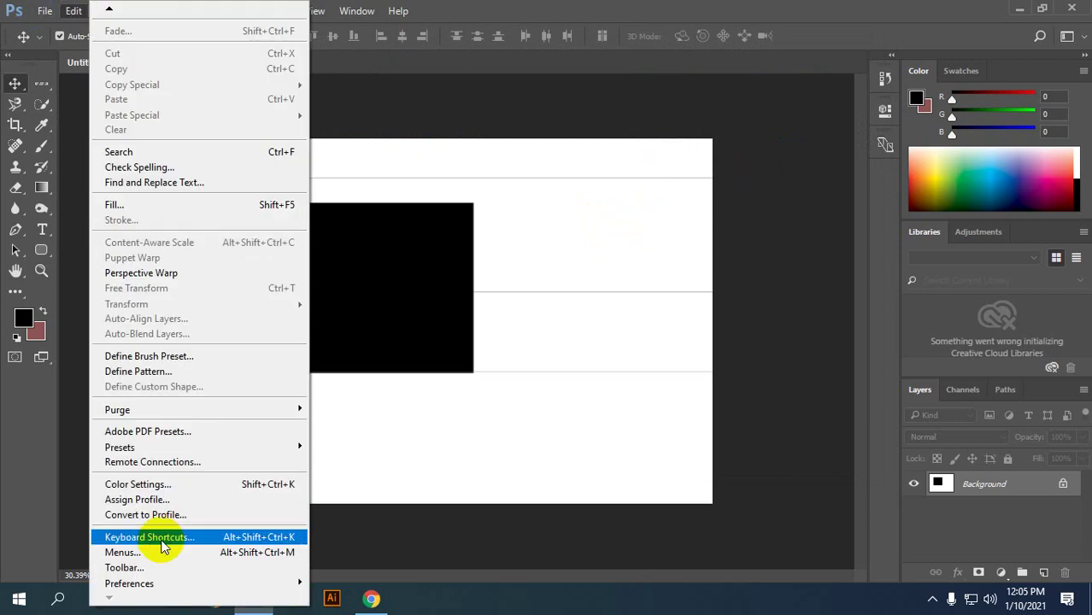
click(376, 310)
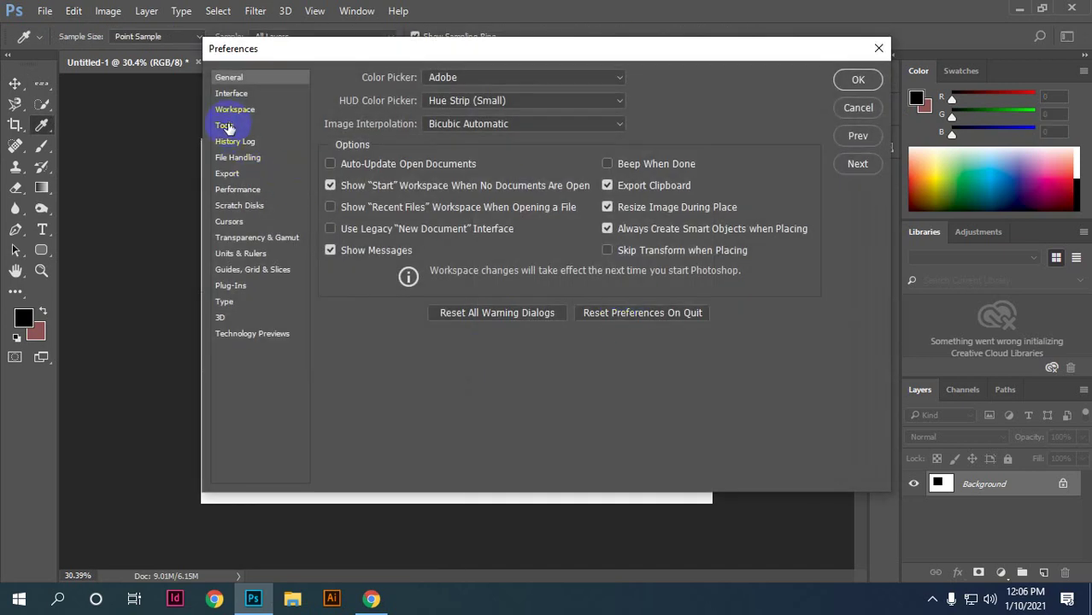
click(224, 126)
click(636, 94)
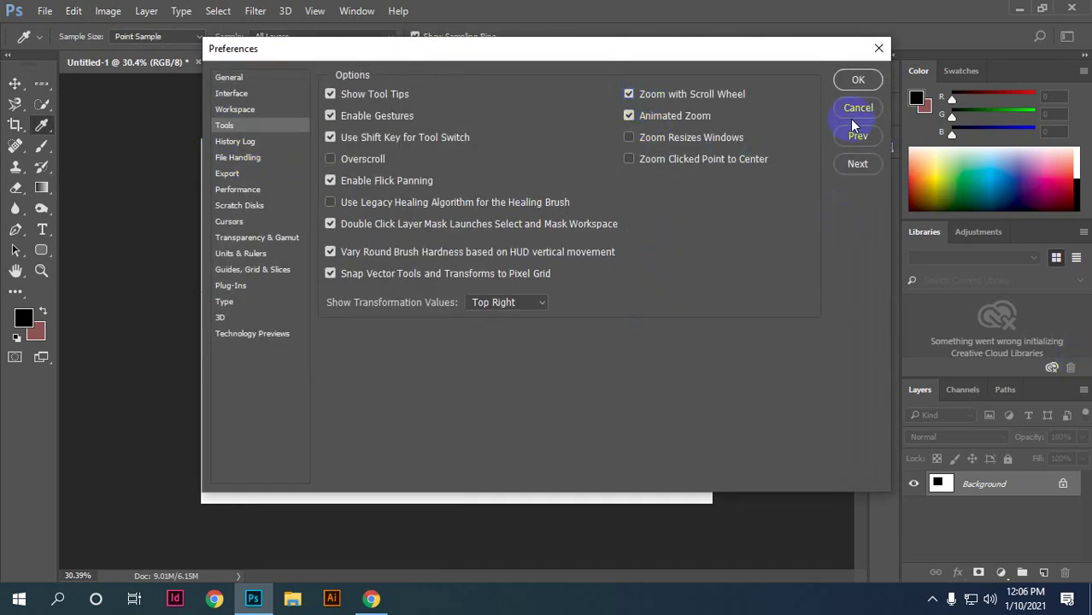
click(858, 79)
scroll(513, 417, up, 3)
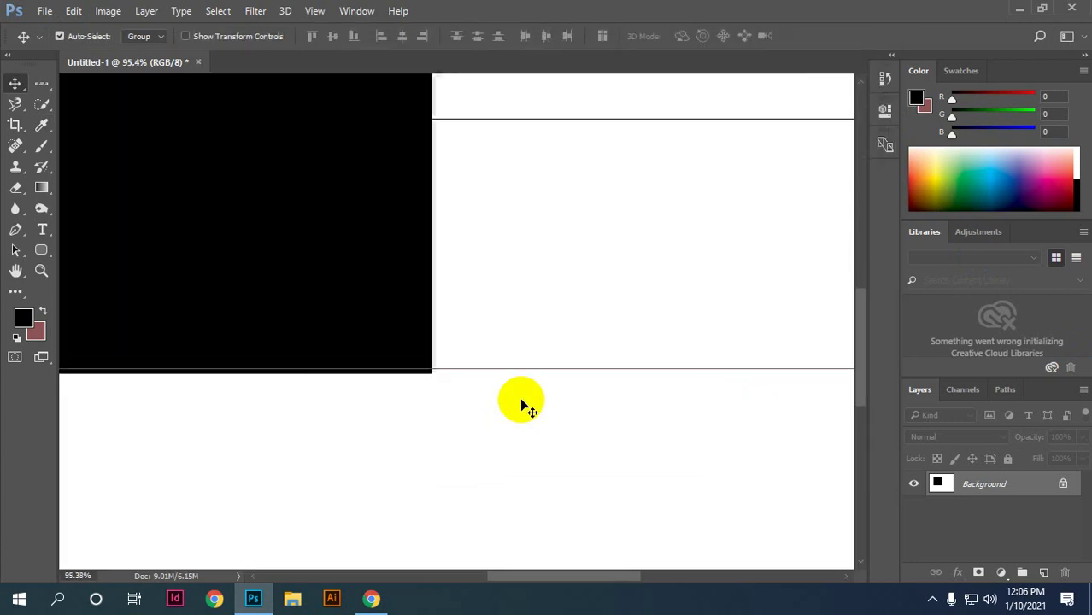
scroll(518, 402, up, 2)
scroll(579, 410, down, 3)
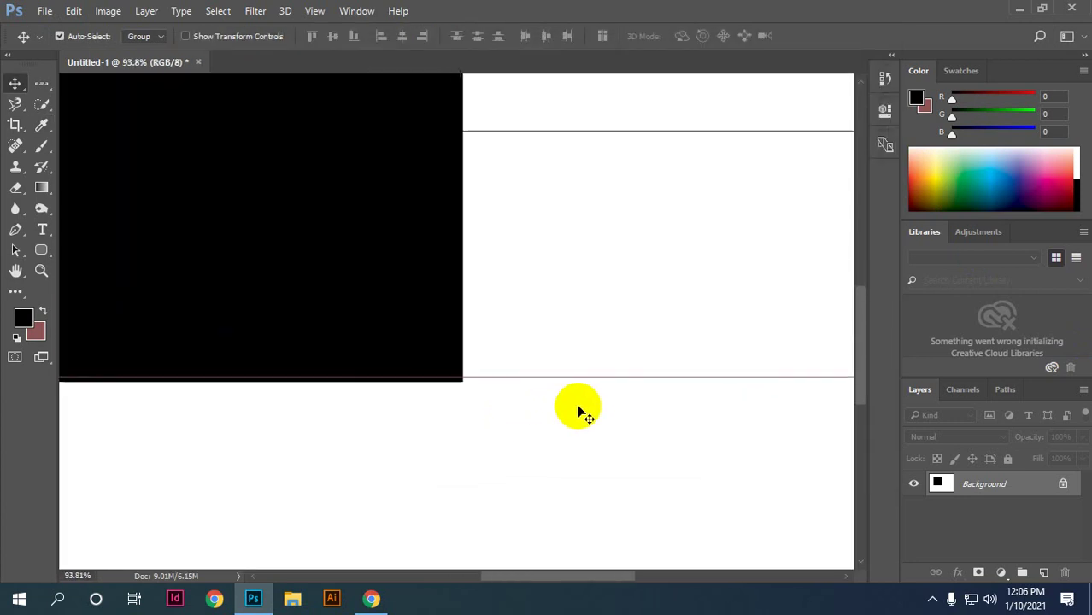
scroll(577, 414, down, 2)
click(75, 11)
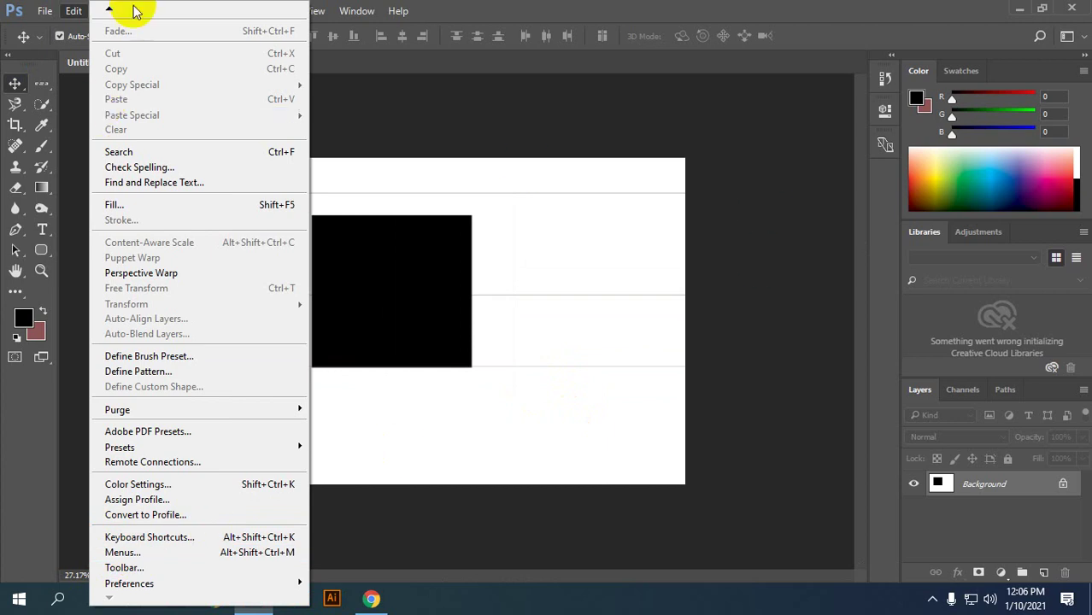
click(73, 12)
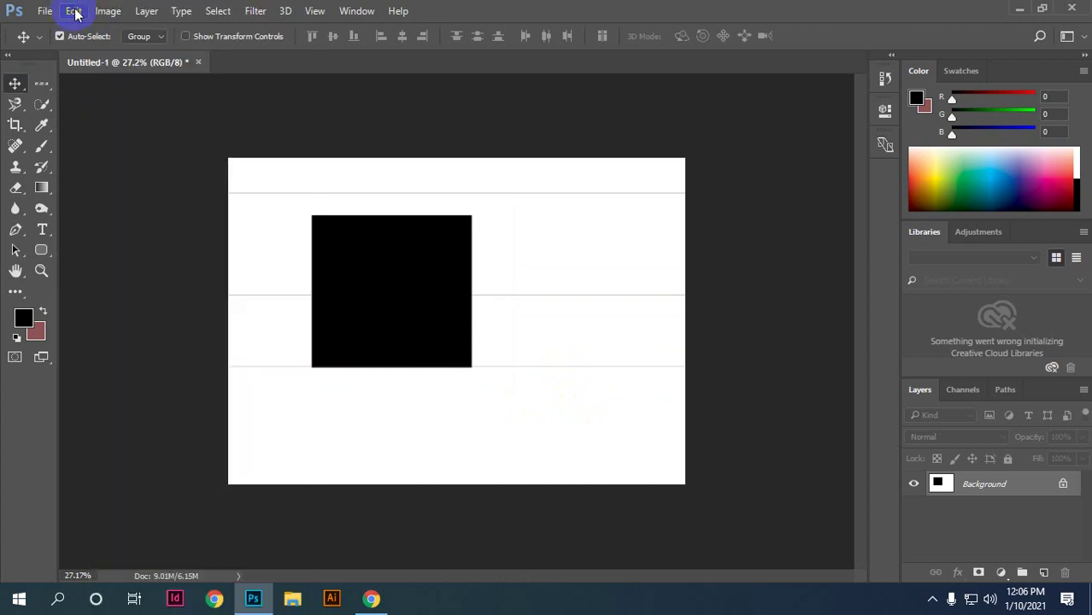
click(74, 12)
mouse_move(129, 584)
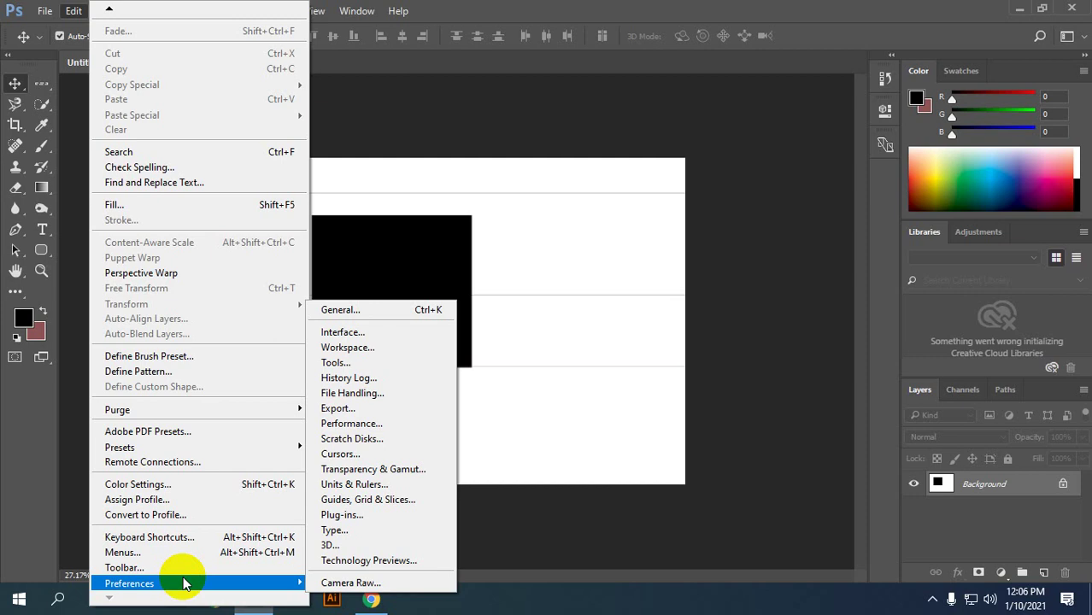
click(176, 593)
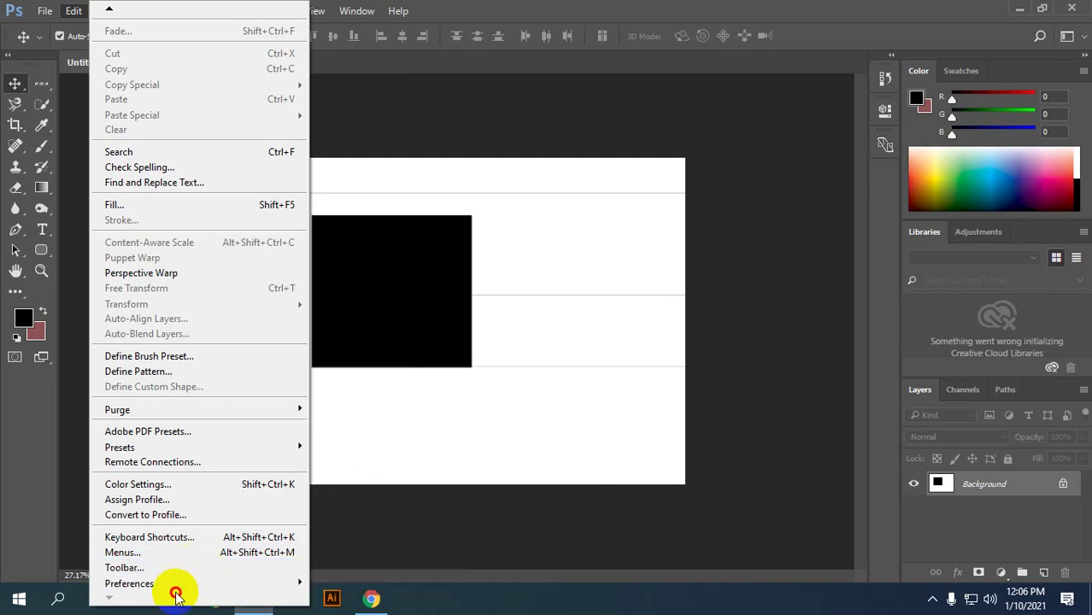
click(398, 365)
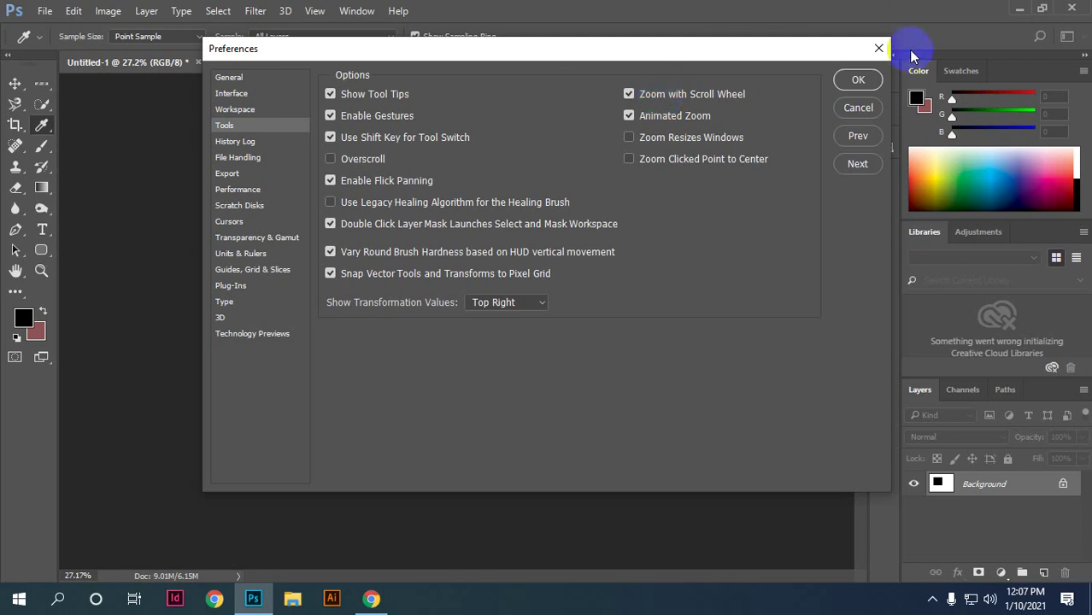
click(852, 80)
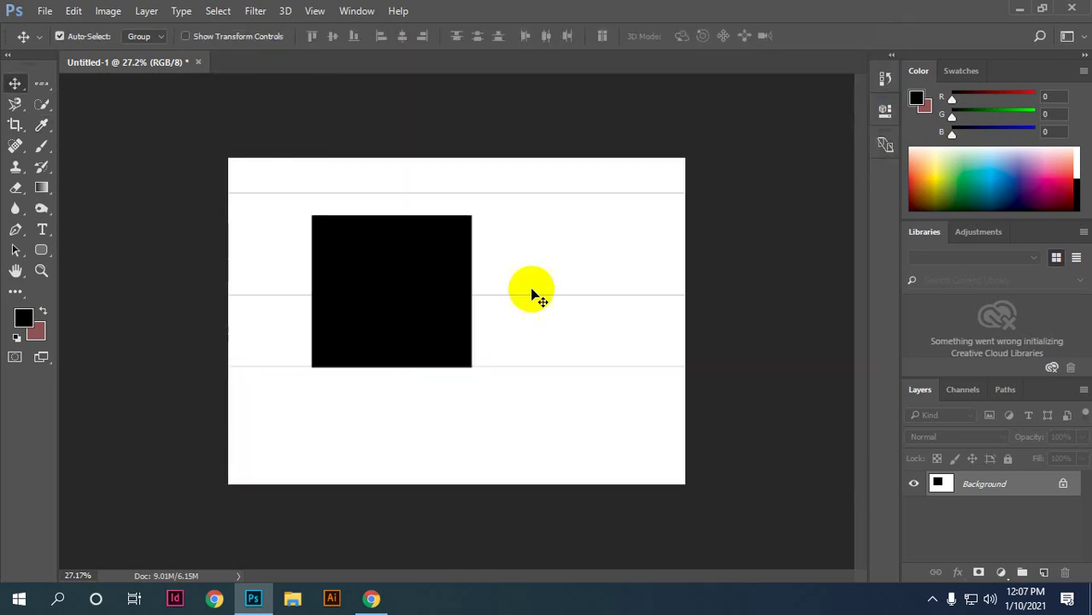
Step: Make single-pixel column selections near the canvas's left edge, then deselect and zoom in and out
click(41, 83)
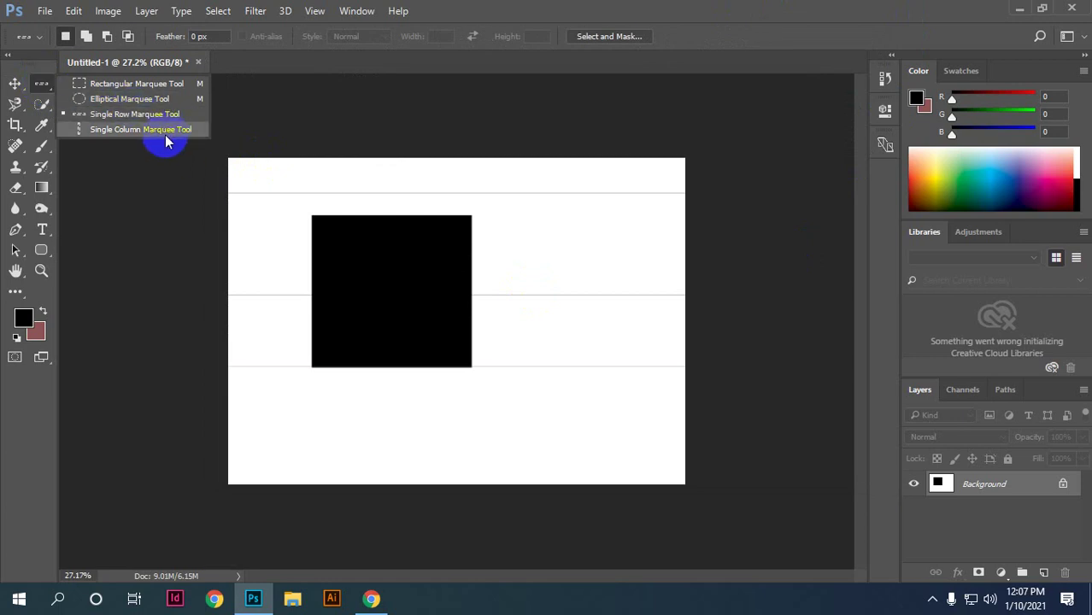
click(164, 135)
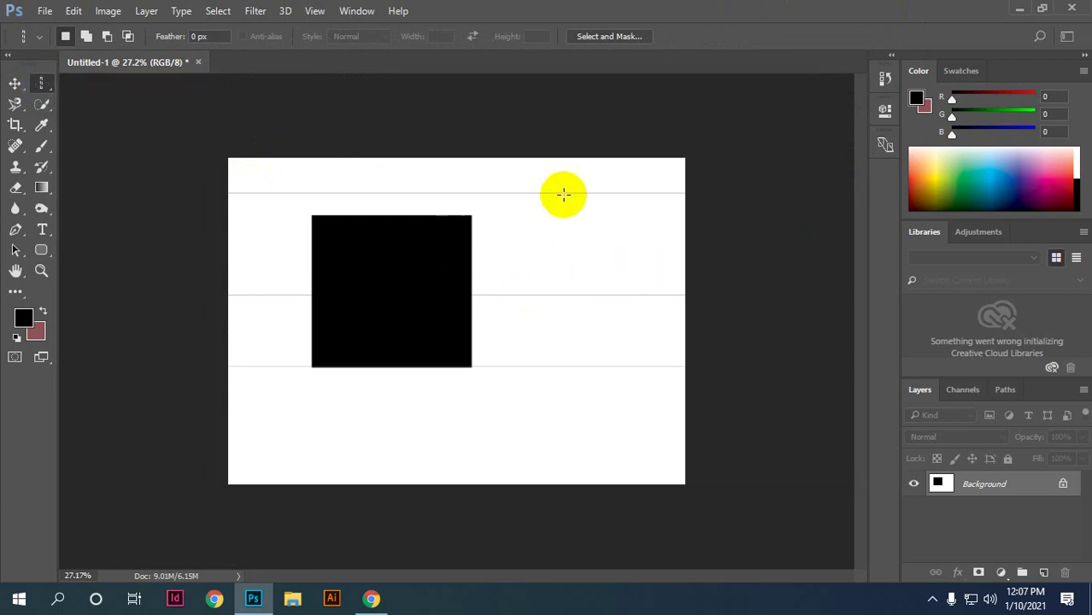
click(694, 225)
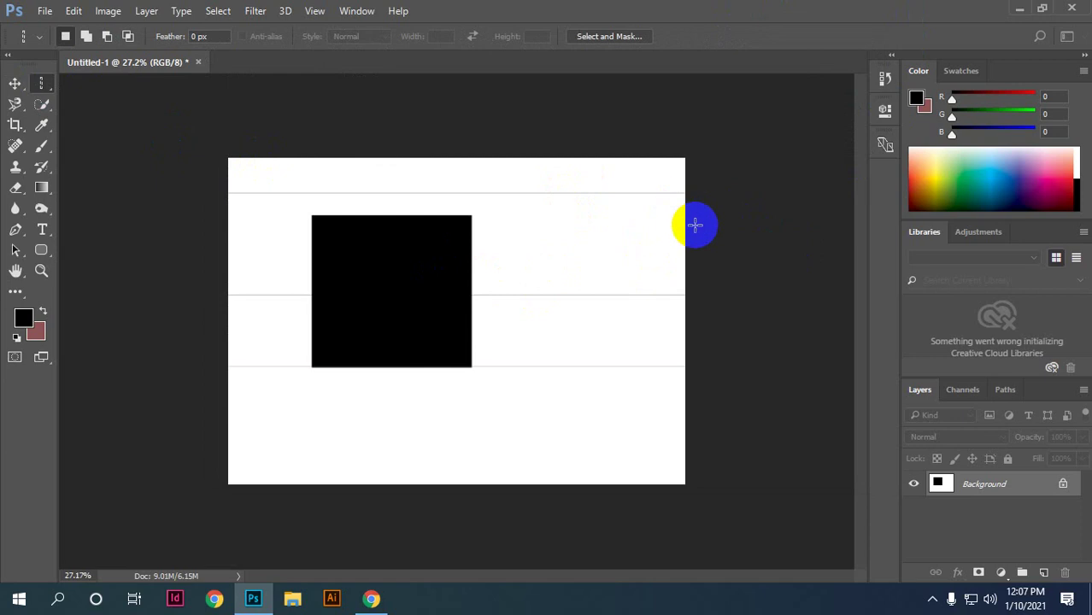
click(263, 140)
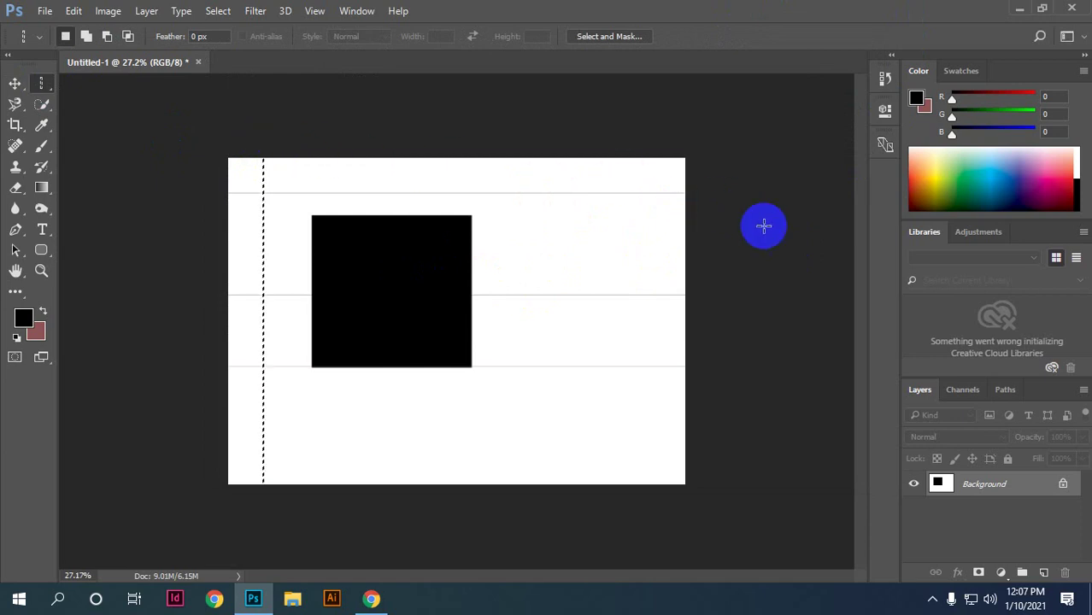
click(532, 139)
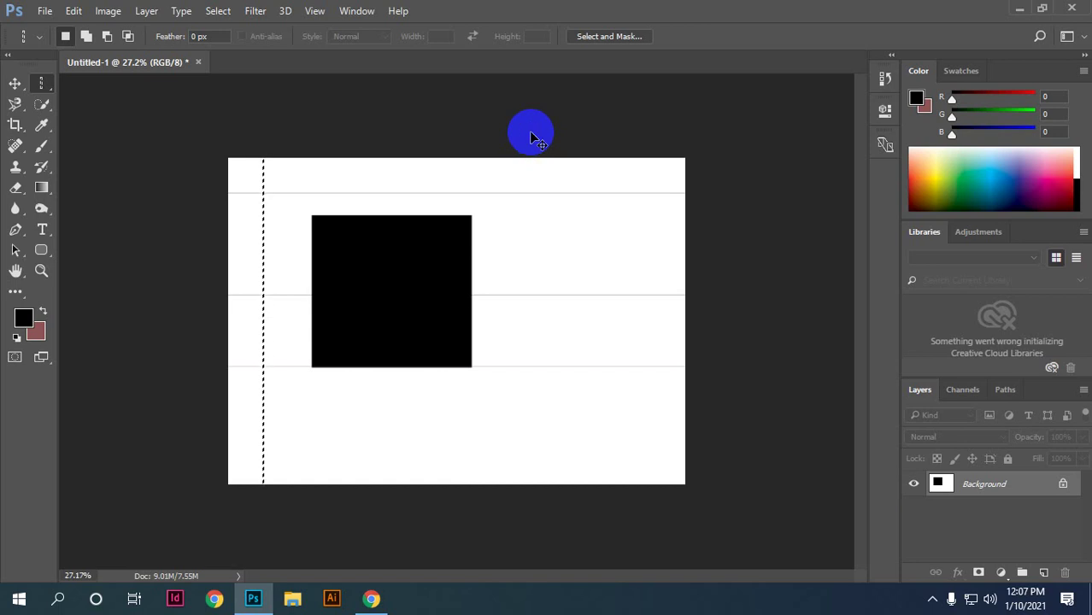
key(ctrl+d)
key(ctrl+plus)
key(ctrl+plus)
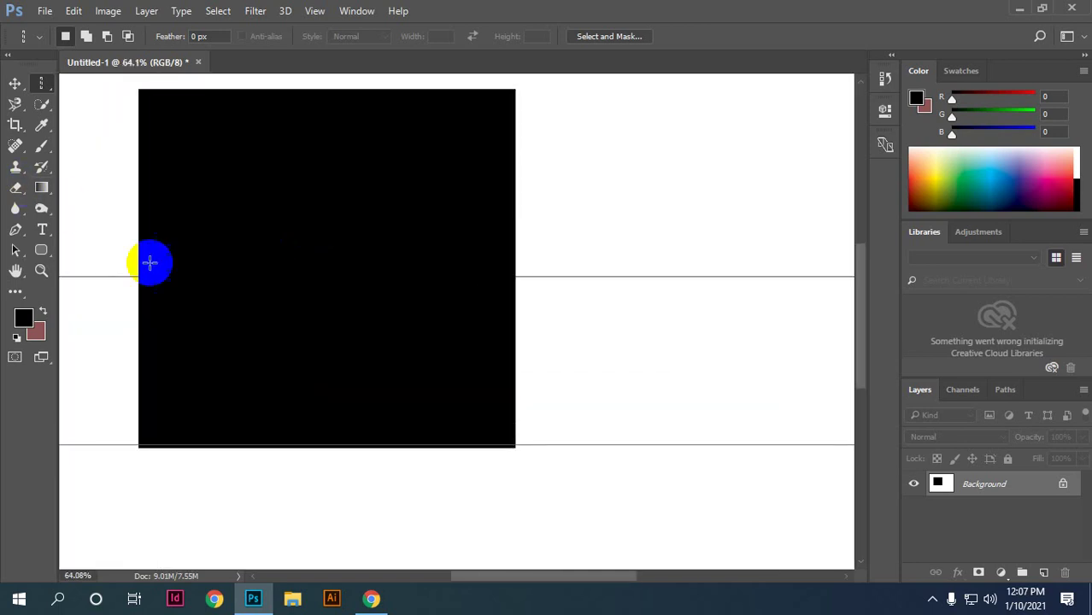
key(ctrl+minus)
key(ctrl+minus)
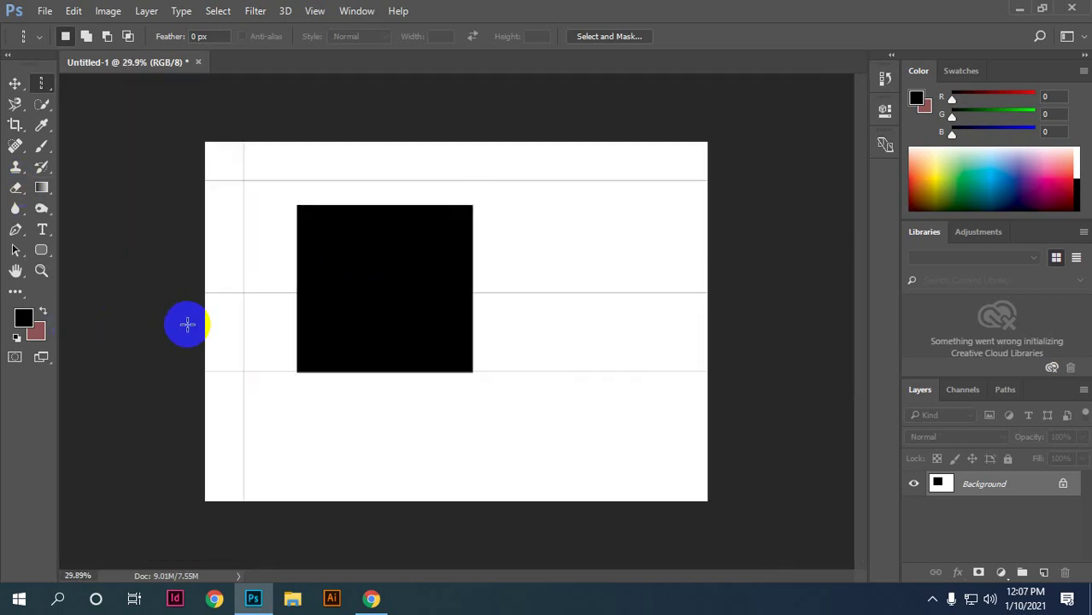
Step: Set the background colour to dark olive #575407
click(35, 331)
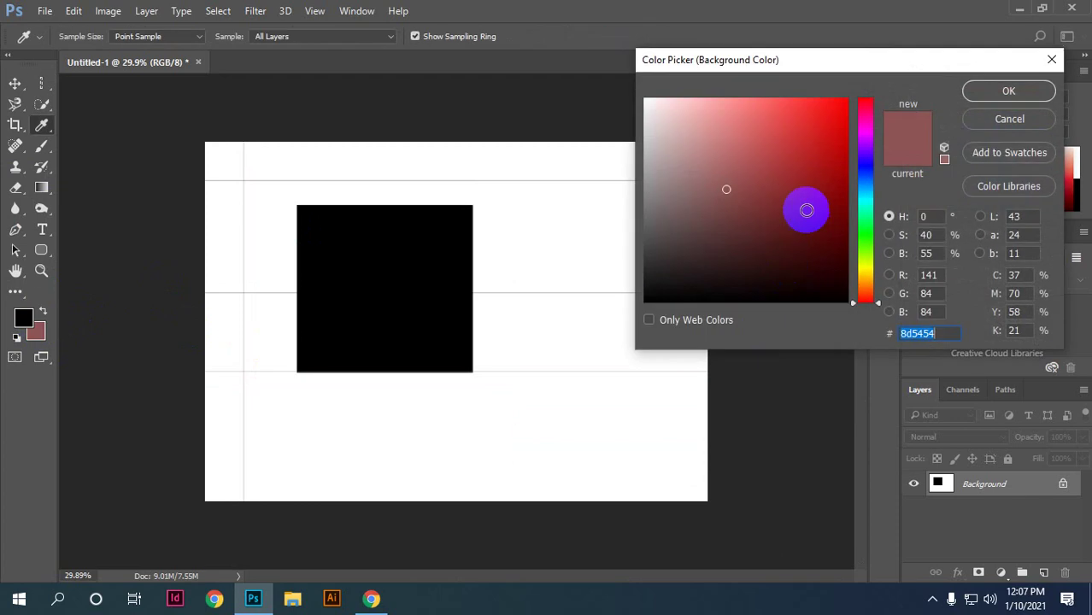
click(831, 233)
click(866, 270)
click(1014, 96)
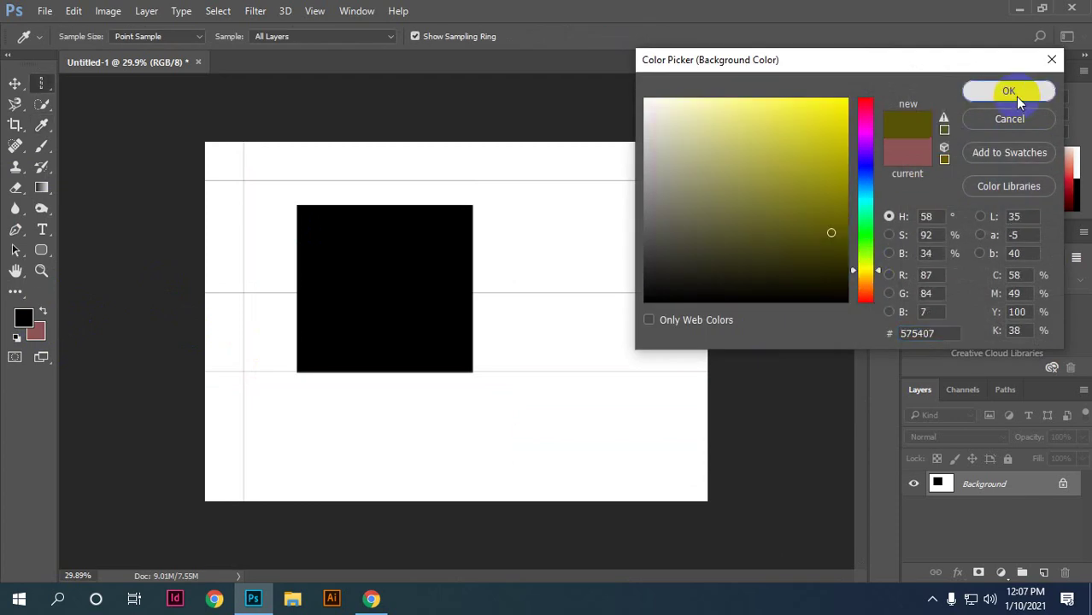
Step: Select a one-pixel column down the canvas centre, deselect, and zoom in and out
drag(446, 128, 470, 139)
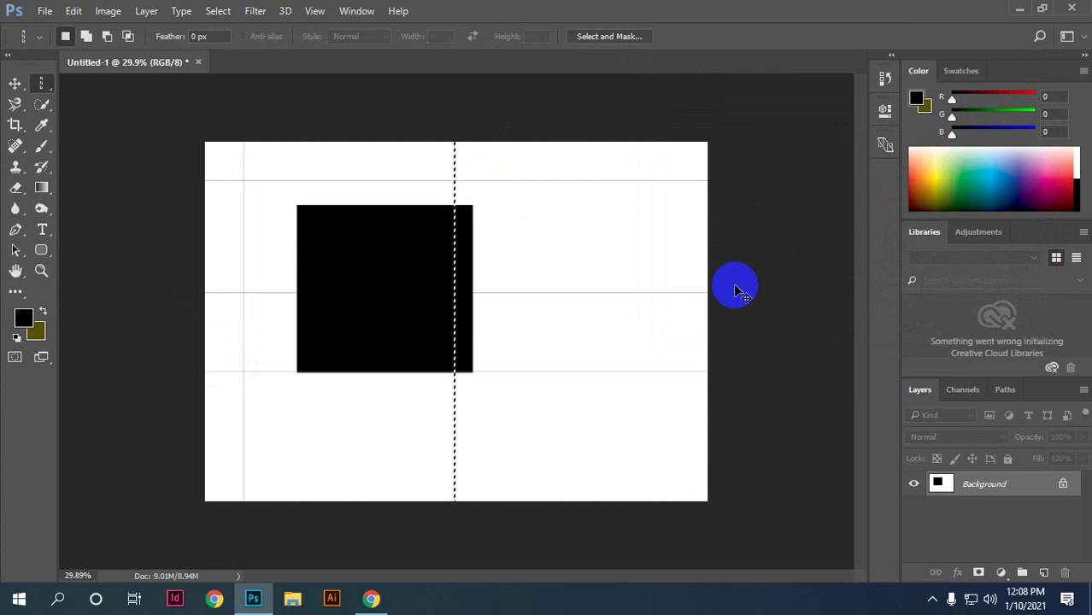
key(ctrl+d)
scroll(565, 271, up, 3)
scroll(428, 256, up, 5)
scroll(402, 273, up, 2)
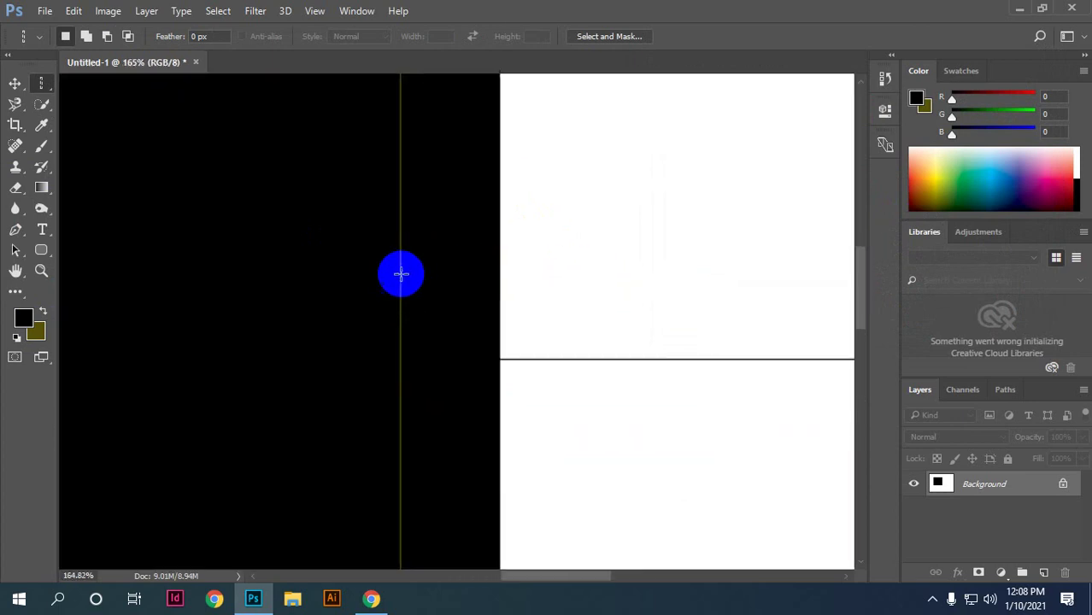
scroll(427, 267, up, 3)
scroll(383, 281, down, 1)
scroll(412, 280, down, 1)
scroll(414, 283, down, 2)
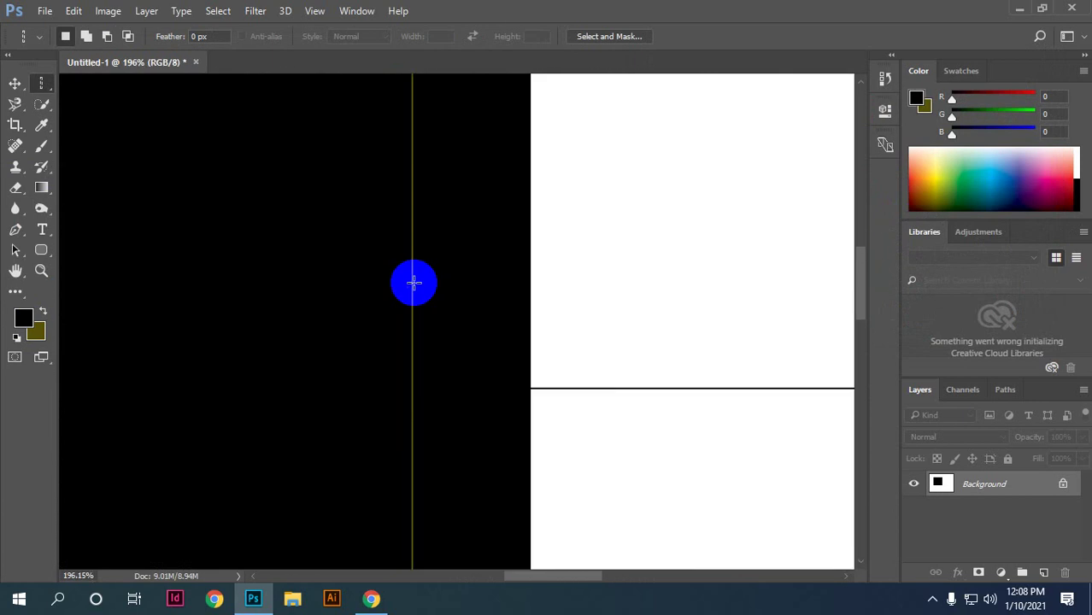
scroll(415, 285, down, 2)
scroll(416, 285, down, 5)
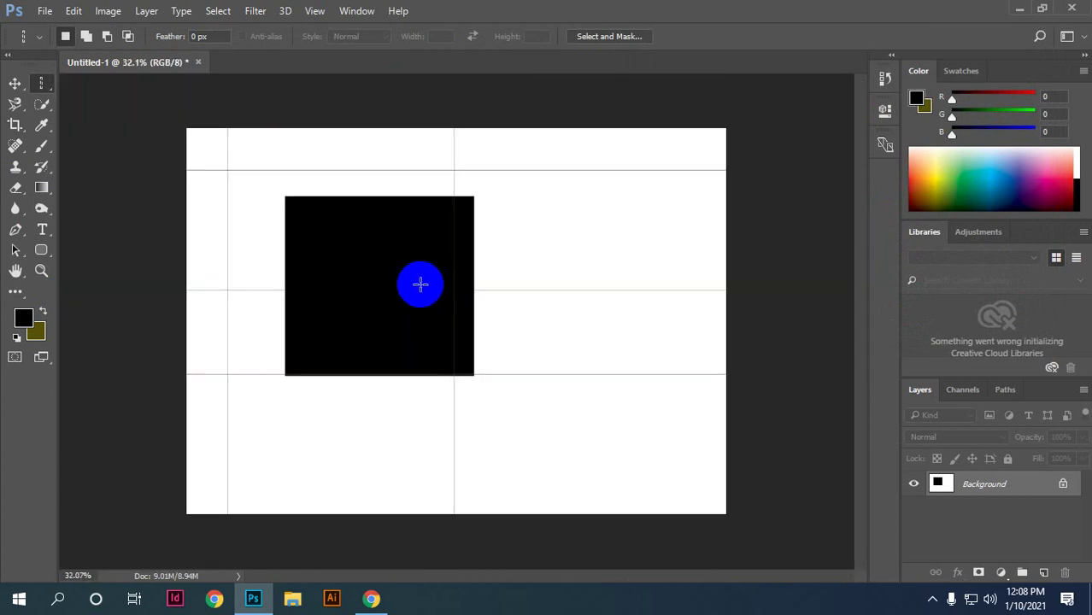
right_click(43, 83)
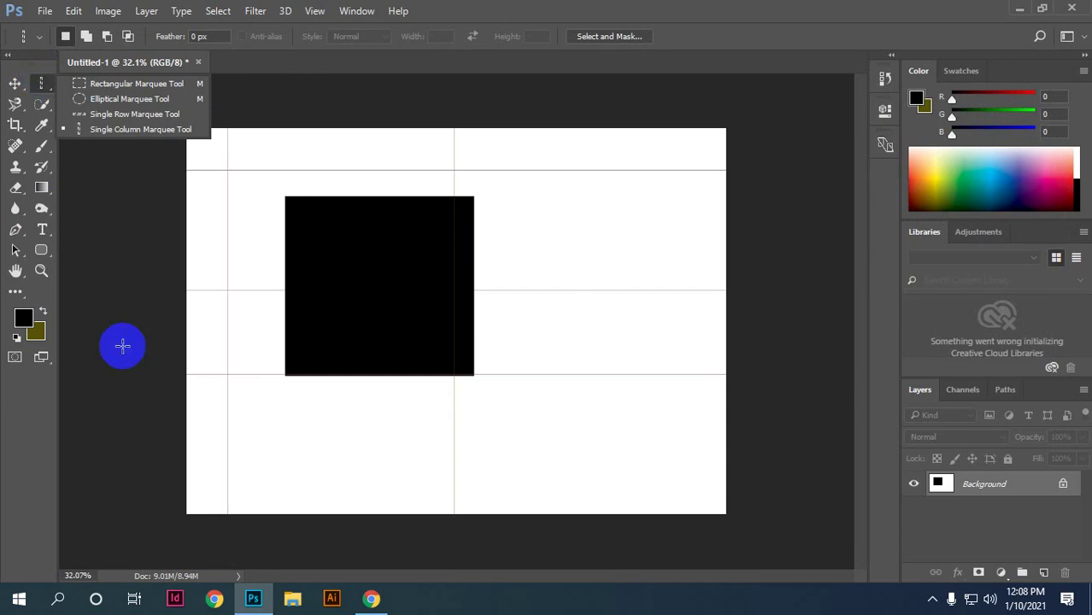
click(18, 88)
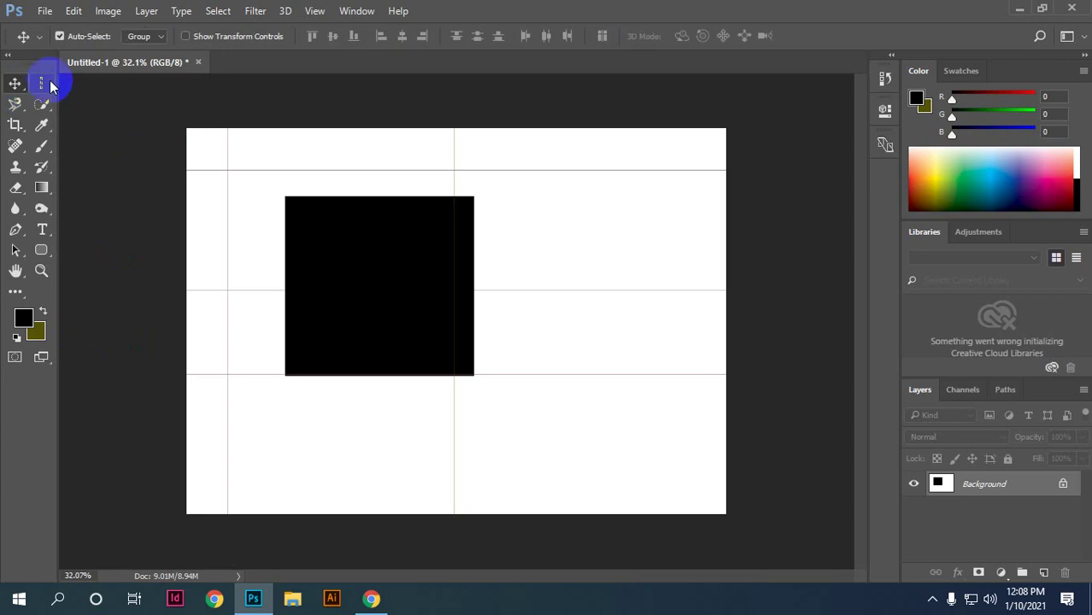
click(44, 83)
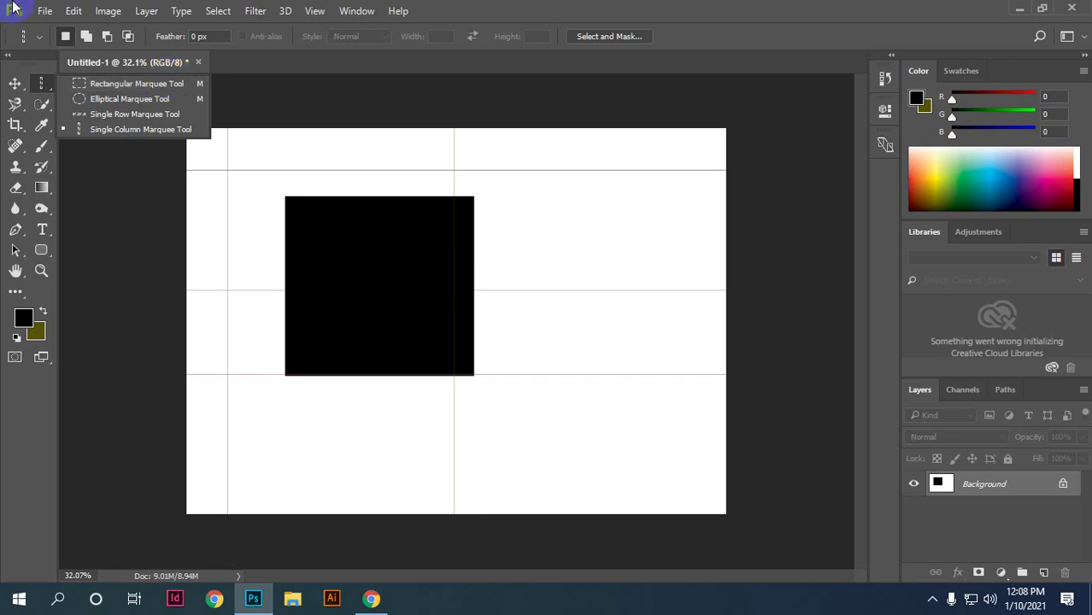
click(39, 84)
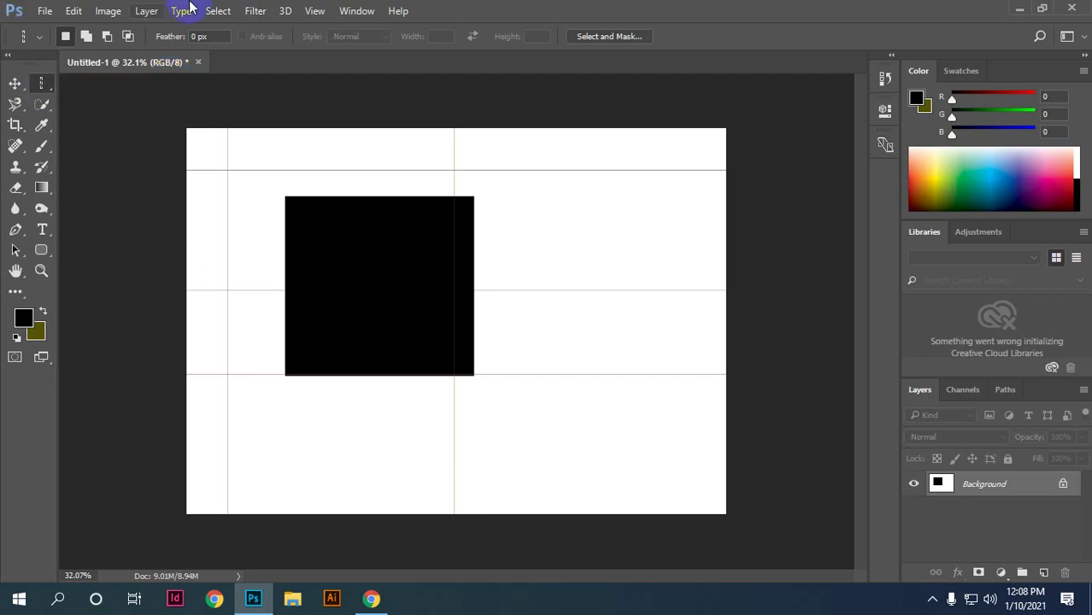
click(181, 168)
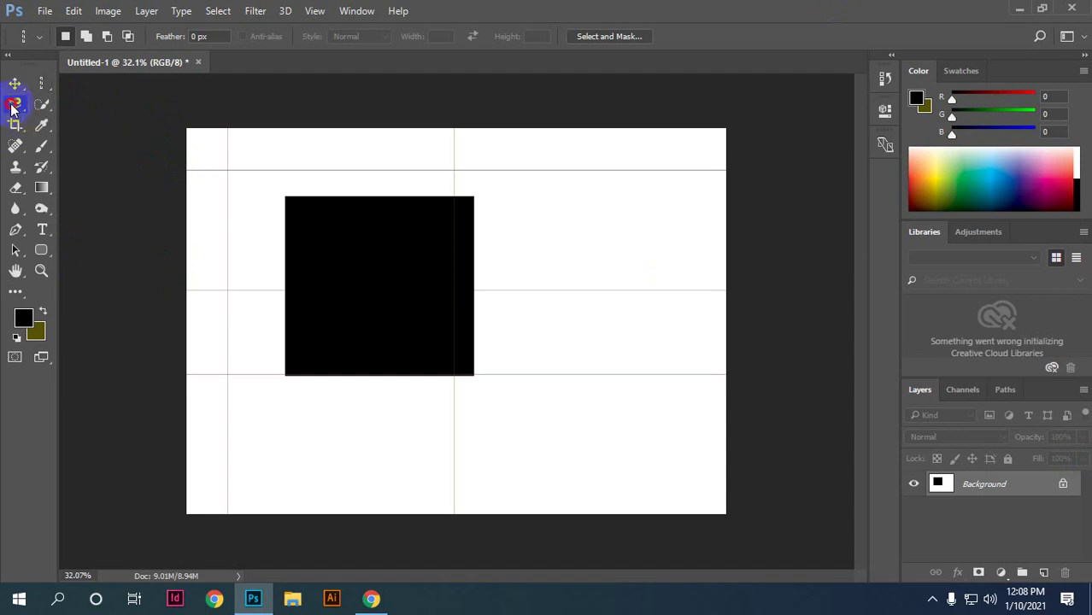
Step: Create a new 7 x 5 inch, 300 ppi white document, discard Untitled-1 unsaved, and keep the freehand Lasso
drag(14, 104, 82, 104)
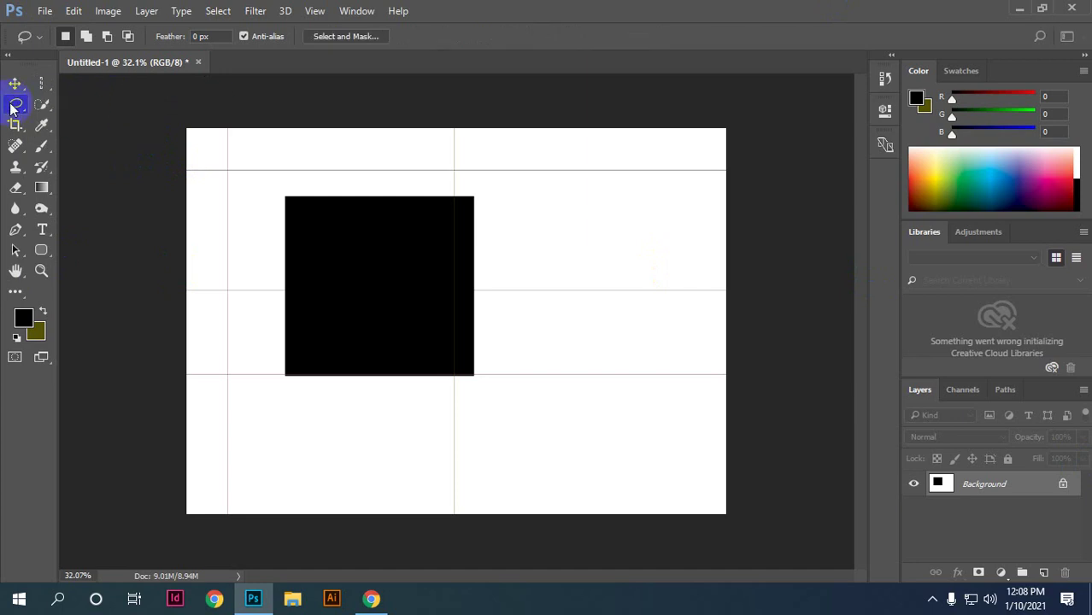
mouse_move(14, 104)
mouse_down()
mouse_move(90, 129)
mouse_move(92, 142)
mouse_move(83, 106)
mouse_up()
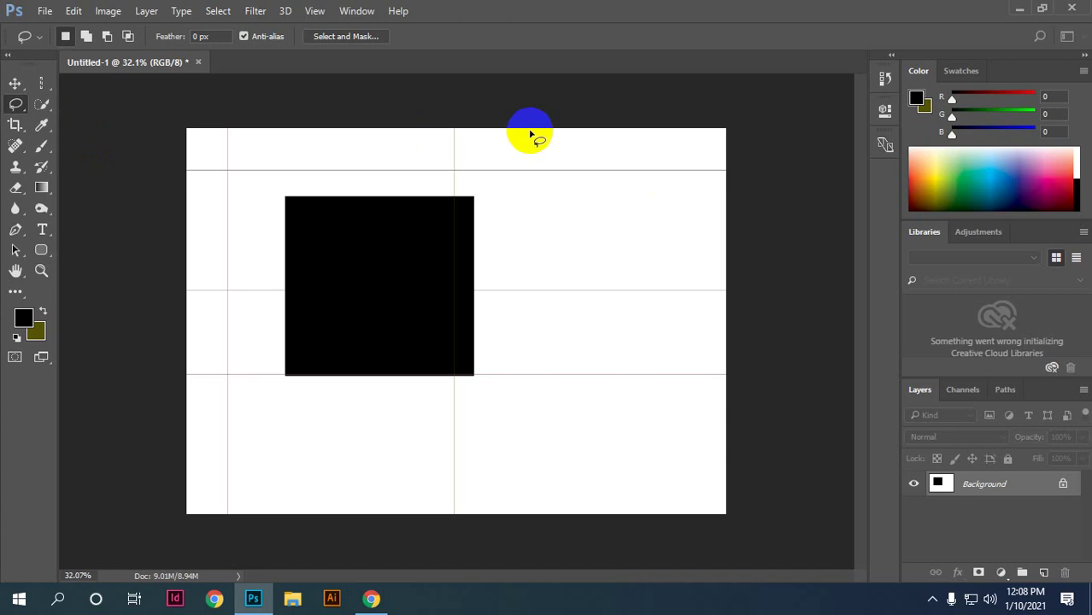
key(ctrl+n)
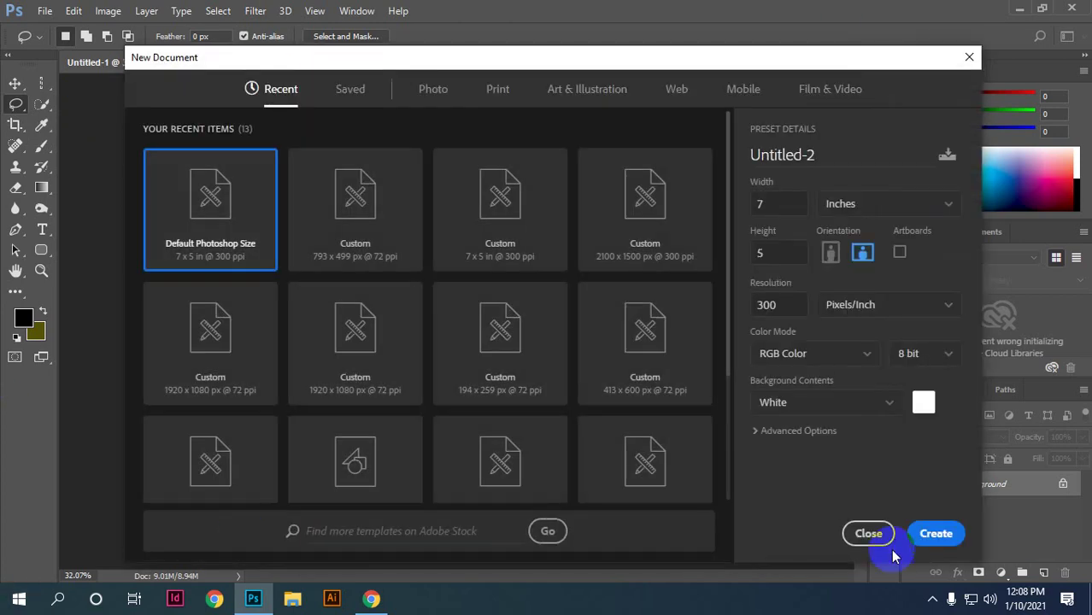
click(933, 534)
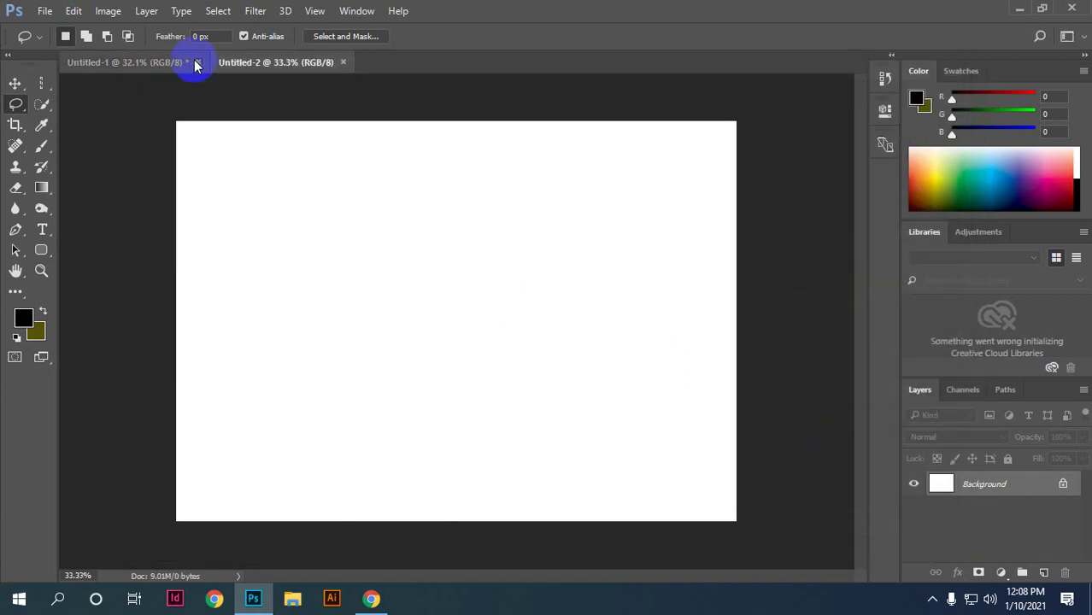
click(197, 62)
click(549, 237)
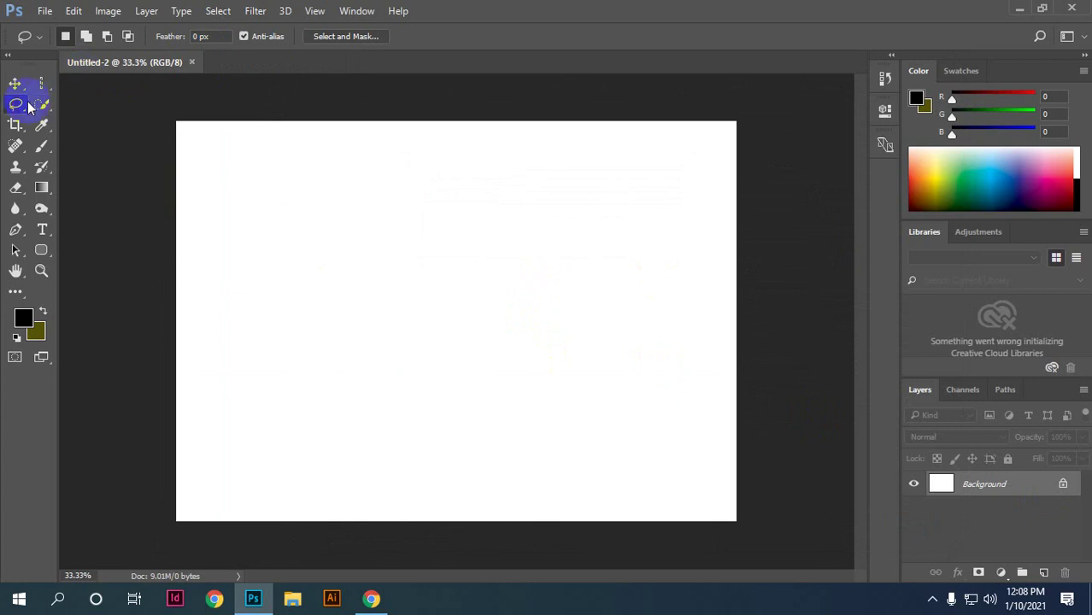
right_click(19, 110)
click(88, 100)
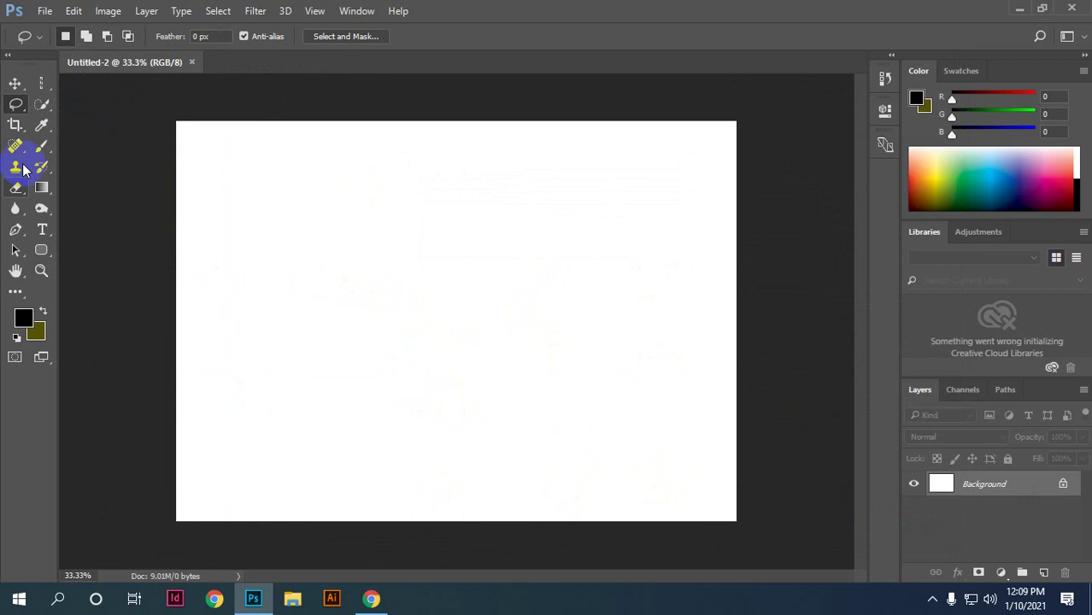
Step: Choose the freehand Lasso from the lasso variants
drag(15, 102, 124, 104)
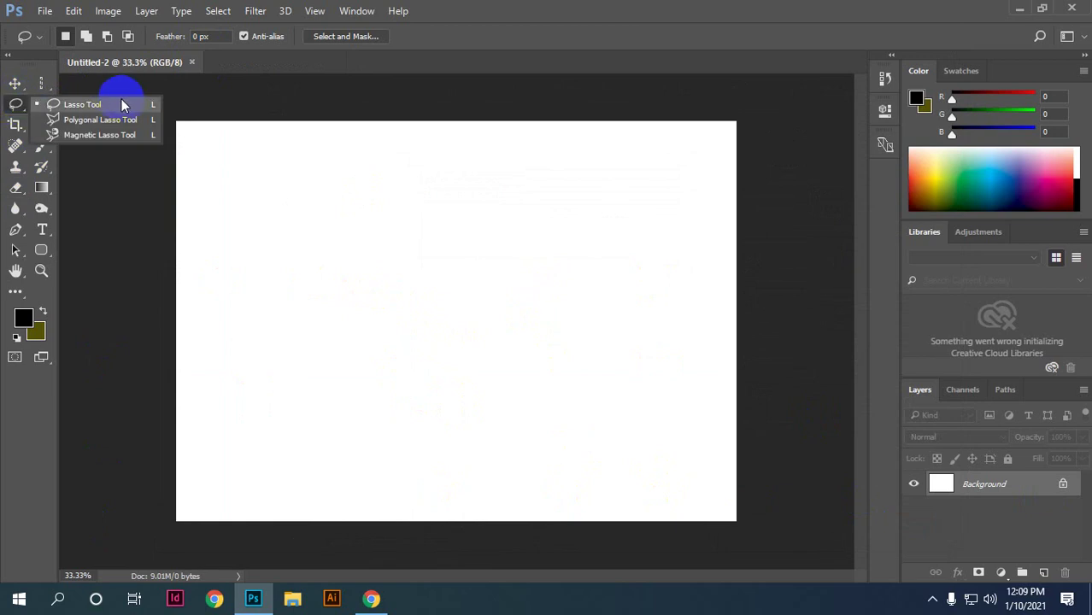
drag(119, 103, 120, 120)
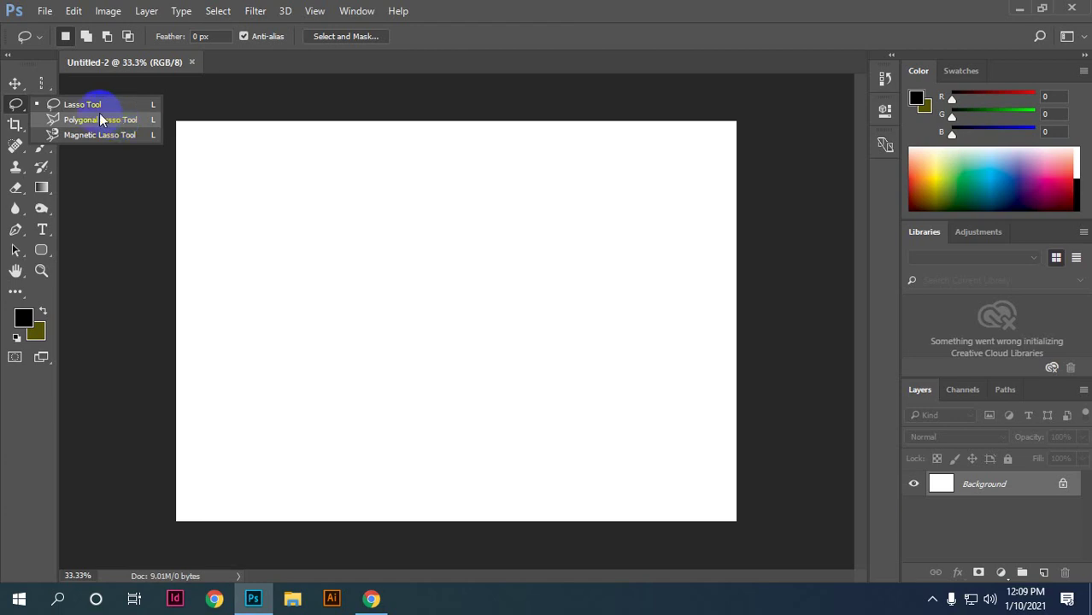
drag(99, 113, 108, 110)
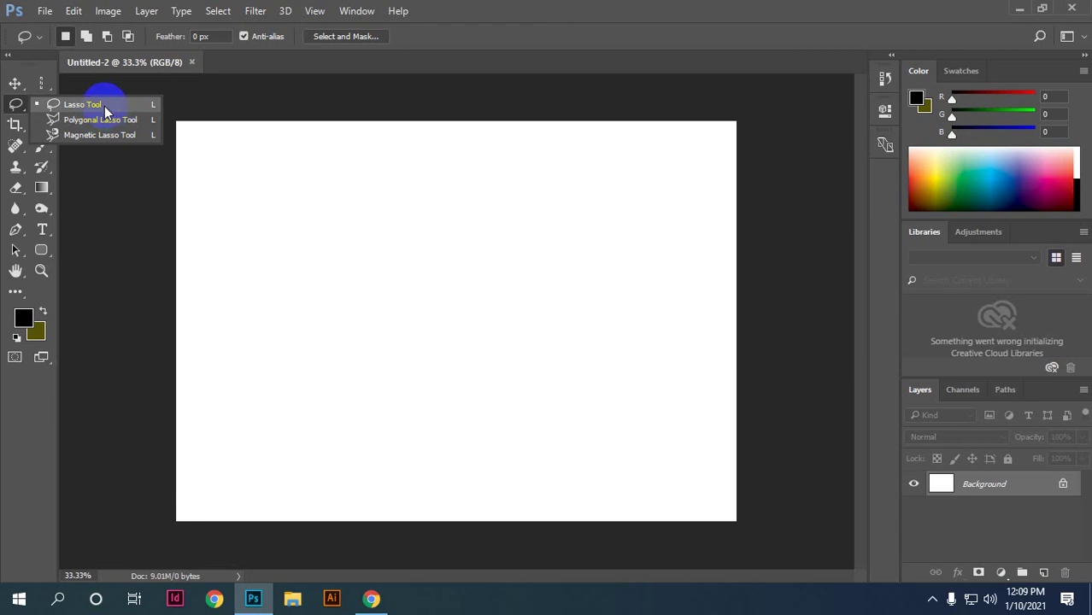
drag(104, 106, 105, 109)
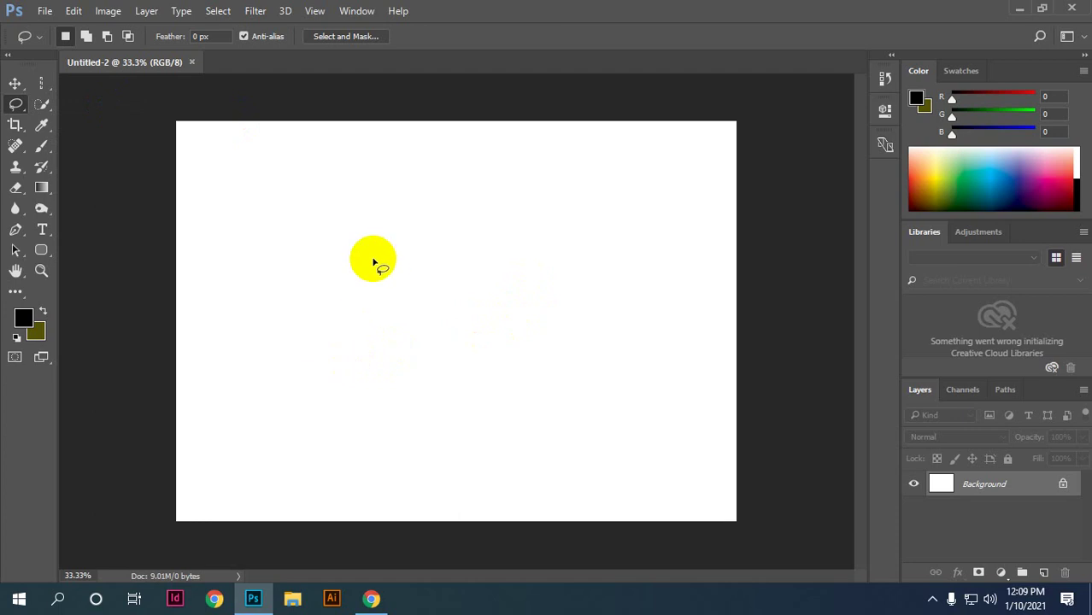
scroll(442, 308, up, 1)
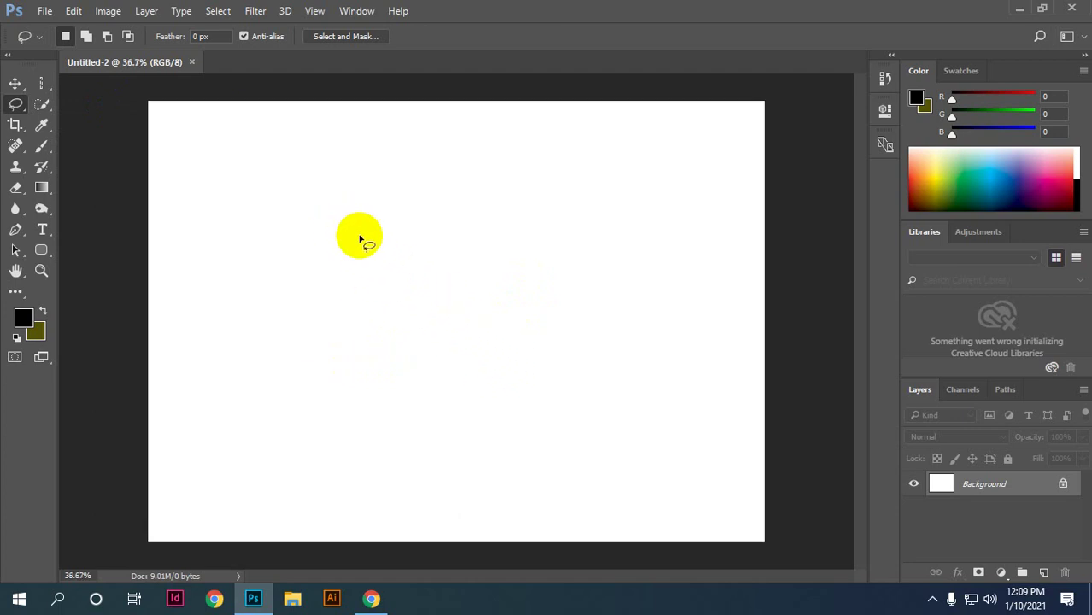
Step: Draw a freehand blob in the canvas middle, fill it with background olive, and deselect
mouse_move(329, 242)
mouse_down()
mouse_move(425, 222)
mouse_move(473, 177)
mouse_move(585, 278)
mouse_move(528, 357)
mouse_move(451, 336)
mouse_move(351, 346)
mouse_move(275, 458)
mouse_move(258, 337)
mouse_move(325, 295)
mouse_move(260, 207)
mouse_move(330, 243)
mouse_up()
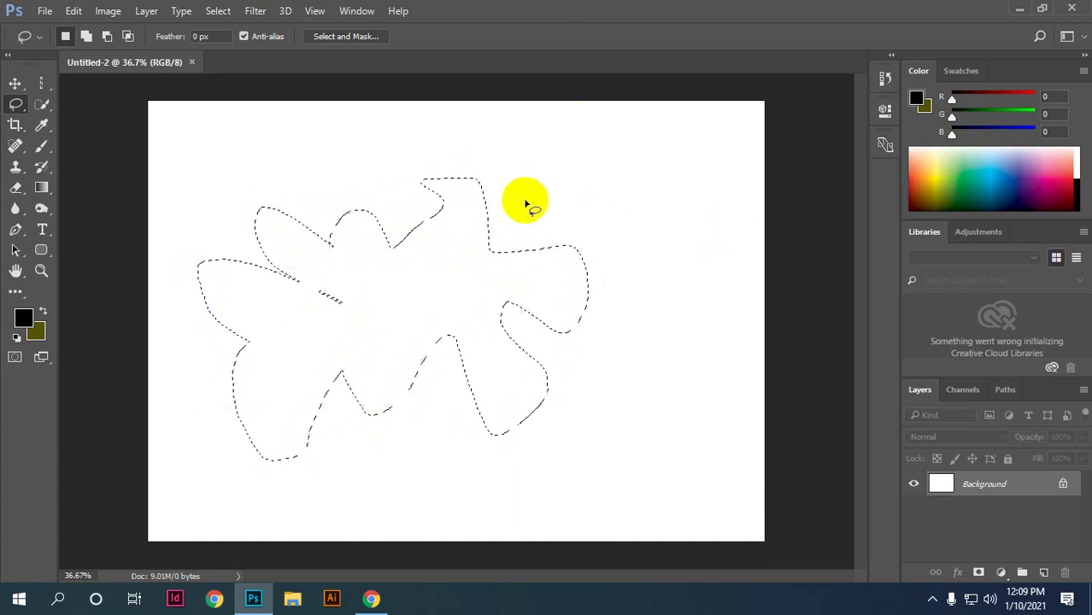
scroll(517, 188, up, 1)
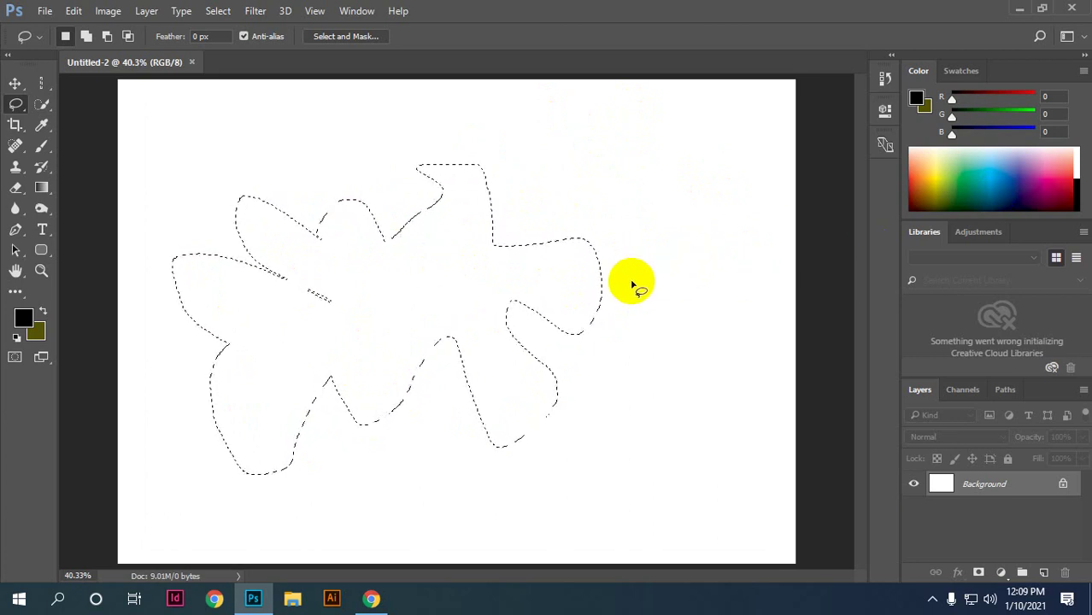
key(alt+BackSpace)
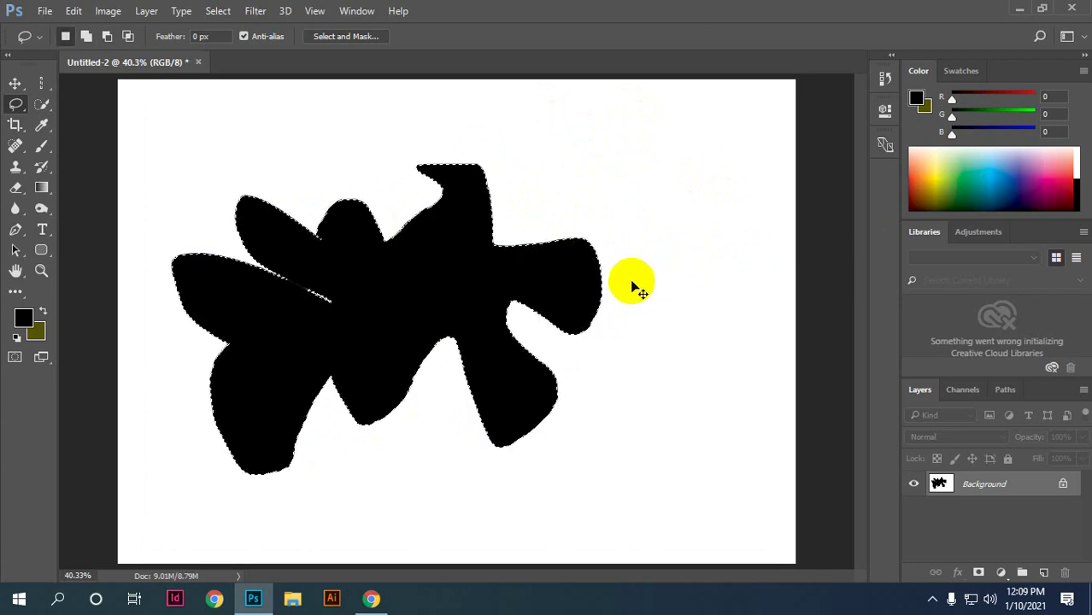
key(ctrl+BackSpace)
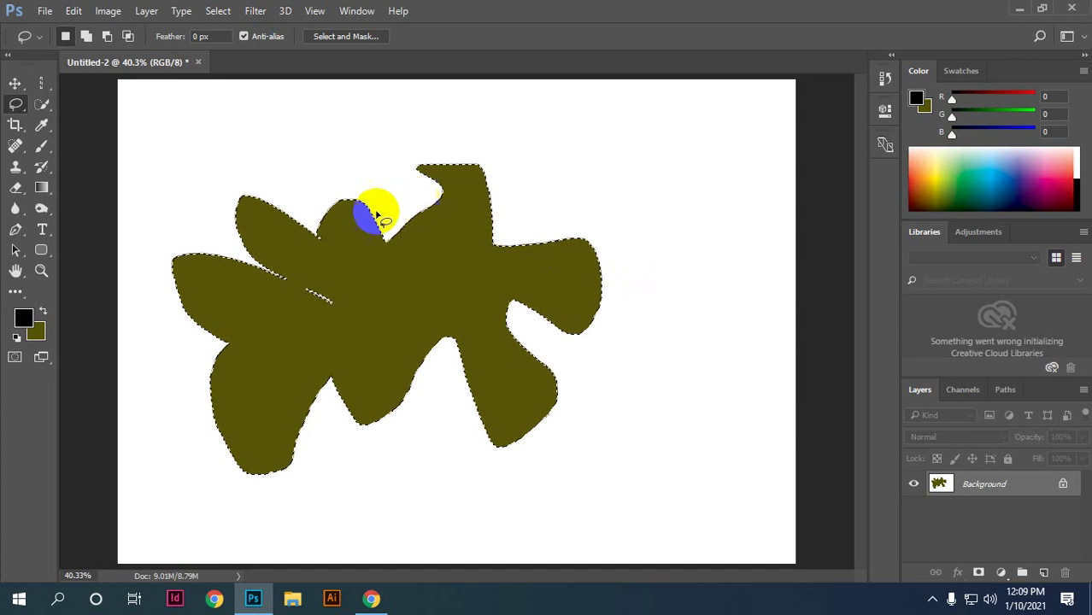
key(ctrl+minus)
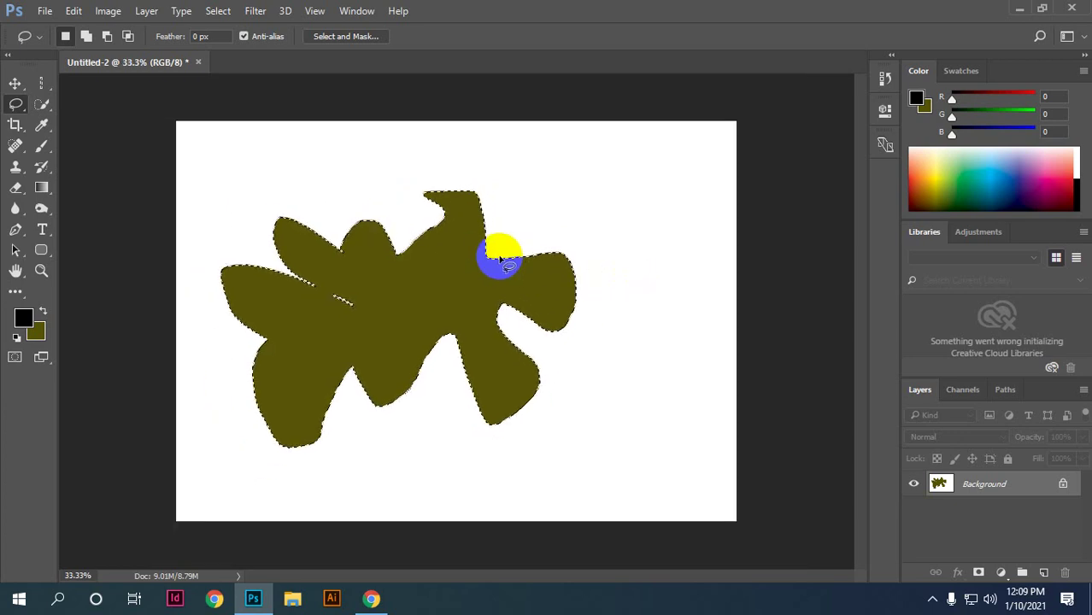
key(ctrl+d)
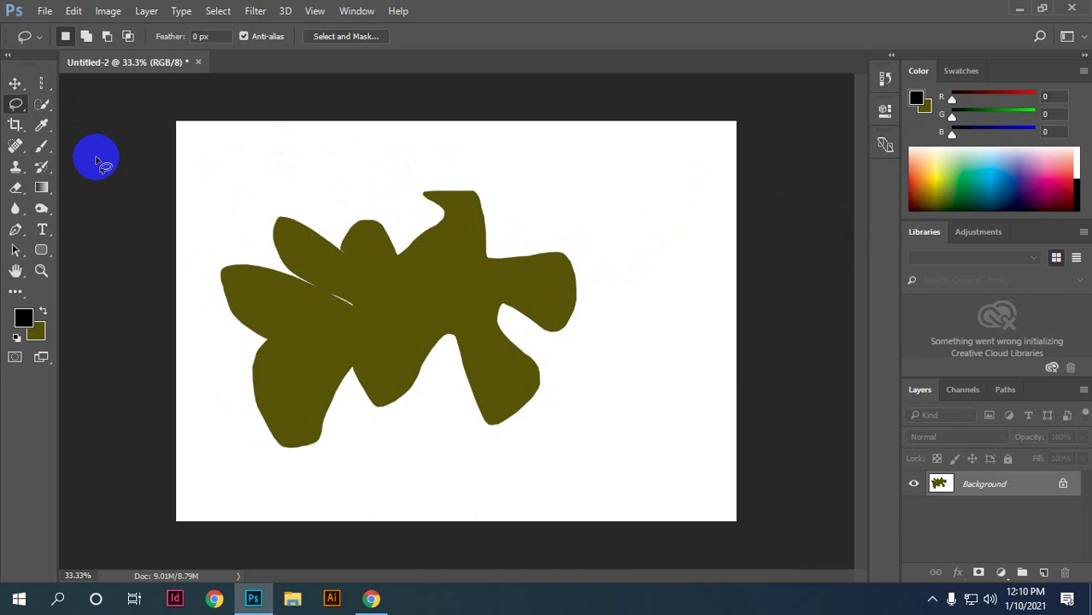
Step: Make Polygonal Lasso the active tool and step back to remove the olive blob
click(11, 105)
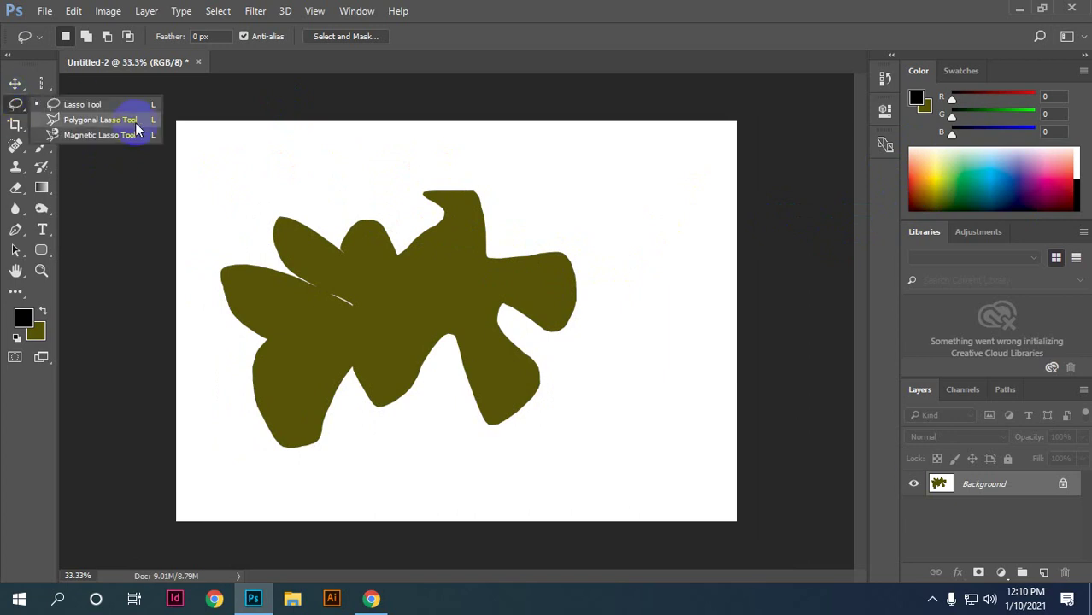
click(86, 119)
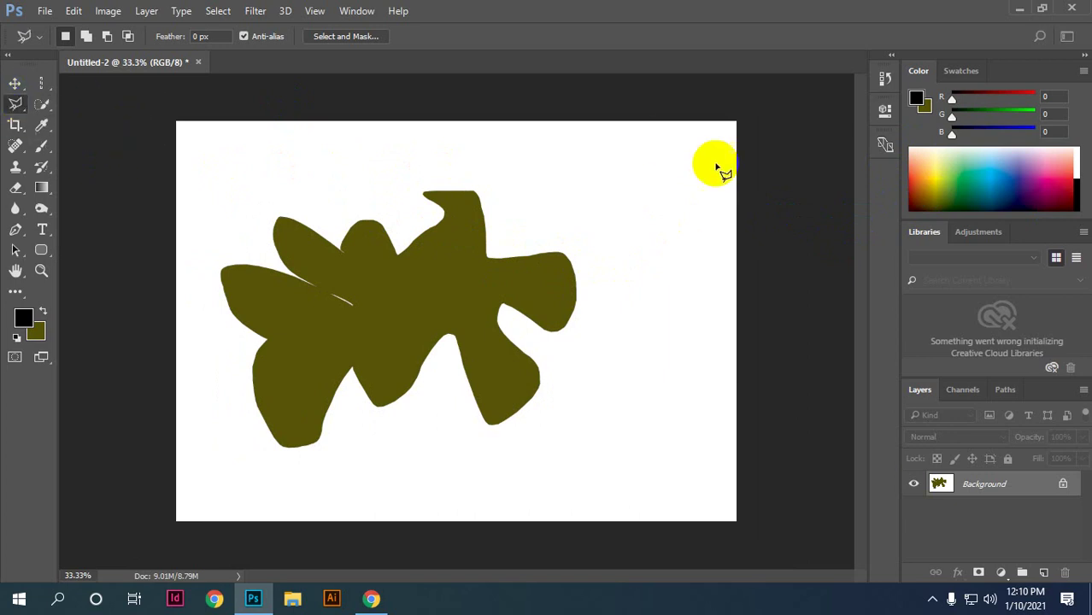
click(17, 105)
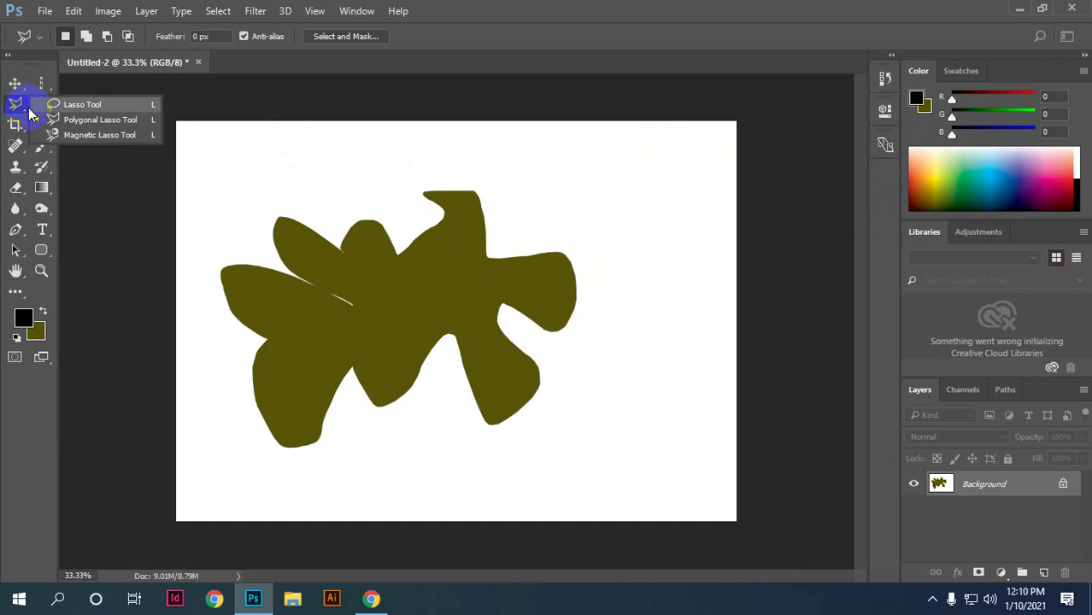
click(112, 119)
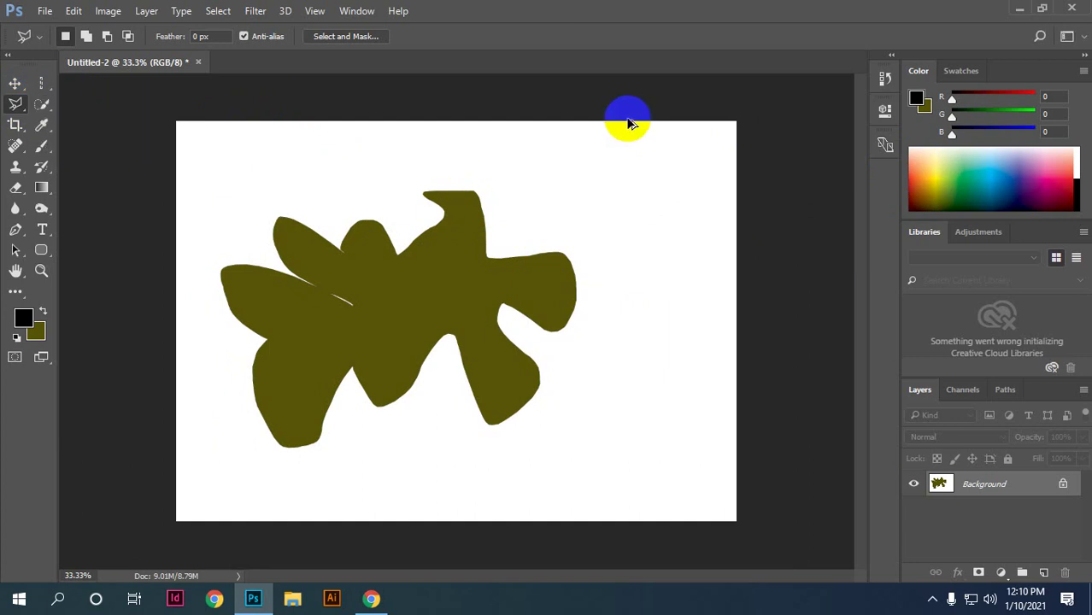
key(ctrl+alt+z)
key(ctrl+alt+z)
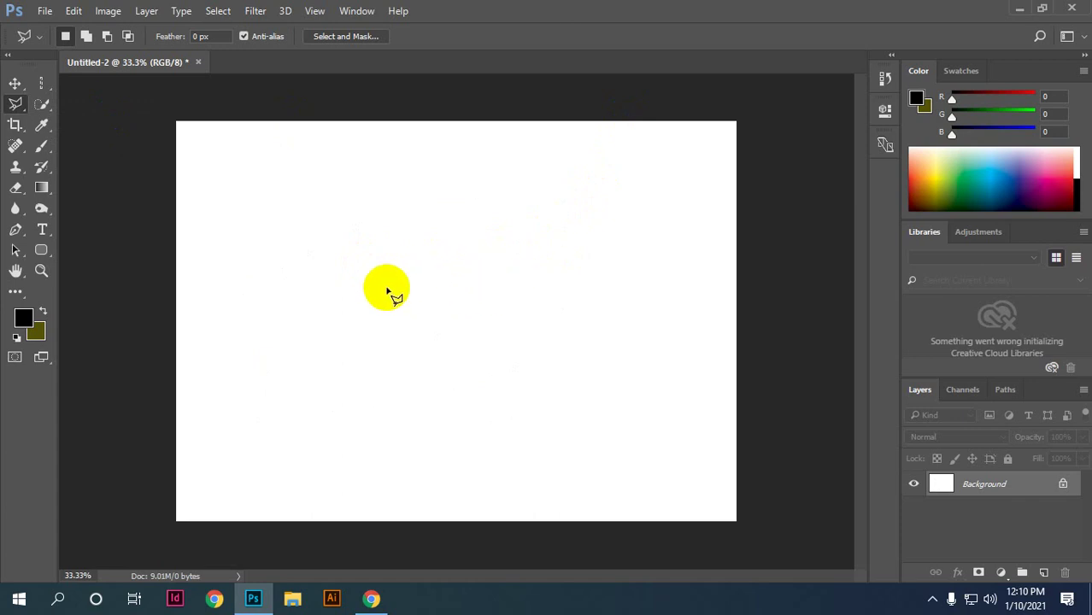
Step: Outline the zigzag's upper and right corners with the Polygonal Lasso
click(315, 232)
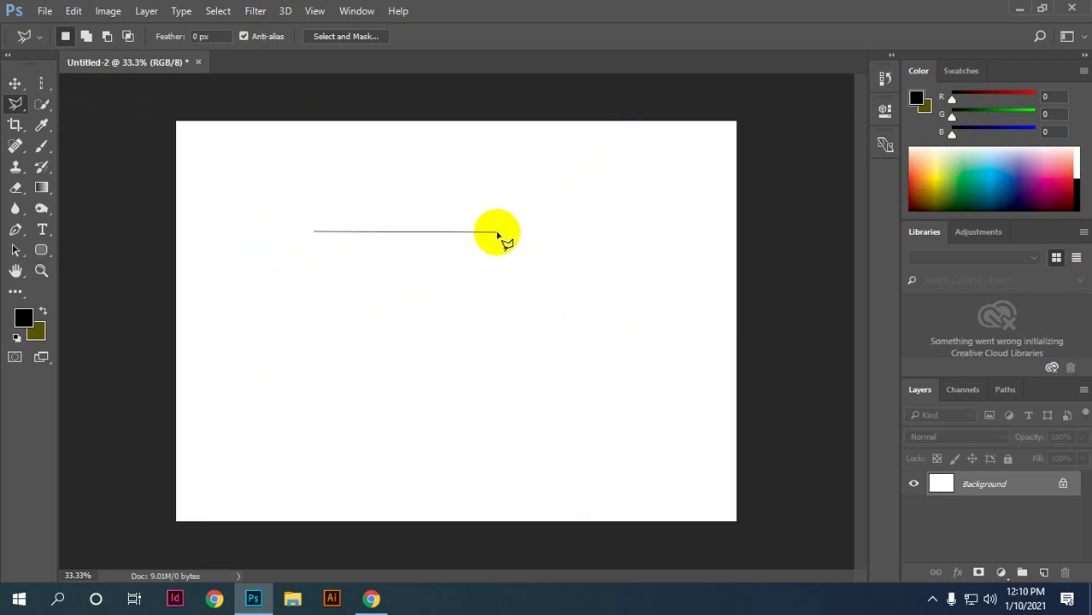
click(496, 232)
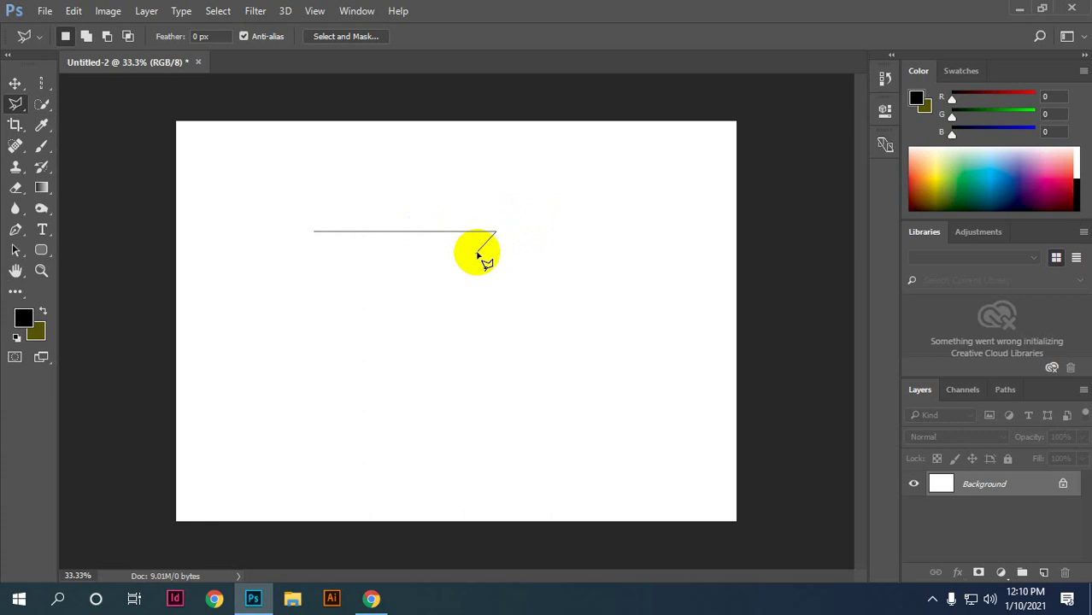
click(426, 297)
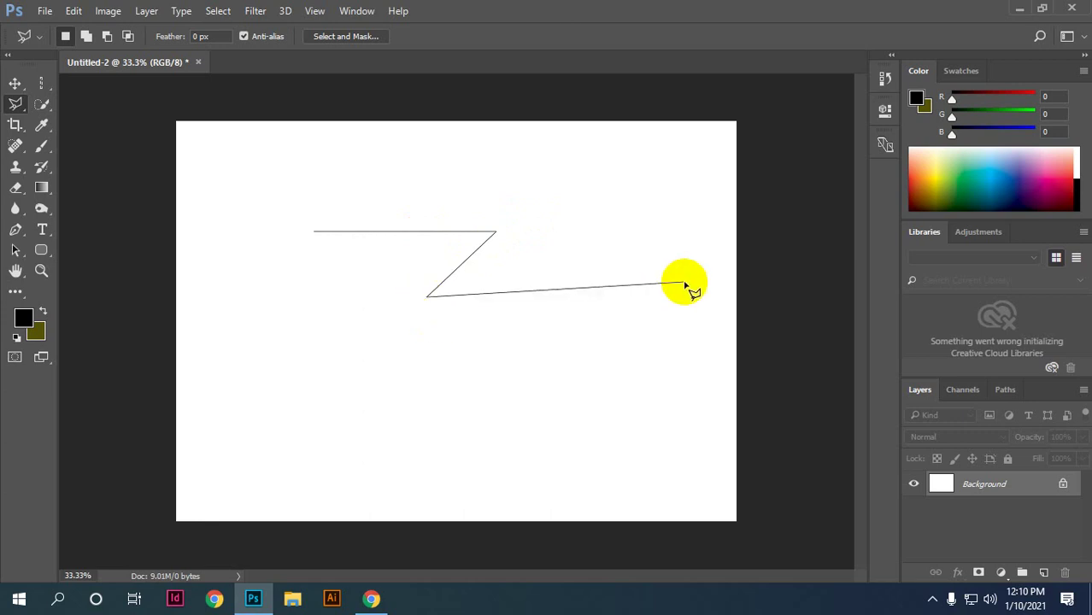
click(659, 297)
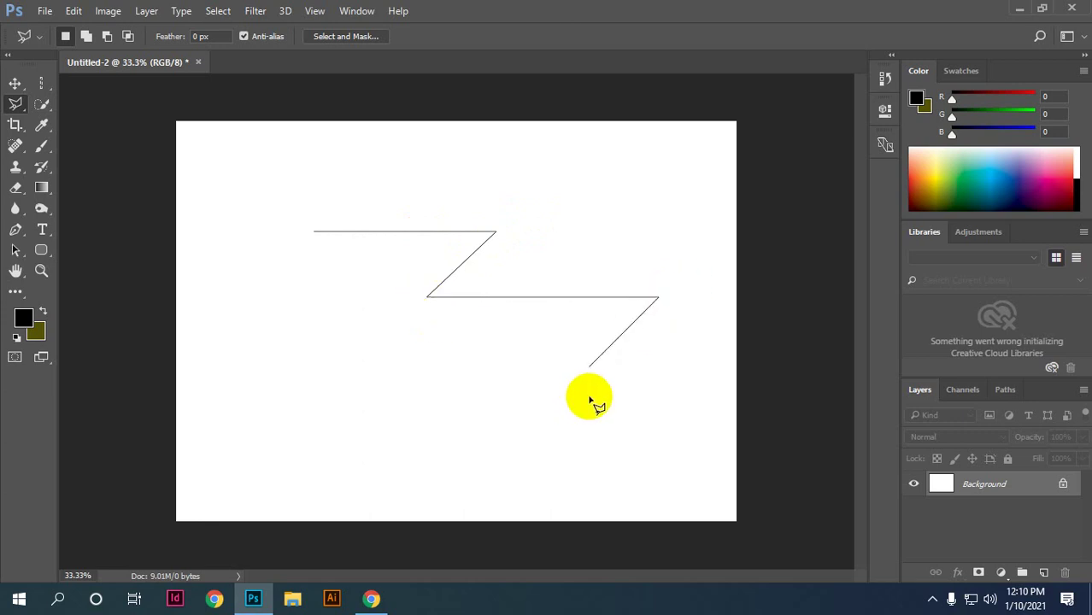
click(590, 366)
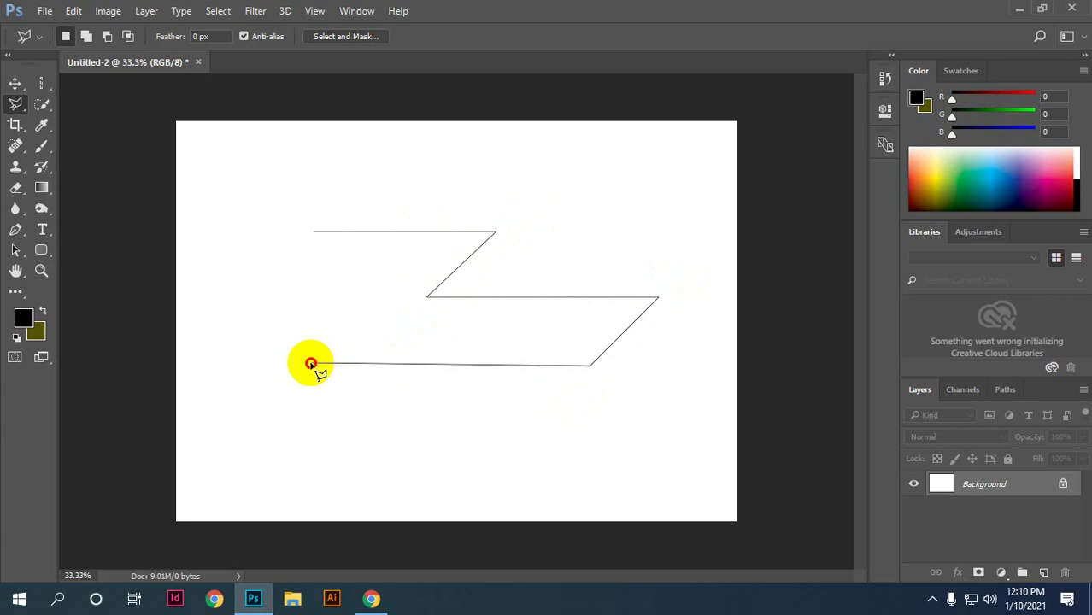
click(311, 364)
click(368, 420)
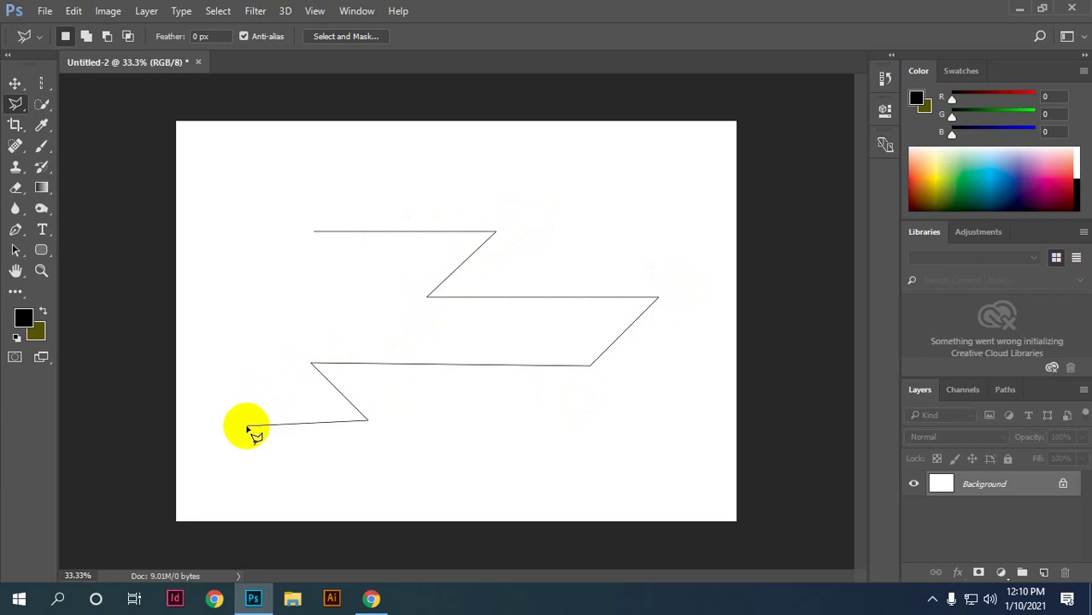
Step: Add the zigzag's left corners, close the outline, fill it olive, and deselect
click(246, 425)
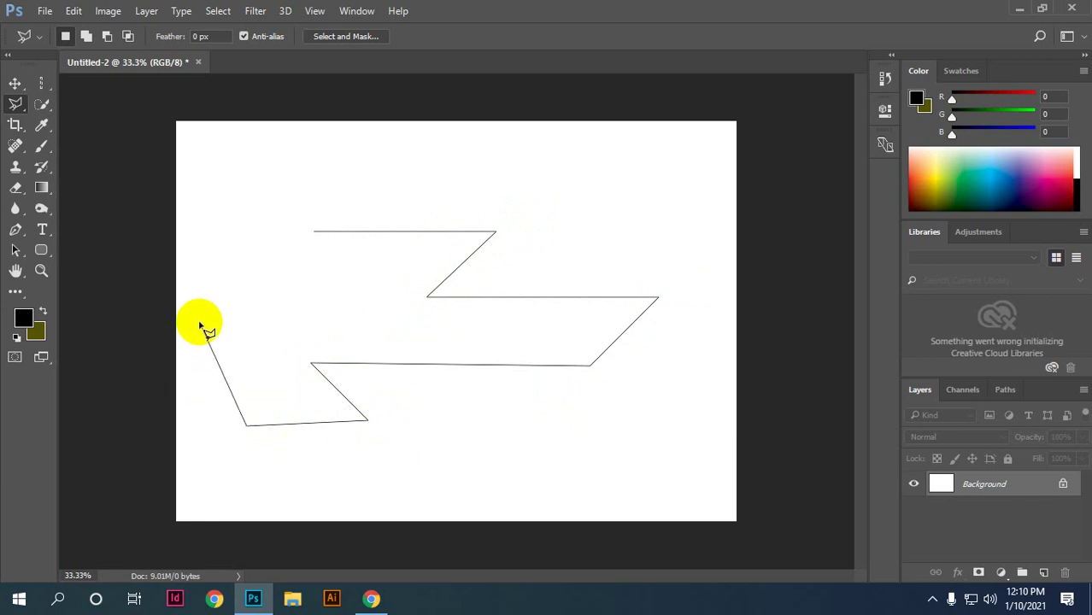
click(199, 324)
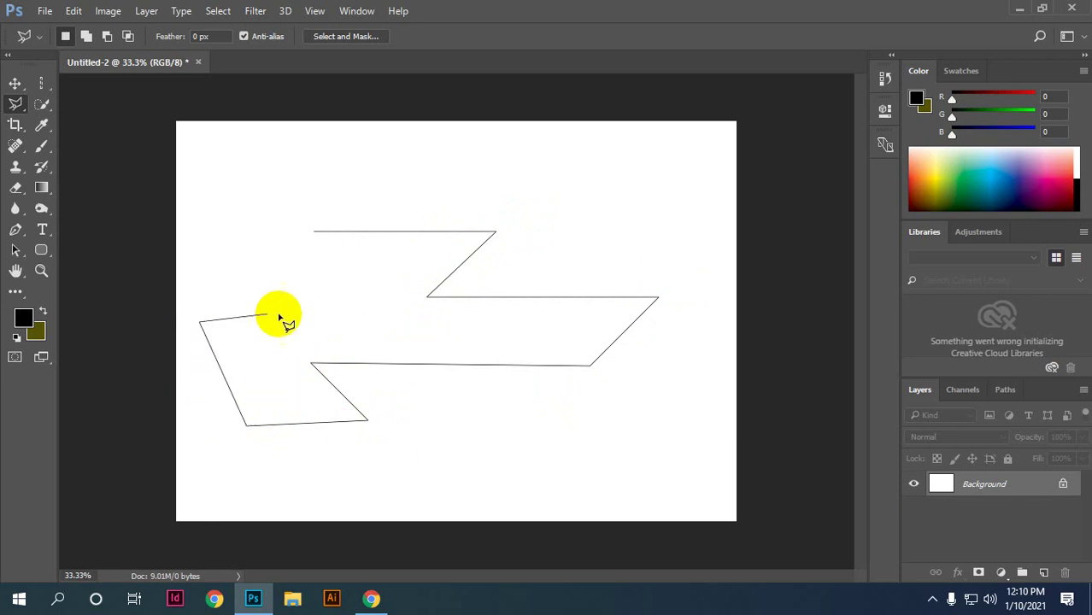
click(331, 324)
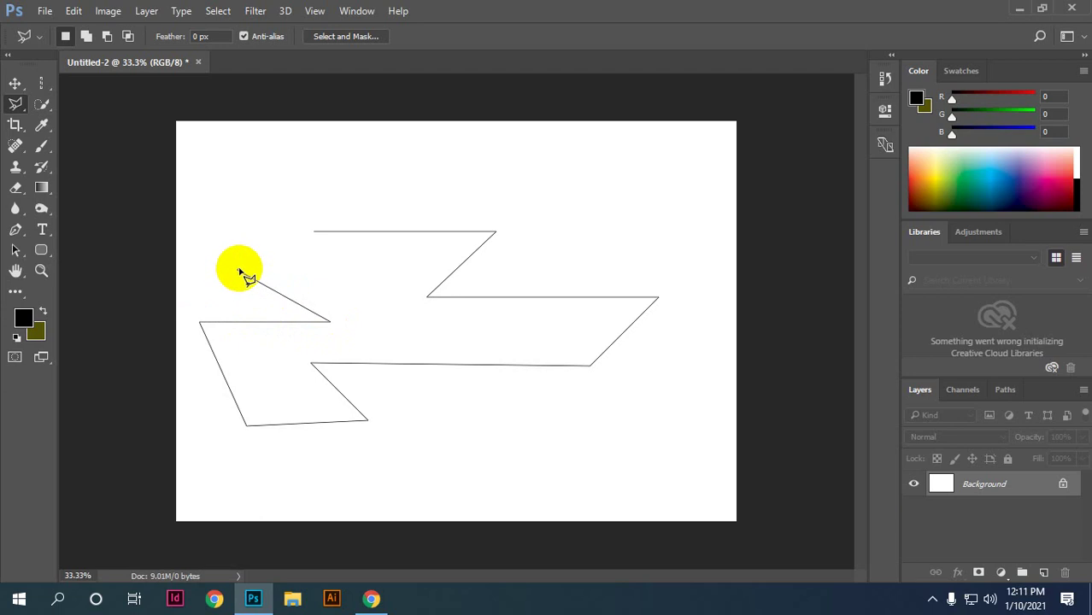
click(238, 270)
click(355, 270)
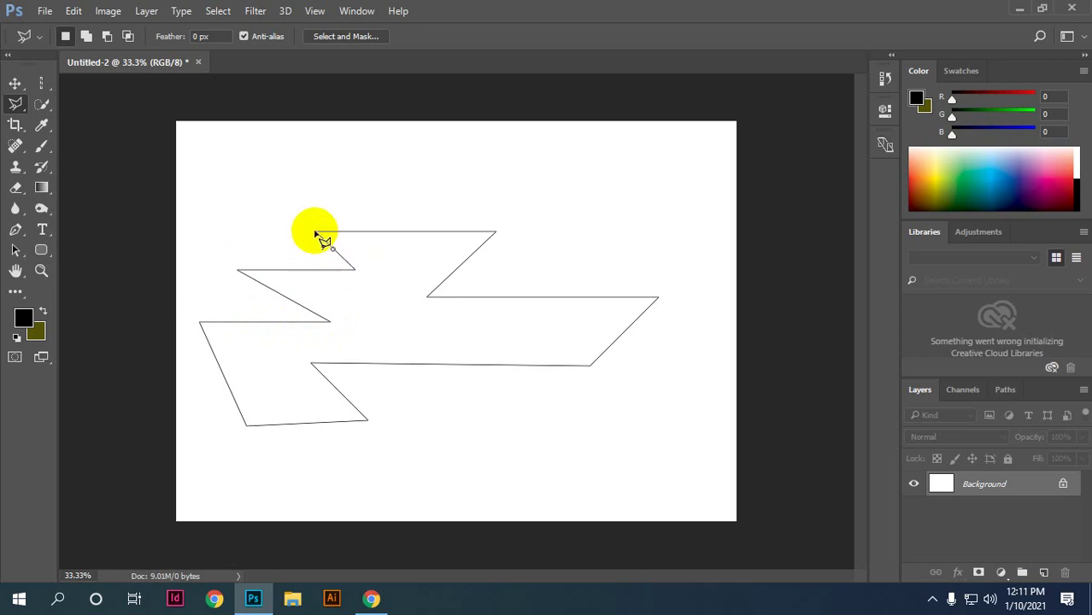
click(316, 232)
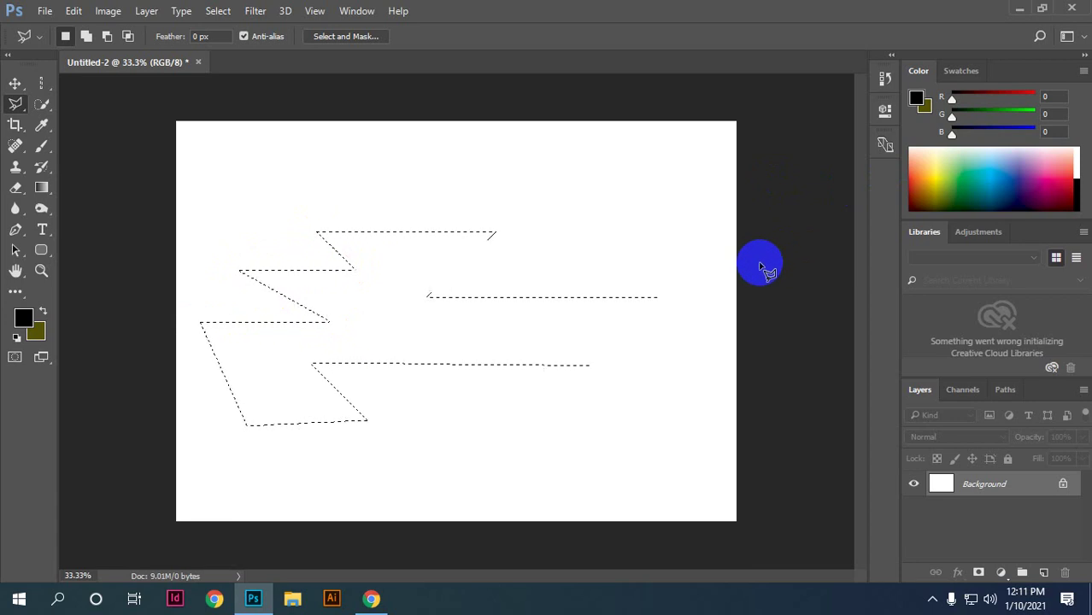
key(ctrl+BackSpace)
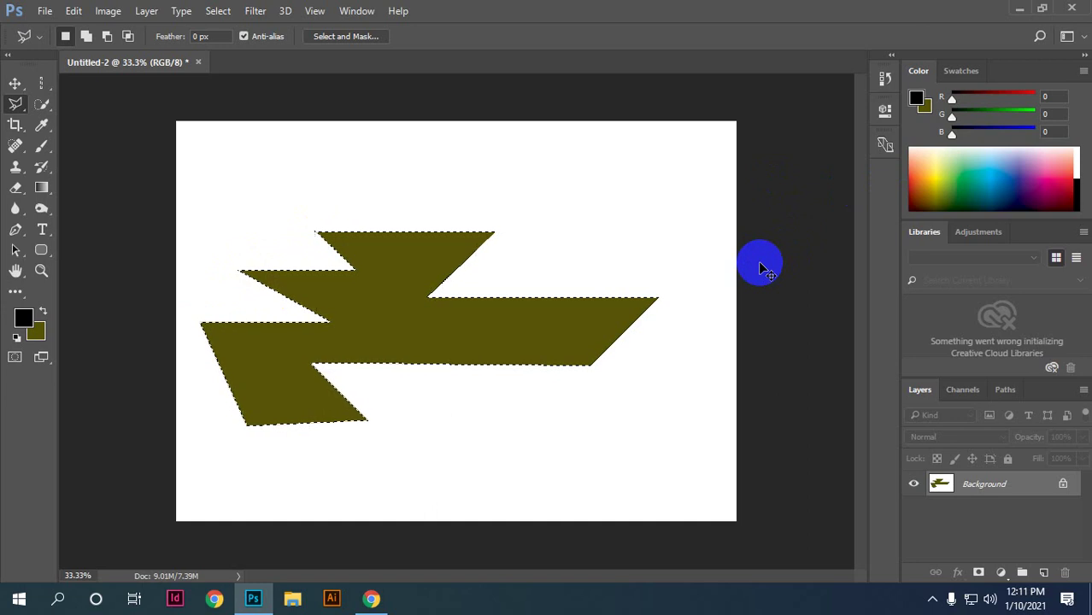
key(ctrl+d)
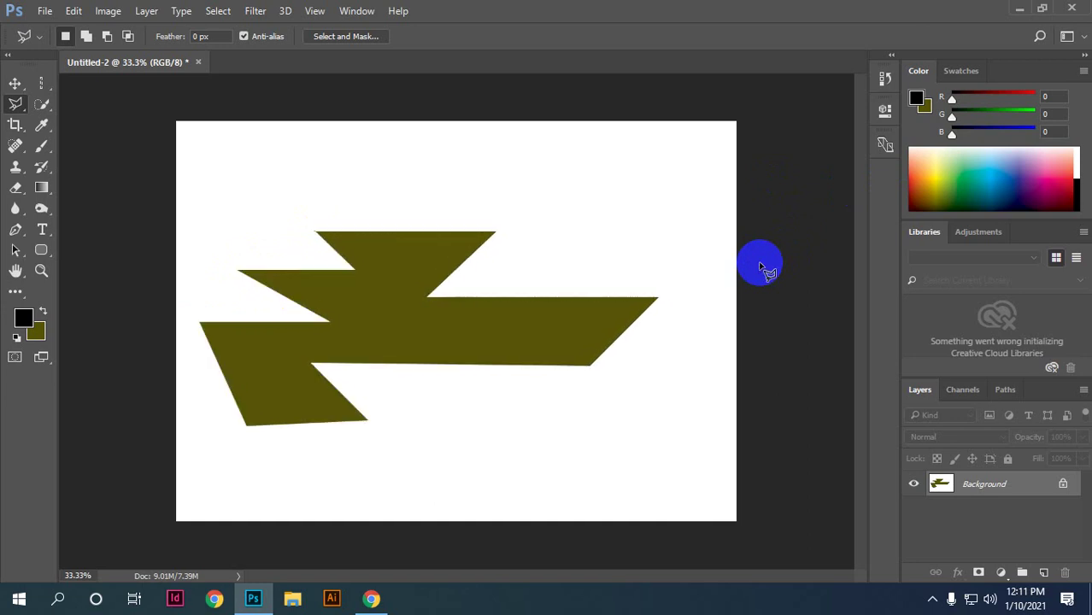
scroll(554, 276, up, 1)
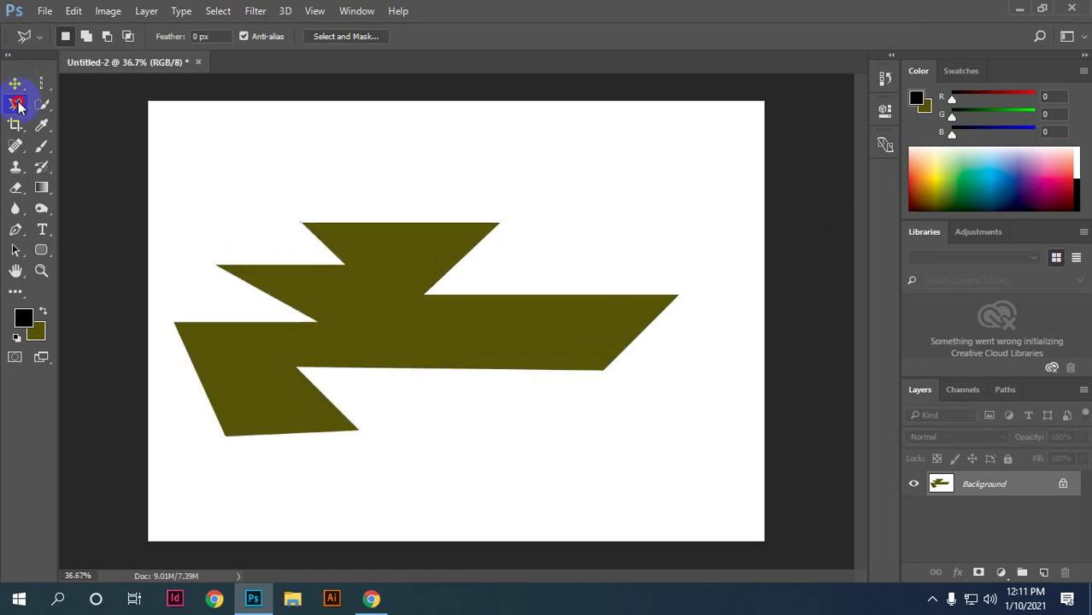
Step: Step back to clear the olive zigzag and switch to the Magnetic Lasso
drag(16, 103, 158, 126)
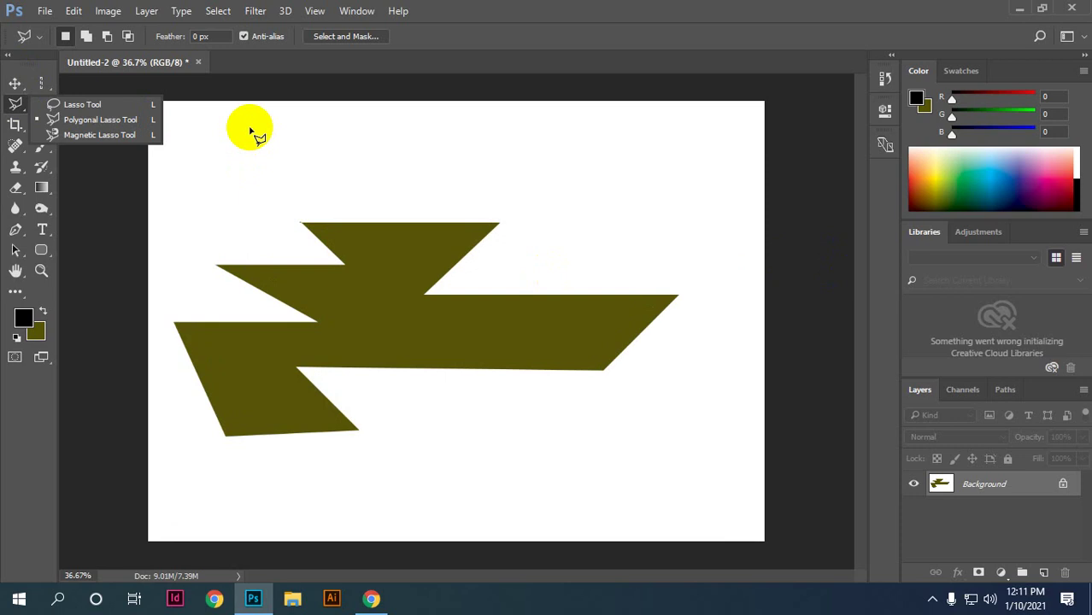
click(14, 83)
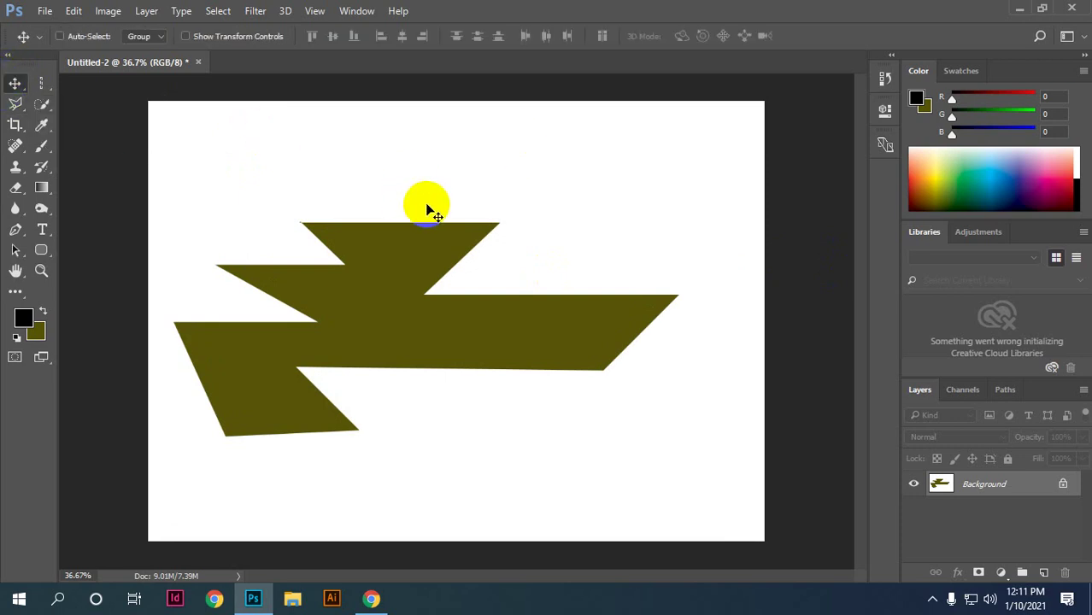
key(ctrl+alt+z)
key(ctrl+alt+z)
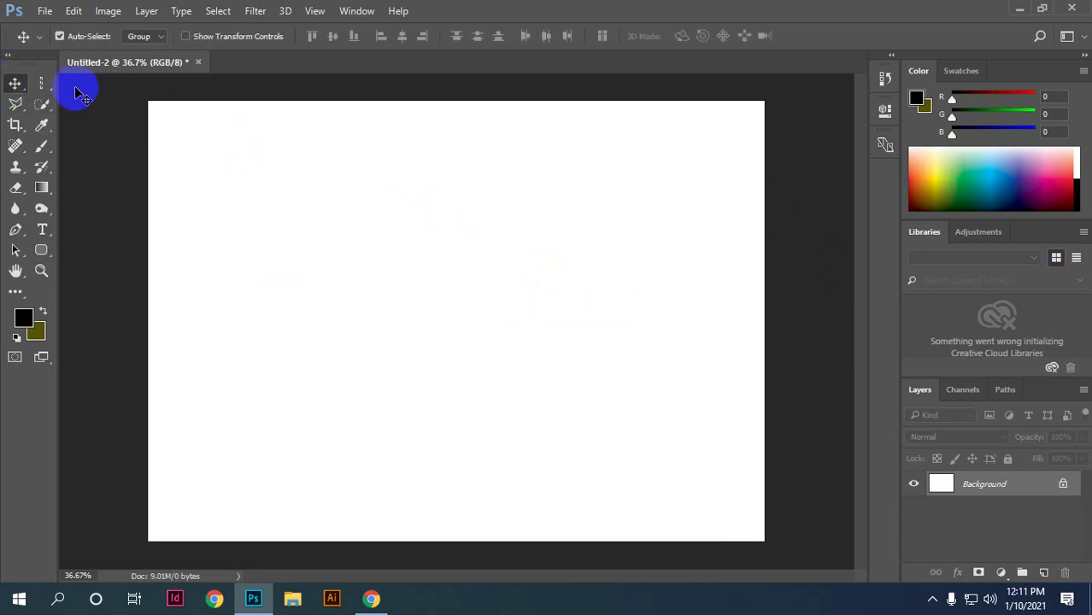
click(14, 104)
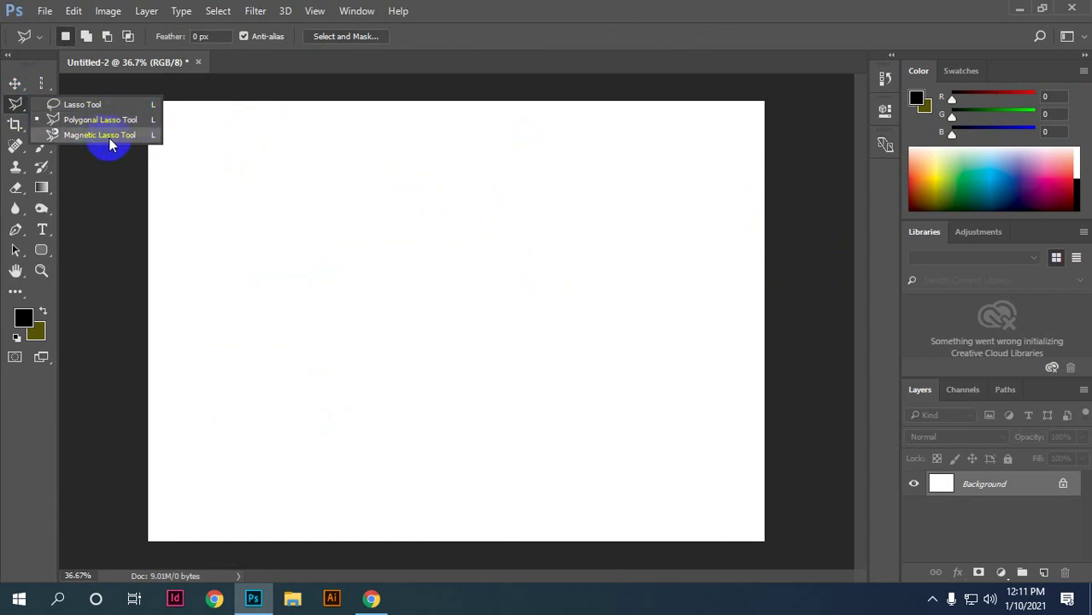
click(109, 138)
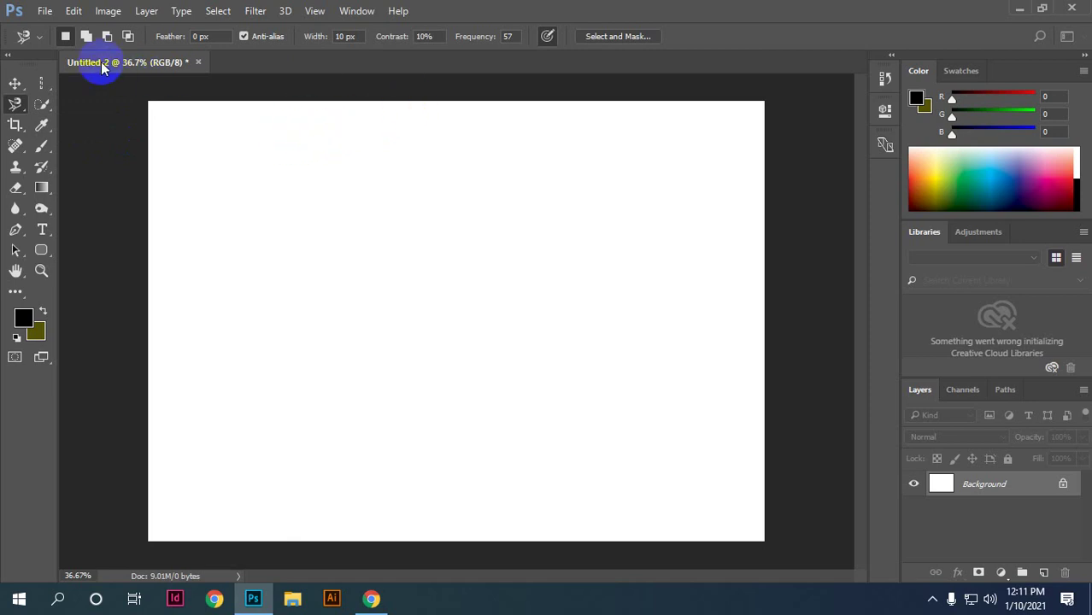
click(41, 83)
Step: Open the penguin photo kljvnijp.jpg and zoom in on it
click(128, 84)
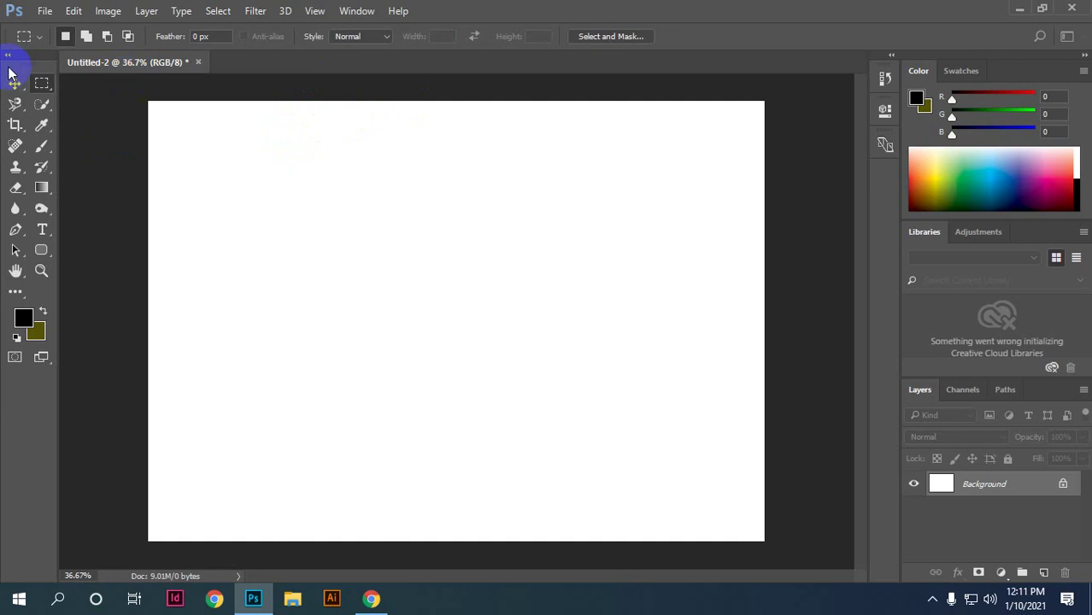
click(44, 10)
click(62, 43)
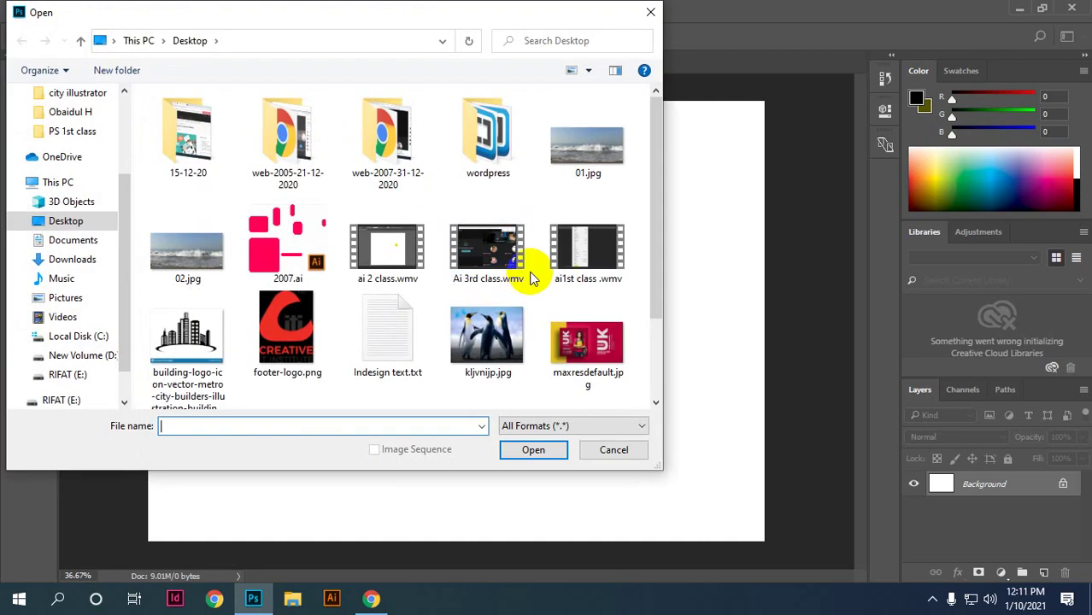
click(483, 337)
click(534, 450)
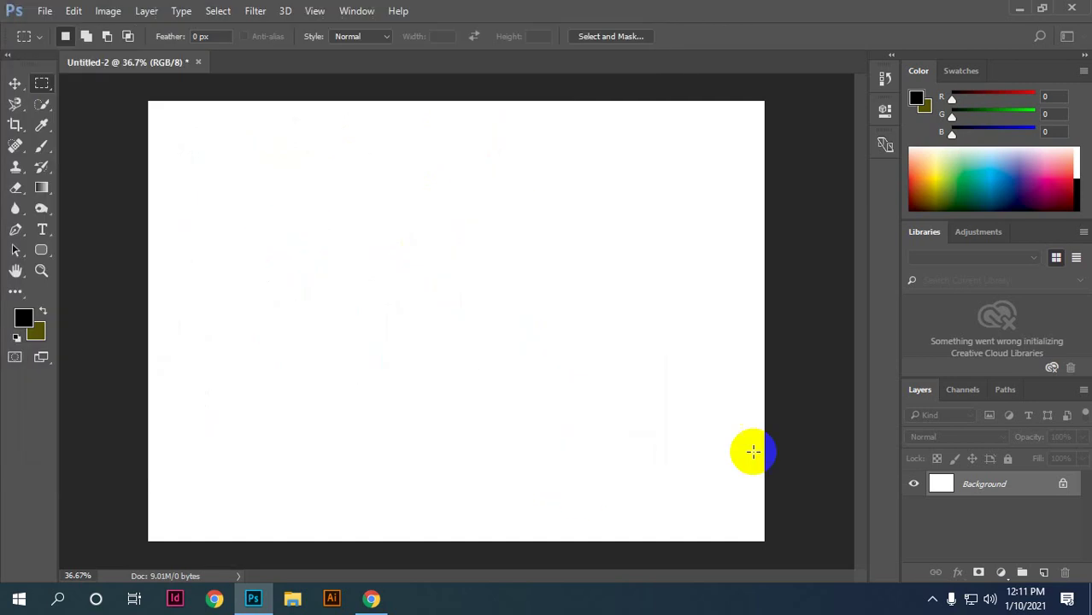
scroll(257, 228, up, 2)
scroll(382, 253, up, 1)
scroll(382, 253, up, 1)
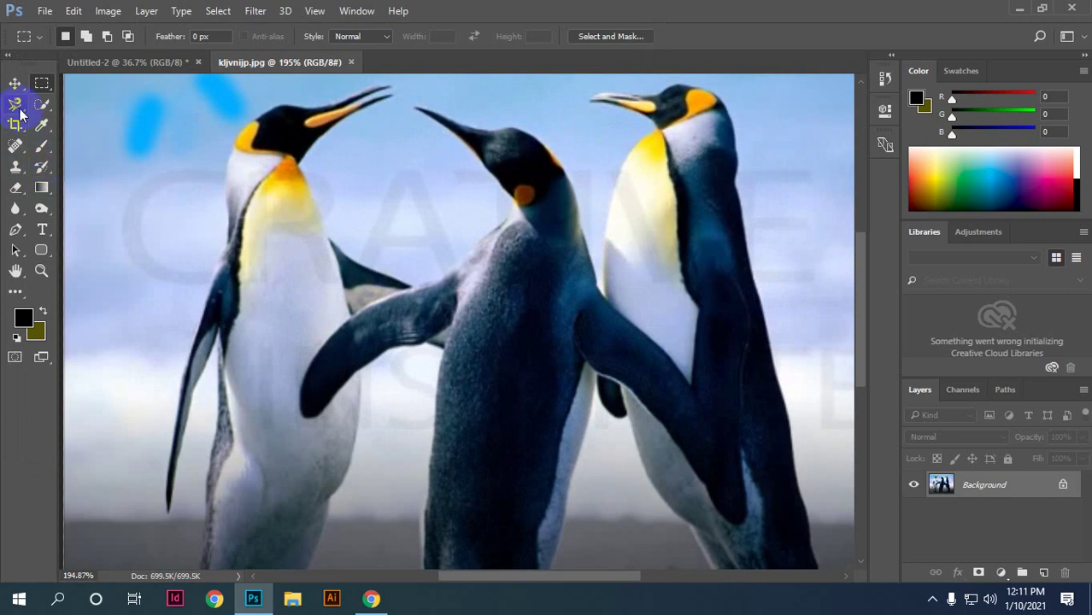
Step: Switch to Magnetic Lasso, start at the left penguin's neck, and magnify its head
drag(15, 103, 118, 136)
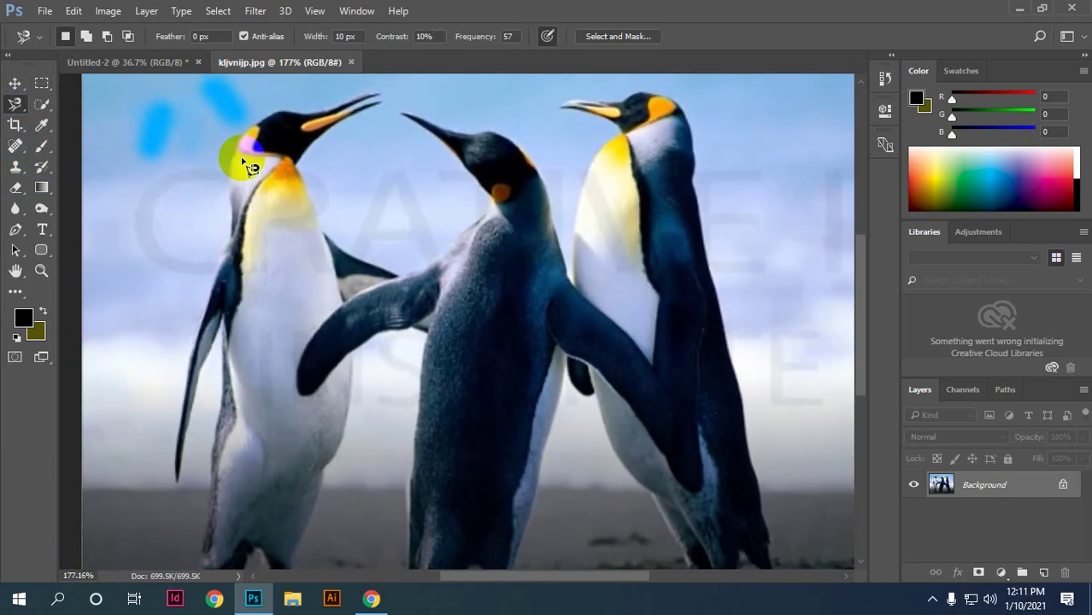
click(249, 142)
scroll(243, 163, up, 1)
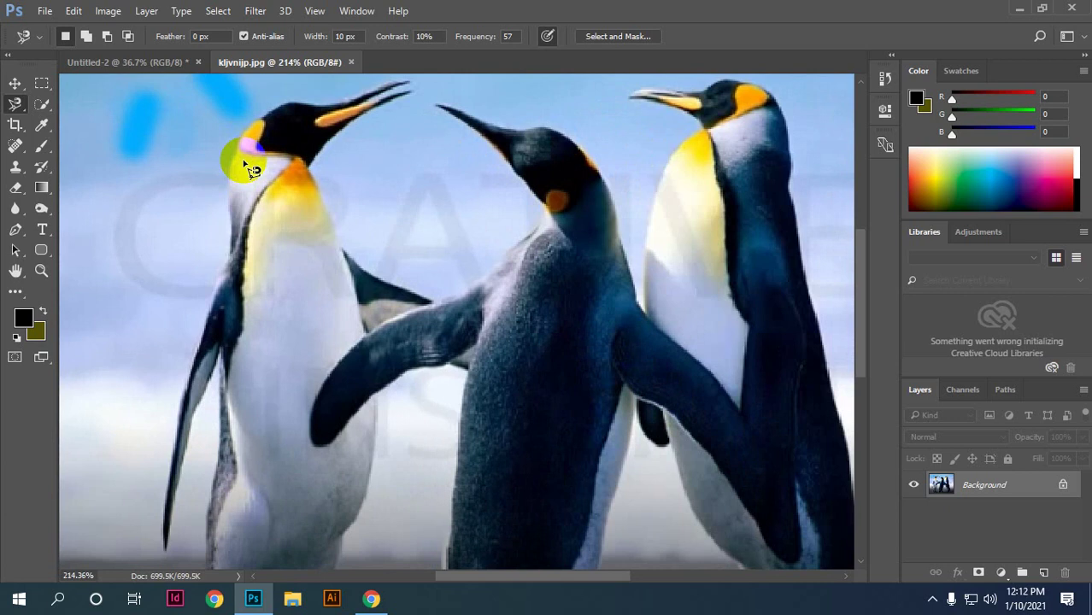
scroll(312, 203, up, 4)
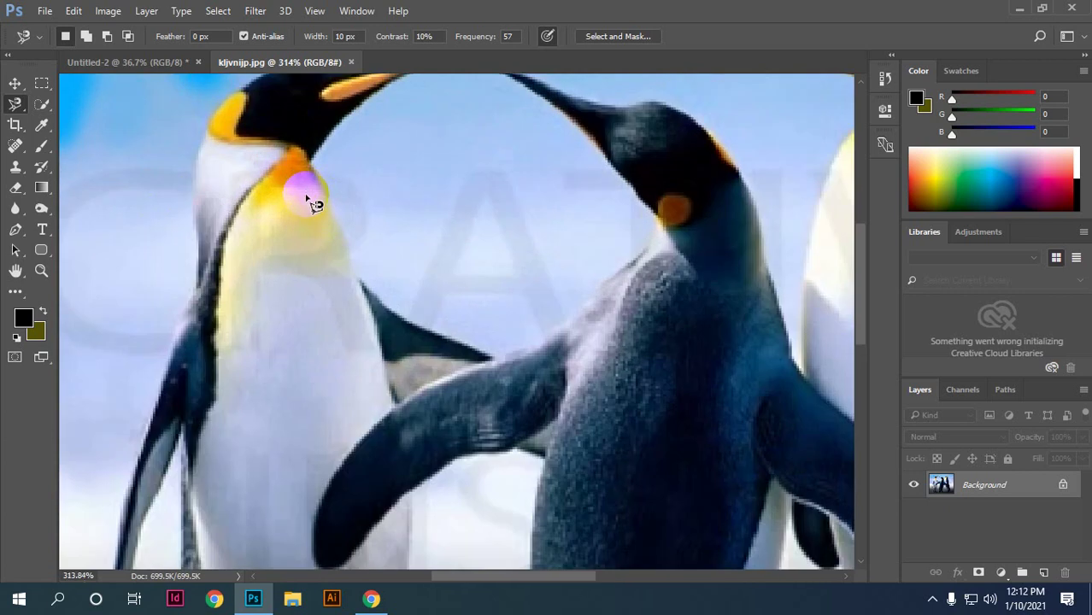
mouse_move(267, 225)
mouse_down()
mouse_move(317, 256)
mouse_move(353, 231)
mouse_move(487, 191)
mouse_up()
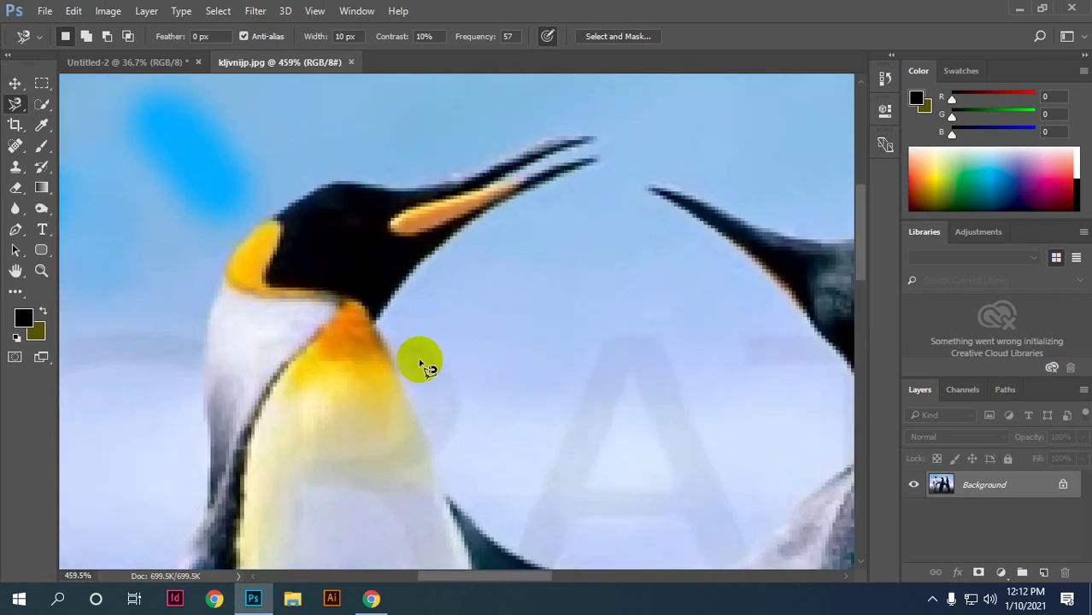
Step: Trace the Magnetic Lasso from the left penguin's neck down its back to the flipper tip
click(356, 328)
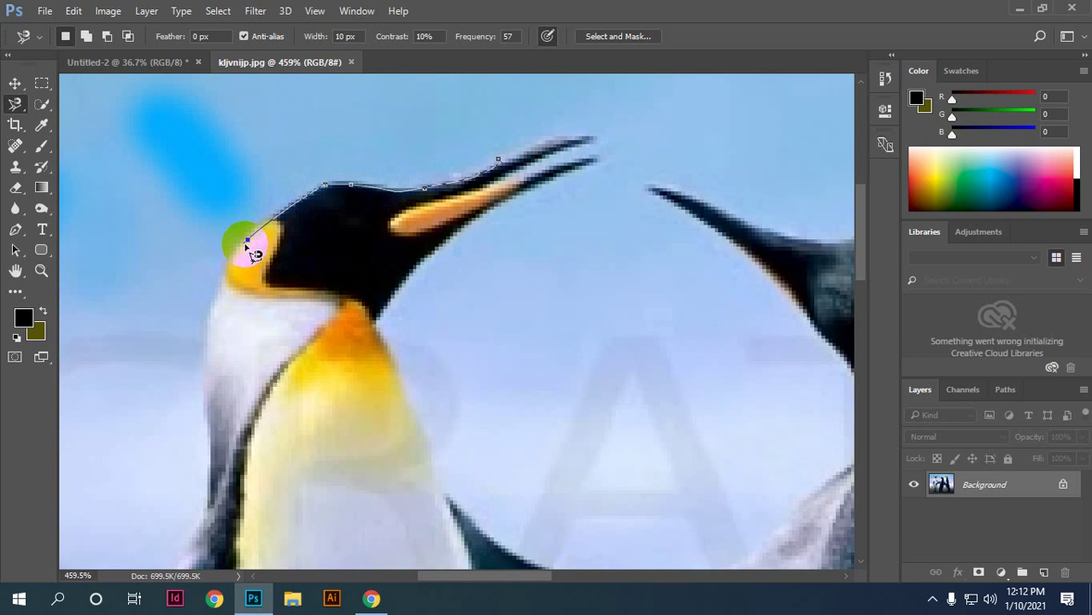
scroll(243, 256, down, 3)
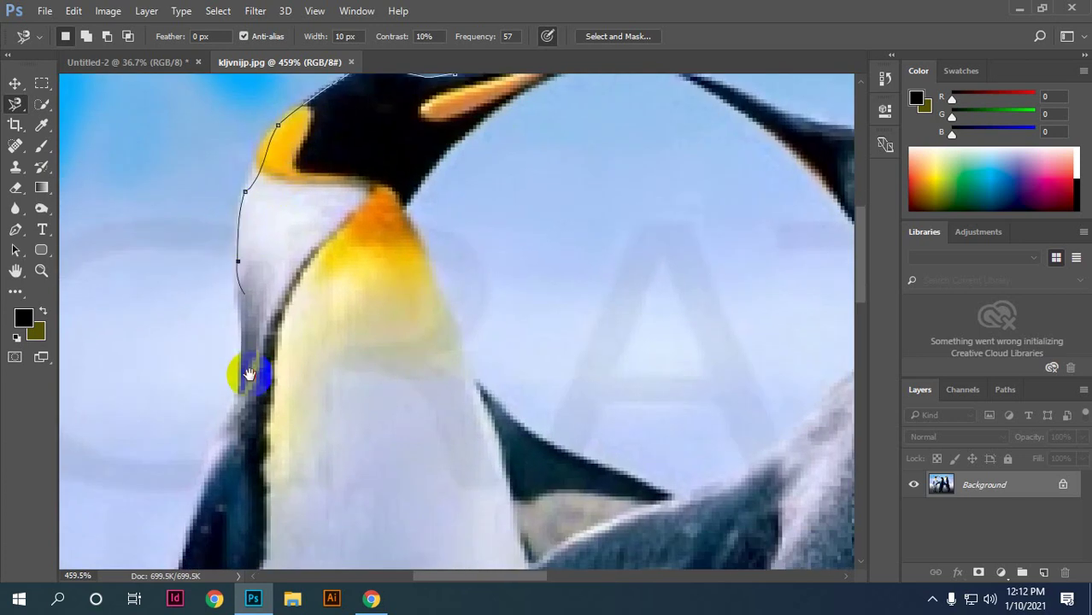
scroll(248, 374, down, 3)
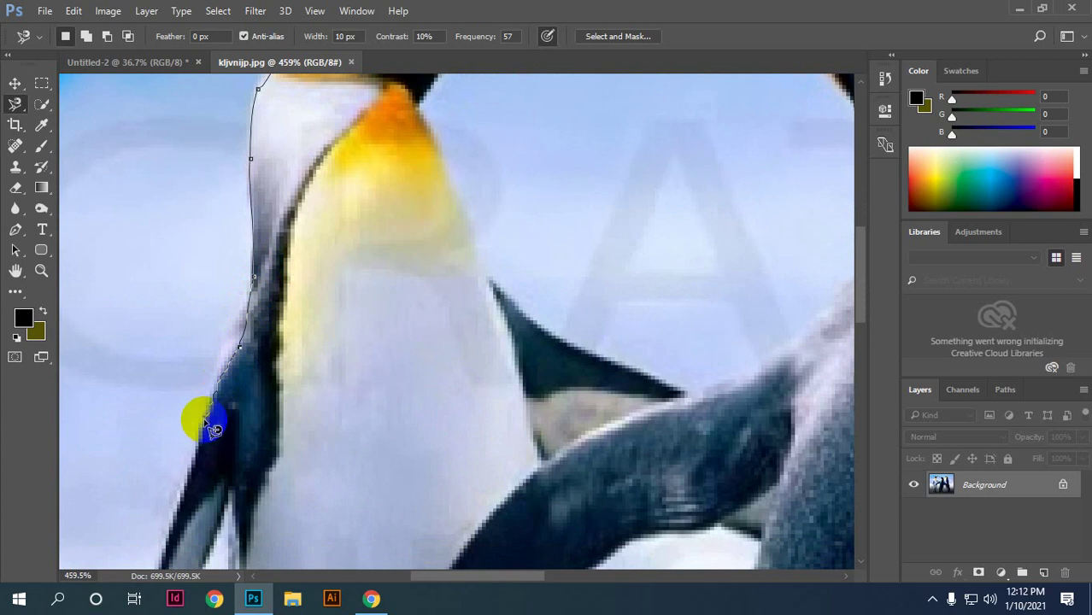
scroll(201, 410, down, 3)
scroll(235, 316, down, 2)
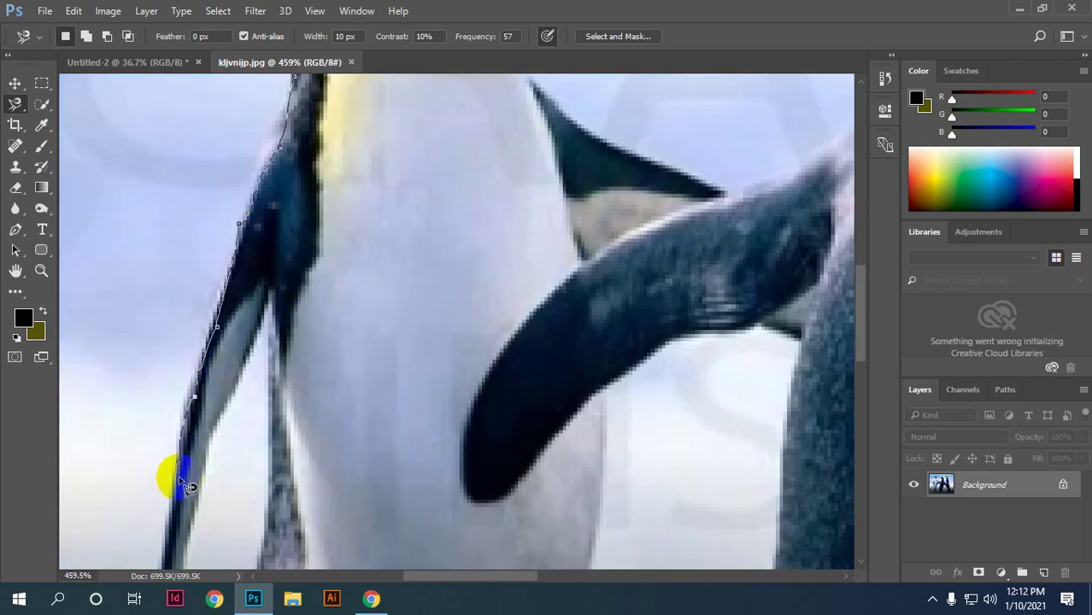
scroll(197, 411, down, 1)
scroll(213, 342, down, 3)
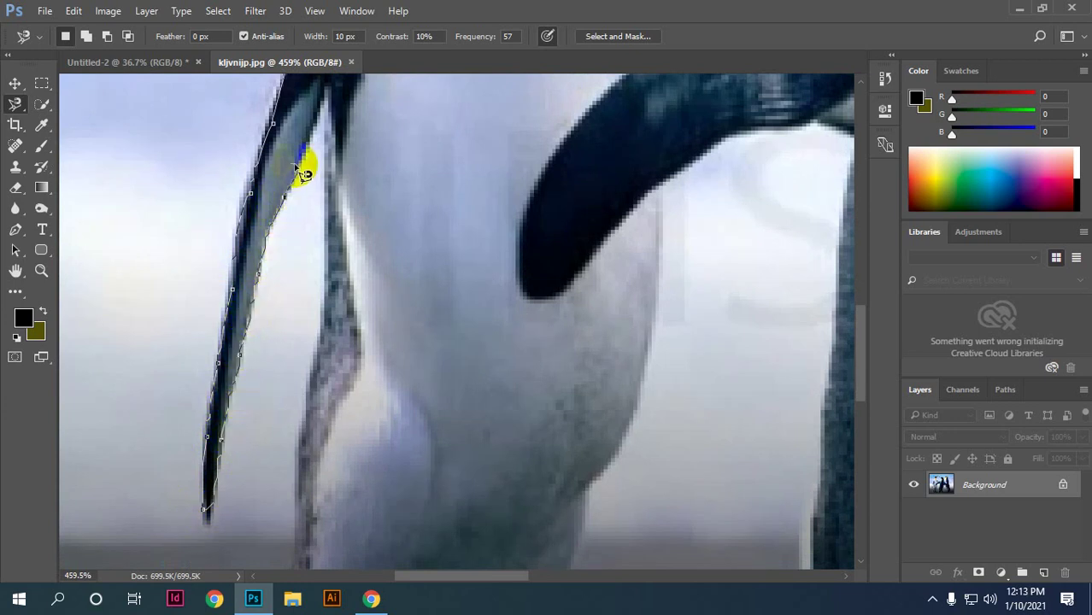
Step: Extend the Magnetic Lasso outline down the flipper's inner edge, around the foot and up the leg
click(330, 109)
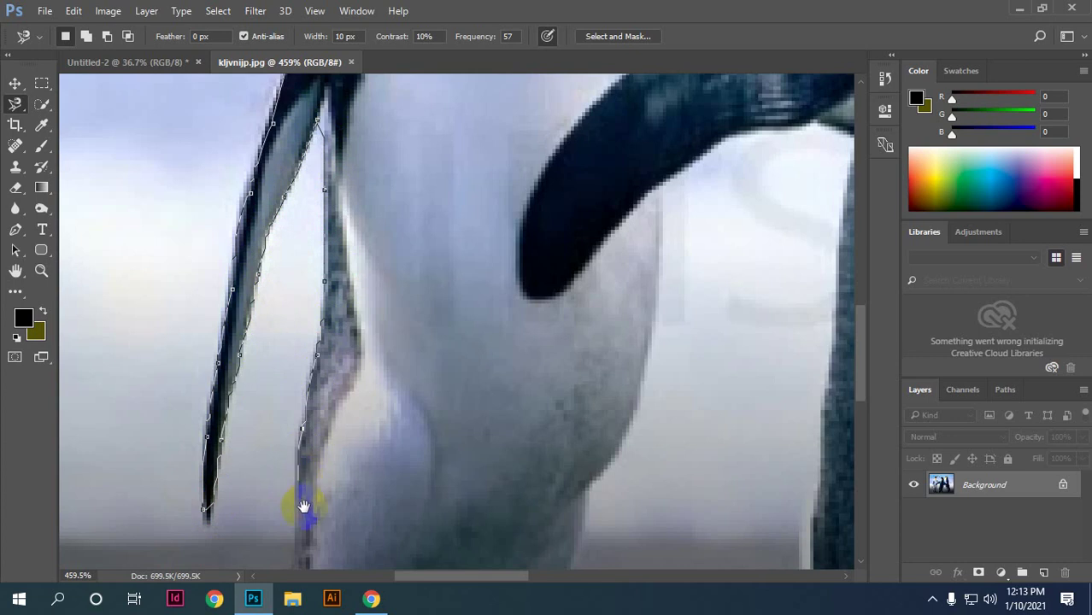
mouse_move(305, 522)
mouse_down()
mouse_move(285, 248)
mouse_move(317, 154)
mouse_up()
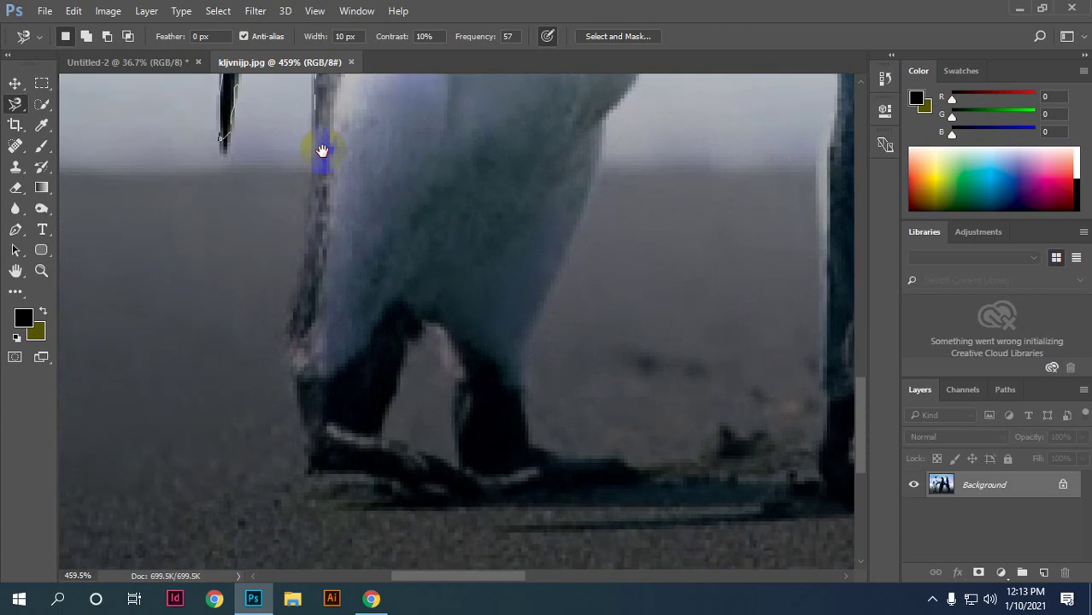
mouse_move(325, 159)
mouse_down()
mouse_move(303, 429)
mouse_move(309, 468)
mouse_move(493, 506)
mouse_move(537, 501)
mouse_move(392, 458)
mouse_up()
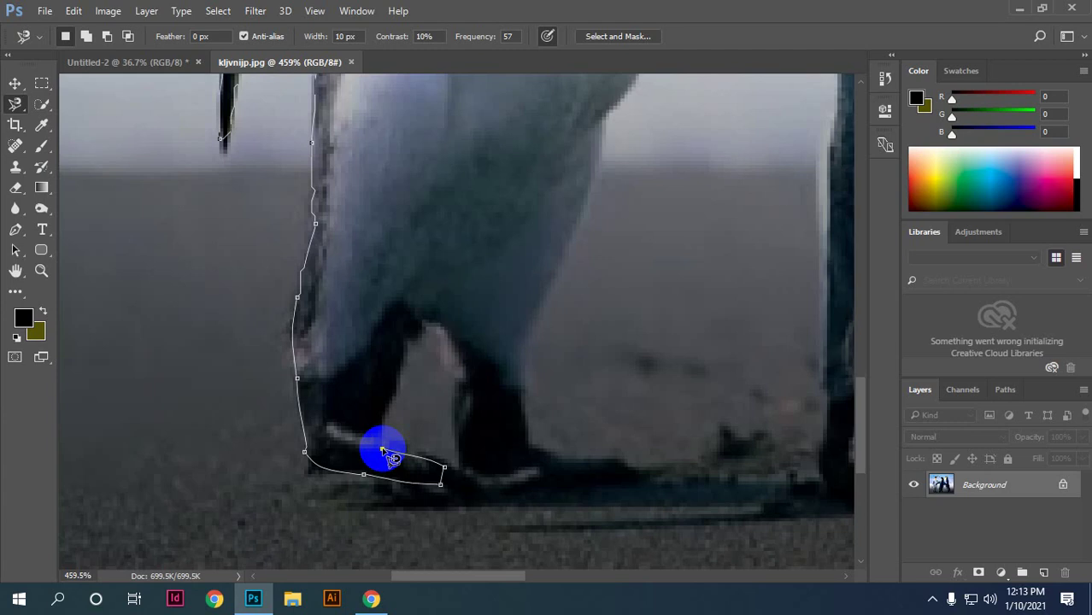
mouse_move(392, 459)
mouse_down()
mouse_move(397, 405)
mouse_move(429, 331)
mouse_move(441, 329)
mouse_move(463, 354)
mouse_move(474, 461)
mouse_move(637, 468)
mouse_move(531, 455)
mouse_move(520, 379)
mouse_move(589, 138)
mouse_up()
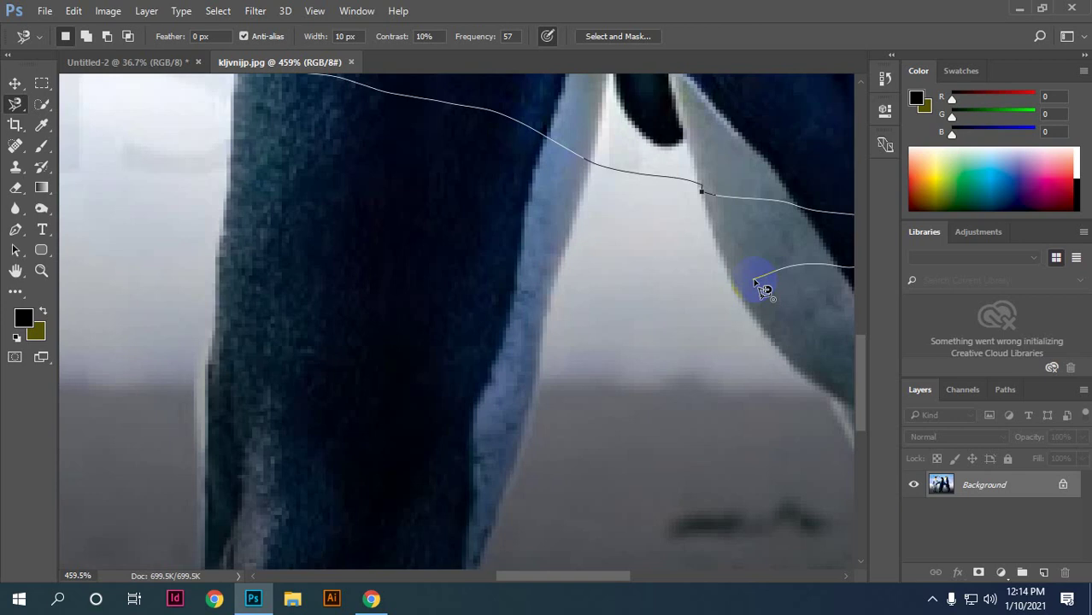
Step: Outline back up to the penguin's beak, then zoom out to 92%
mouse_move(763, 288)
mouse_down()
mouse_move(650, 287)
mouse_move(483, 448)
mouse_move(595, 417)
mouse_up()
drag(532, 231, 520, 385)
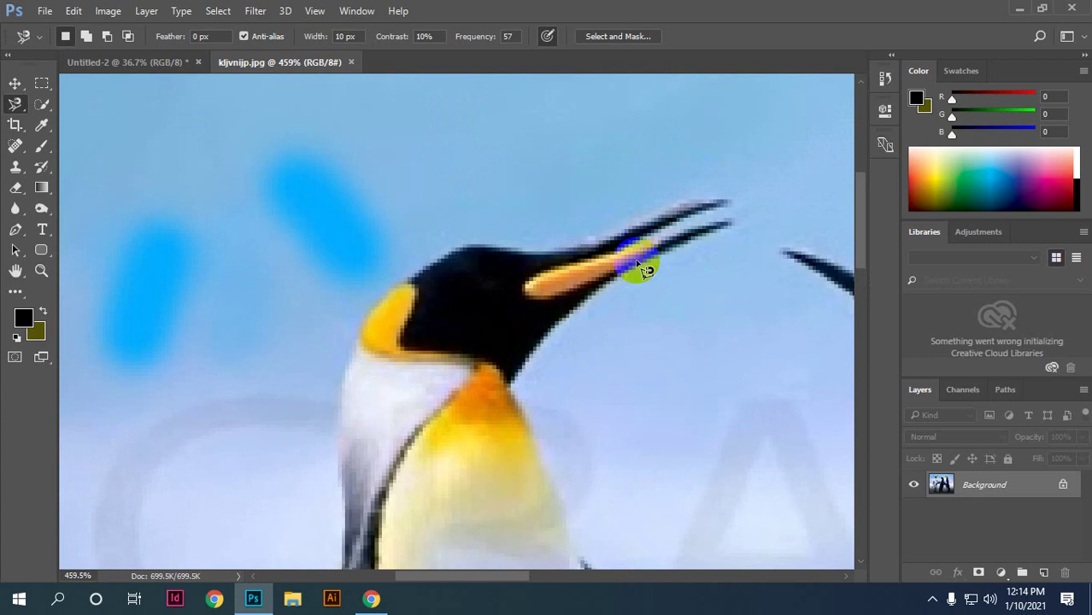
scroll(638, 268, down, 5)
scroll(559, 287, down, 2)
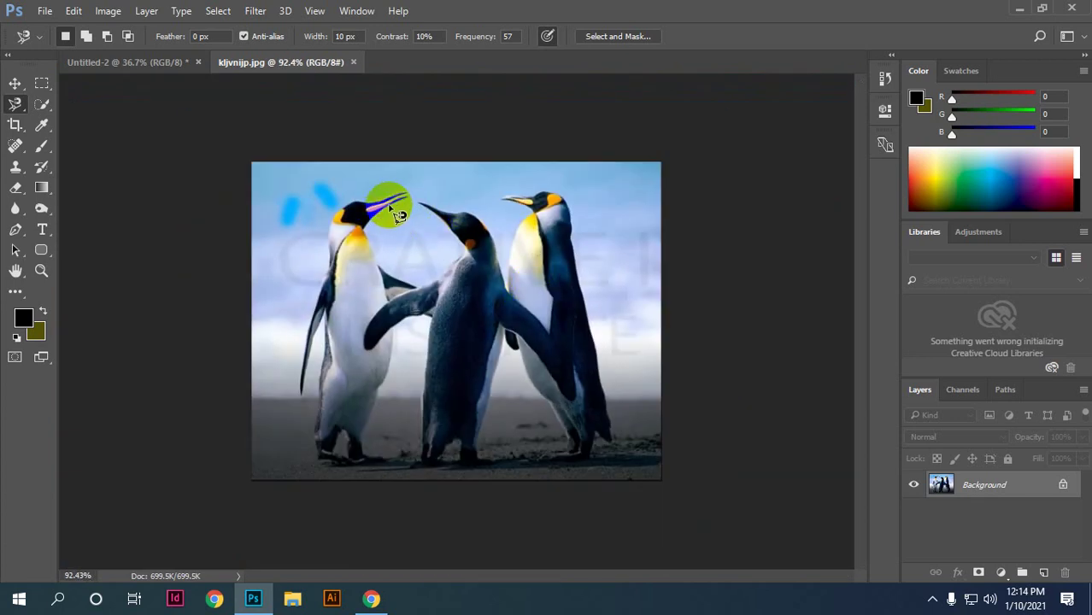
Step: At 135% zoom, trace the left penguin from beak tip down its back, around the feet, and close the selection
scroll(382, 185, up, 2)
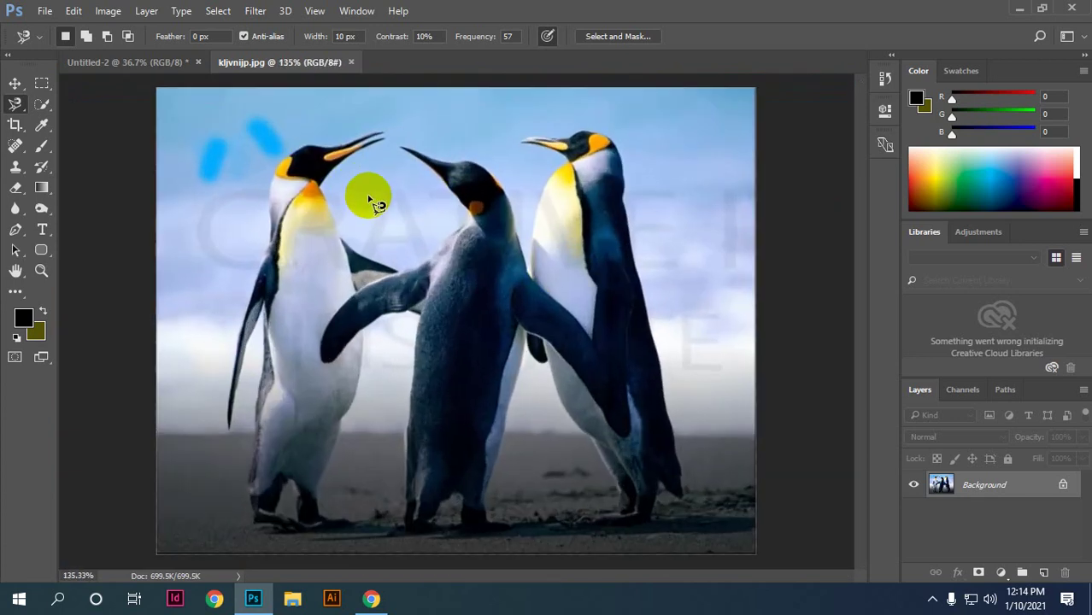
click(342, 148)
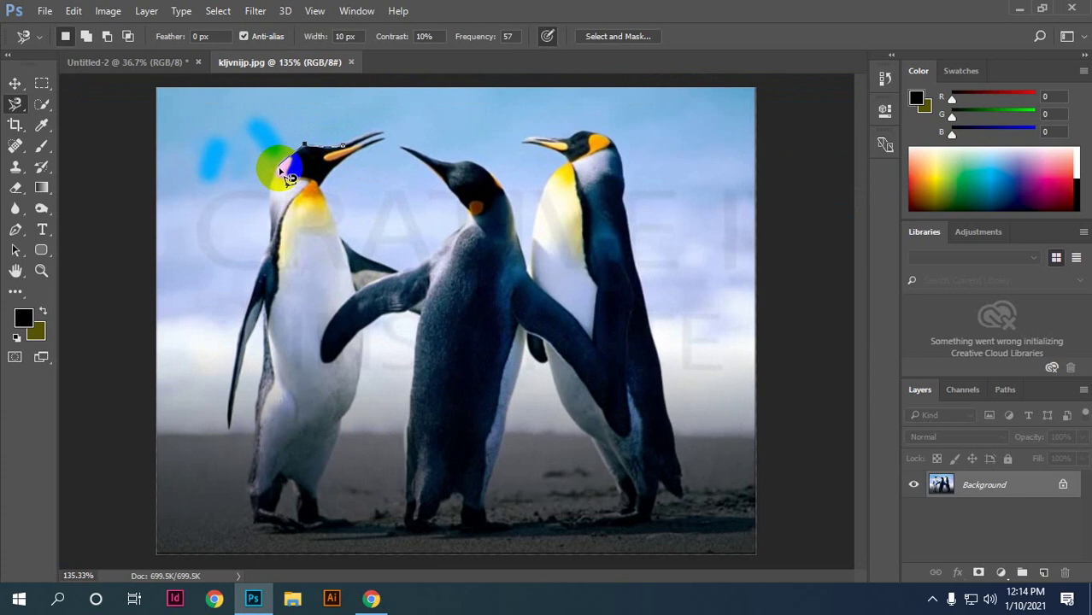
mouse_move(285, 184)
mouse_down()
mouse_move(260, 214)
mouse_move(272, 236)
mouse_move(253, 264)
mouse_move(229, 421)
mouse_move(263, 309)
mouse_move(256, 511)
mouse_move(306, 534)
mouse_move(286, 511)
mouse_move(288, 483)
mouse_move(295, 506)
mouse_move(340, 525)
mouse_move(317, 508)
mouse_move(327, 511)
mouse_up()
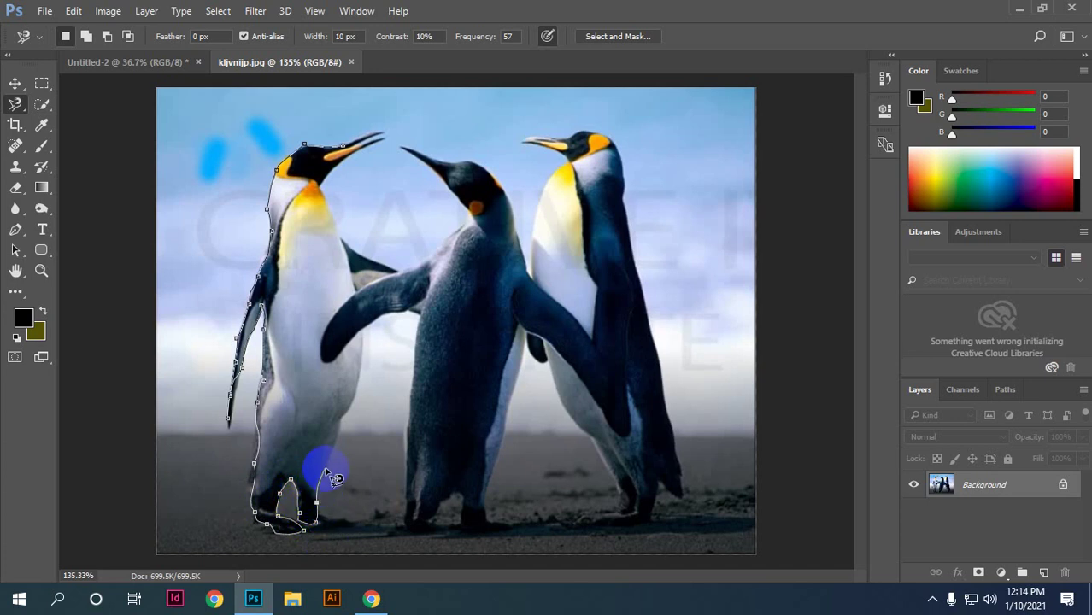
mouse_move(328, 470)
mouse_down()
mouse_move(365, 334)
mouse_move(328, 195)
mouse_up()
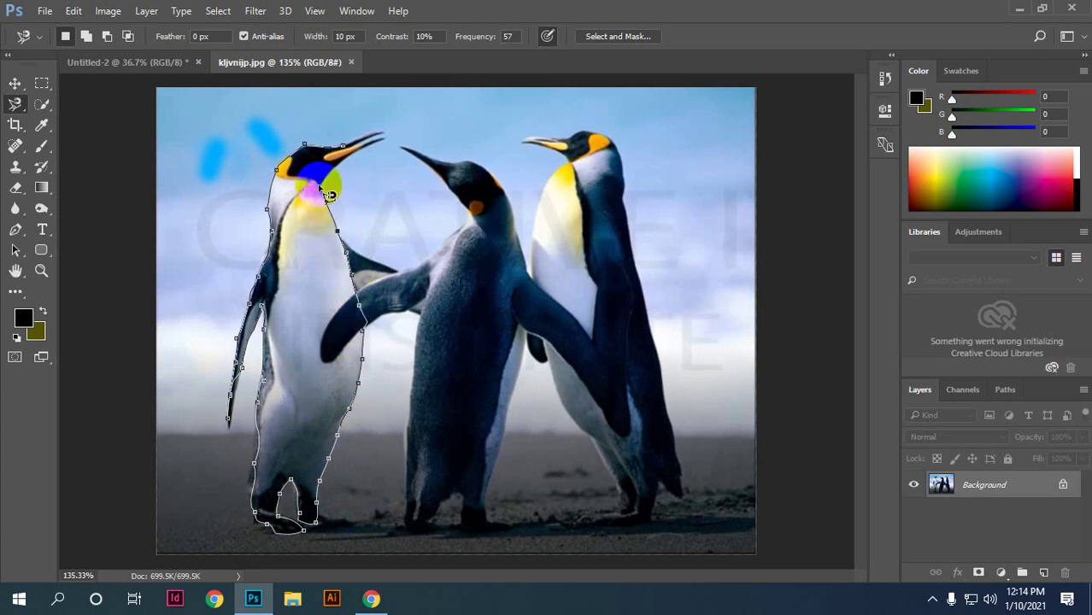
double_click(352, 156)
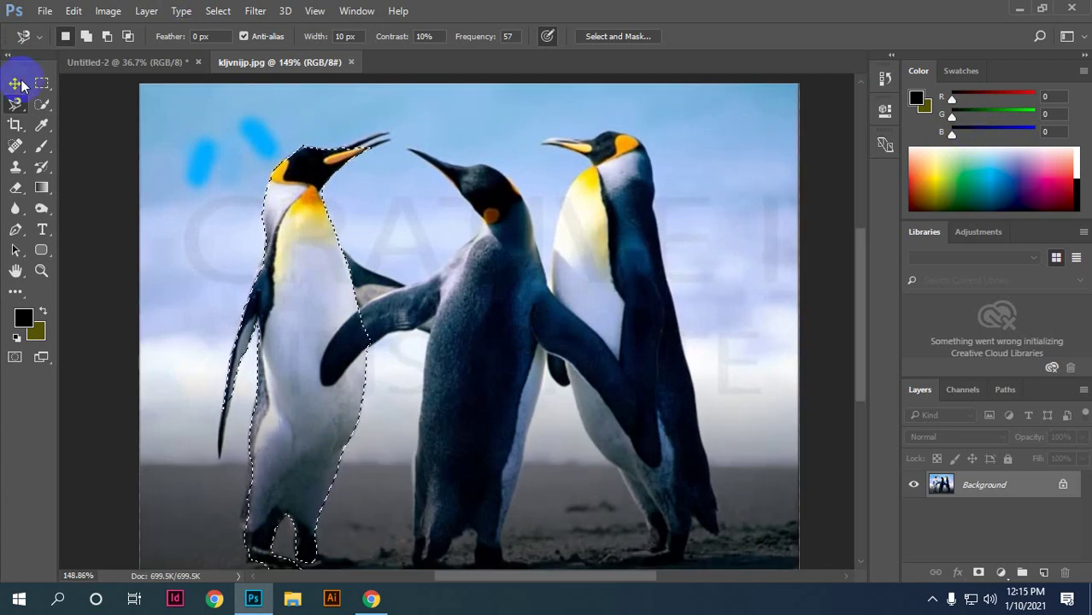
Step: With the Move tool, carry the selected left penguin onto the Untitled-2 canvas as Layer 1
click(15, 83)
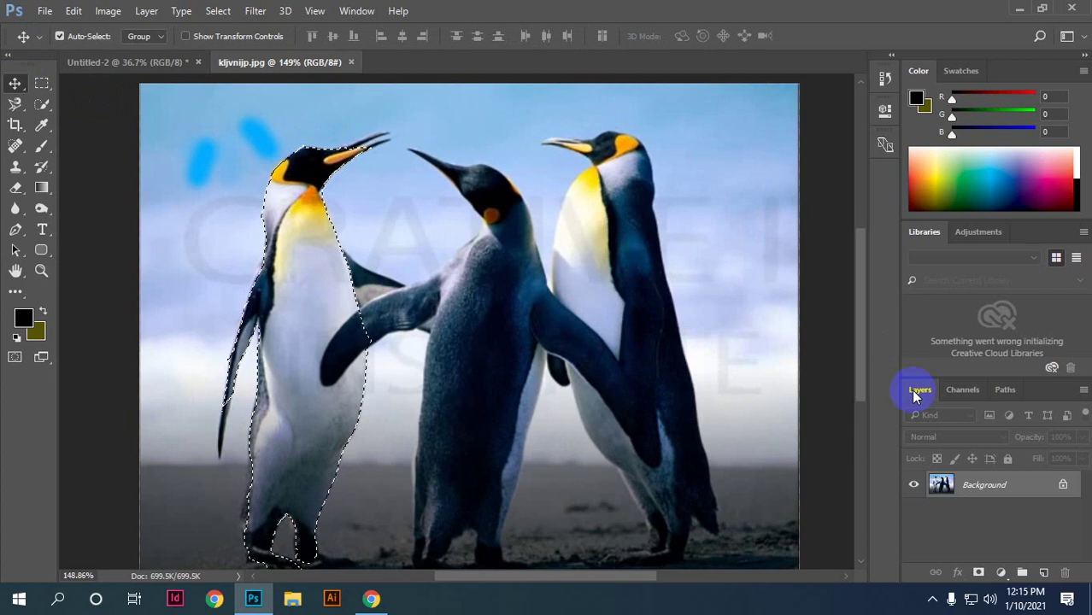
click(327, 326)
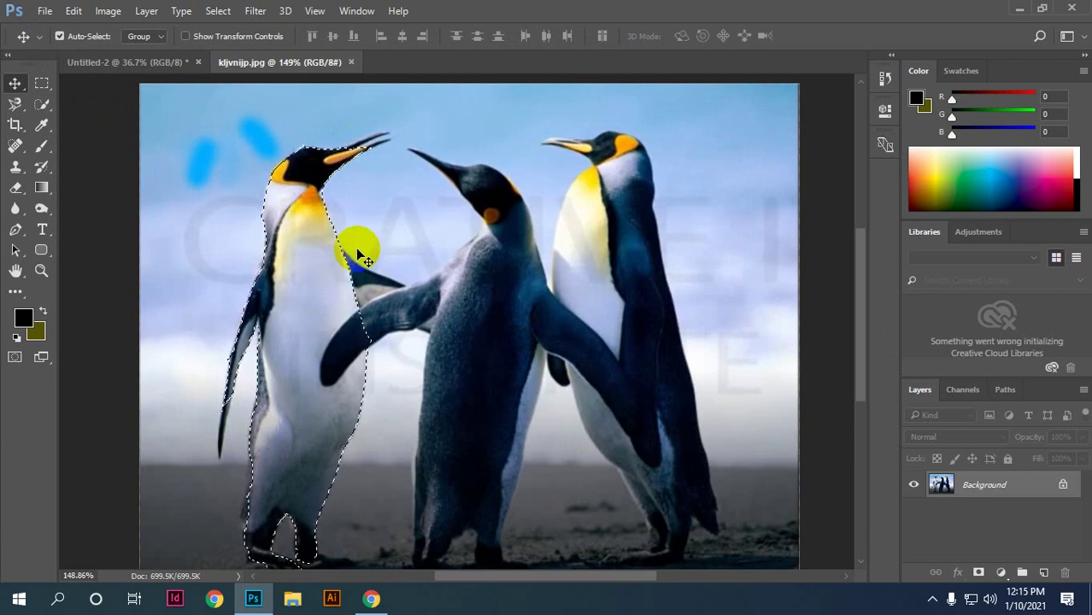
click(251, 305)
click(354, 340)
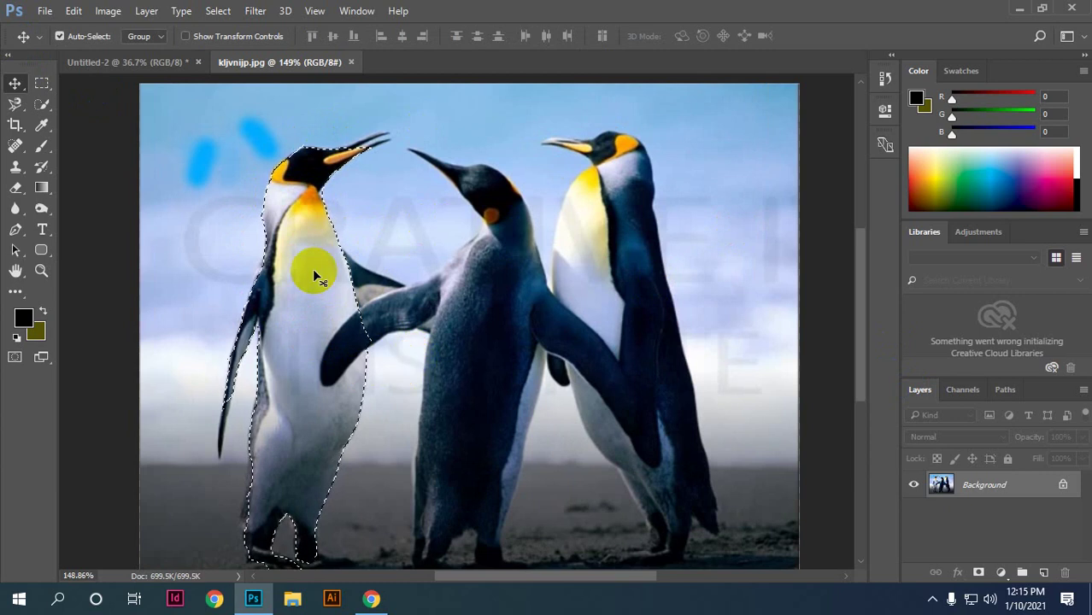
click(360, 278)
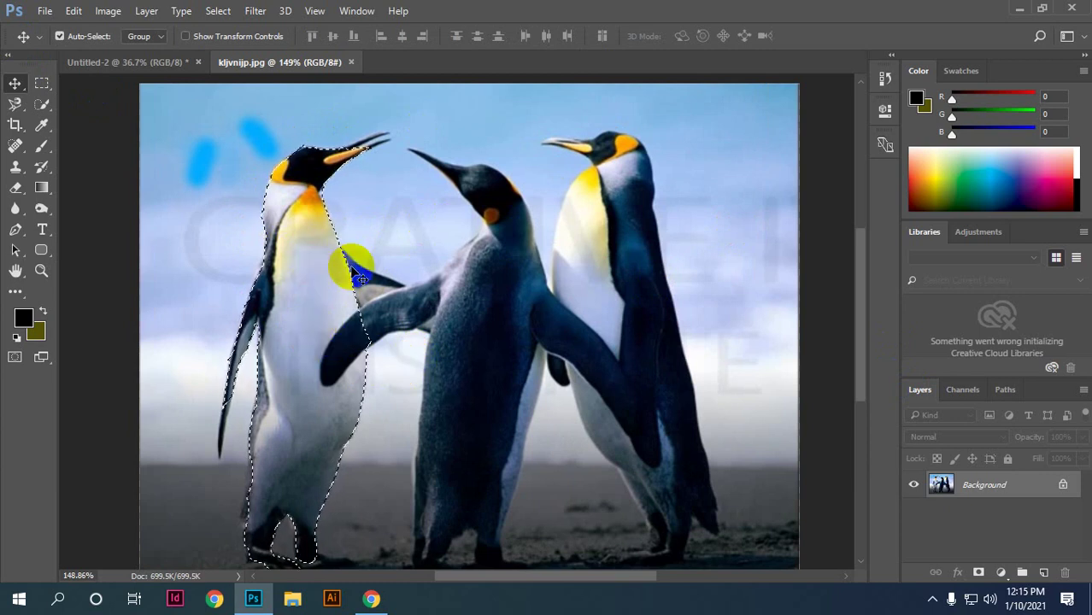
click(321, 346)
key(ctrl+BackSpace)
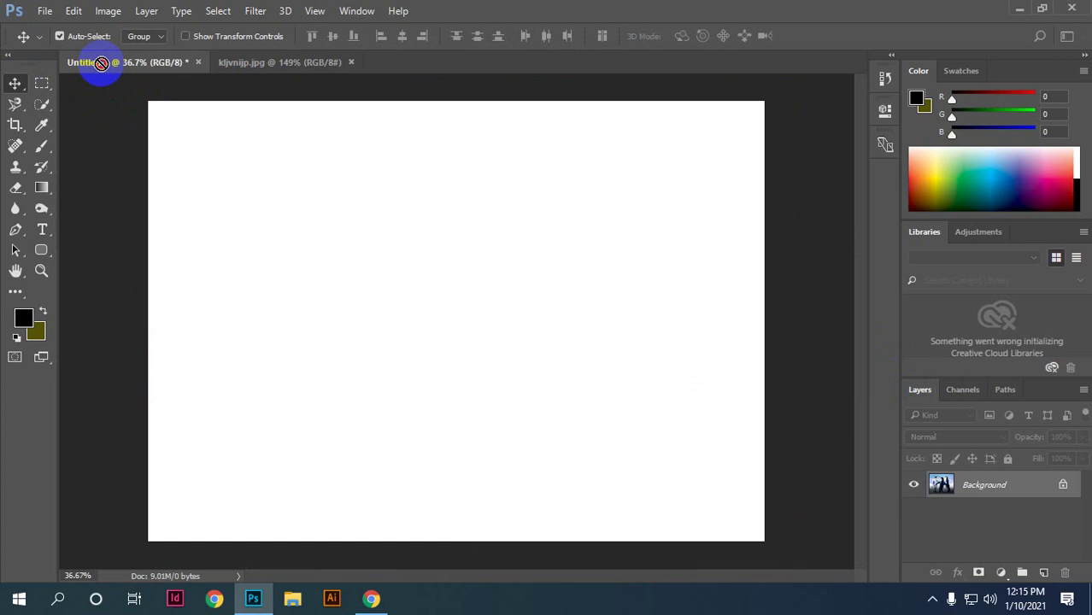
drag(103, 49, 444, 329)
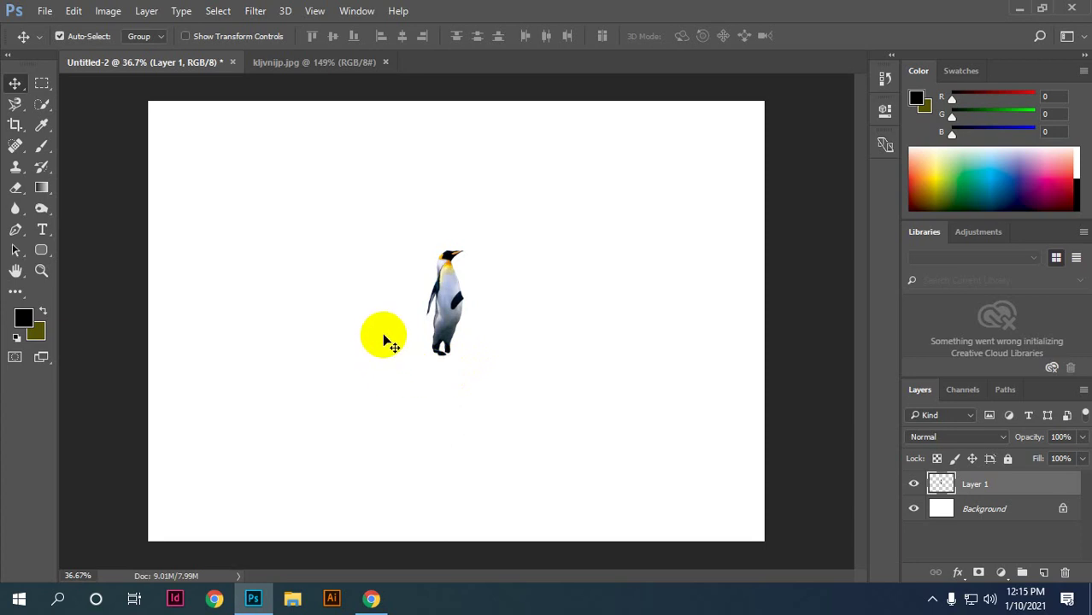
Step: Free-transform the penguin on Layer 1 to roughly three times its original size and commit
key(ctrl)
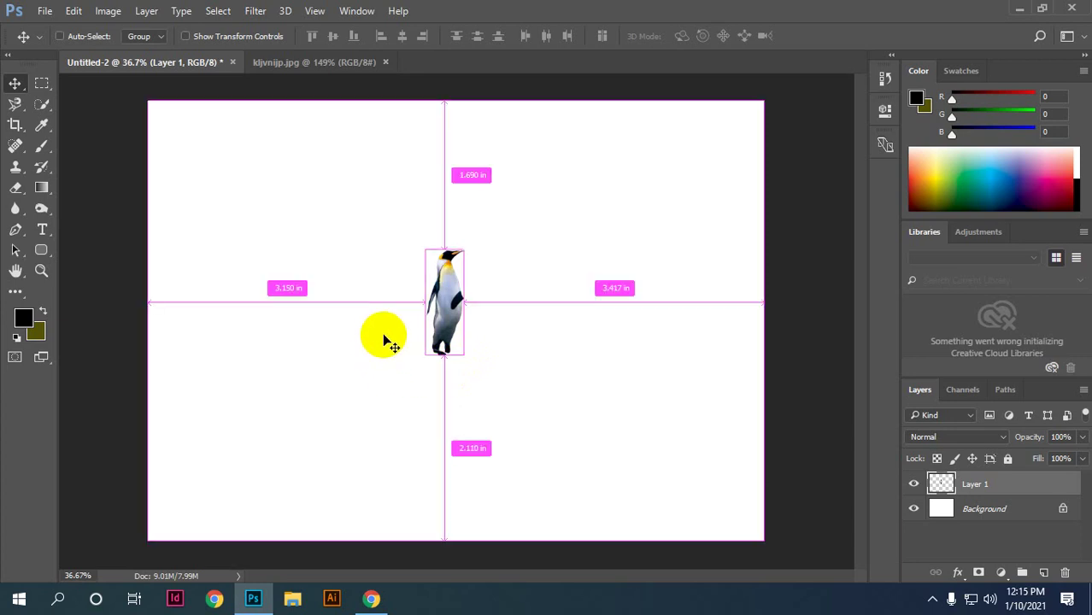
key(ctrl+t)
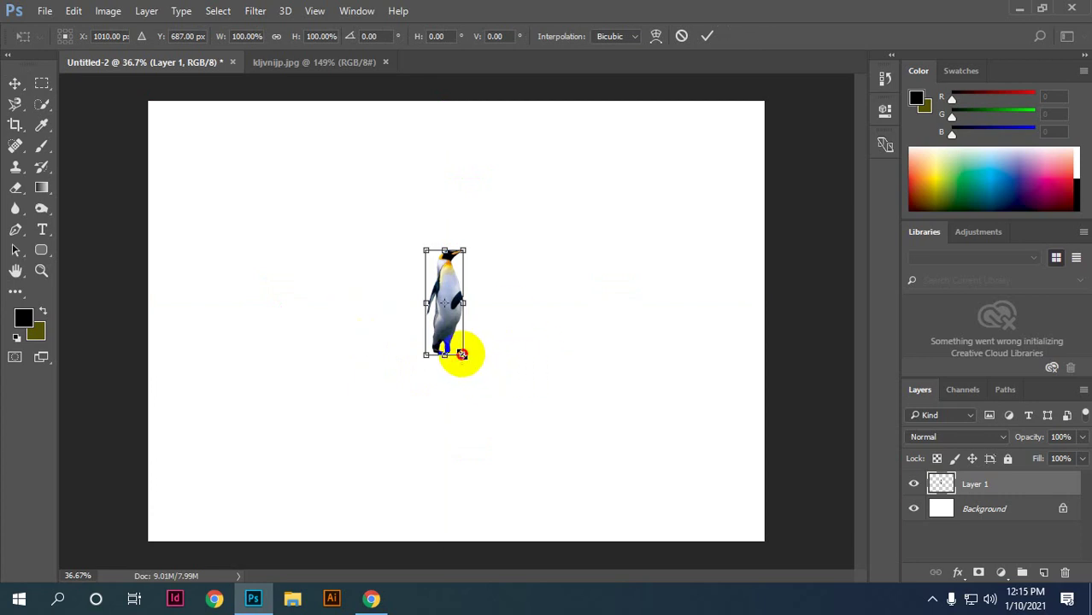
mouse_move(463, 355)
mouse_down()
mouse_move(560, 451)
mouse_move(418, 328)
mouse_move(555, 446)
mouse_move(512, 419)
mouse_move(458, 356)
mouse_move(478, 315)
mouse_move(527, 292)
mouse_move(600, 409)
mouse_move(469, 387)
mouse_move(614, 317)
mouse_move(686, 327)
mouse_move(673, 320)
mouse_move(571, 361)
mouse_move(716, 399)
mouse_move(486, 391)
mouse_move(664, 478)
mouse_move(558, 363)
mouse_move(676, 463)
mouse_move(540, 380)
mouse_move(677, 473)
mouse_move(392, 304)
mouse_move(711, 472)
mouse_move(558, 395)
mouse_move(620, 443)
mouse_move(578, 381)
mouse_up()
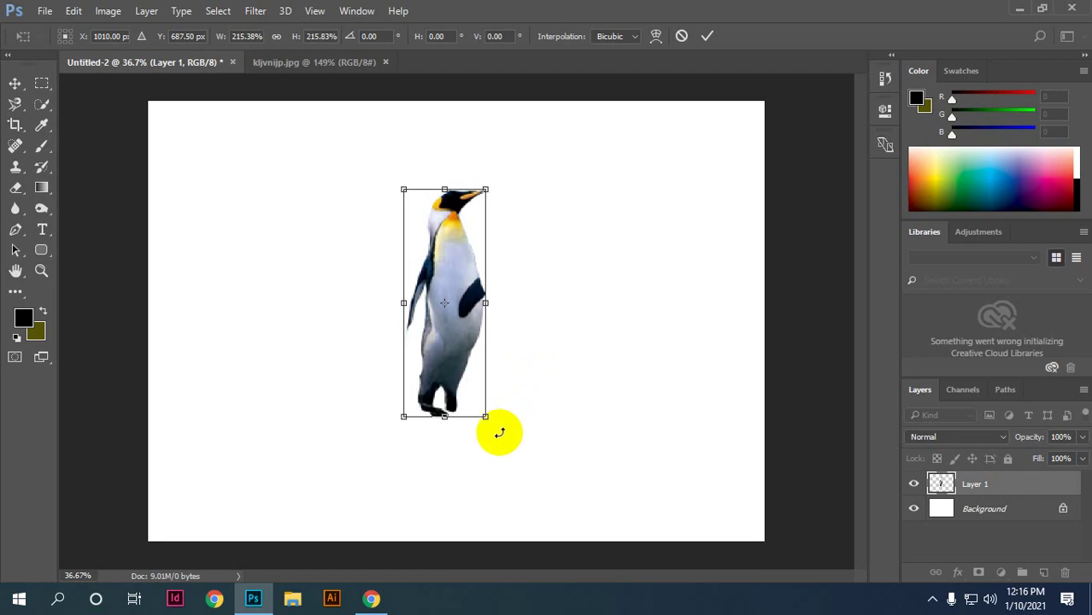
mouse_move(485, 419)
mouse_down()
mouse_move(544, 468)
mouse_move(498, 399)
mouse_move(571, 477)
mouse_move(494, 427)
mouse_move(604, 485)
mouse_move(560, 484)
mouse_move(670, 484)
mouse_move(541, 371)
mouse_move(653, 451)
mouse_move(519, 359)
mouse_move(674, 456)
mouse_move(561, 397)
mouse_move(614, 419)
mouse_move(854, 425)
mouse_move(275, 360)
mouse_move(175, 380)
mouse_move(169, 405)
mouse_move(617, 459)
mouse_move(612, 476)
mouse_move(530, 348)
mouse_move(641, 437)
mouse_move(643, 450)
mouse_move(749, 500)
mouse_move(738, 531)
mouse_move(606, 388)
mouse_move(695, 453)
mouse_move(672, 456)
mouse_move(617, 381)
mouse_move(709, 429)
mouse_move(641, 382)
mouse_move(829, 515)
mouse_move(580, 378)
mouse_move(751, 459)
mouse_move(699, 445)
mouse_move(694, 466)
mouse_move(626, 431)
mouse_move(694, 484)
mouse_move(602, 400)
mouse_move(654, 448)
mouse_move(621, 427)
mouse_up()
click(707, 35)
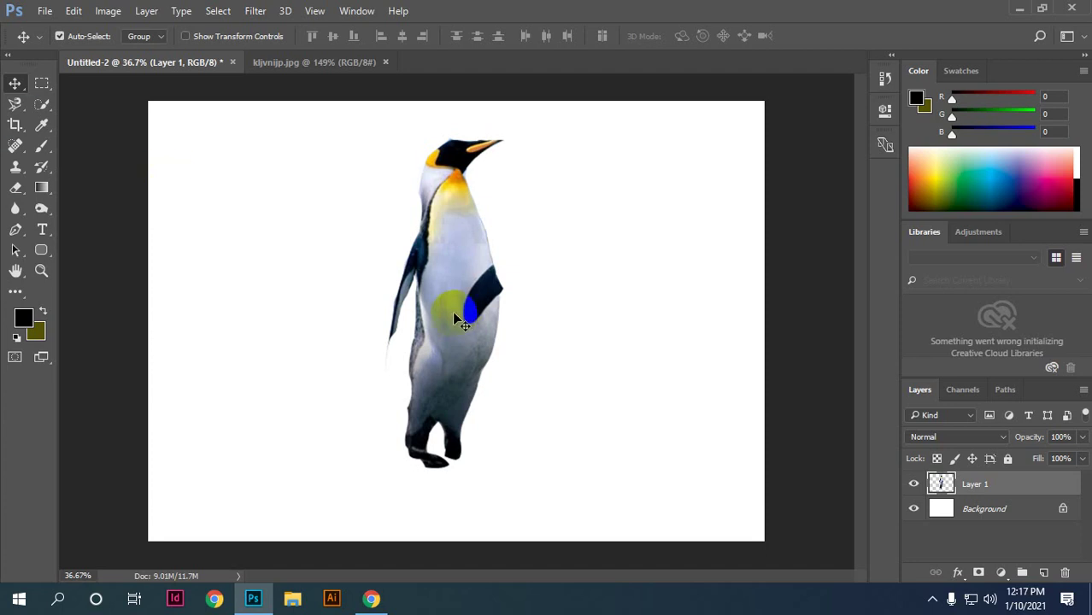
Step: Shift the enlarged penguin left on the white canvas
mouse_move(452, 311)
mouse_down()
mouse_move(245, 311)
mouse_move(361, 333)
mouse_move(641, 341)
mouse_up()
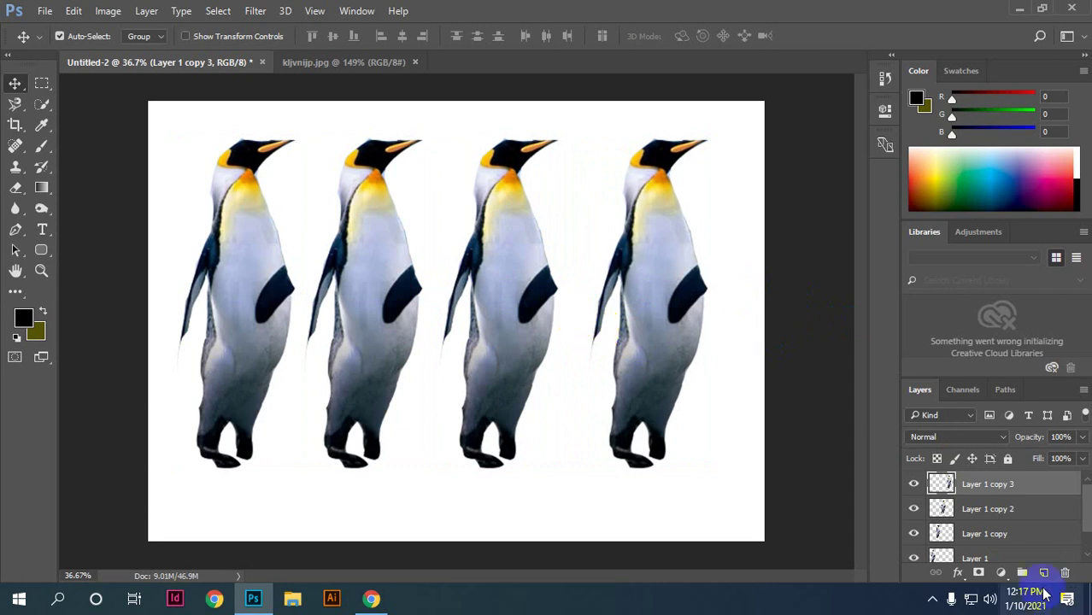
scroll(1004, 513, down, 1)
scroll(1009, 521, up, 1)
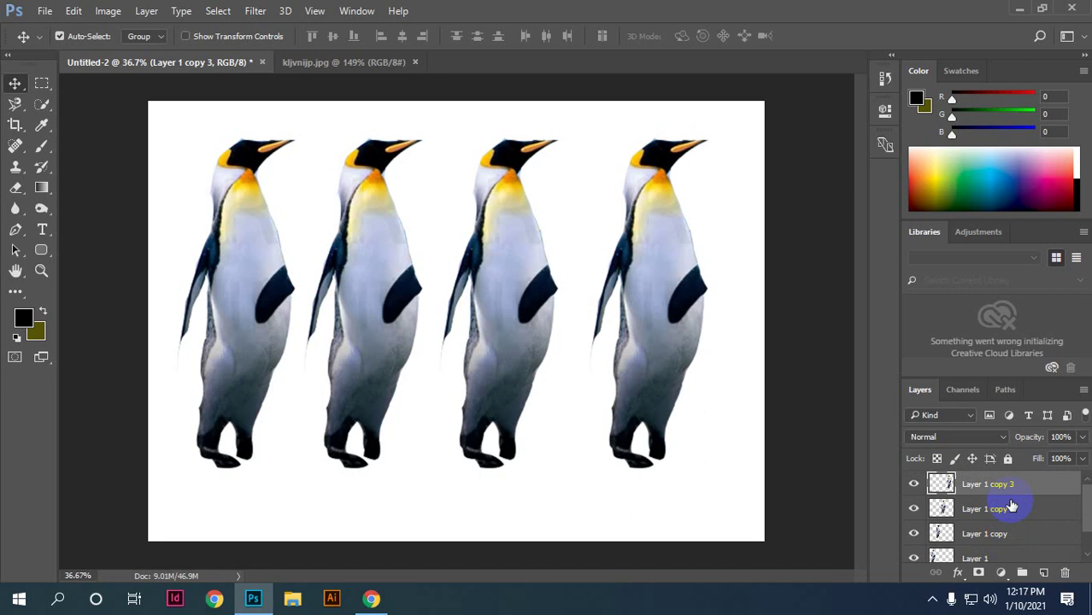
scroll(1011, 506, down, 1)
Step: Select the original Layer 1 and undo the two most recent penguin duplicates
click(1021, 530)
scroll(1017, 529, up, 1)
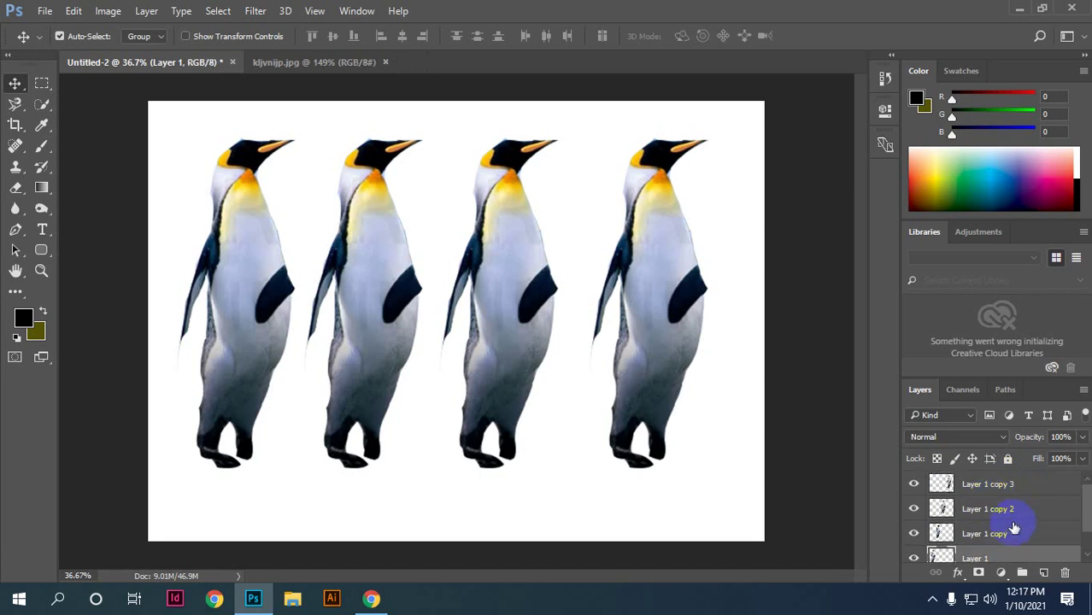
key(ctrl+z)
key(ctrl+z)
key(ctrl+z)
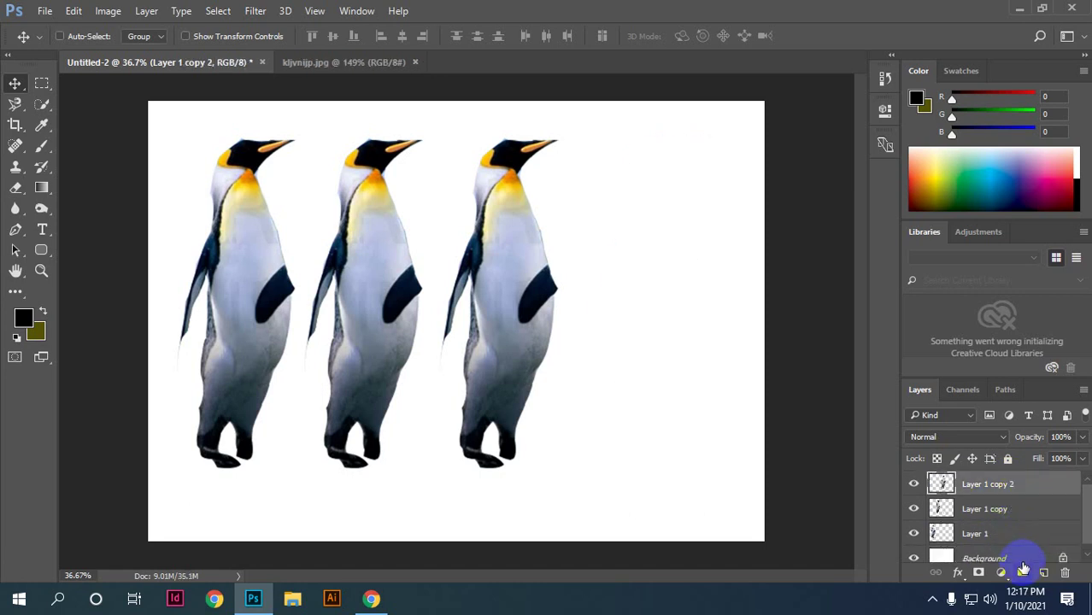
key(ctrl+z)
key(ctrl+z)
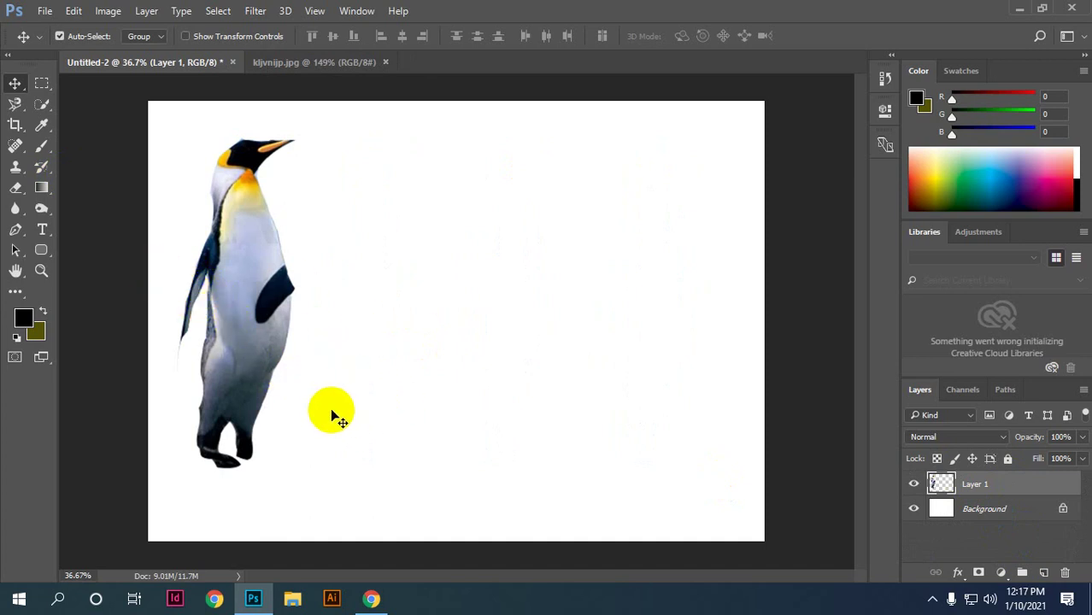
drag(246, 303, 308, 312)
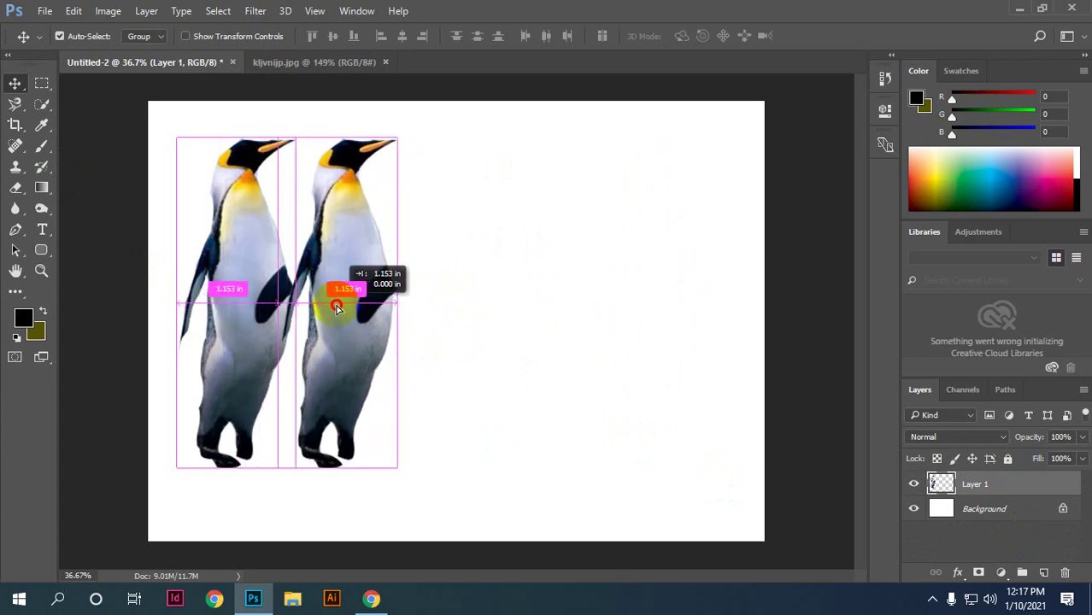
drag(309, 313, 613, 319)
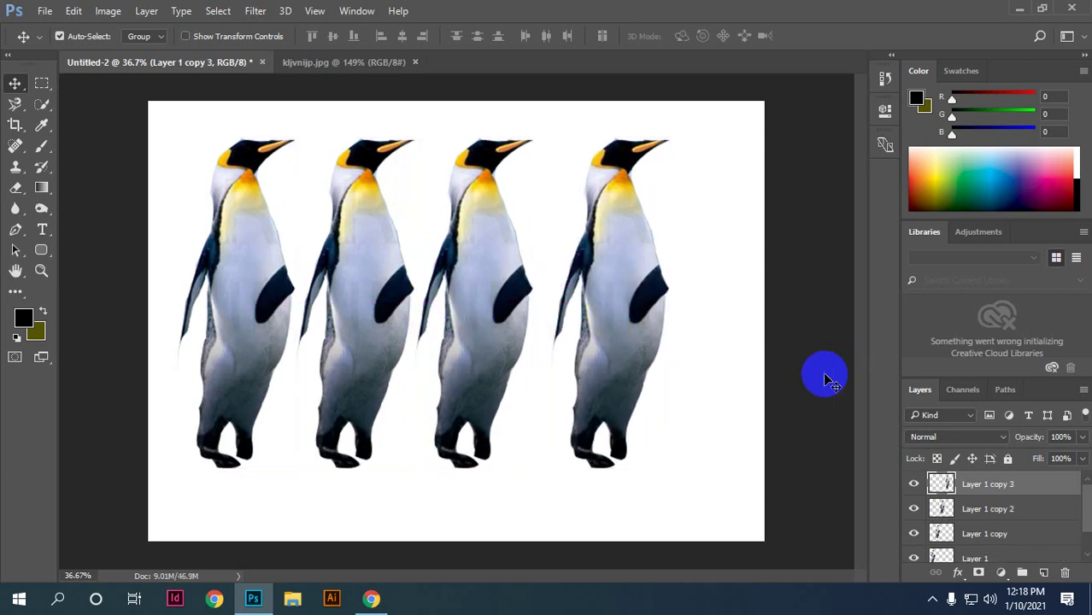
key(ctrl+z)
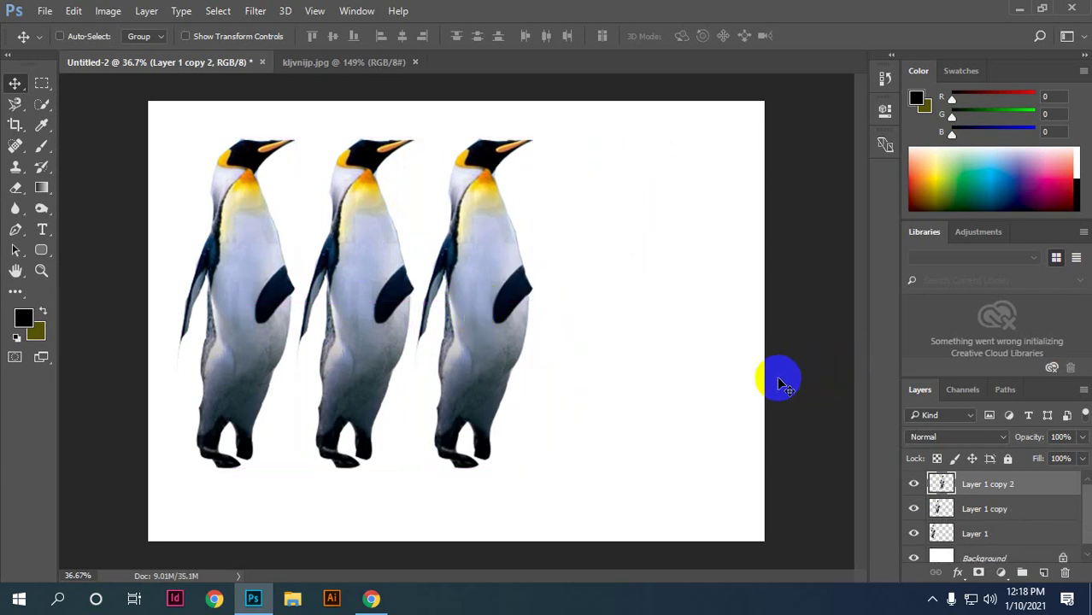
key(ctrl+z)
key(ctrl+z)
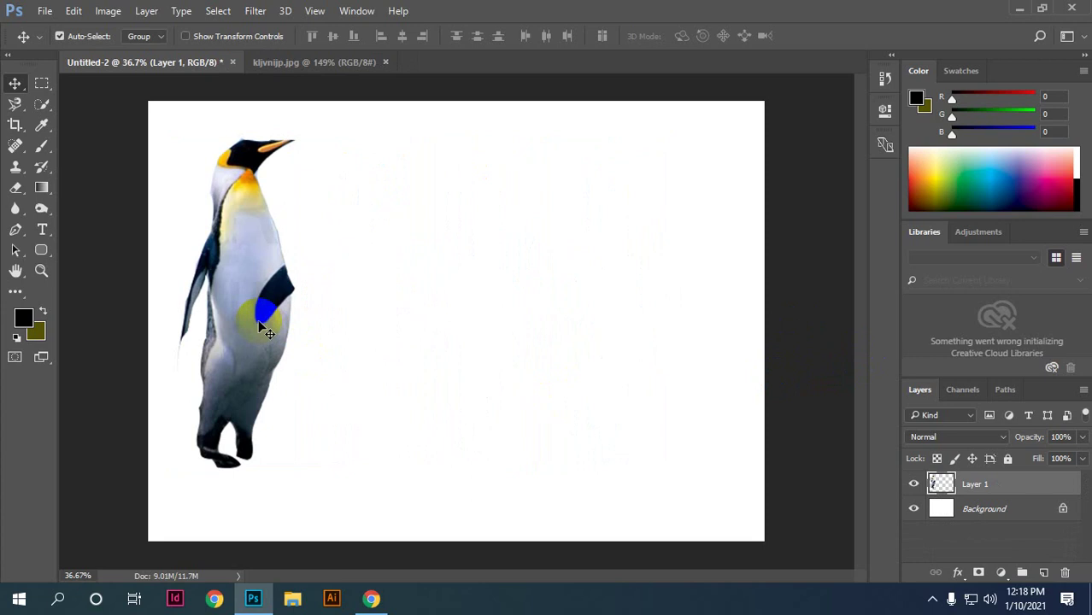
key(ctrl)
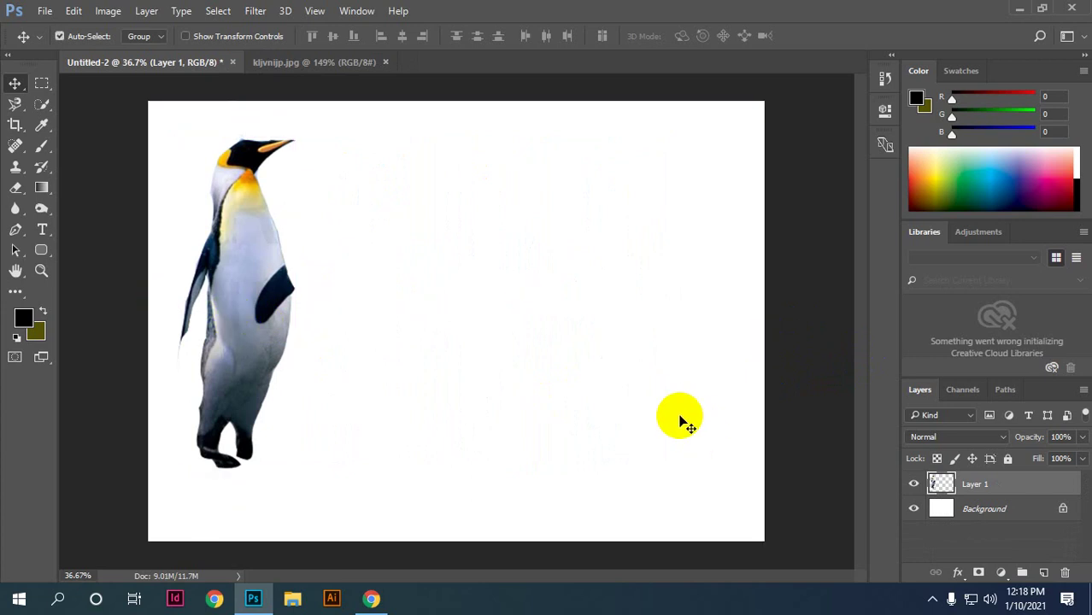
drag(250, 299, 442, 325)
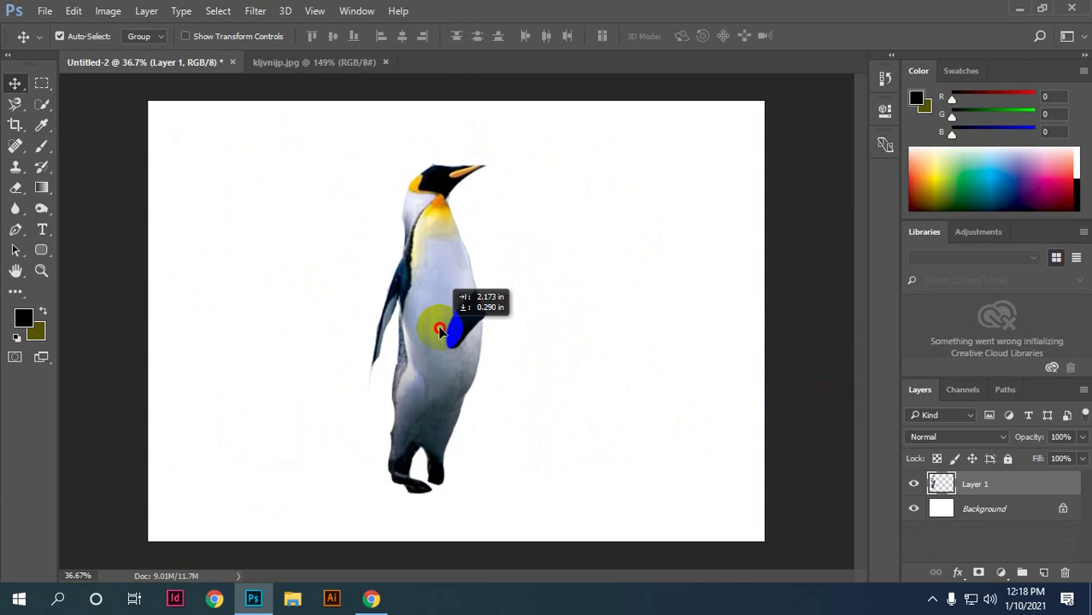
key(ctrl+z)
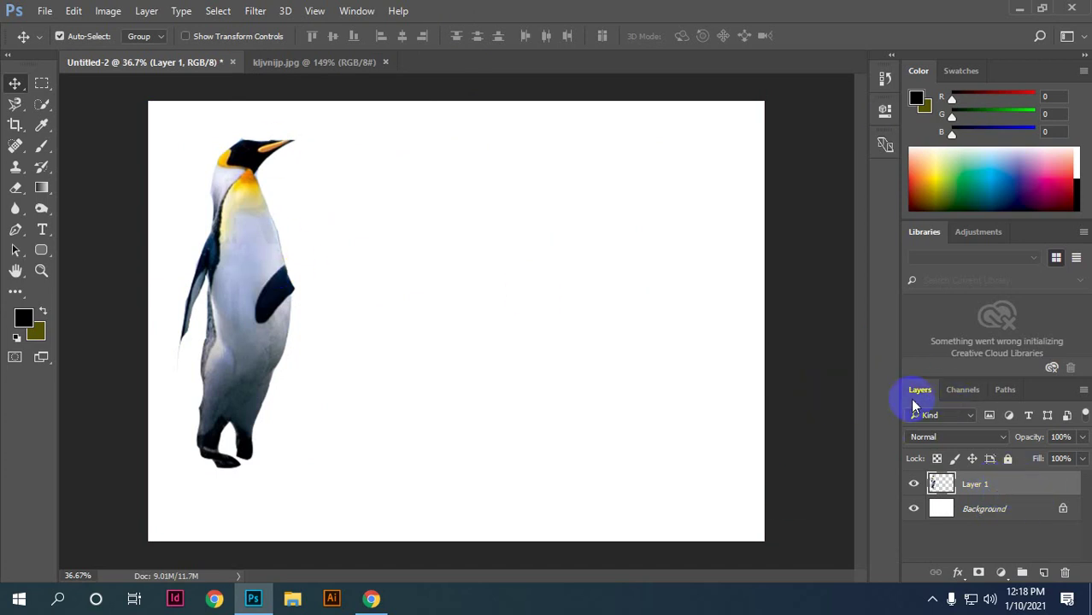
Step: Duplicate Layer 1 and place the copy just right of the original penguin
key(ctrl+j)
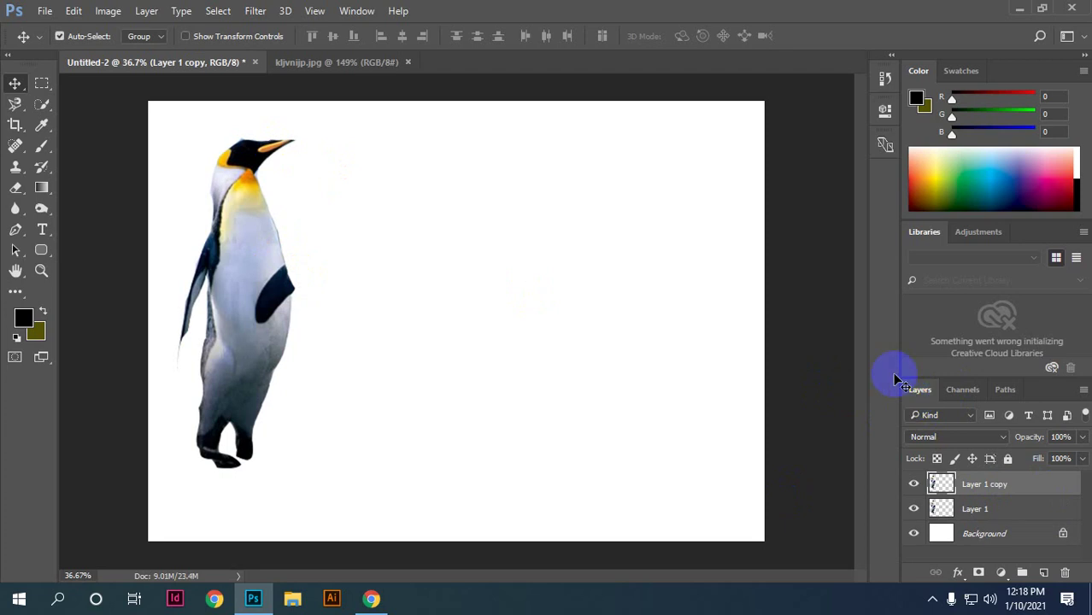
click(230, 341)
drag(220, 317, 350, 313)
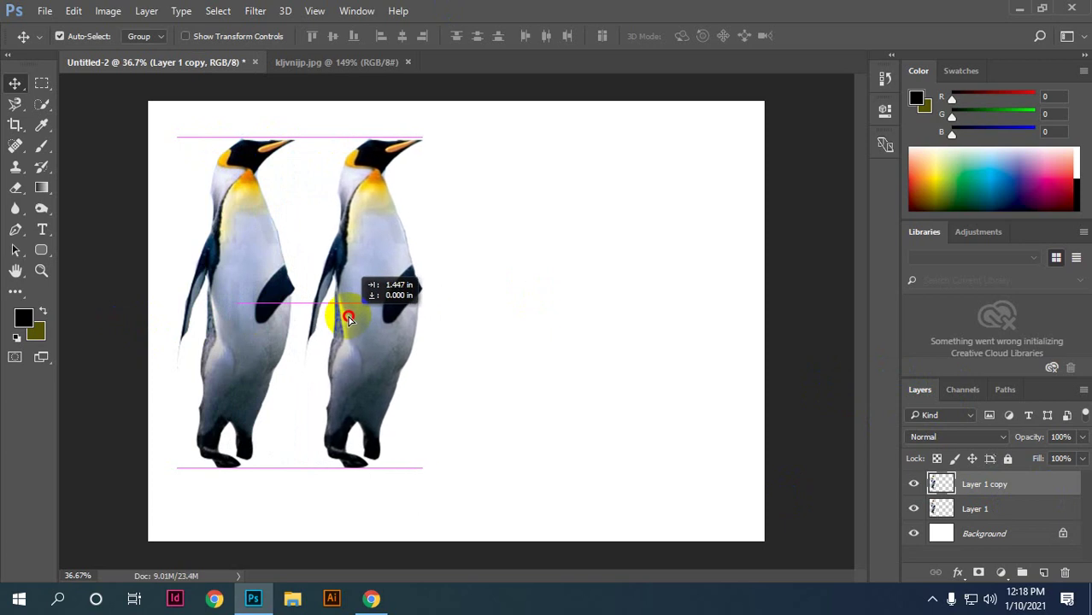
drag(350, 313, 354, 318)
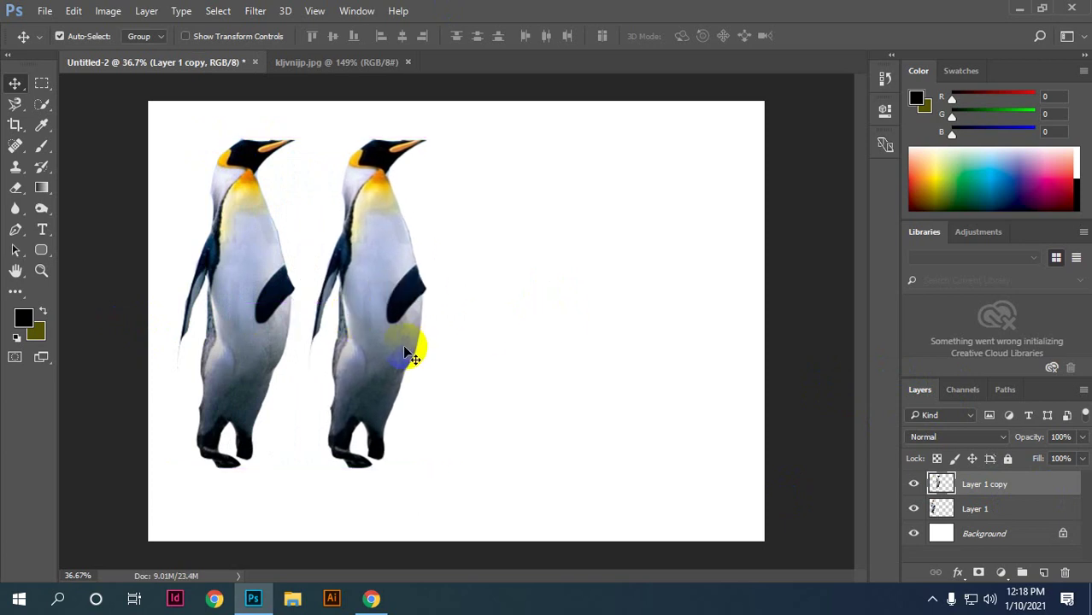
Step: Add another penguin copy further right in the row, then select all four penguin layers
key(alt+Right)
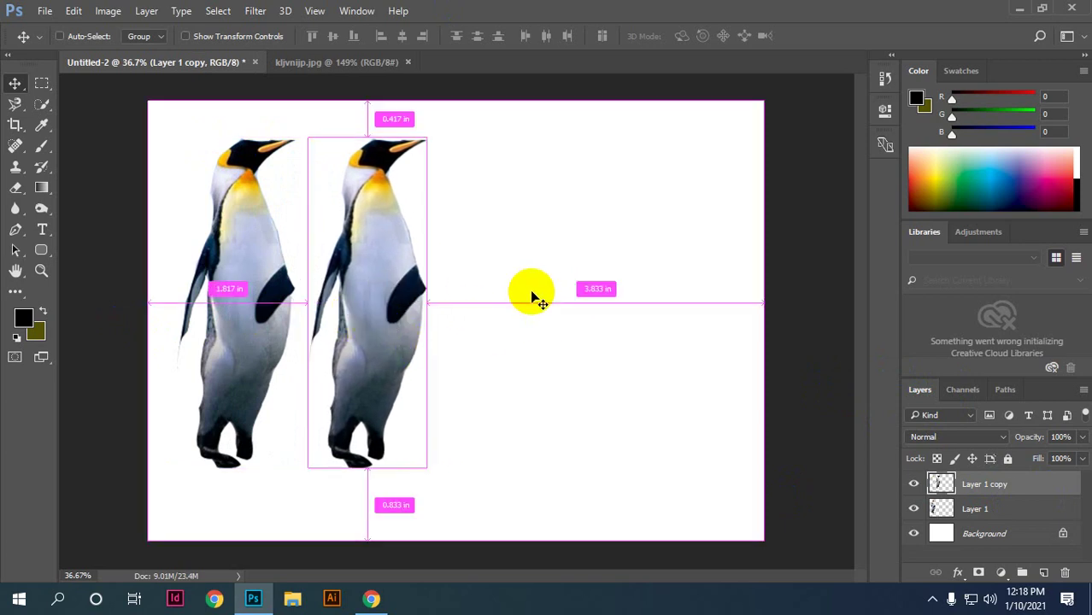
drag(404, 300, 510, 305)
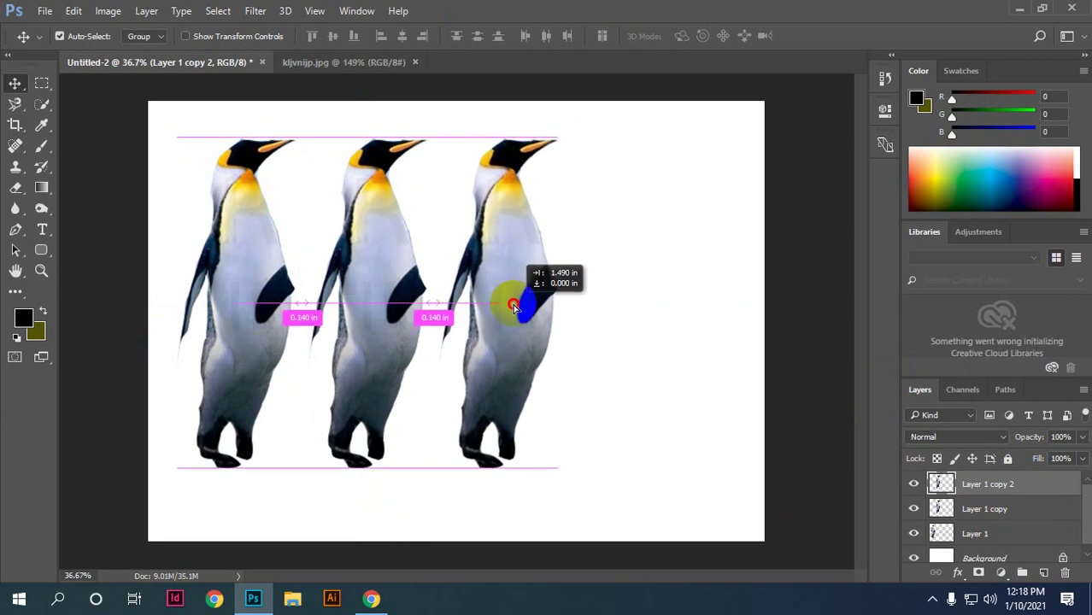
mouse_move(511, 305)
mouse_down()
mouse_move(645, 329)
mouse_move(627, 328)
mouse_up()
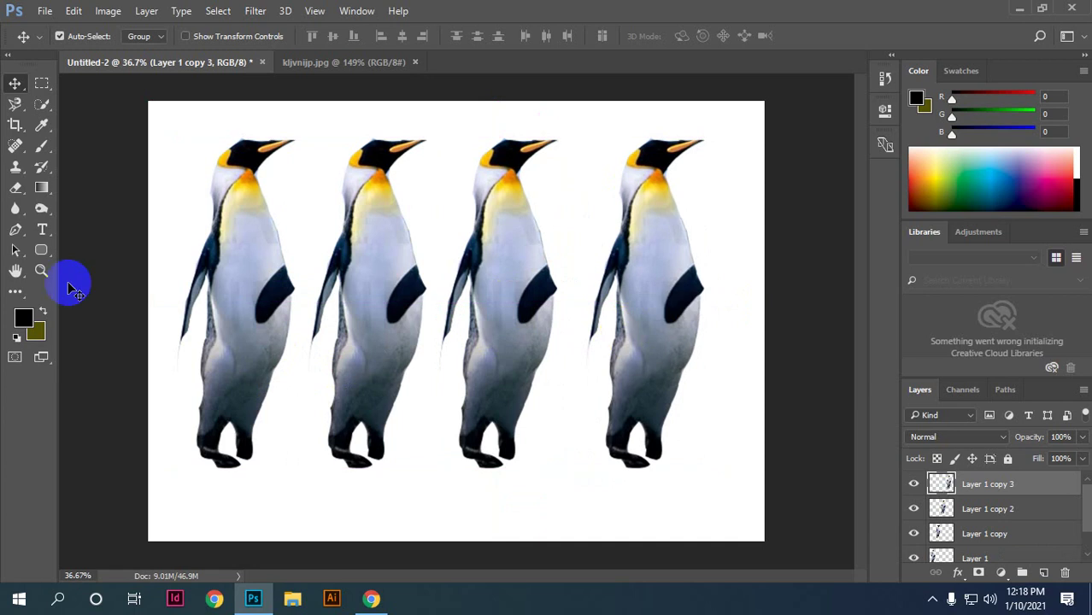
scroll(1078, 508, down, 1)
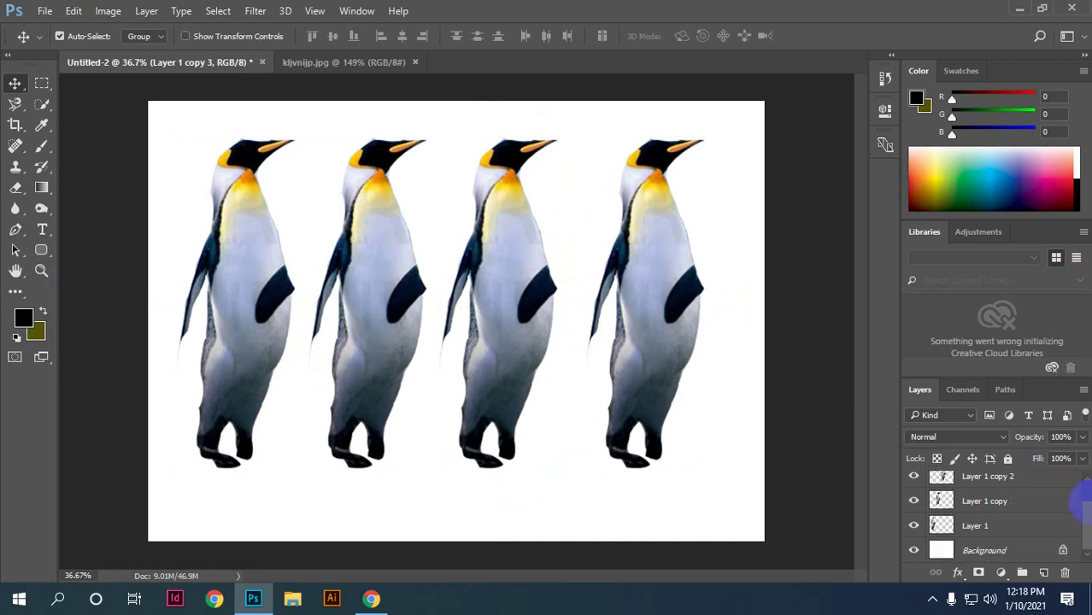
click(1022, 531)
scroll(1020, 521, up, 1)
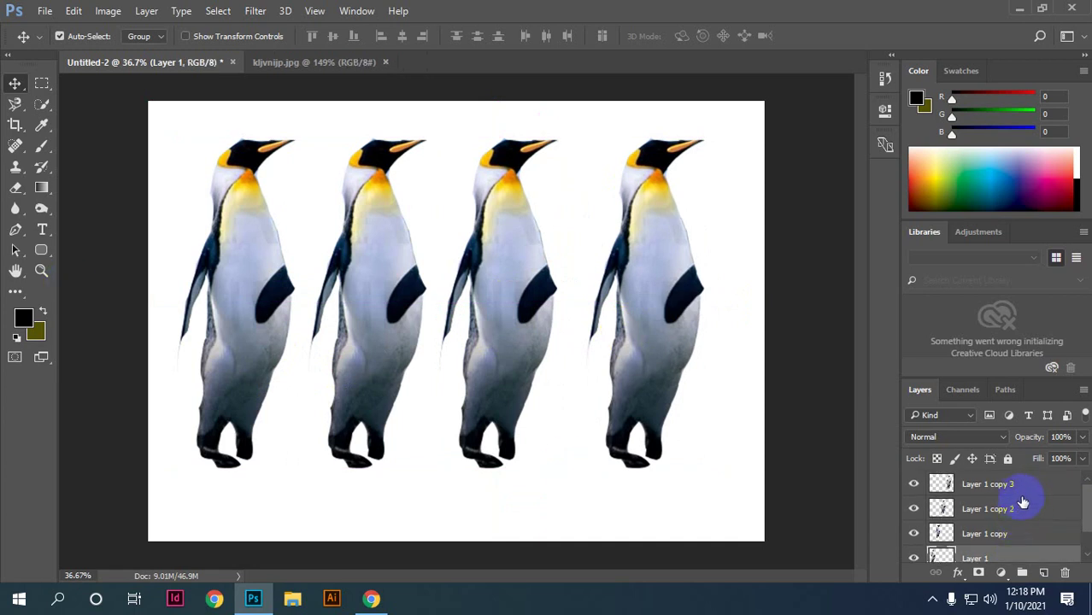
shift+click(1023, 494)
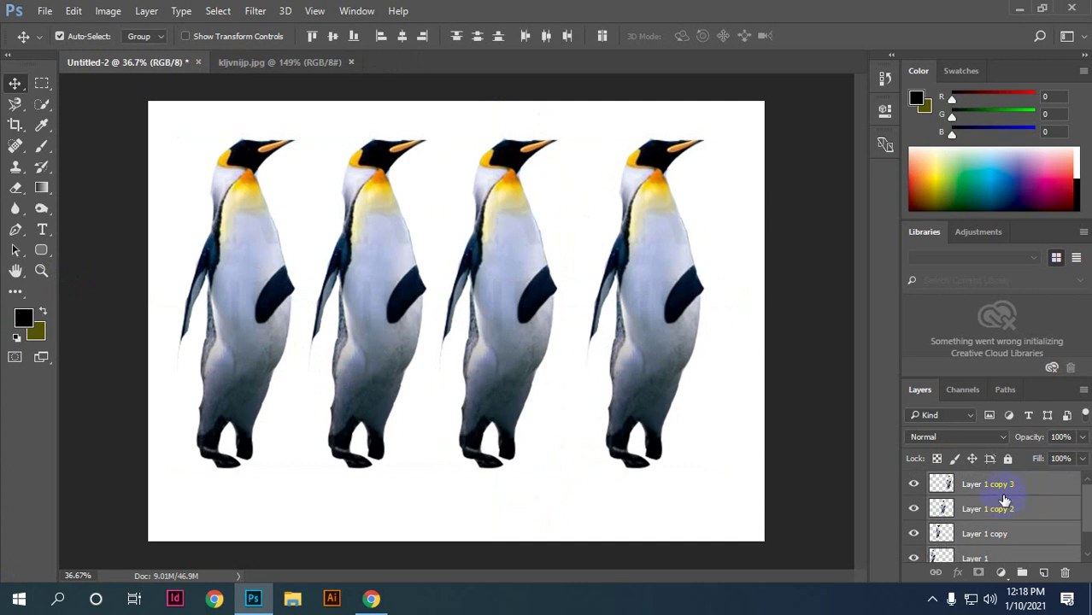
Step: Delete the four penguin layers, then switch through the Magnetic Lasso back to the Move tool
key(Delete)
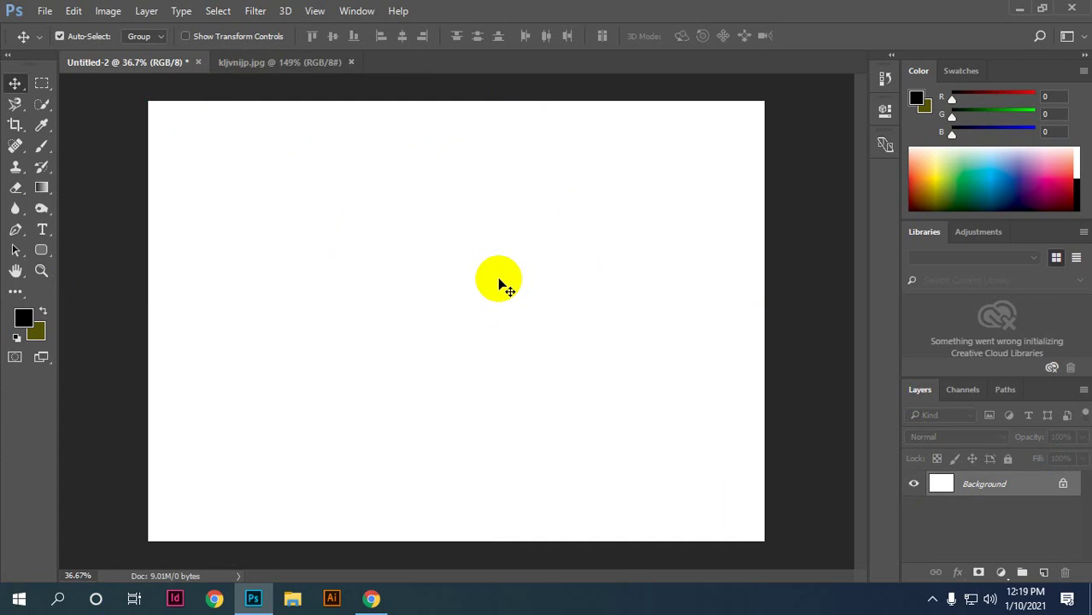
click(264, 67)
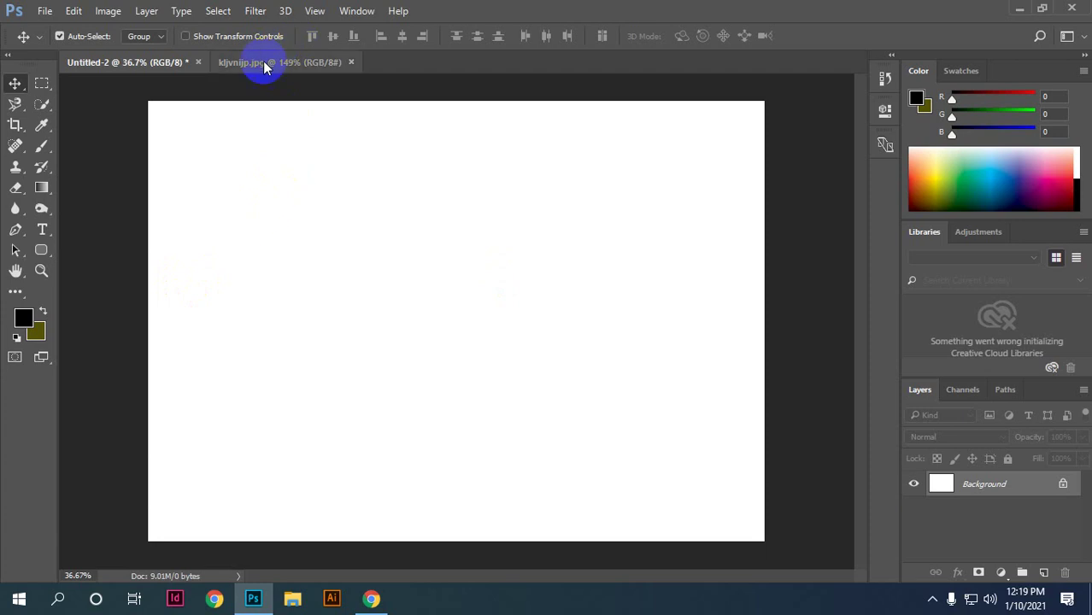
drag(41, 84, 139, 83)
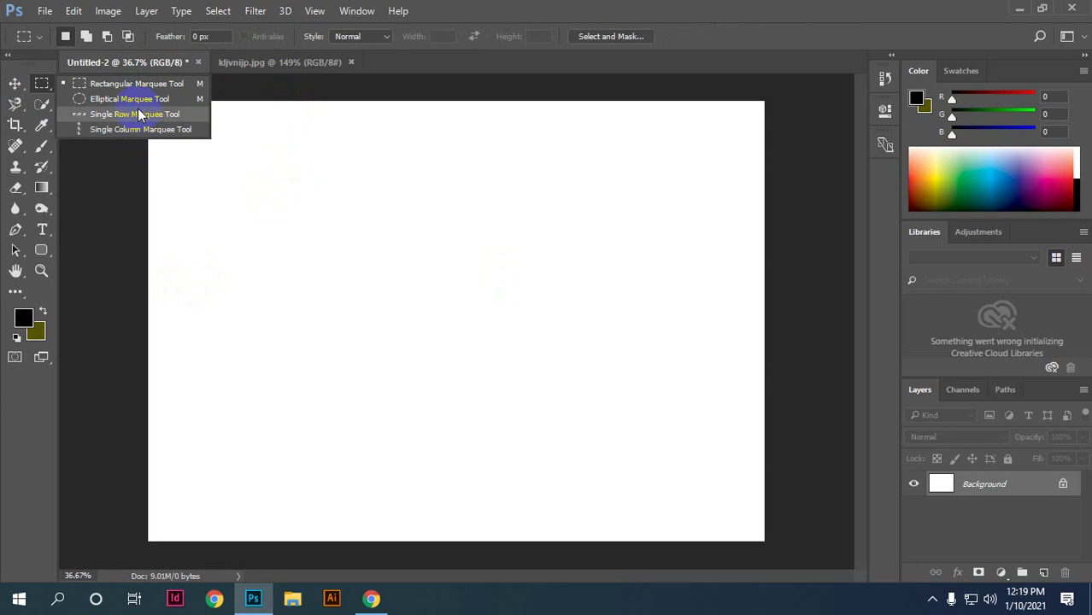
click(32, 66)
click(16, 106)
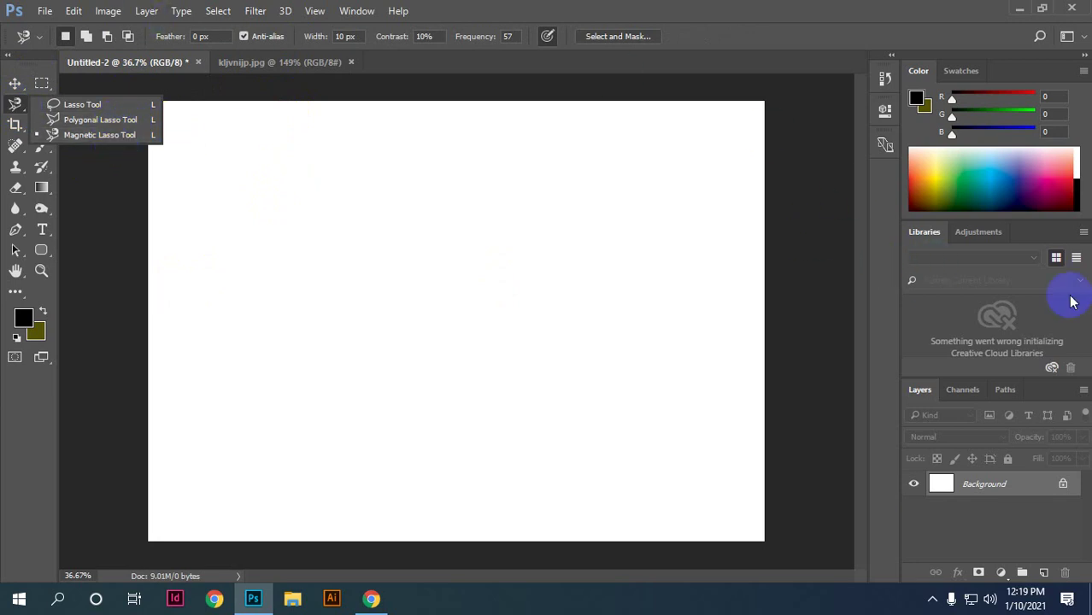
click(15, 86)
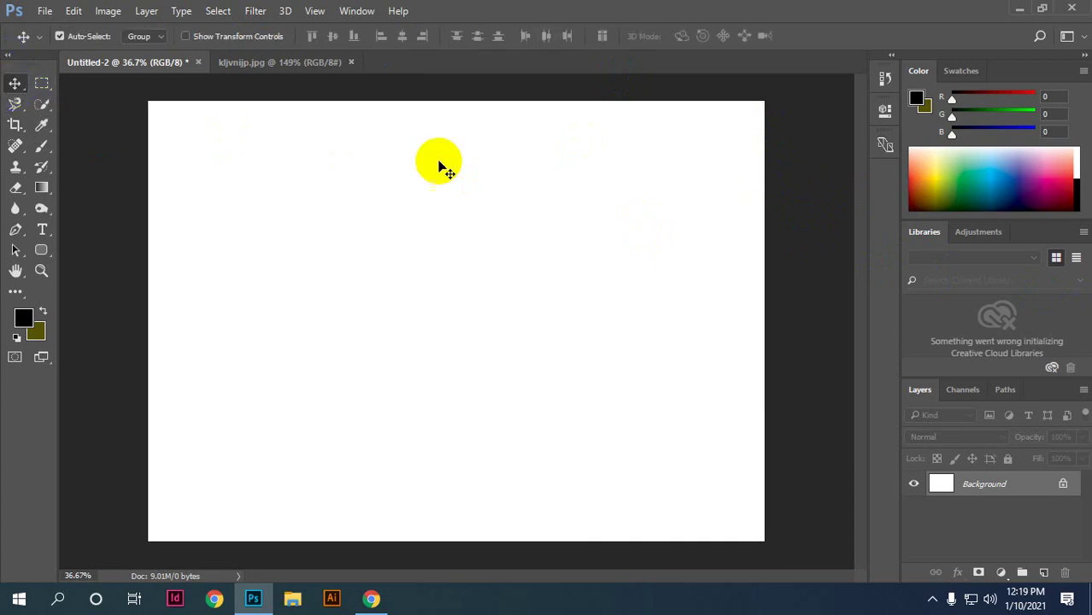
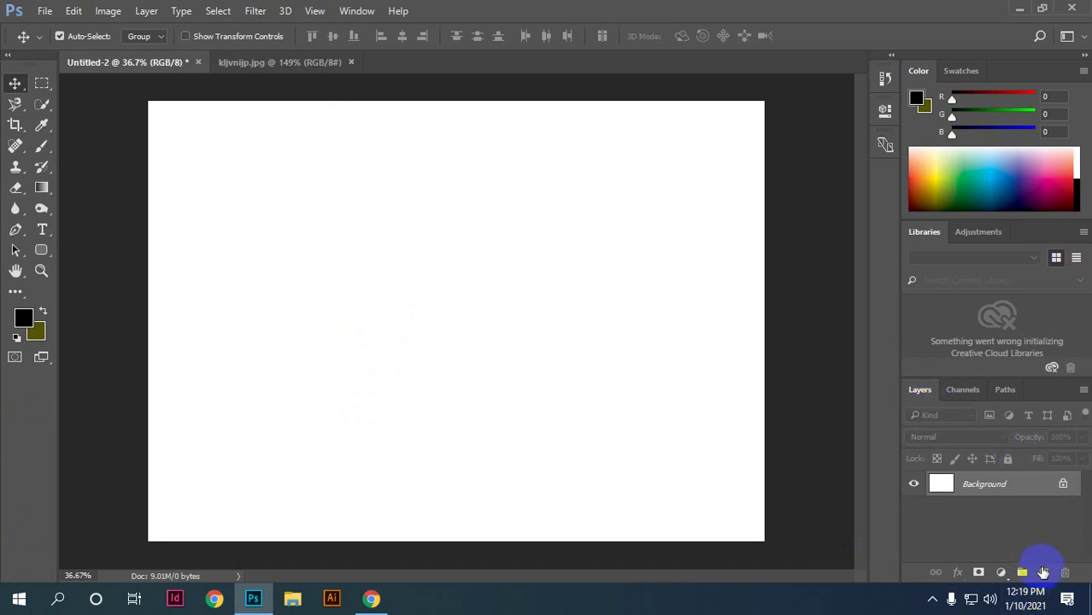
Step: Add a new Layer 1, drag it to the trash, then undo the deletion
click(1044, 575)
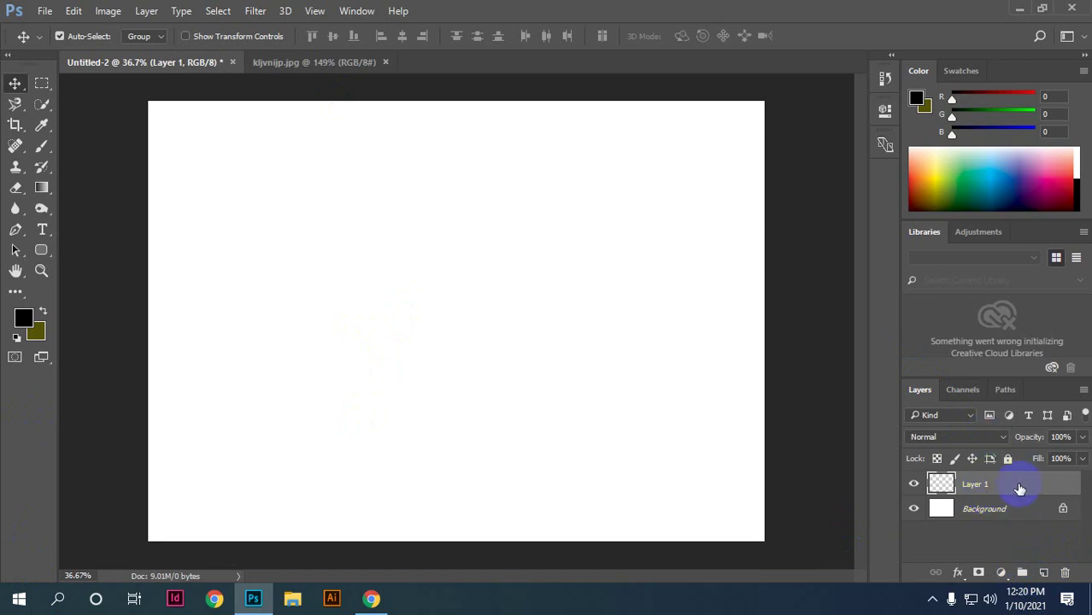
drag(1034, 483, 1074, 575)
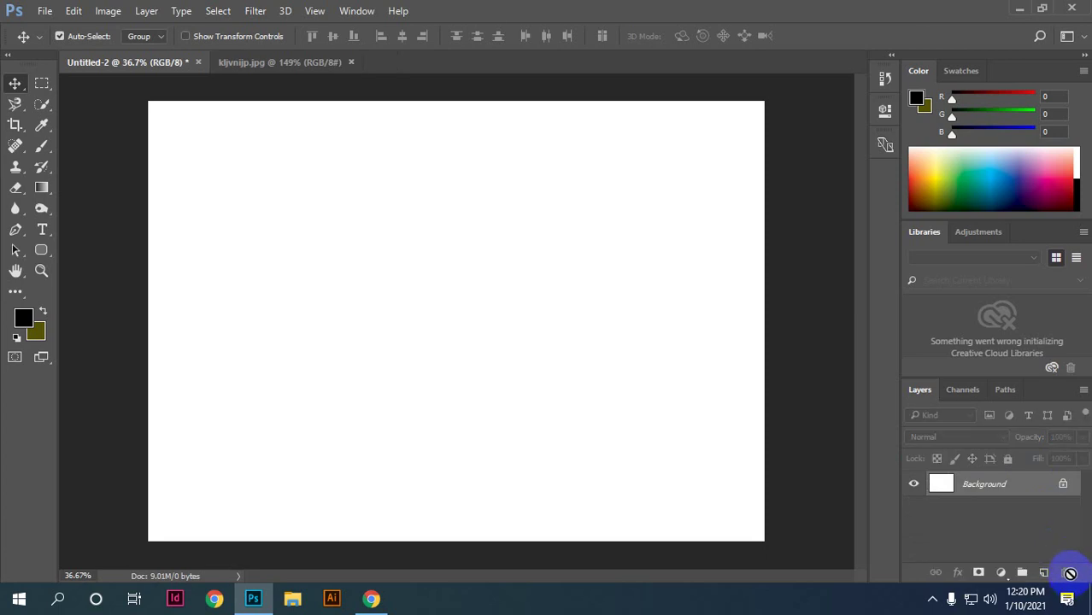
key(ctrl+z)
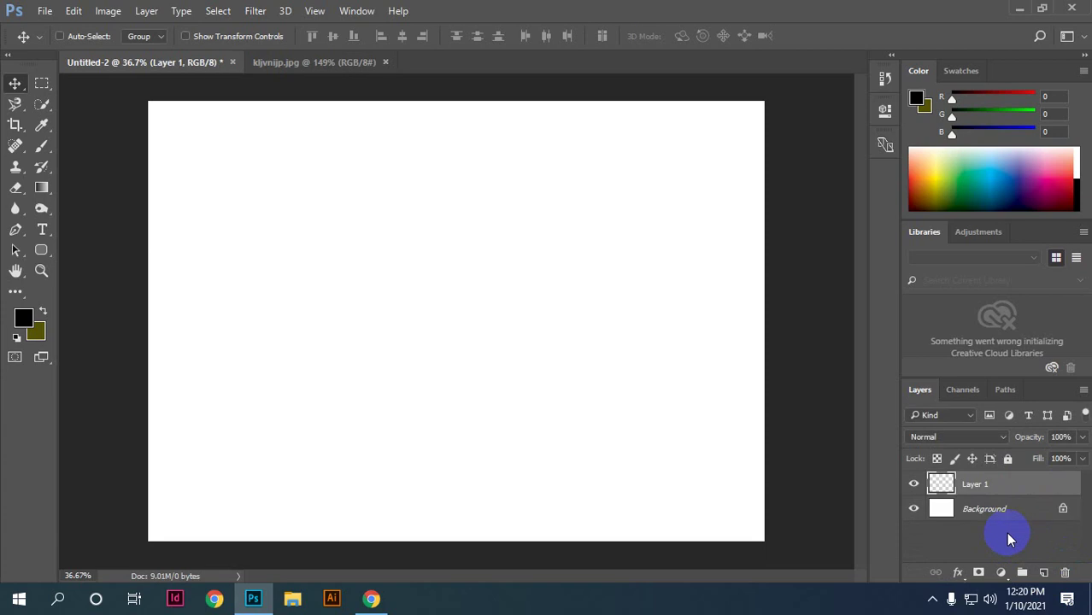
Step: Duplicate Layer 1 into Layer 1 copy, then undo the duplicate
key(ctrl)
drag(1033, 486, 1043, 575)
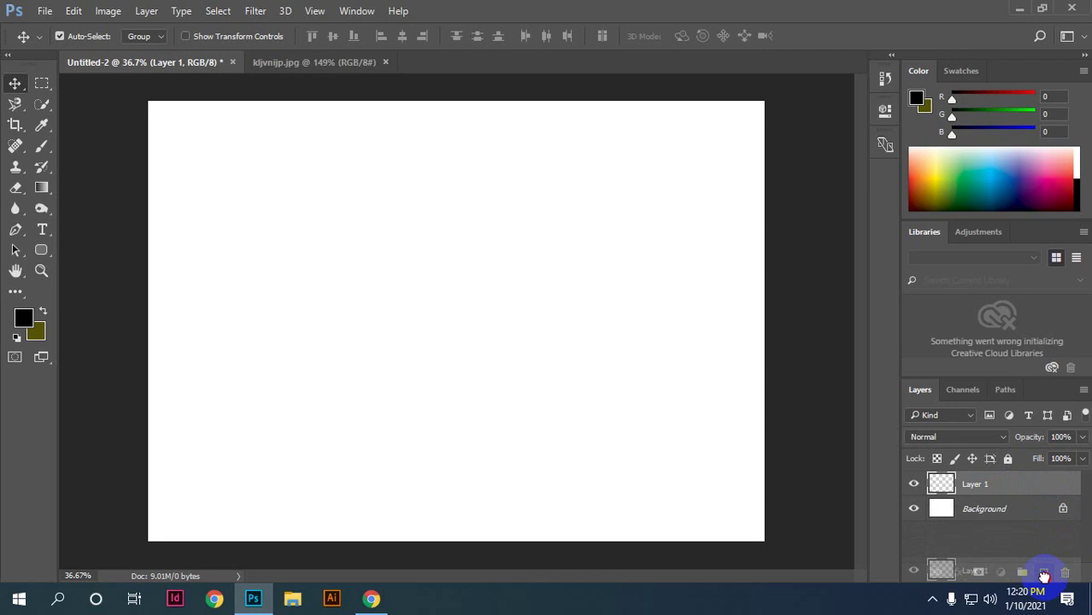
drag(1044, 575, 1043, 574)
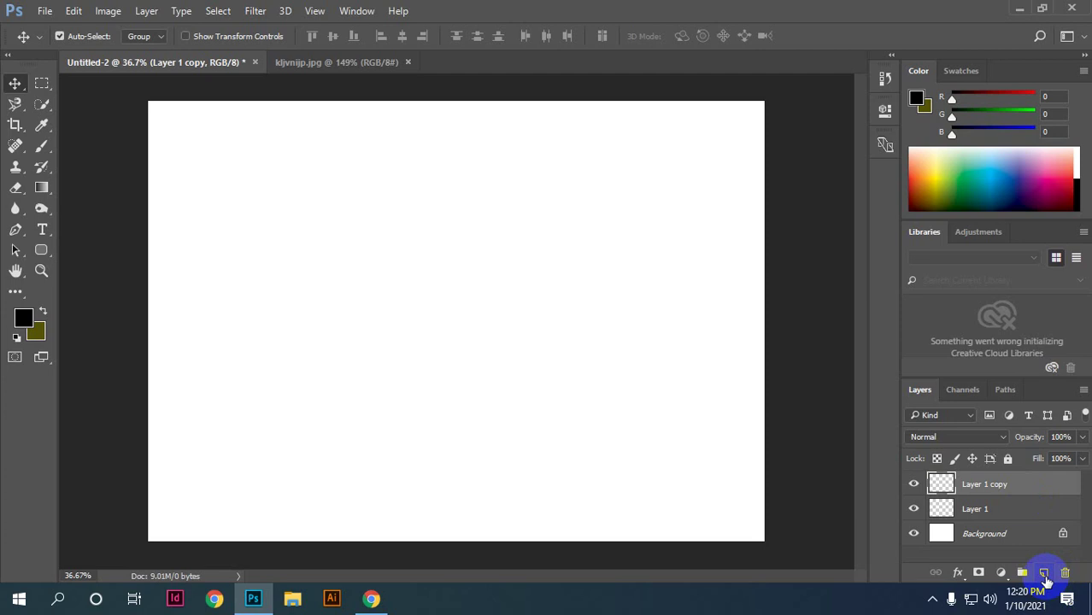
key(ctrl+z)
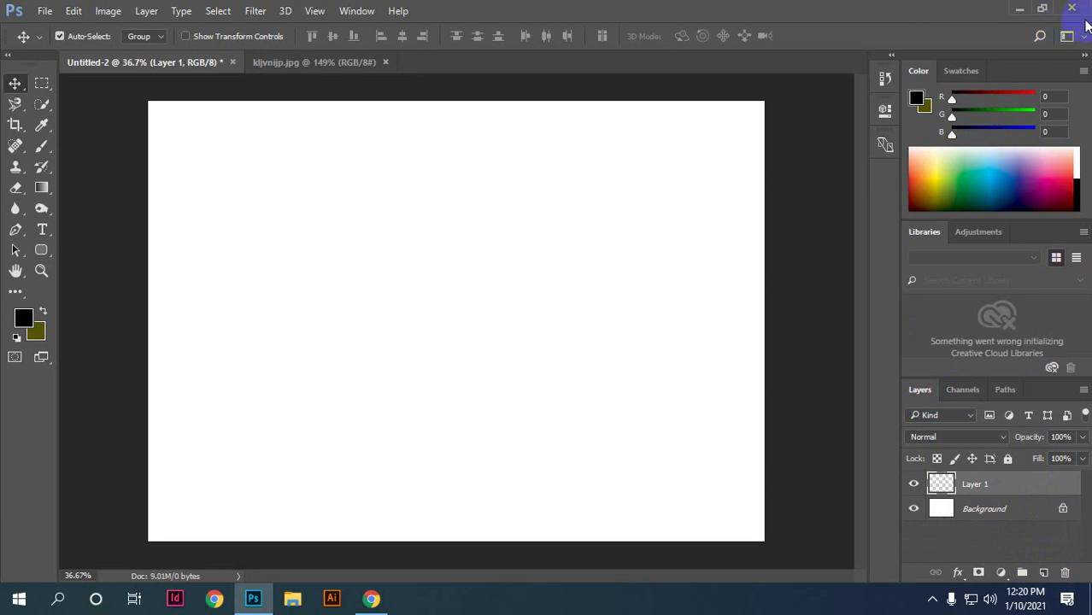
Step: Switch to a preset workspace from the Window menu and select the Background layer
click(357, 10)
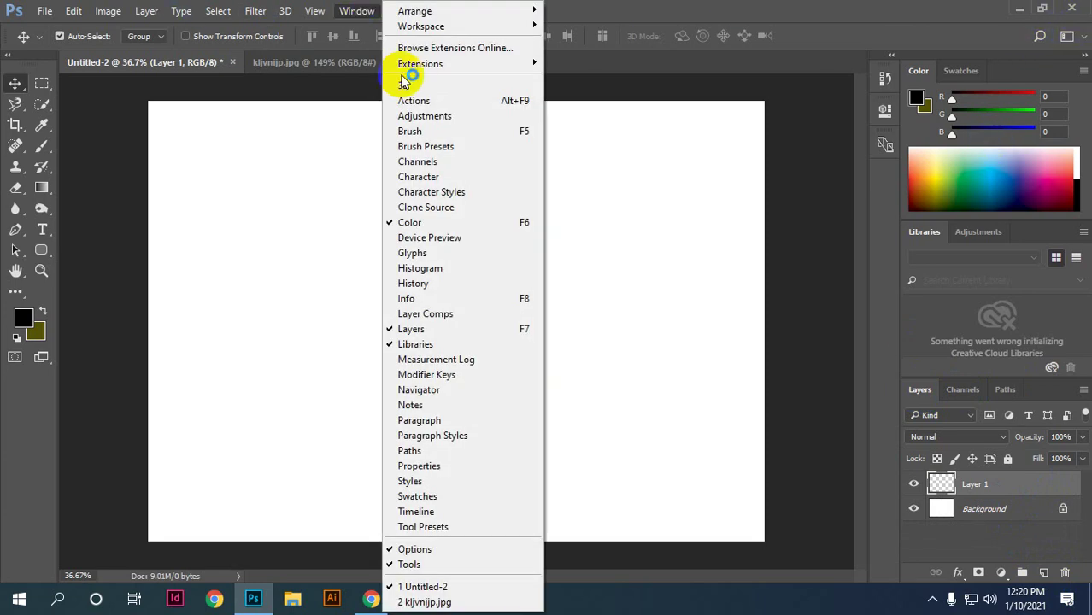
mouse_move(422, 25)
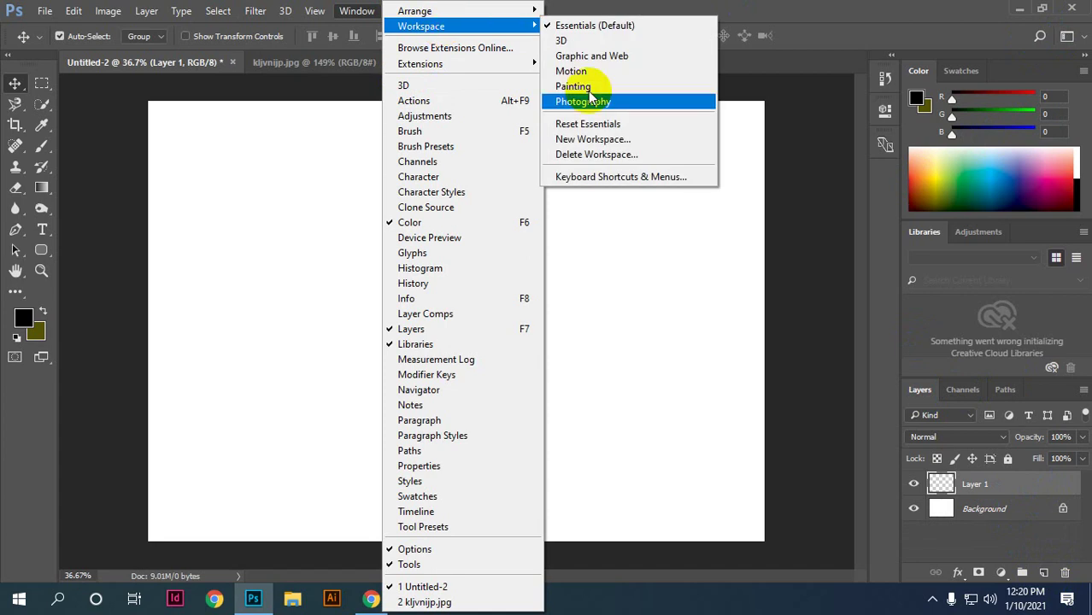
click(598, 126)
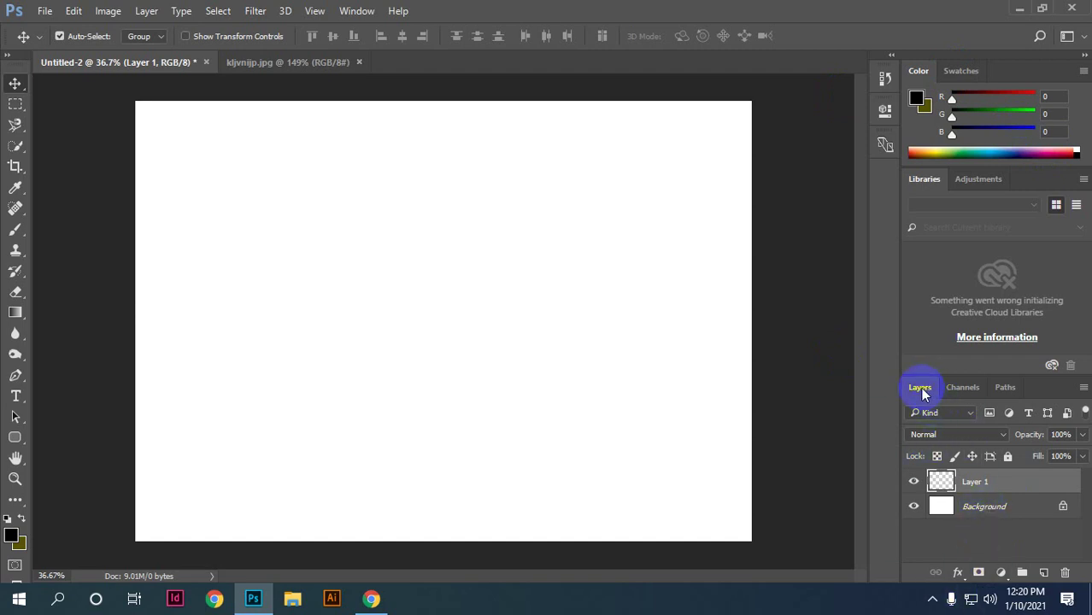
click(989, 506)
Step: Delete Layer 1, add a new one, trash it, and undo that deletion
click(987, 484)
key(Delete)
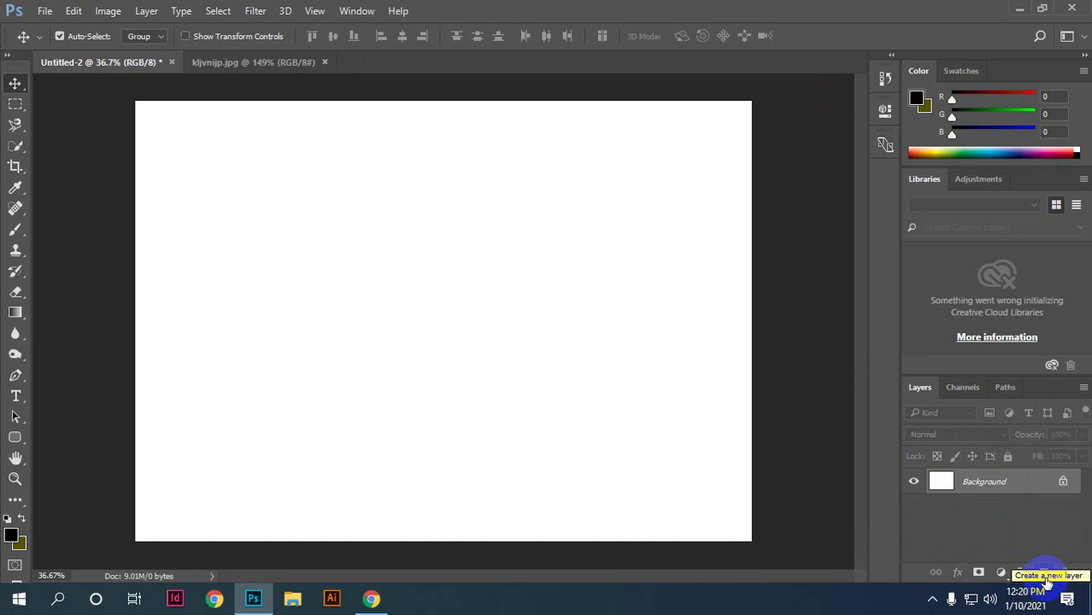
click(1045, 578)
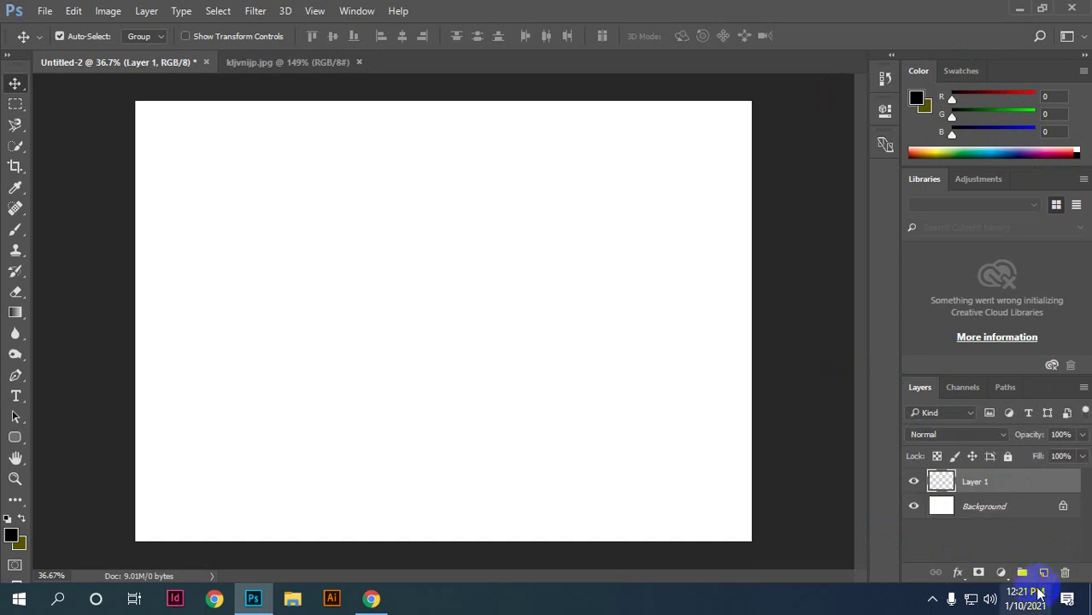
drag(1043, 487, 1056, 546)
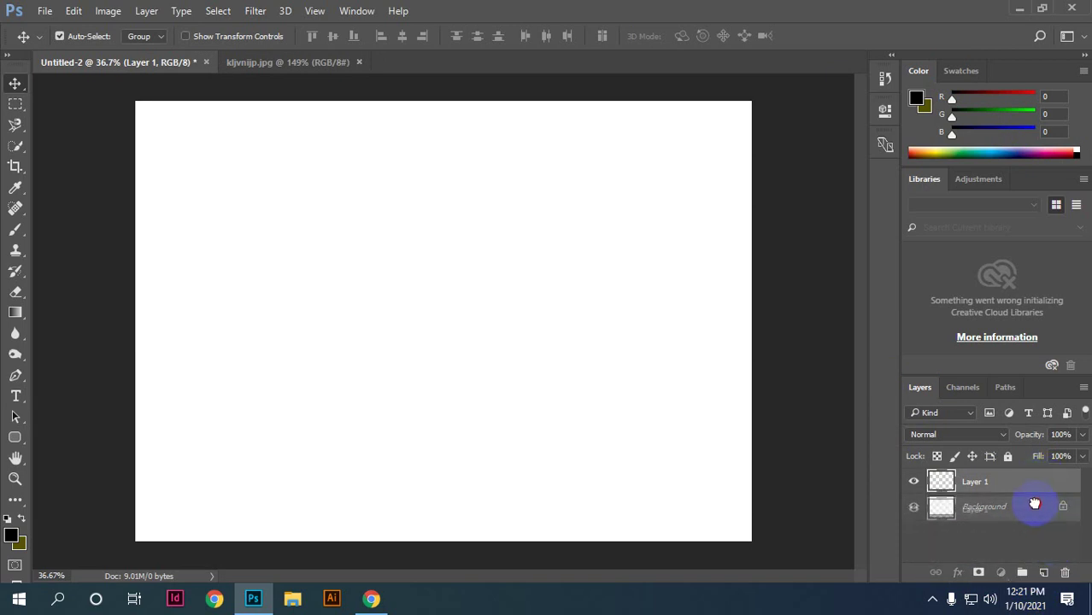
drag(1056, 546, 1065, 572)
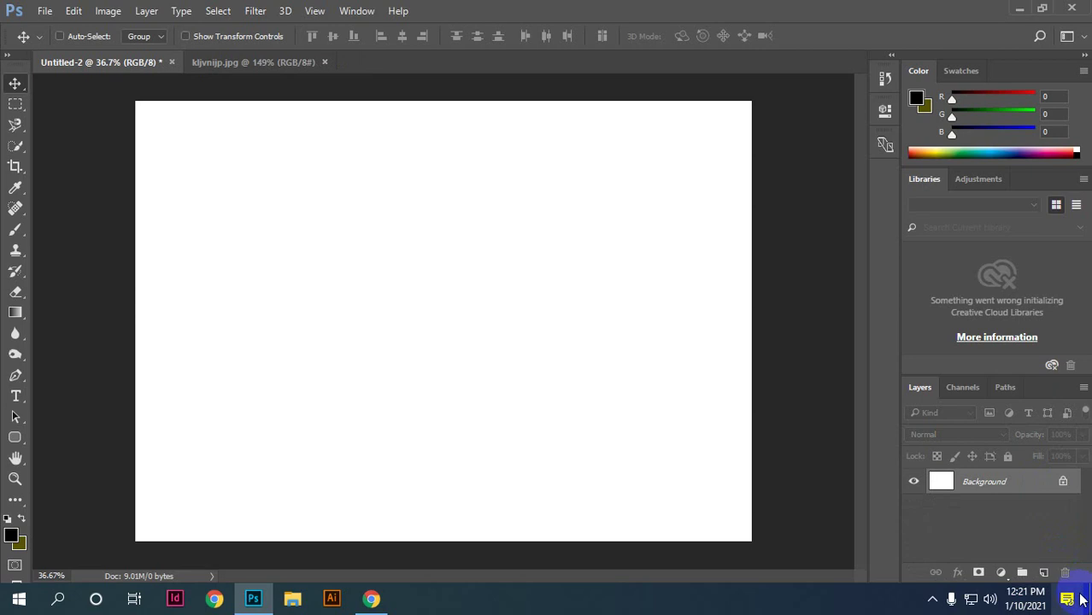
key(ctrl+z)
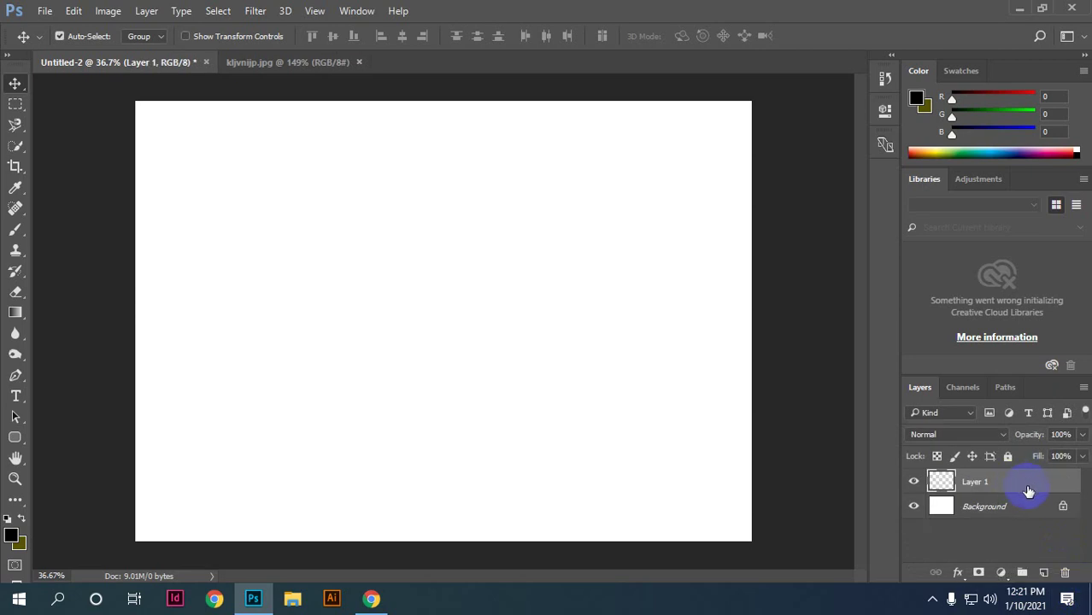
Step: Duplicate Layer 1, delete the copy and Layer 1, and open the New Layer dialog
drag(1038, 483, 1044, 573)
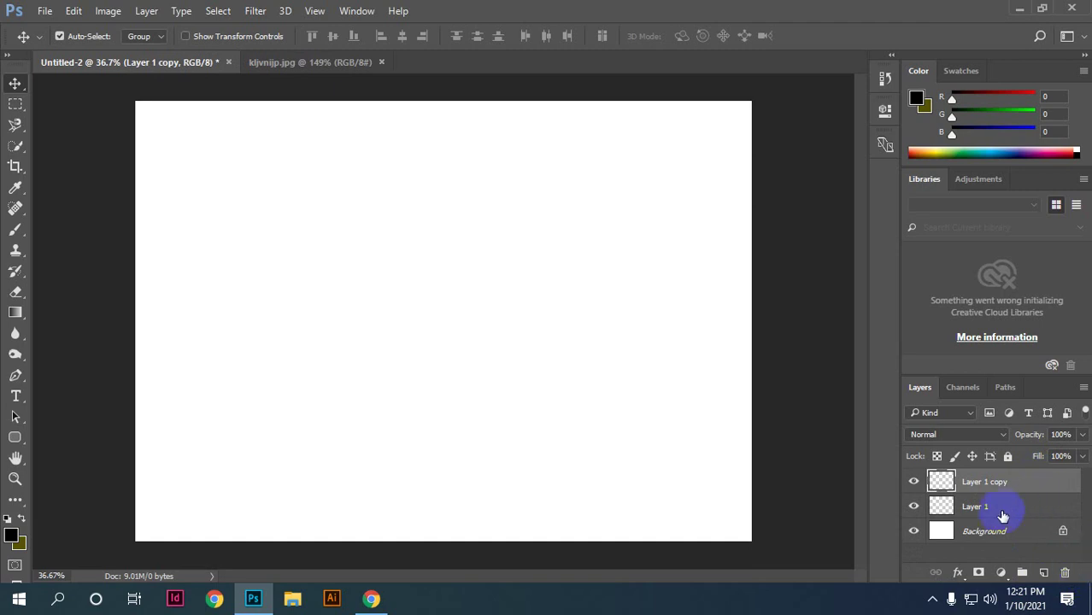
drag(1070, 484, 1064, 572)
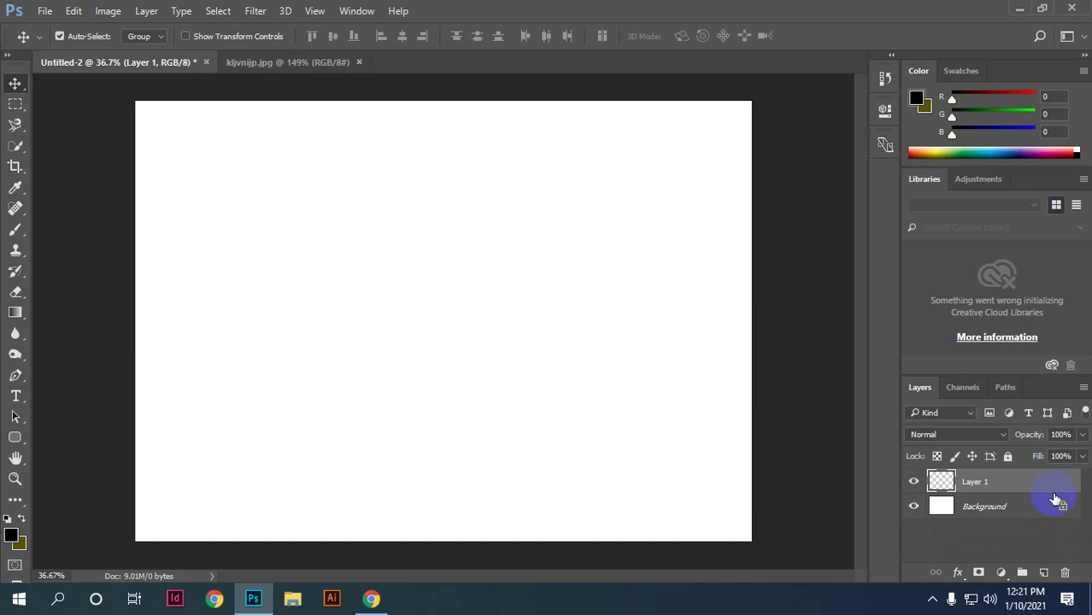
key(Delete)
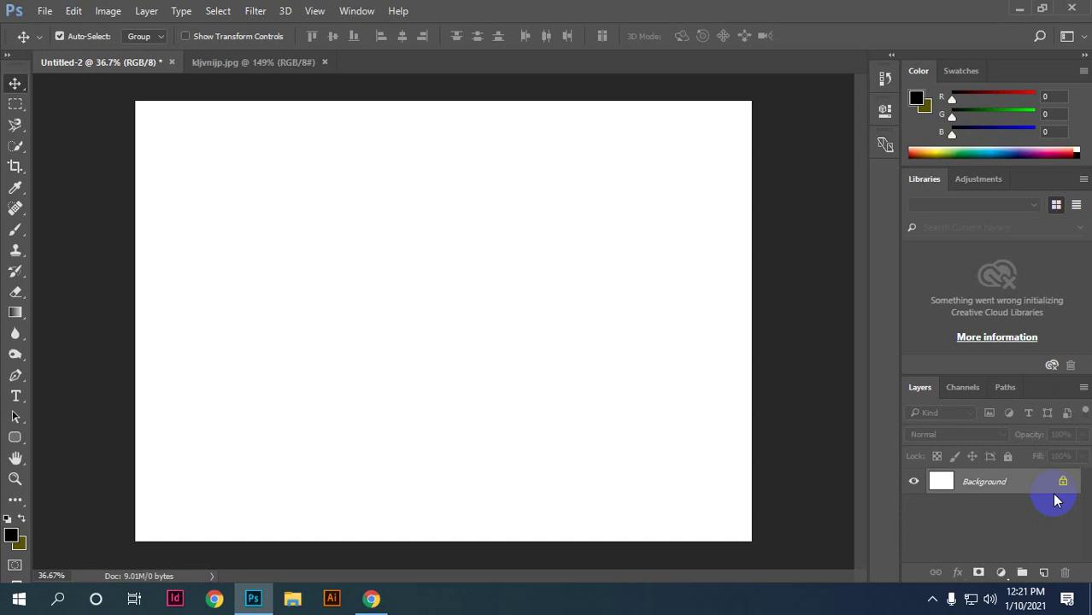
key(ctrl+shift+n)
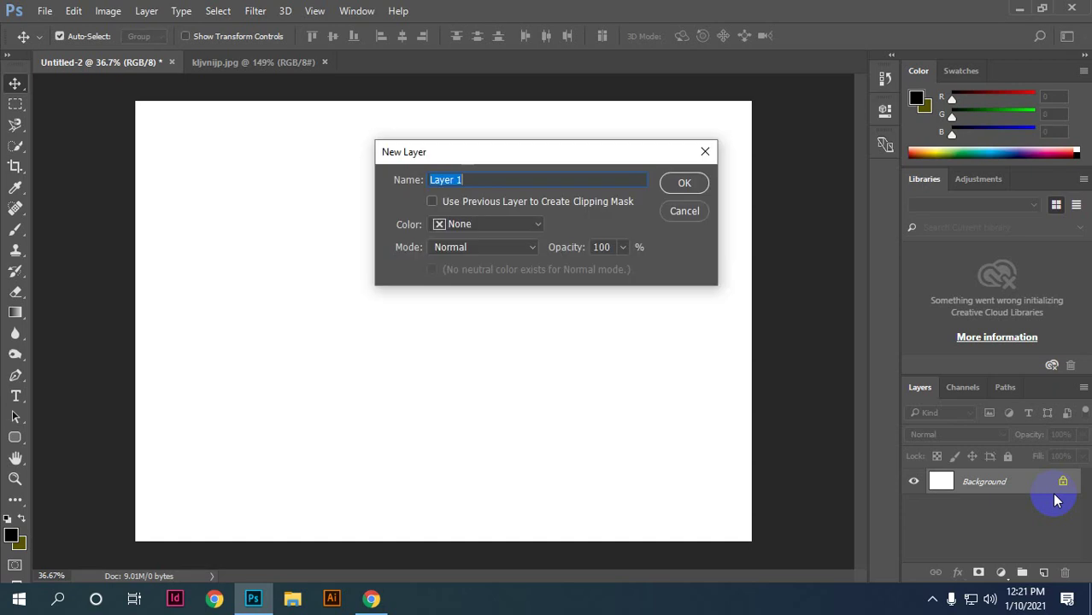
Step: Add Layer 1 through the New Layer dialog, cancel a Layer 2, and reselect Layer 1
click(705, 151)
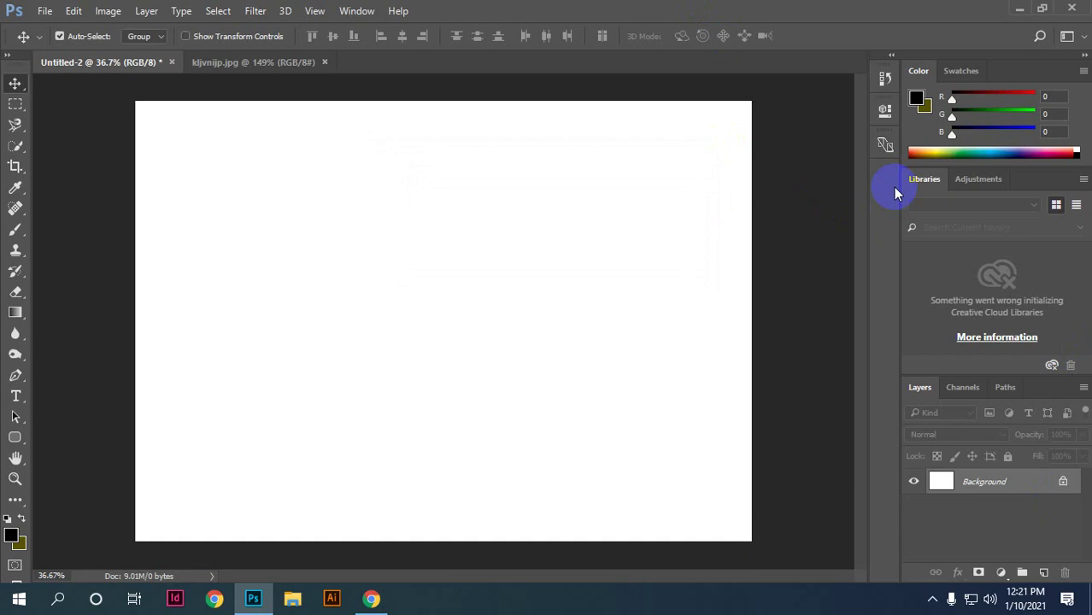
key(ctrl+shift+n)
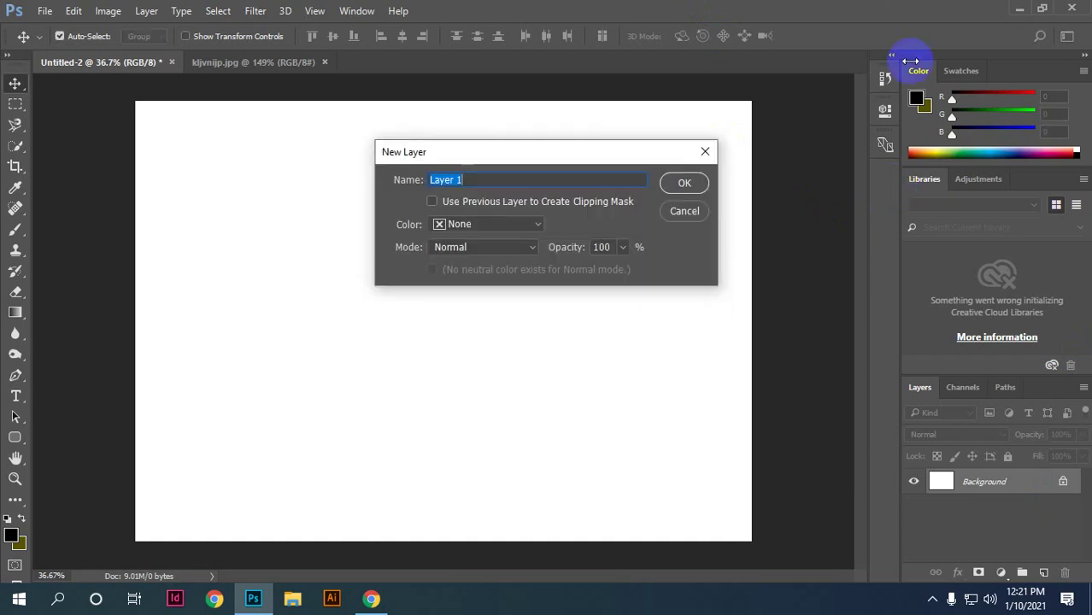
click(684, 182)
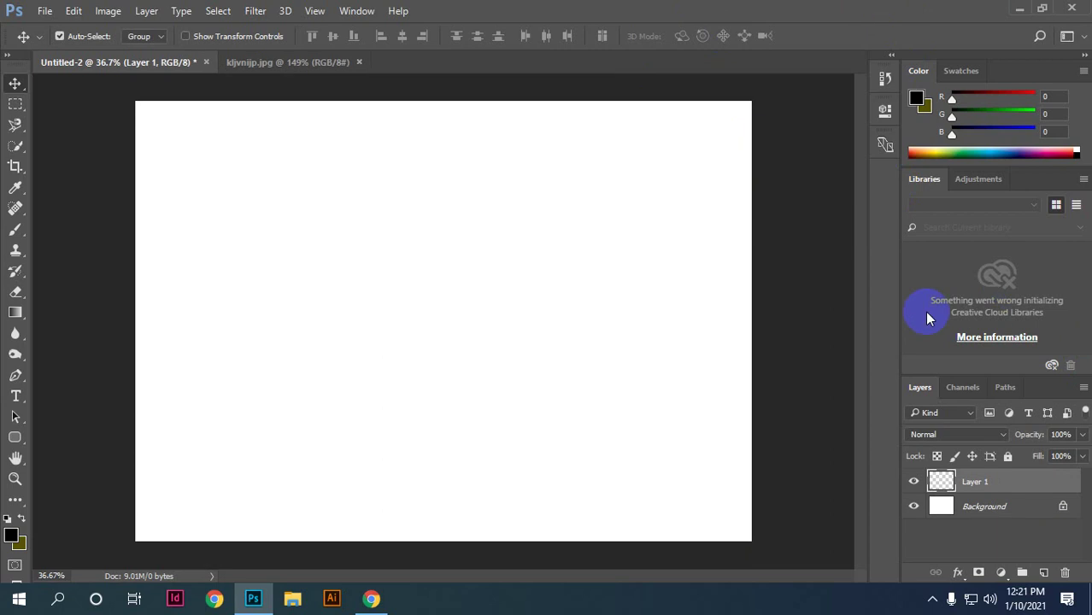
key(ctrl+shift+n)
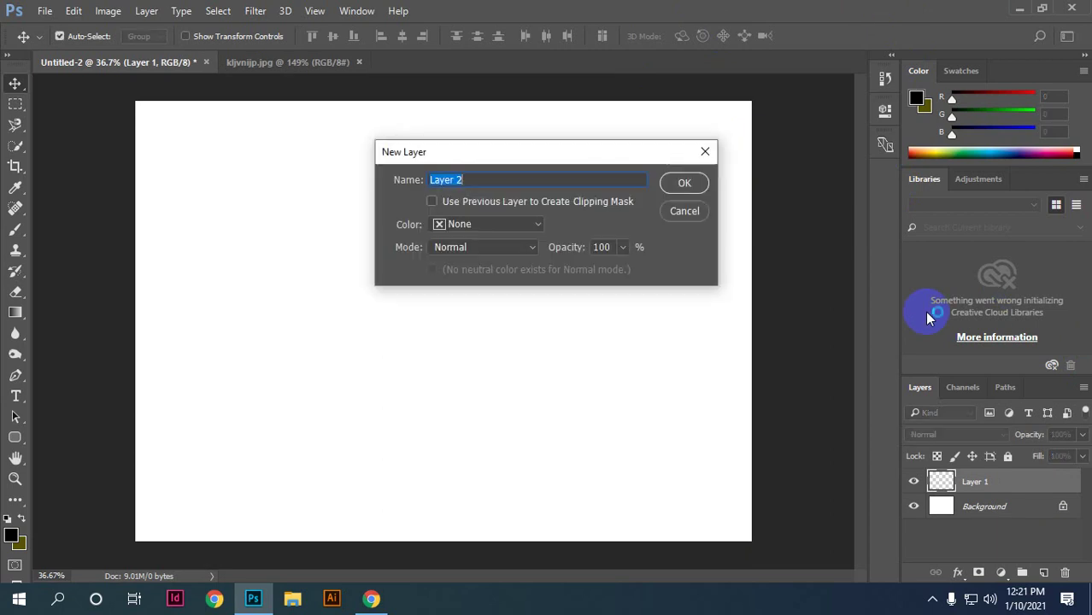
click(710, 209)
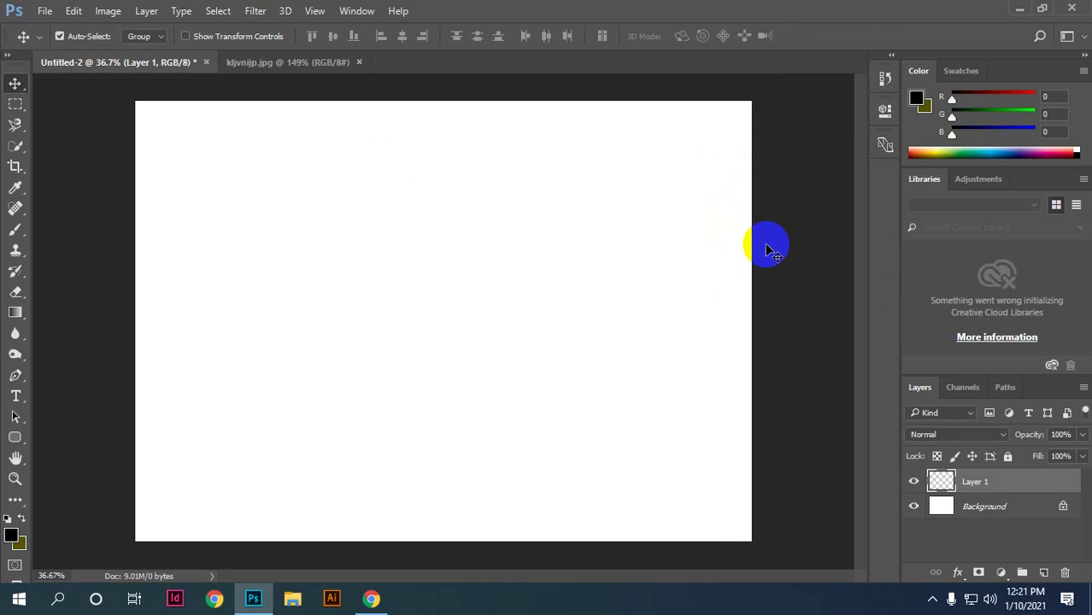
click(984, 506)
click(988, 487)
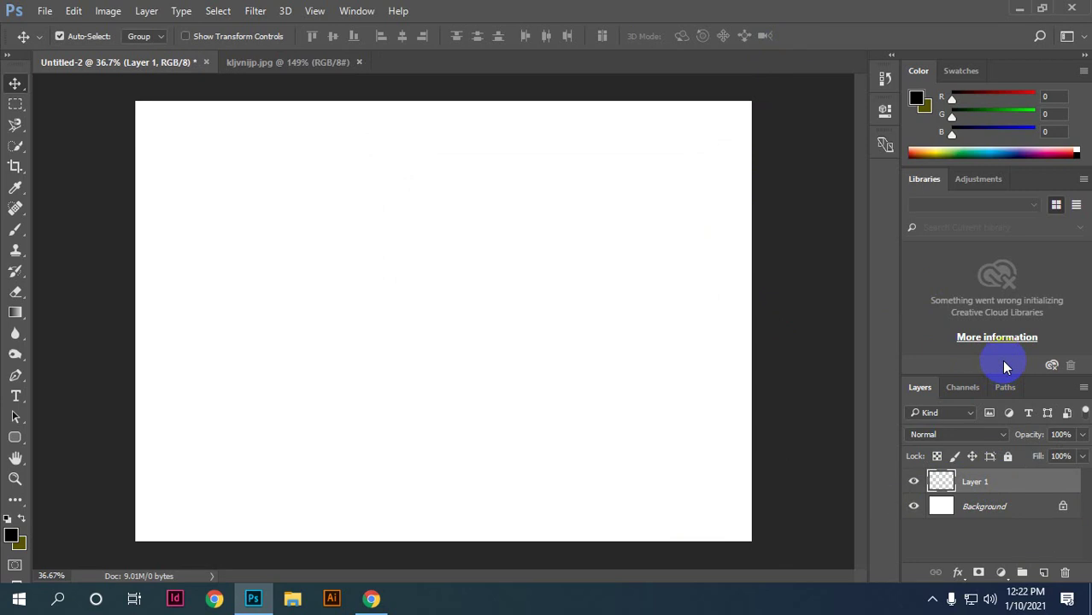
Step: In kljvnijp.jpg, deselect the marquee around the left penguin
click(337, 64)
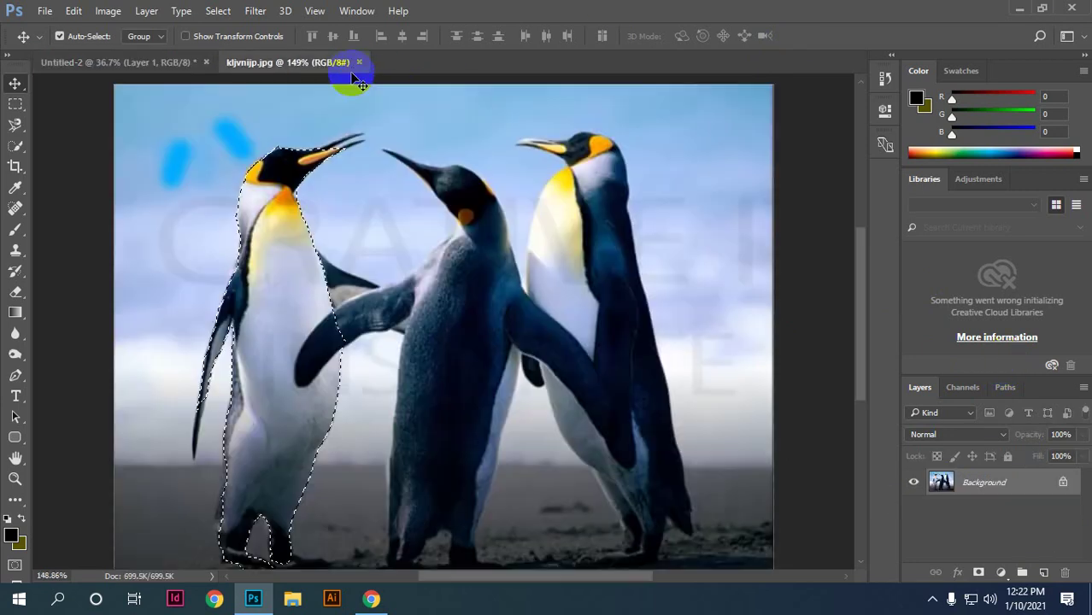
click(461, 244)
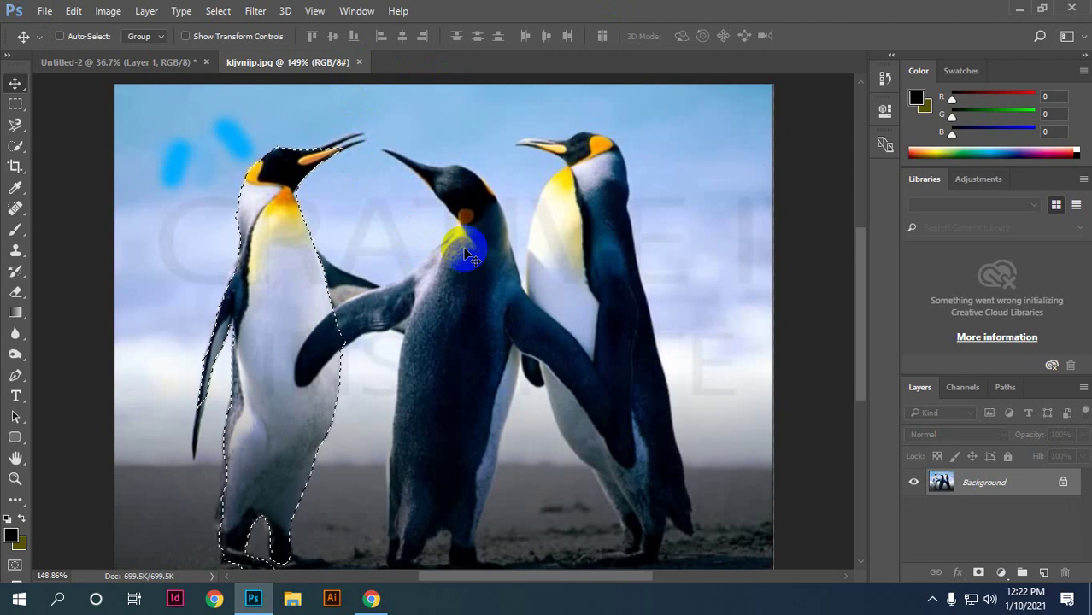
key(ctrl+d)
click(326, 146)
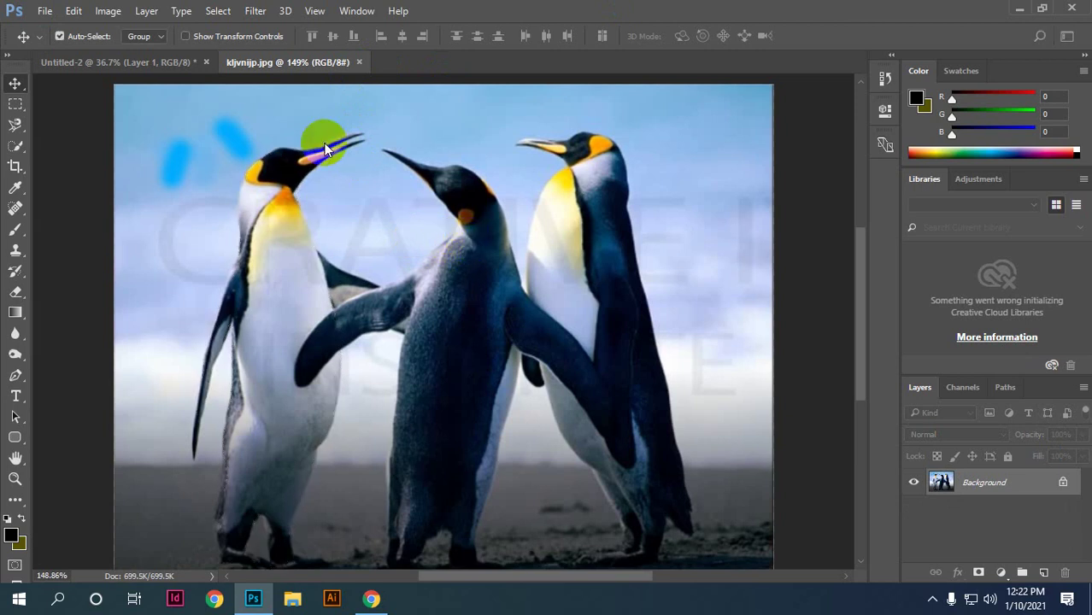
Step: Create a blank Untitled-3, close it, and return to Untitled-2
key(ctrl+n)
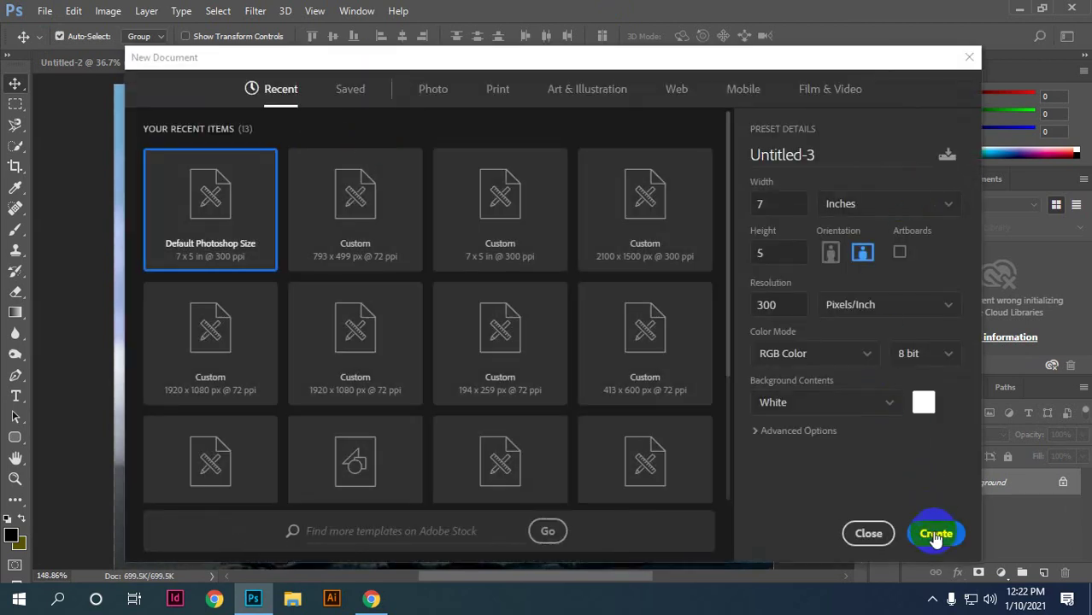
click(936, 535)
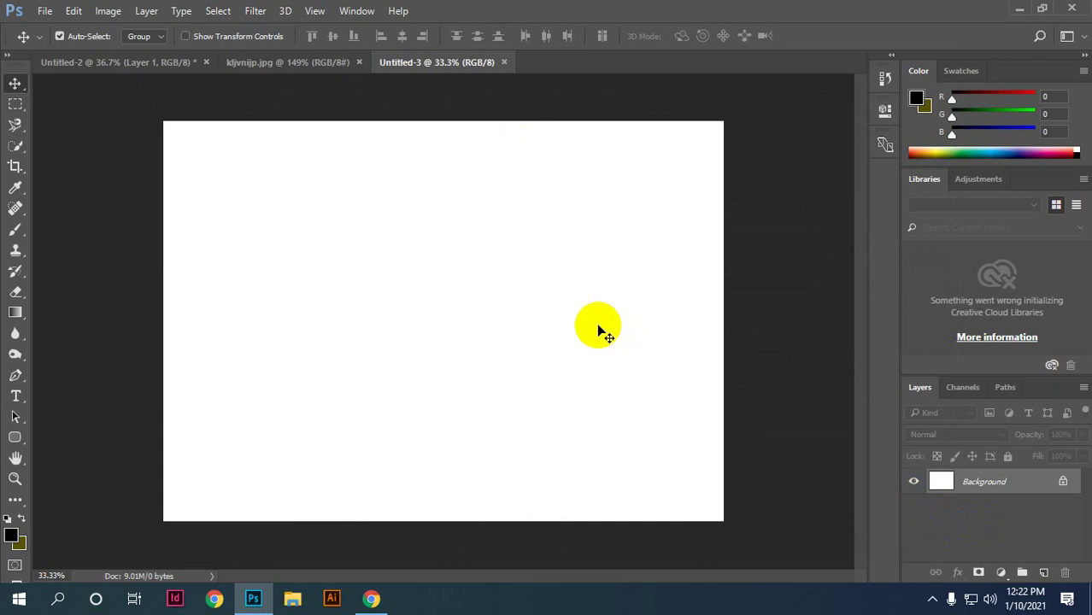
click(503, 76)
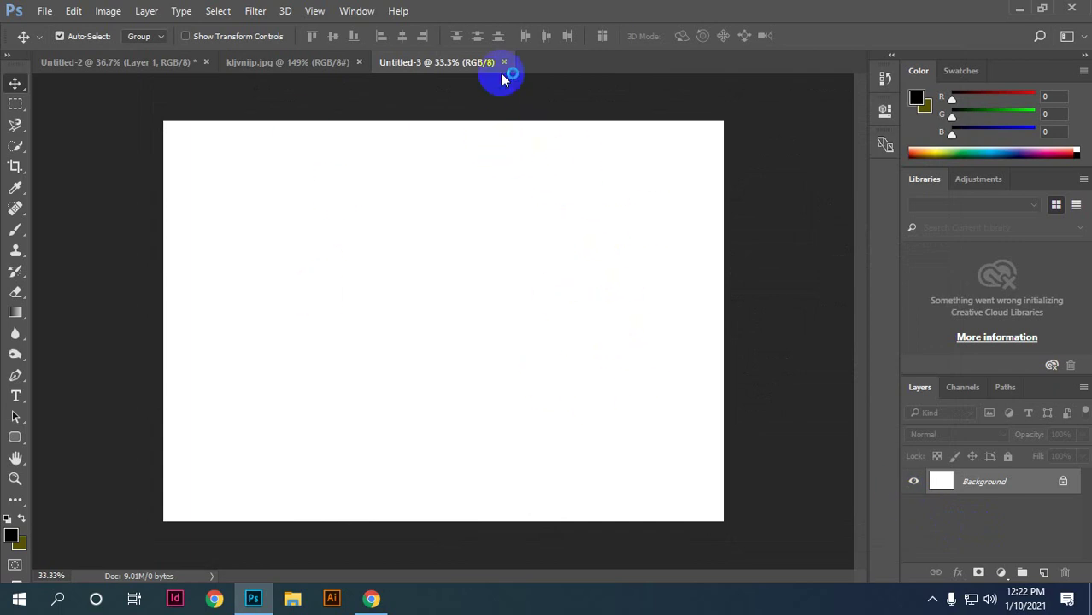
click(504, 64)
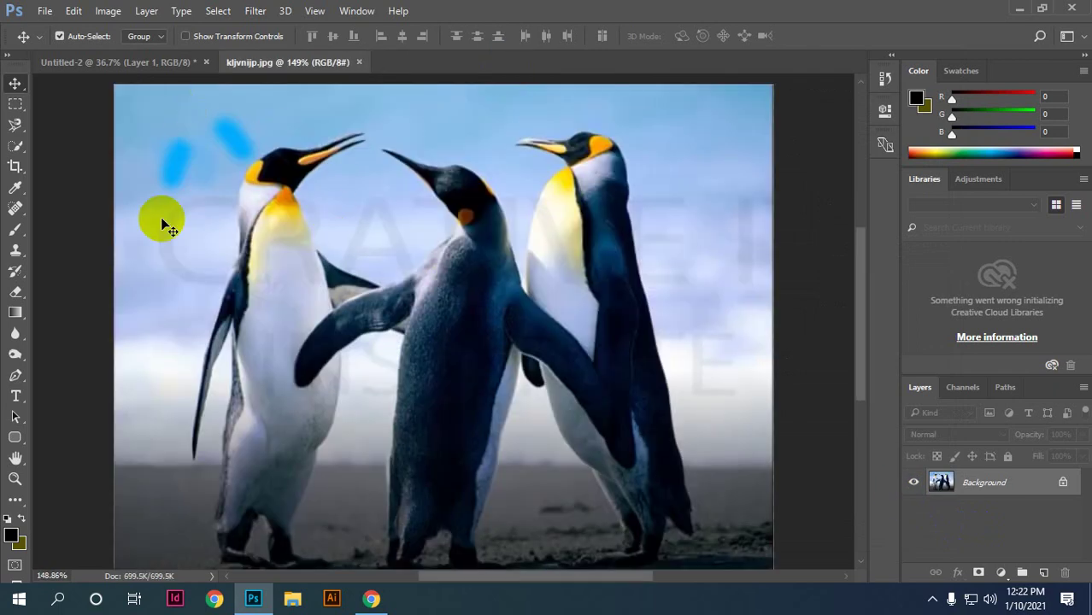
click(123, 63)
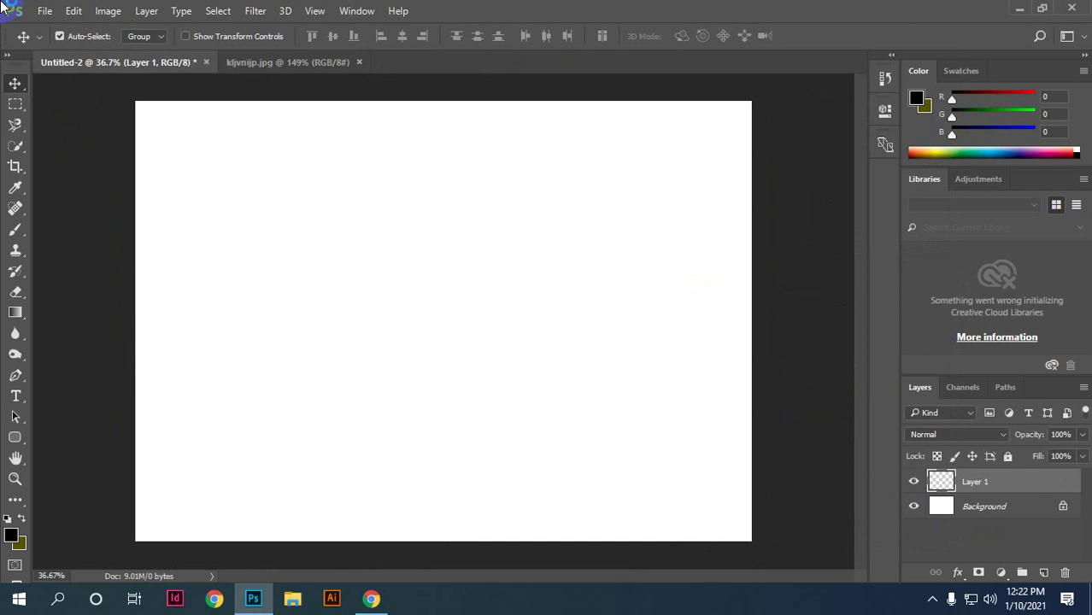
Step: Draw an oval selection on the canvas, then clear it
right_click(8, 106)
click(80, 115)
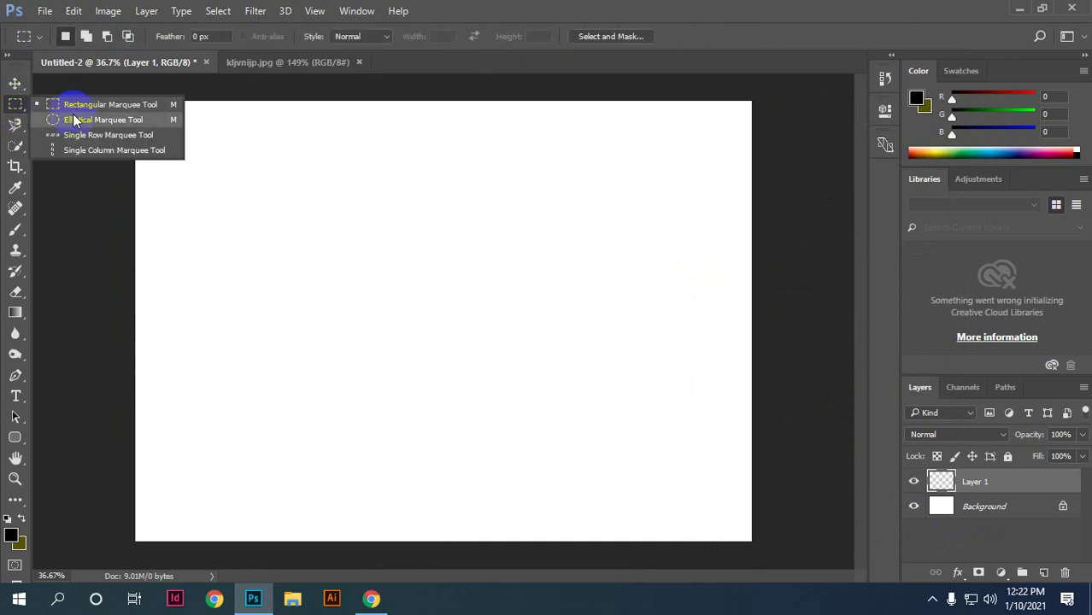
mouse_move(295, 232)
mouse_down()
mouse_move(446, 397)
mouse_move(403, 327)
mouse_up()
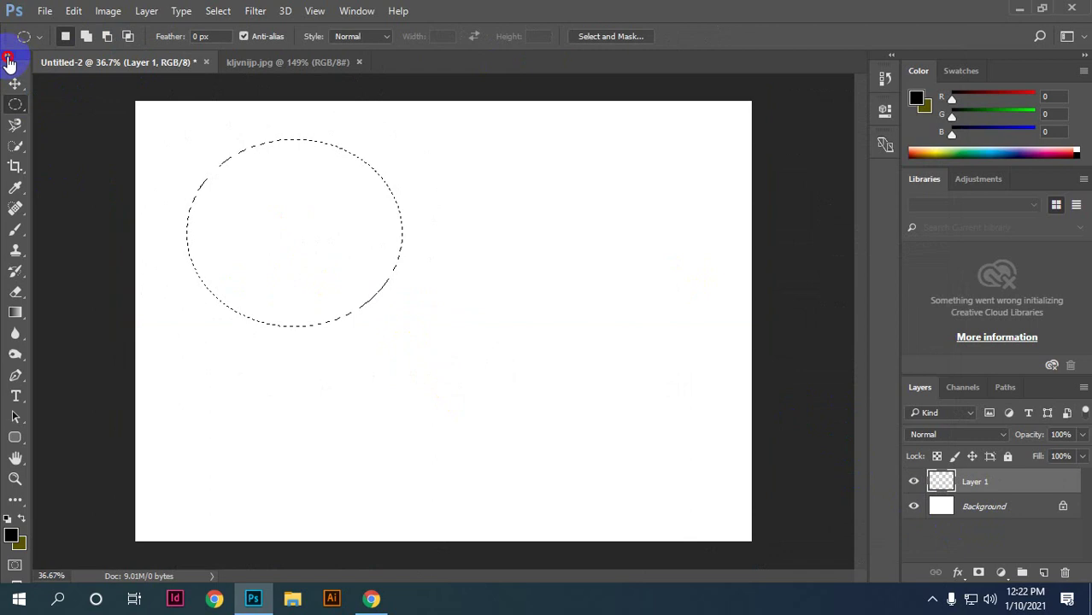
click(8, 56)
key(ctrl+d)
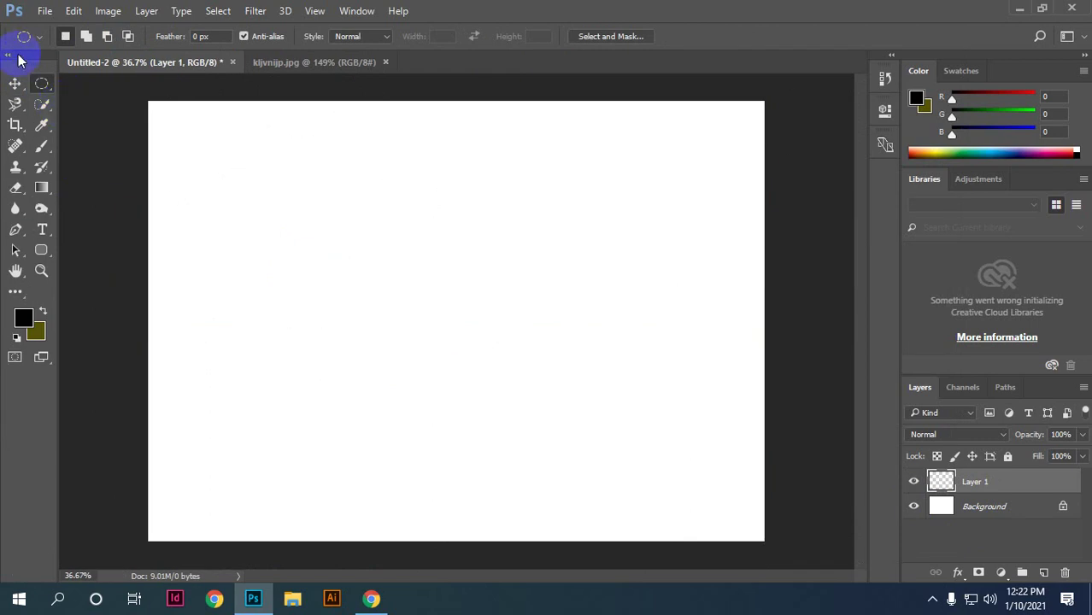
Step: Fill a rectangular square near the canvas centre with black on Layer 1, then deselect
right_click(42, 83)
click(82, 87)
drag(324, 222, 469, 350)
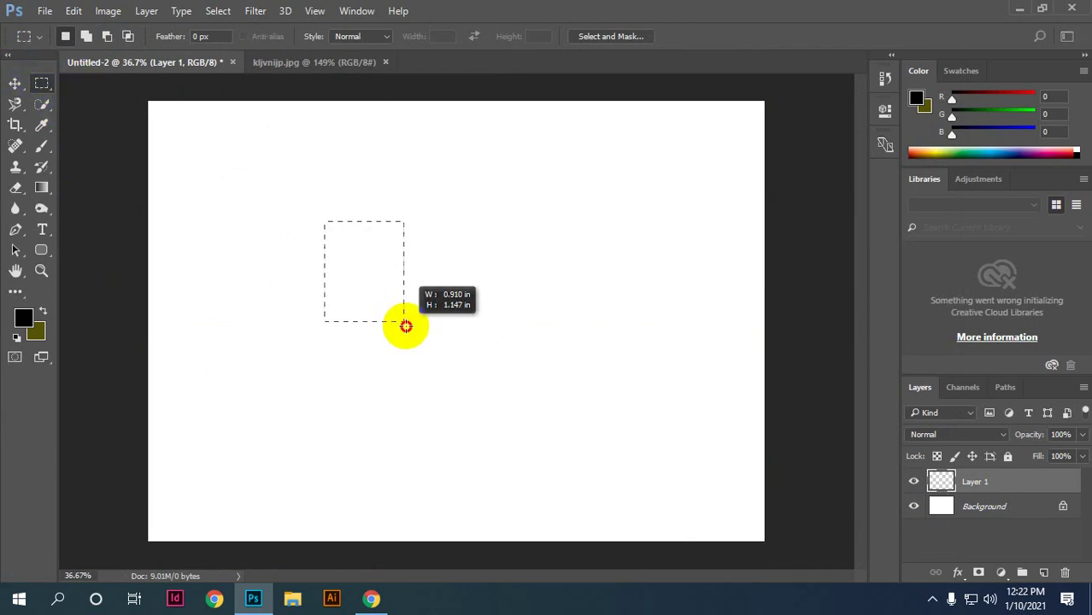
click(14, 83)
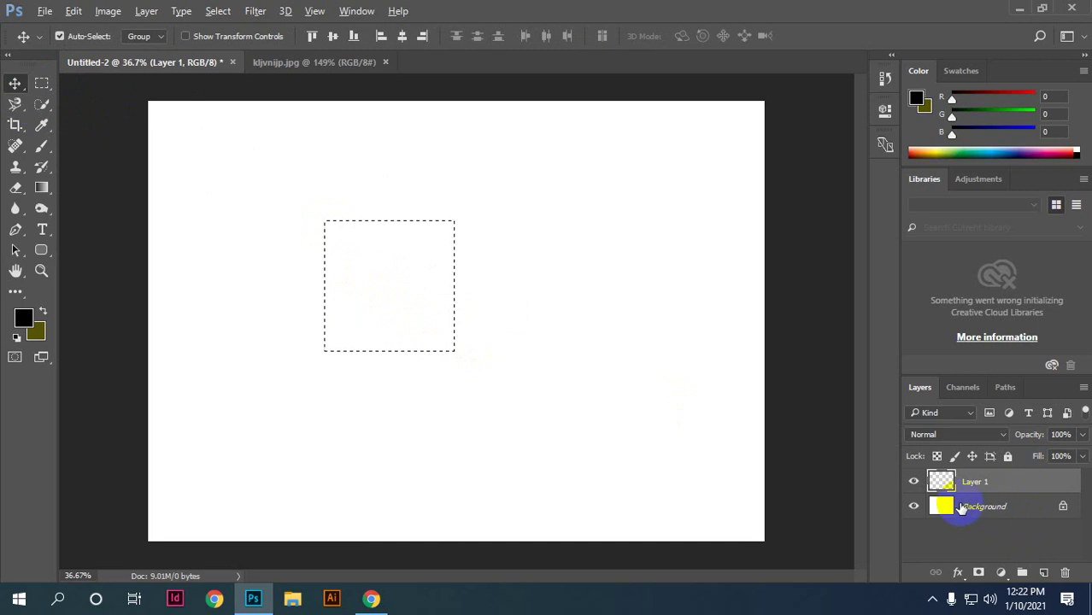
key(alt+BackSpace)
key(ctrl+d)
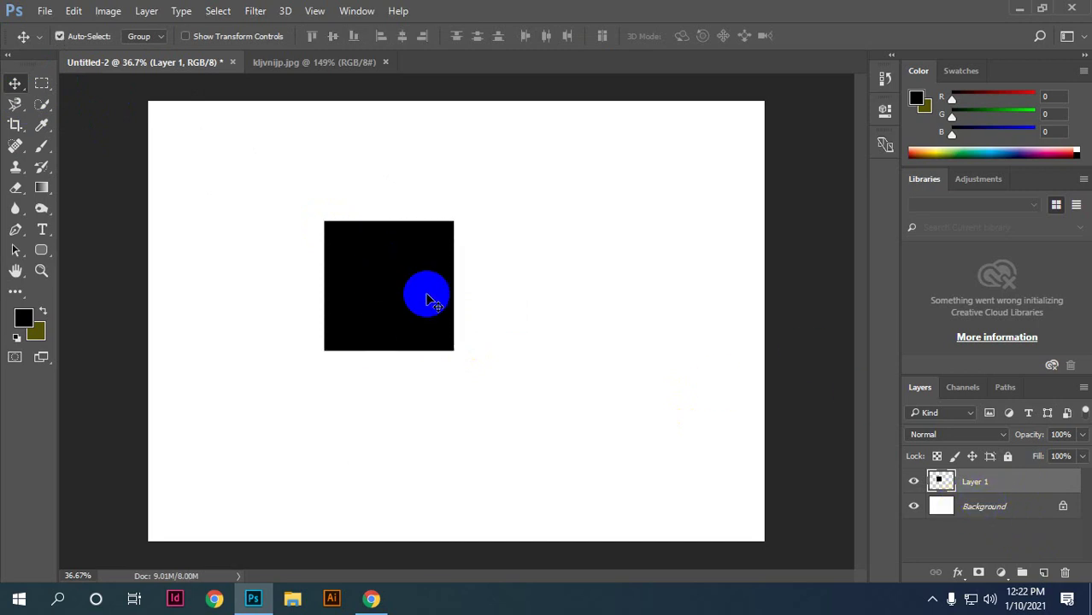
Step: Select a second square area, then delete Layer 1 with its black square
click(40, 83)
drag(495, 216, 625, 347)
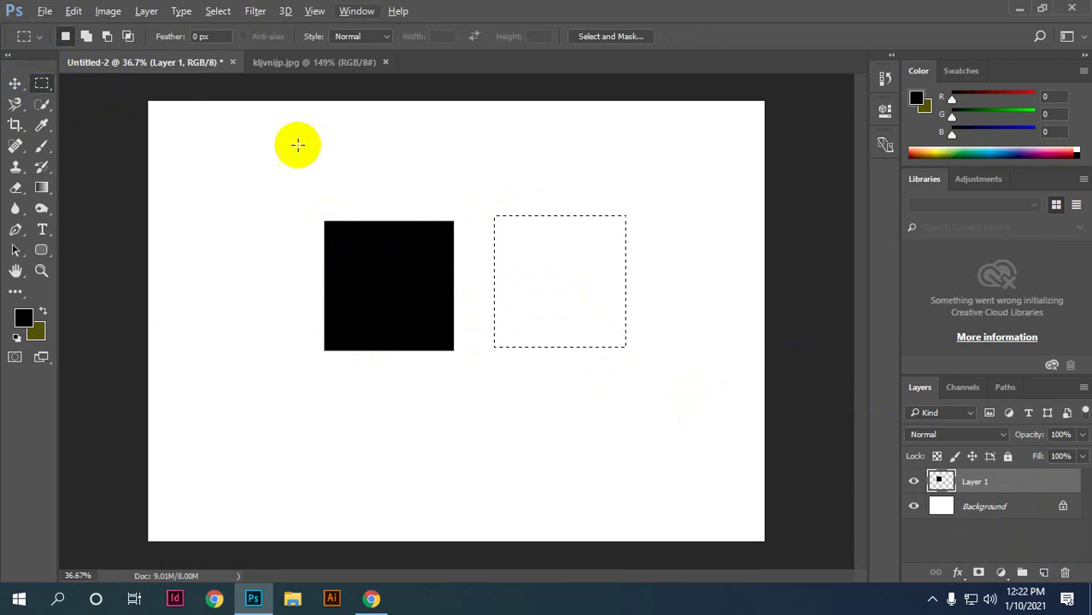
drag(395, 232, 394, 231)
click(1043, 483)
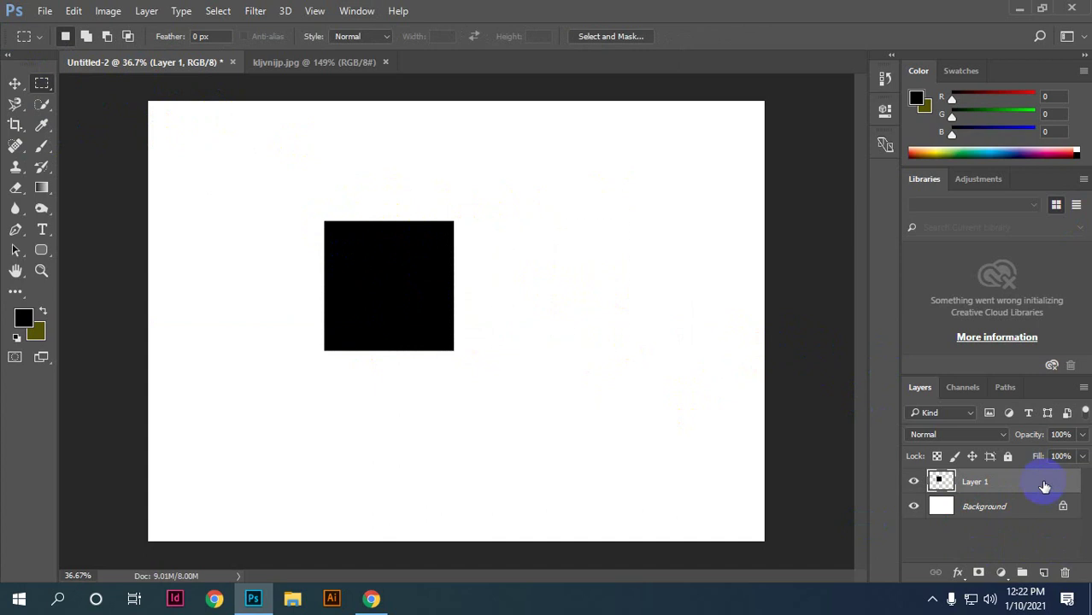
key(Delete)
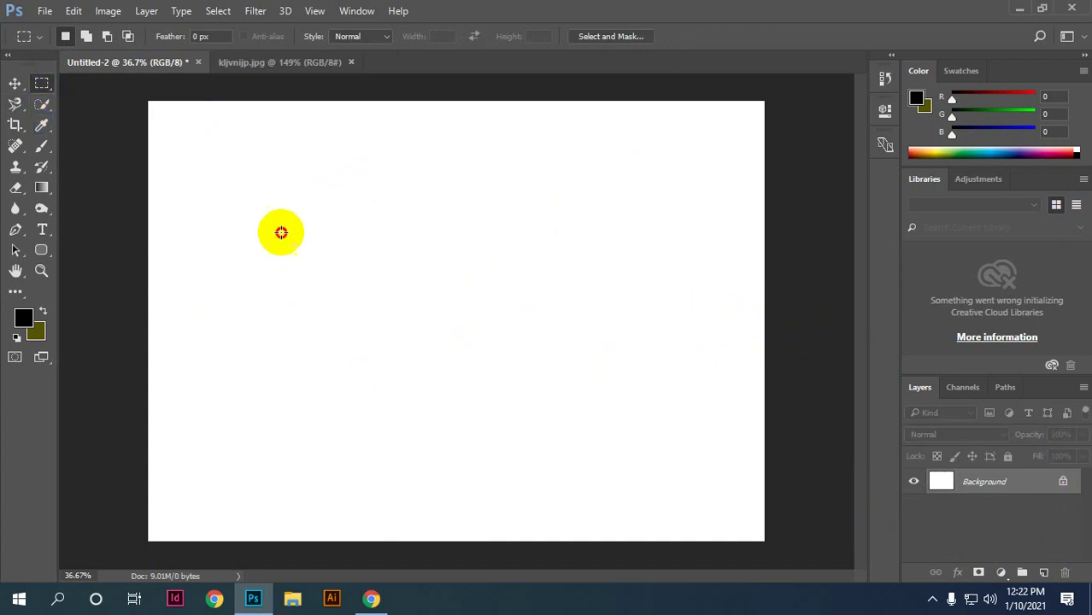
Step: Fill a black square on the Background, cancel the unlock-to-move warning, and undo the fill
drag(282, 232, 420, 372)
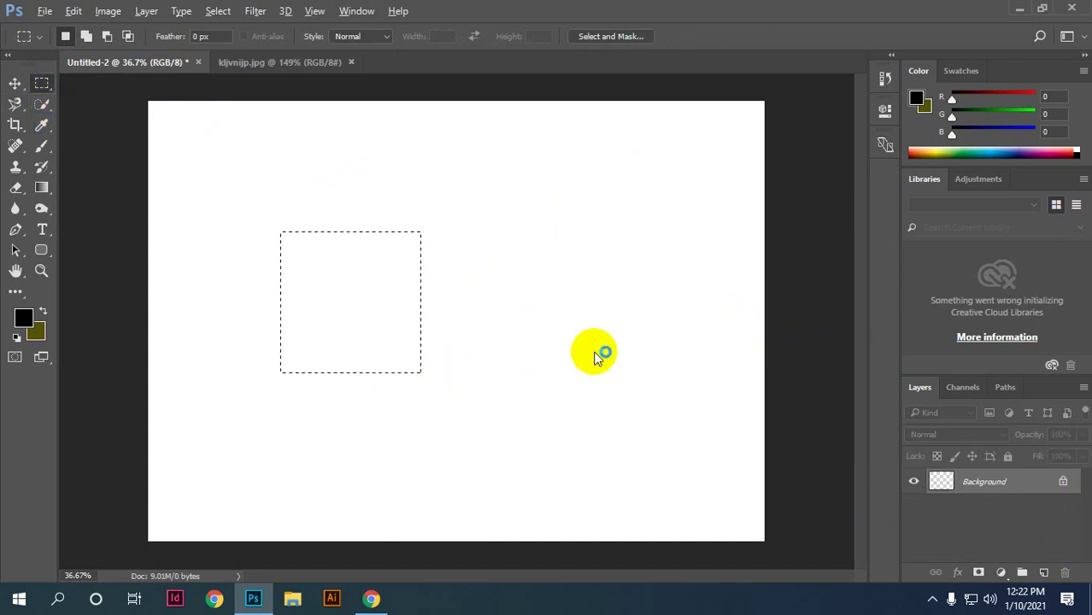
key(alt+BackSpace)
click(14, 83)
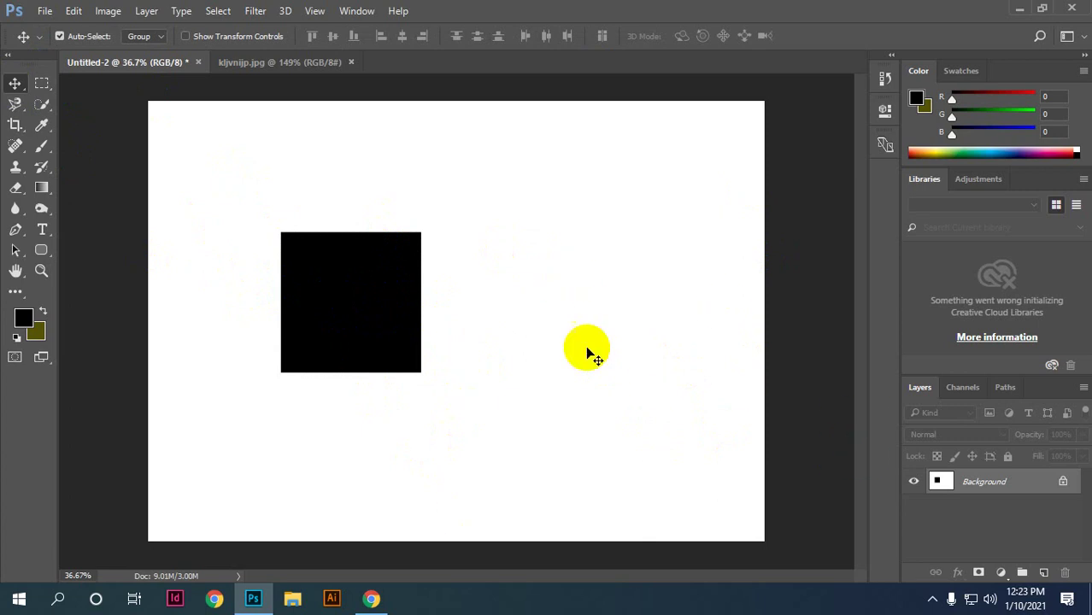
drag(589, 353, 531, 215)
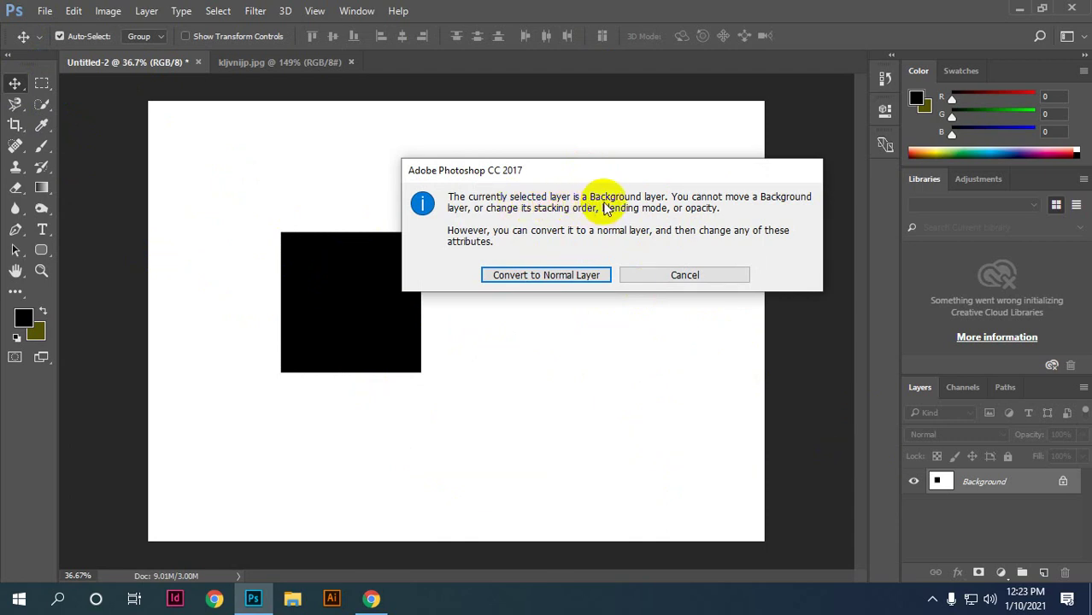
click(706, 274)
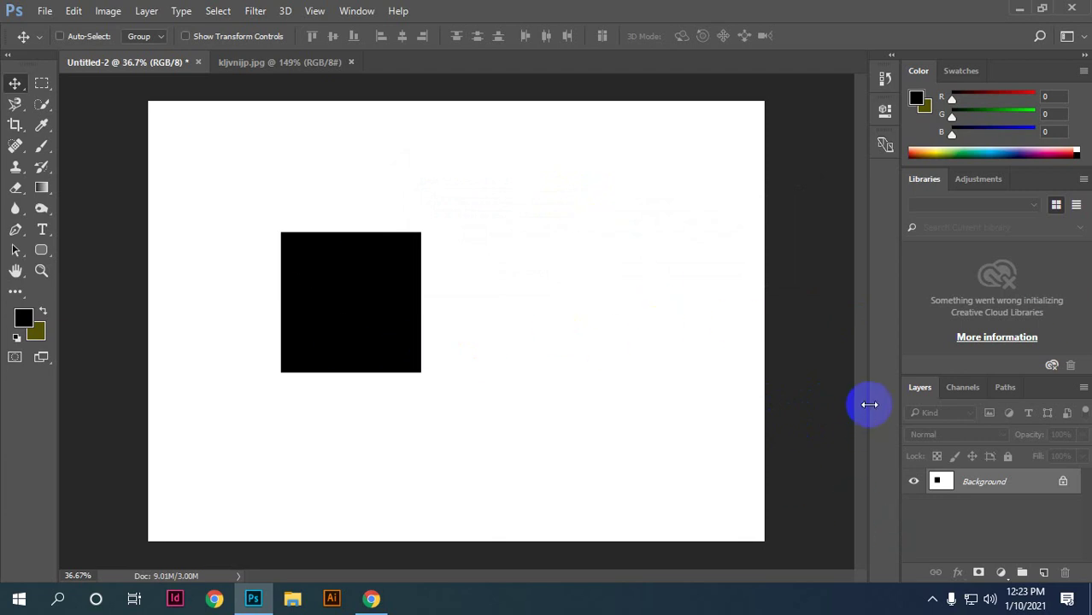
key(ctrl+z)
key(ctrl+d)
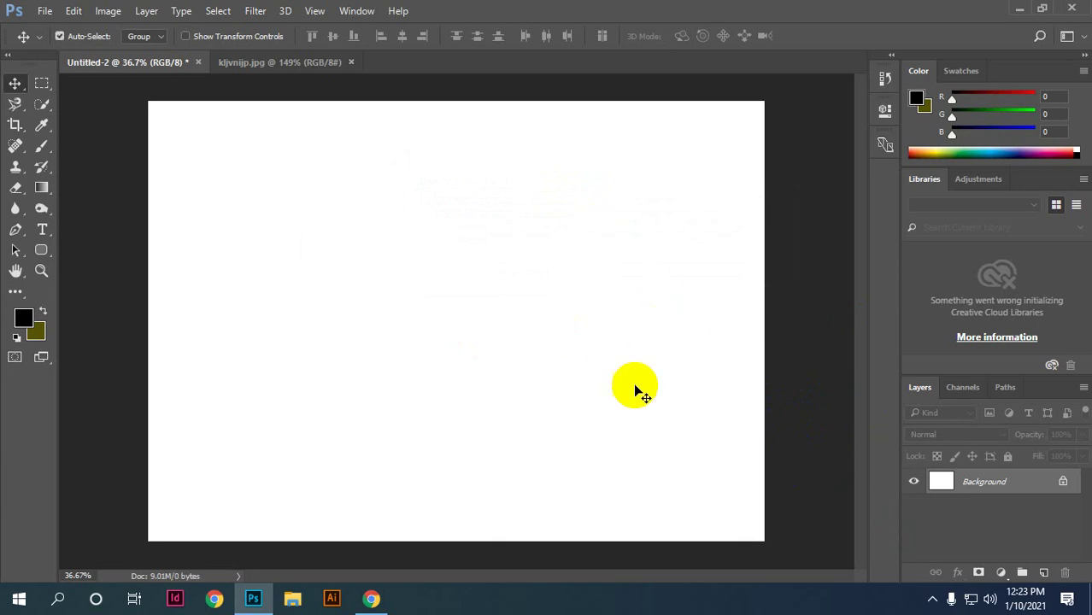
click(41, 85)
drag(311, 208, 468, 365)
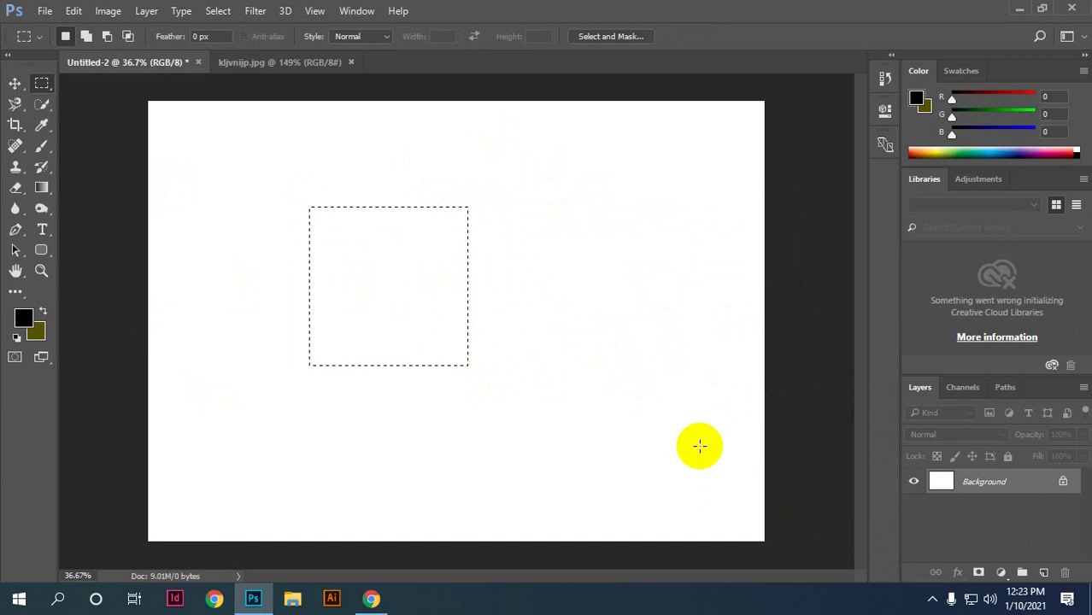
click(1044, 574)
key(alt+BackSpace)
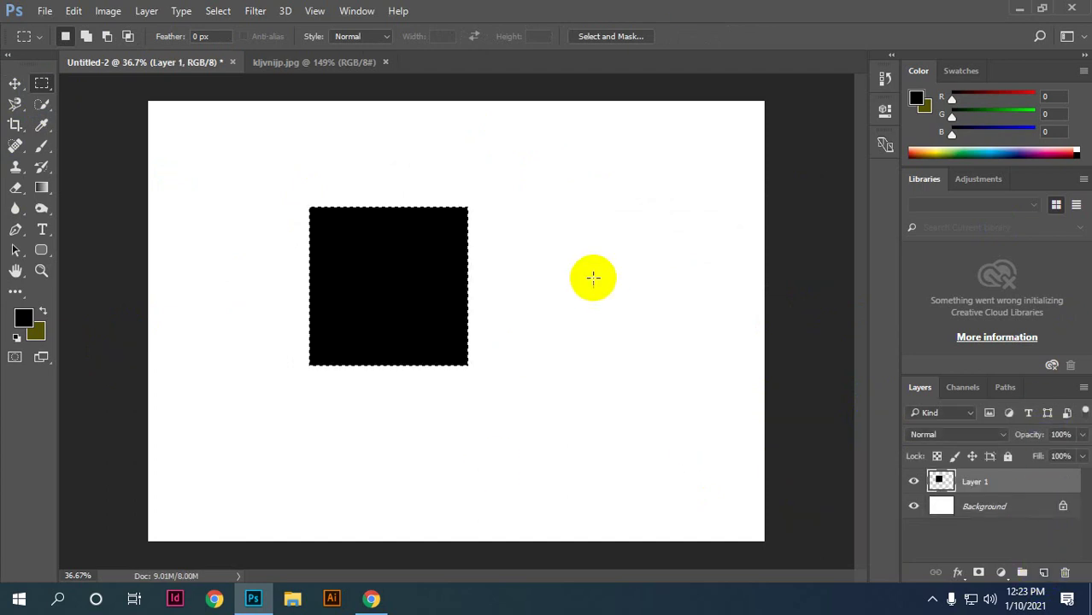
key(ctrl+d)
click(14, 83)
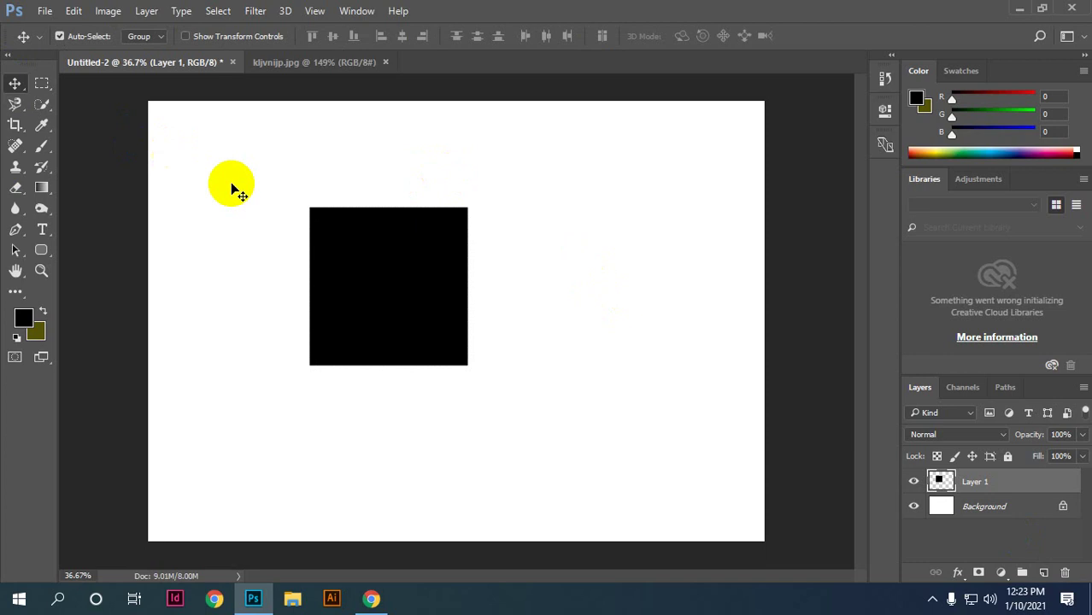
click(436, 270)
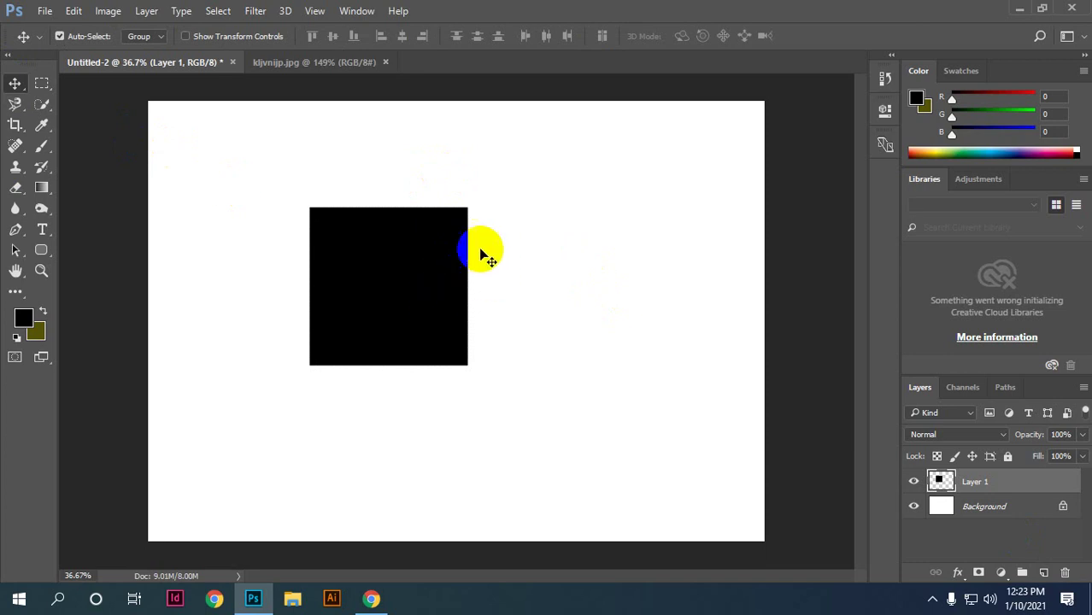
mouse_move(391, 297)
mouse_down()
mouse_move(563, 272)
mouse_move(466, 300)
mouse_up()
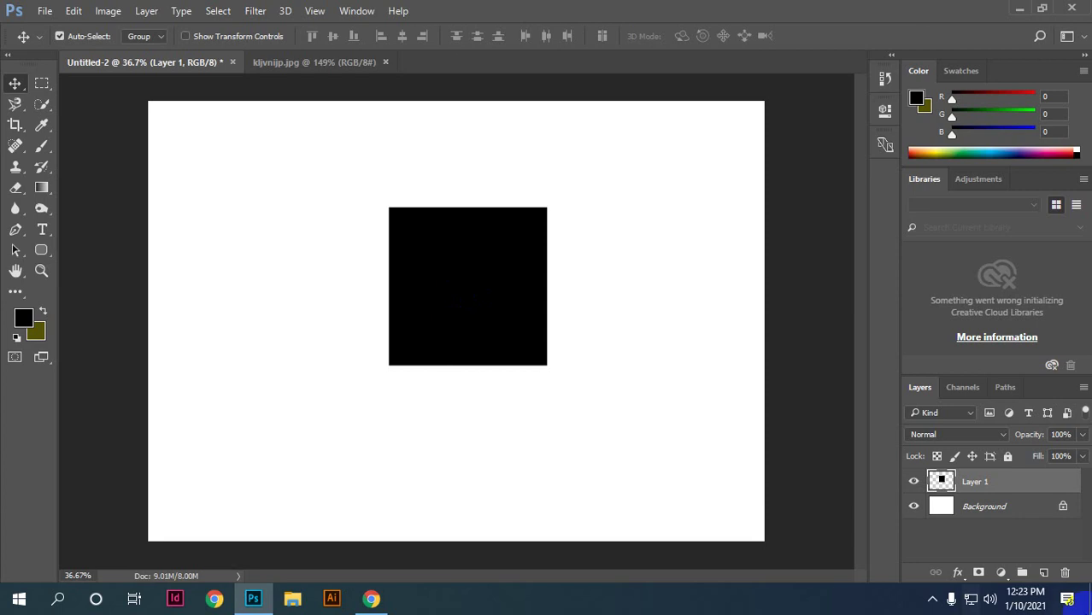
click(991, 508)
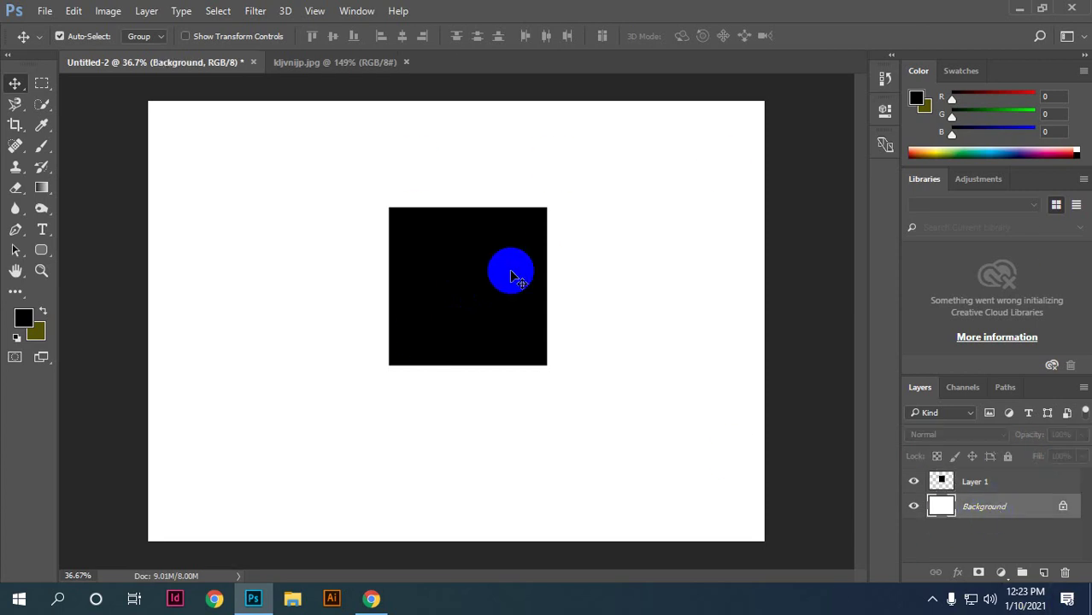
click(966, 484)
click(966, 483)
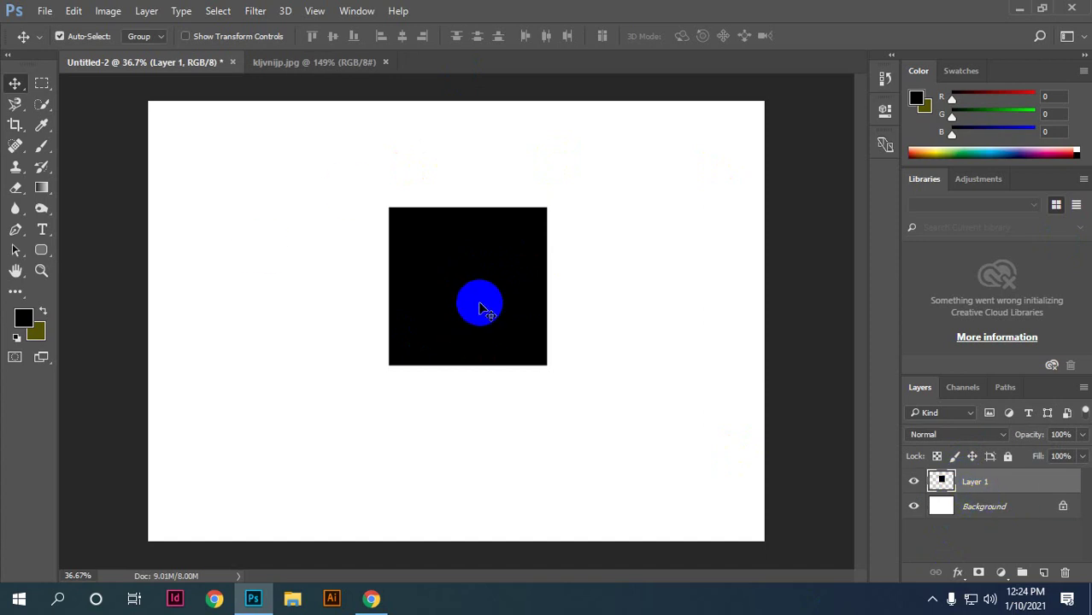
mouse_move(461, 314)
mouse_down()
mouse_move(571, 342)
mouse_move(397, 315)
mouse_up()
key(Delete)
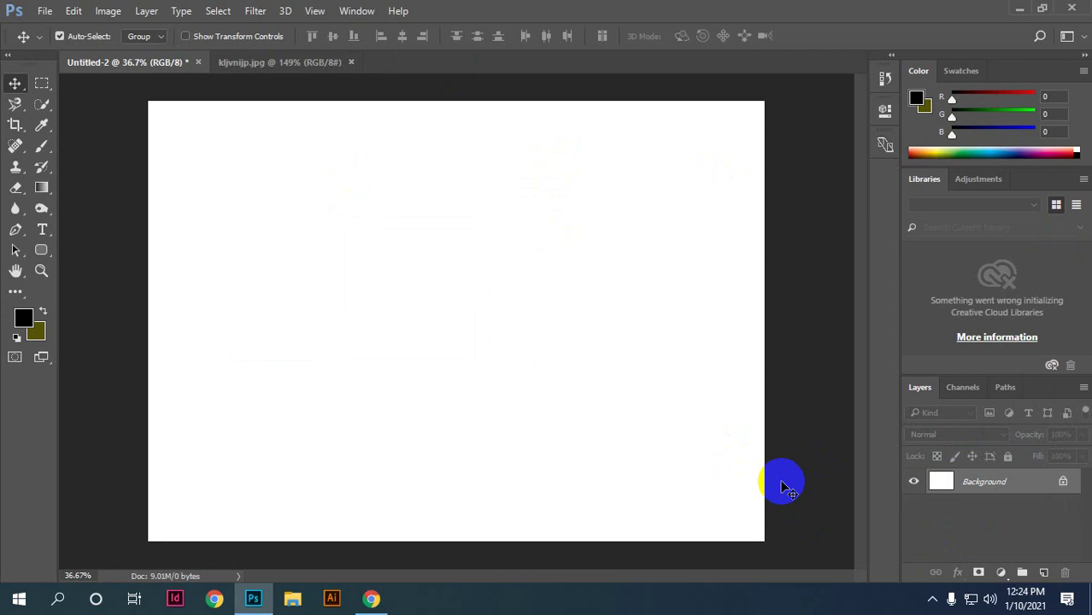
click(42, 82)
drag(275, 195, 415, 347)
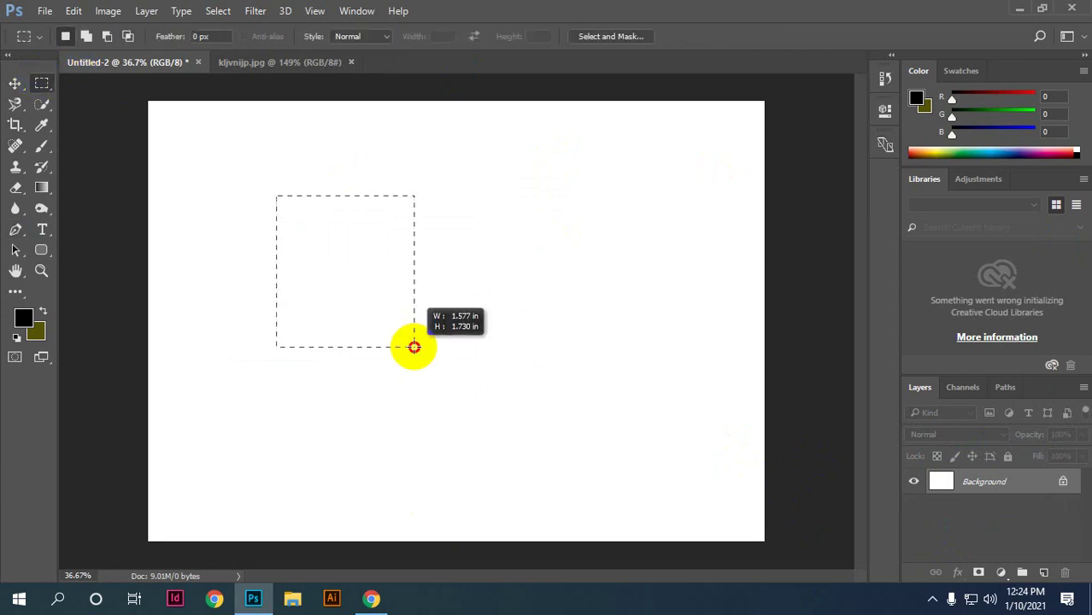
key(alt+BackSpace)
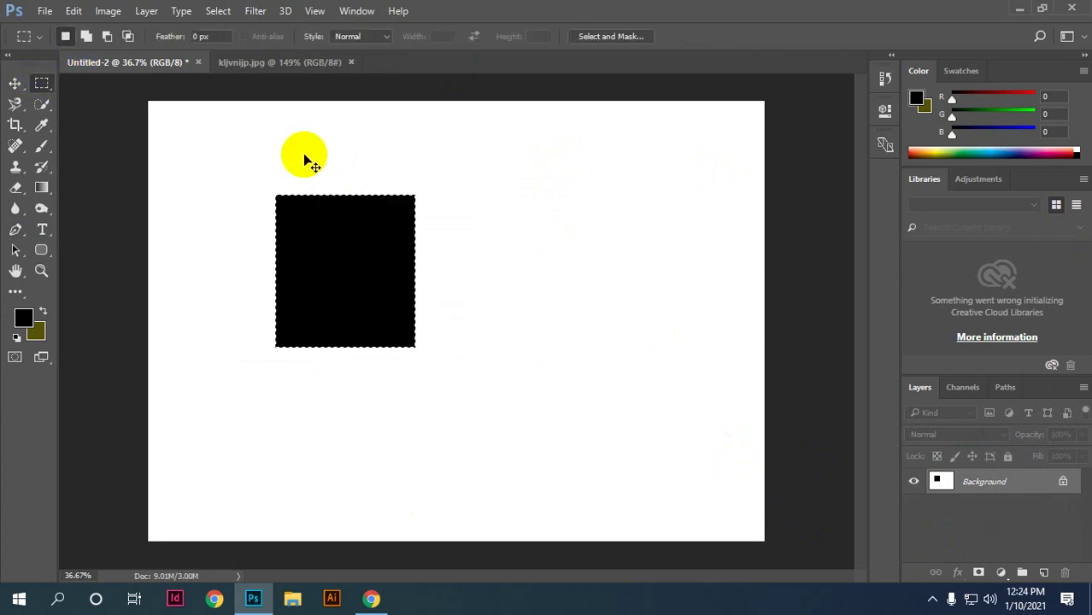
click(302, 153)
click(15, 83)
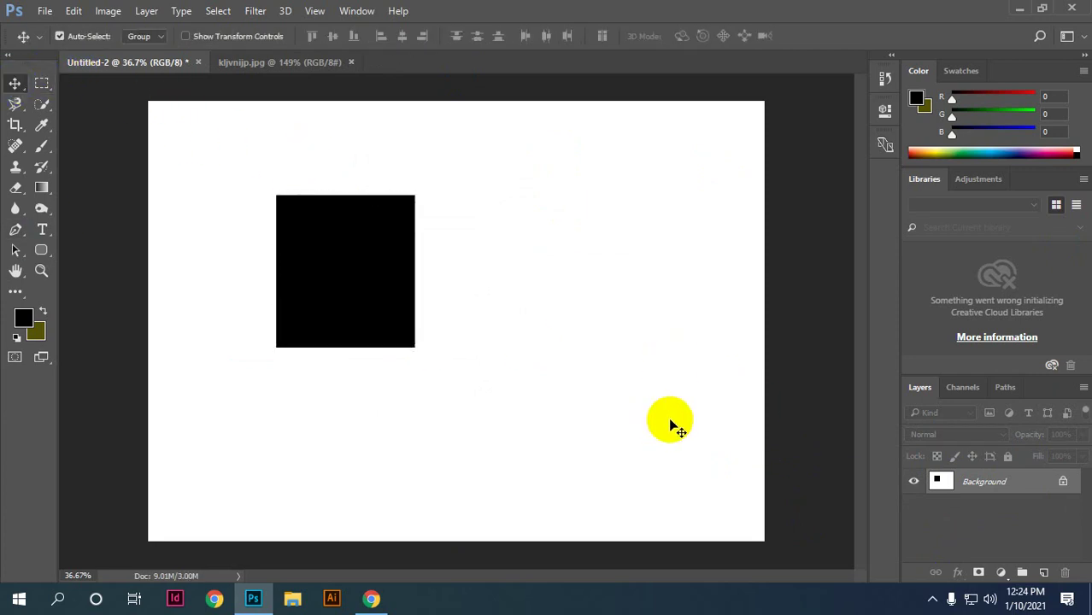
drag(549, 366, 239, 256)
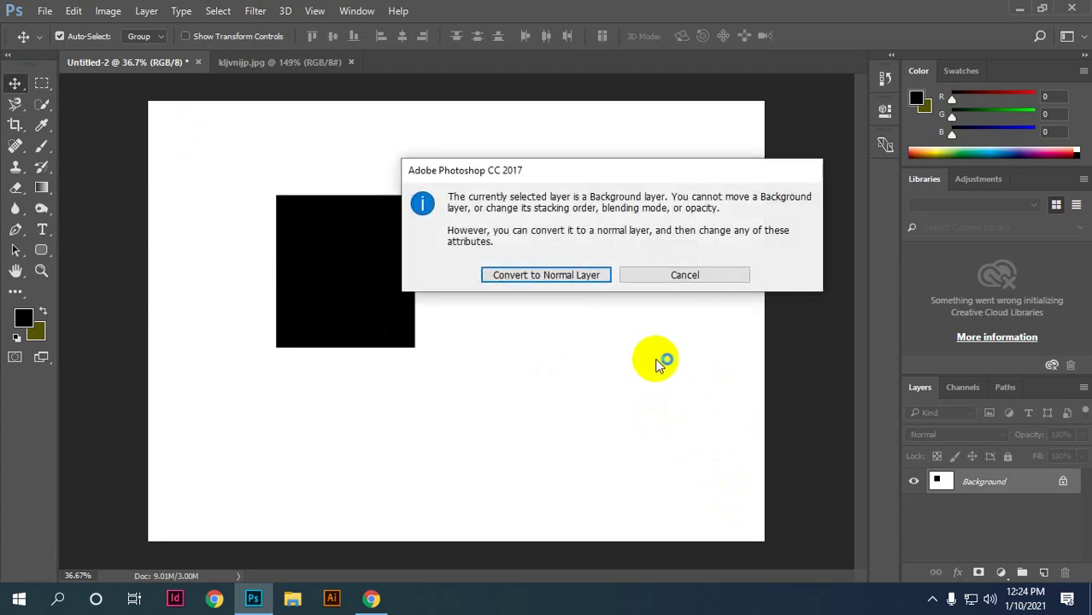
click(683, 275)
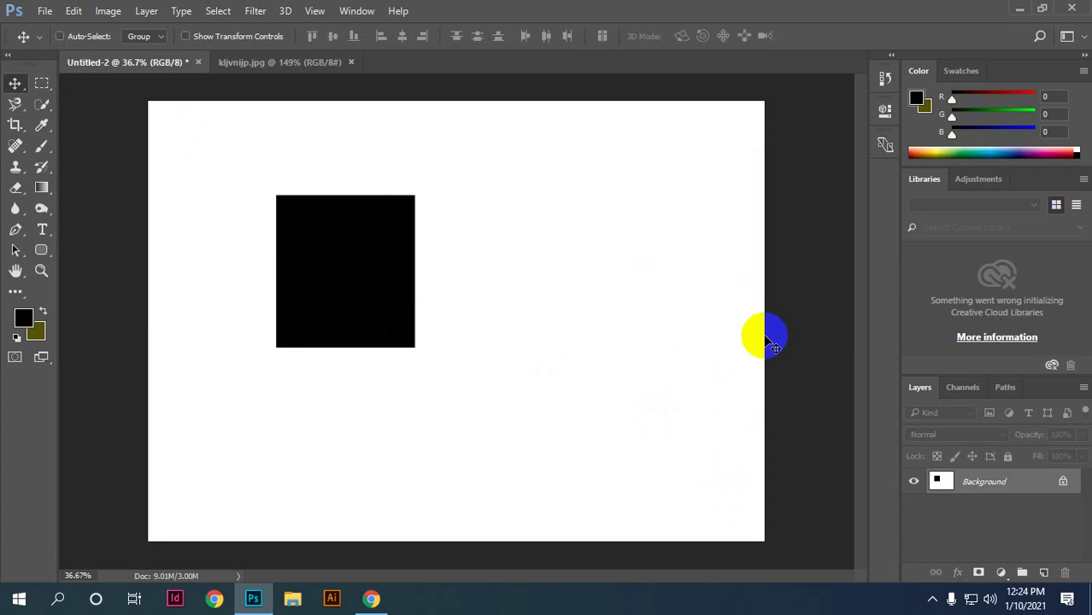
key(ctrl+z)
key(ctrl+d)
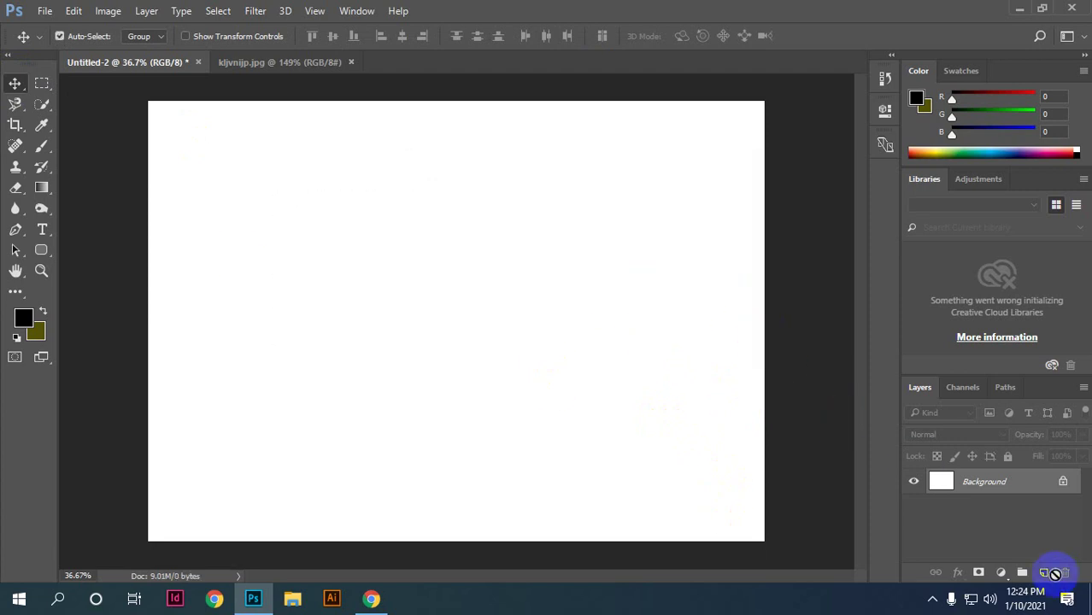
Step: Fill a black square on a new layer, then undo back to the blank background
click(1044, 572)
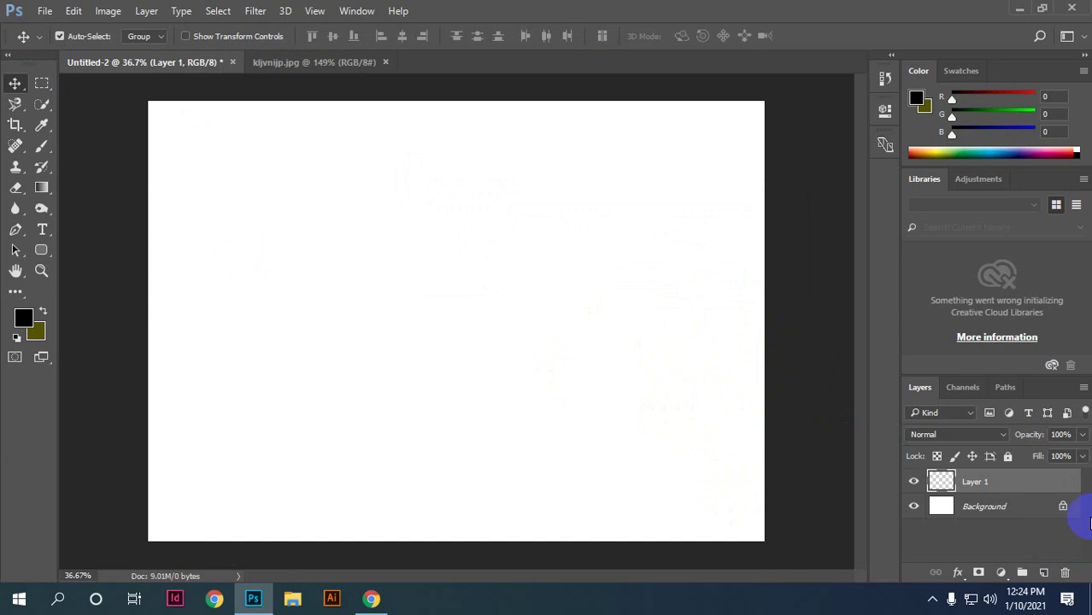
click(40, 85)
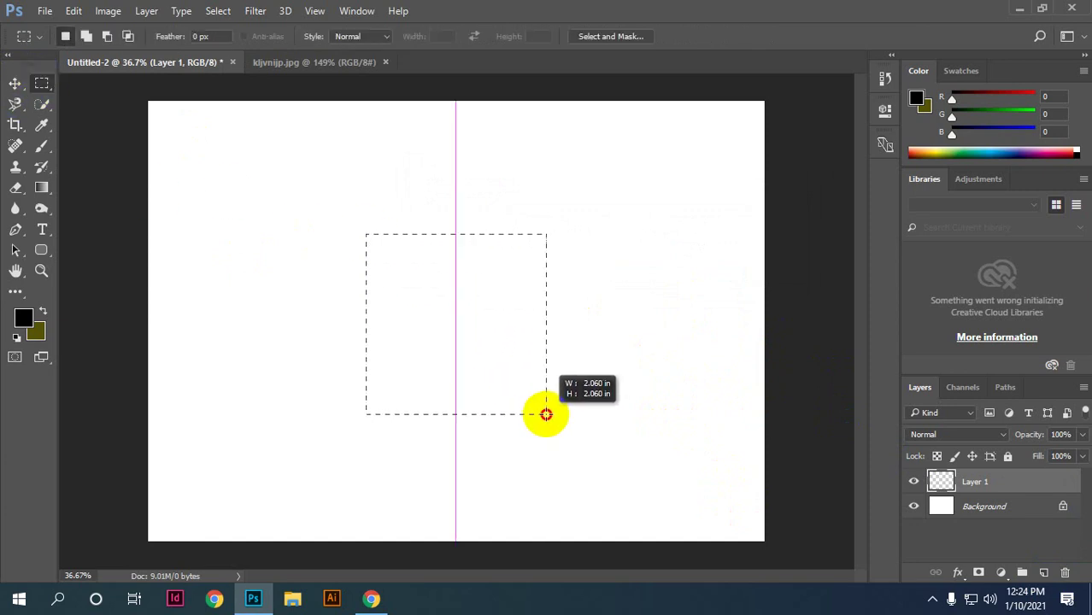
drag(365, 233, 547, 414)
key(alt+BackSpace)
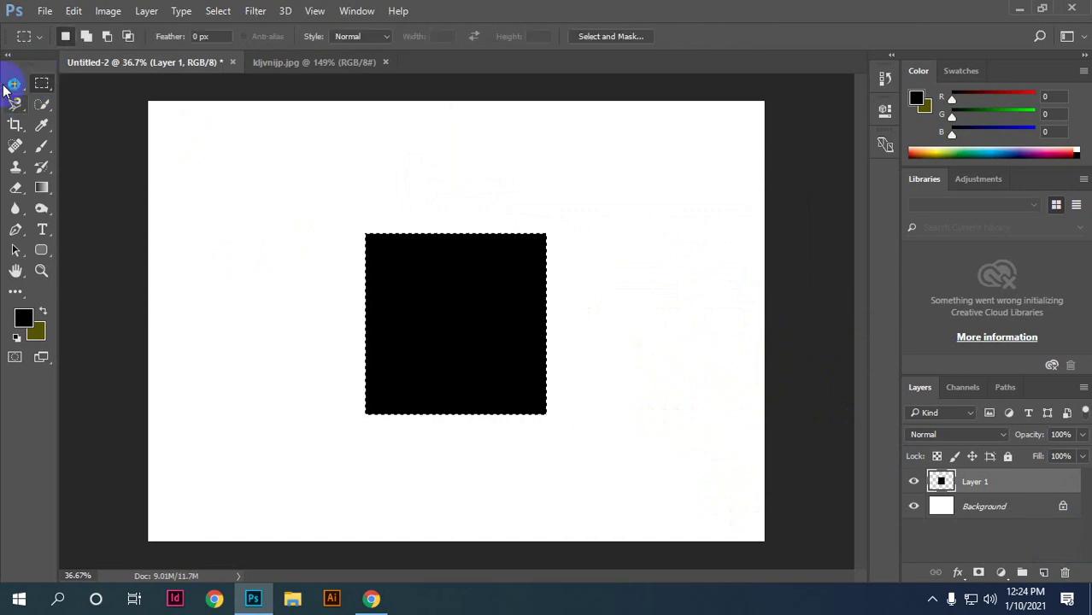
click(14, 83)
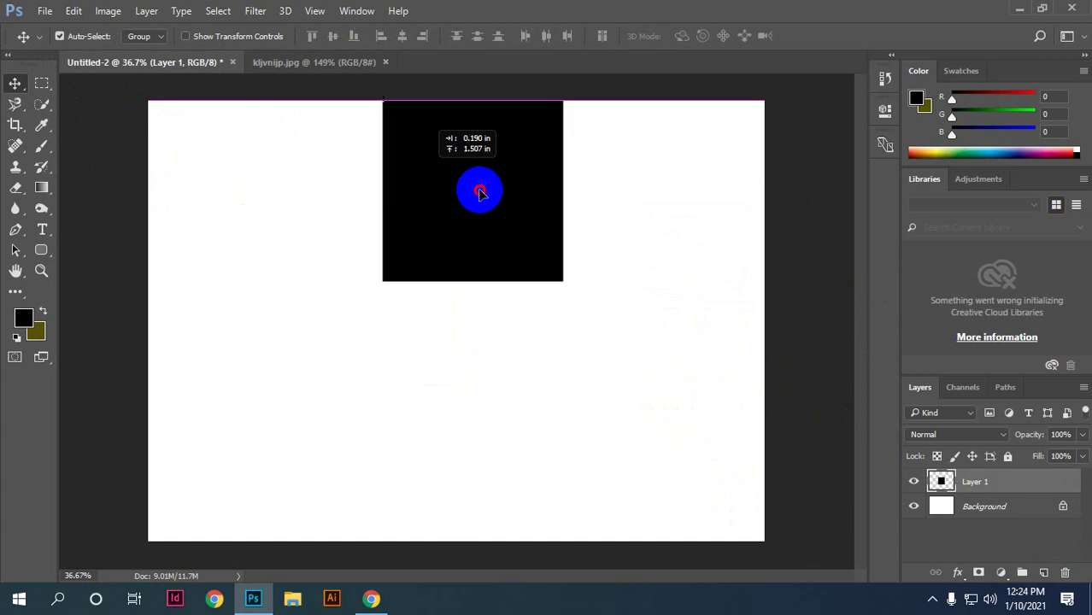
mouse_move(441, 306)
mouse_down()
mouse_move(411, 254)
mouse_move(421, 266)
mouse_up()
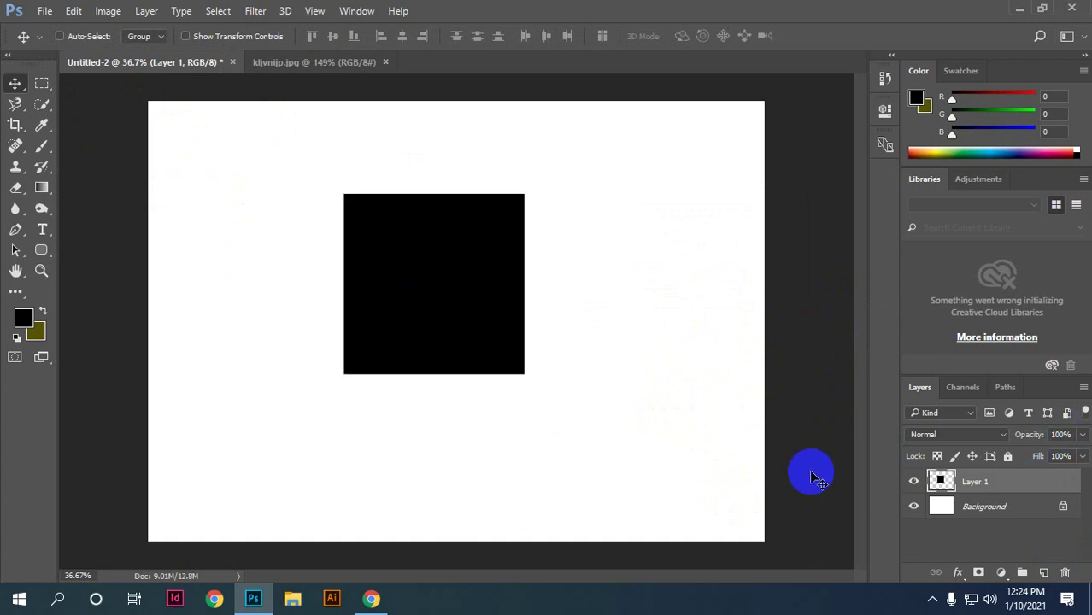
key(ctrl+z)
key(Delete)
key(ctrl+d)
key(Delete)
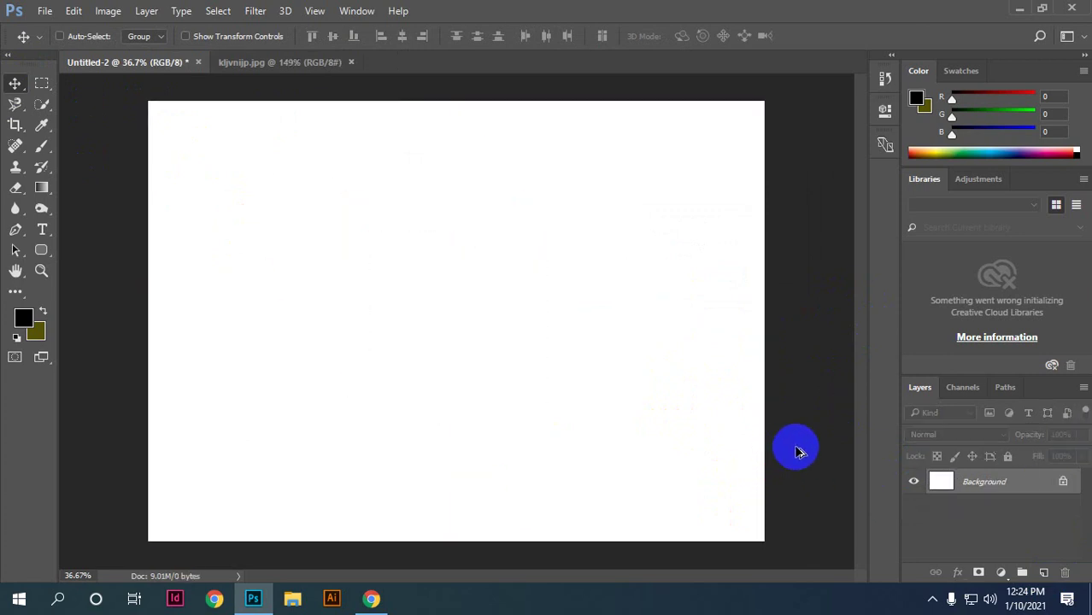
Step: Select a square near the centre, add a new Layer 1, and fill it black
click(42, 83)
drag(326, 200, 480, 356)
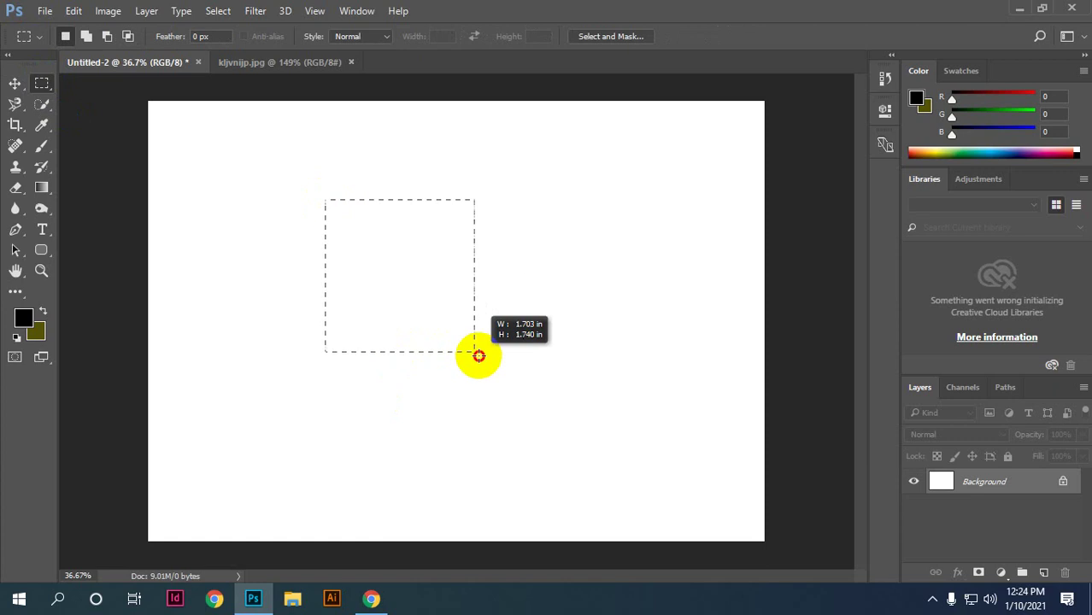
click(567, 375)
key(ctrl+z)
click(1044, 572)
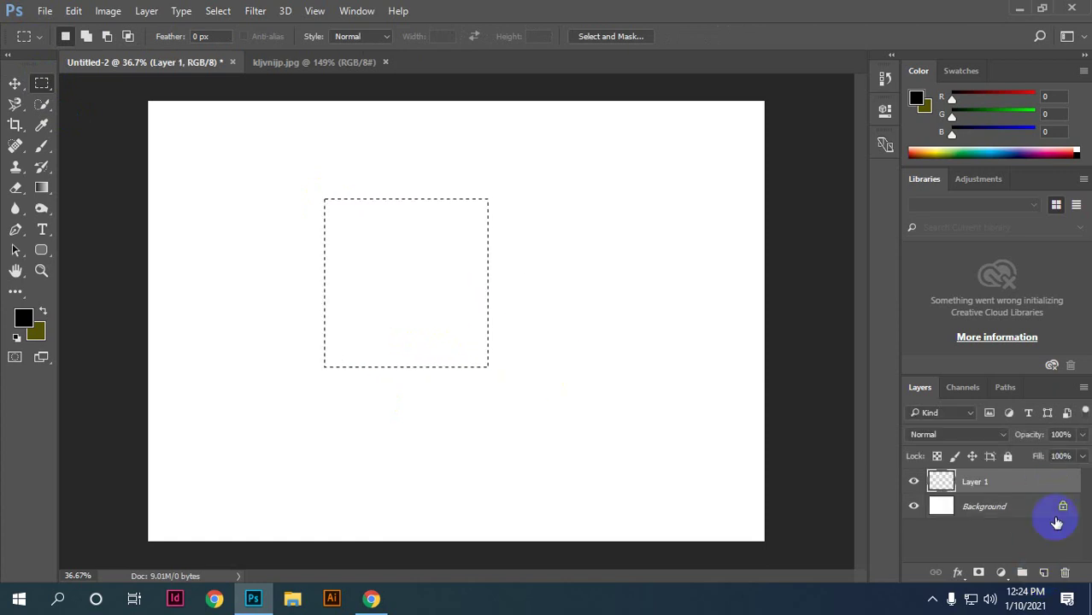
key(alt+BackSpace)
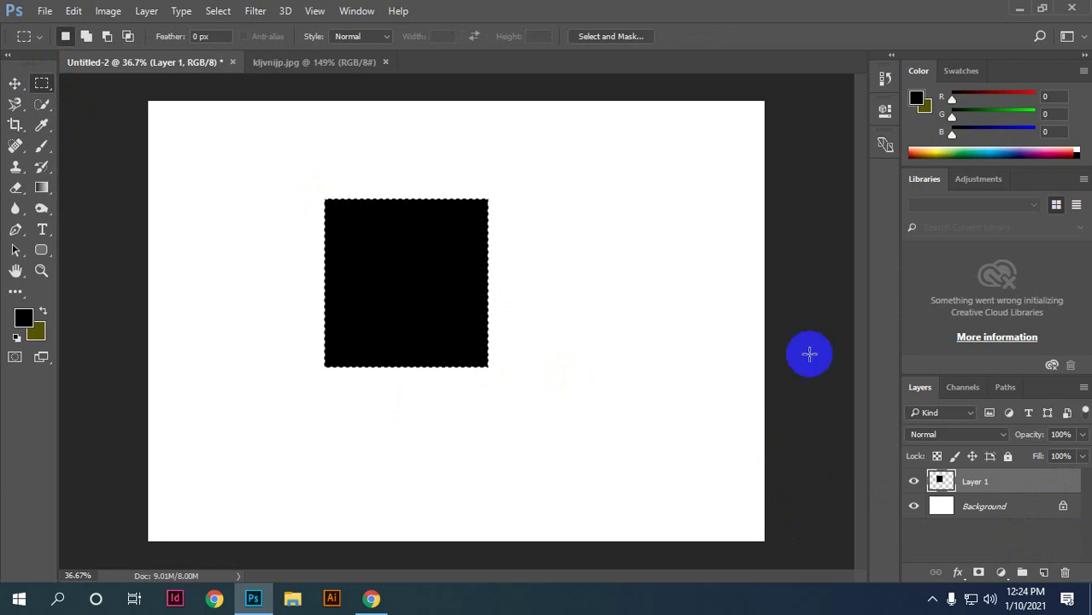
click(13, 83)
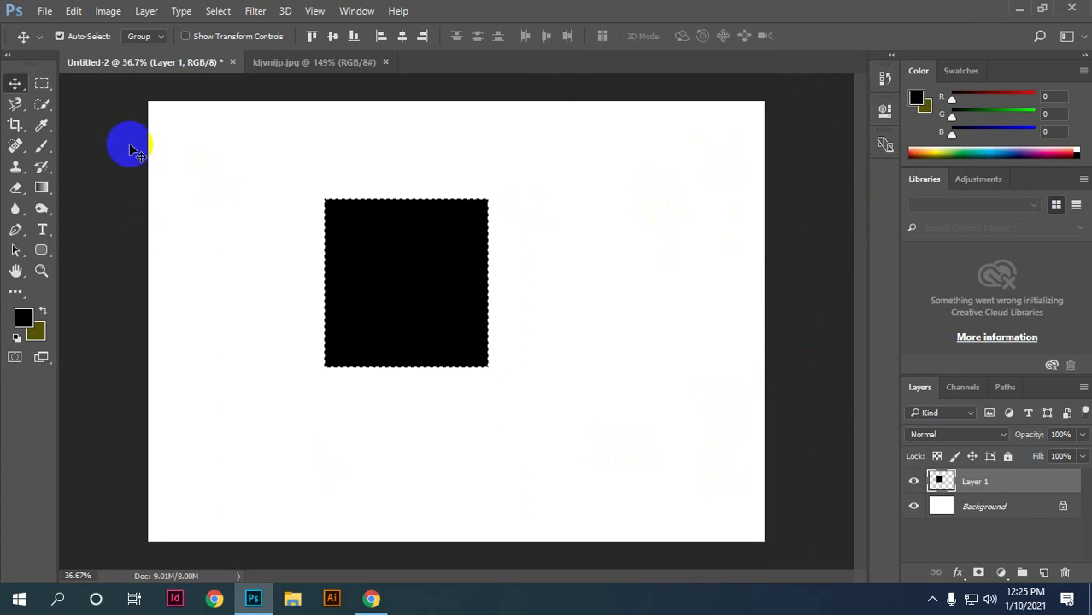
Step: Deselect the black square on Layer 1 with Ctrl+D, zooming out and back in
key(ctrl+minus)
scroll(275, 203, down, 2)
scroll(289, 212, up, 2)
scroll(573, 167, down, 1)
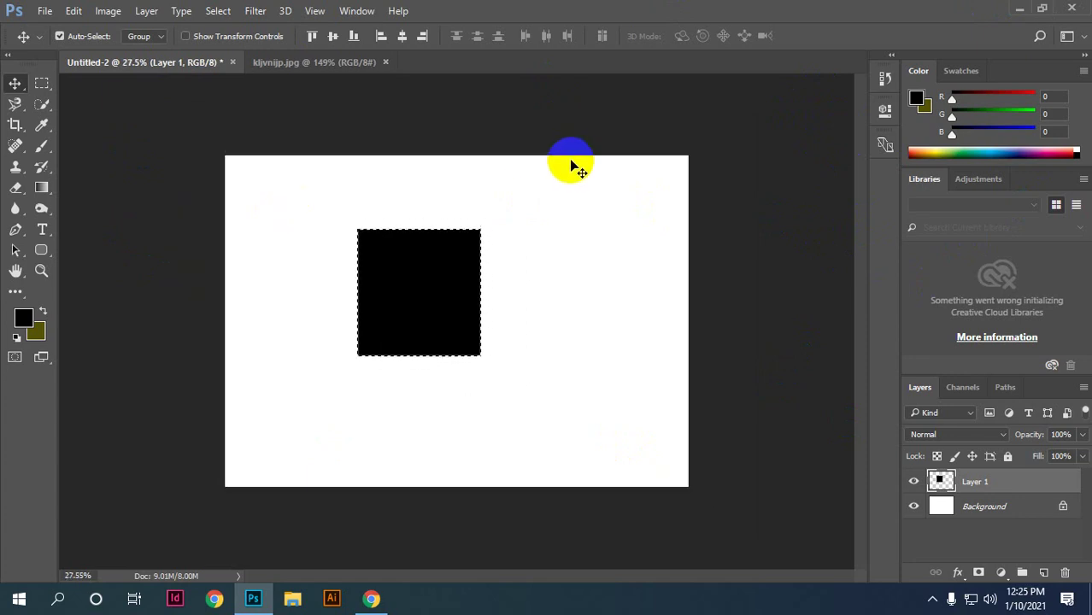
scroll(573, 167, down, 1)
scroll(575, 163, up, 1)
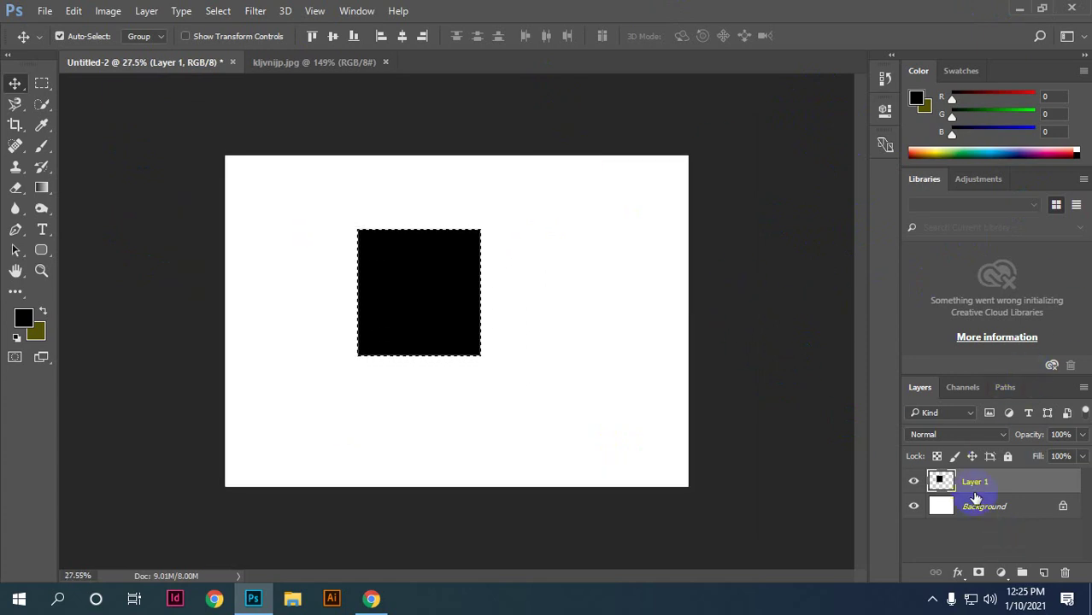
key(ctrl+d)
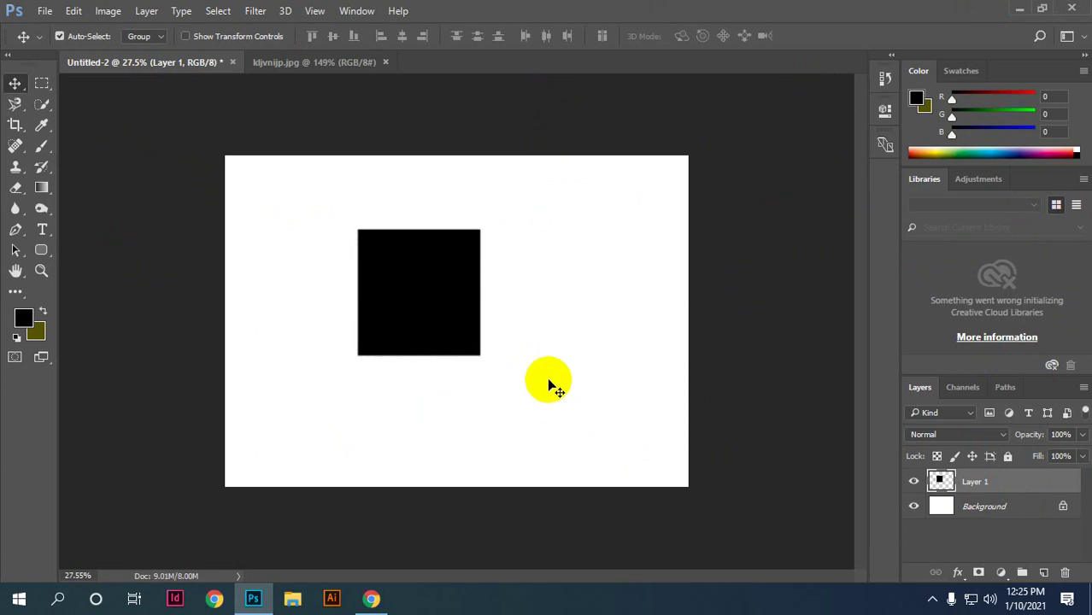
click(655, 482)
key(ctrl+plus)
key(ctrl+minus)
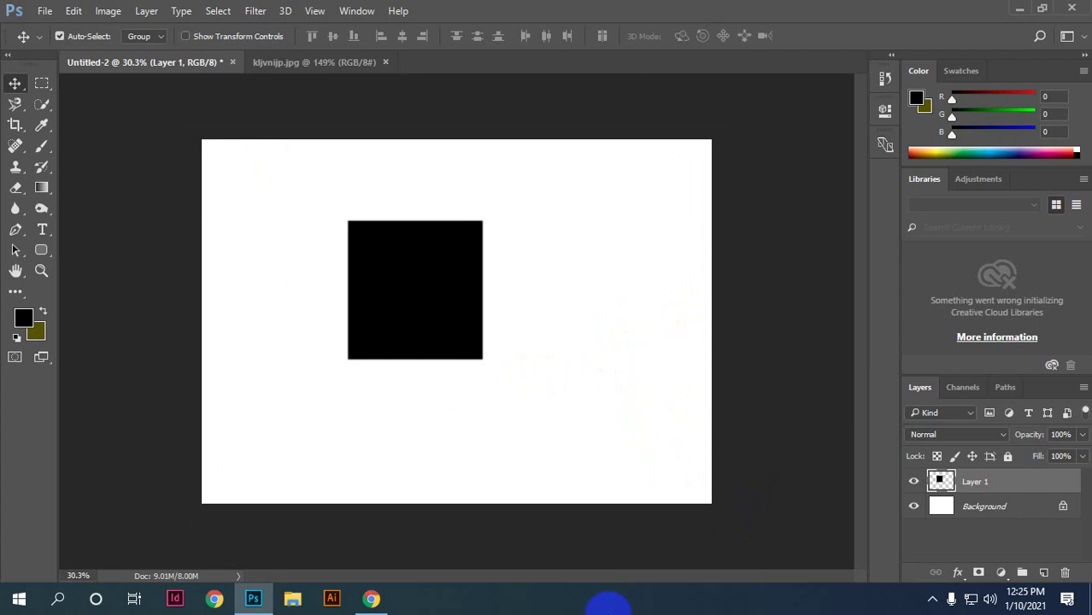
key(ctrl+plus)
key(ctrl+plus)
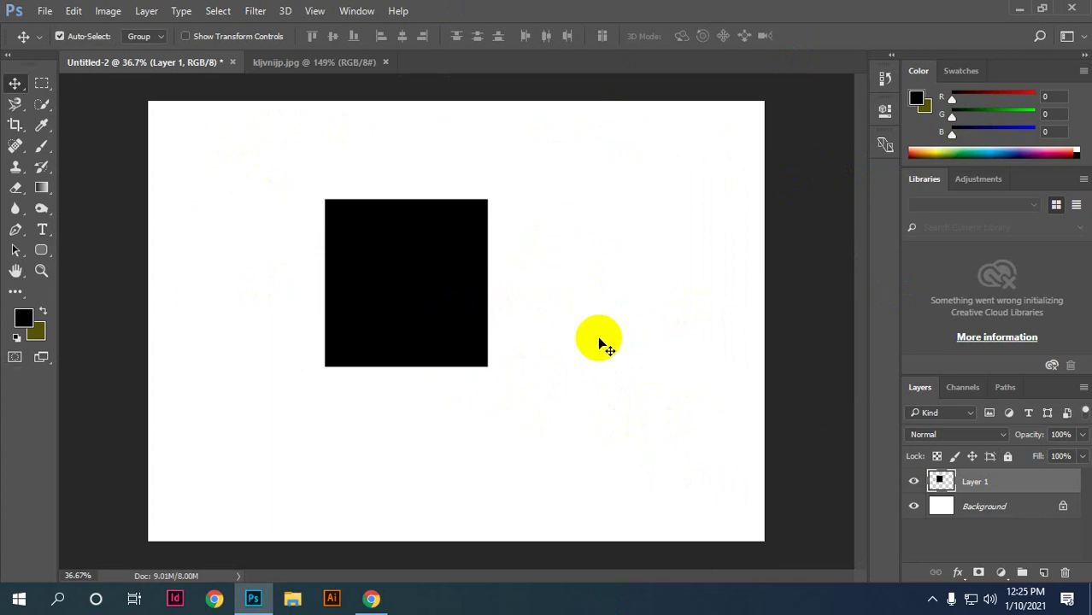
click(450, 259)
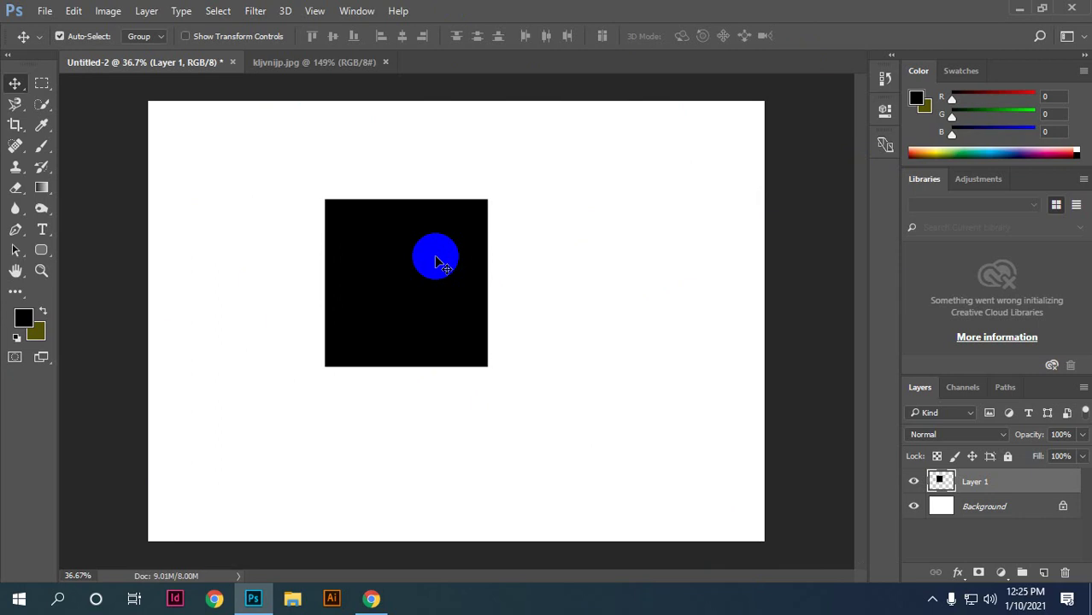
click(42, 83)
drag(551, 184, 696, 335)
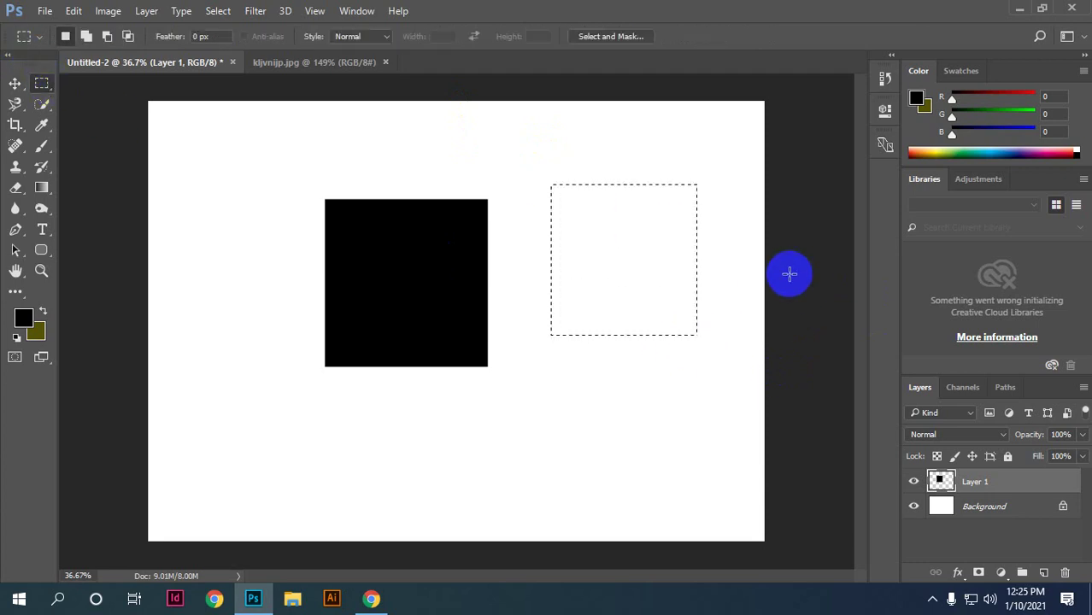
key(alt+BackSpace)
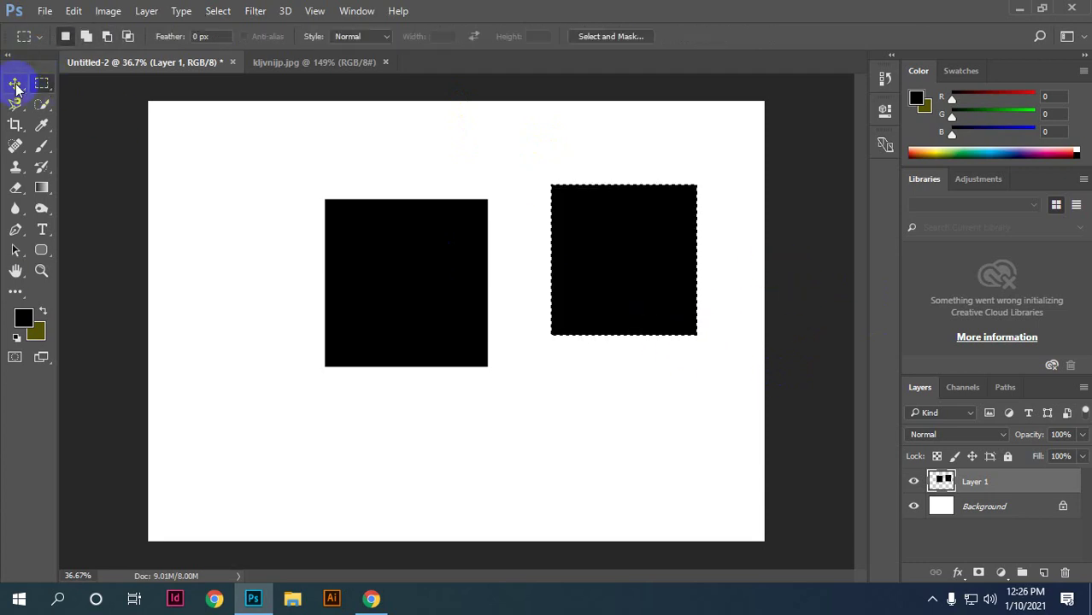
click(16, 83)
key(ctrl+d)
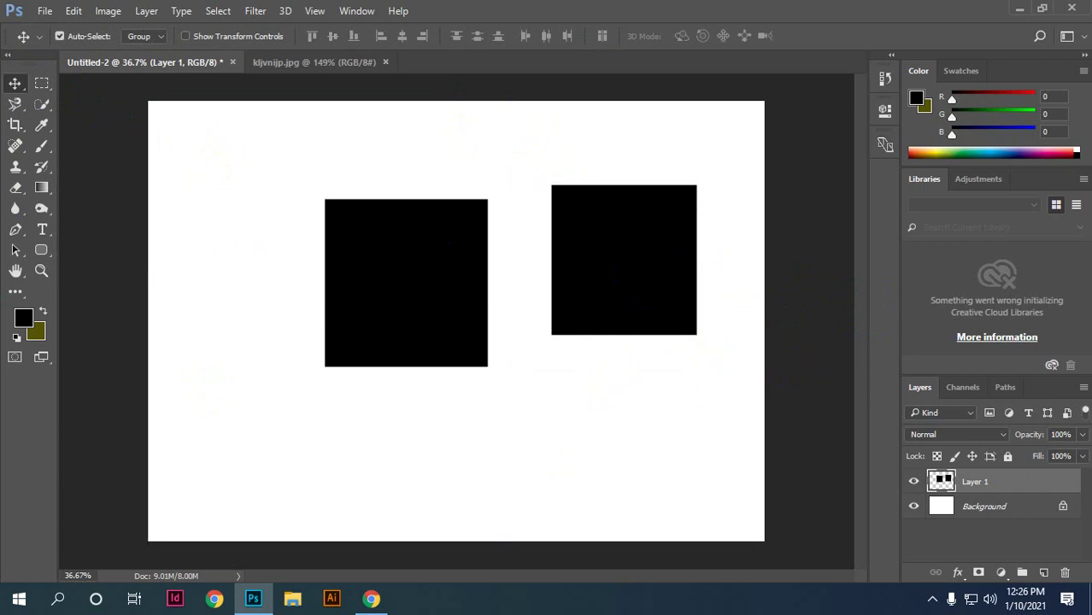
mouse_move(601, 257)
mouse_down()
mouse_move(438, 302)
mouse_move(551, 346)
mouse_move(547, 260)
mouse_up()
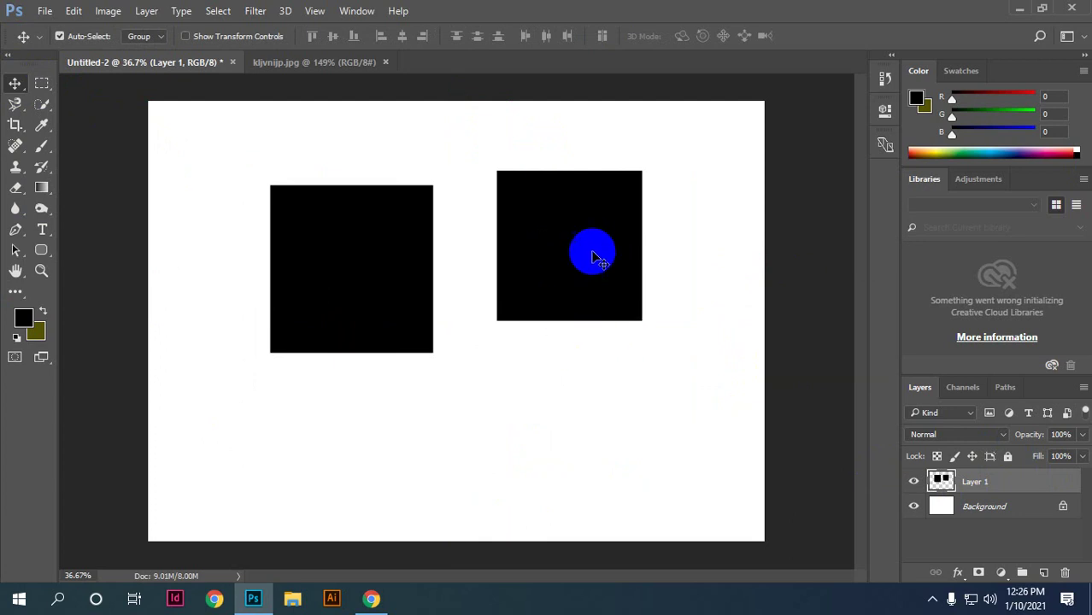
drag(595, 258, 604, 272)
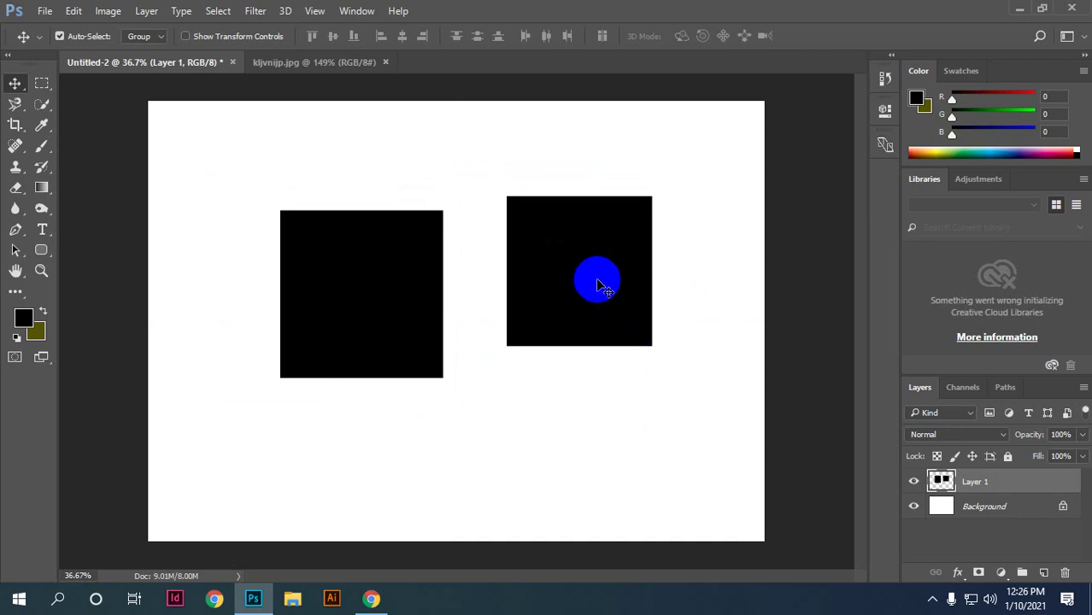
mouse_move(581, 284)
mouse_down()
mouse_move(609, 267)
mouse_move(552, 304)
mouse_up()
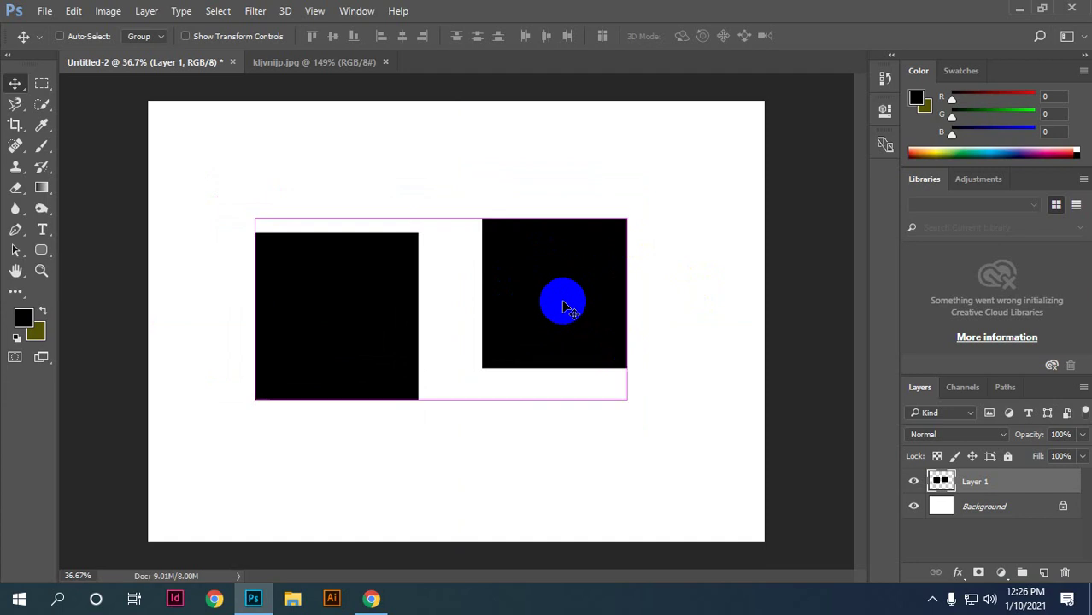
key(ctrl+z)
key(Delete)
key(ctrl+d)
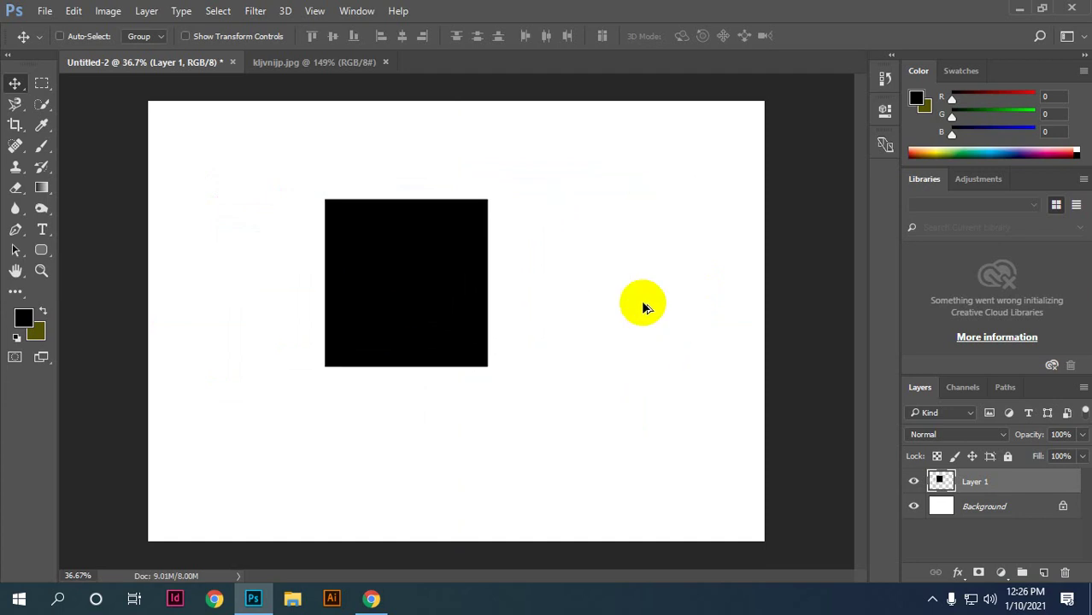
Step: Add Layer 2 and fill a smaller black square at the upper right
click(1044, 572)
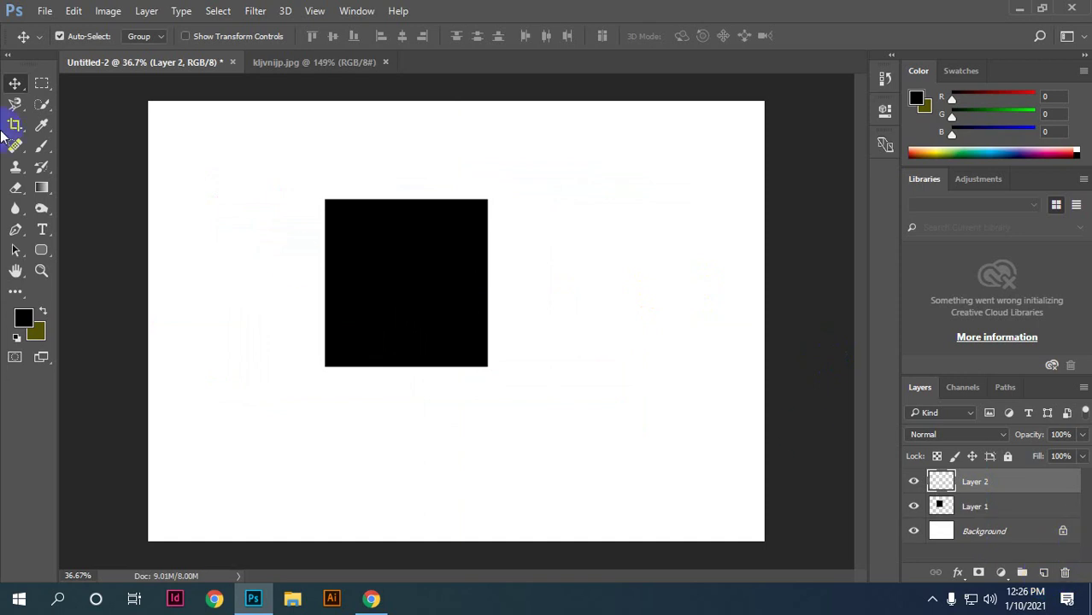
click(41, 83)
drag(534, 169, 656, 293)
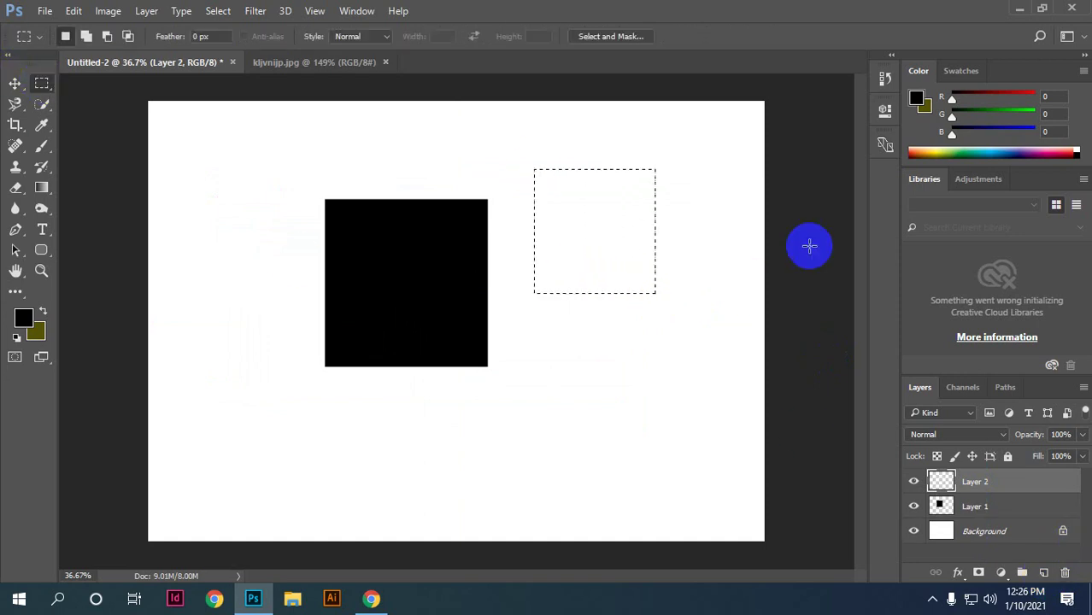
key(alt+BackSpace)
click(799, 188)
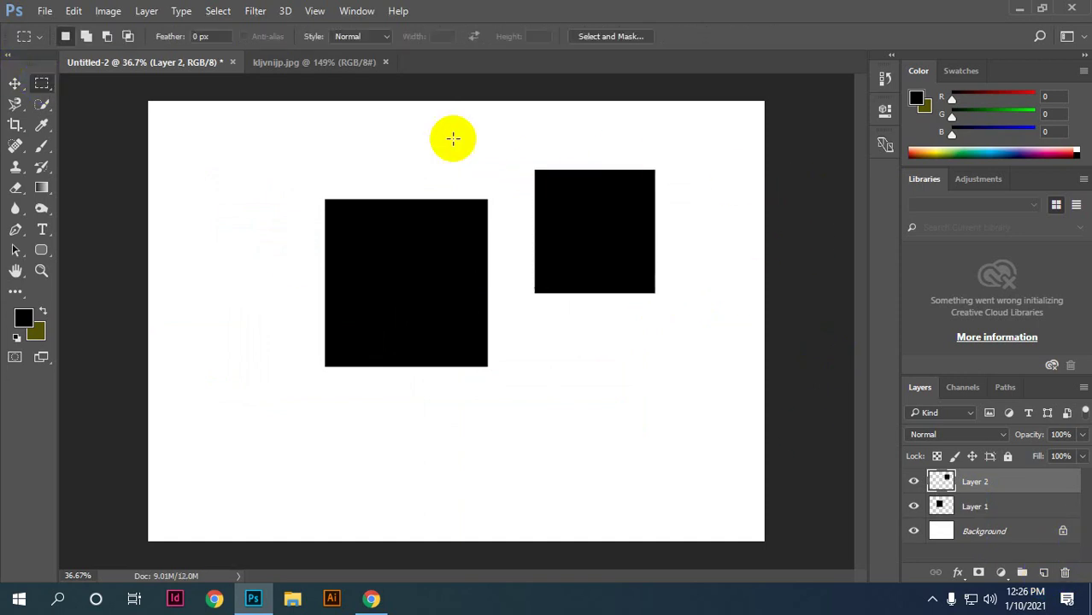
Step: Reposition both black squares with the Move tool and turn off Auto-Select
click(15, 83)
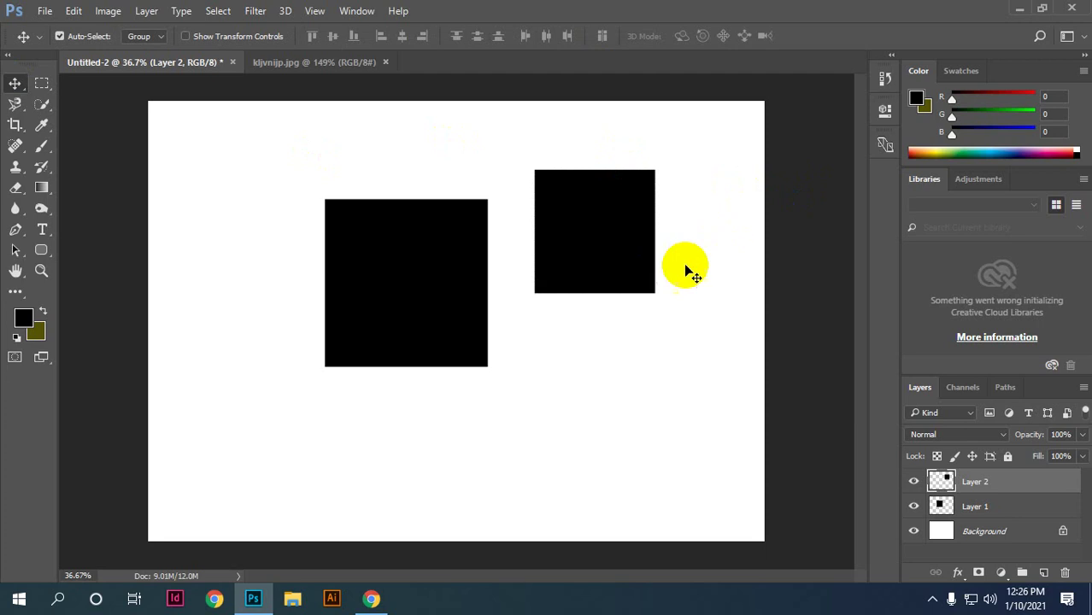
drag(645, 250, 630, 342)
drag(429, 254, 394, 300)
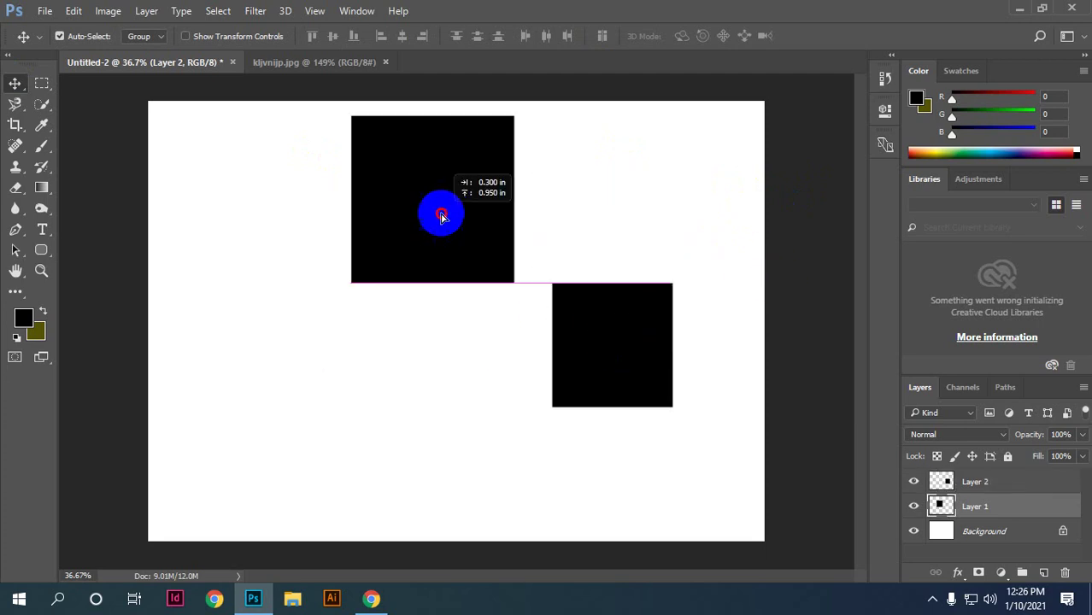
drag(629, 378, 561, 287)
click(60, 35)
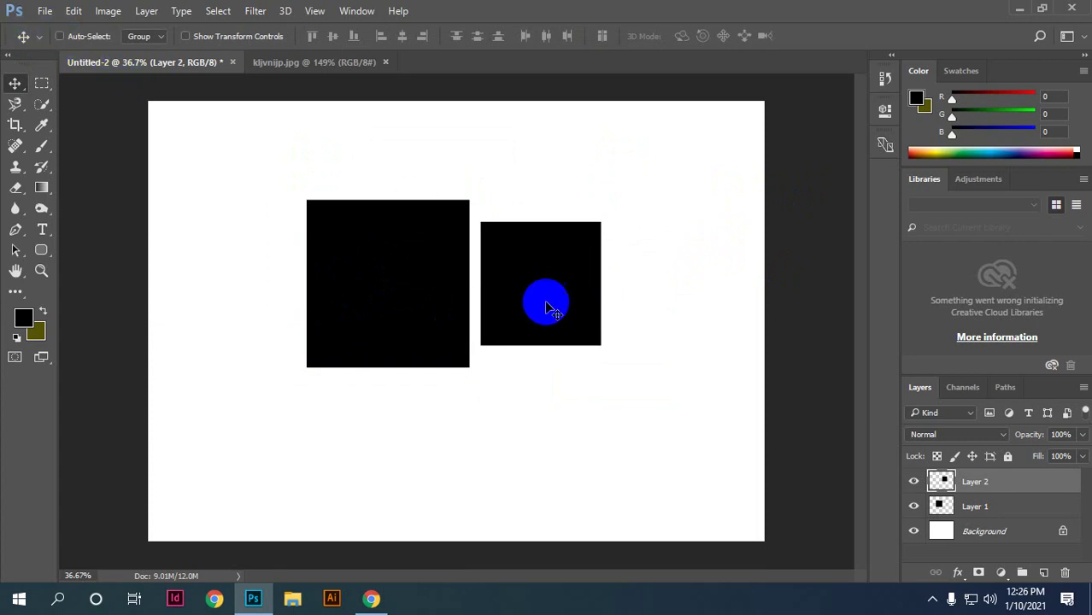
drag(532, 278, 531, 286)
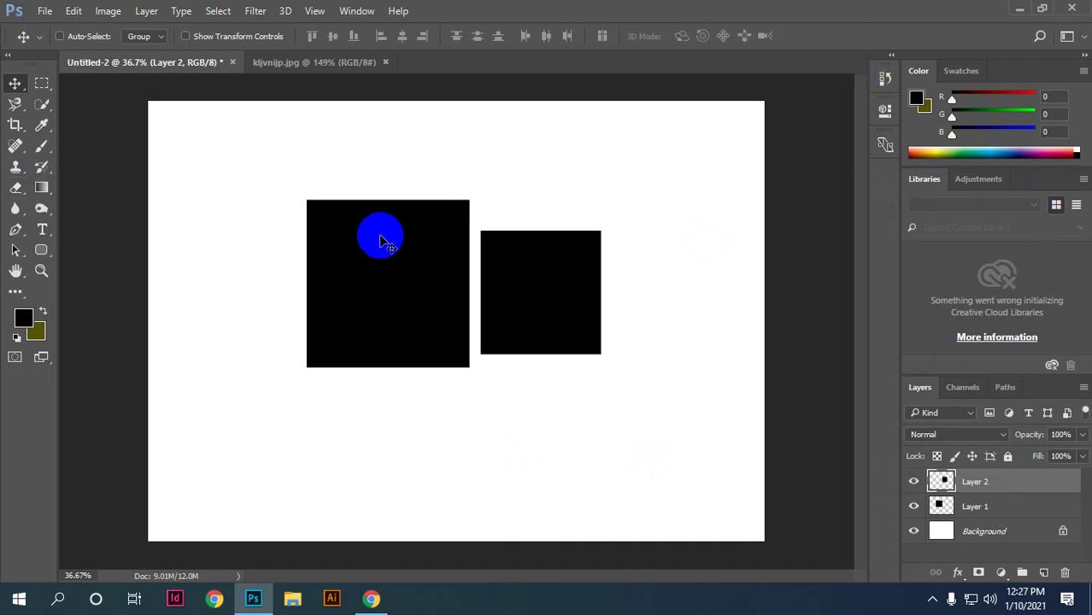
Step: Pick Layer 1 and Layer 2 from the canvas context menu, nudging the left square down slightly
right_click(387, 257)
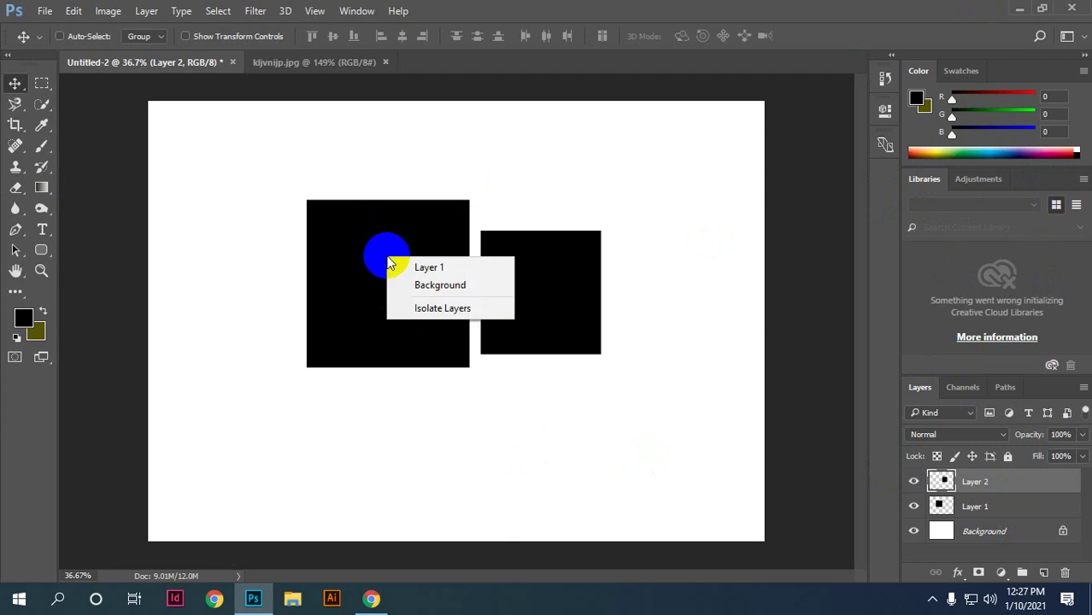
click(439, 270)
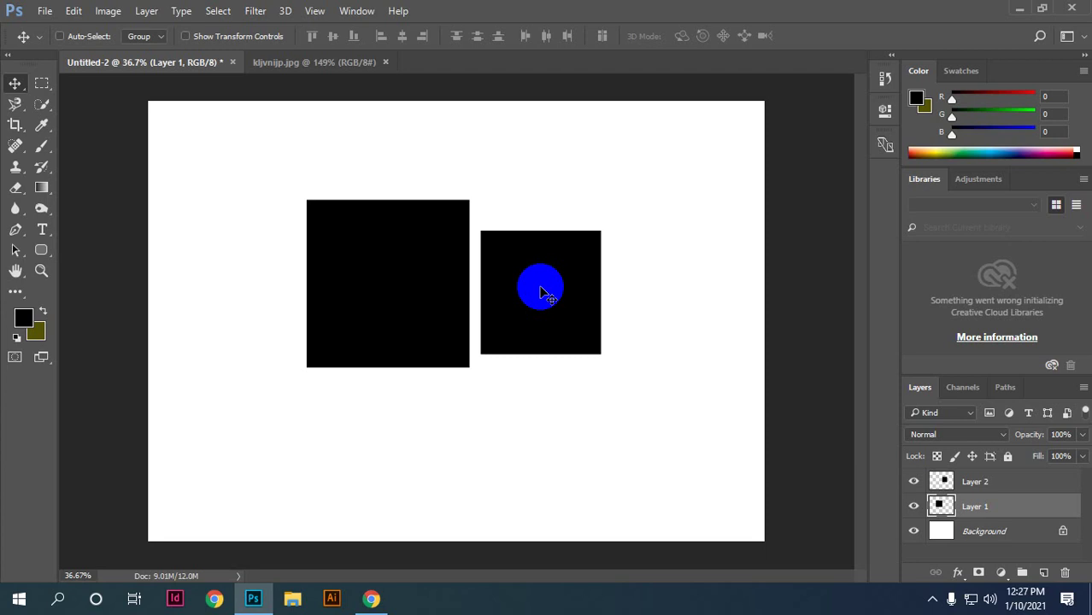
right_click(540, 285)
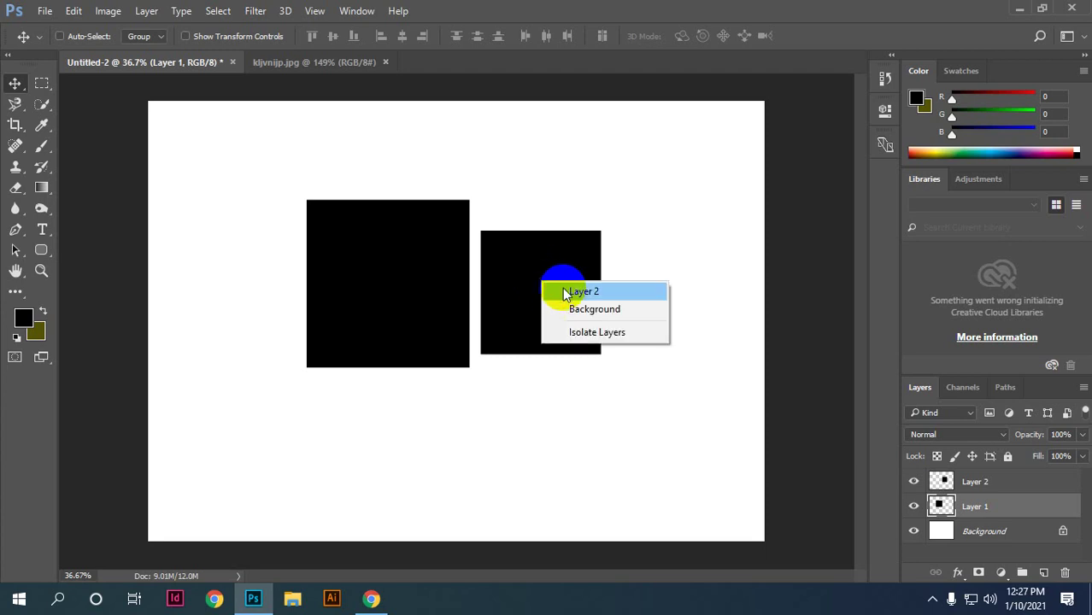
click(583, 292)
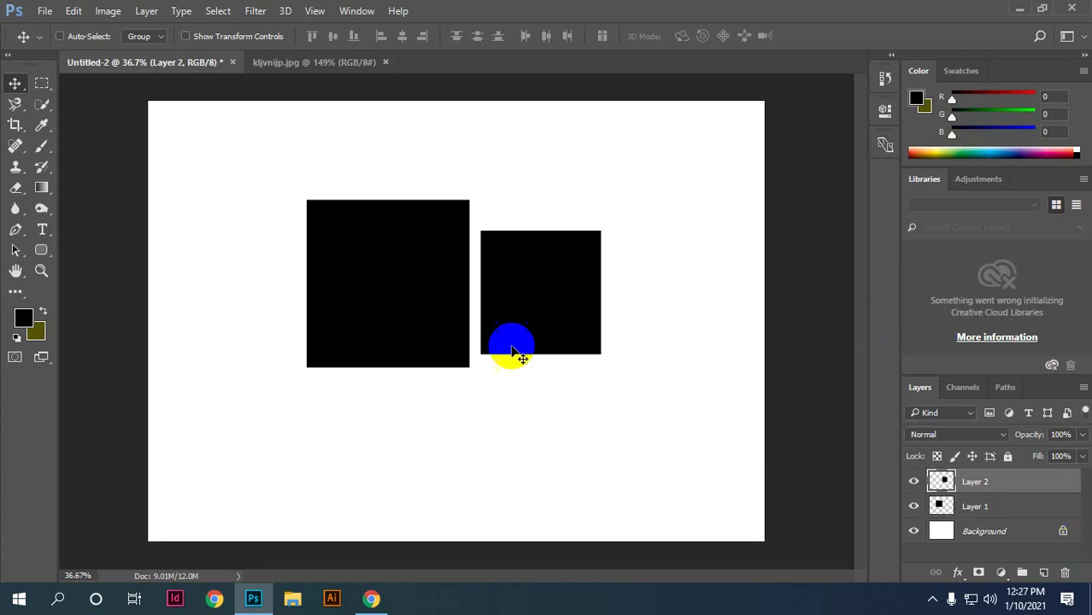
right_click(533, 261)
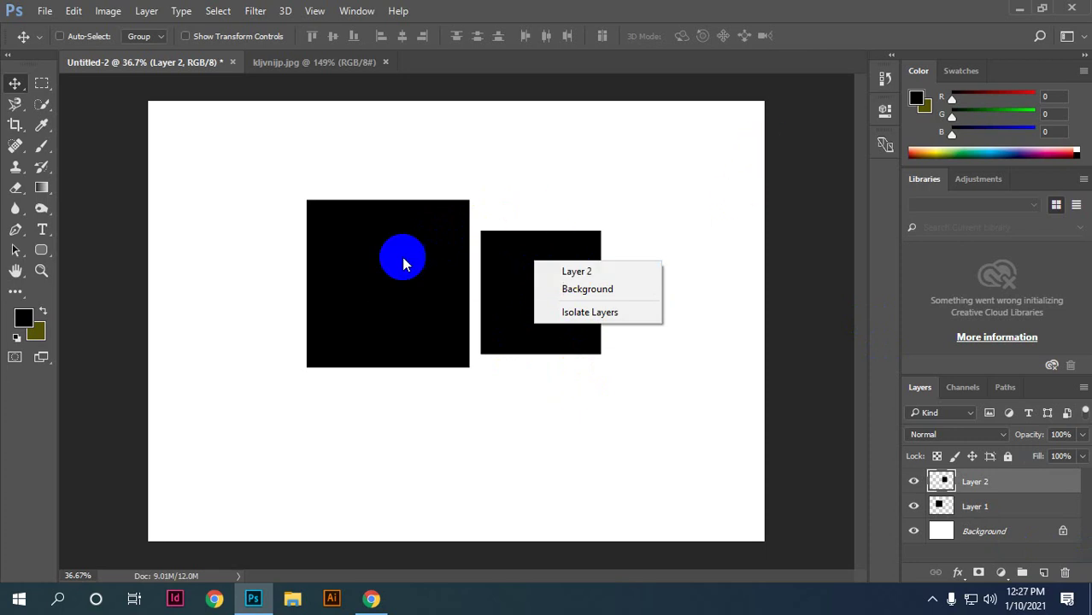
right_click(403, 263)
right_click(366, 261)
click(431, 273)
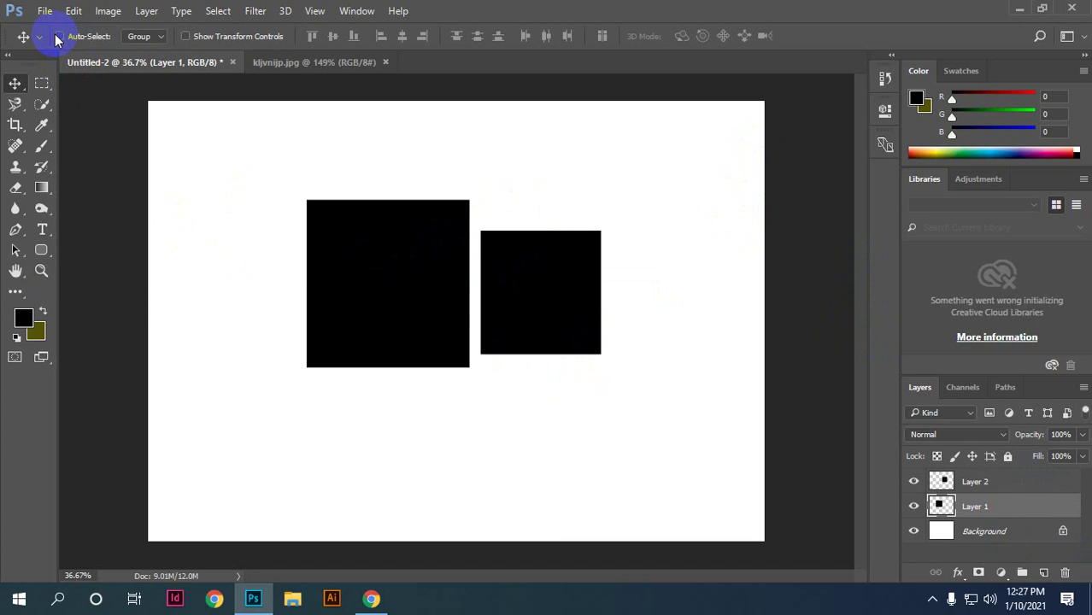
click(551, 307)
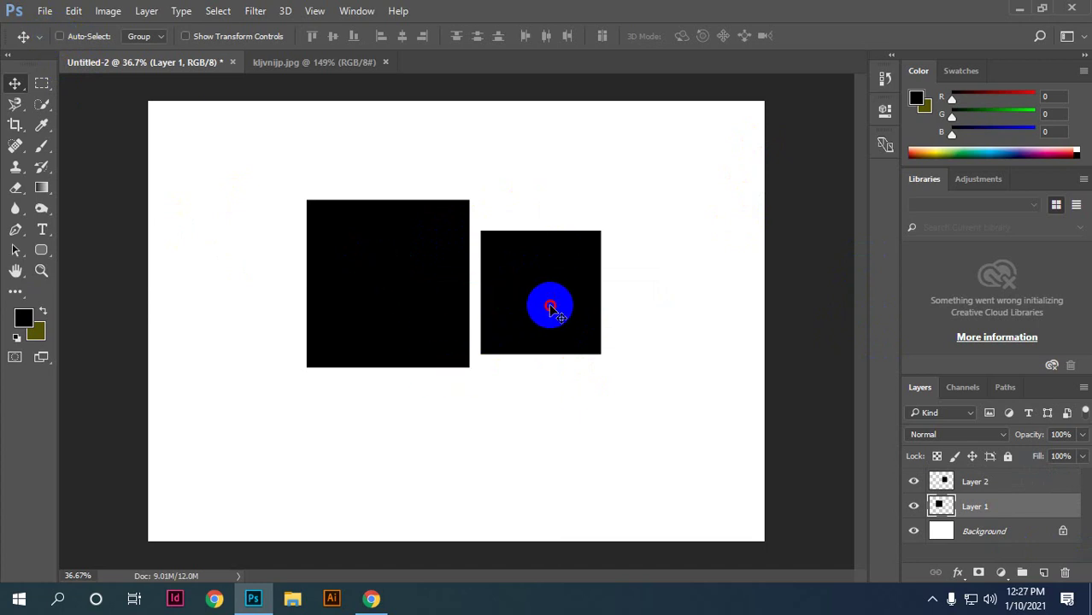
drag(329, 230, 329, 240)
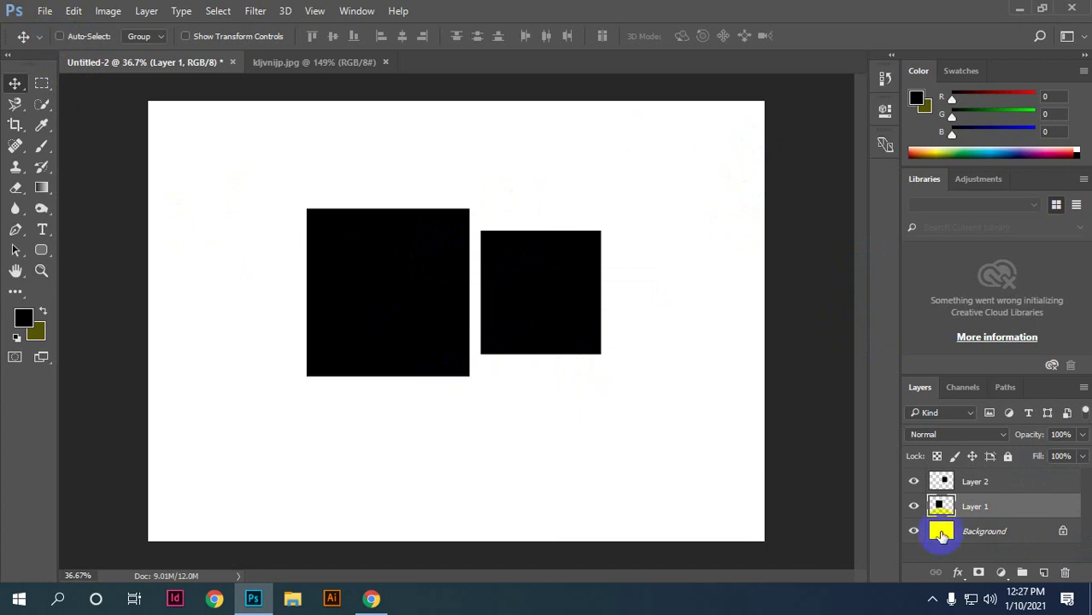
Step: Turn on Auto-Select, shift the right square slightly right and the left square down-left
click(60, 36)
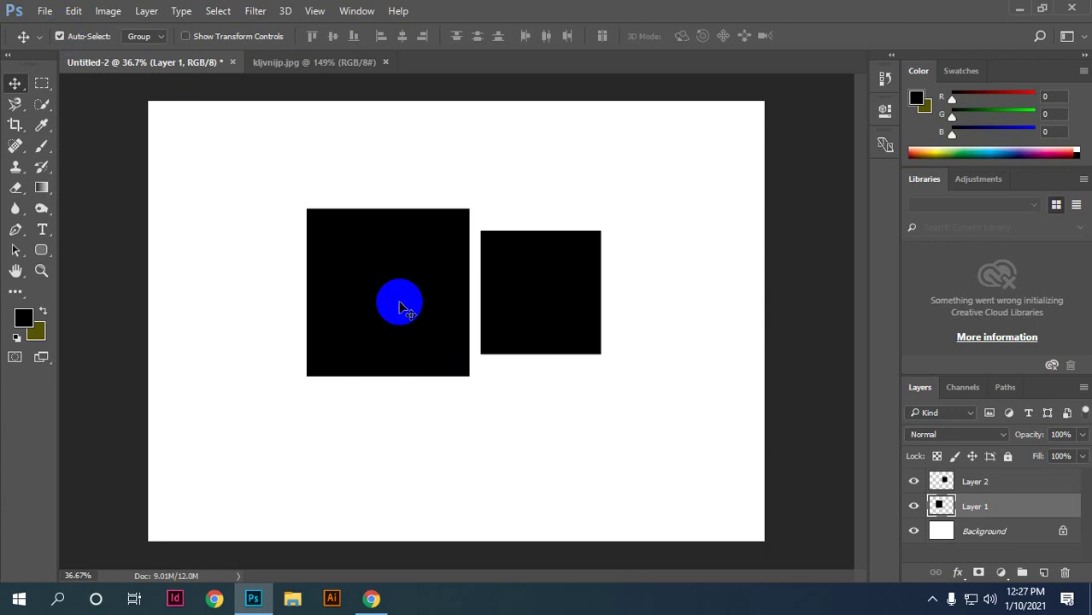
click(536, 304)
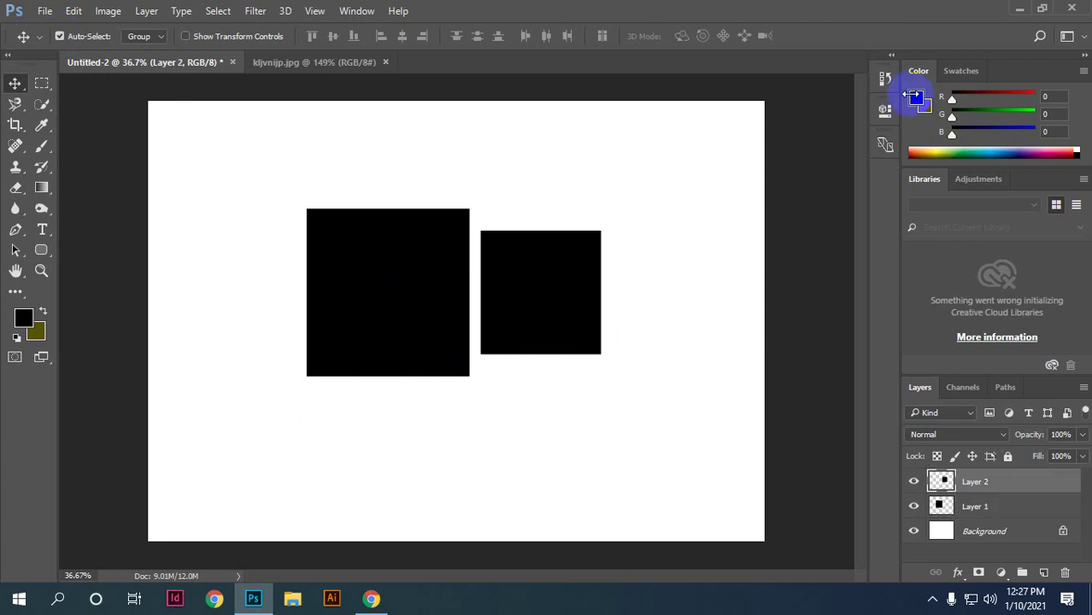
click(387, 304)
drag(612, 300, 621, 300)
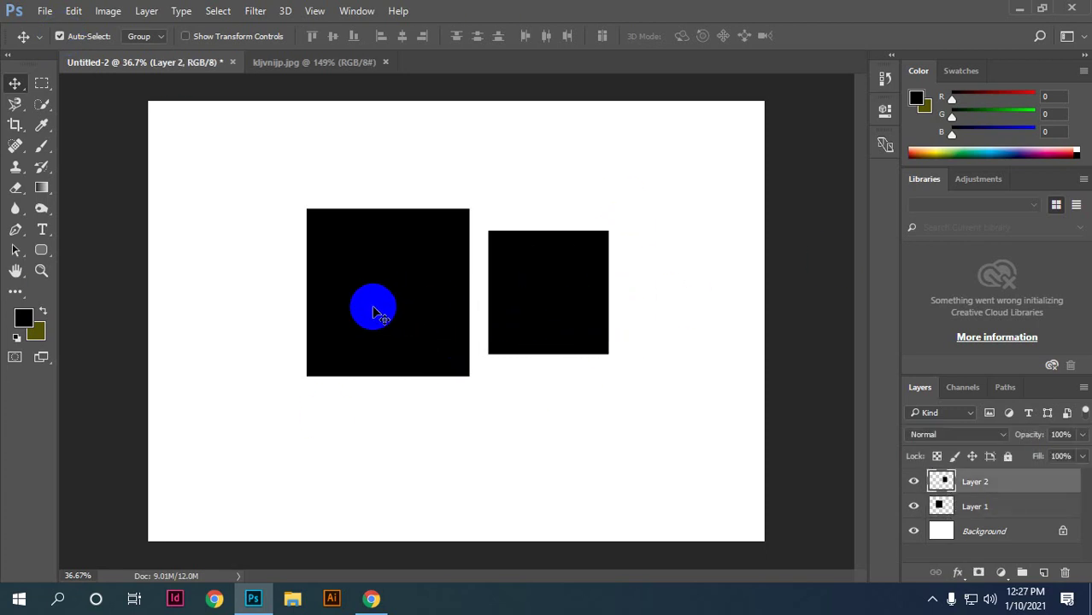
drag(373, 305, 361, 317)
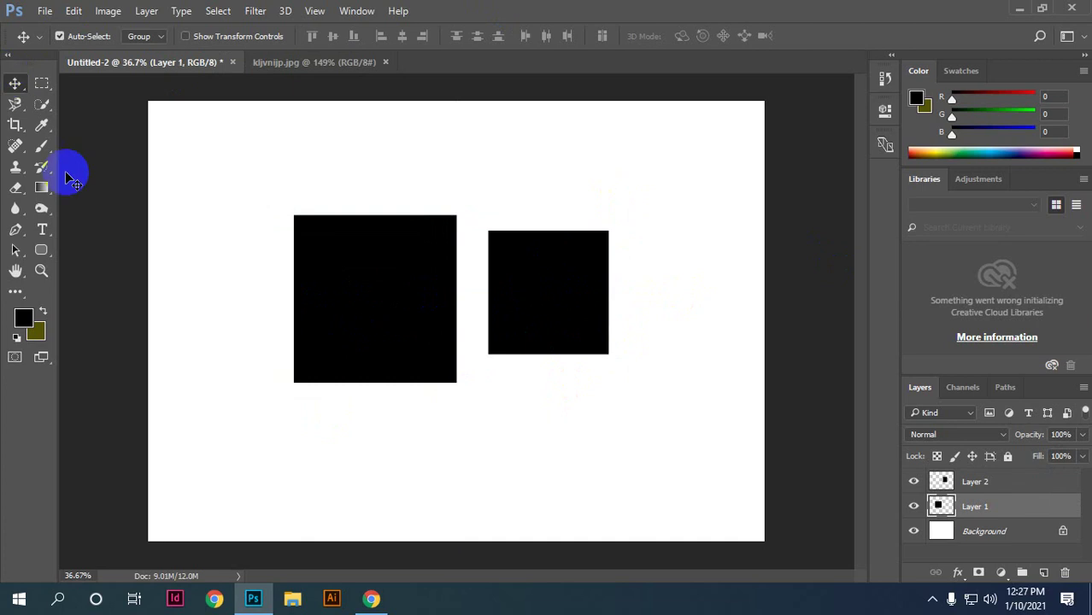
Step: Fill a marquee enclosing both squares with black on a new top Layer 3, then deselect
click(42, 83)
drag(229, 137, 686, 440)
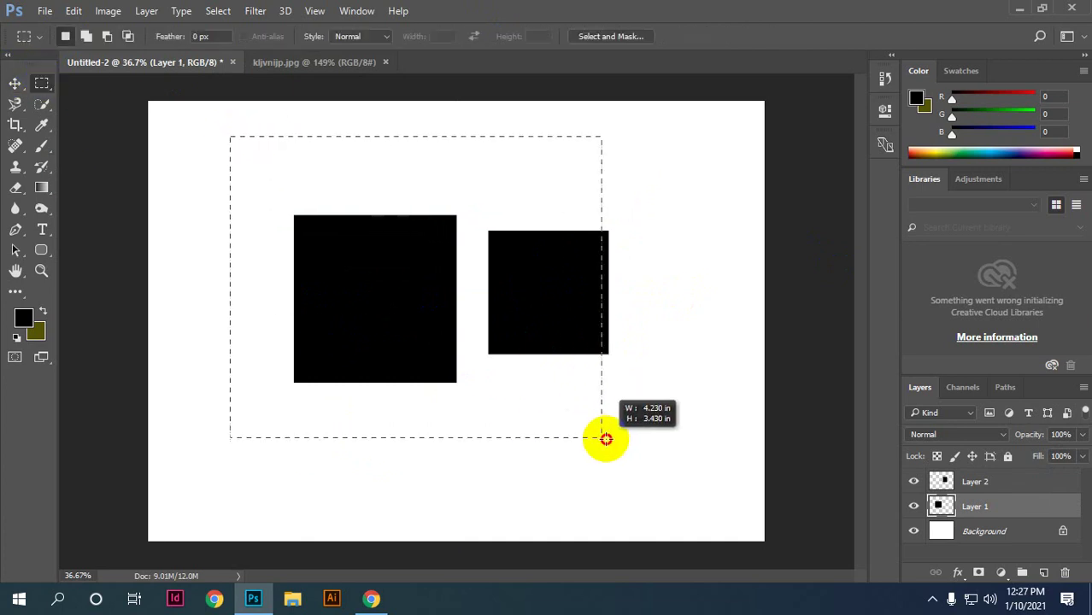
click(1043, 572)
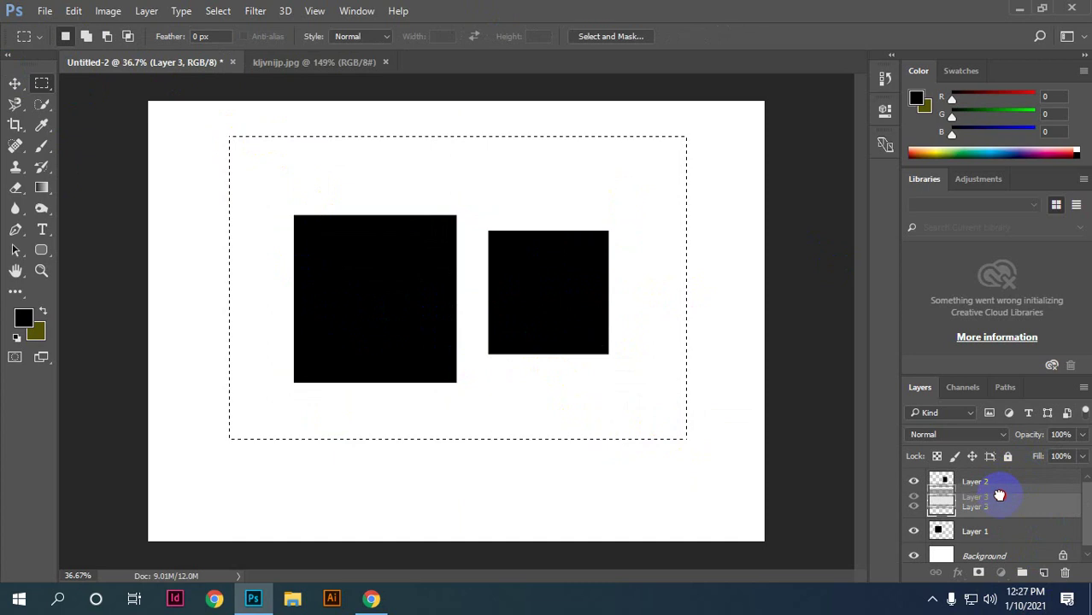
drag(1018, 475, 991, 480)
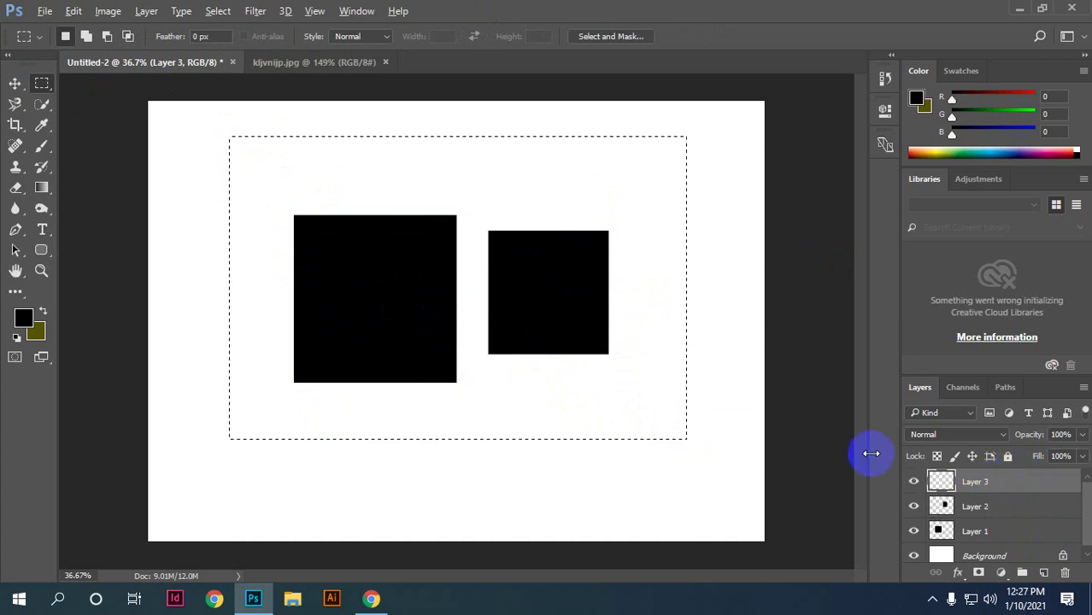
key(alt+BackSpace)
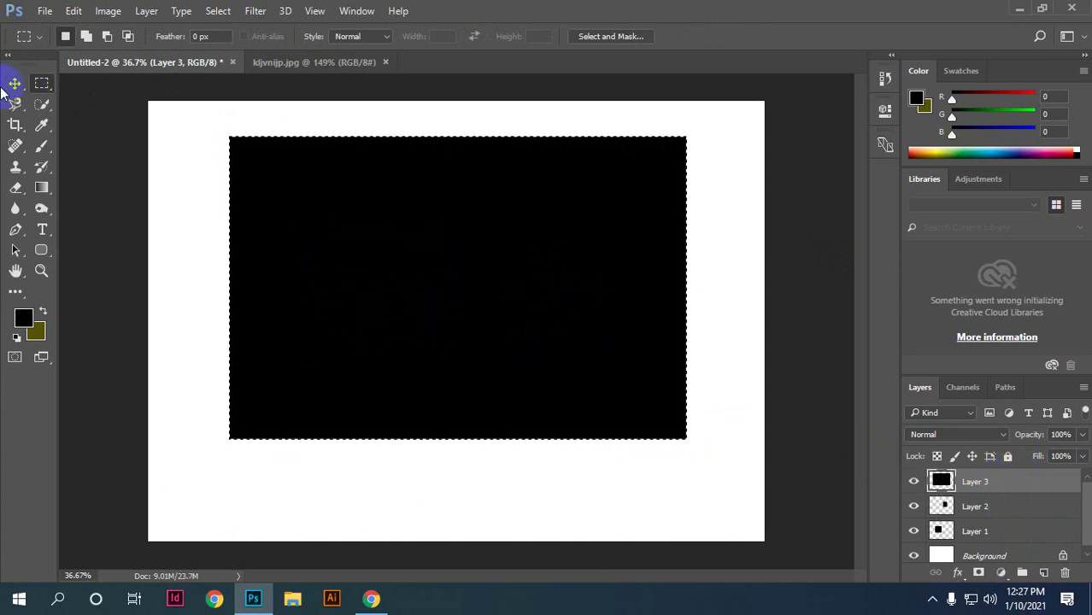
click(14, 83)
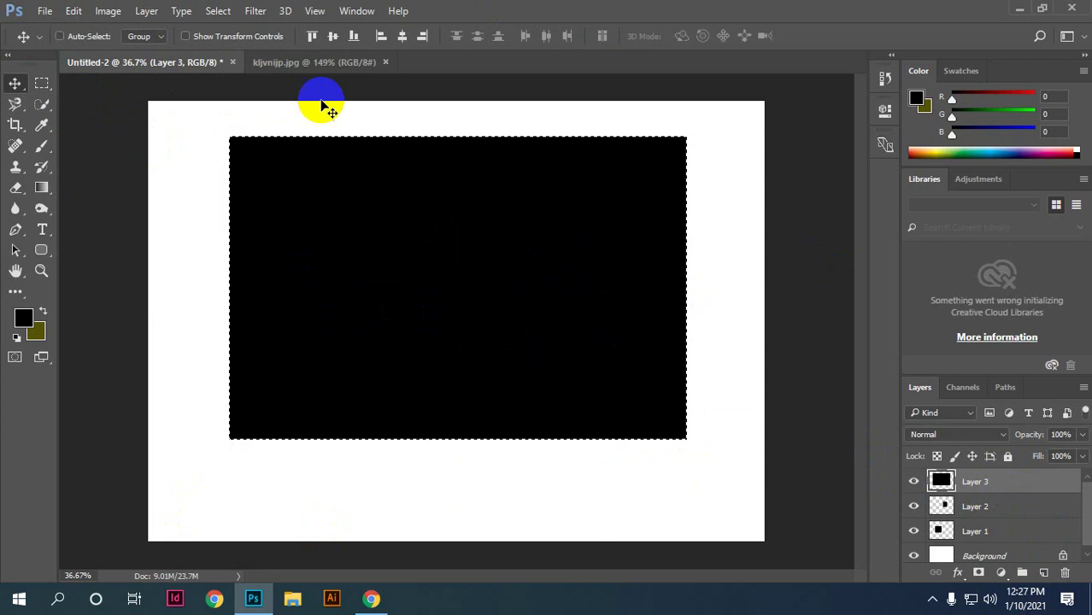
key(ctrl+d)
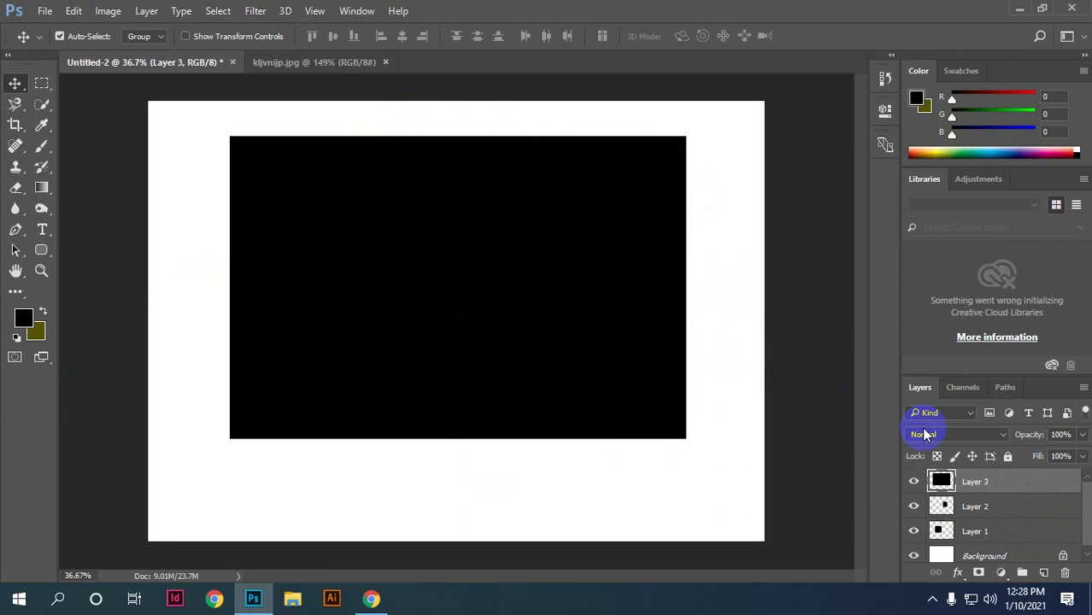
Step: Move Layer 3 beneath the squares and fill its rectangle with the olive background colour
scroll(994, 513, down, 1)
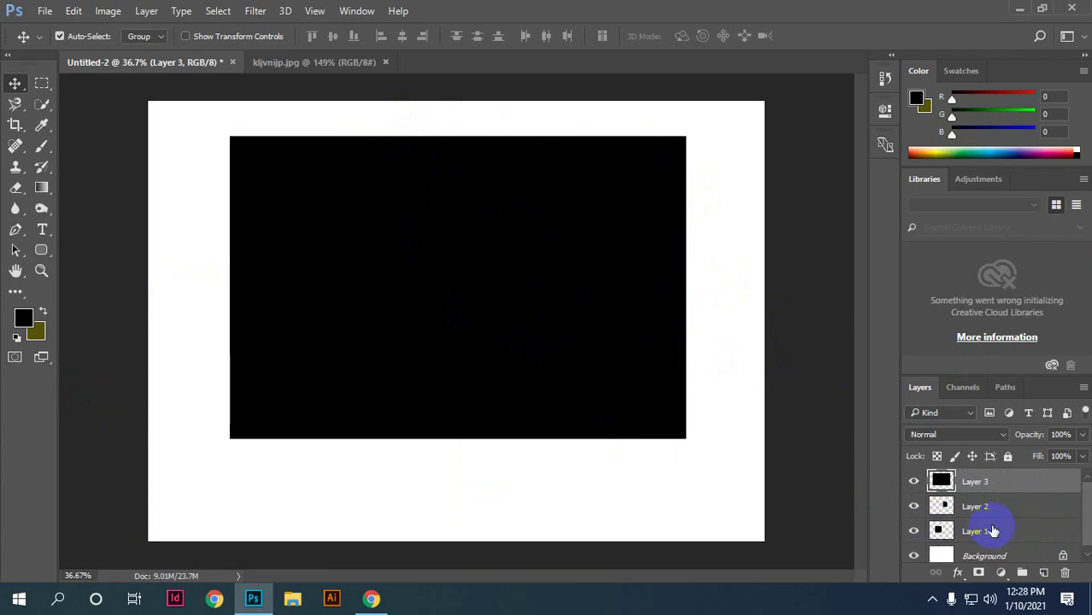
mouse_move(991, 531)
mouse_down()
mouse_move(987, 485)
mouse_move(995, 548)
mouse_up()
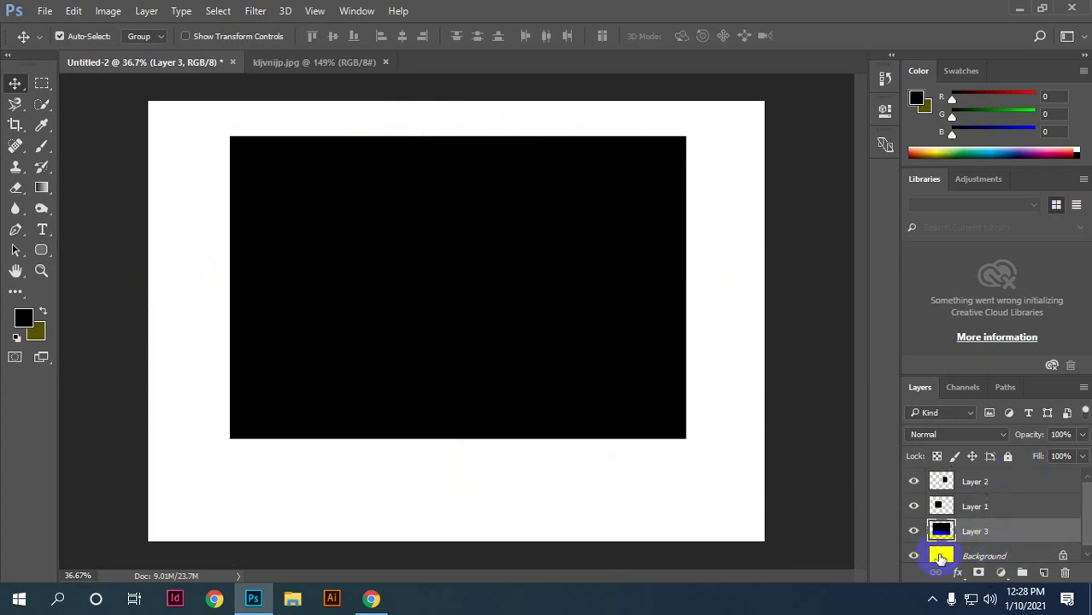
ctrl+click(941, 531)
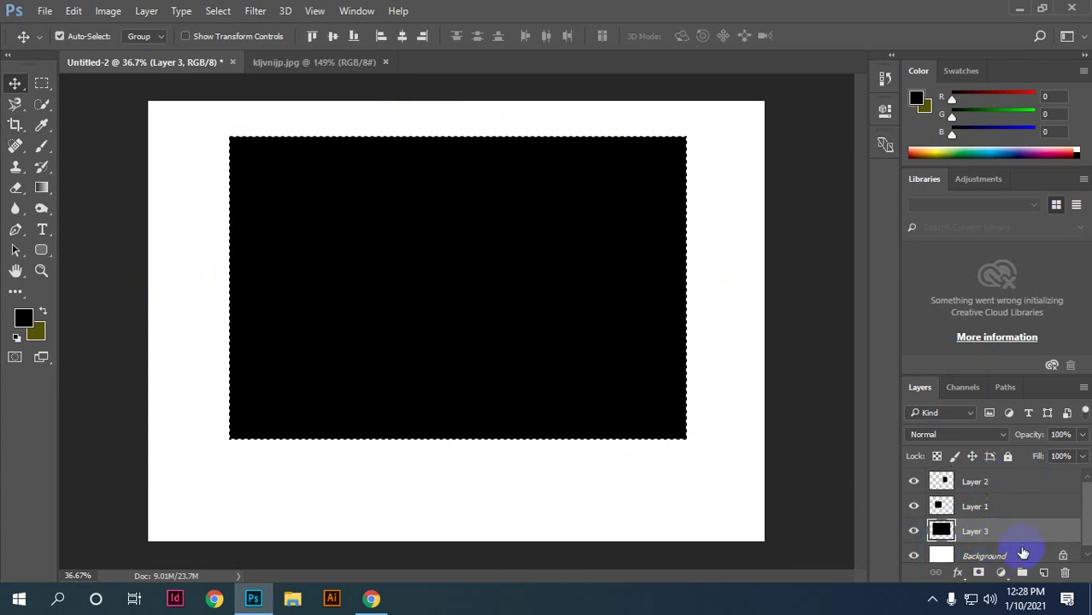
key(ctrl+BackSpace)
key(ctrl+d)
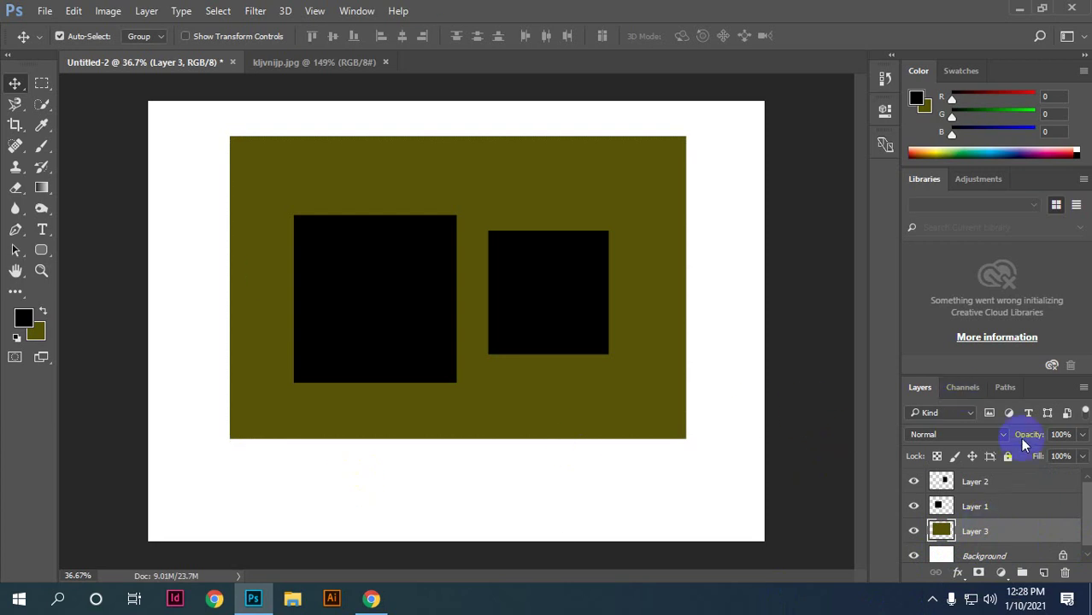
Step: Bring the olive Layer 3 to the top of the stack so it hides both squares
mouse_move(987, 529)
mouse_down()
mouse_move(994, 481)
mouse_move(997, 541)
mouse_up()
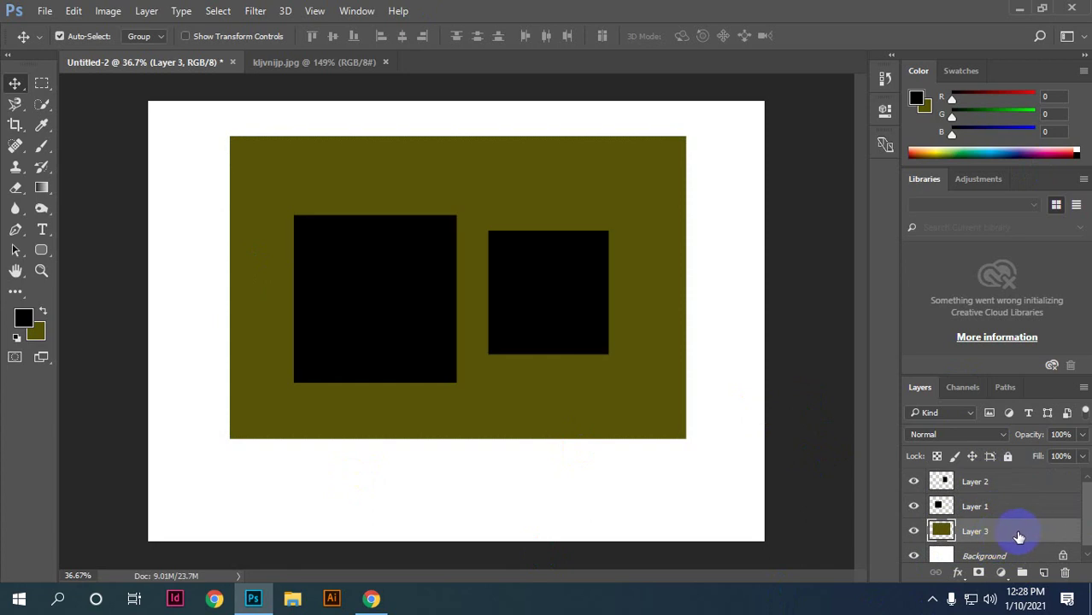
key(ctrl+shift+bracketright)
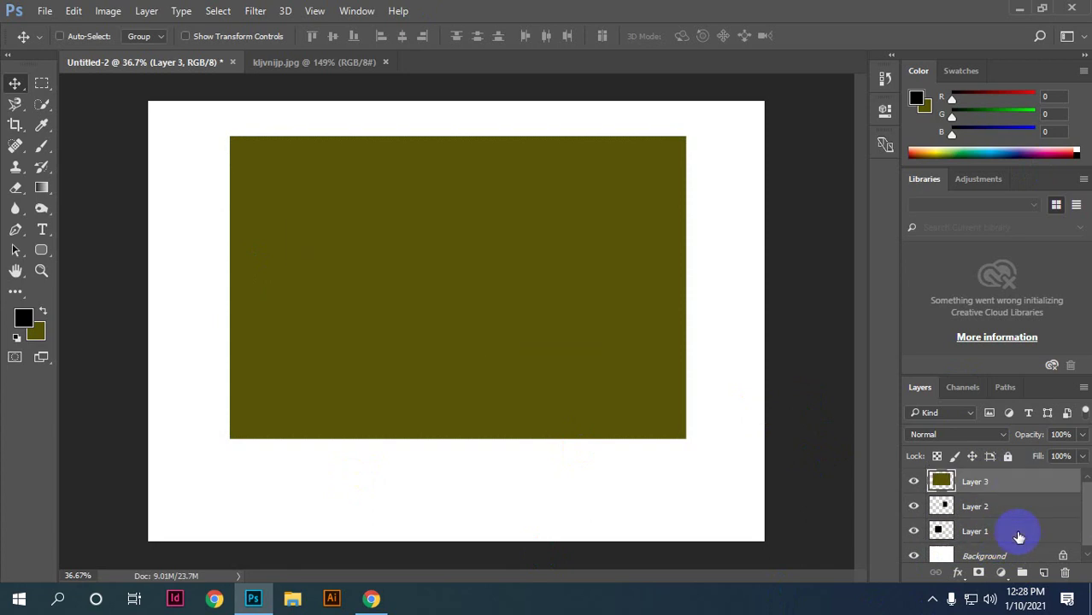
key(ctrl+shift+bracketleft)
key(ctrl+shift+bracketright)
key(ctrl+shift+bracketleft)
key(ctrl+shift+bracketright)
key(ctrl+shift+bracketleft)
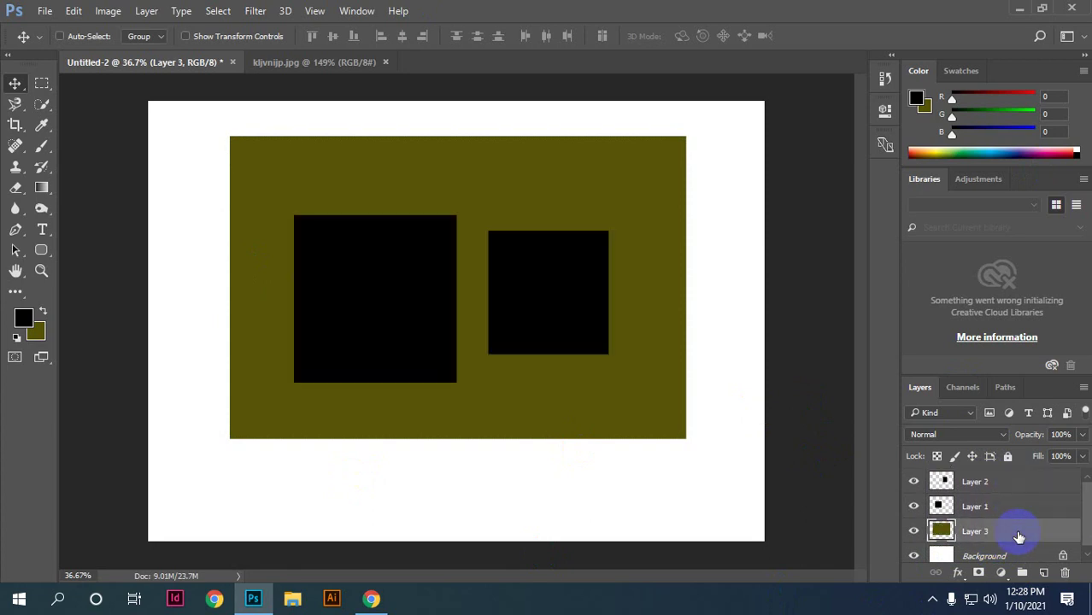
key(ctrl+shift+bracketright)
key(ctrl+shift+bracketleft)
key(ctrl+shift+bracketright)
key(ctrl+shift+bracketleft)
key(ctrl+shift+bracketright)
key(ctrl+shift+bracketleft)
key(ctrl+shift+bracketright)
key(ctrl+shift+bracketleft)
key(ctrl+shift+bracketright)
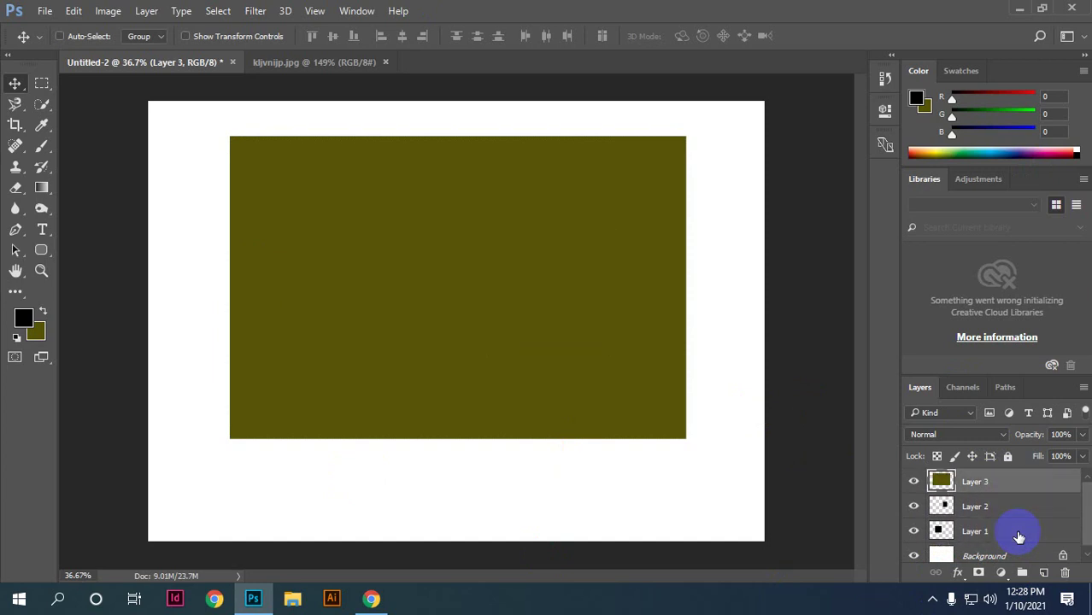
key(ctrl+shift+bracketleft)
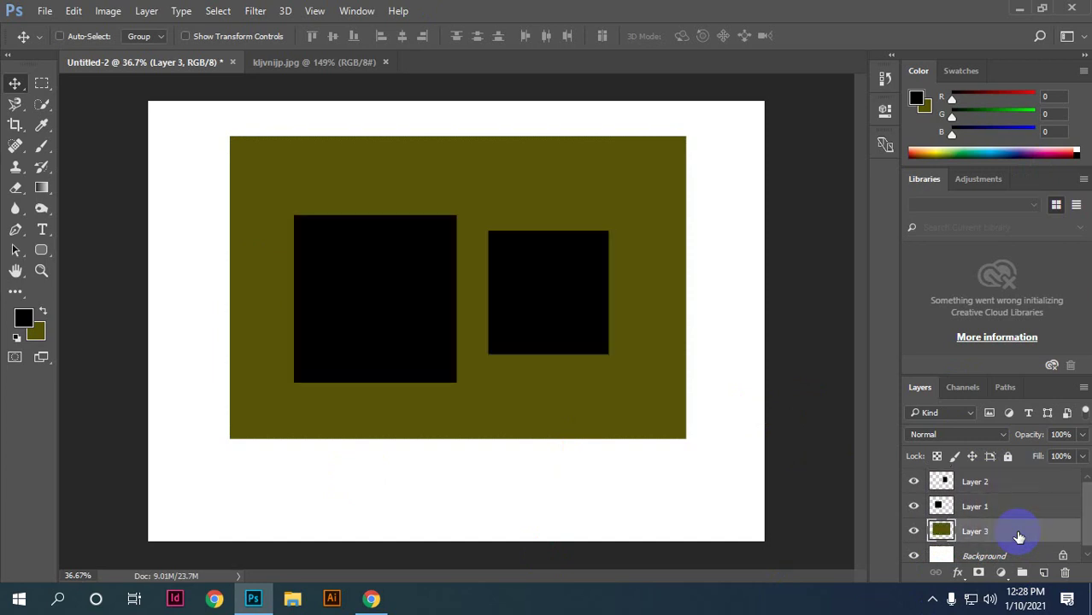
key(ctrl+shift+bracketright)
key(ctrl+shift+bracketleft)
key(ctrl+shift+bracketright)
key(ctrl+shift+bracketleft)
key(ctrl+shift+bracketright)
key(ctrl+shift+bracketleft)
key(ctrl+shift+bracketright)
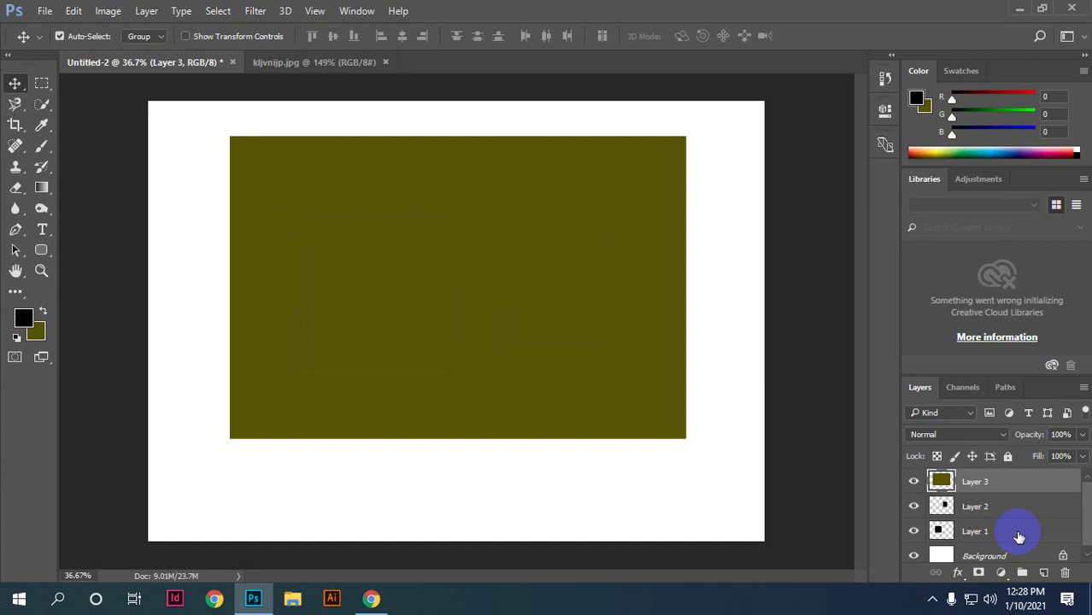
key(ctrl)
key(ctrl+shift+bracketleft)
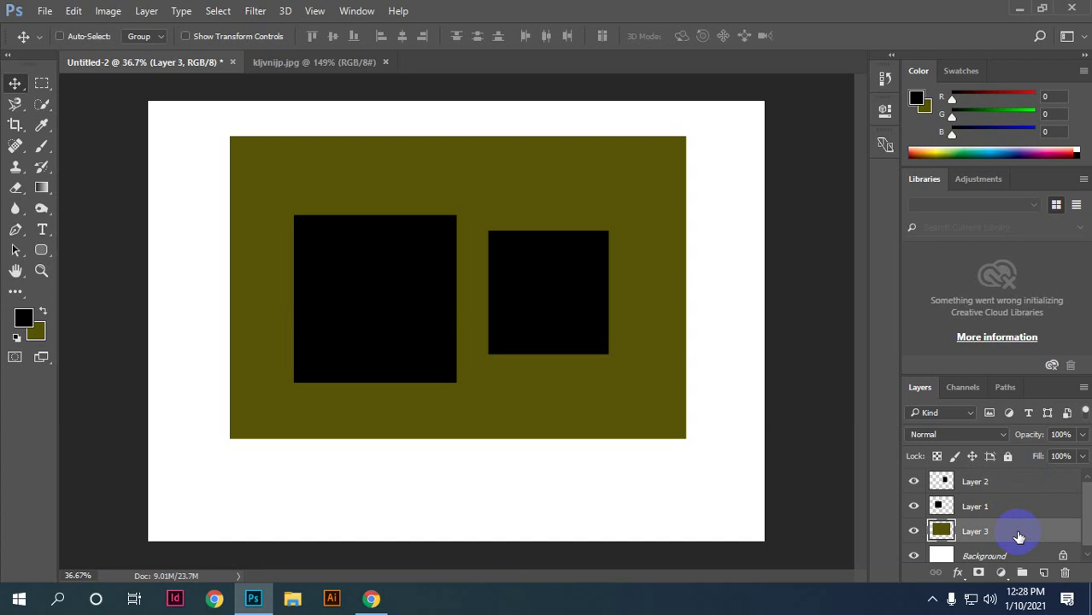
key(ctrl+shift+bracketright)
key(ctrl+shift+bracketleft)
key(ctrl+shift+bracketright)
key(ctrl+shift+bracketleft)
key(ctrl+shift+bracketright)
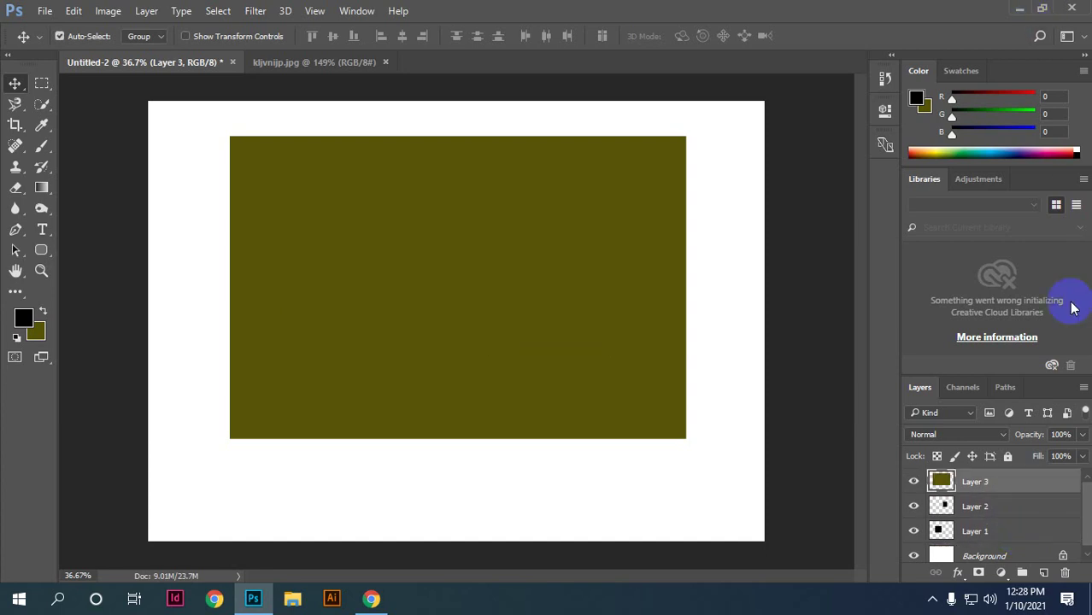
Step: Select Layer 2 and test moving it down, to the top and to the bottom
click(998, 506)
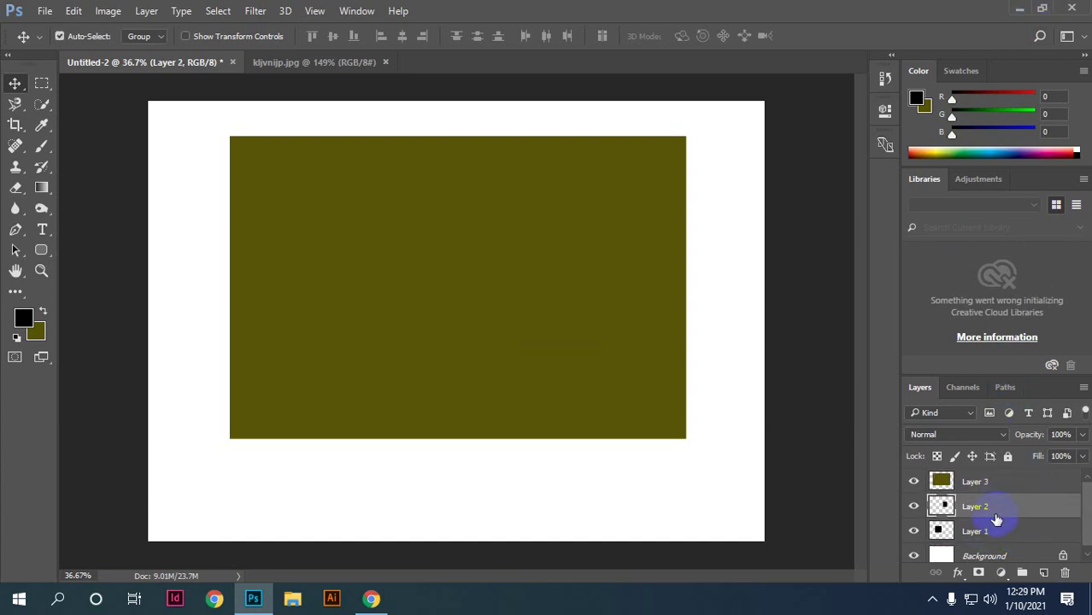
drag(999, 506, 991, 500)
key(ctrl+bracketleft)
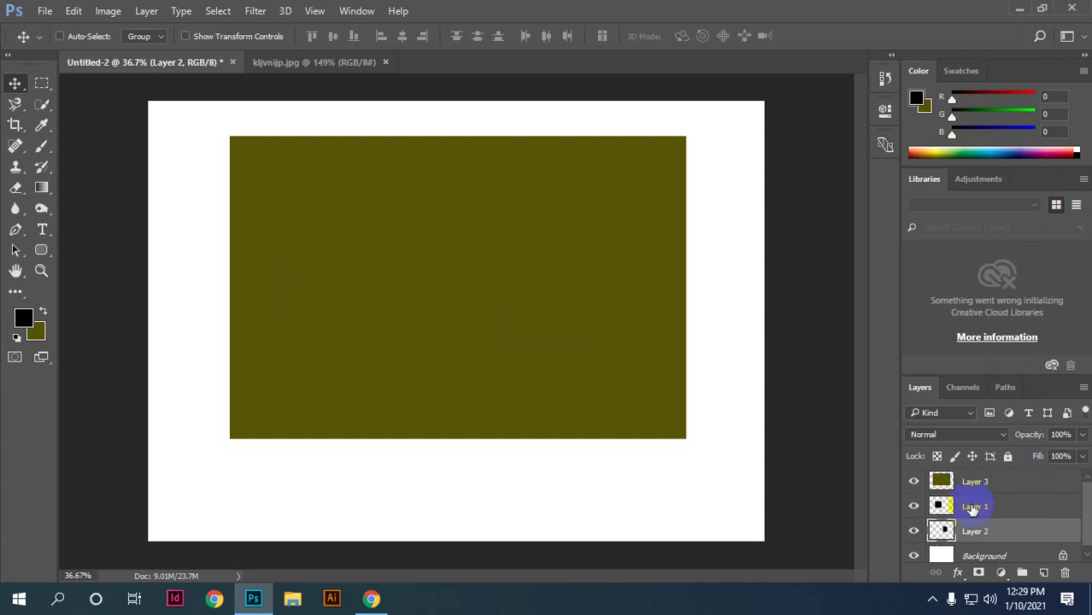
key(ctrl+shift+bracketright)
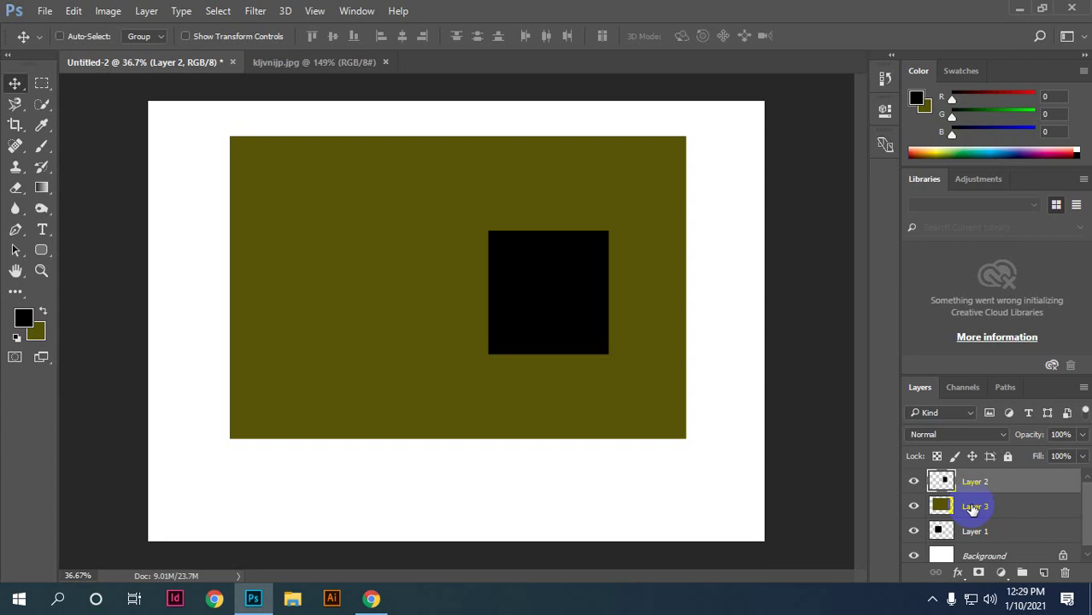
key(ctrl+shift+bracketleft)
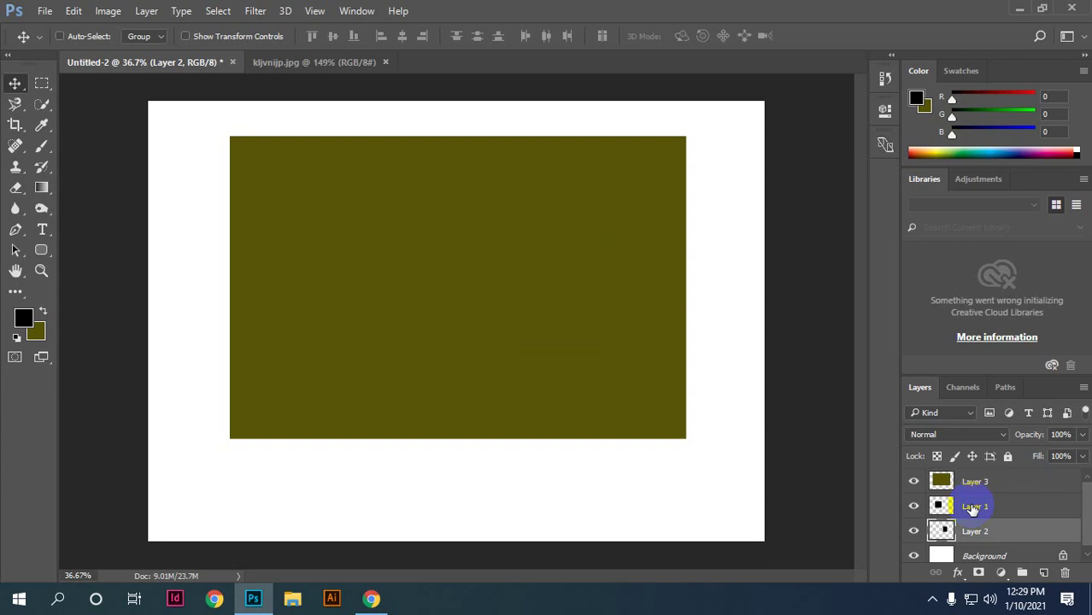
key(ctrl+shift+bracketright)
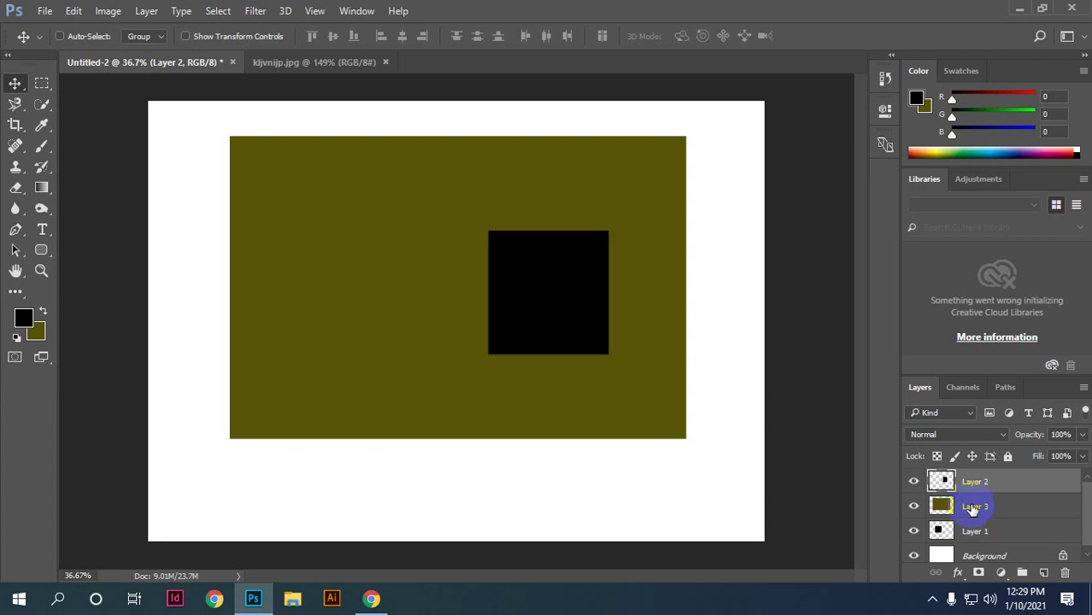
key(ctrl)
key(ctrl)
Step: Send Layer 2 below Layer 1 so it sits just above the Background
key(ctrl+bracketleft)
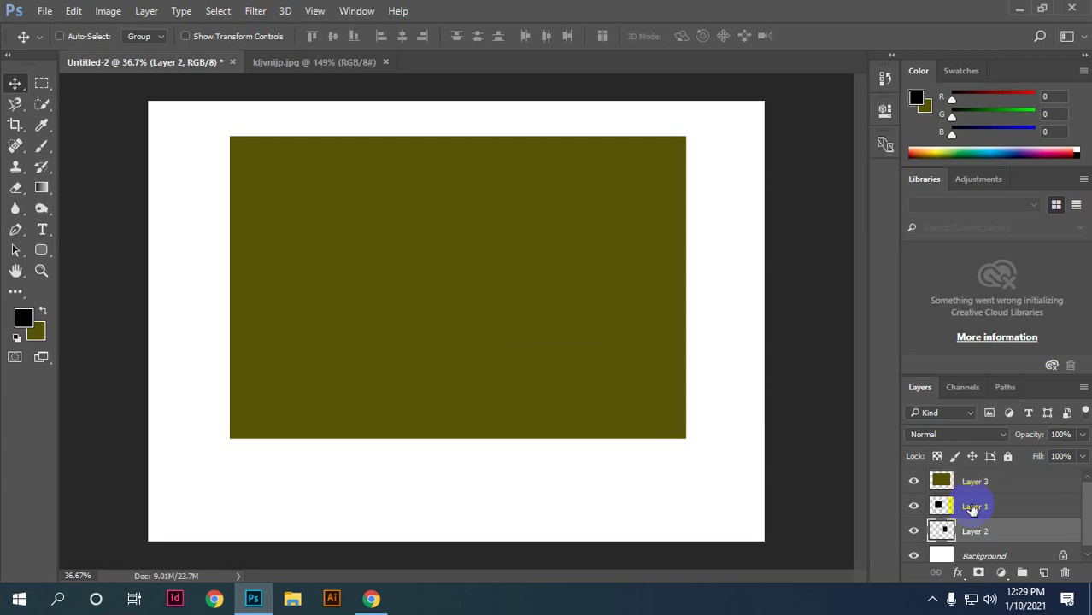
key(ctrl+bracketleft)
key(ctrl+shift+bracketright)
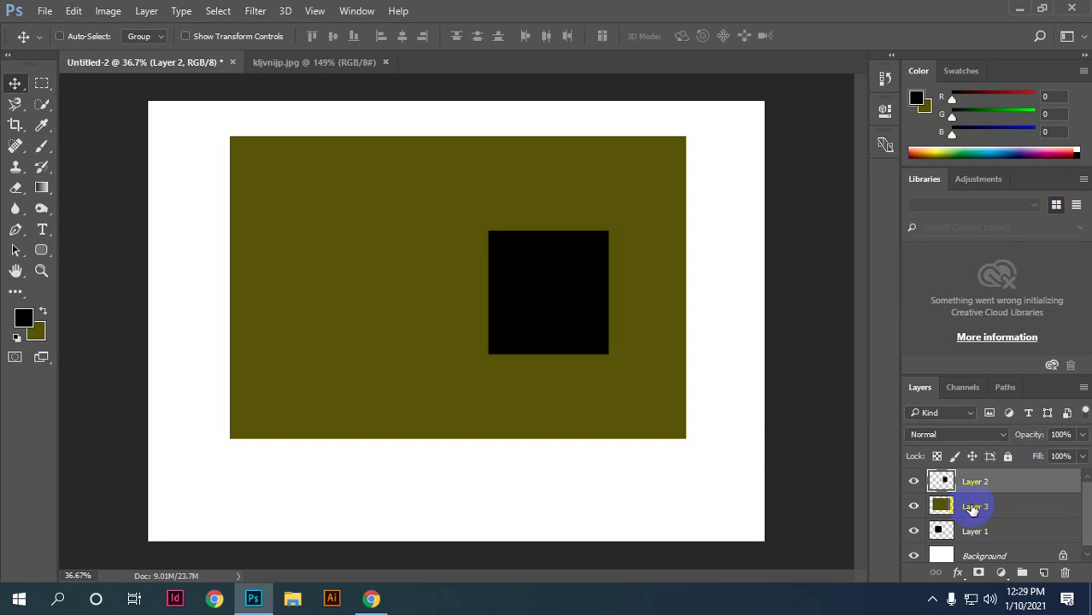
key(ctrl+shift+bracketleft)
key(ctrl+shift+bracketright)
key(ctrl+shift+bracketleft)
key(ctrl+shift+bracketright)
key(ctrl+shift+bracketleft)
key(ctrl+shift+bracketright)
key(ctrl+shift+bracketleft)
key(ctrl+shift+bracketright)
key(ctrl+shift+bracketleft)
key(ctrl+shift+bracketright)
key(ctrl+shift+bracketleft)
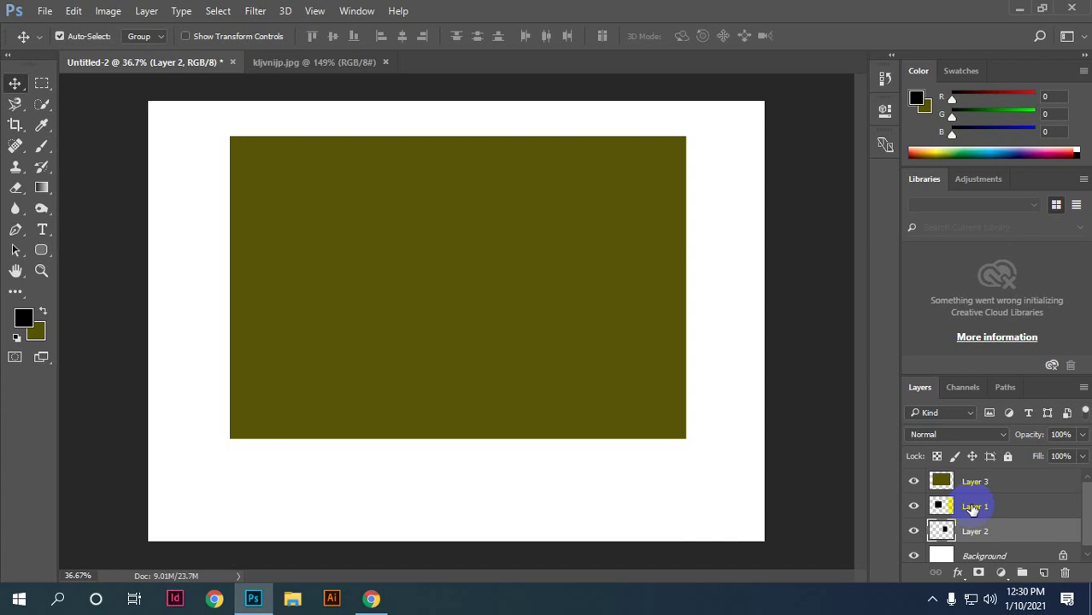
Step: Shuffle Layer 2 with bracket shortcuts, then drag it back beneath the olive Layer 3
scroll(485, 356, down, 1)
scroll(501, 313, up, 1)
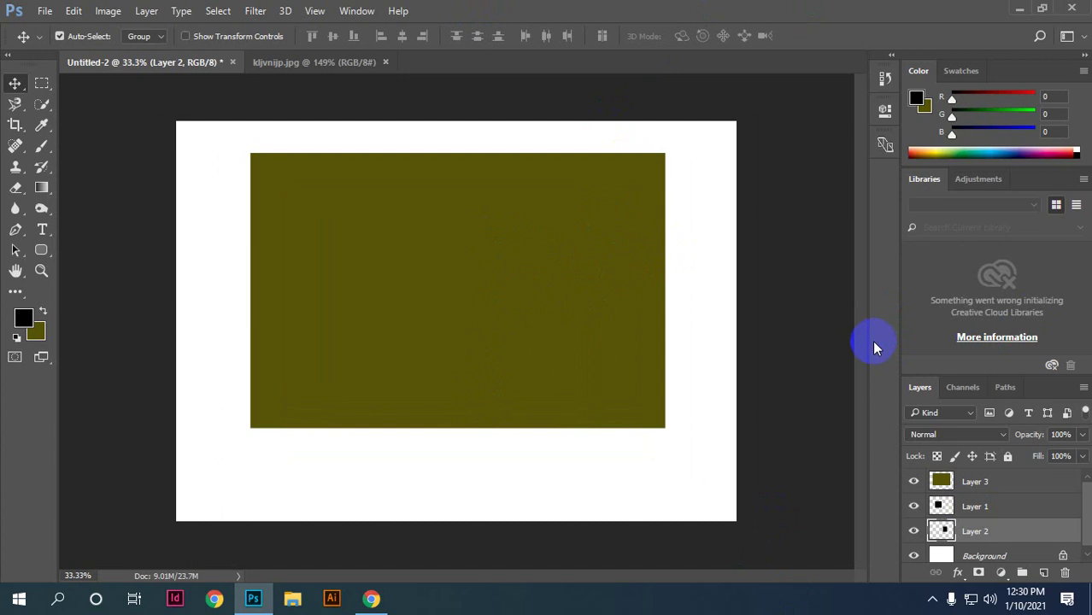
key(ctrl)
key(ctrl+bracketright)
key(ctrl+bracketleft)
key(ctrl+shift+bracketright)
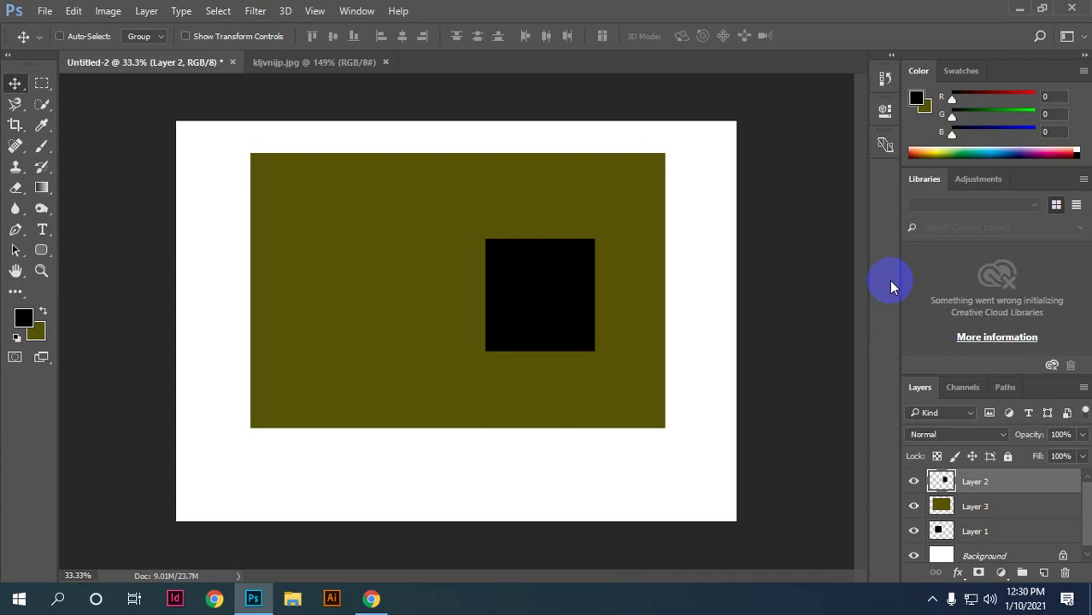
key(ctrl+shift+[)
key(ctrl+shift+])
key(ctrl+shift+[)
key(ctrl+shift+])
key(ctrl+shift+[)
key(ctrl+shift+bracketright)
key(ctrl+shift+bracketleft)
key(ctrl+shift+bracketright)
drag(1021, 484, 1002, 516)
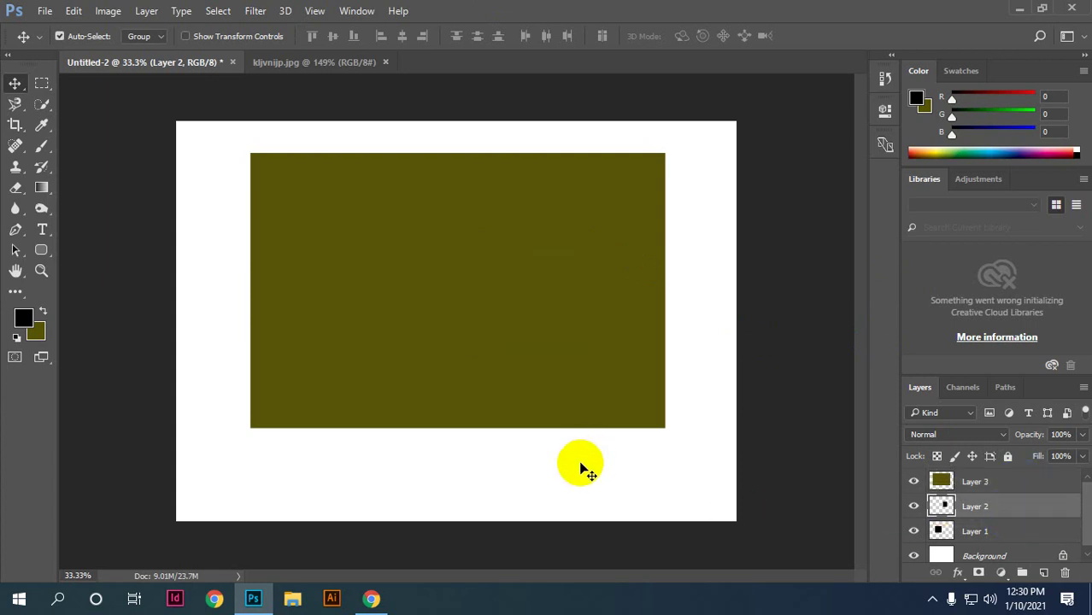
Step: Browse the Edit menu and deselect Layer 2 by clicking the canvas
click(74, 12)
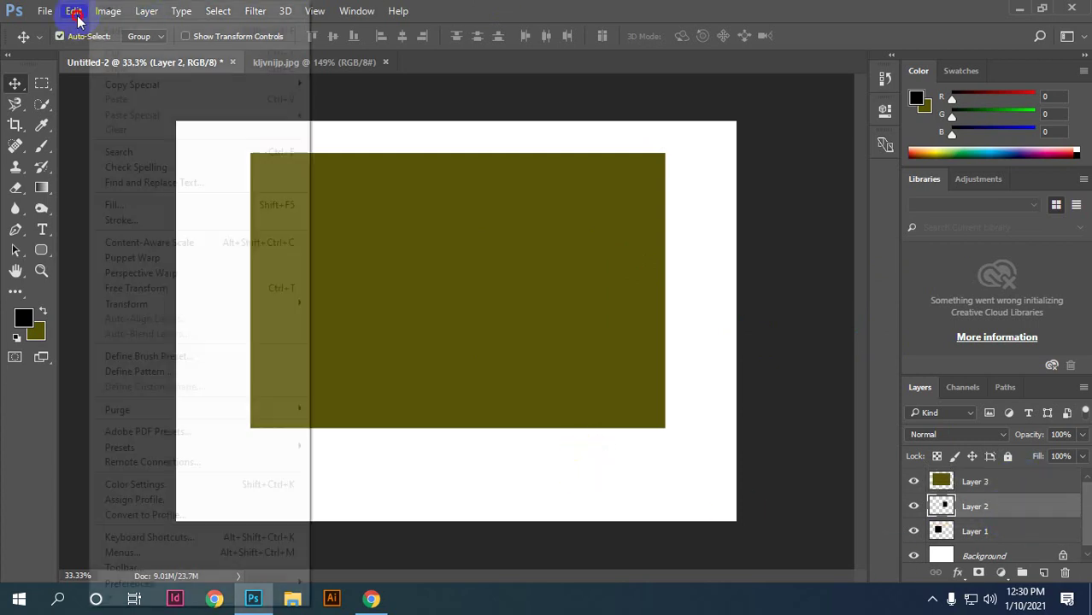
click(75, 14)
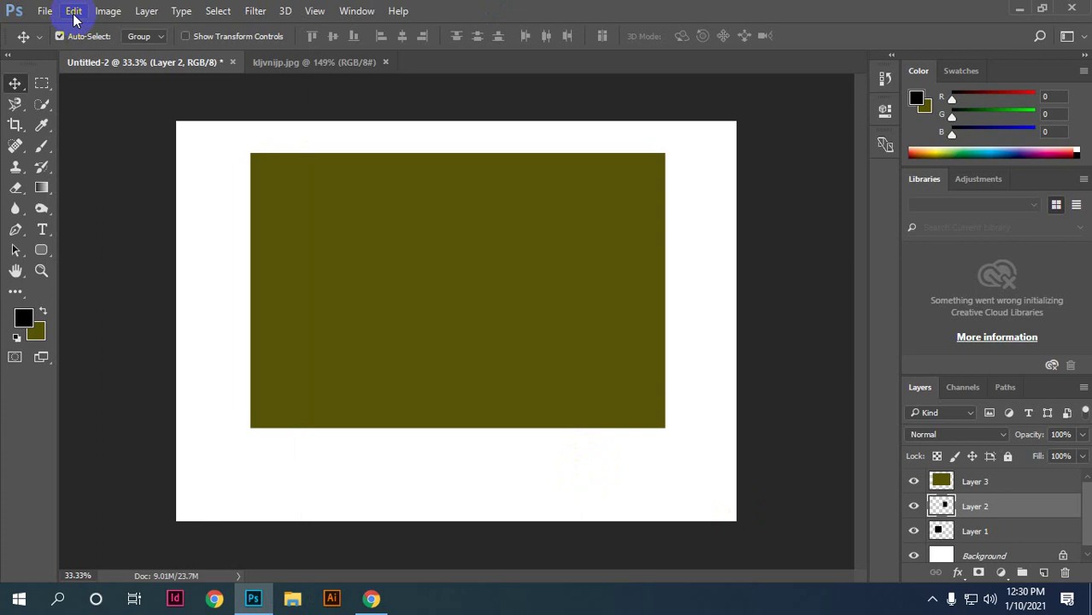
click(769, 321)
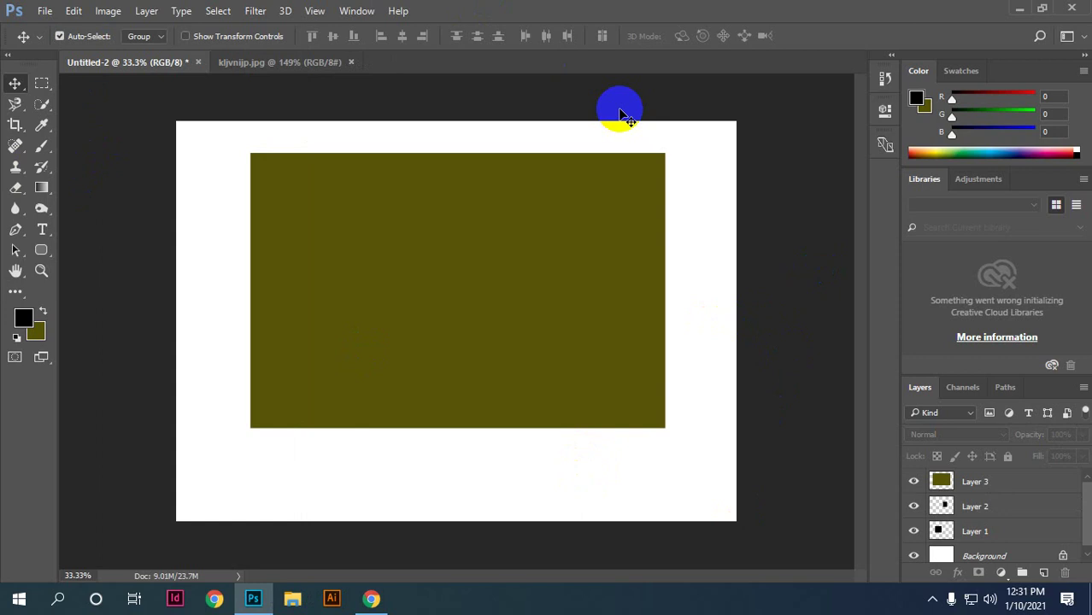
click(75, 12)
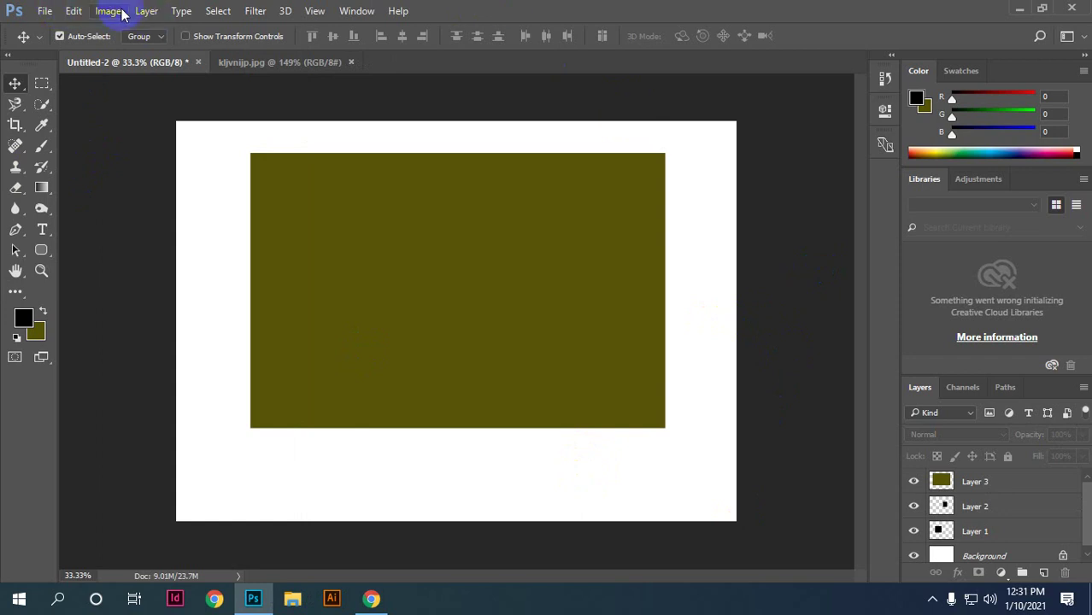
click(73, 12)
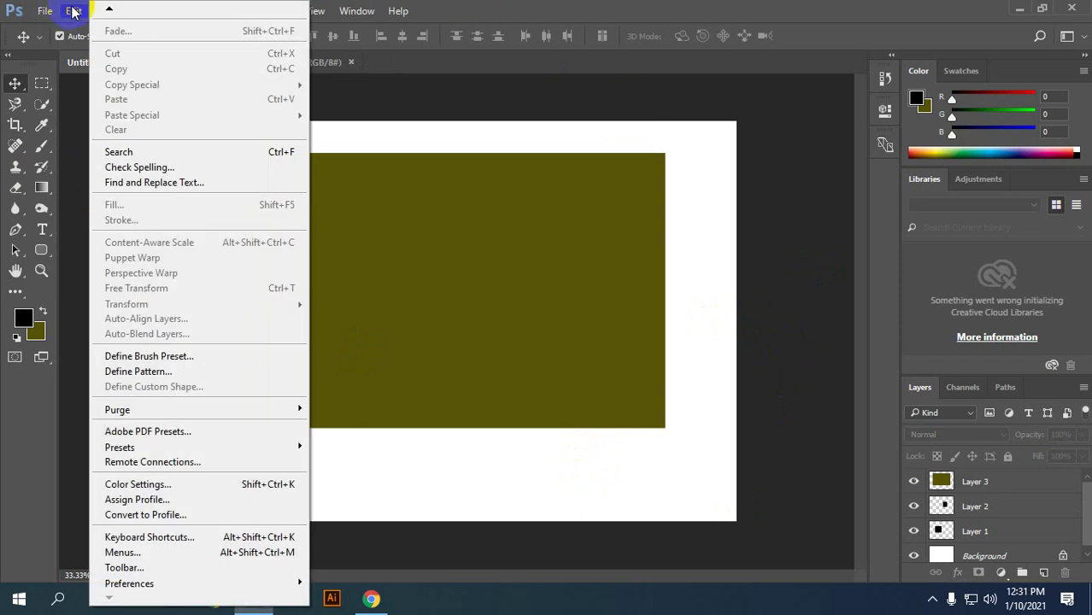
mouse_move(115, 8)
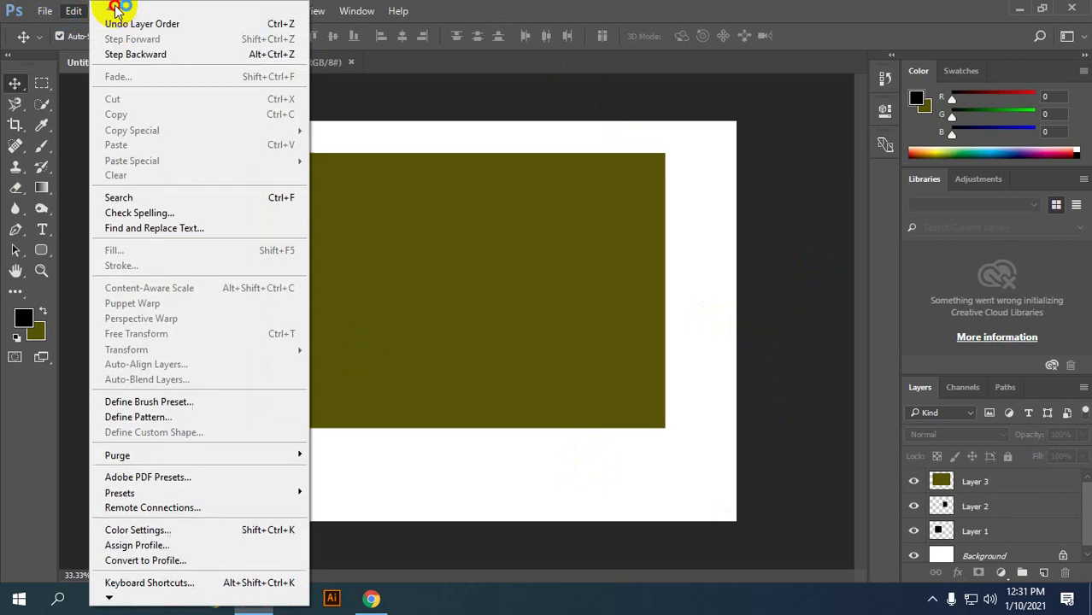
click(412, 212)
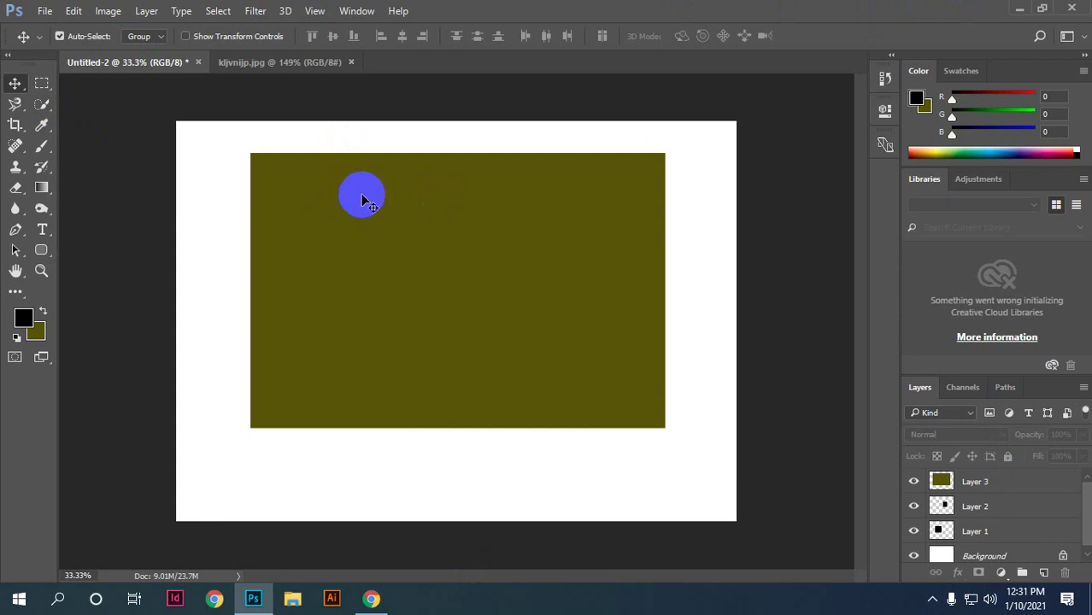
click(359, 138)
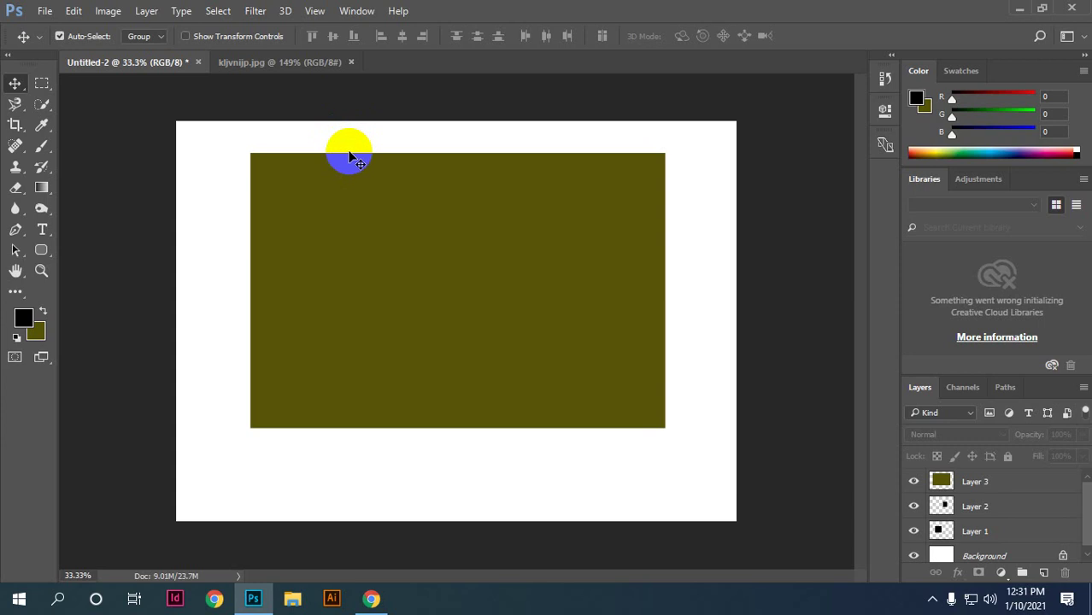
Step: Start Save As and look through the available save formats
click(44, 10)
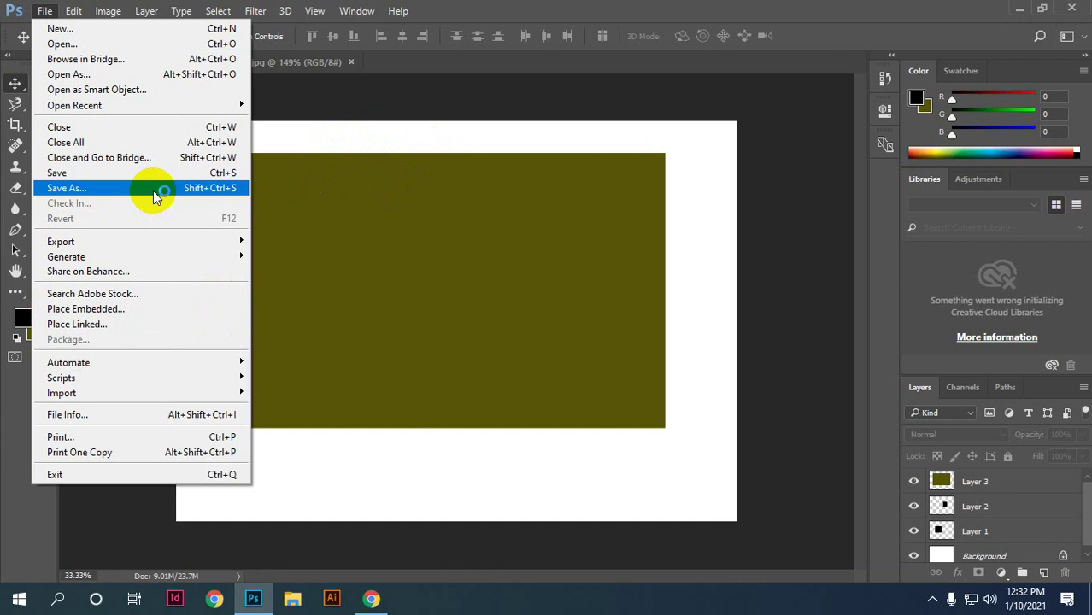
click(153, 190)
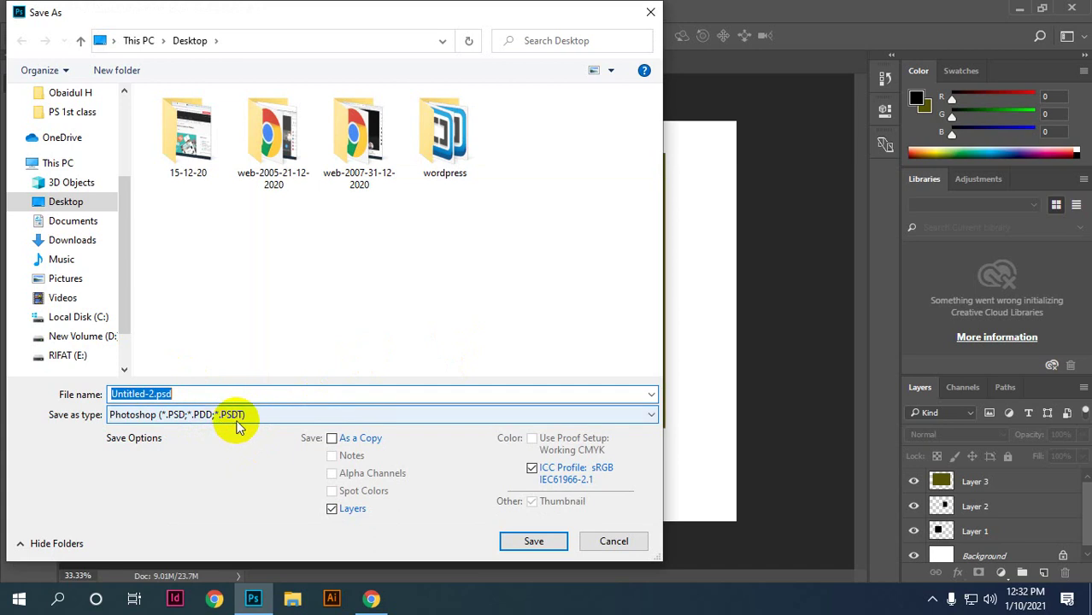
click(237, 418)
click(294, 141)
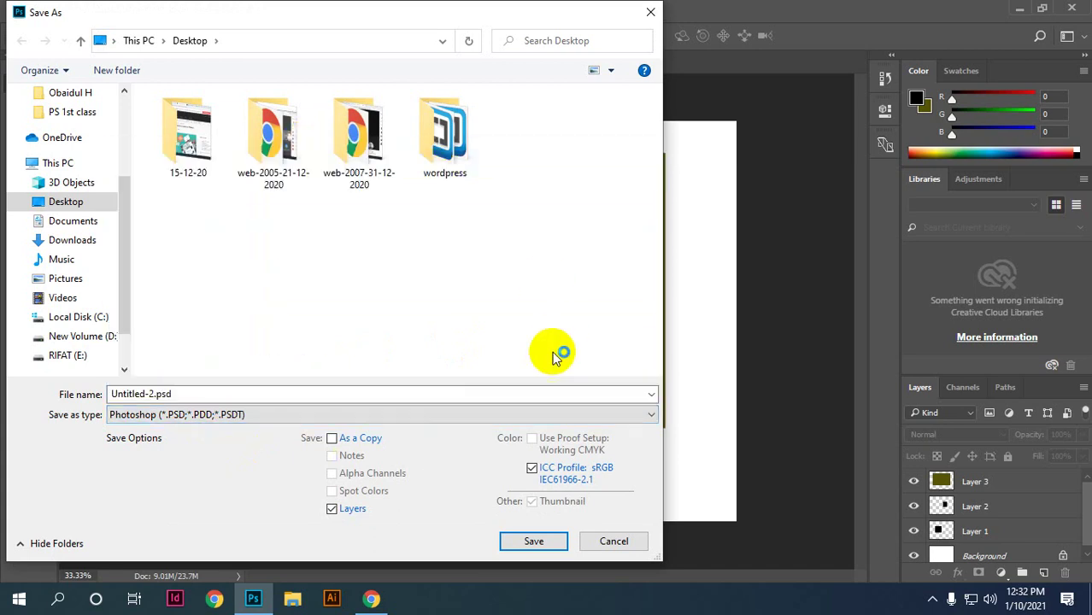
Step: Save the document to the Desktop as 1.psd, accepting the Photoshop format options
click(226, 393)
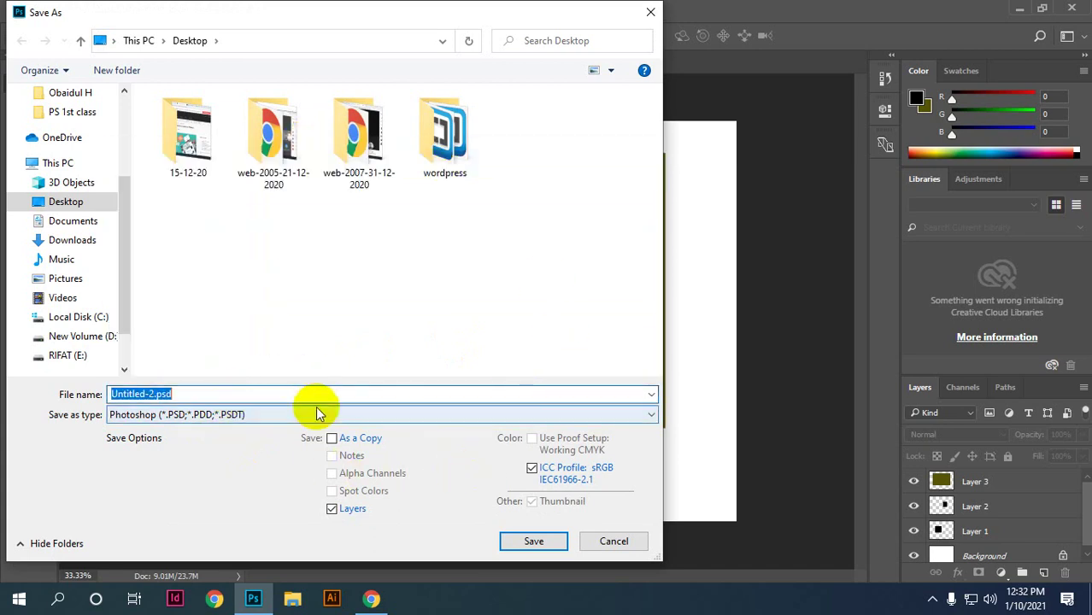
key(BackSpace)
text(ghfbn)
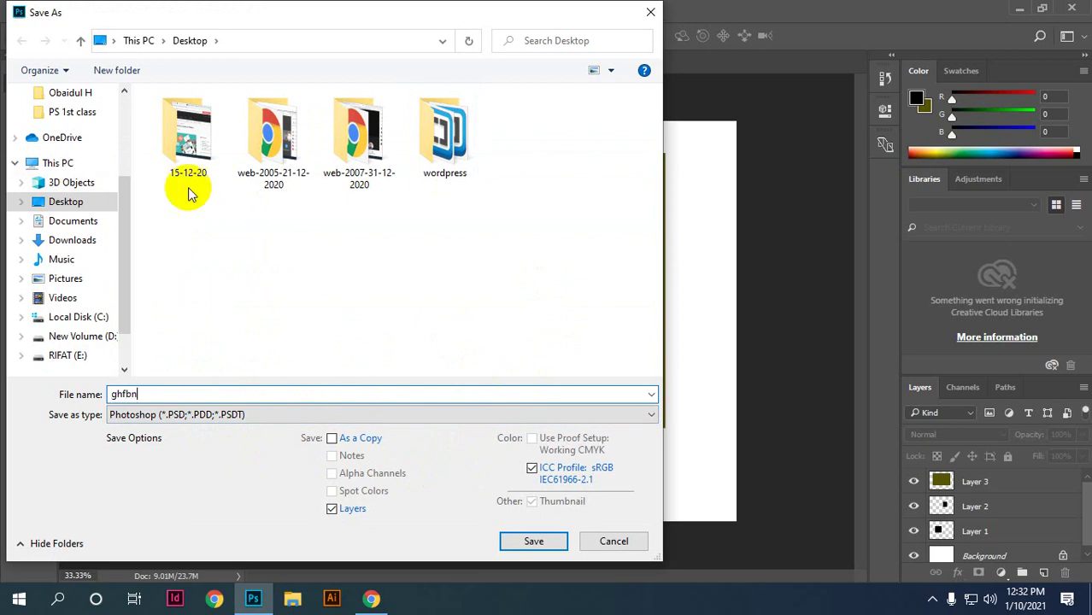
key(BackSpace)
key(BackSpace)
key(BackSpace)
key(BackSpace)
text(1)
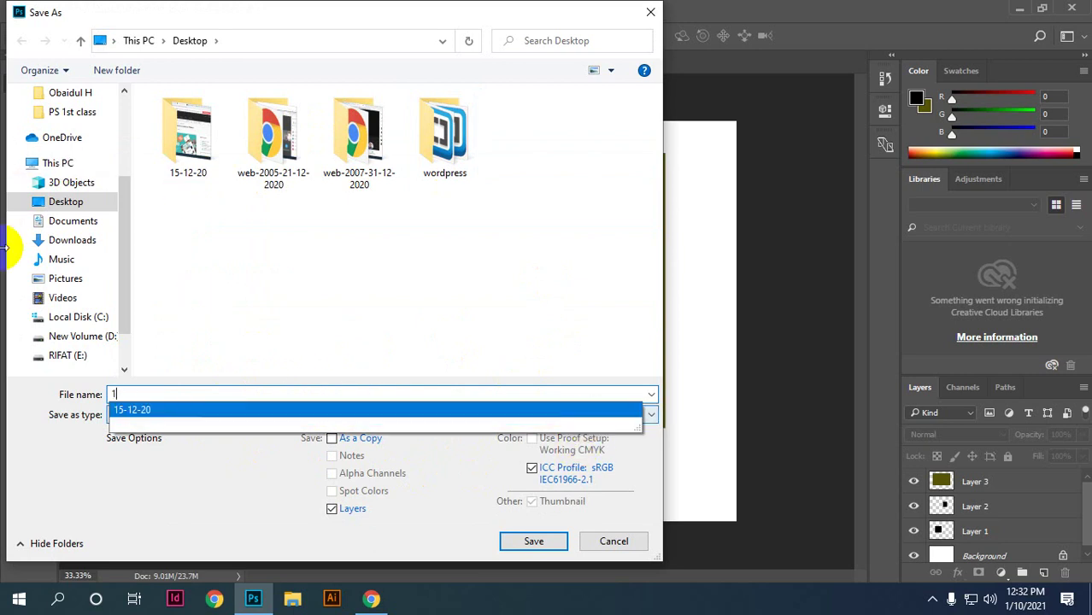
scroll(73, 171, up, 1)
scroll(62, 128, up, 2)
click(62, 128)
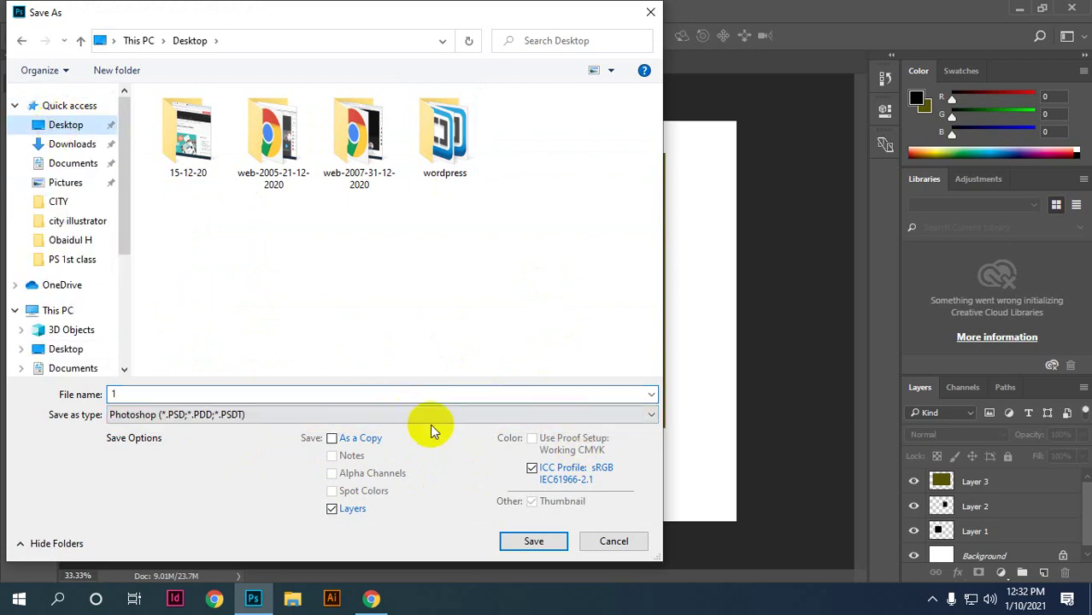
click(534, 541)
click(728, 177)
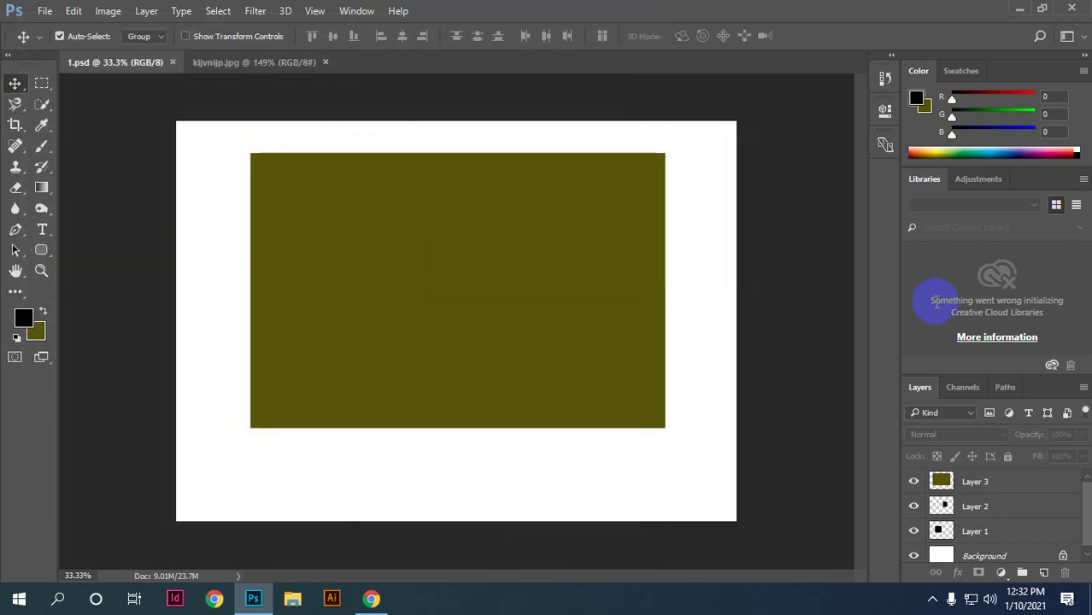
Step: Save a maximum-quality JPEG copy of the artwork named 1.jpg
click(1021, 11)
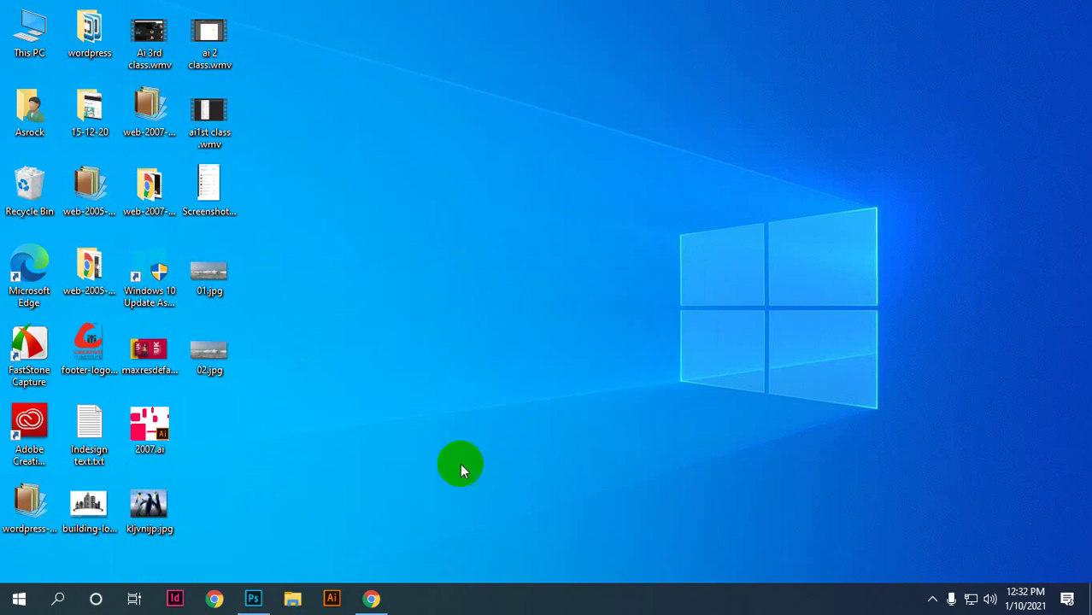
click(253, 598)
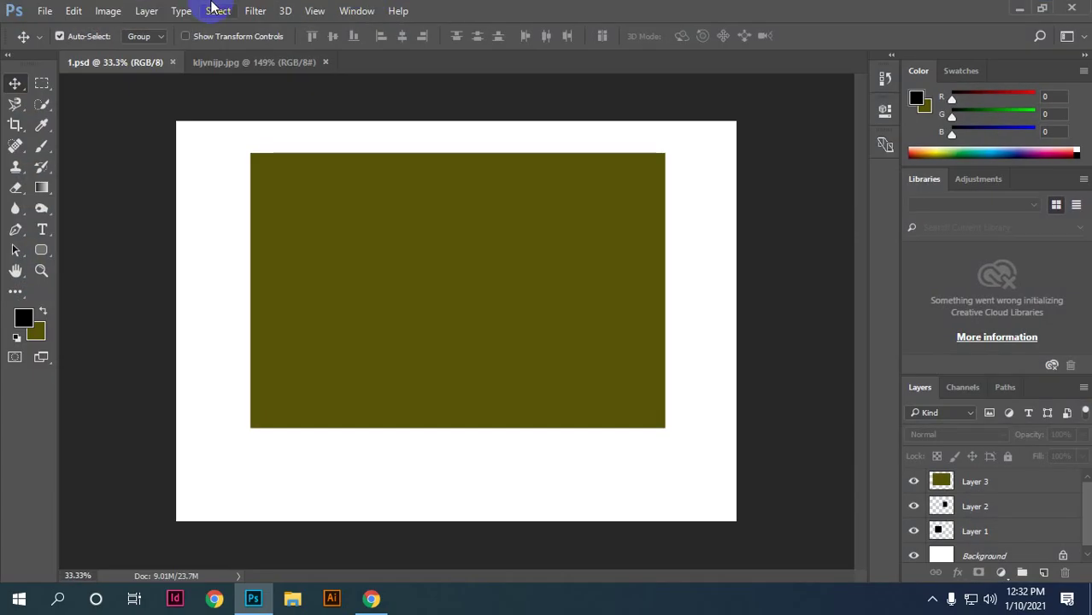
click(45, 10)
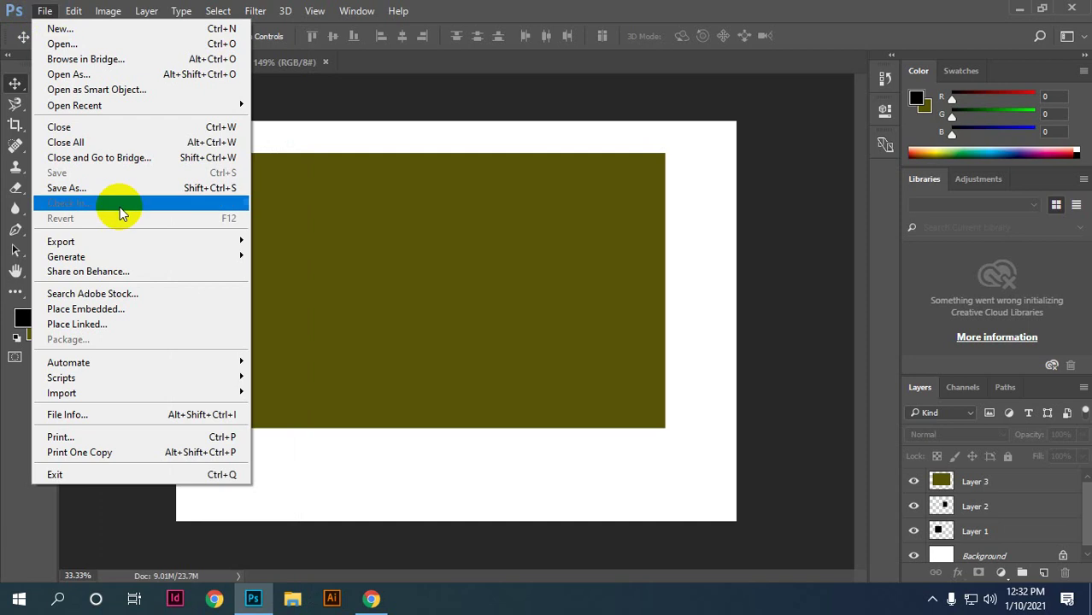
click(105, 186)
click(325, 415)
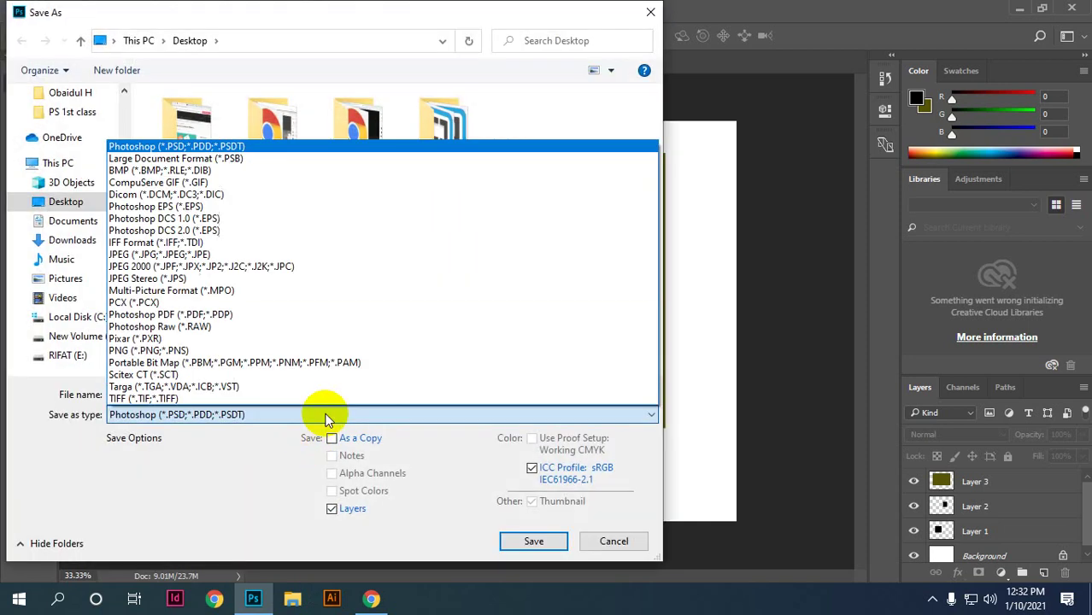
click(190, 255)
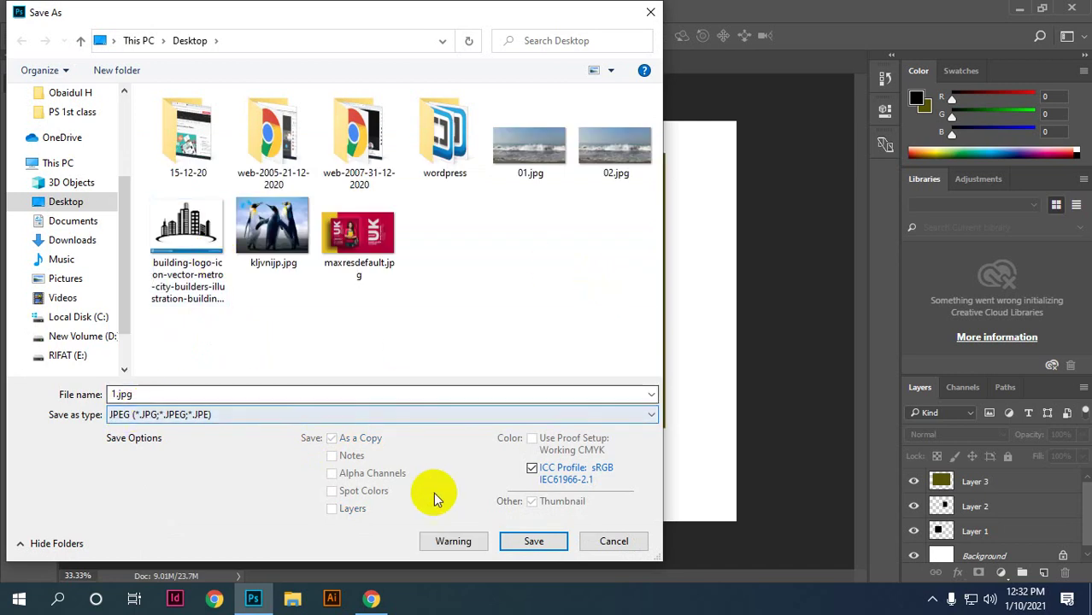
click(534, 542)
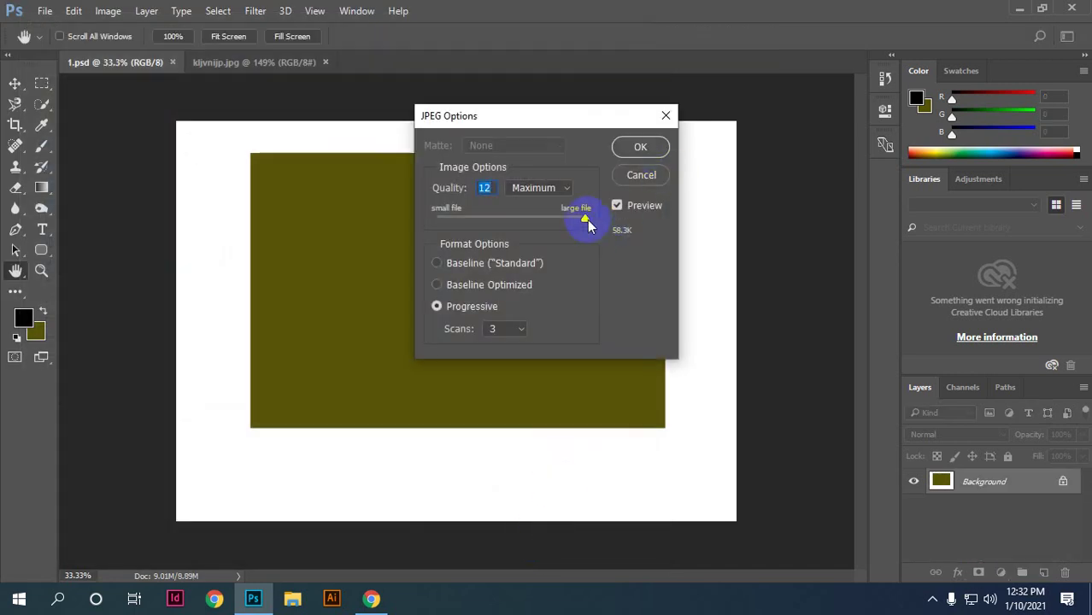
click(636, 150)
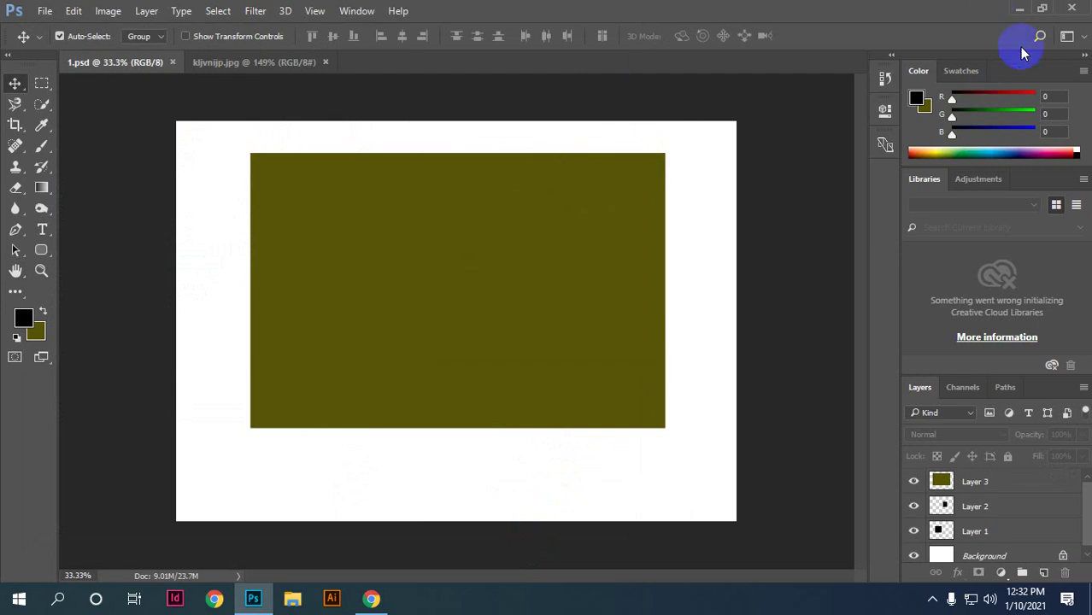
Step: Delete the new 1.jpg from the desktop and return to Photoshop
click(1018, 8)
click(209, 436)
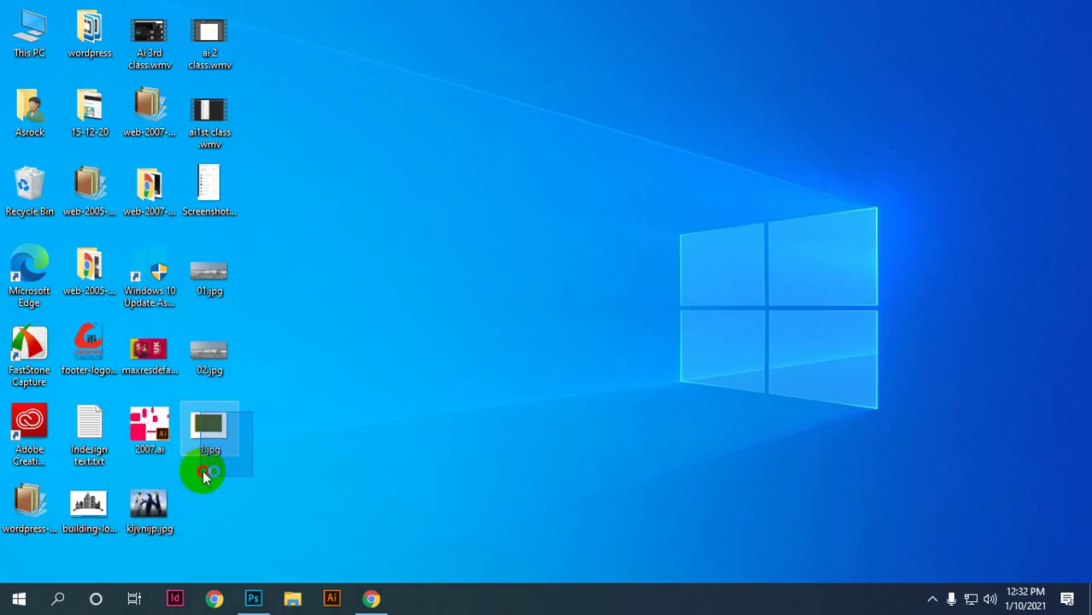
key(Delete)
click(253, 598)
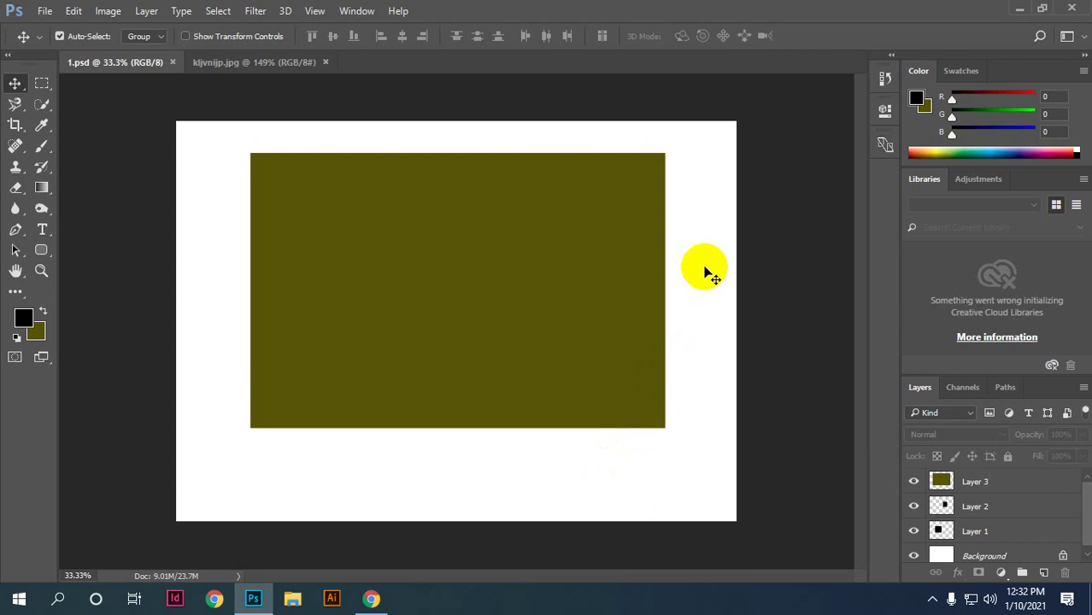
click(39, 14)
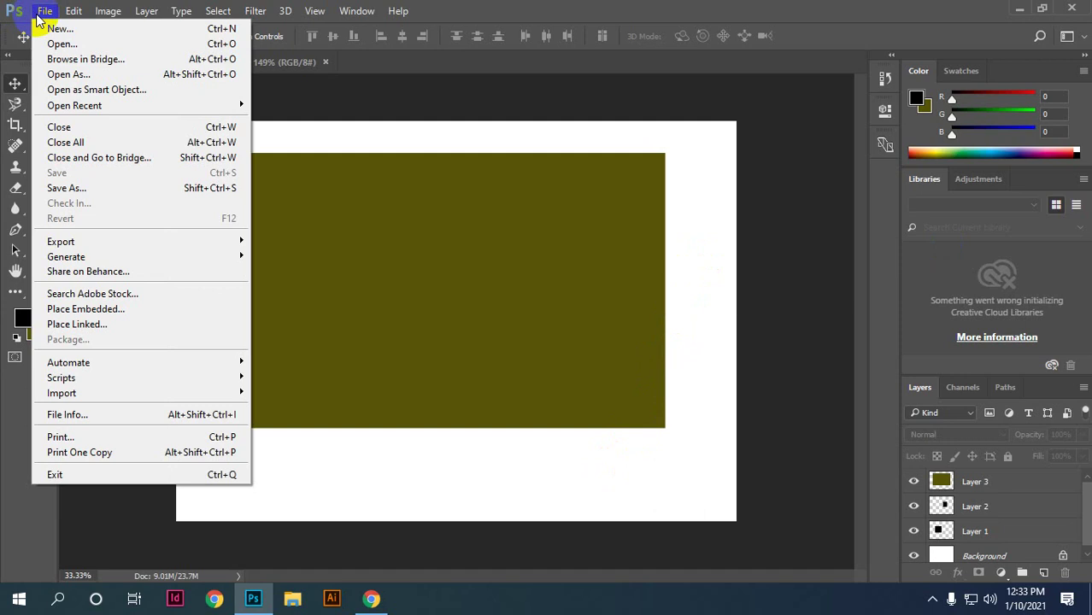
click(45, 13)
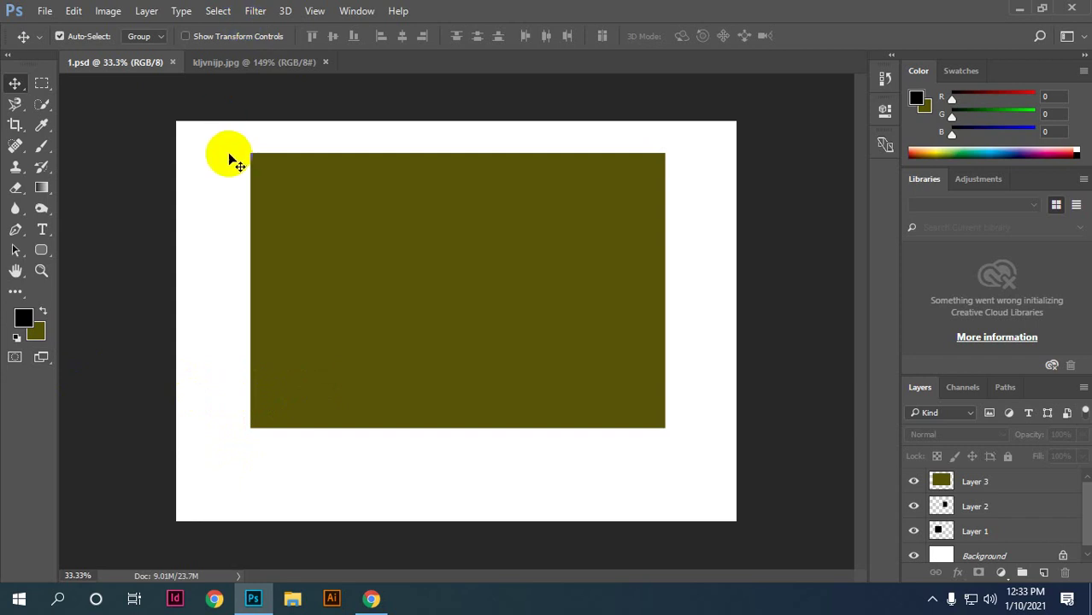
click(45, 10)
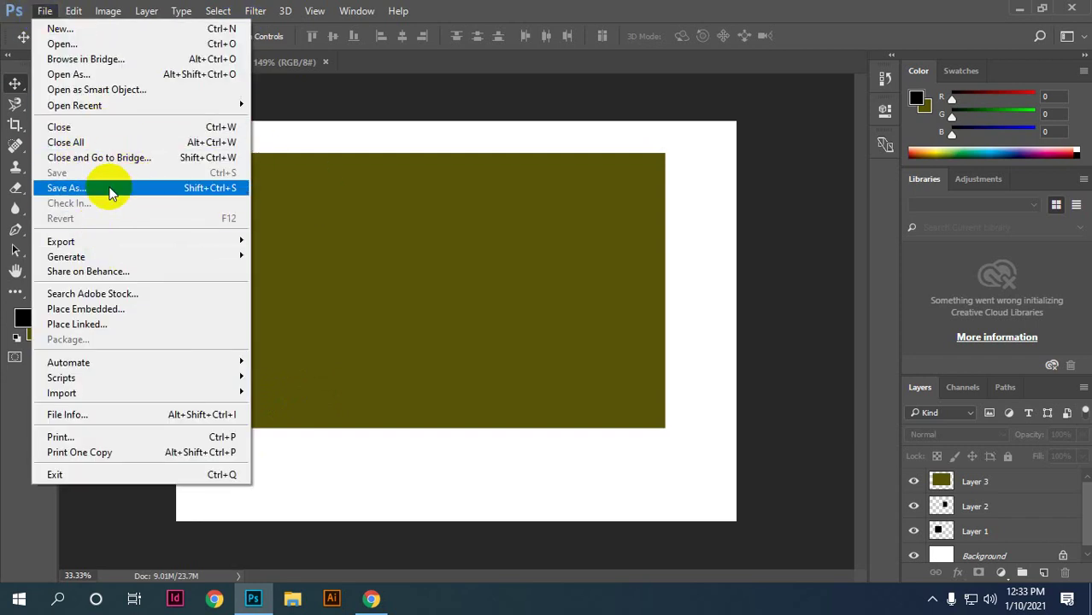
click(109, 187)
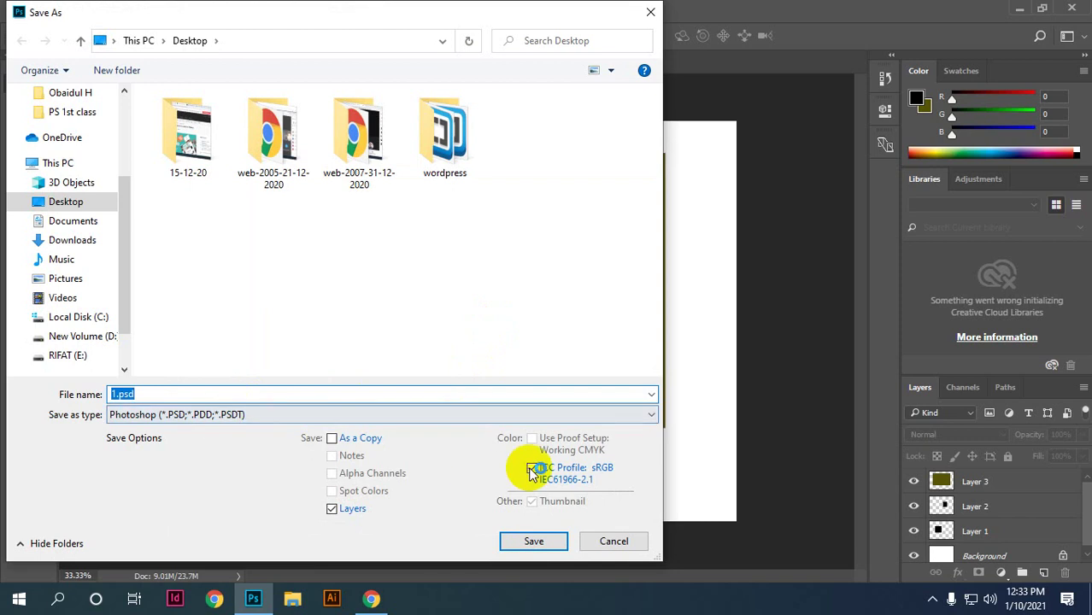
click(617, 544)
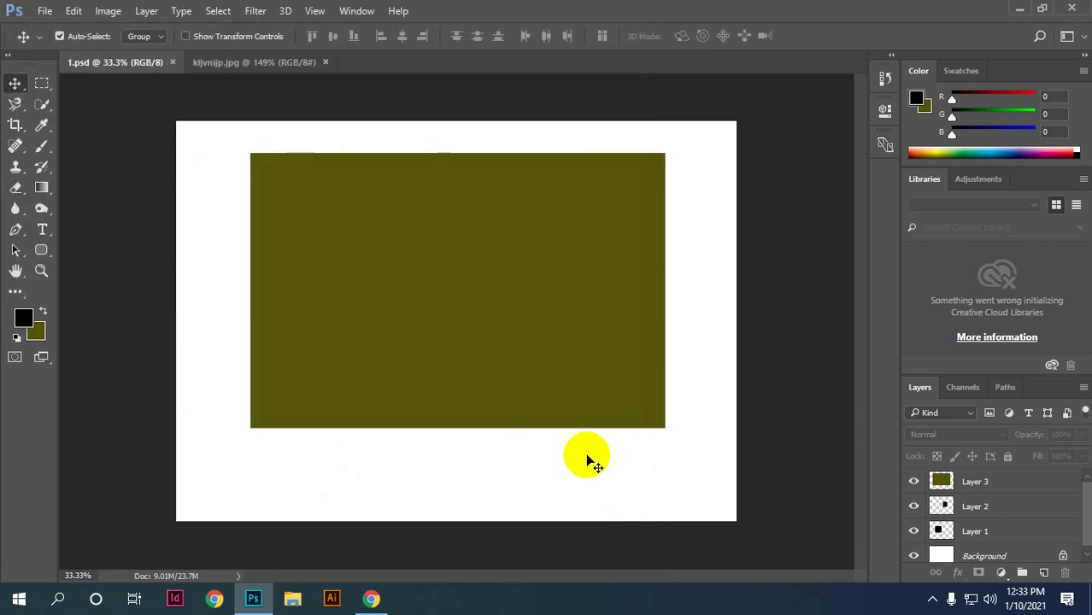
click(530, 403)
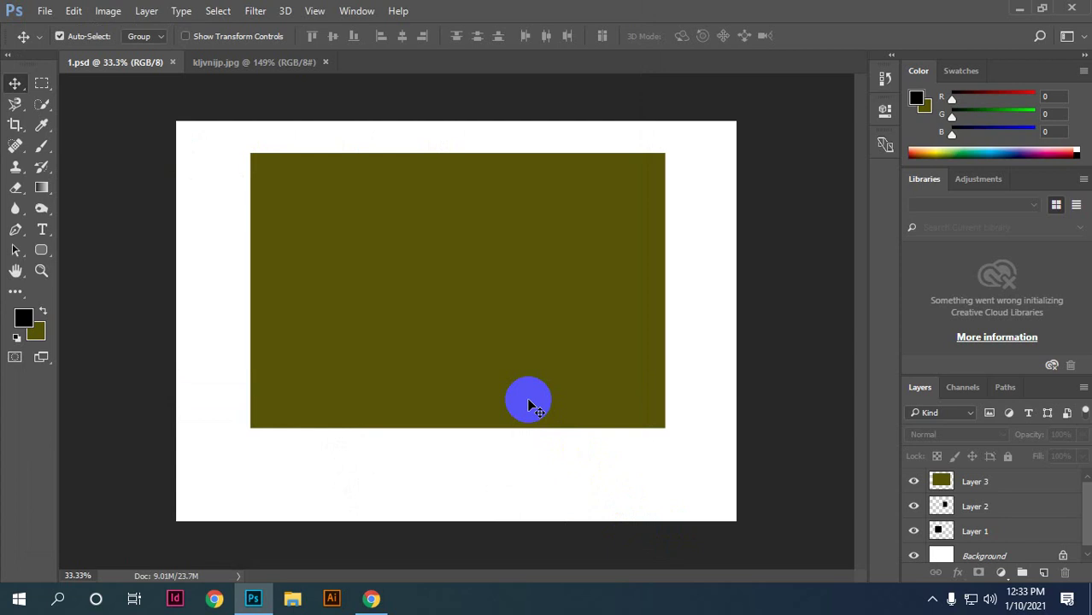
key(ctrl+minus)
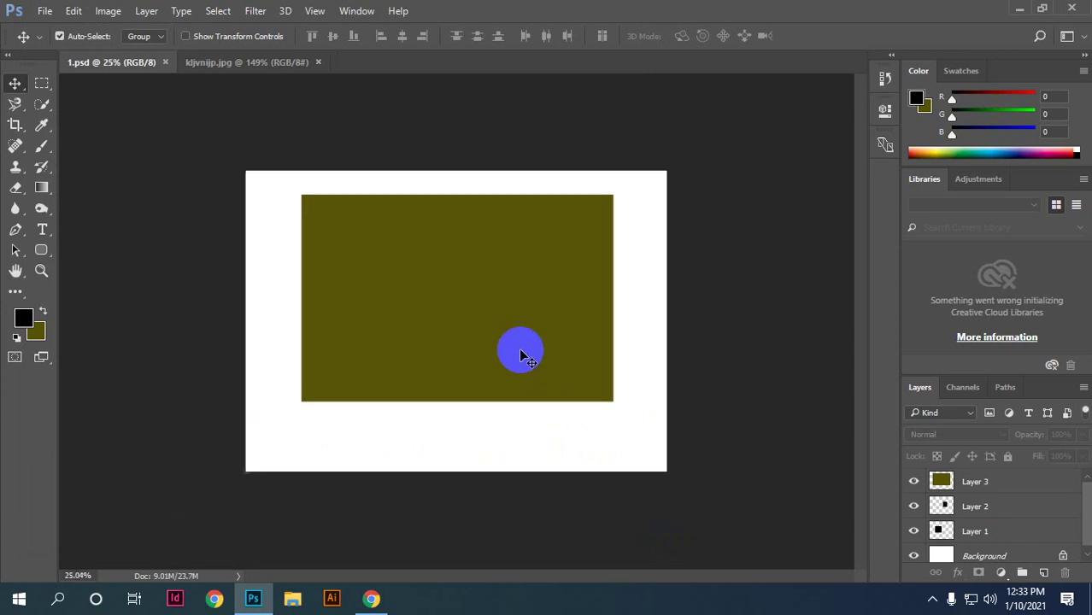
key(ctrl+plus)
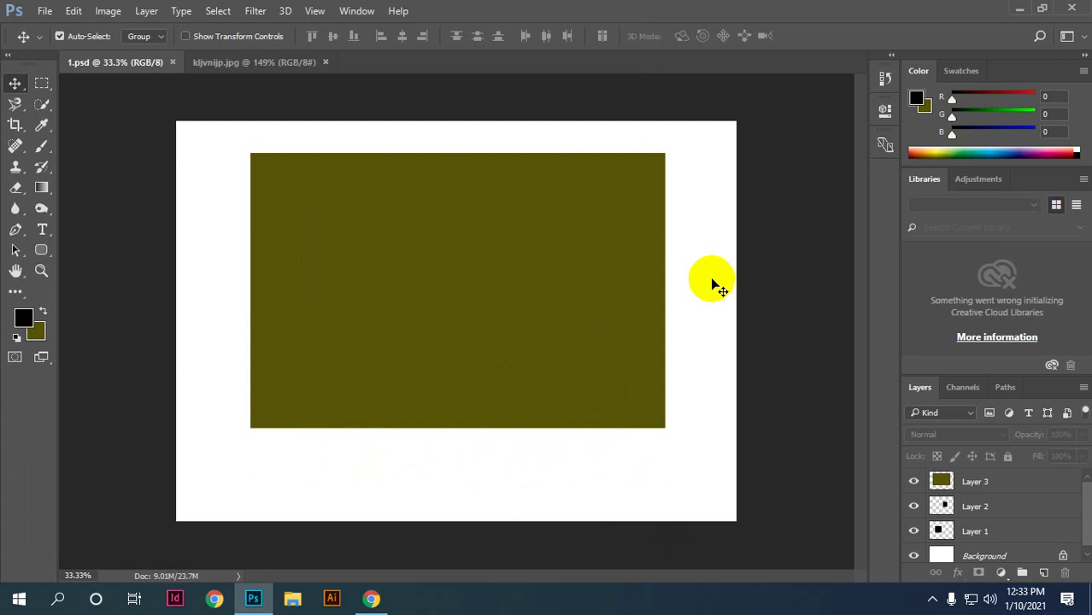
click(760, 254)
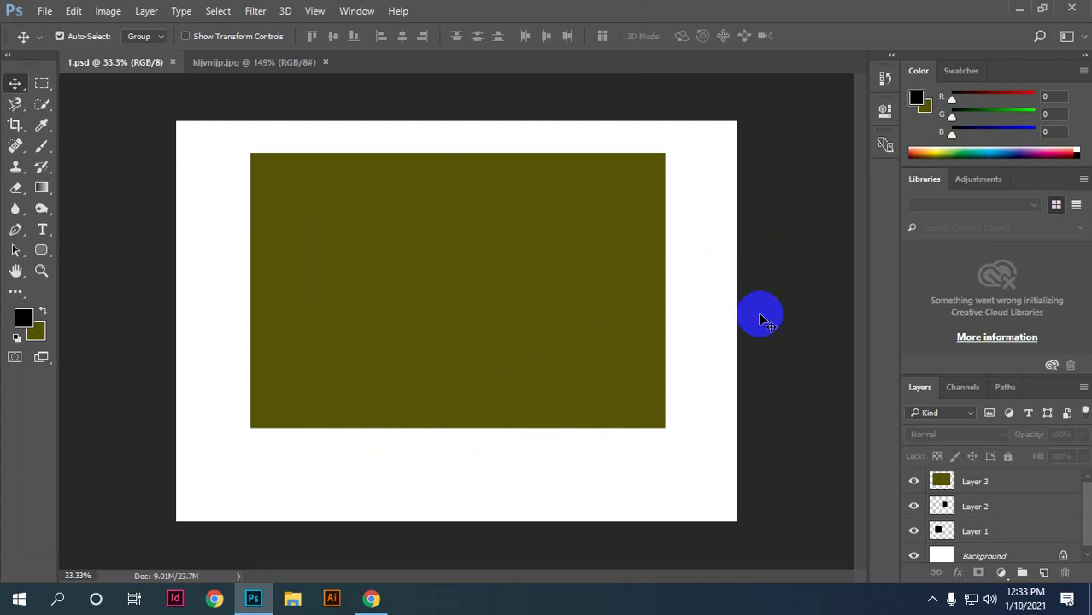
click(666, 296)
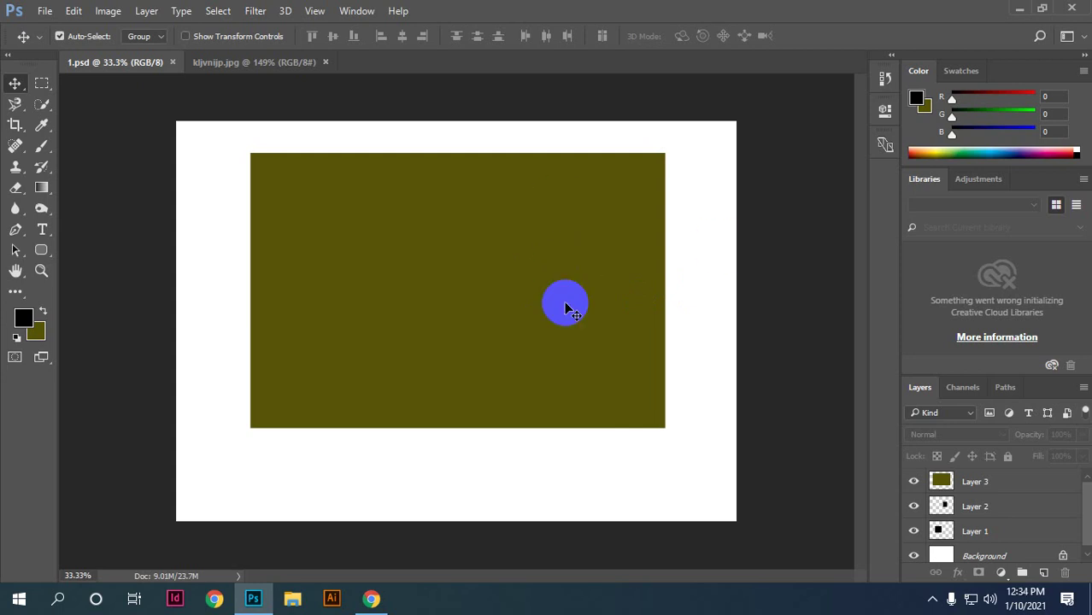
Step: Delete the olive Layer 3 and both black square layers, leaving only the white Background
click(537, 313)
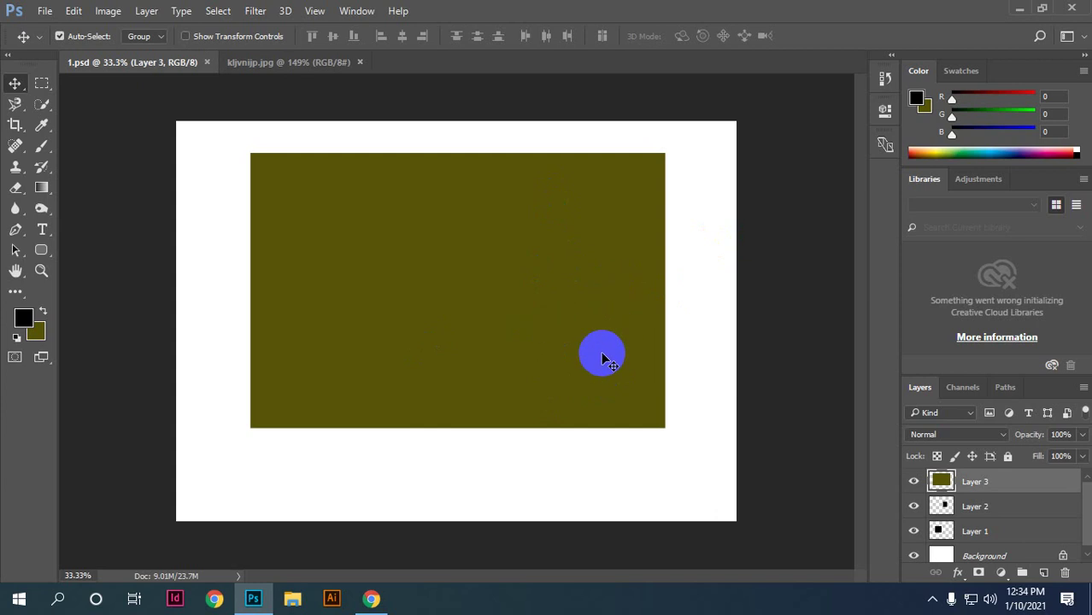
drag(540, 325, 506, 325)
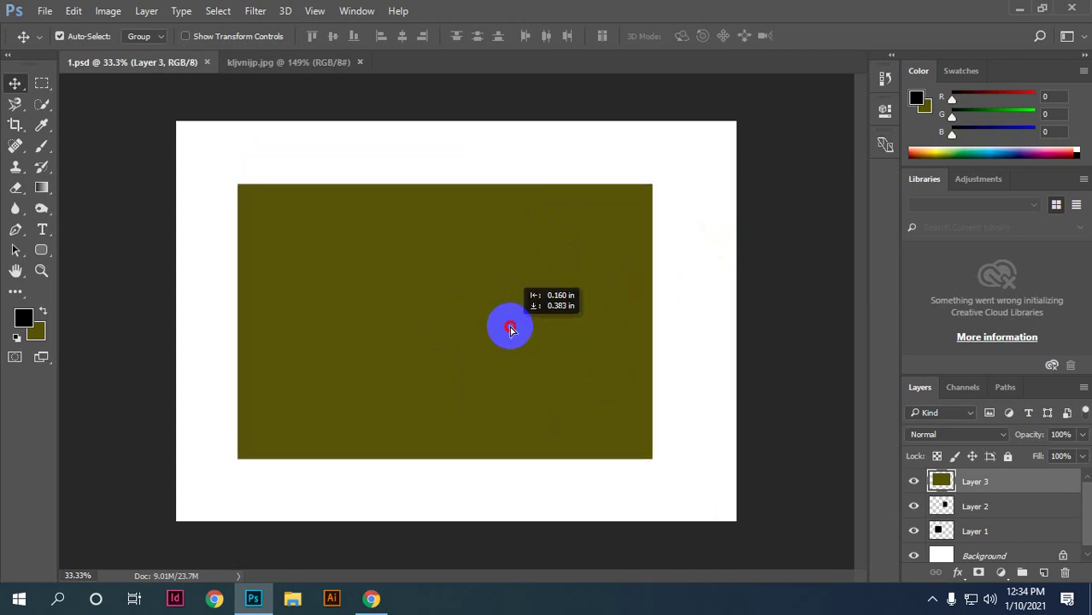
key(Delete)
key(Delete)
click(539, 308)
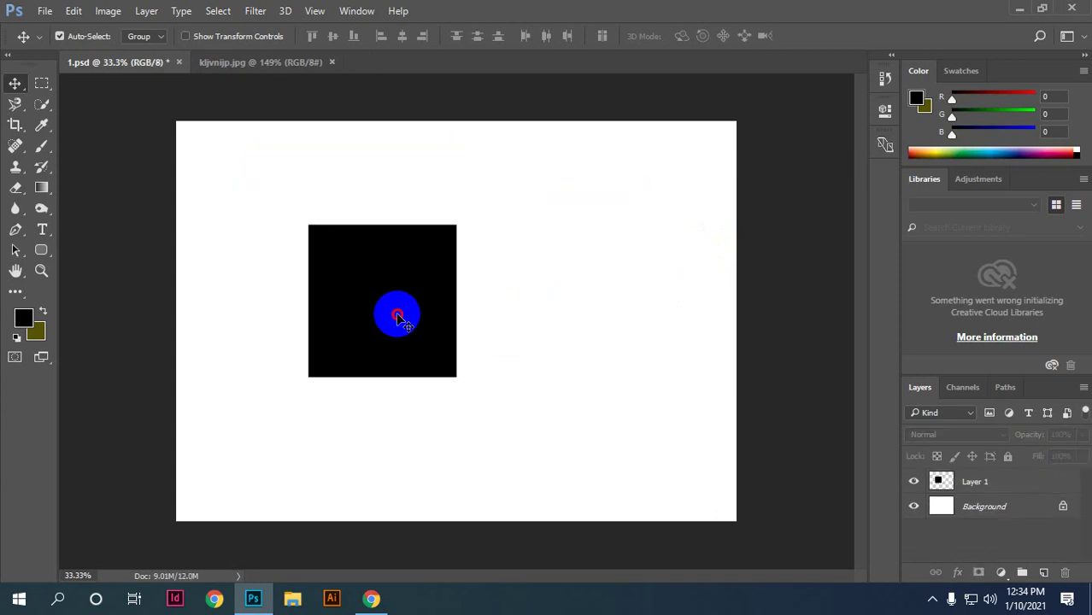
click(397, 312)
key(Delete)
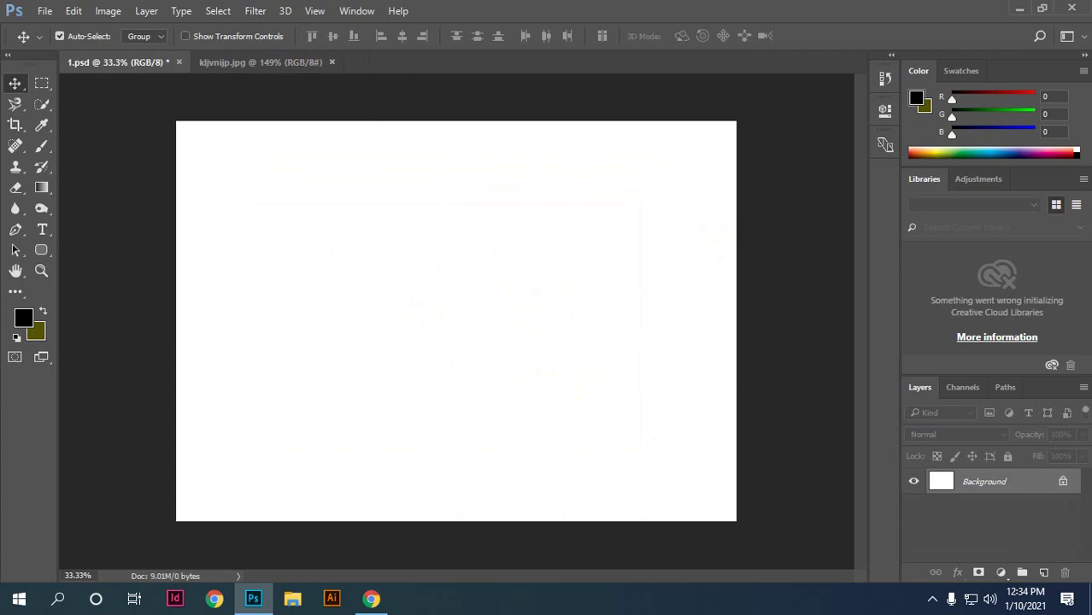
click(41, 126)
Step: Select the Brush Tool and paint black strokes across the upper and right canvas
click(41, 146)
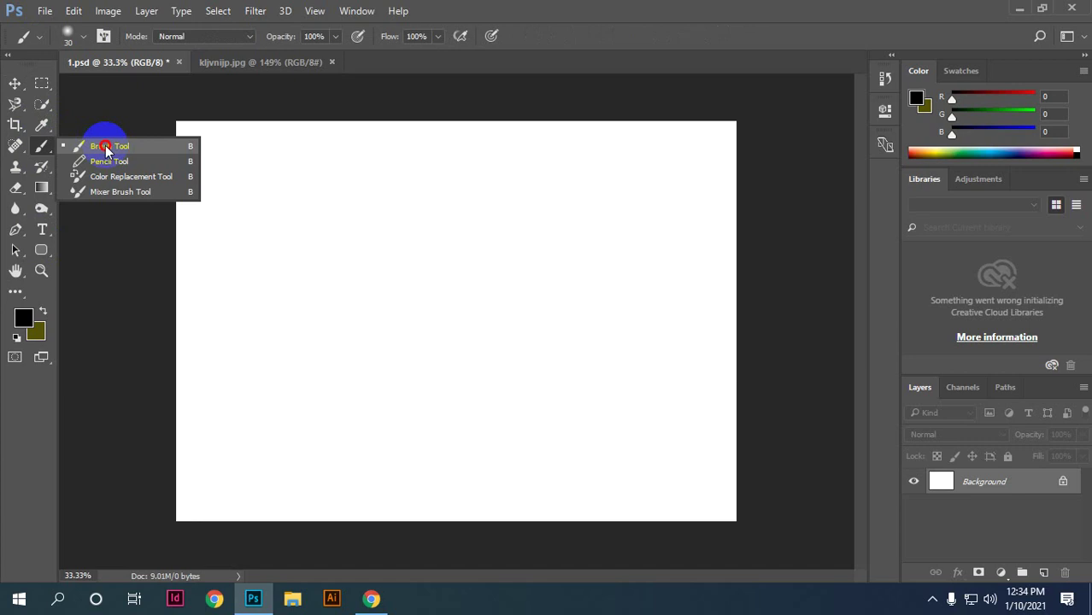
click(101, 145)
drag(296, 278, 286, 292)
drag(336, 251, 512, 185)
drag(395, 319, 598, 238)
drag(488, 374, 633, 357)
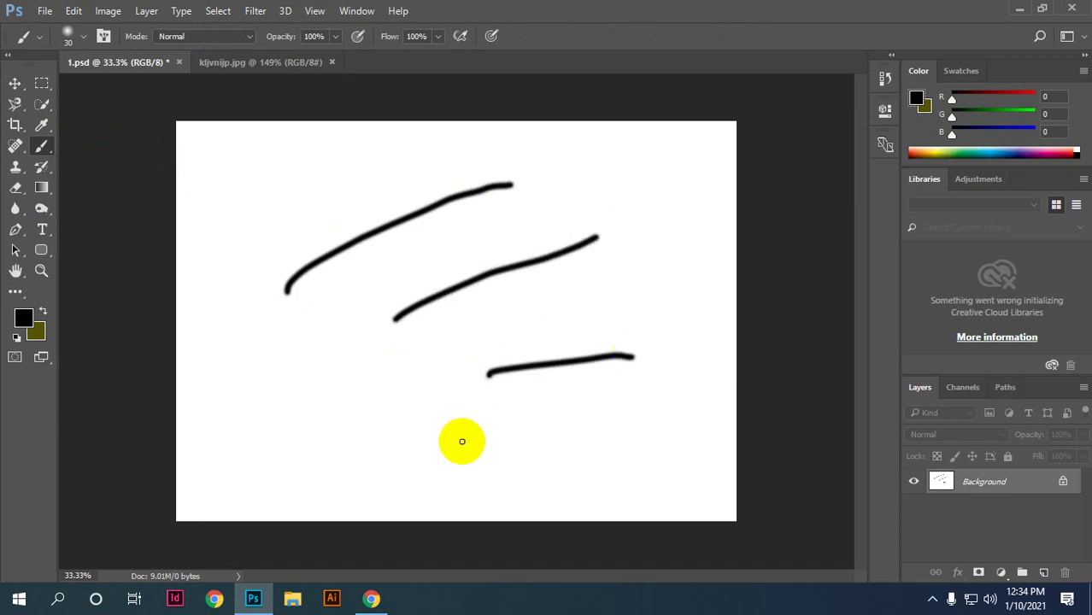
drag(461, 442, 567, 467)
Step: Paint more black strokes across the lower canvas and centre, then return to the Move tool
drag(423, 451, 474, 510)
drag(352, 457, 295, 508)
drag(284, 430, 199, 447)
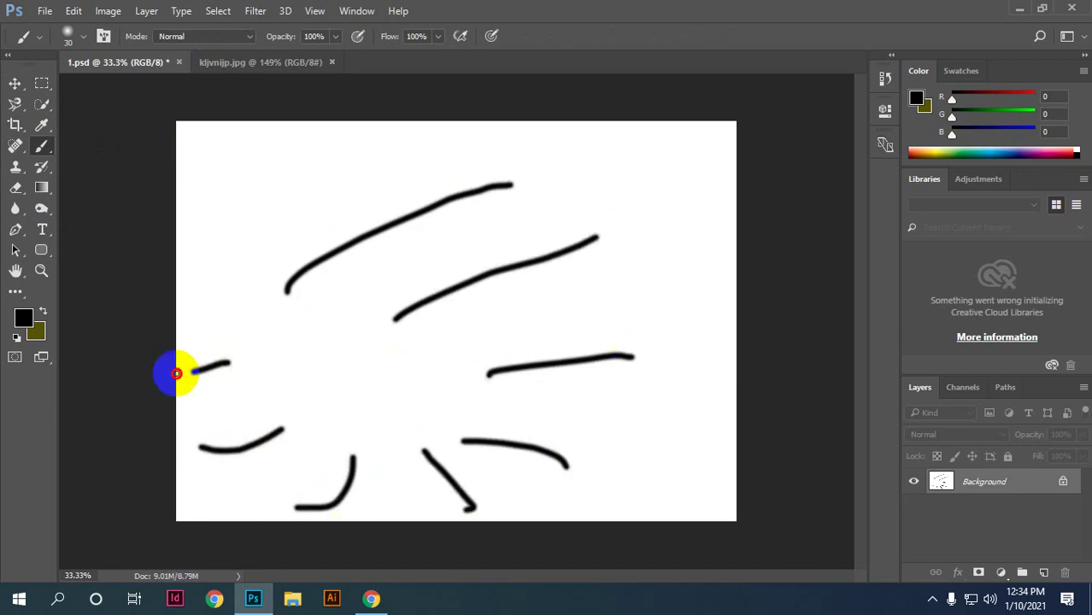
drag(229, 363, 176, 372)
drag(213, 304, 291, 328)
drag(342, 376, 479, 421)
click(14, 82)
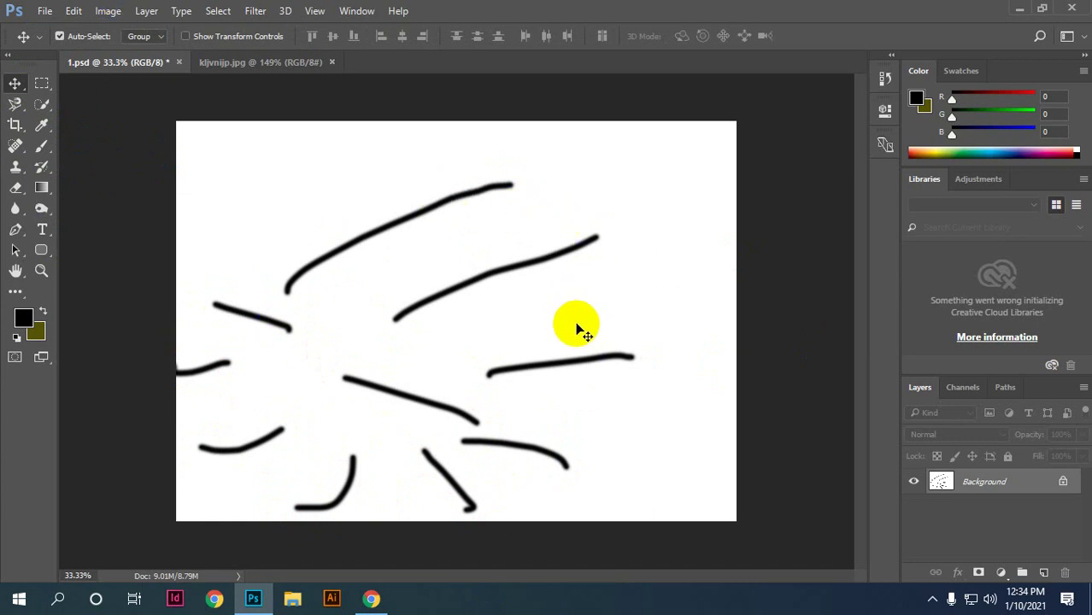
click(75, 11)
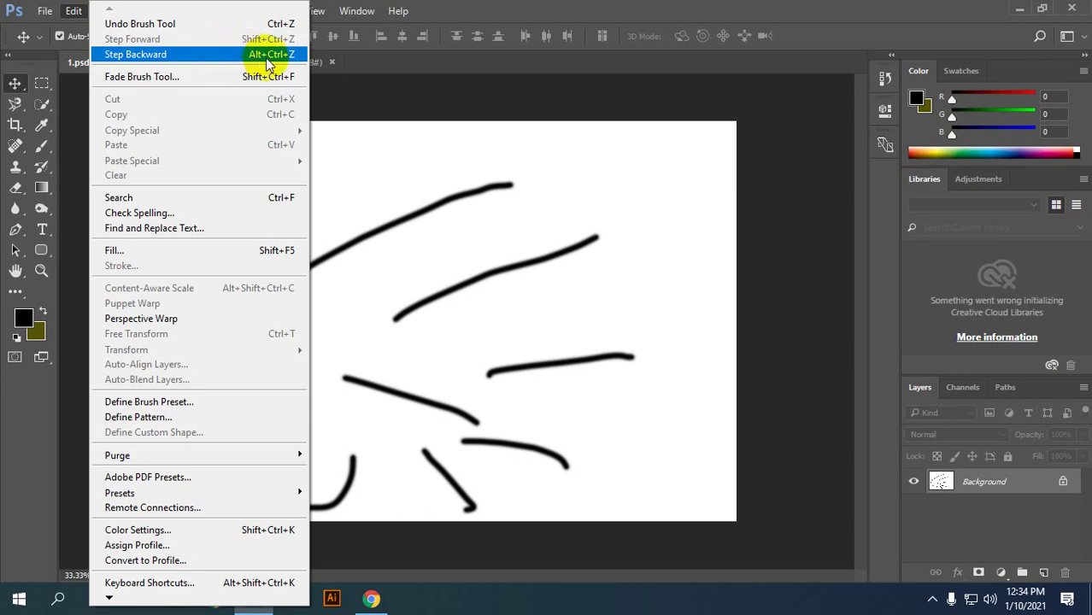
click(609, 6)
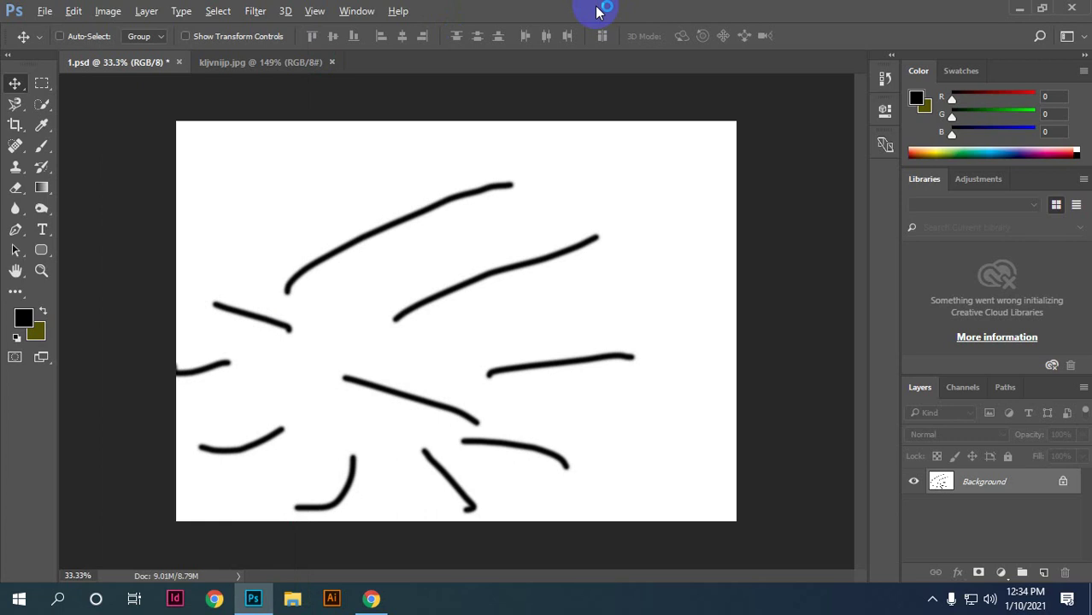
key(ctrl+alt+z)
key(ctrl+alt+z)
key(ctrl+alt+z)
key(ctrl+alt+z)
key(ctrl+alt+z)
key(ctrl+alt+z)
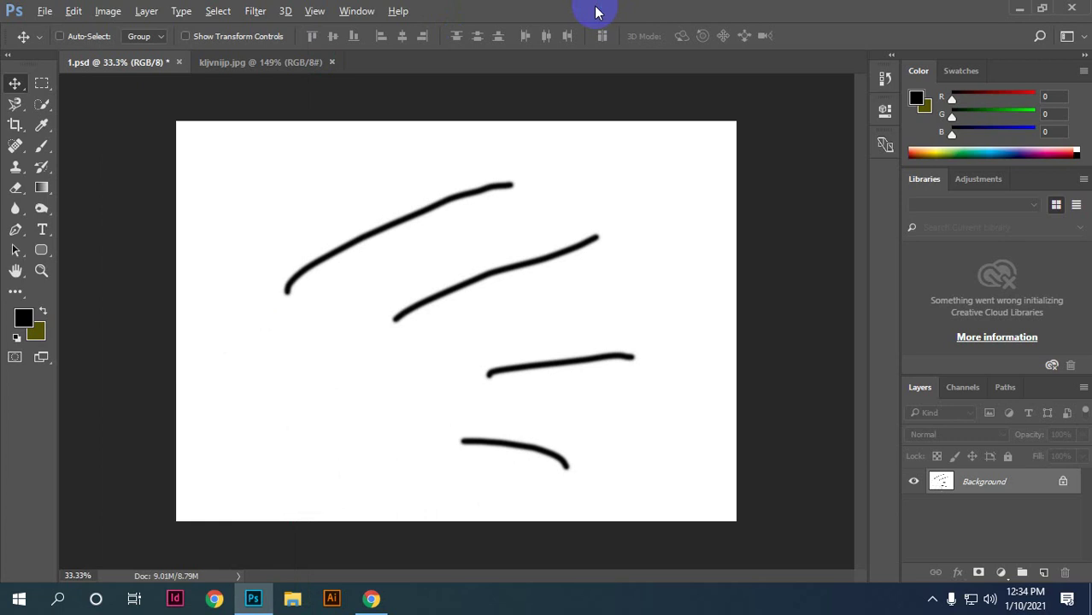
key(ctrl+alt+z)
key(ctrl+alt+z)
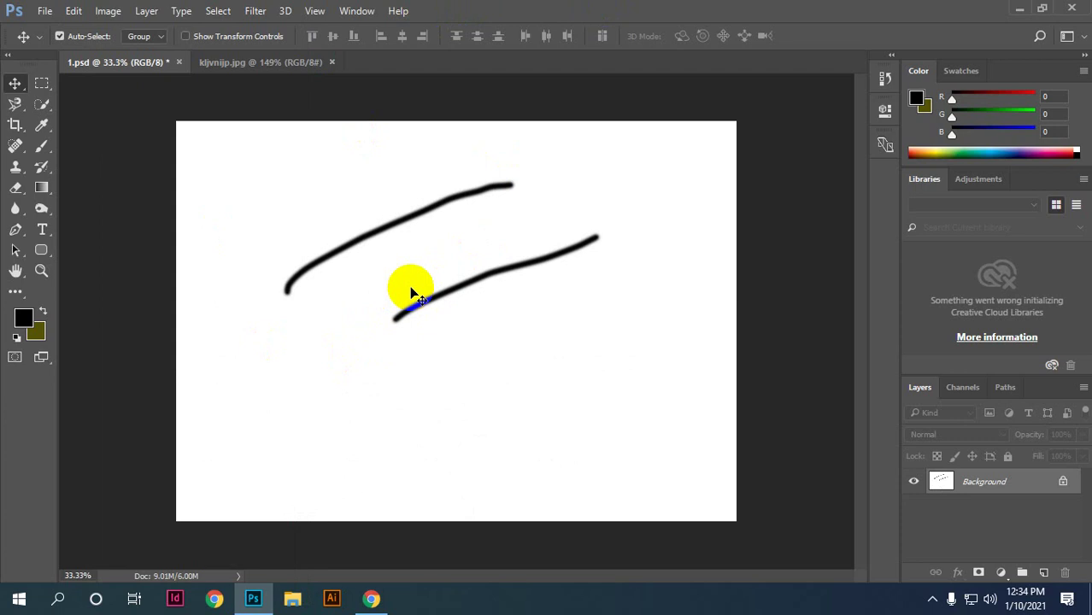
key(ctrl+shift+z)
key(ctrl+shift+z)
key(ctrl+shift+z)
key(ctrl+shift+z)
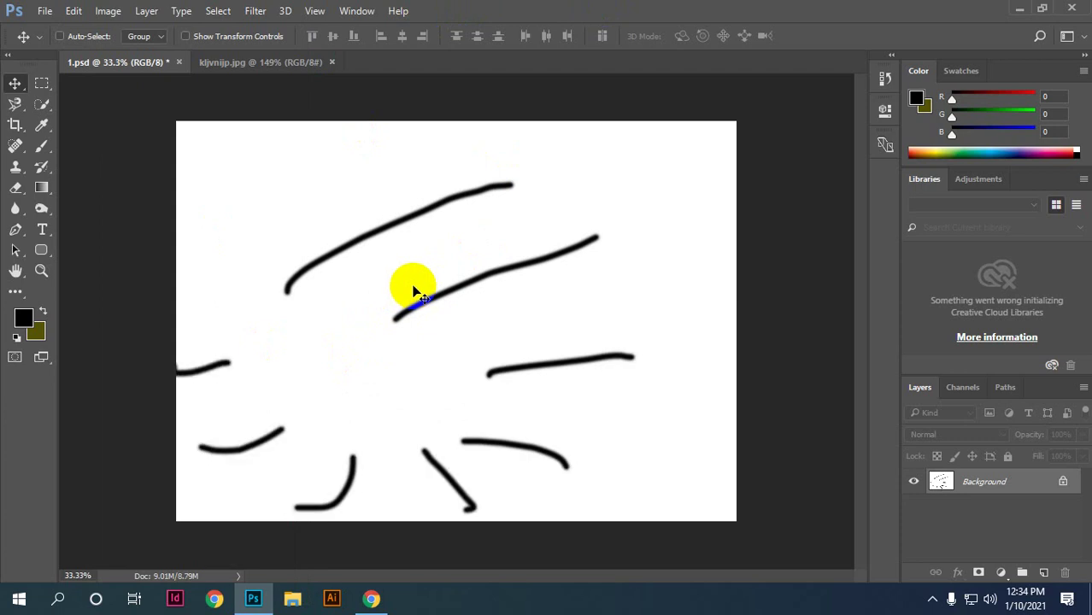
key(ctrl+shift+z)
key(ctrl+shift+z)
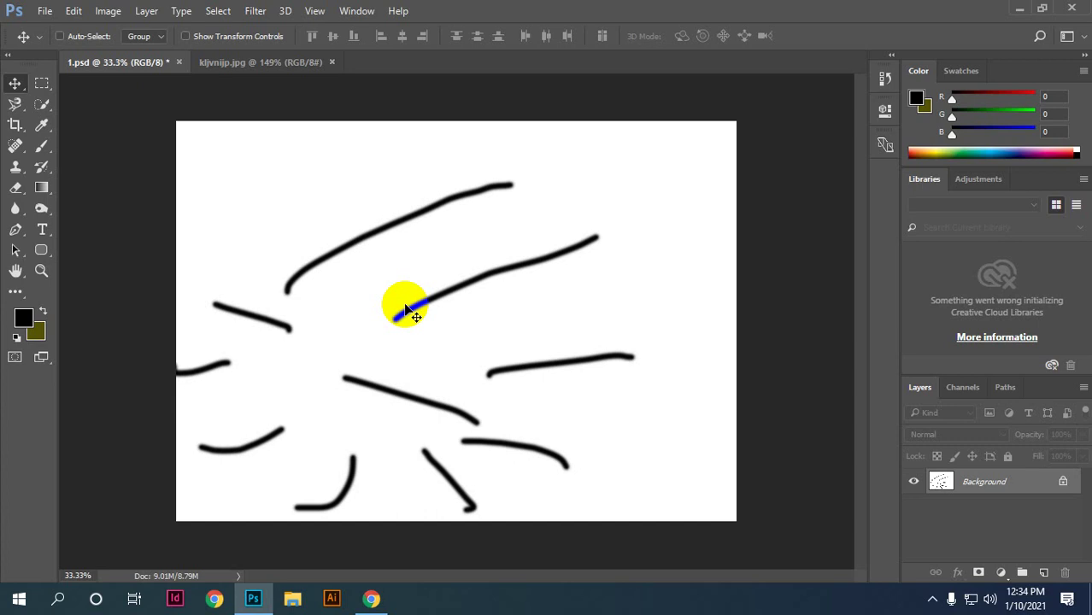
key(ctrl)
key(ctrl+alt+z)
key(ctrl+alt+z)
key(ctrl+alt+z)
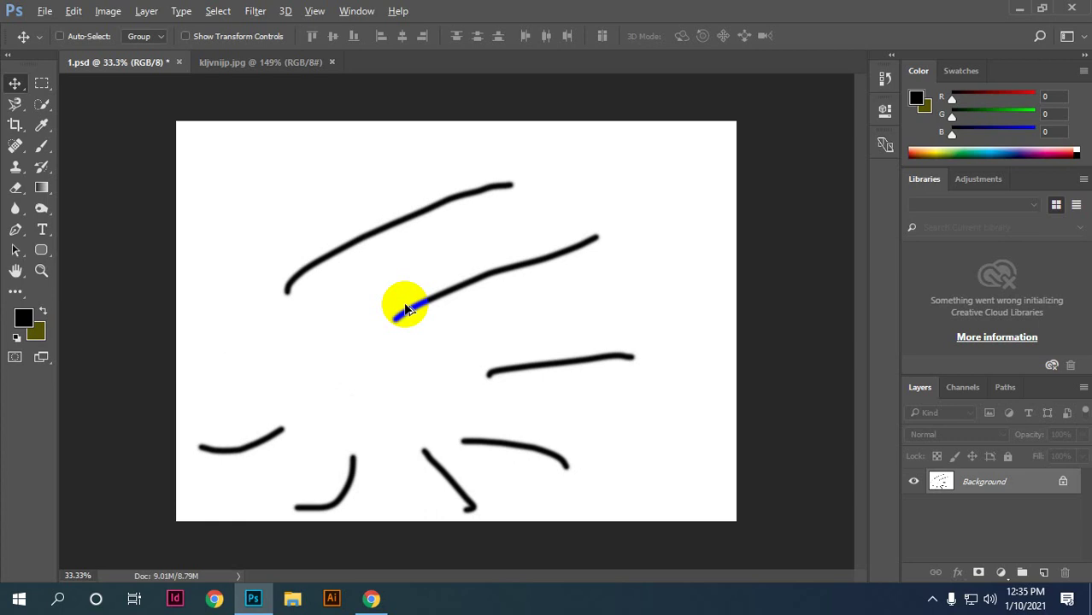
key(ctrl+alt+z)
key(ctrl+alt+z)
key(ctrl+alt+z)
key(ctrl+alt+z)
key(ctrl+alt+z)
key(ctrl+alt+z)
key(ctrl+alt+z)
key(ctrl+alt+z)
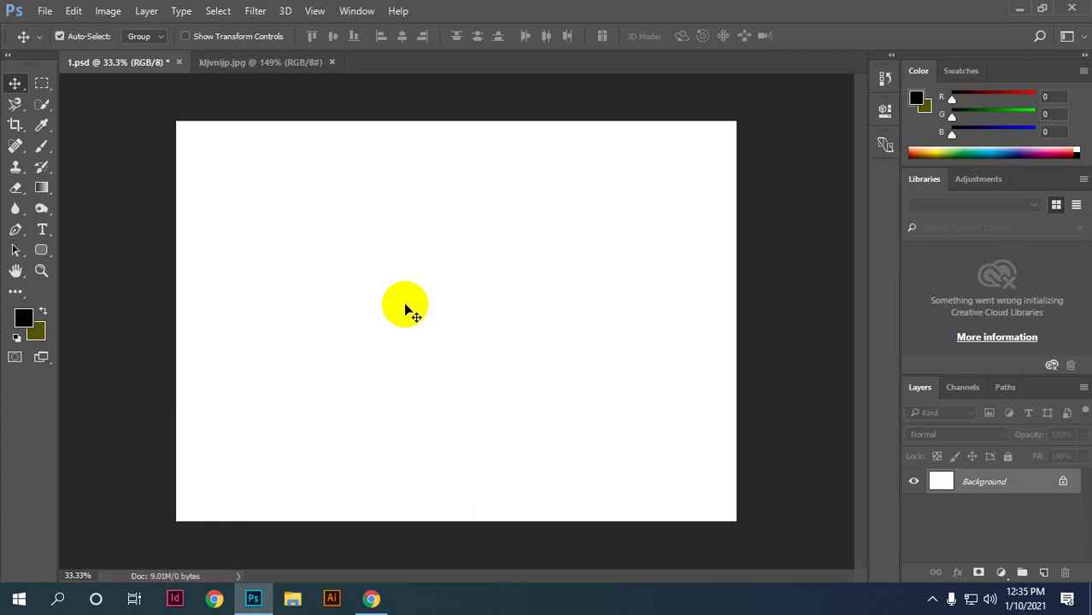
key(ctrl+alt+z)
key(ctrl+shift+z)
key(ctrl+shift+z)
key(ctrl+shift+z)
key(ctrl+shift+z)
key(ctrl+shift+z)
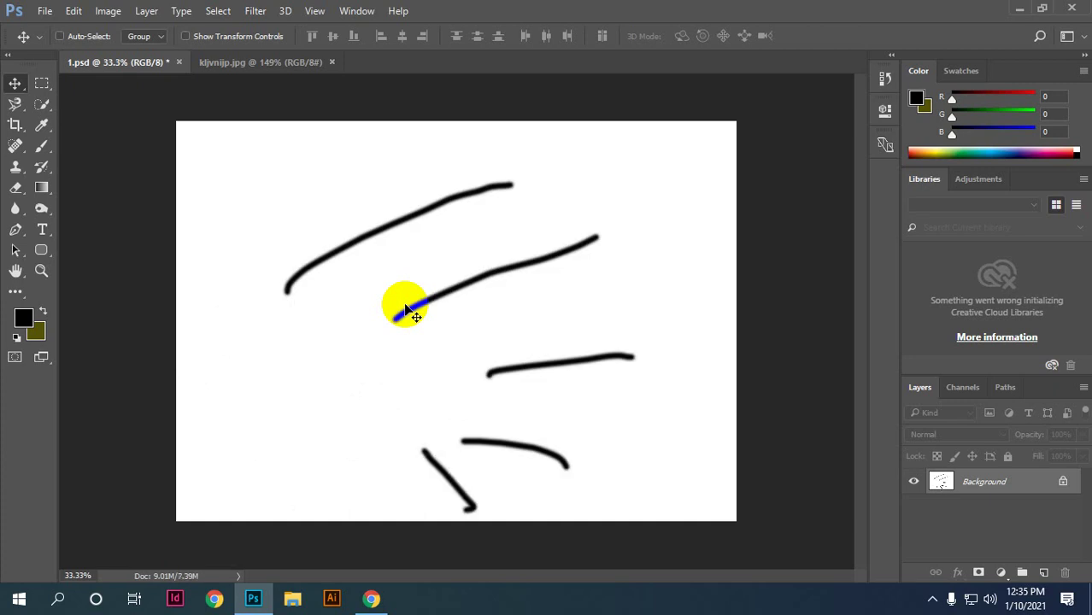
key(ctrl+shift+z)
key(ctrl+shift+z)
key(ctrl+shift+z)
key(ctrl+shift+z)
key(ctrl+shift+z)
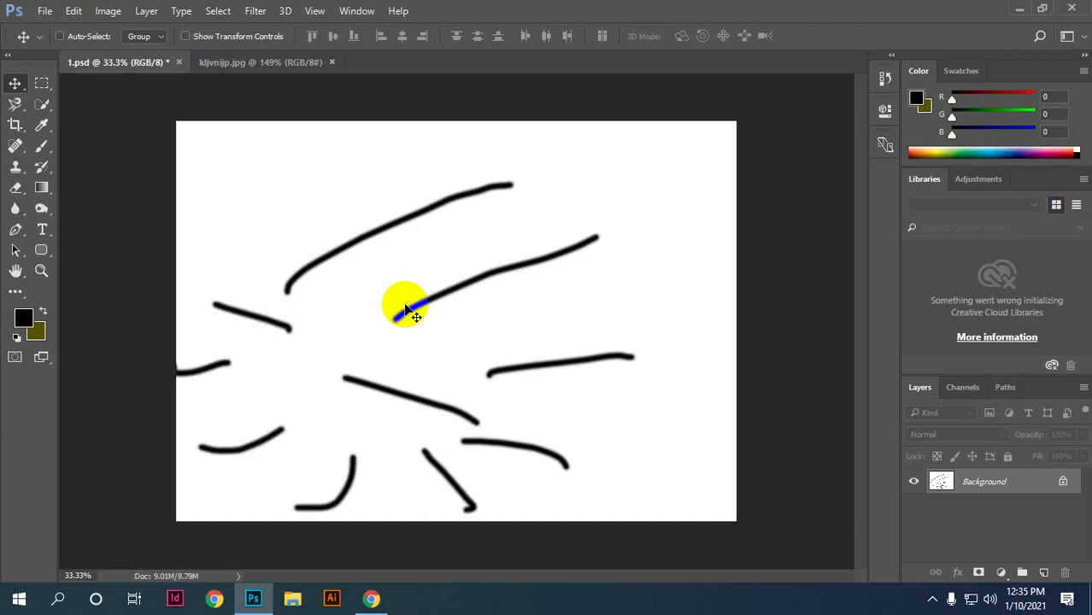
key(ctrl+shift+z)
click(74, 10)
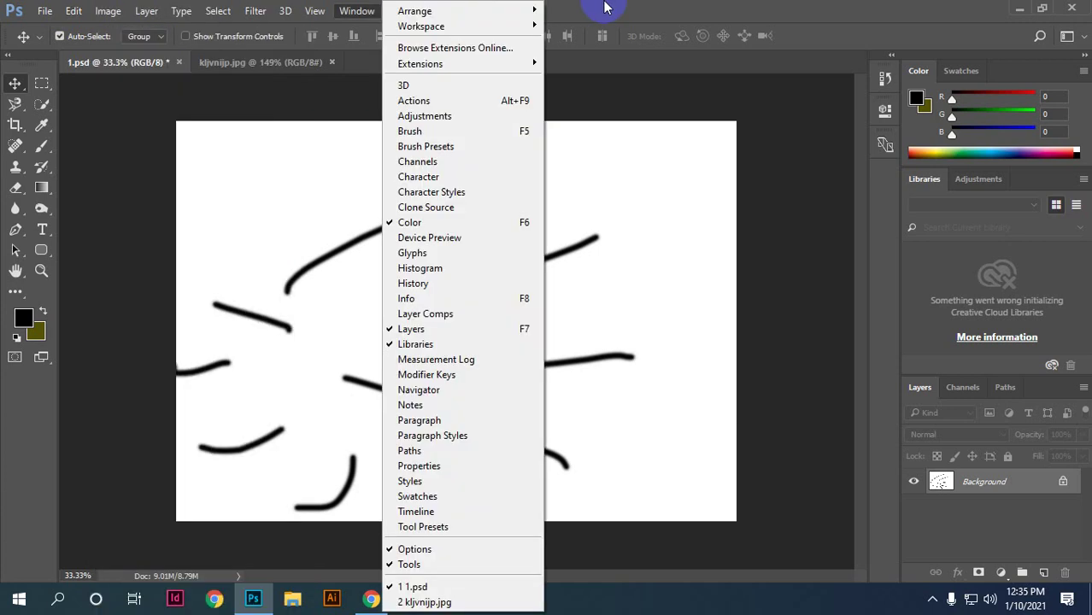
click(596, 7)
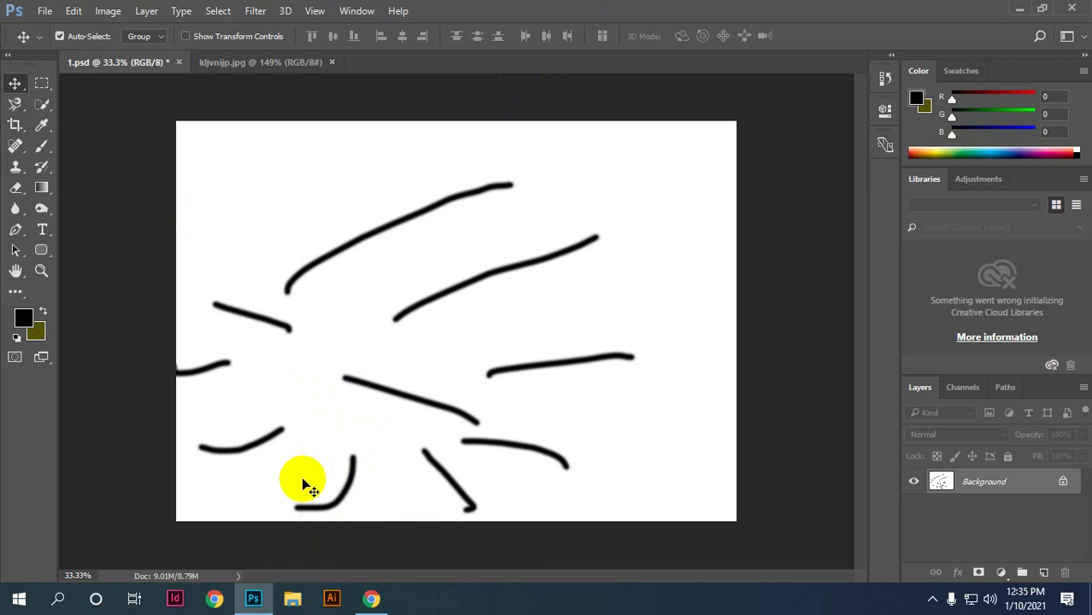
Step: Open Preferences and browse Export, History Log, Tools and File Handling to reach Performance
click(75, 11)
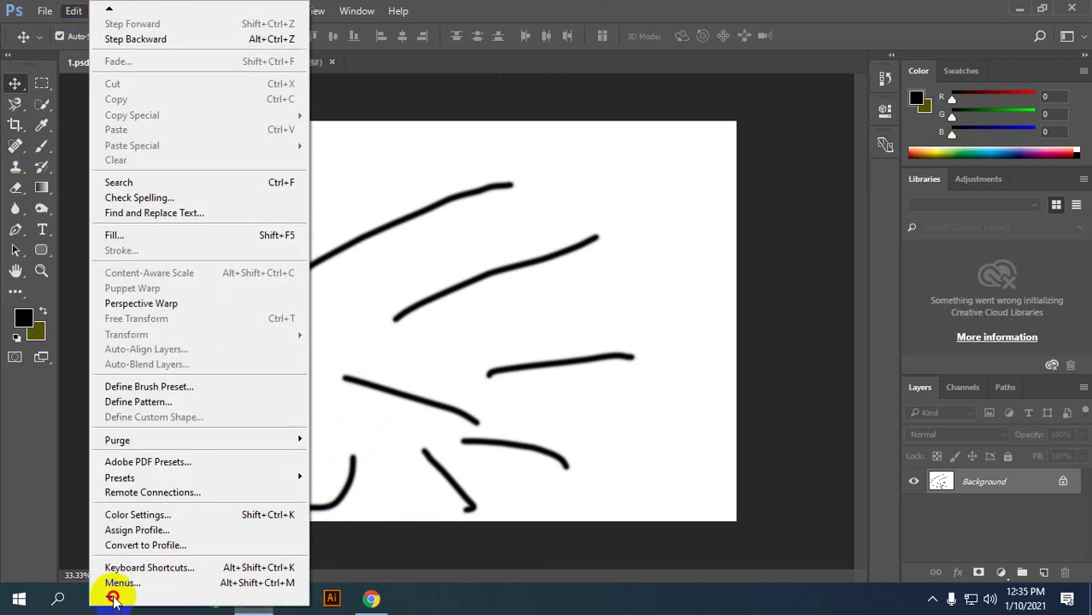
click(150, 589)
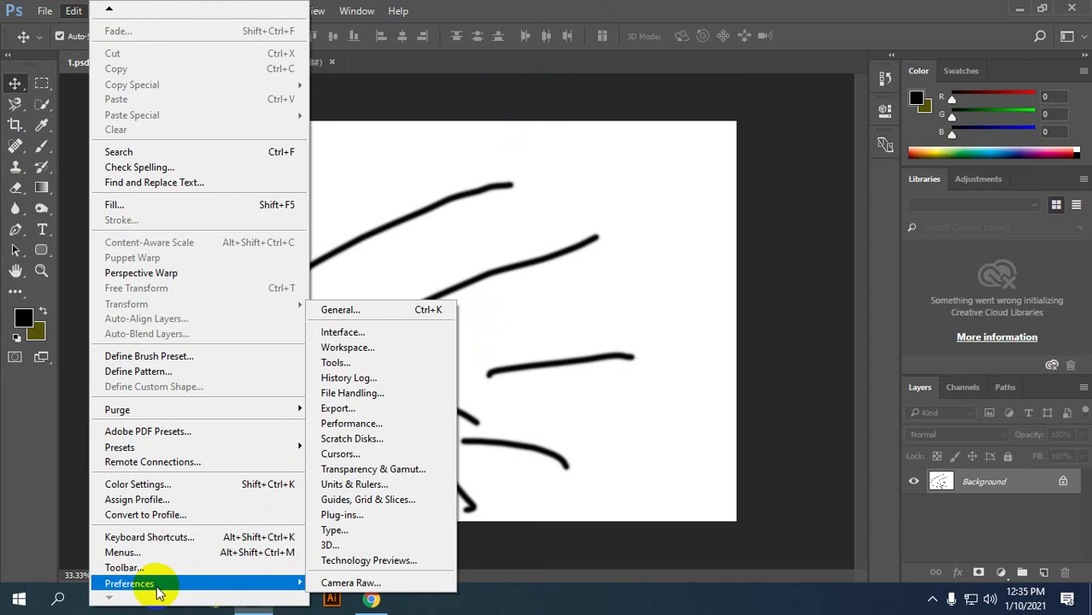
click(341, 310)
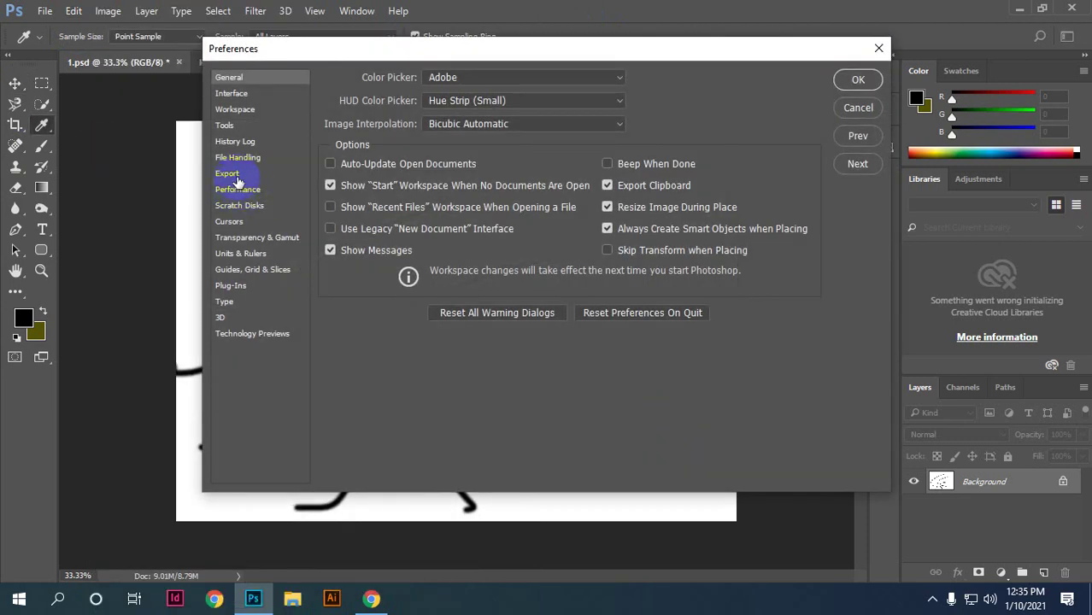
click(234, 179)
click(236, 147)
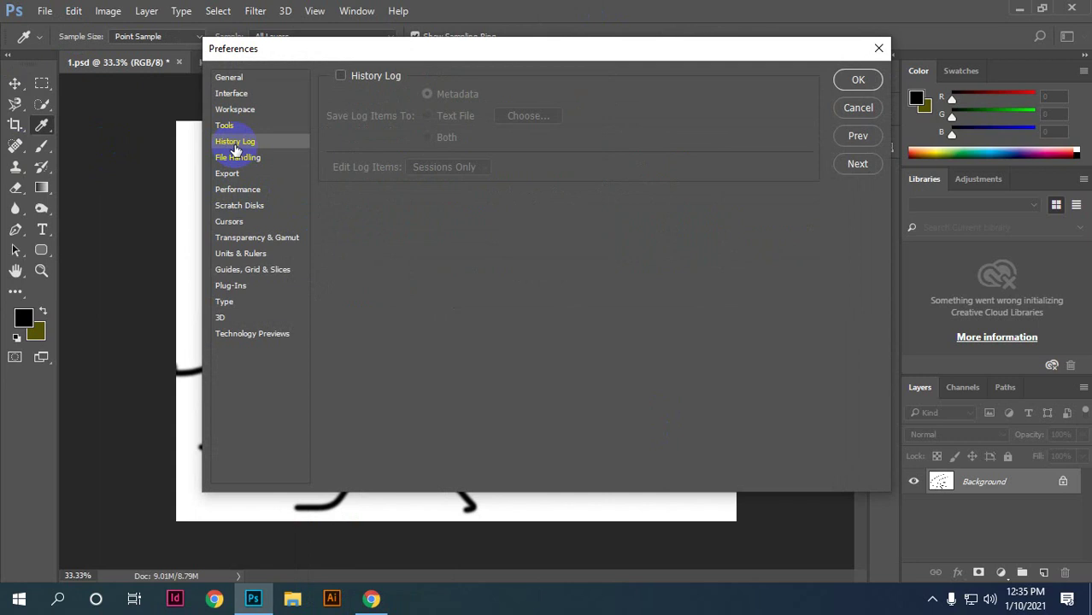
click(229, 125)
click(241, 162)
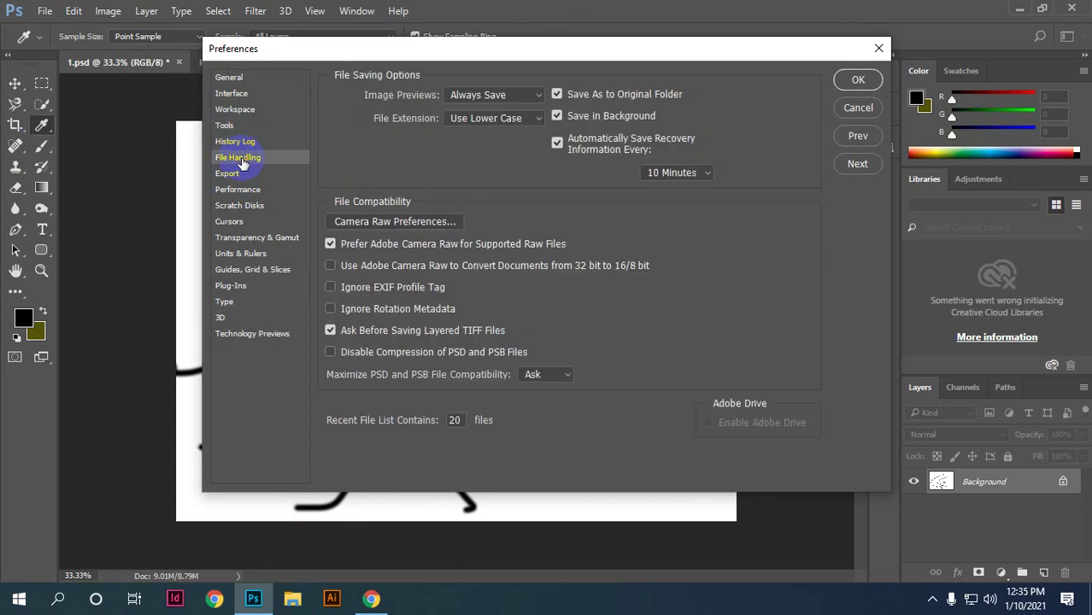
click(237, 192)
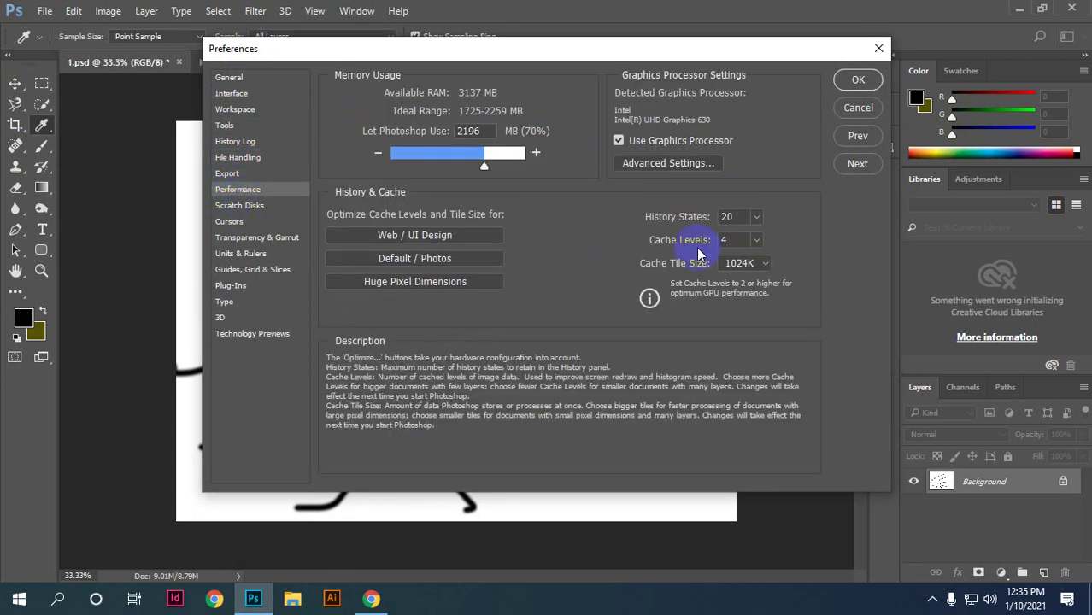
Step: Enter 50 as History States, then cancel the Preferences dialog without saving
click(724, 216)
click(737, 221)
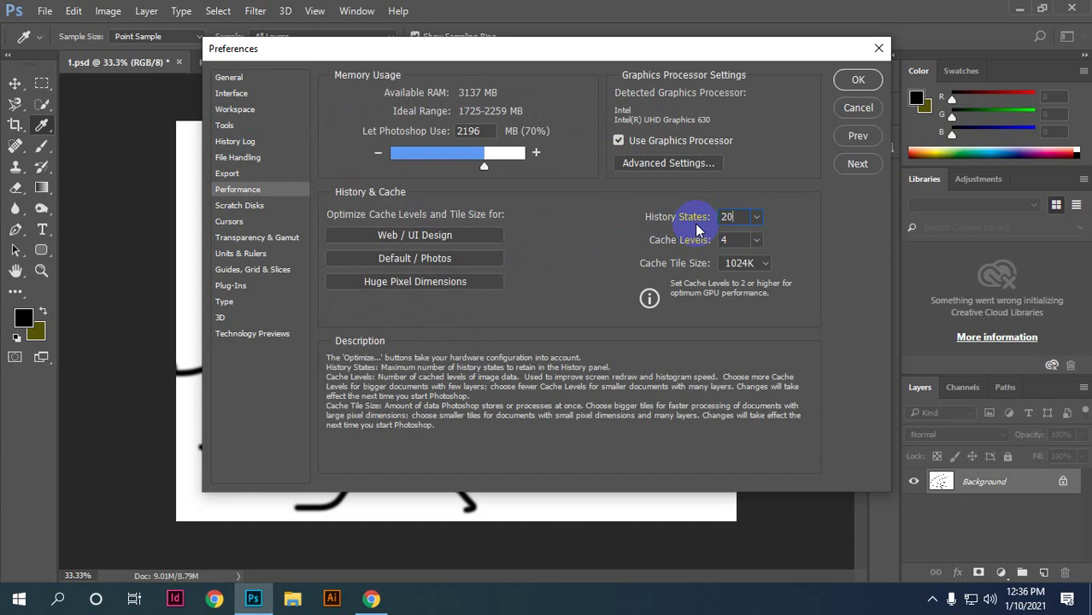
key(BackSpace)
key(BackSpace)
text(5)
text(0)
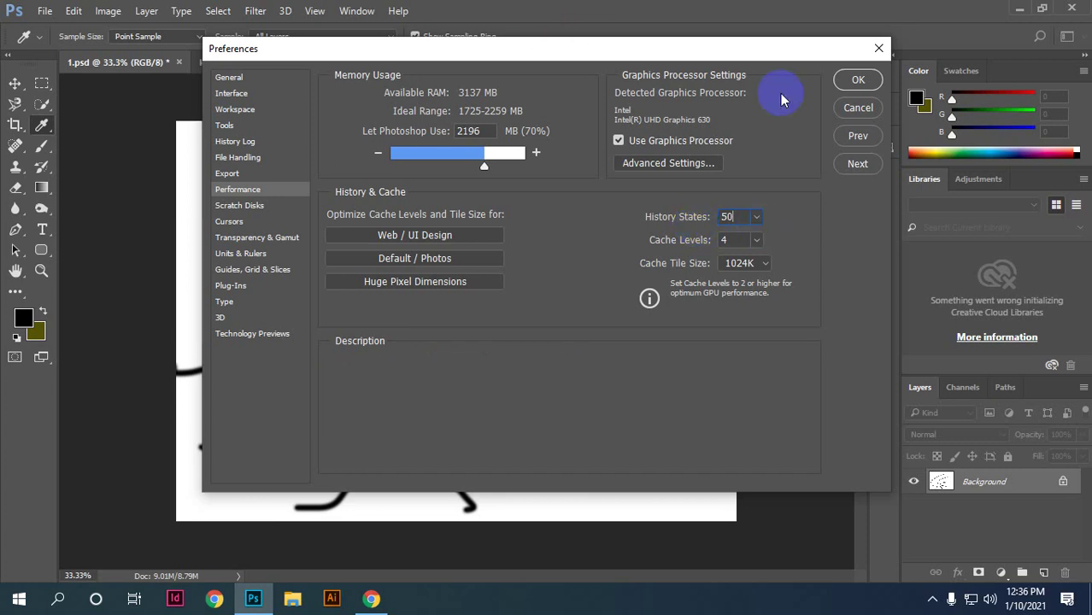
double_click(728, 217)
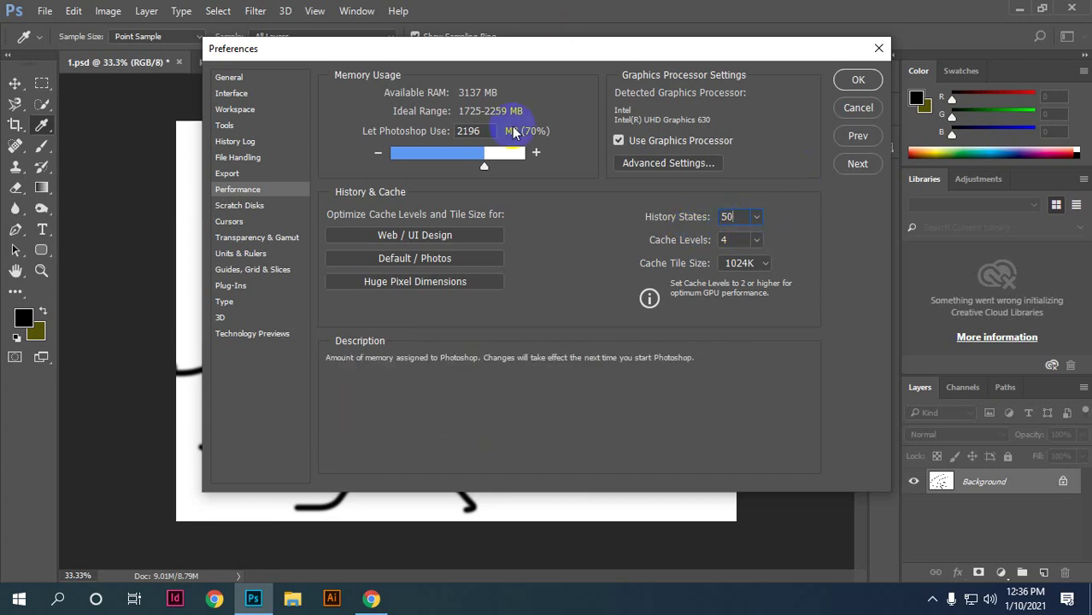
click(261, 196)
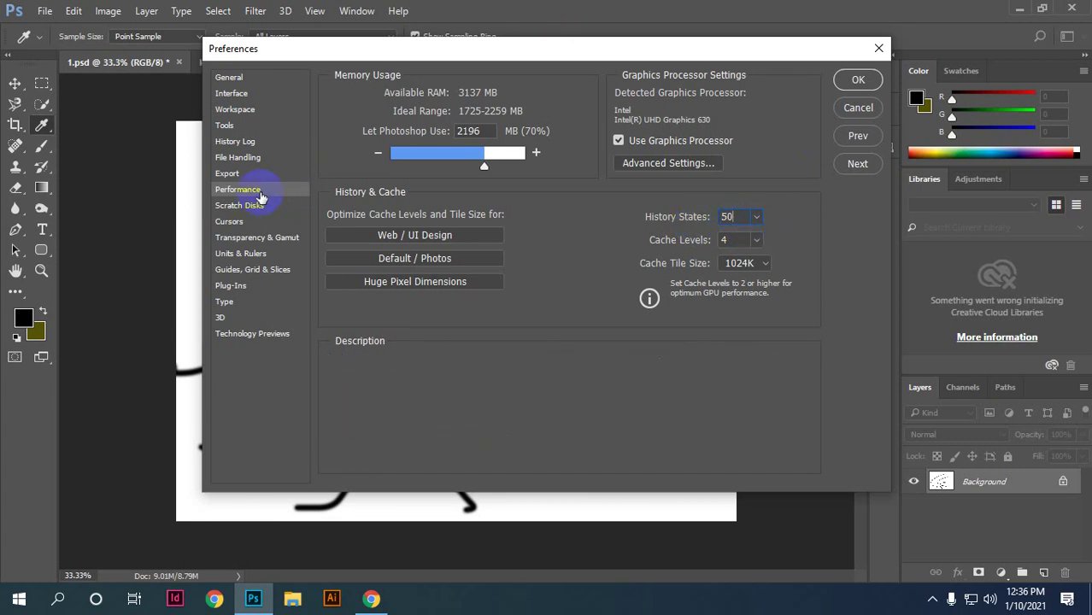
click(858, 109)
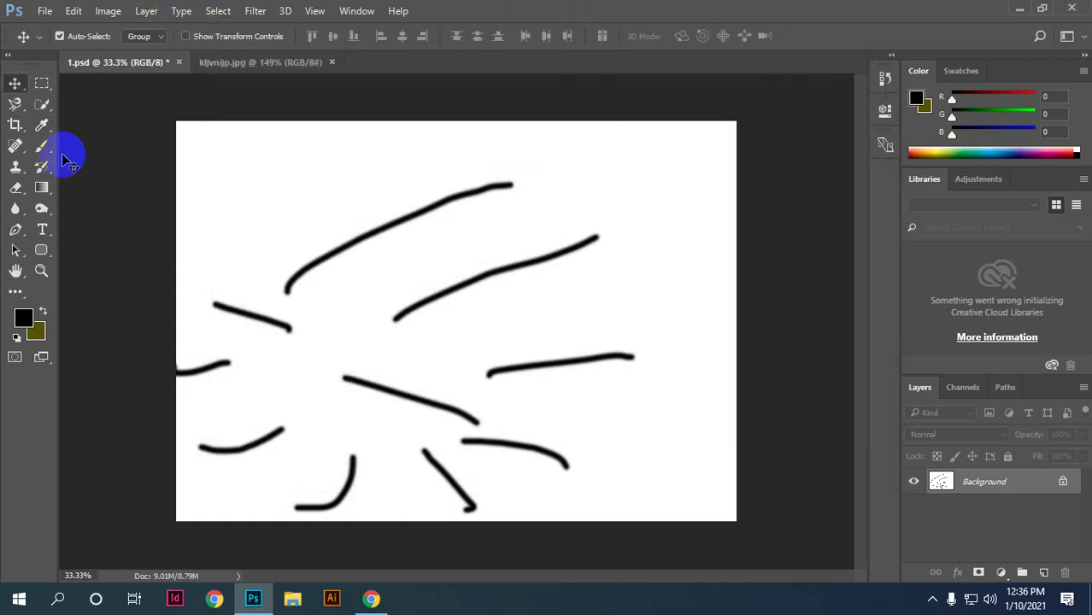
click(47, 10)
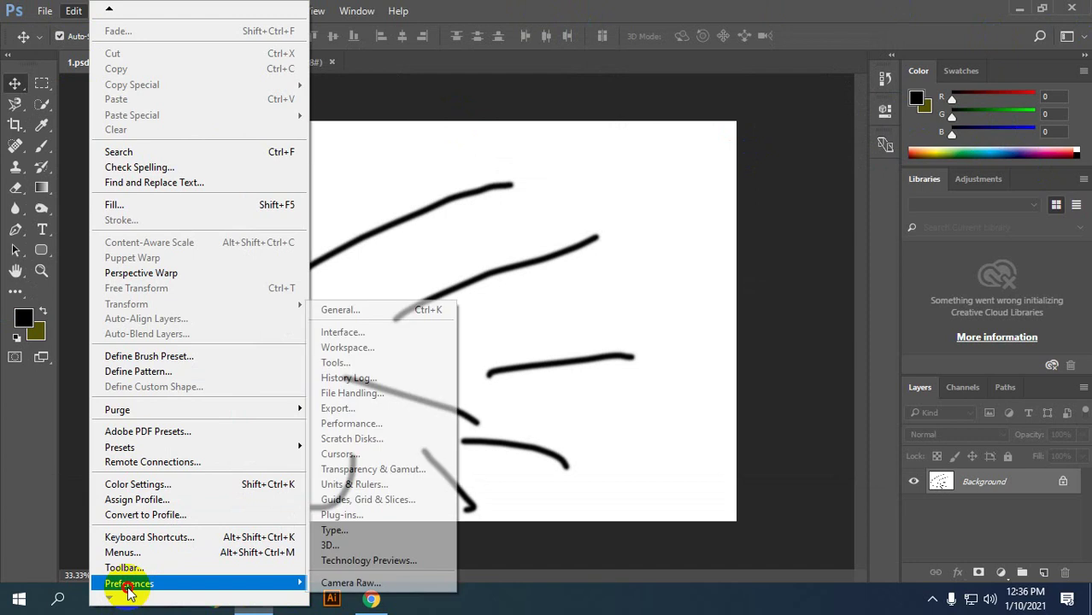
mouse_move(129, 584)
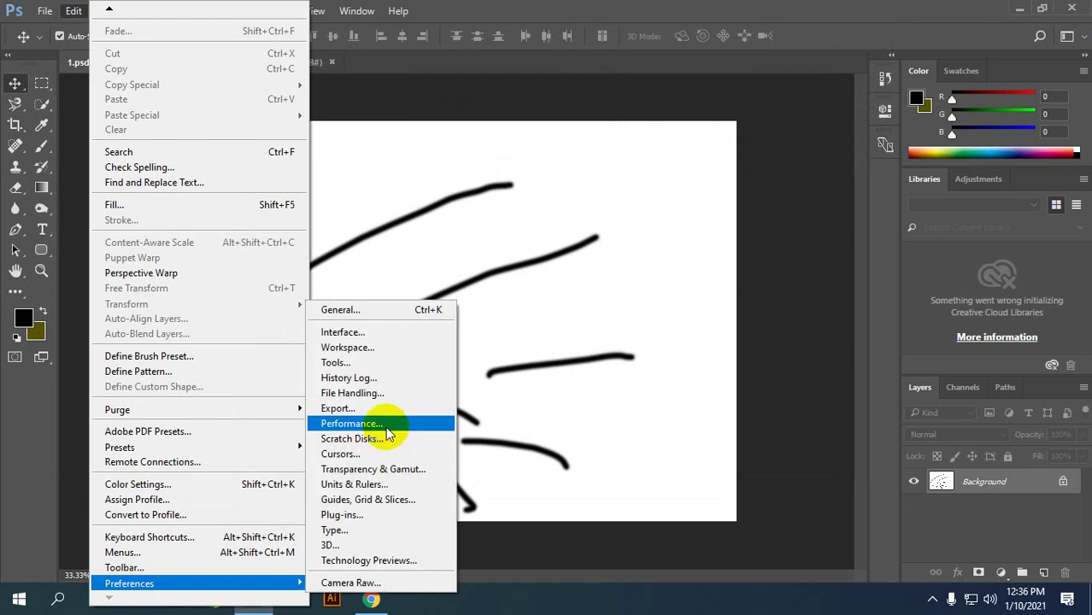
click(387, 432)
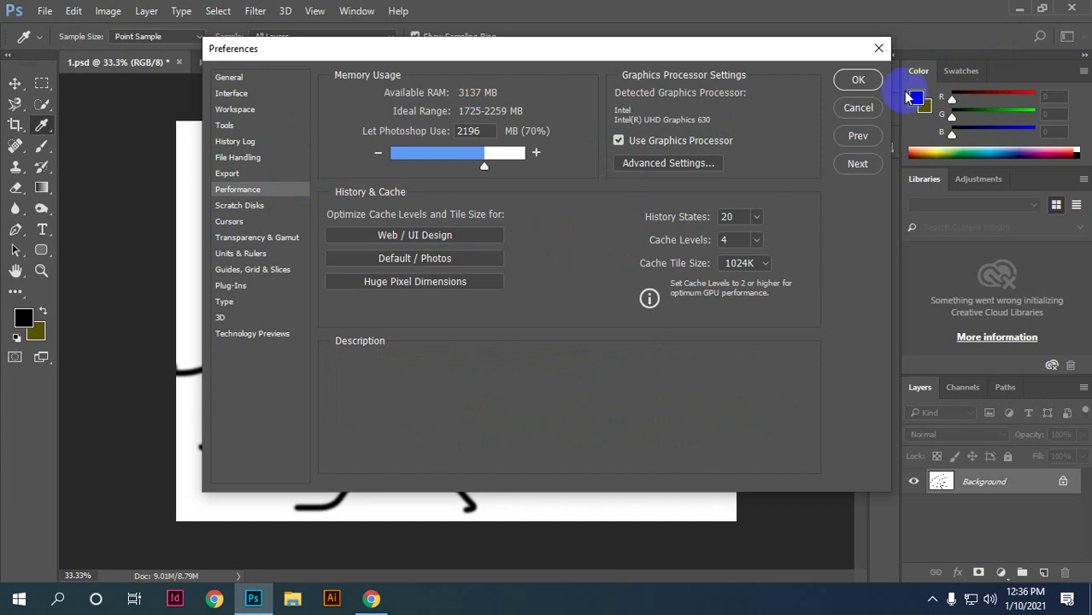
click(858, 80)
click(68, 12)
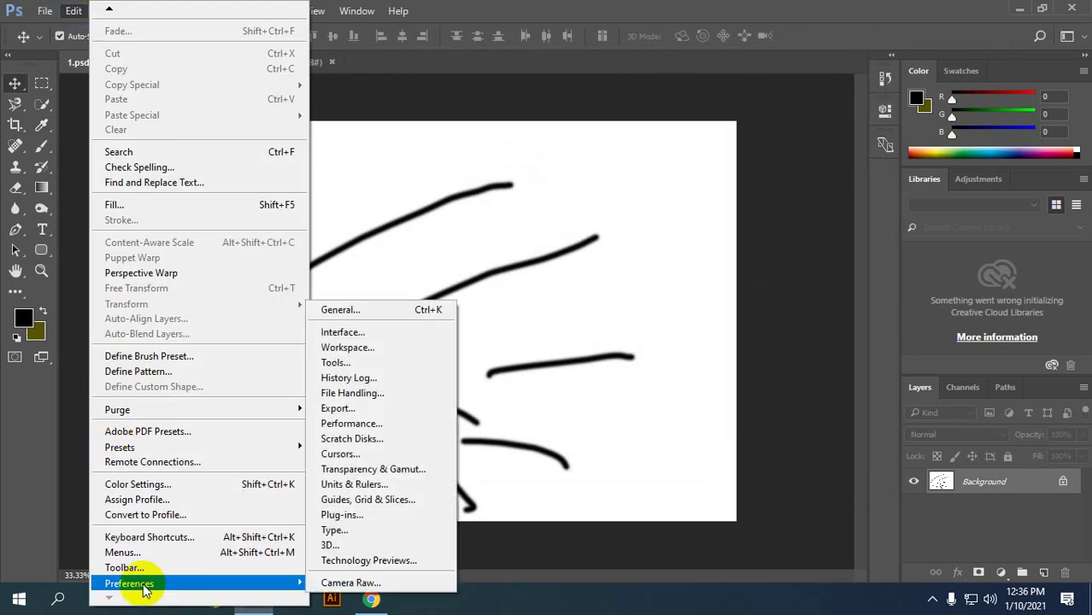
mouse_move(129, 583)
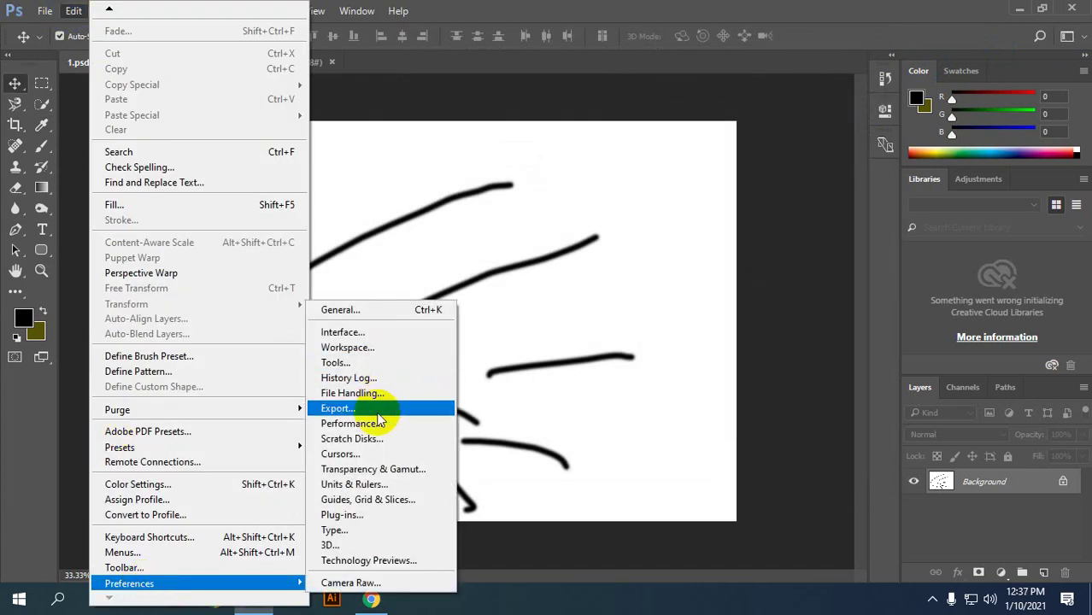
click(372, 427)
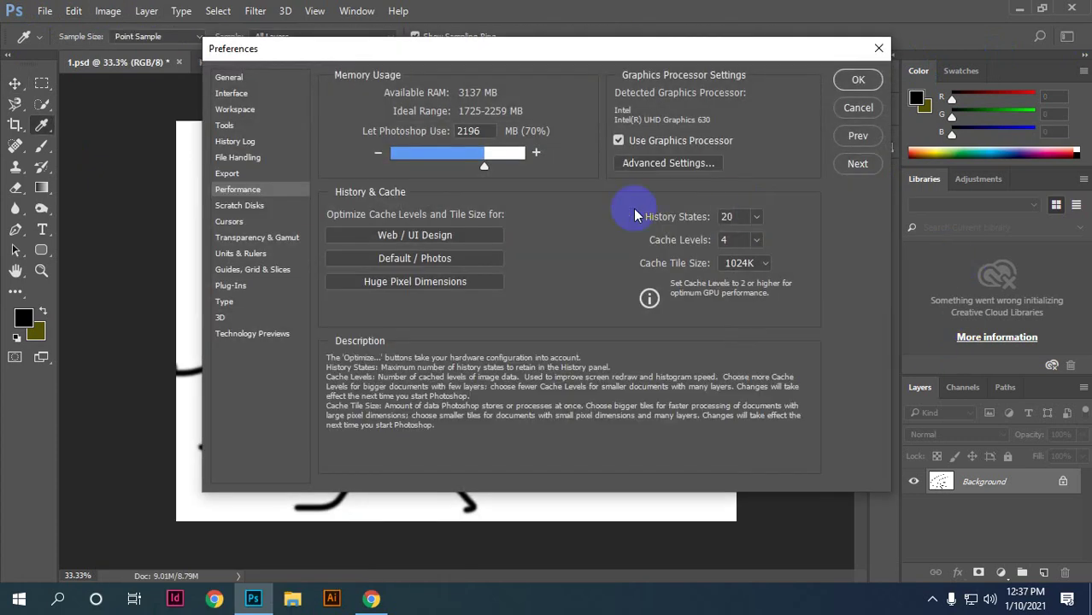
click(733, 217)
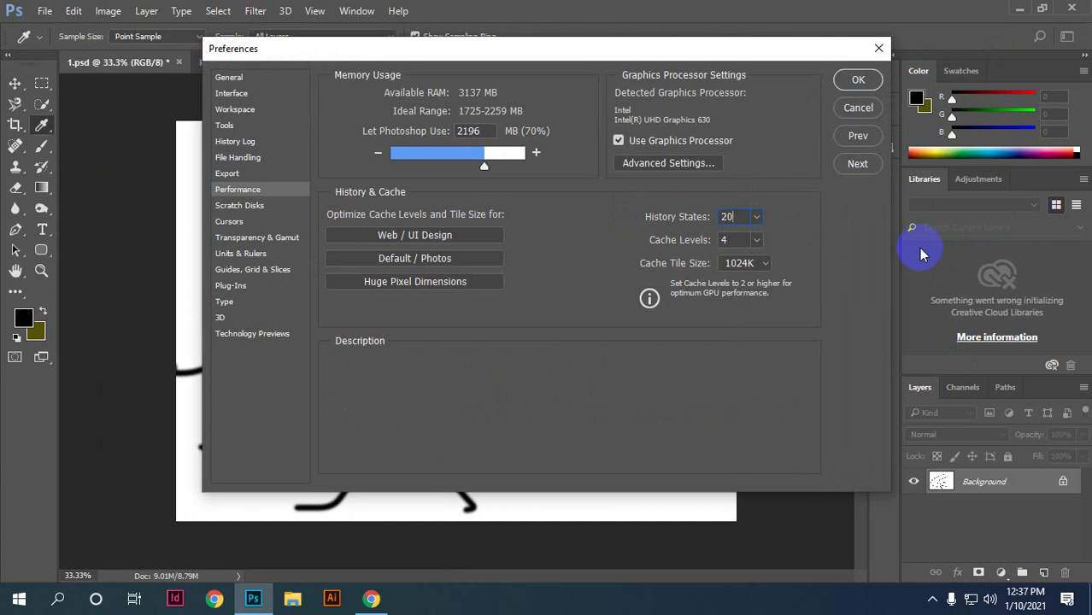
click(860, 84)
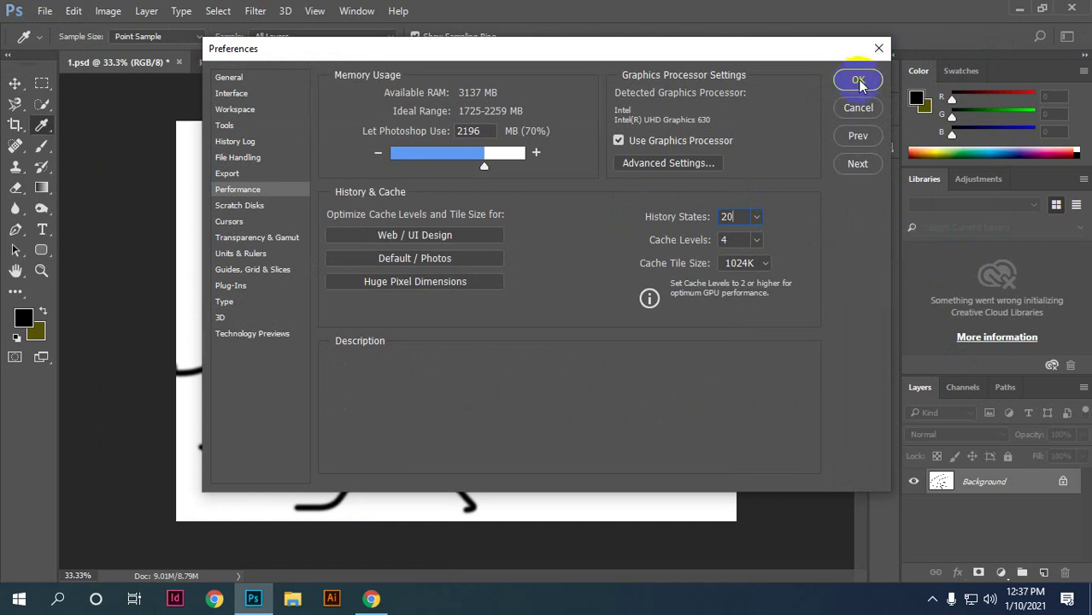
key(v)
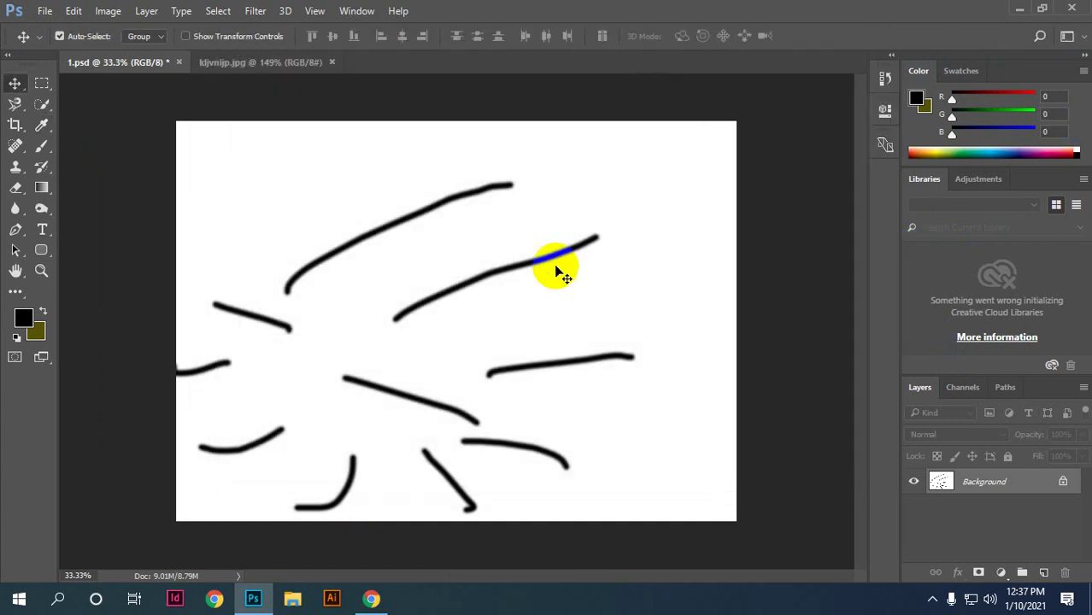
Step: Zoom the brush-stroke canvas out from 33.3% to 25%
scroll(436, 301, down, 1)
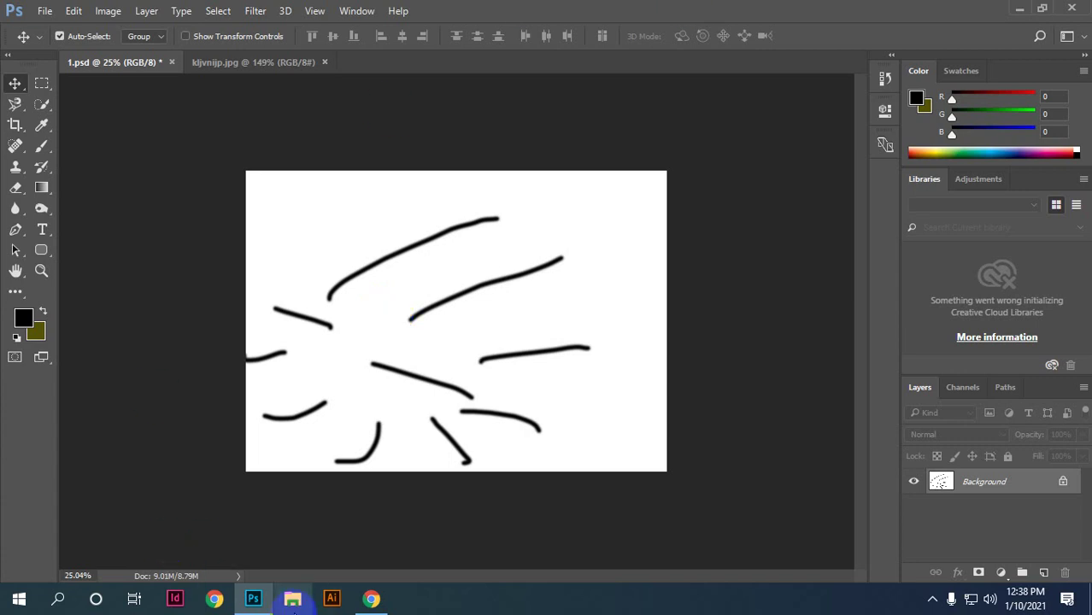
Step: Open E:\HW\PS C 1 in File Explorer with large thumbnails and select Capture 2.PNG
click(292, 598)
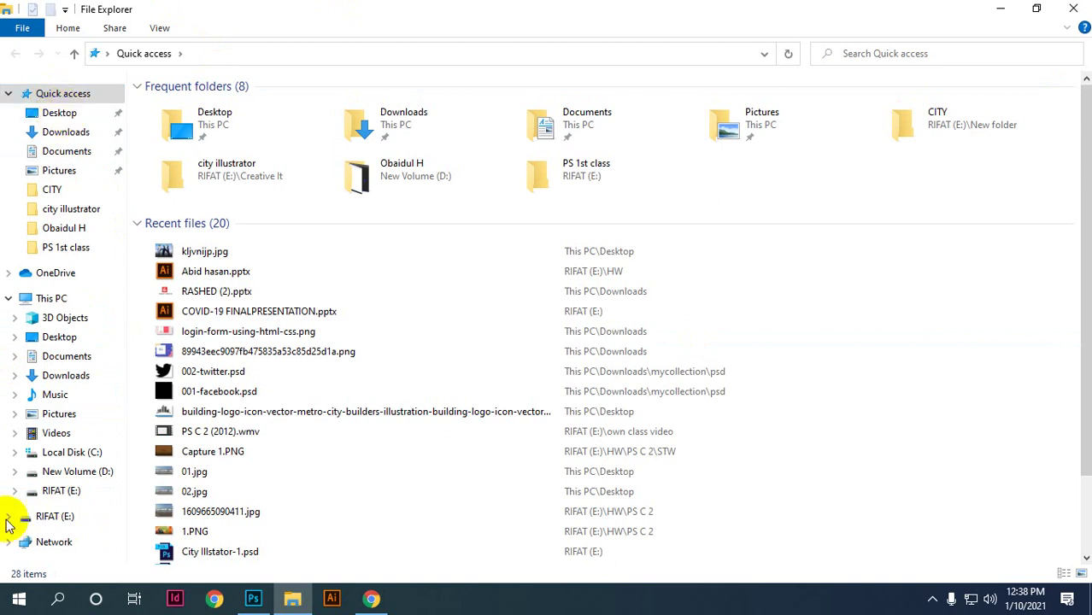
click(55, 517)
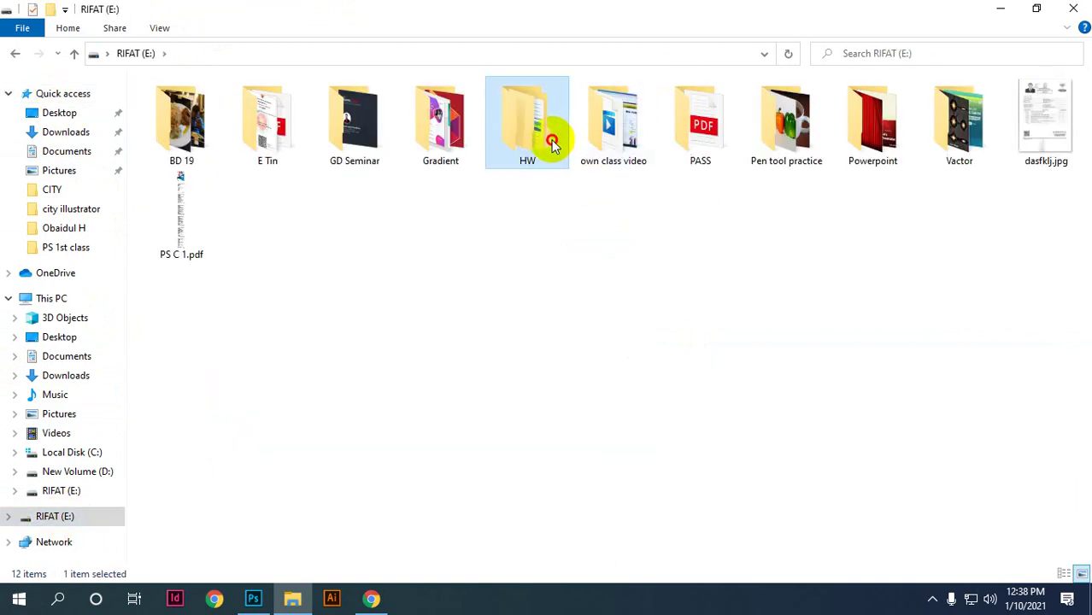
double_click(527, 129)
double_click(184, 128)
click(168, 21)
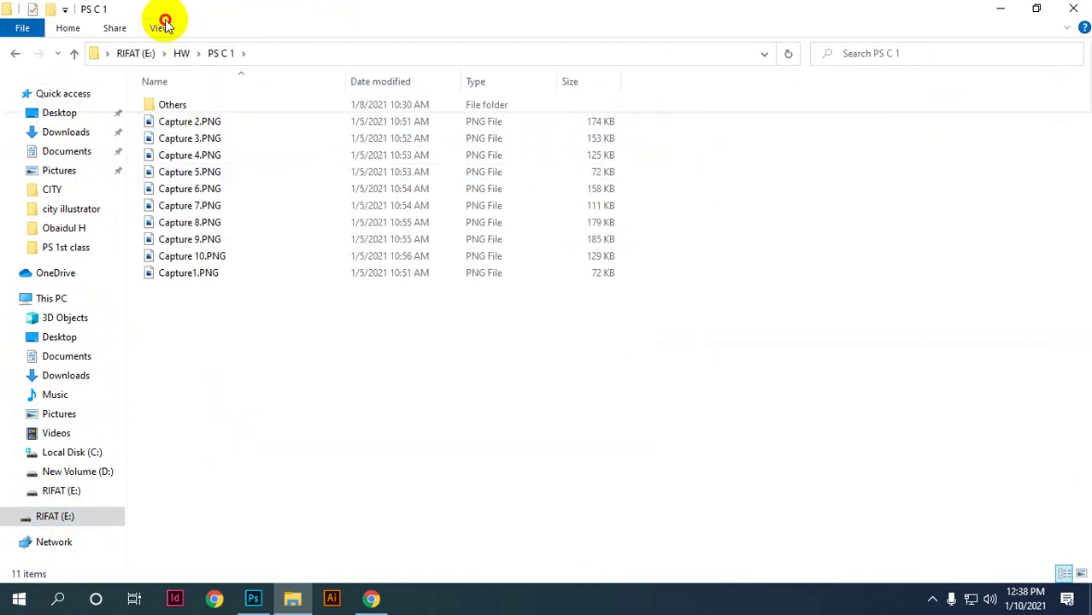
click(256, 48)
click(290, 162)
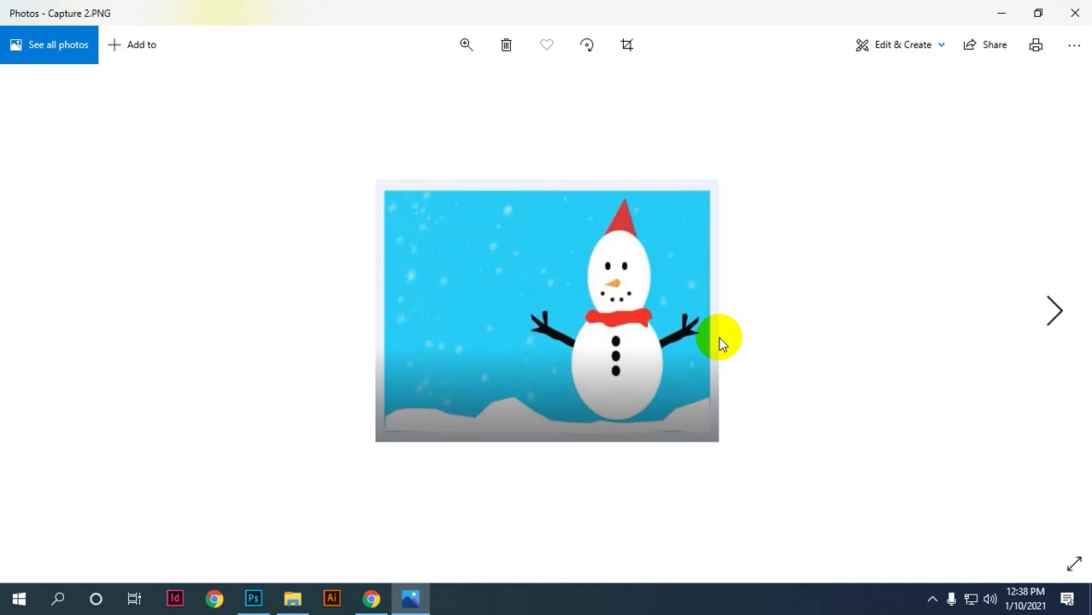
Step: Step through the Capture artworks in Photos from Capture 3 past the bee and owl
key(Right)
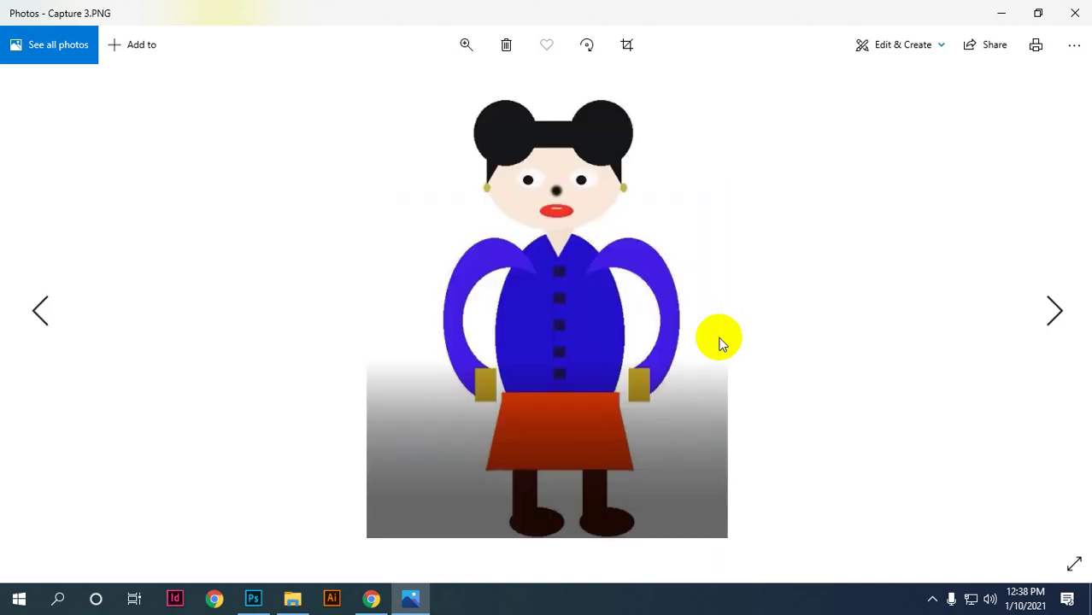
key(Right)
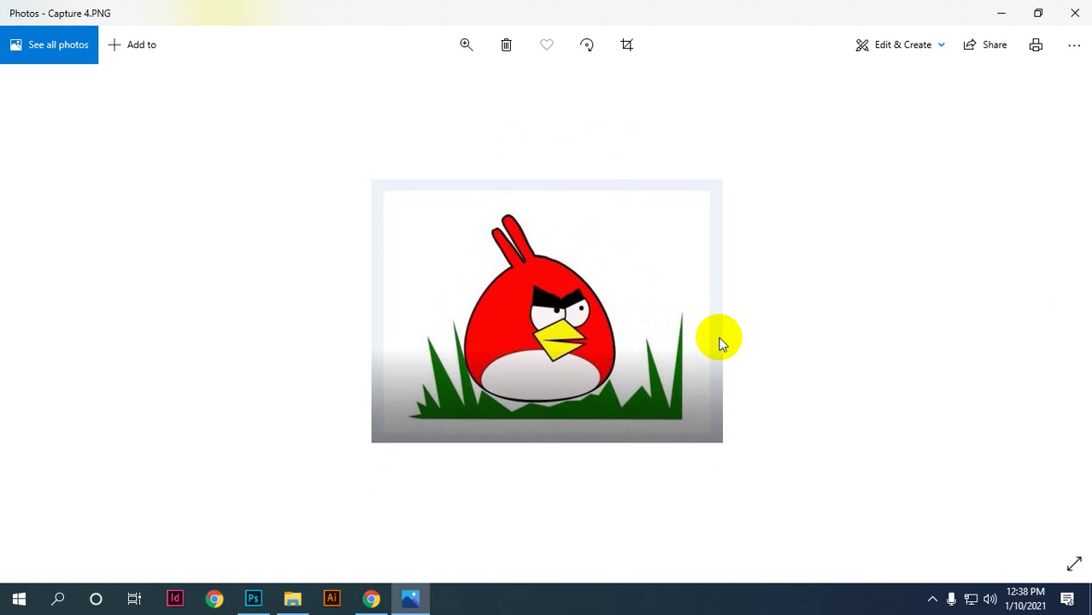
key(Right)
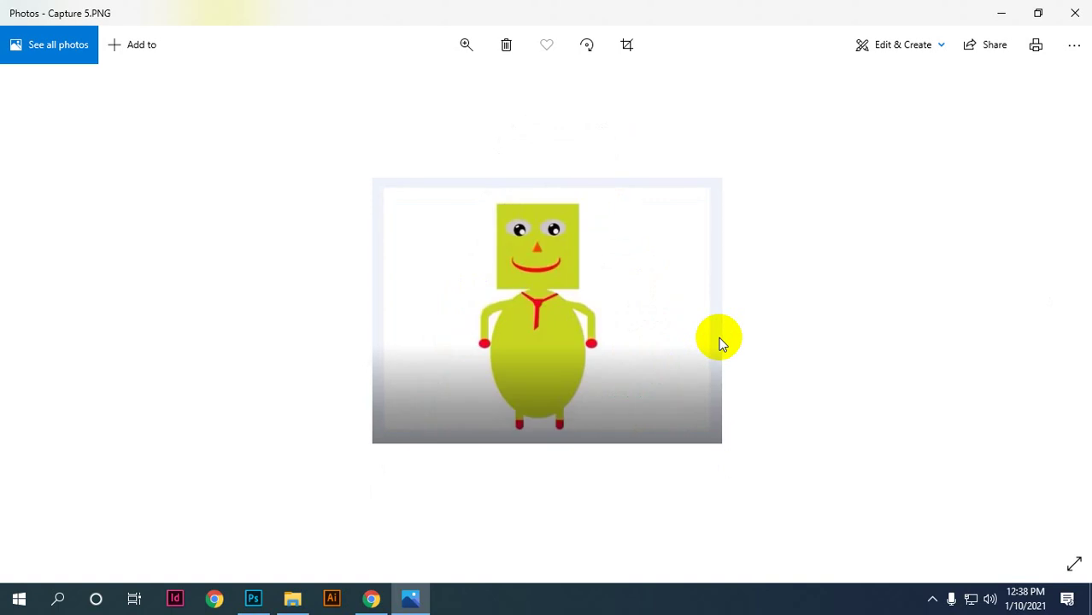
key(Right)
key(Right)
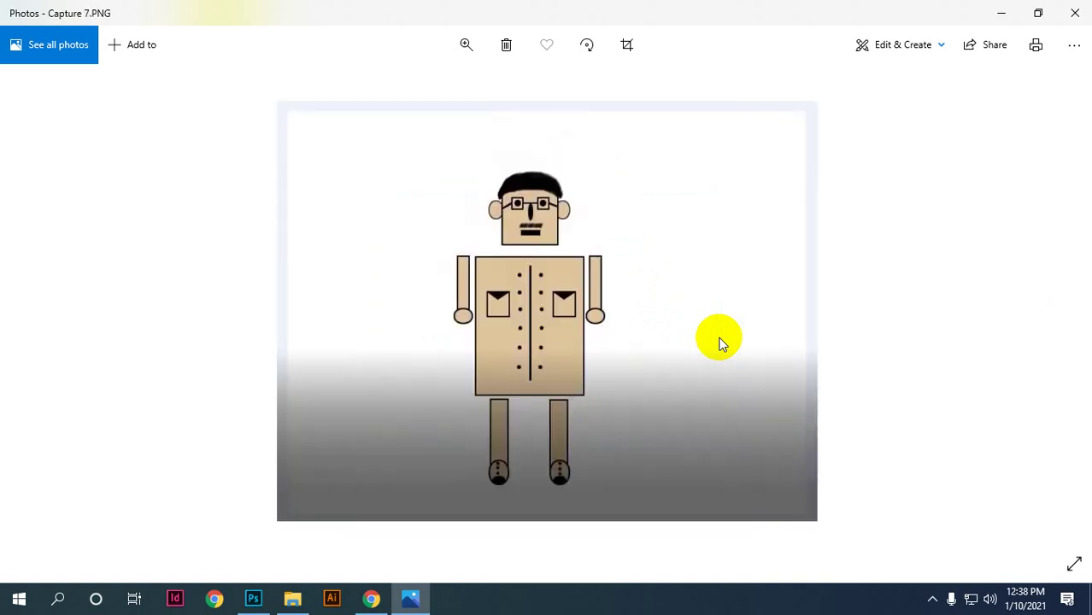
key(Right)
key(Right)
key(Right)
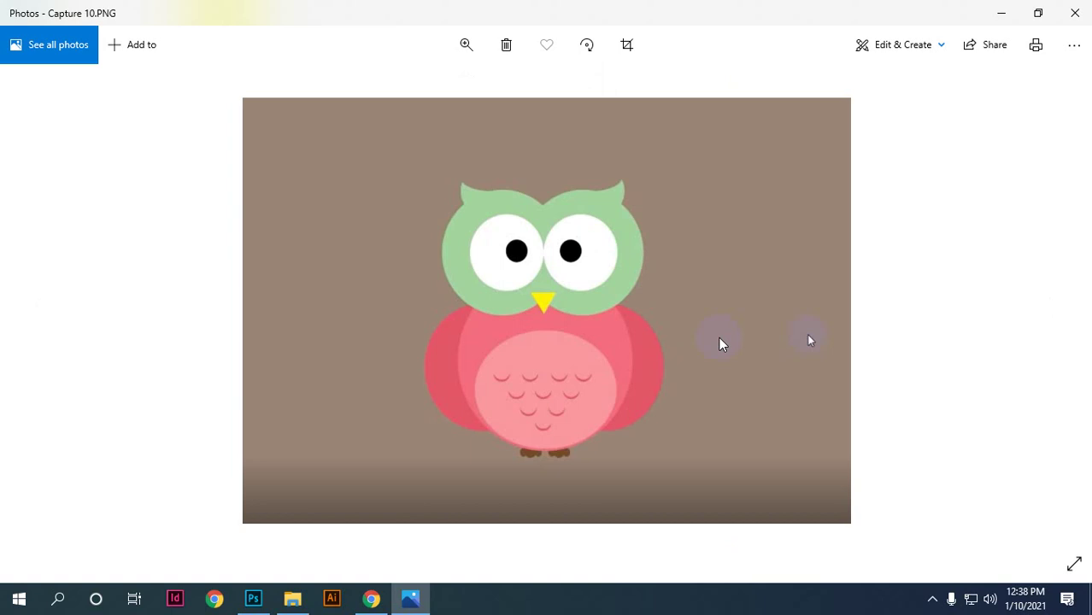
key(Right)
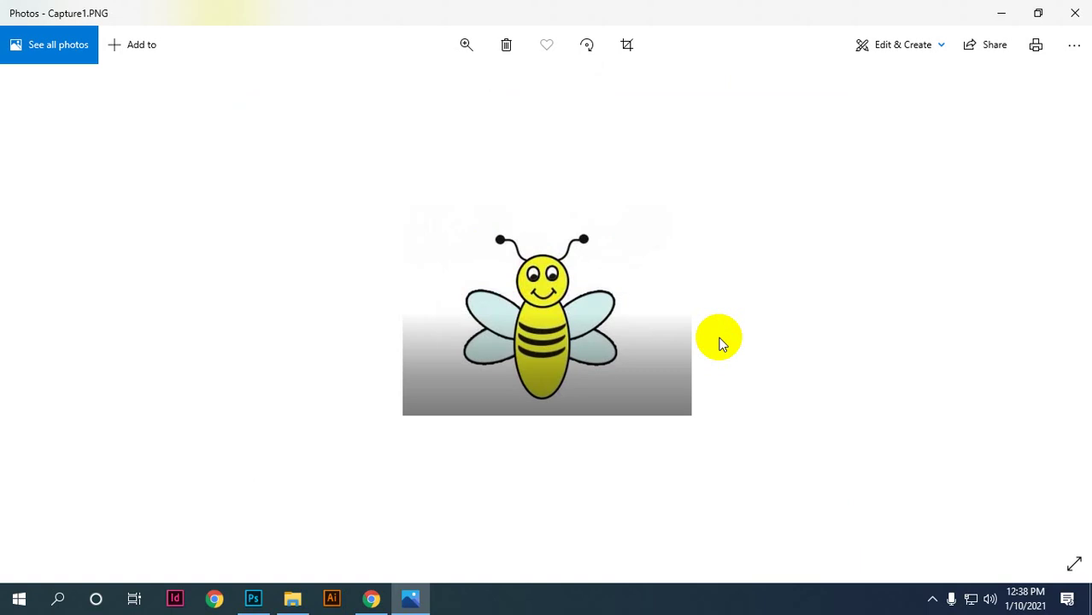
key(Right)
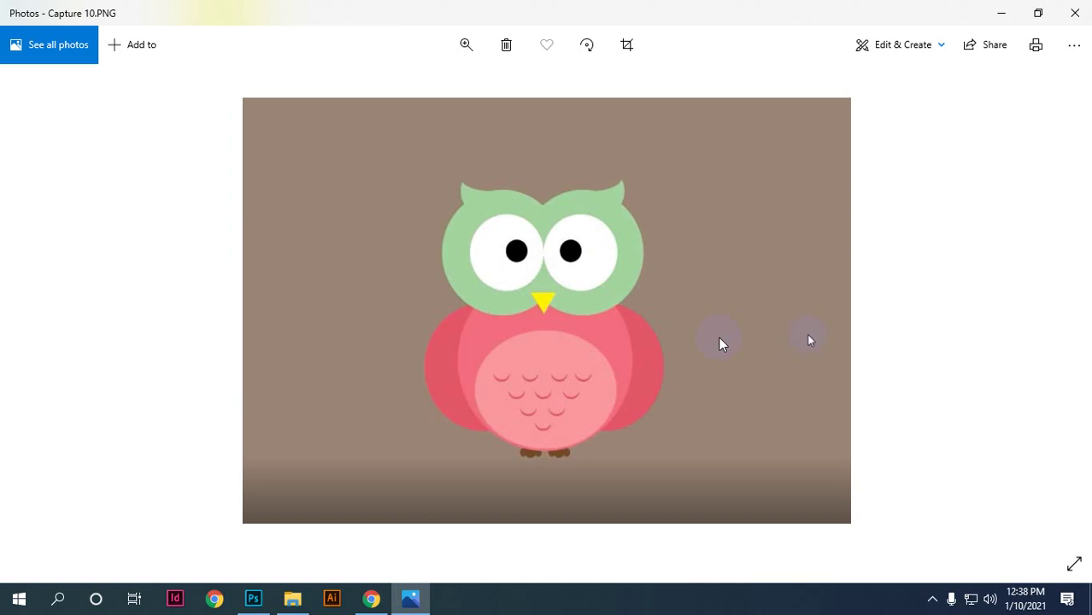
Step: Cycle on through the images to Capture 5.PNG and zoom in on the yellow robot
key(Right)
key(Right)
key(Right)
key(Right)
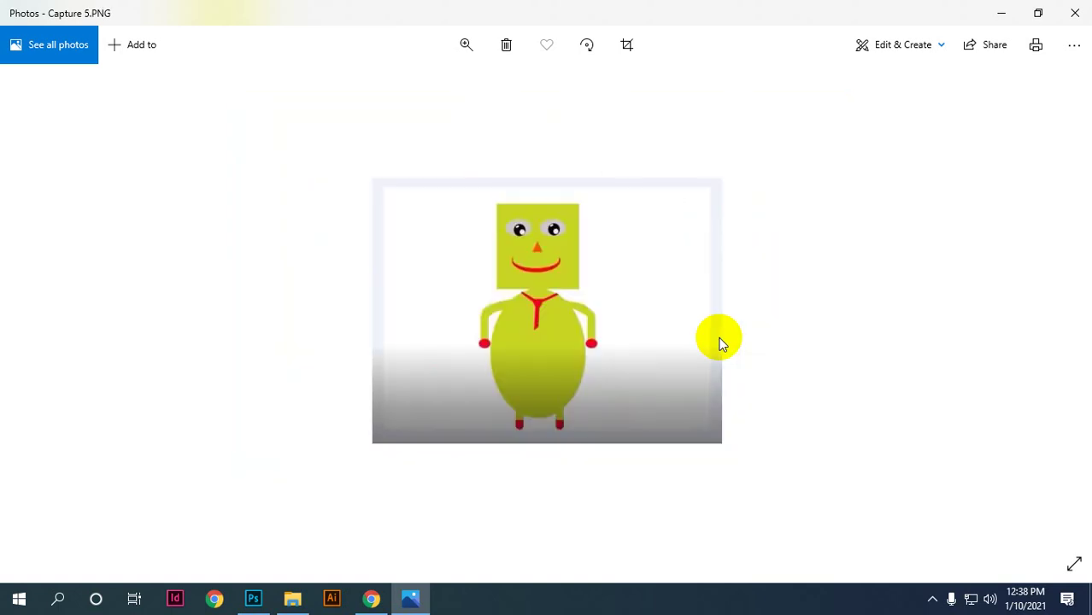
key(Right)
key(Right)
key(Right)
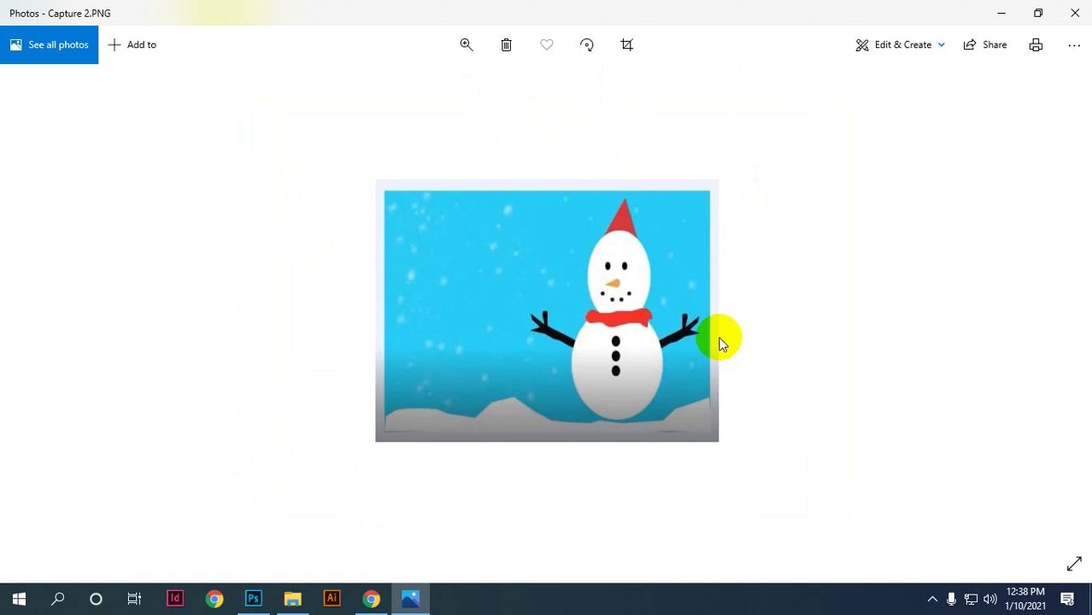
key(Right)
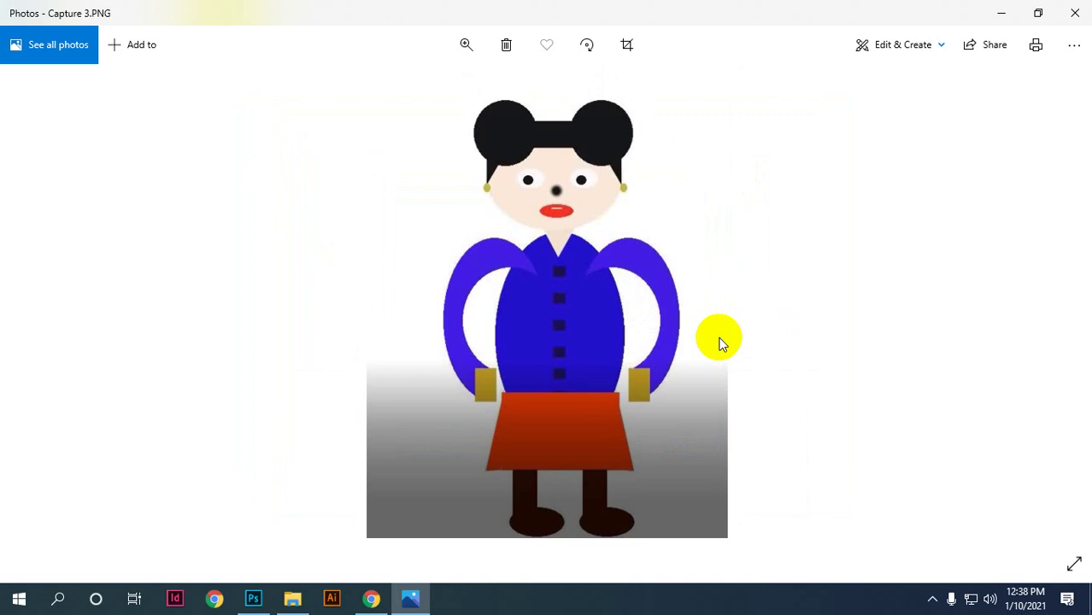
key(Right)
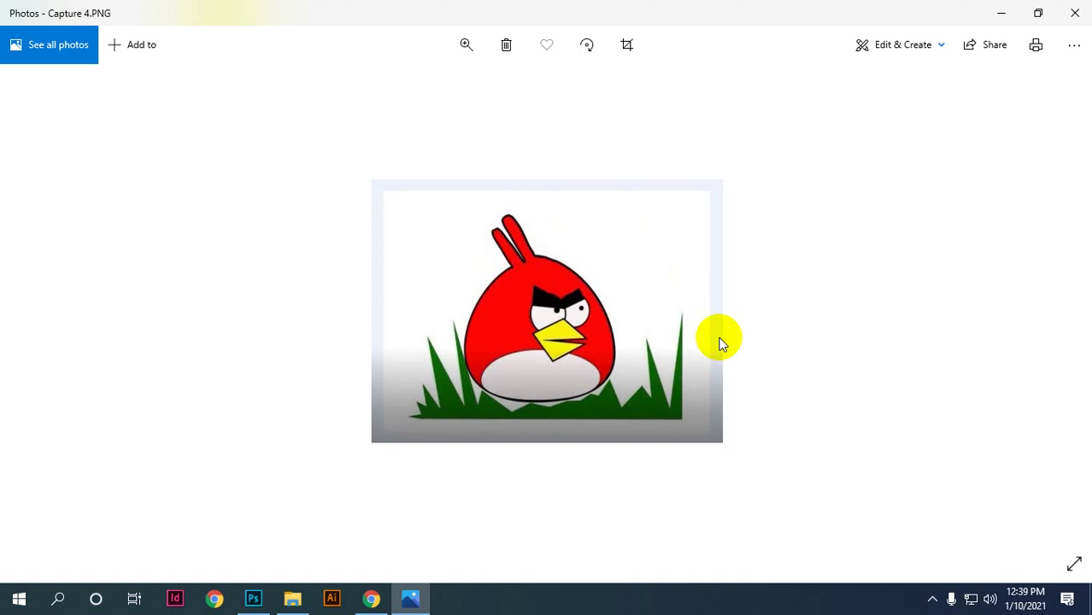
key(Right)
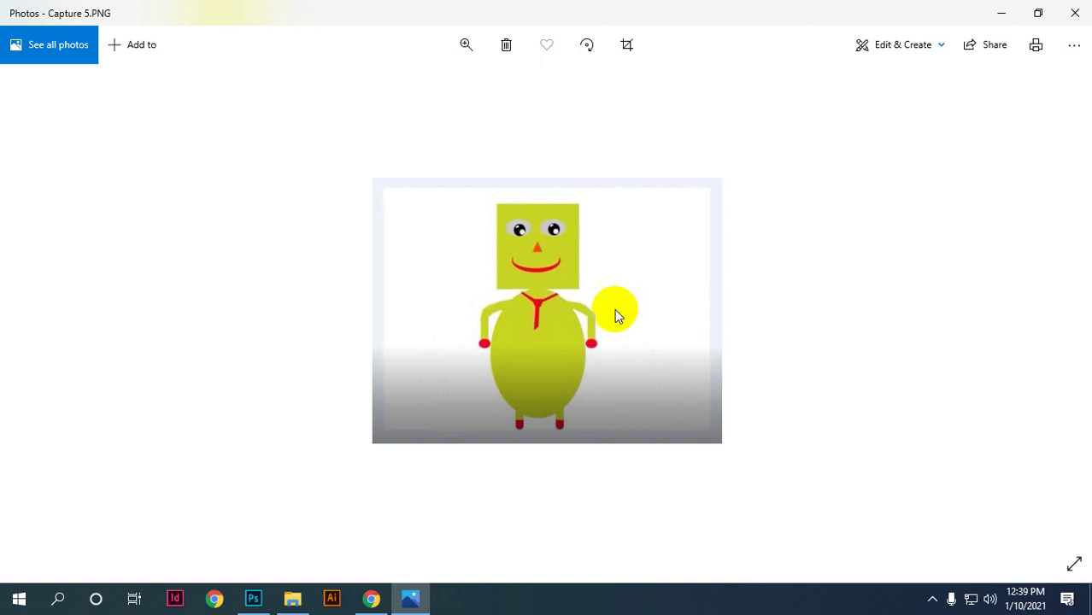
double_click(530, 275)
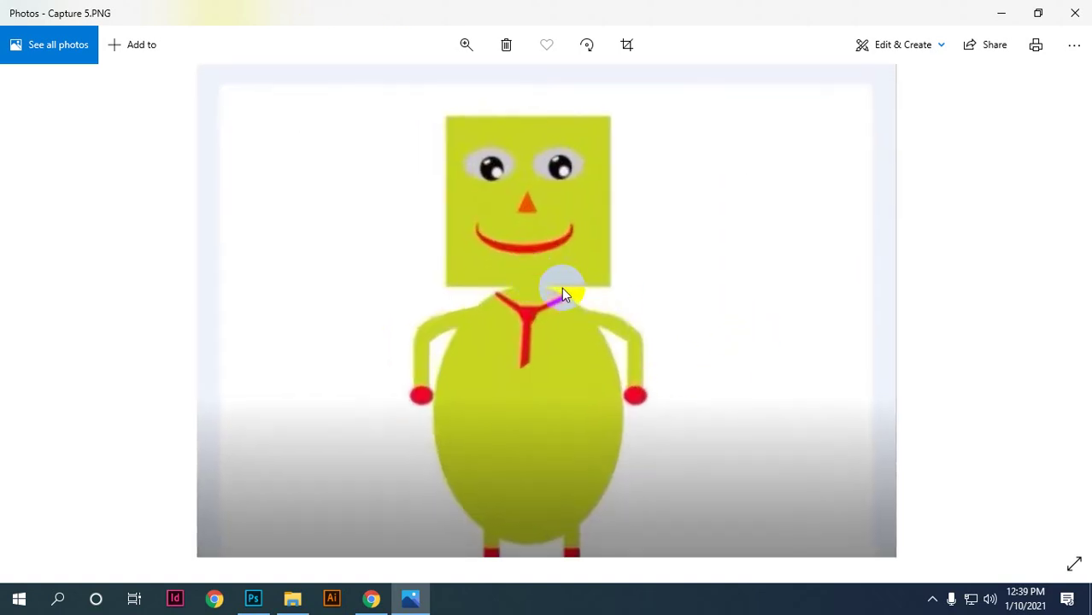
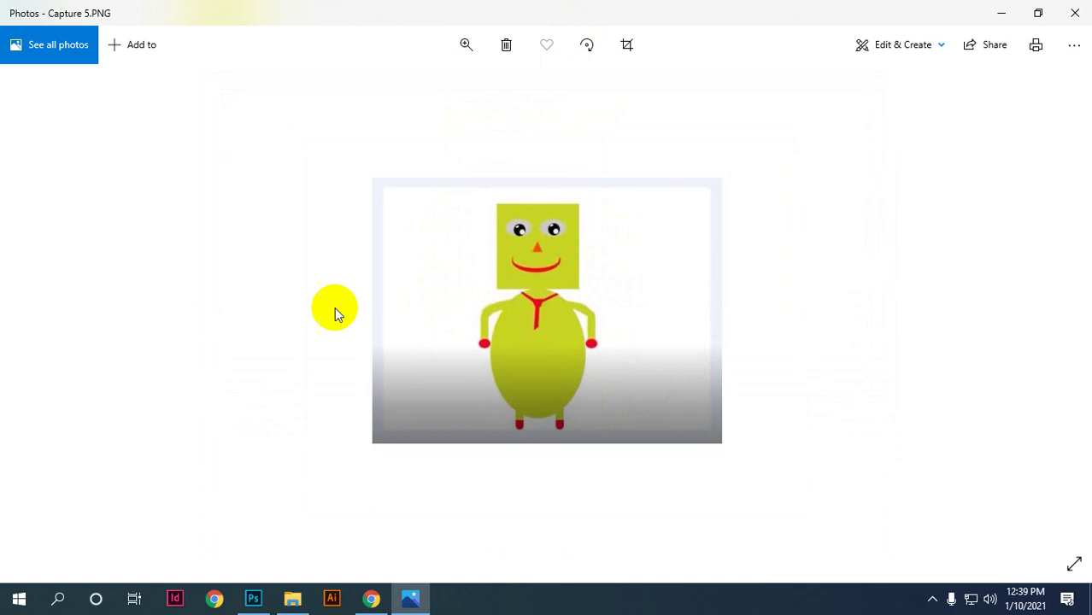
Step: Move to the robot drawing, zoom in to inspect it, then zoom back out
key(Right)
key(Right)
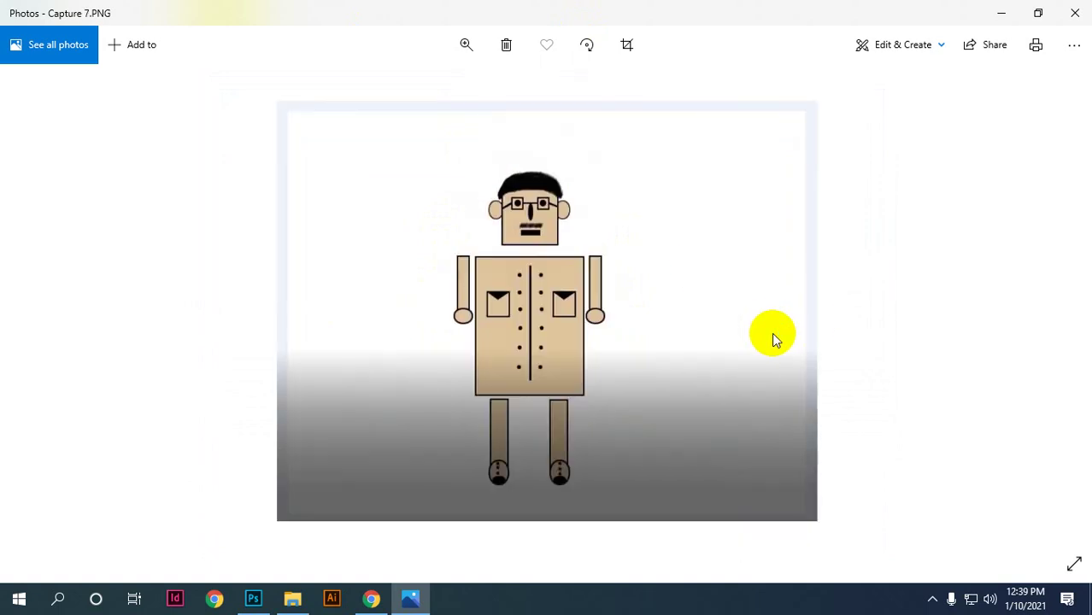
double_click(500, 289)
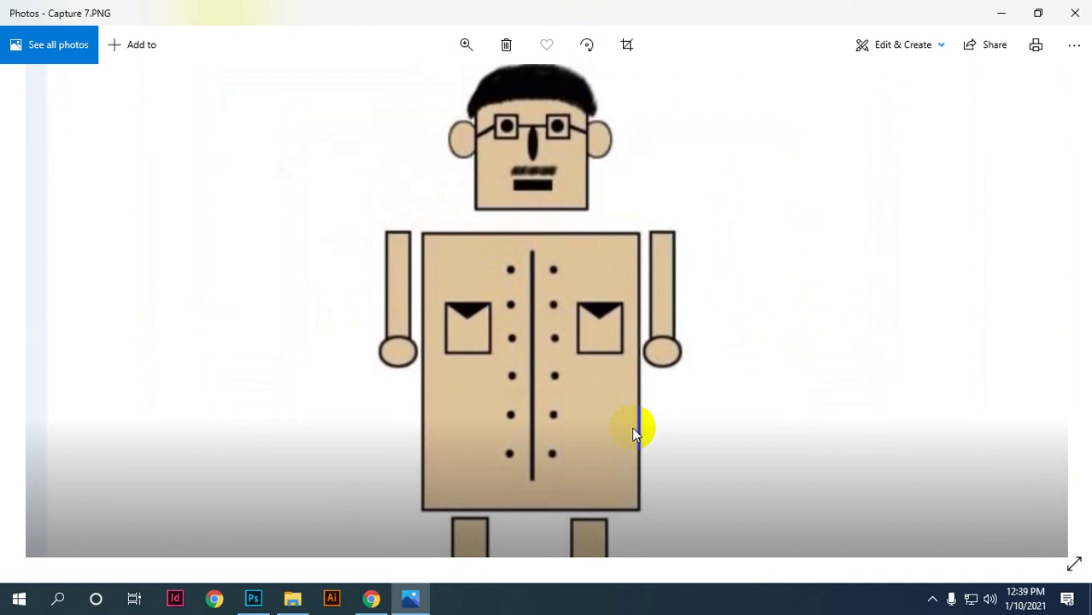
drag(633, 431, 659, 344)
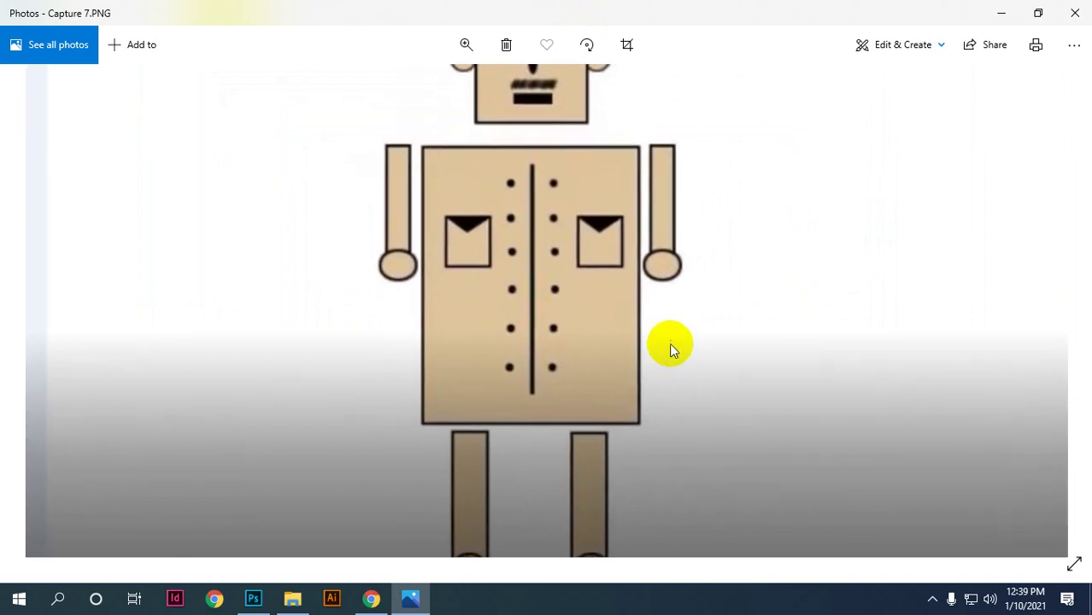
drag(598, 344, 584, 234)
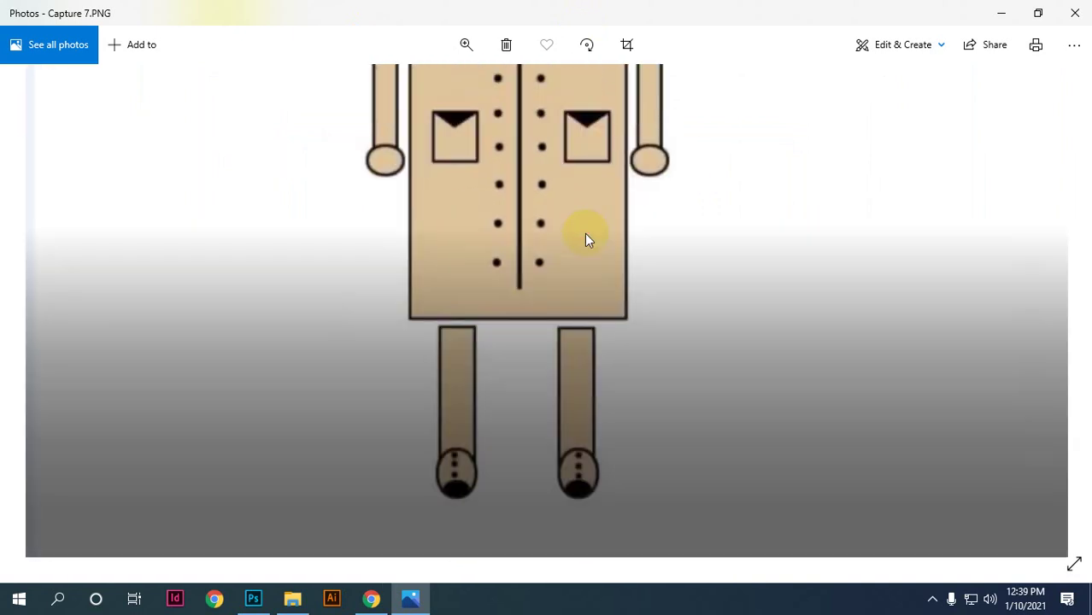
double_click(582, 234)
Step: Page back and forth through the drawings, ending on the chick-and-tree scene in Capture 9
key(Right)
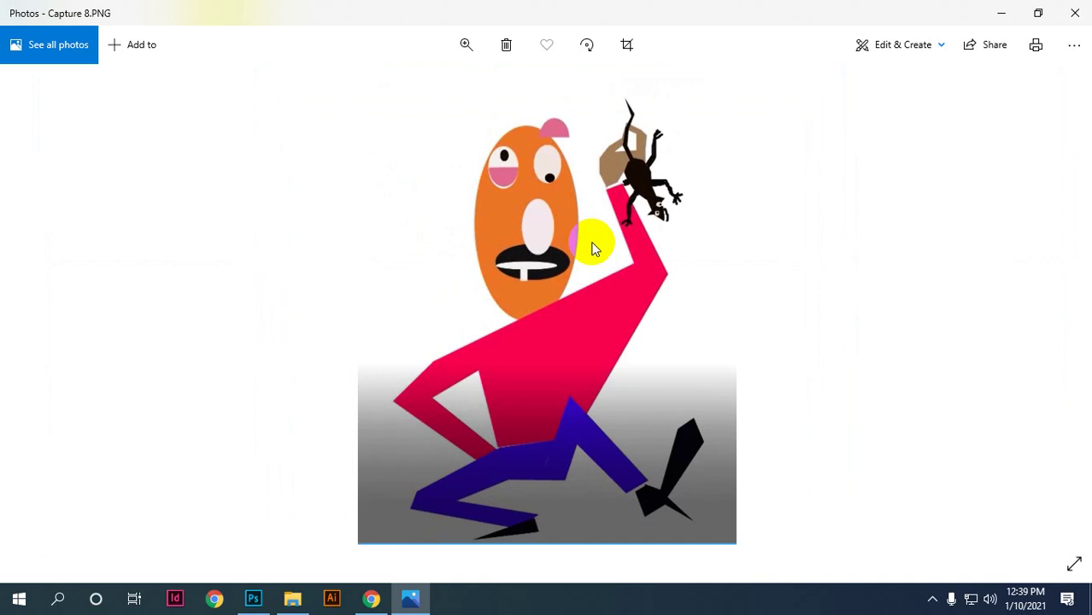
key(Right)
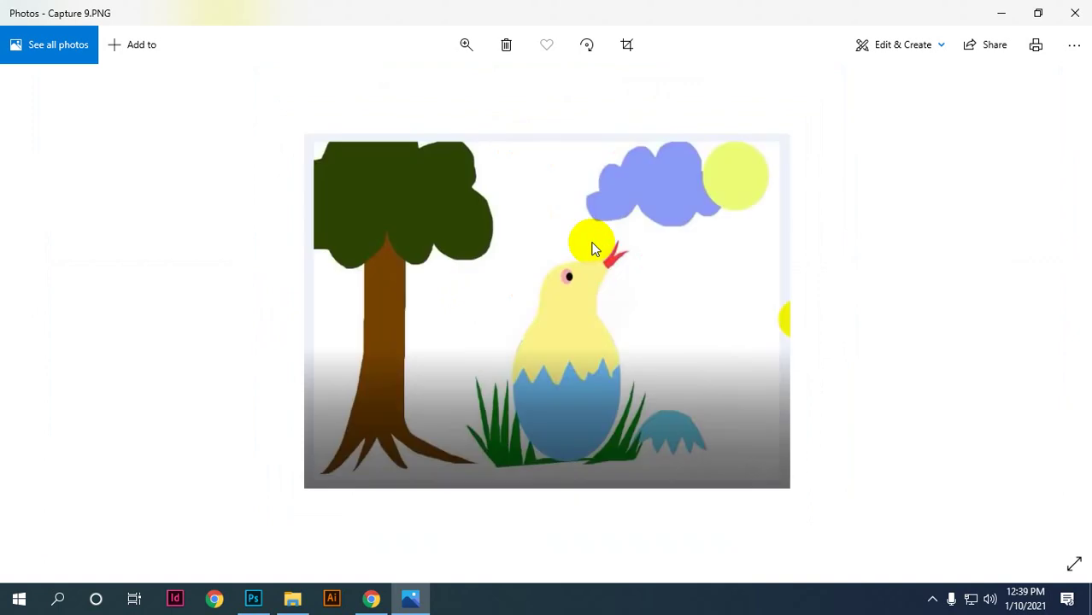
key(Right)
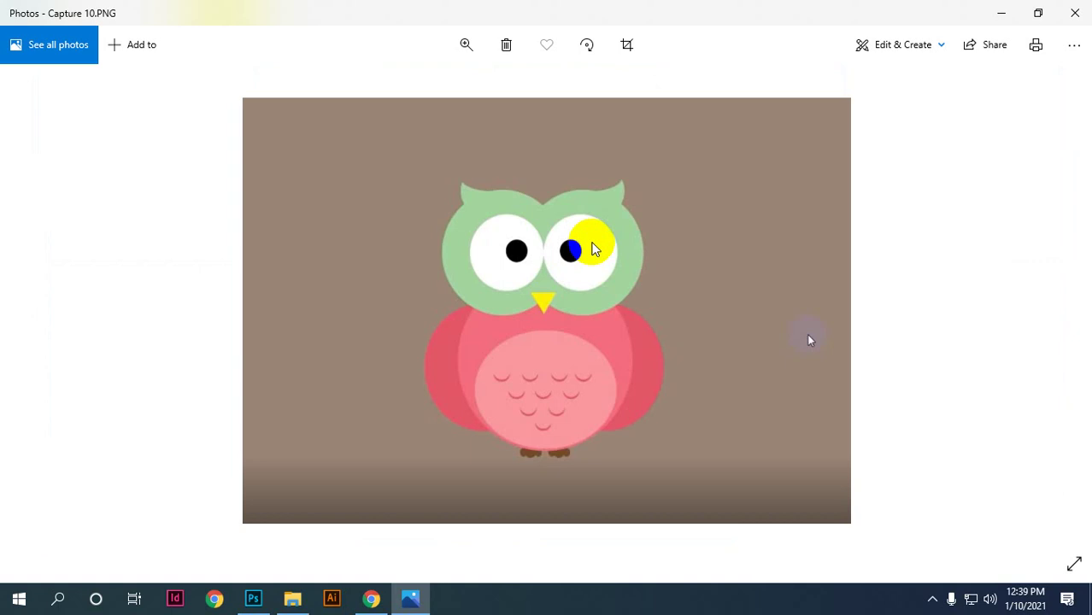
key(Right)
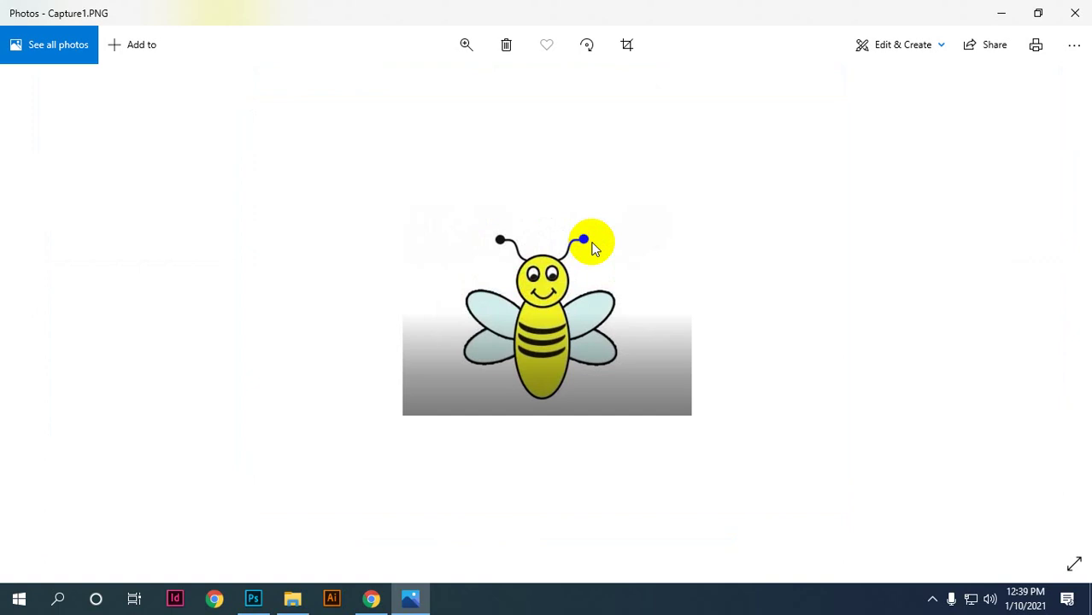
key(Left)
key(Left)
key(Left)
key(Left)
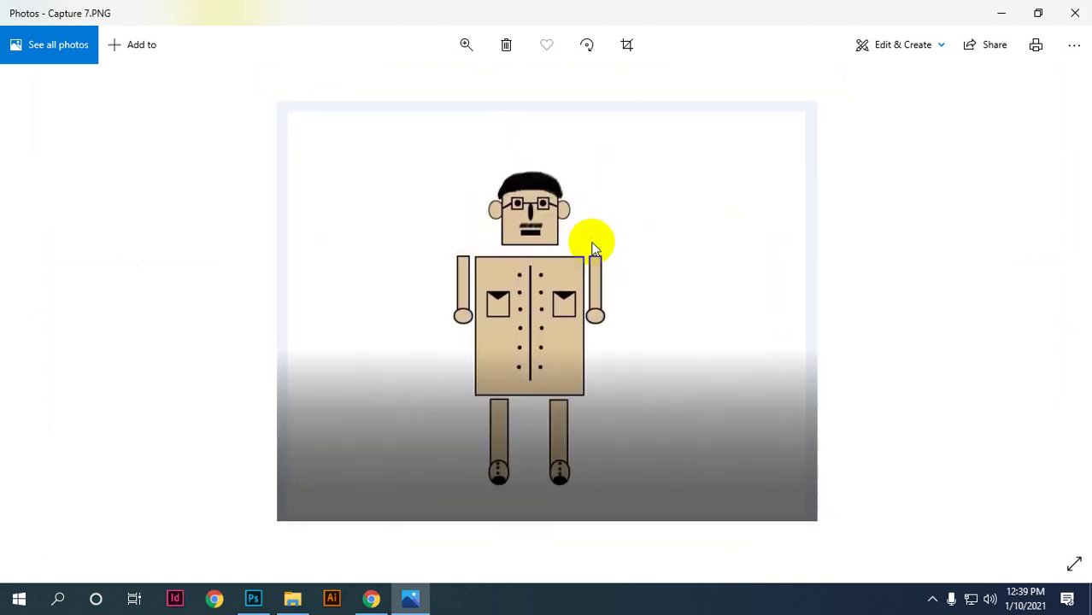
key(Left)
key(Left)
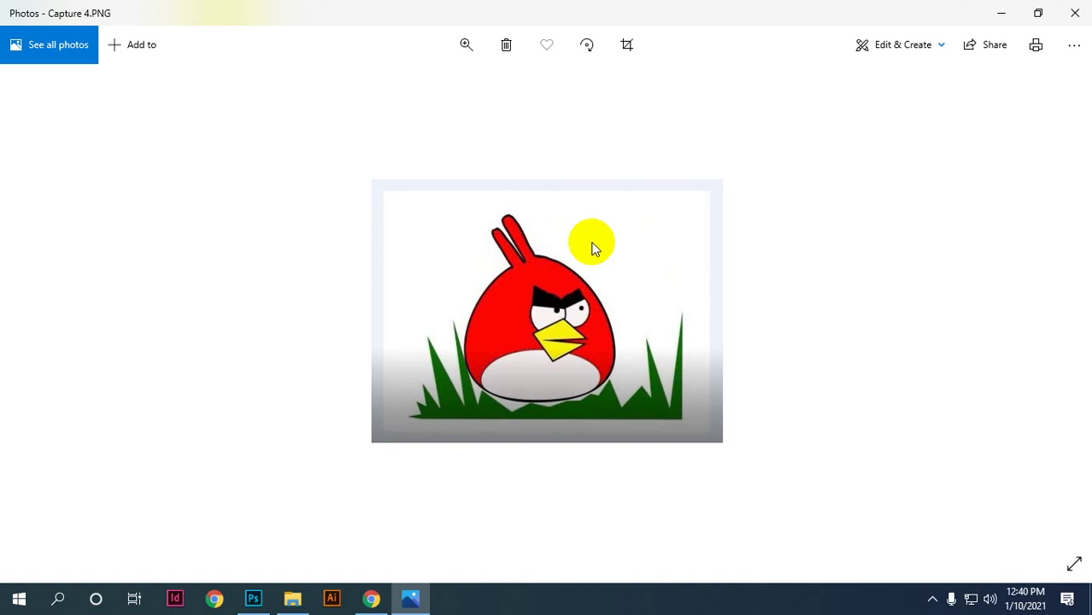
key(Left)
key(Left)
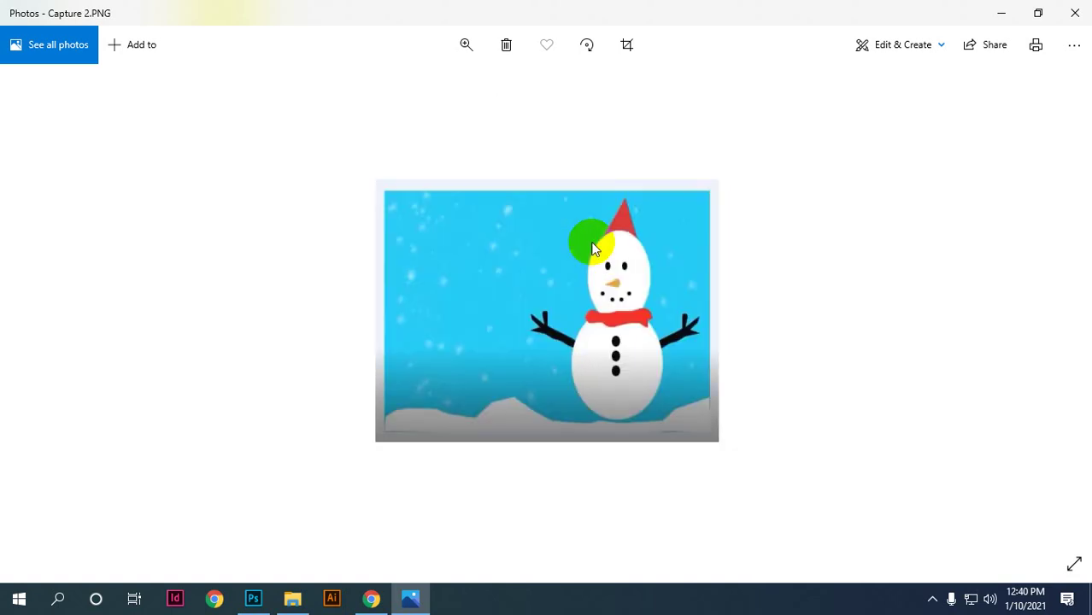
key(Right)
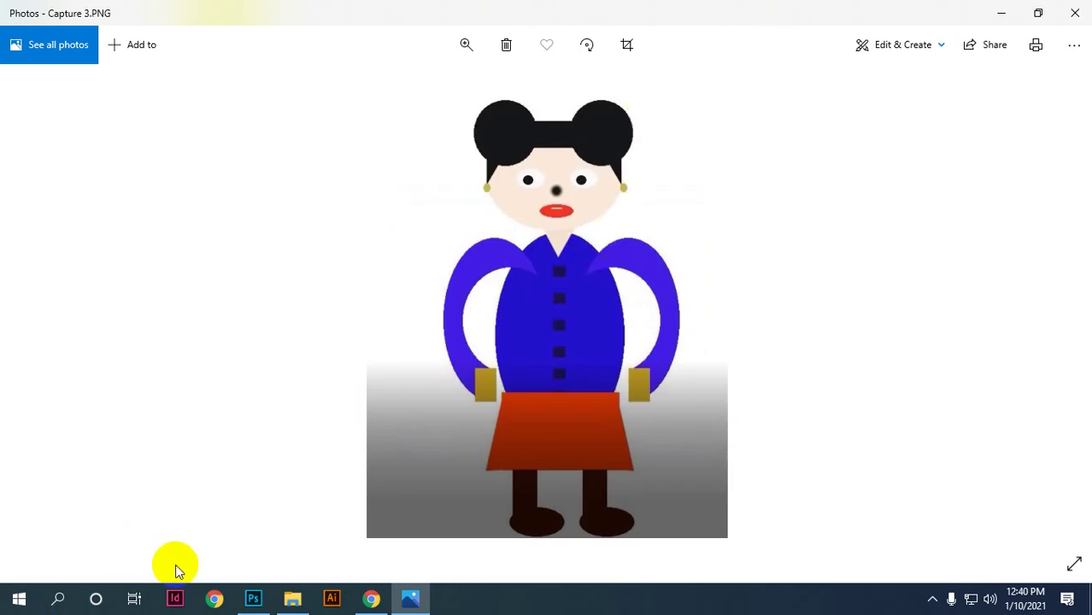
key(Right)
key(Right)
key(Right)
key(Right)
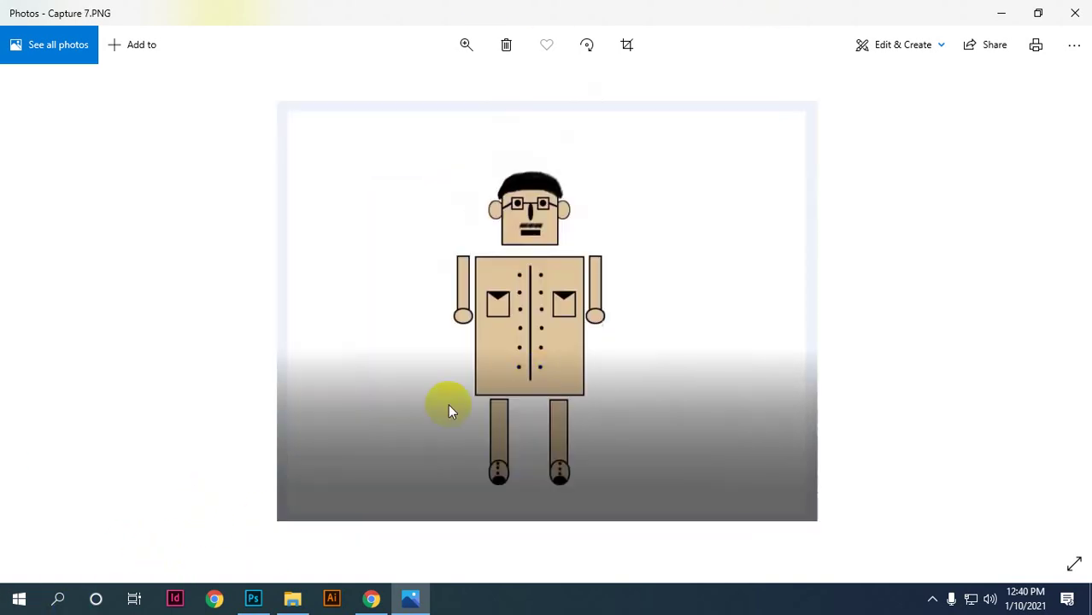
key(Right)
key(Right)
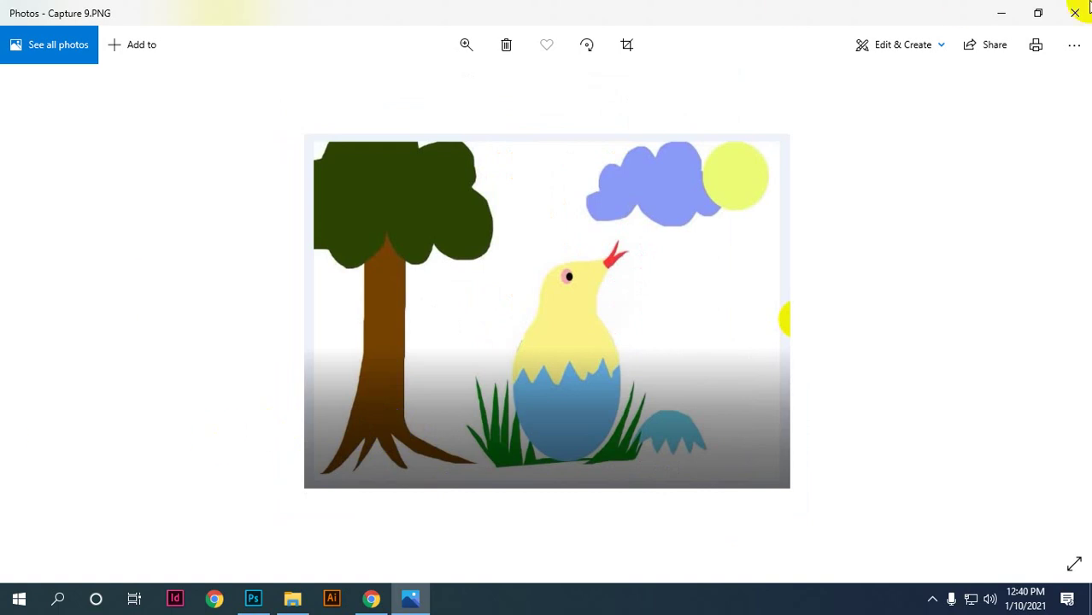
Step: Close the Photos viewer and the PS C 1 folder to return to Photoshop
click(1089, 7)
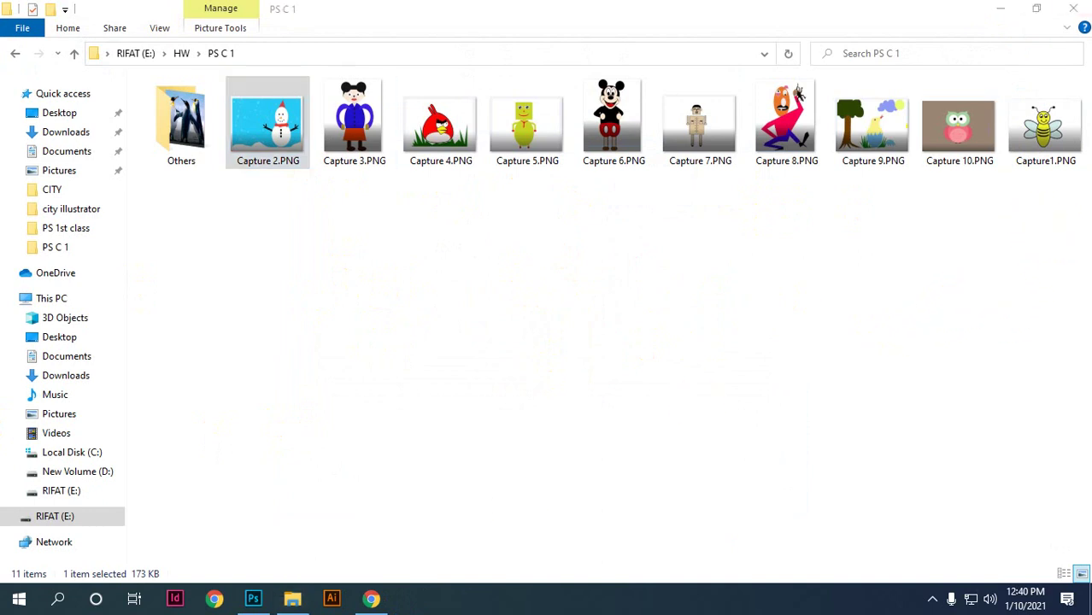
click(1070, 8)
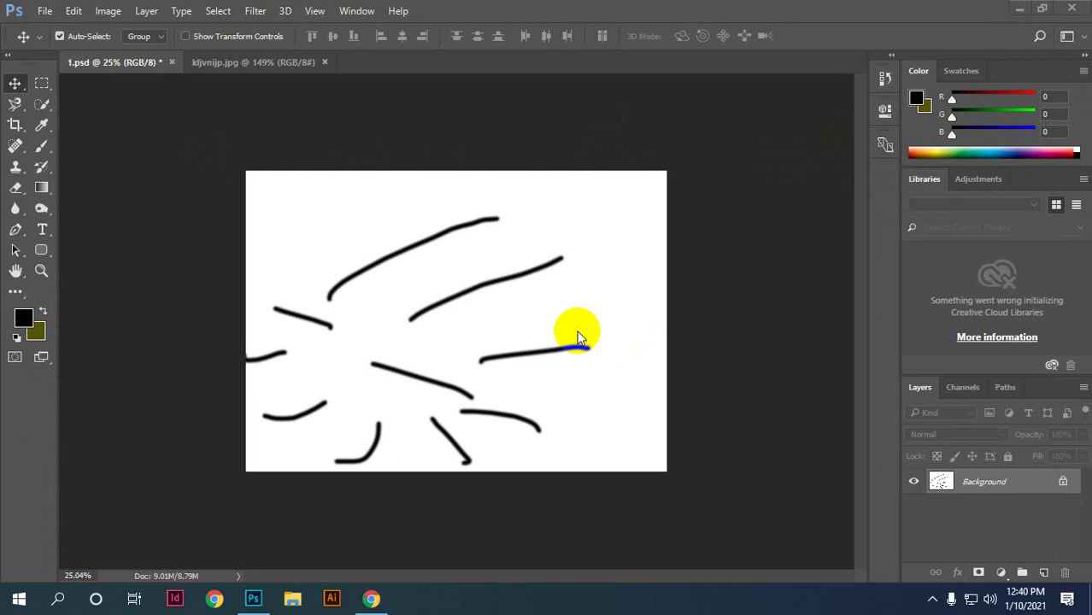
Step: From the penguin document, create Untitled-1 with the 7 × 5 in, 300 ppi RGB preset
click(283, 62)
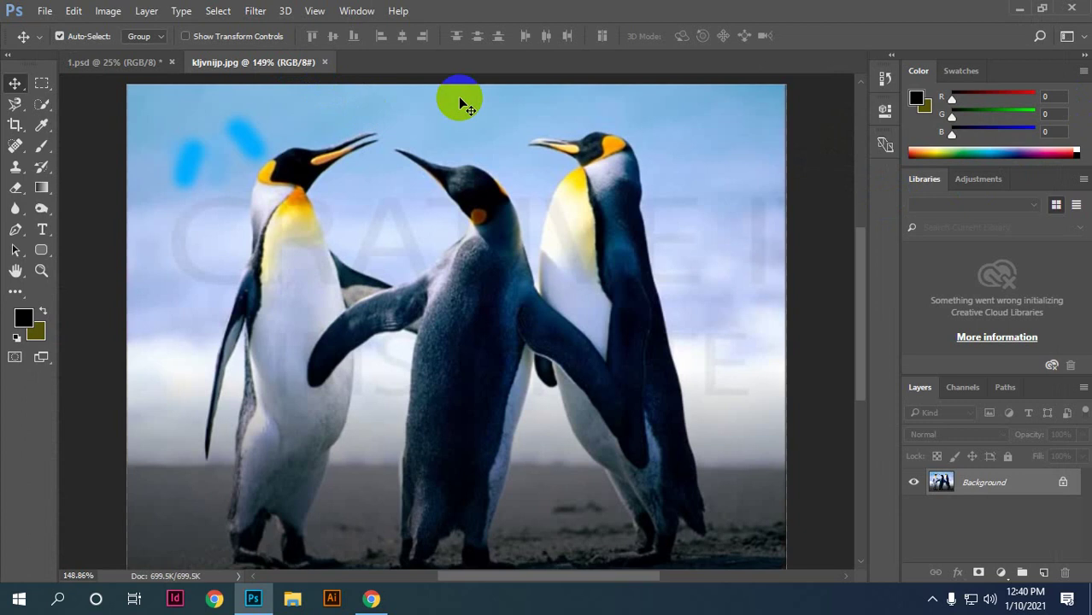
key(ctrl+n)
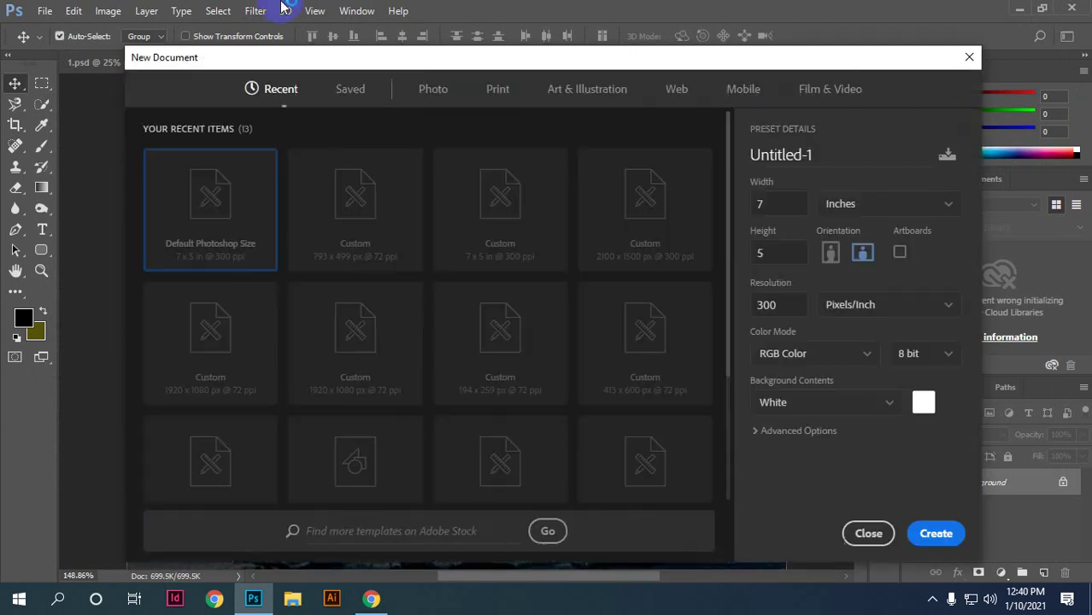
click(931, 538)
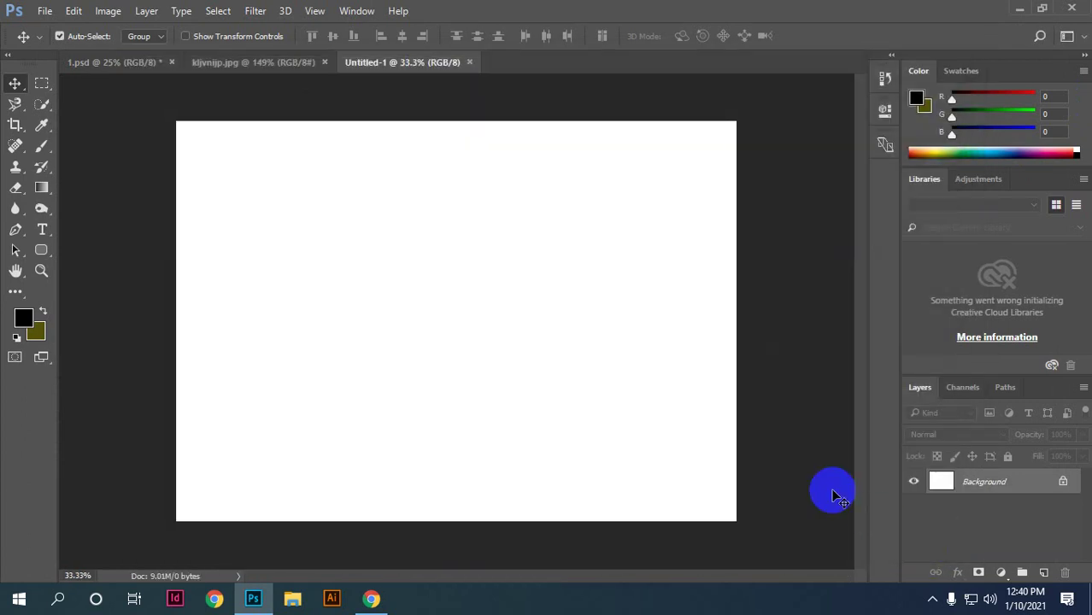
scroll(488, 398, down, 1)
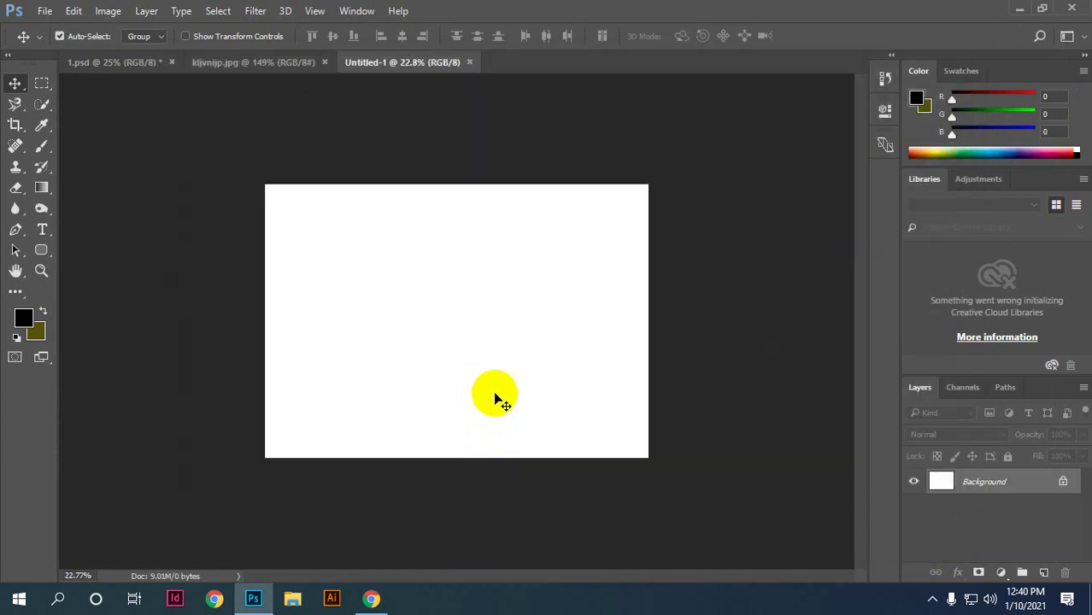
scroll(494, 398, up, 1)
scroll(530, 342, down, 1)
scroll(530, 340, down, 1)
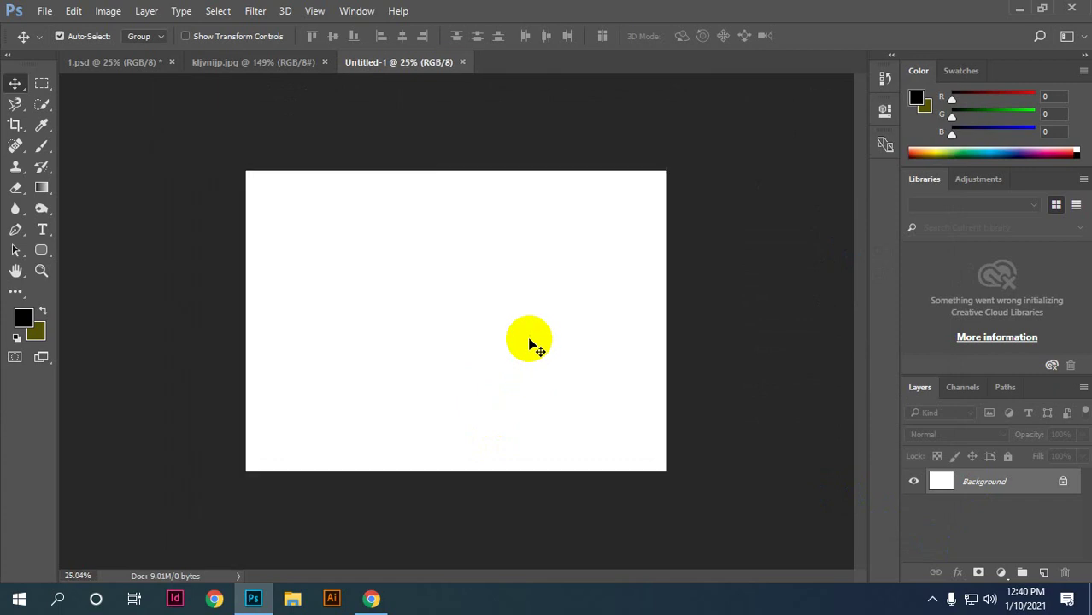
scroll(530, 338, up, 1)
scroll(529, 335, up, 1)
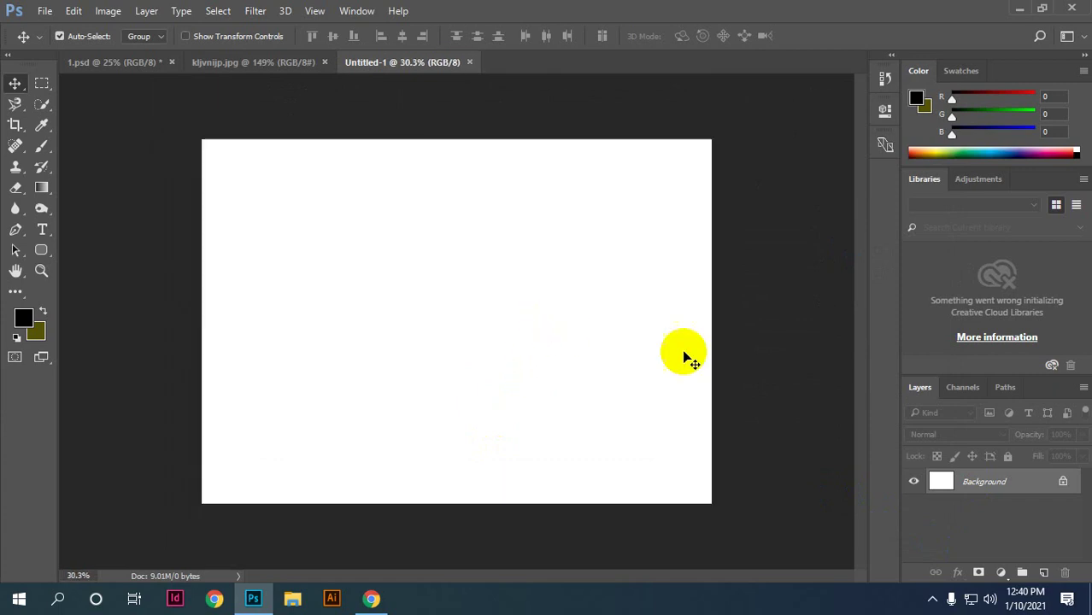
scroll(448, 291, up, 1)
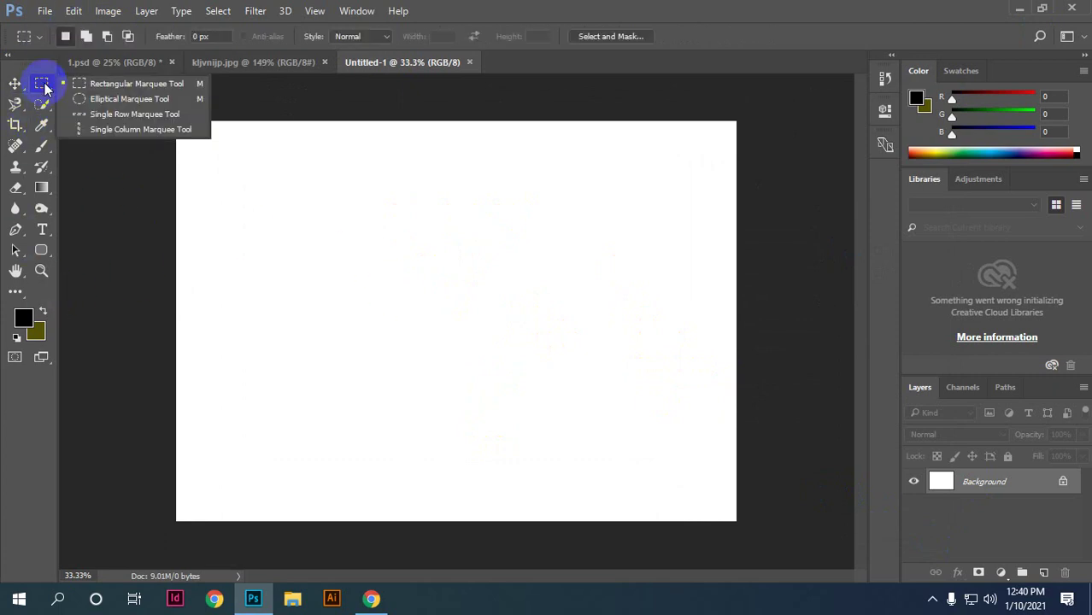
Step: Make a circular elliptical selection near the canvas centre and add Layer 1
drag(41, 83, 122, 103)
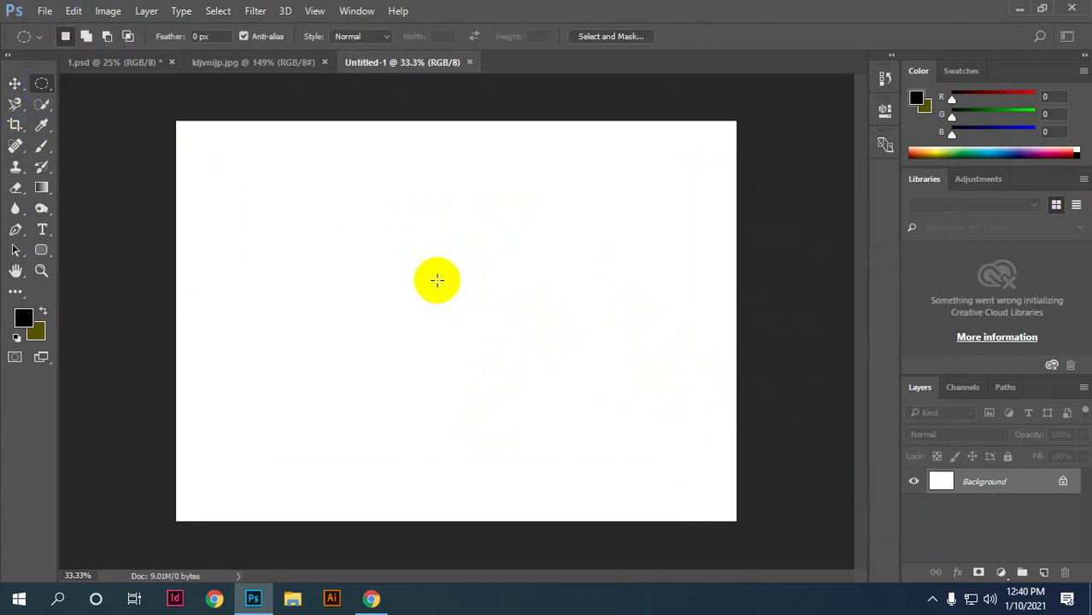
mouse_move(389, 228)
mouse_down()
mouse_move(521, 424)
mouse_move(549, 407)
mouse_up()
click(1043, 573)
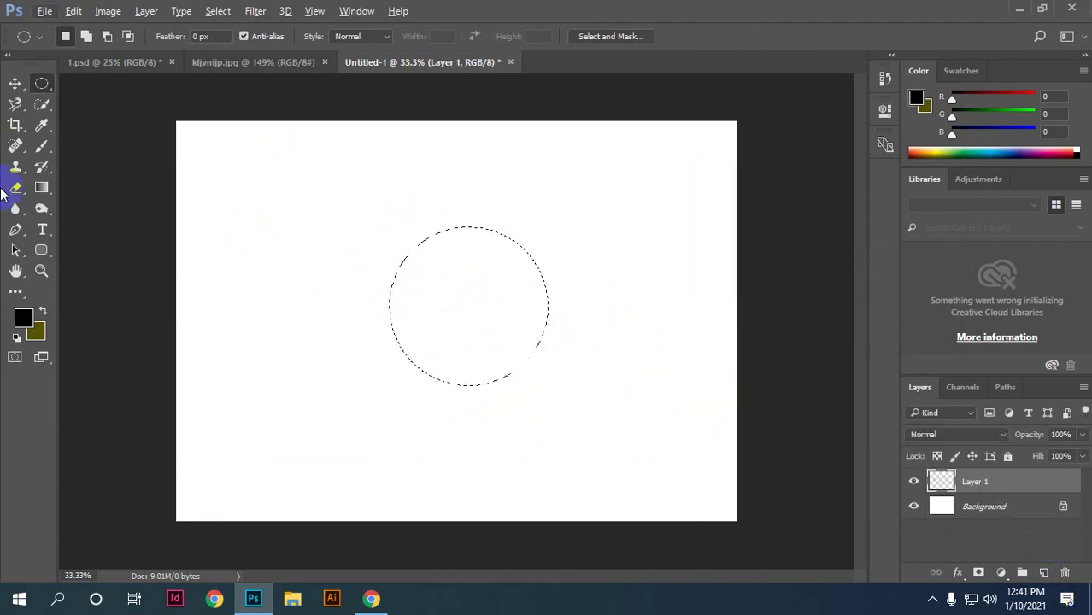
Step: Fill the circle with tan eed28f, deselect, and move it slightly upward
click(23, 317)
drag(731, 146, 724, 112)
click(976, 96)
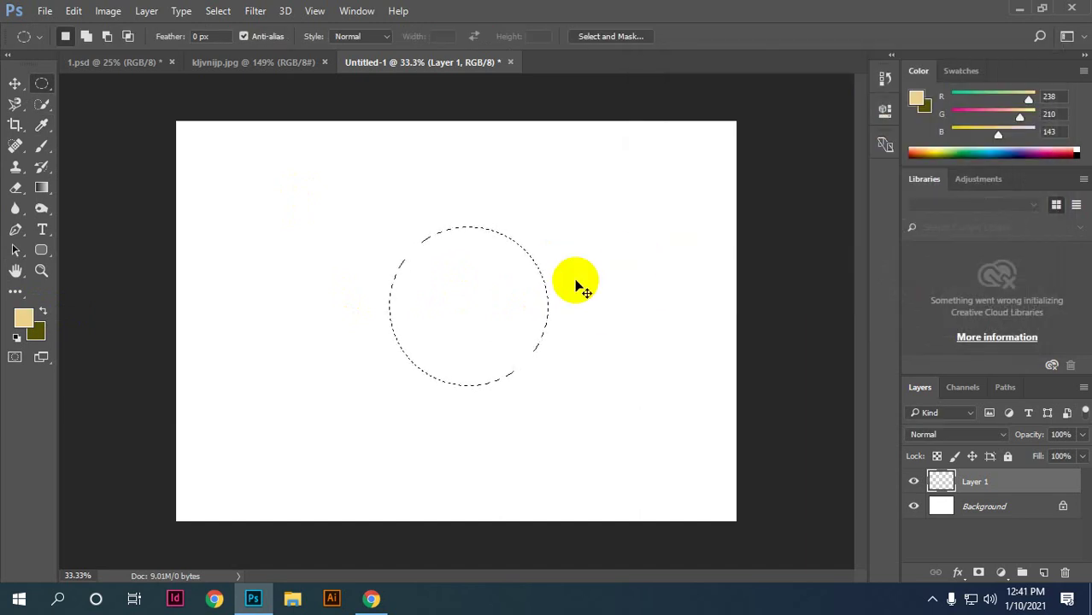
key(alt)
key(alt+BackSpace)
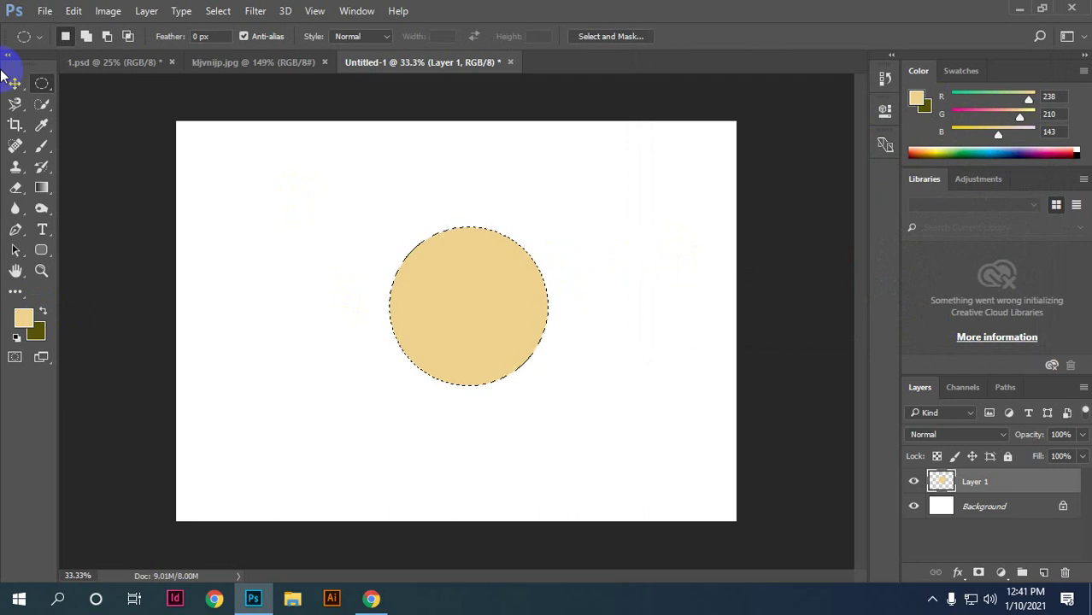
click(14, 83)
key(ctrl+d)
drag(446, 285, 487, 252)
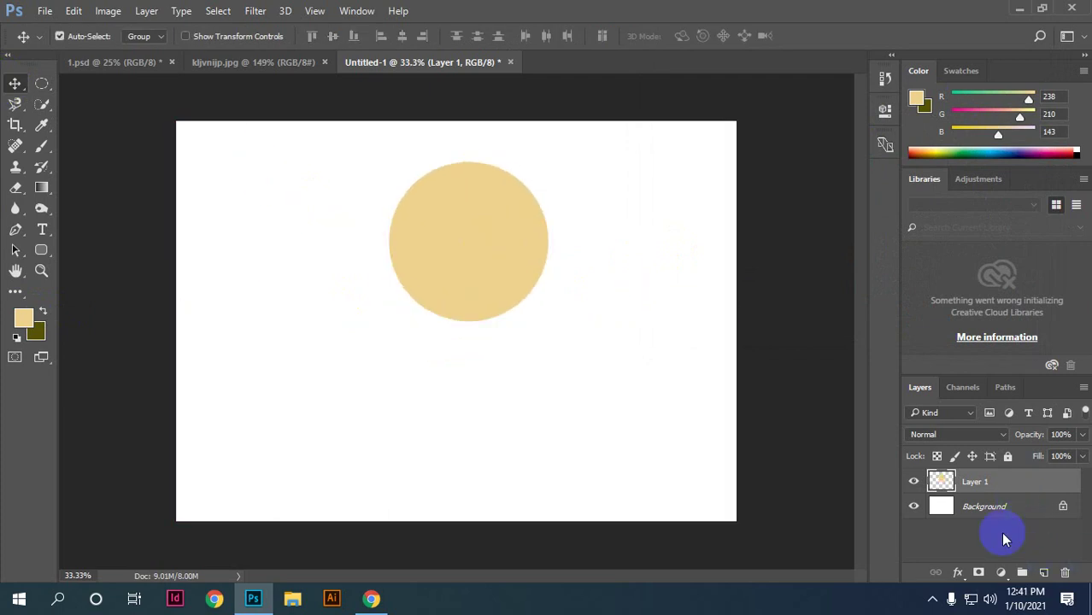
scroll(483, 256, up, 2)
scroll(492, 182, up, 1)
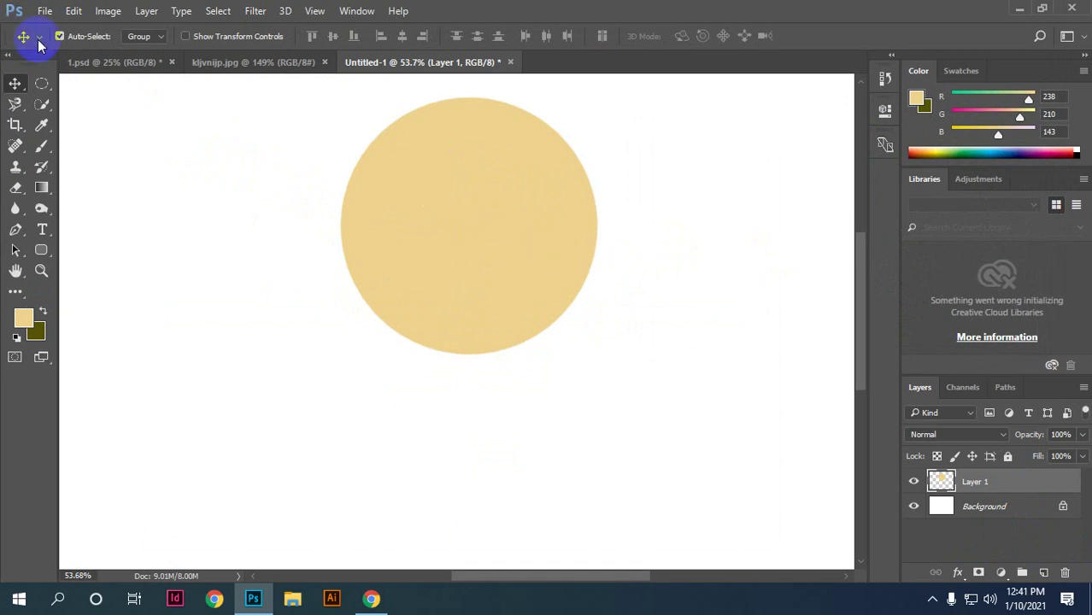
Step: Select a small oval on the circle's upper left and add Layer 2
click(46, 84)
click(111, 99)
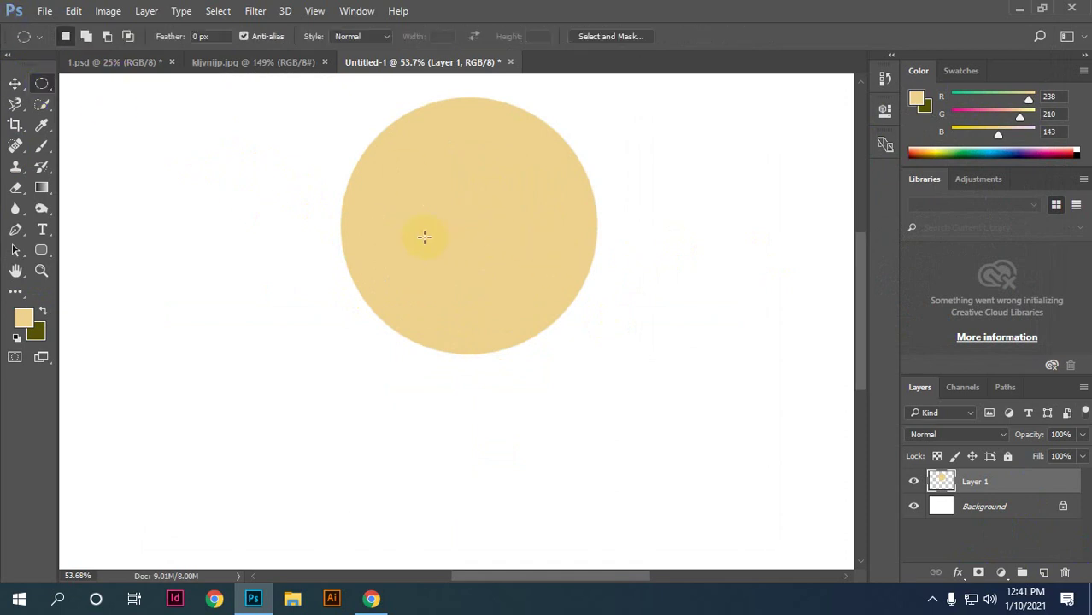
drag(365, 162, 415, 251)
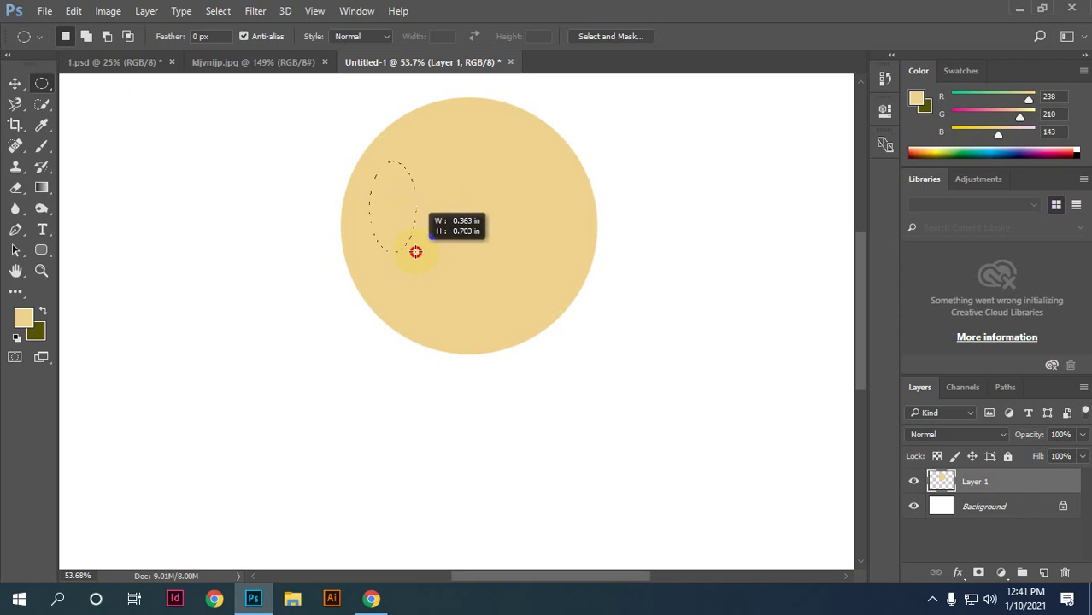
click(1043, 572)
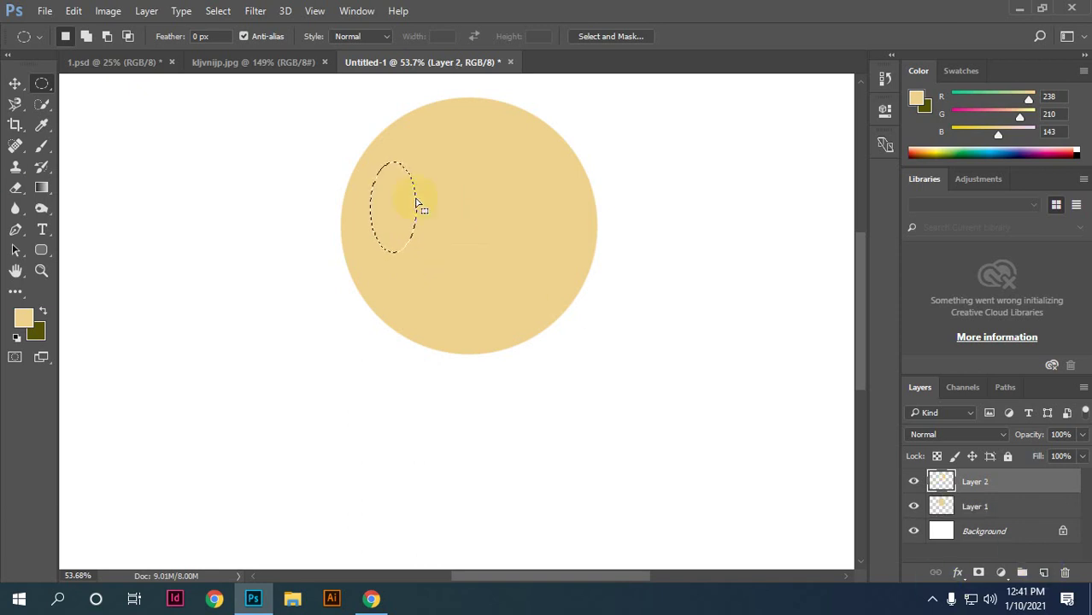
Step: Fill the oval with white as the eye, then deselect
click(32, 322)
drag(646, 160, 621, 80)
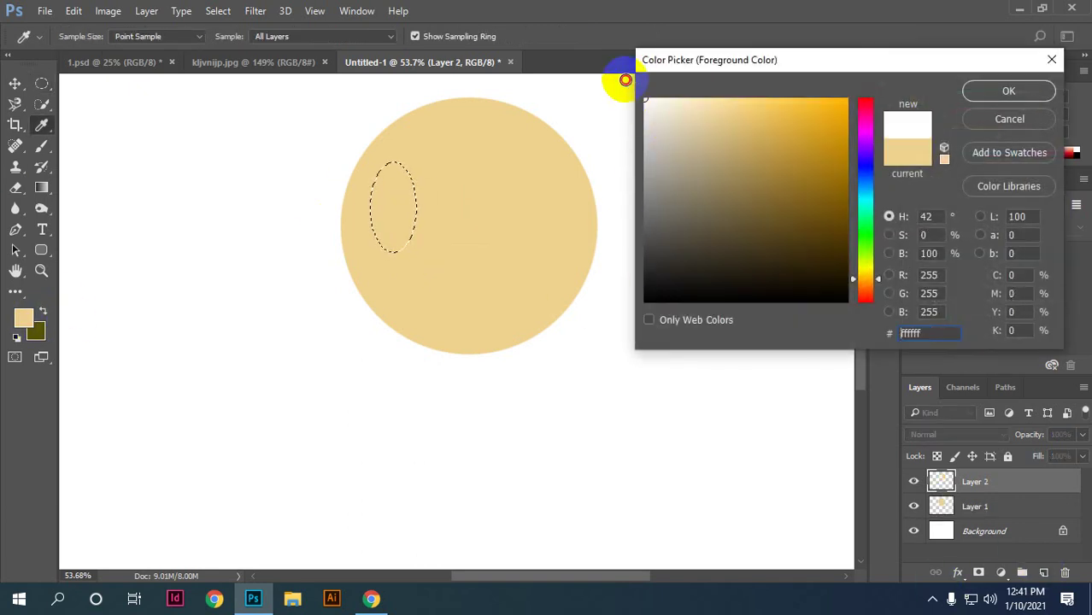
click(996, 93)
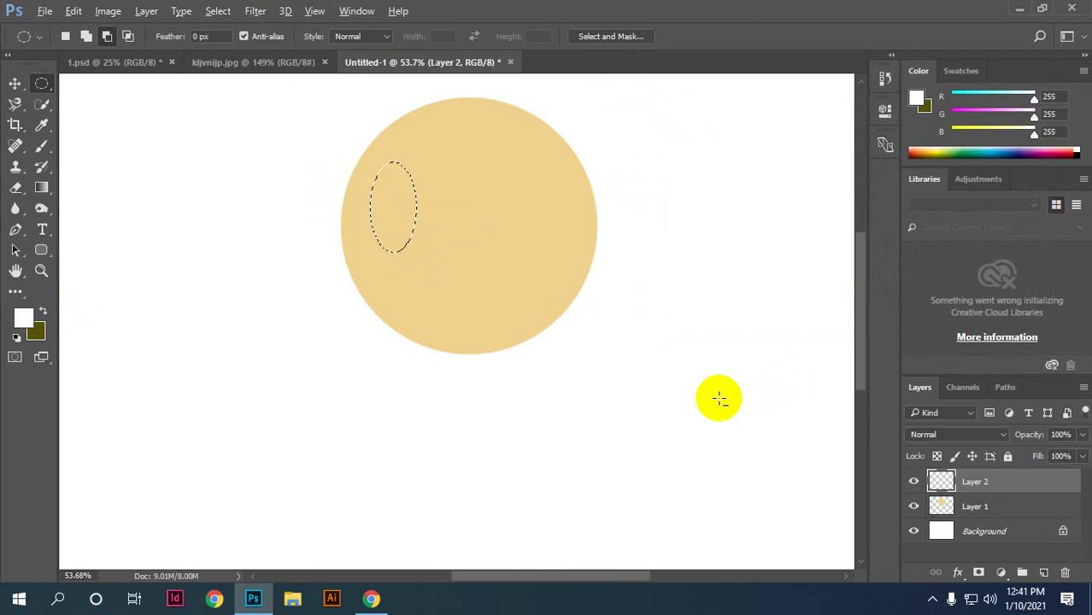
key(alt+BackSpace)
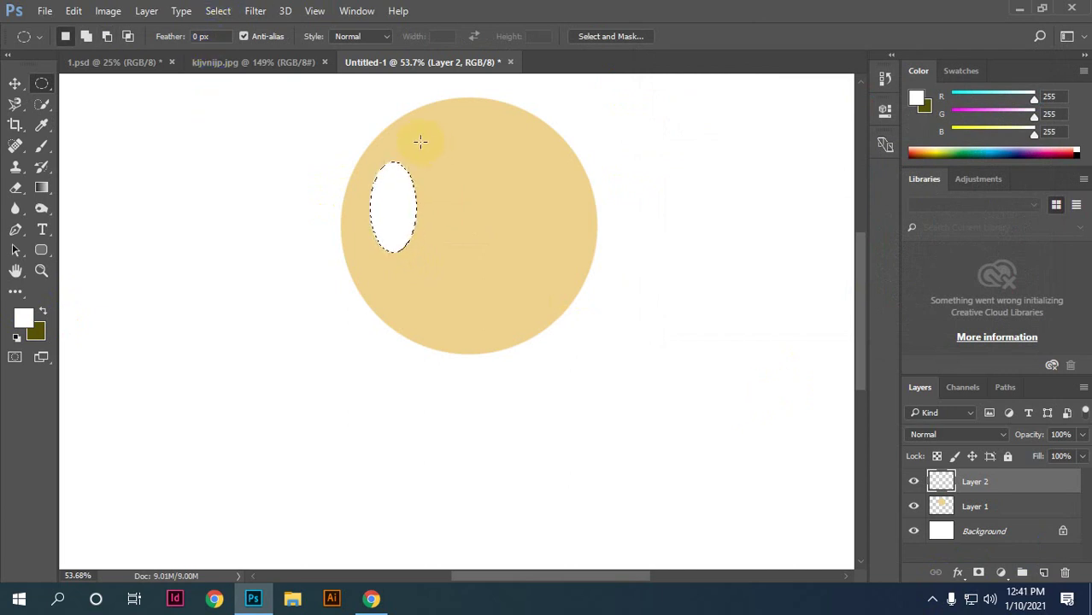
right_click(41, 84)
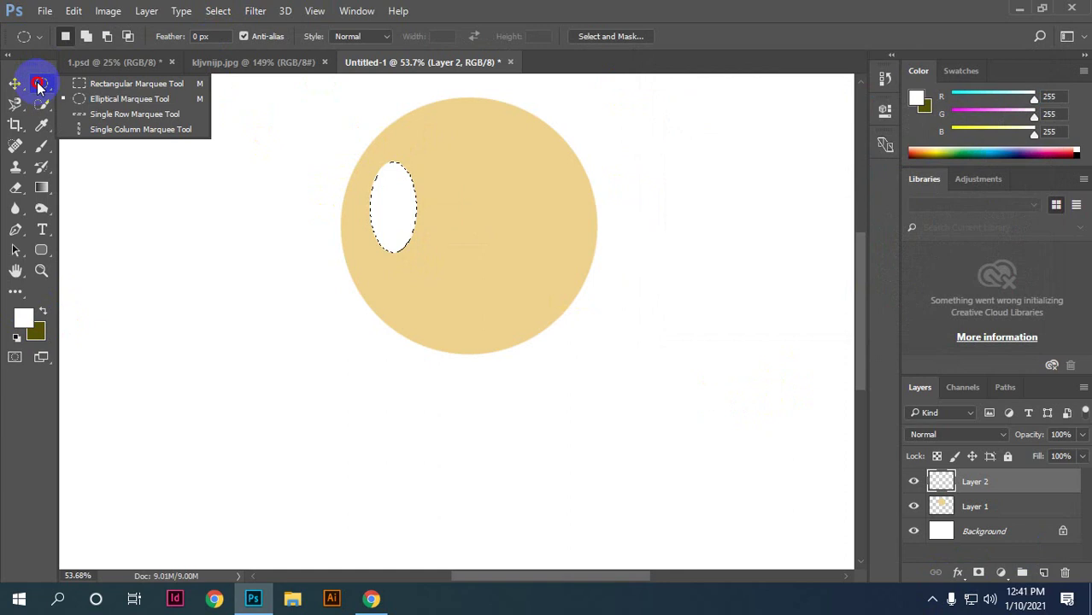
click(119, 98)
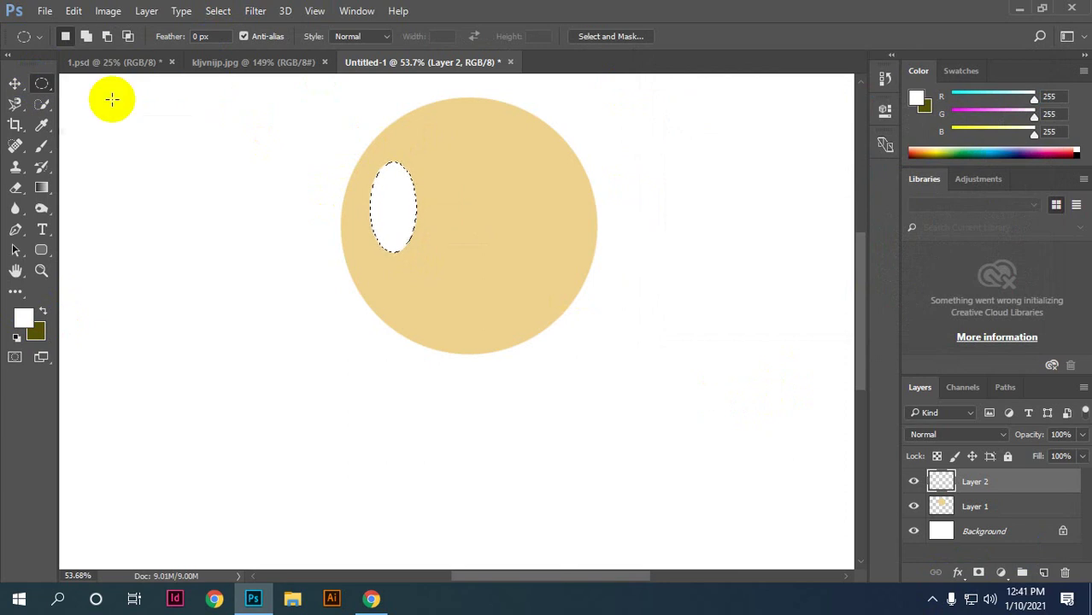
click(15, 83)
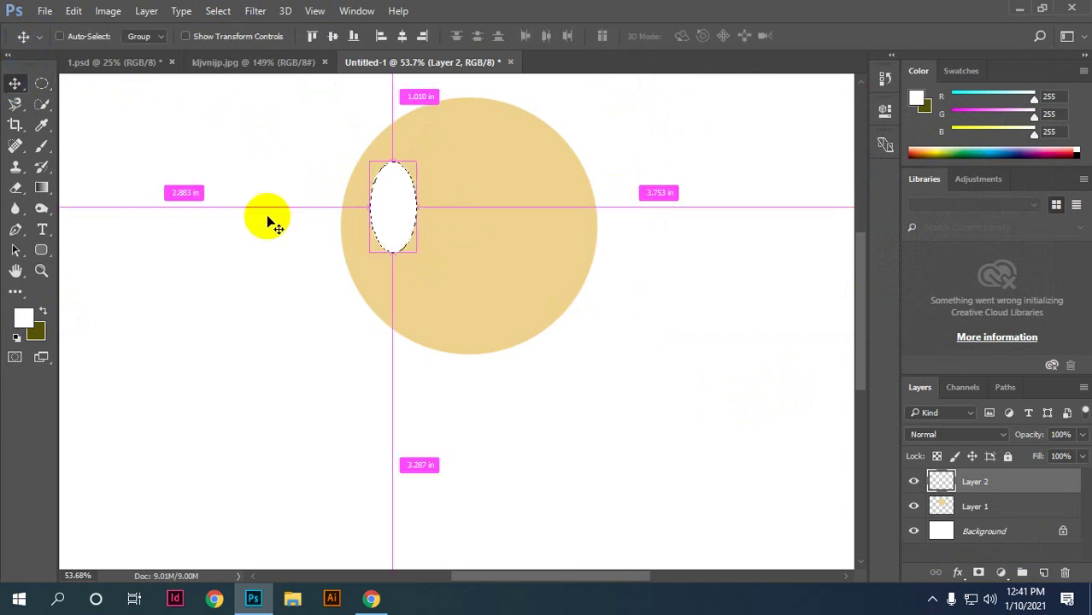
key(ctrl+d)
scroll(363, 195, up, 3)
scroll(360, 197, up, 2)
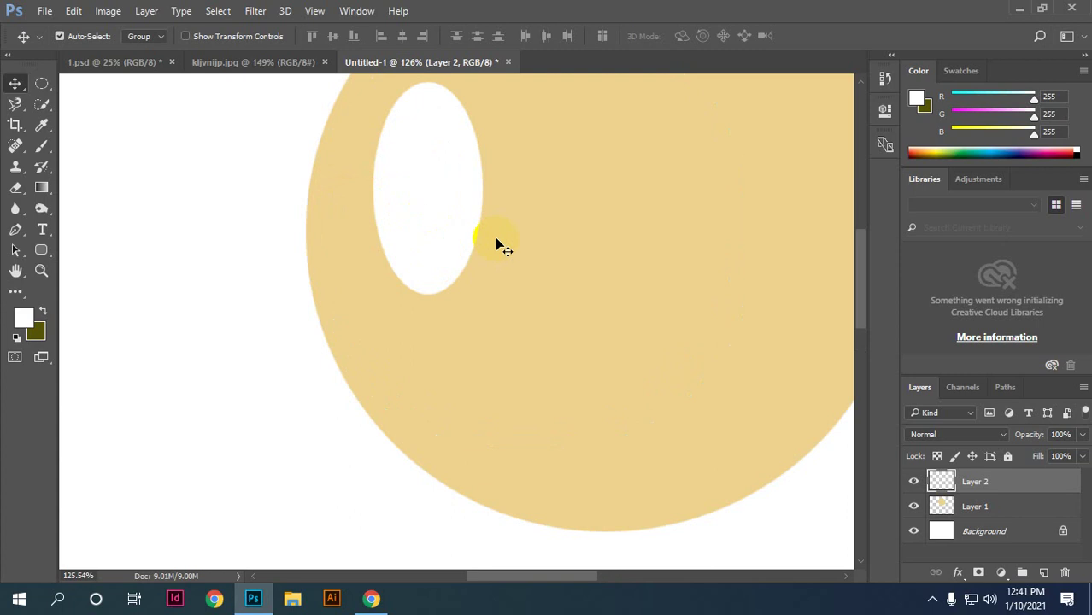
Step: Select a small oval pupil inside the white eye and add Layer 3
click(43, 86)
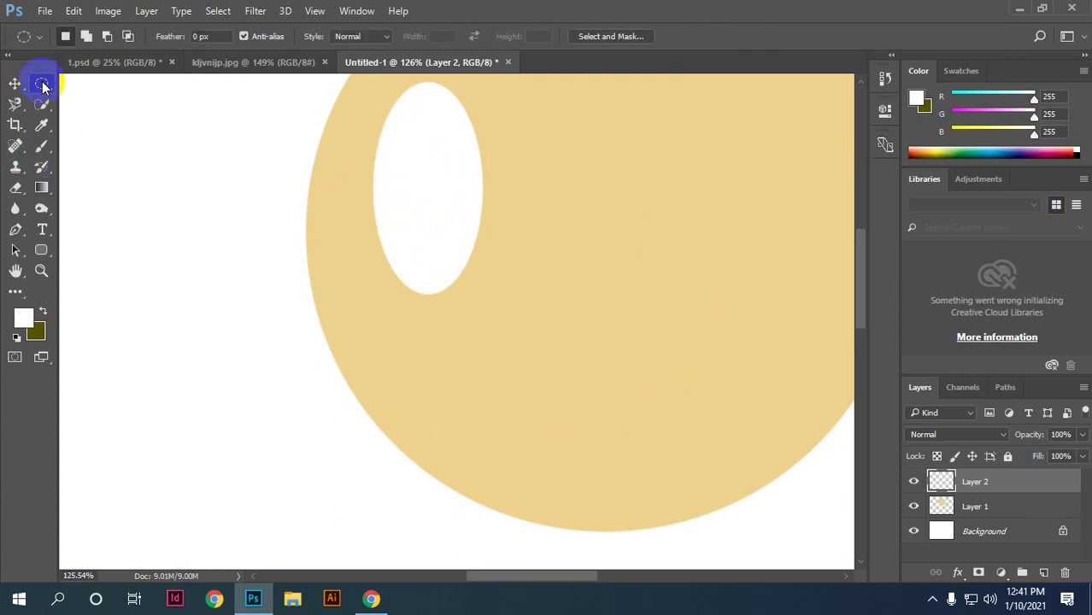
drag(427, 187, 461, 264)
click(15, 83)
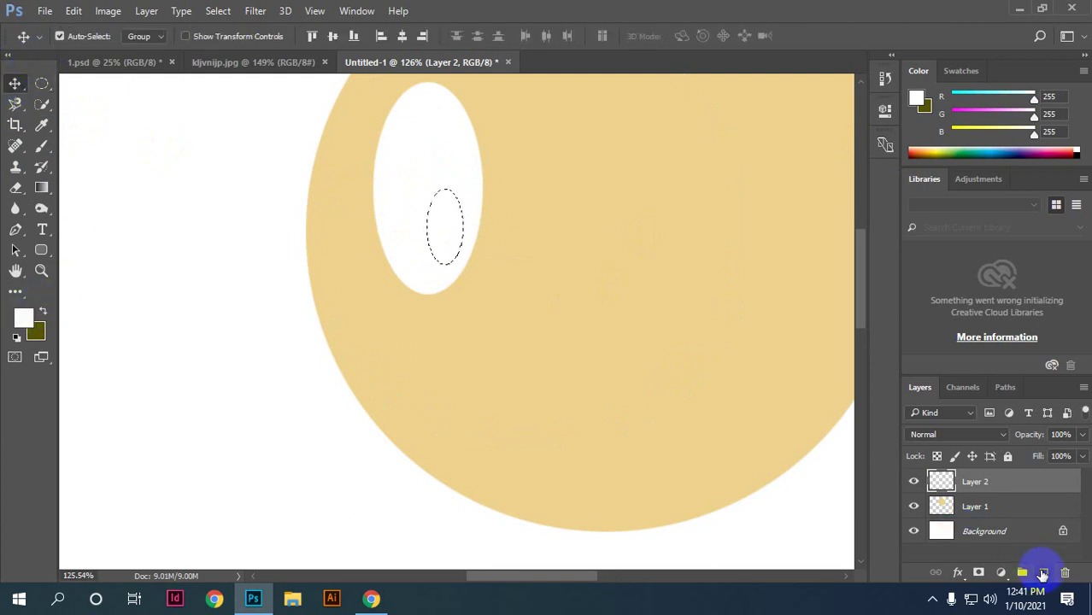
click(1044, 573)
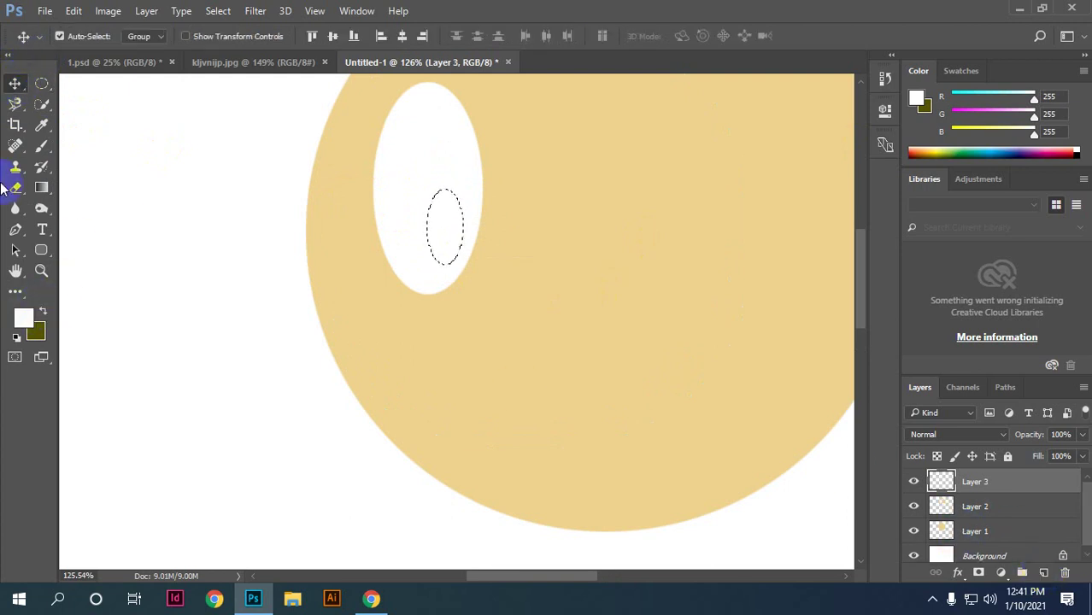
Step: Fill the pupil with black, move it lower in the eye, then select Layer 2
key(i)
click(23, 318)
drag(755, 177, 842, 301)
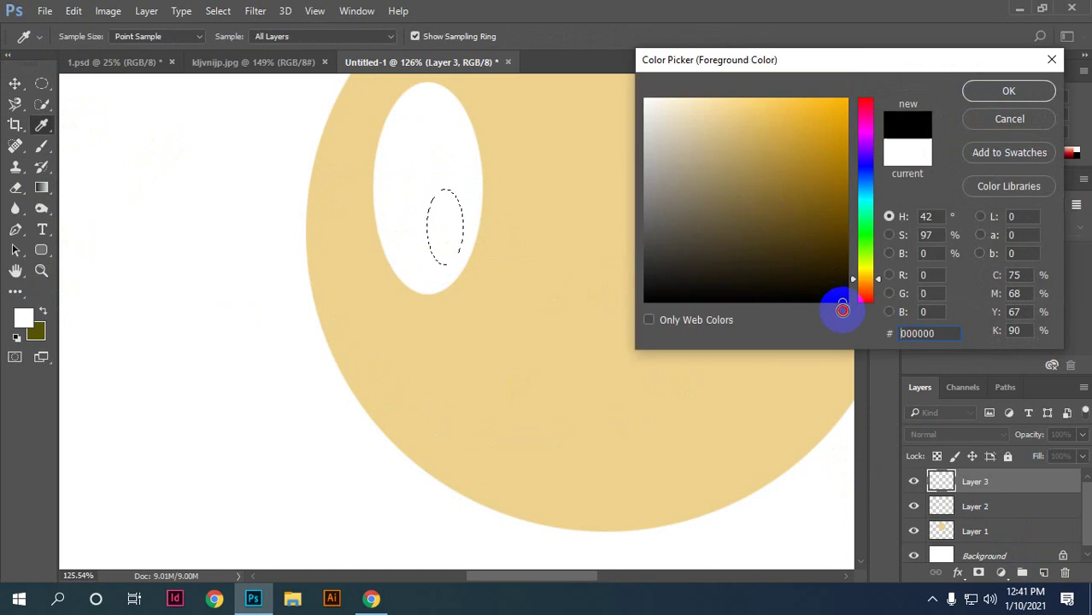
click(976, 94)
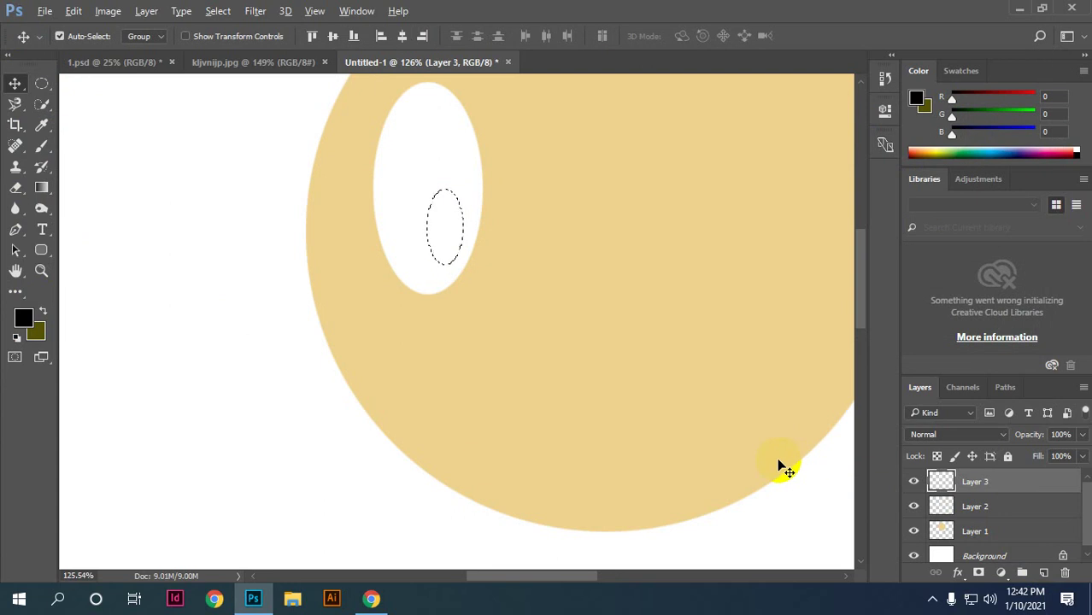
key(alt+BackSpace)
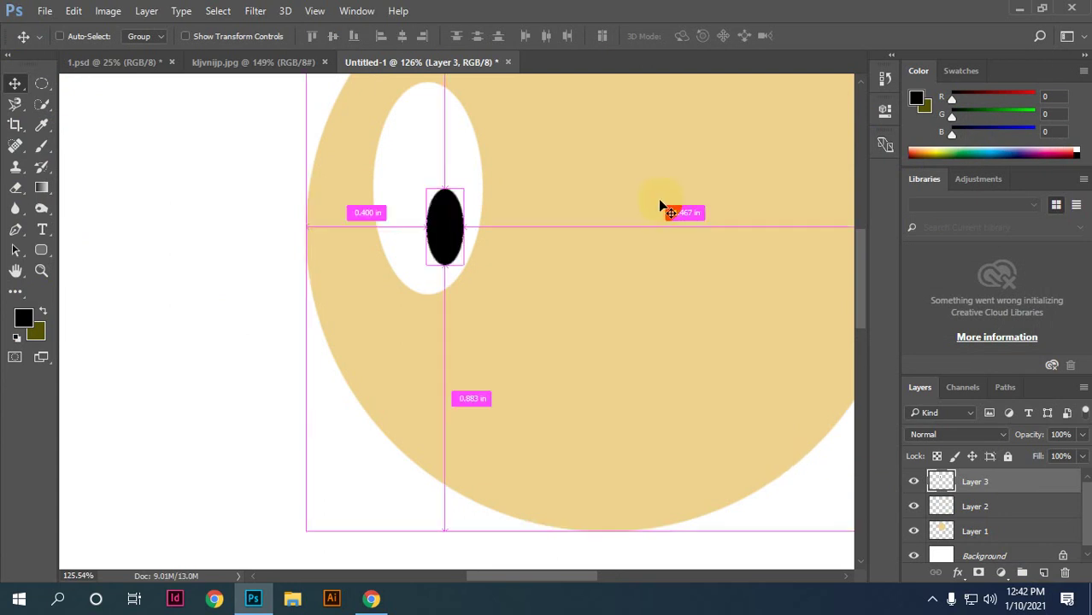
drag(779, 466, 640, 202)
alt+scroll(517, 250, down, 3)
drag(466, 229, 472, 236)
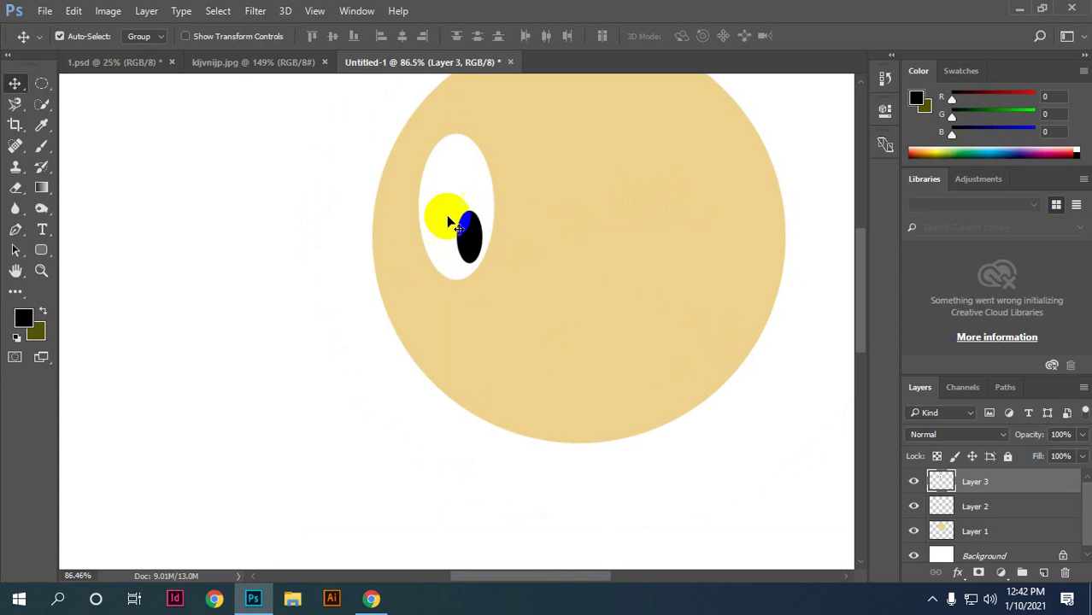
click(440, 165)
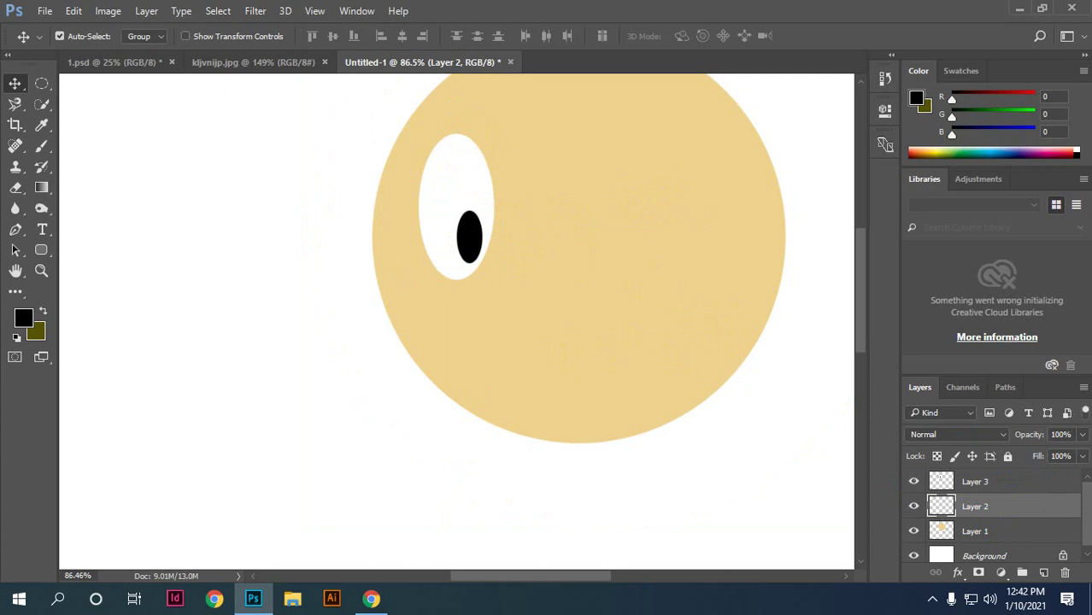
drag(997, 519, 1010, 498)
Step: Duplicate Layer 2, enlarge the original slightly, and stroke its edge with a thick black outline
key(ctrl+j)
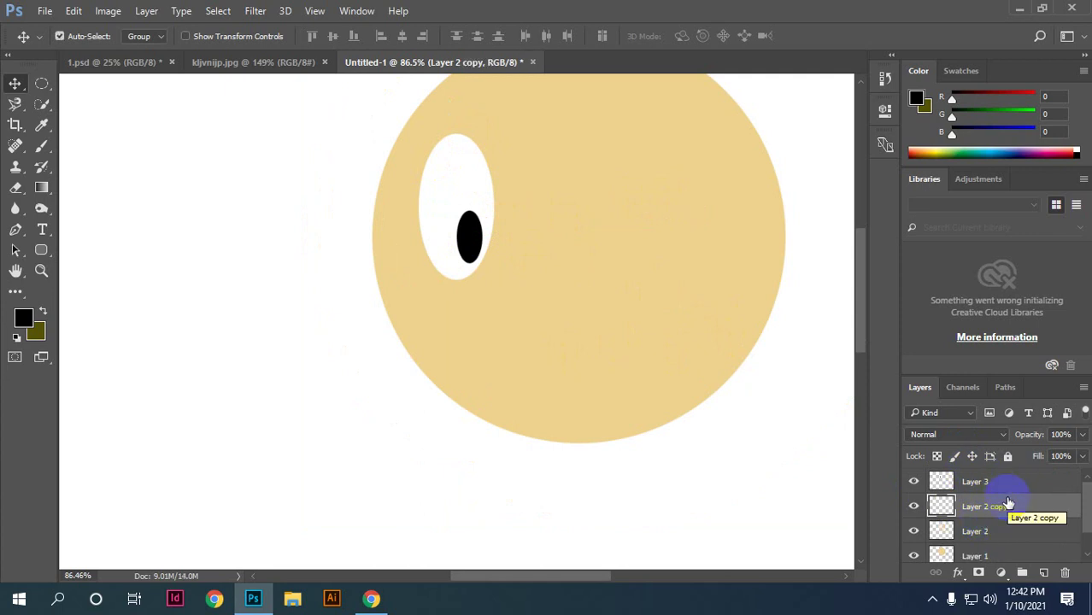
click(991, 531)
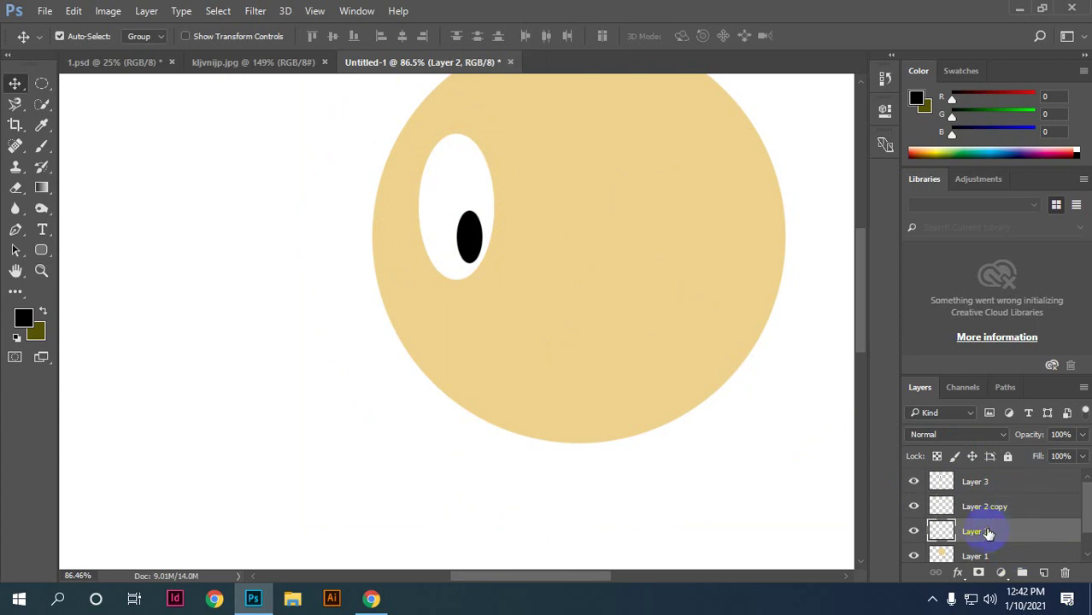
key(ctrl+t)
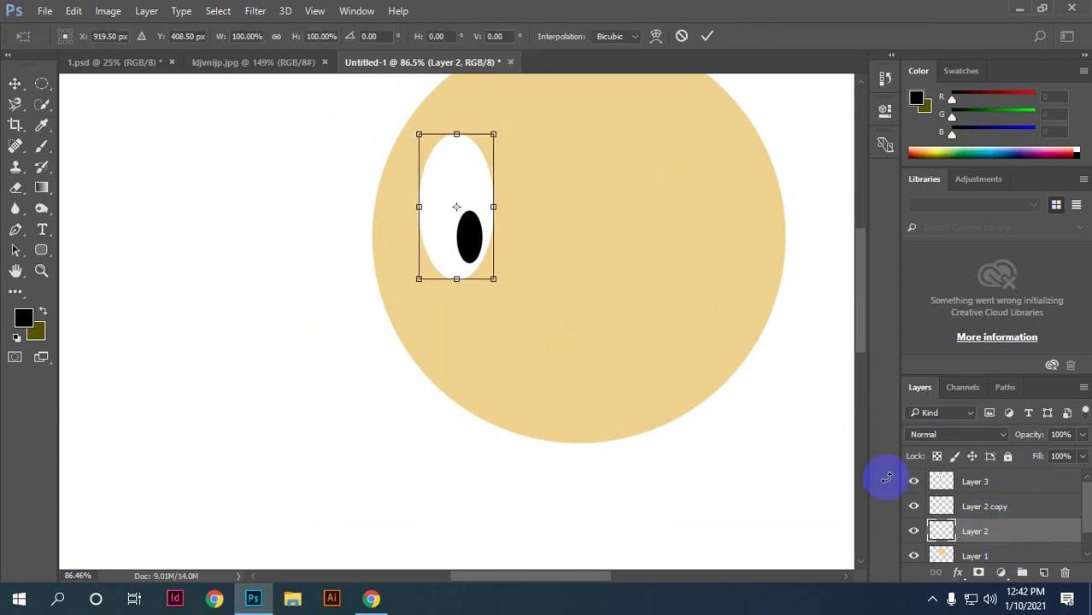
drag(496, 283, 500, 287)
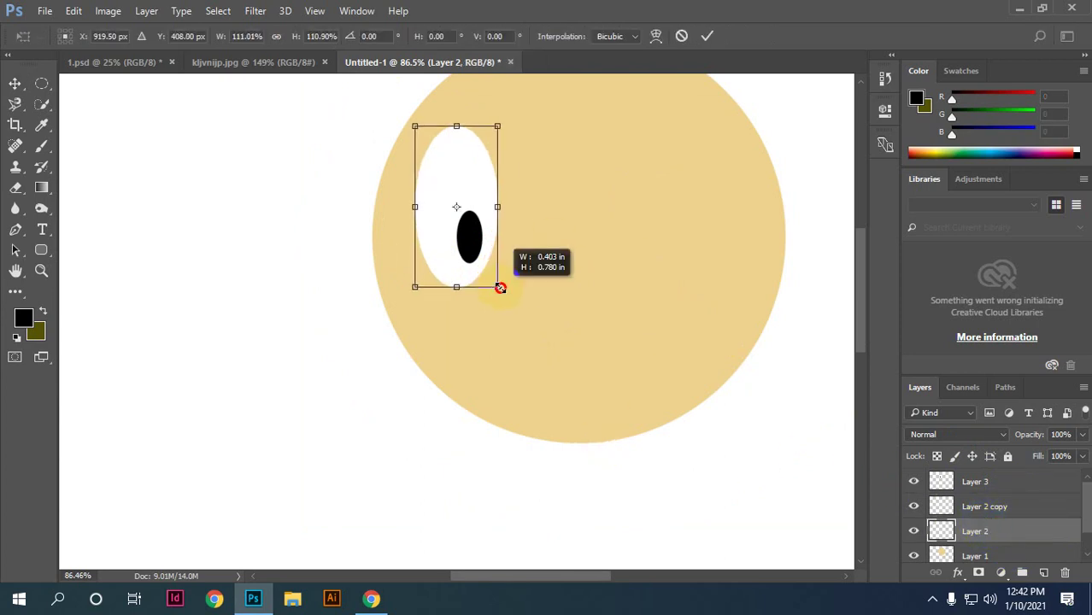
key(Return)
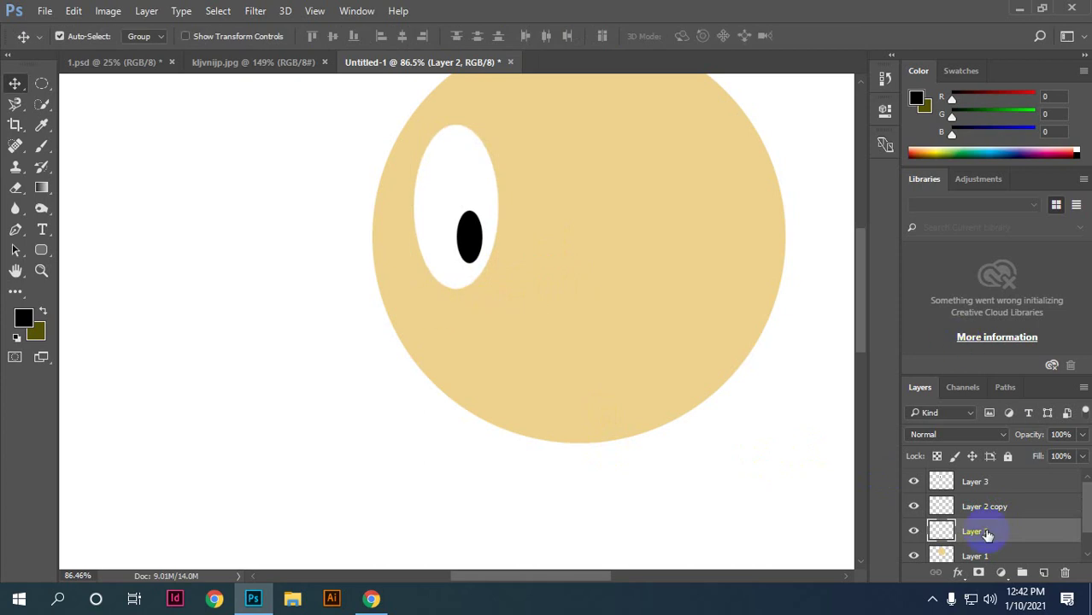
ctrl+click(941, 531)
click(24, 318)
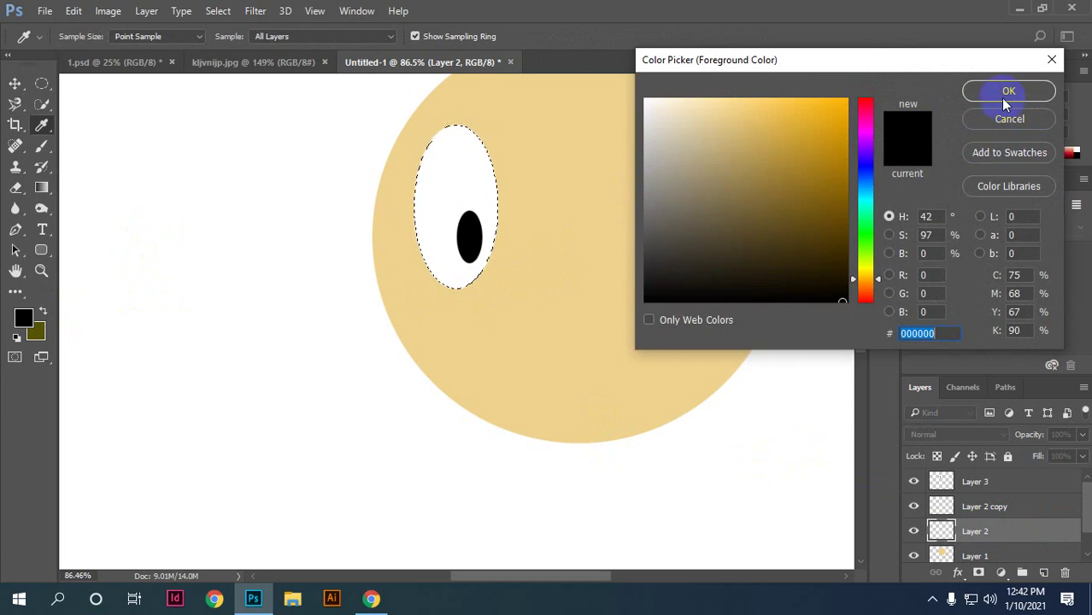
click(983, 90)
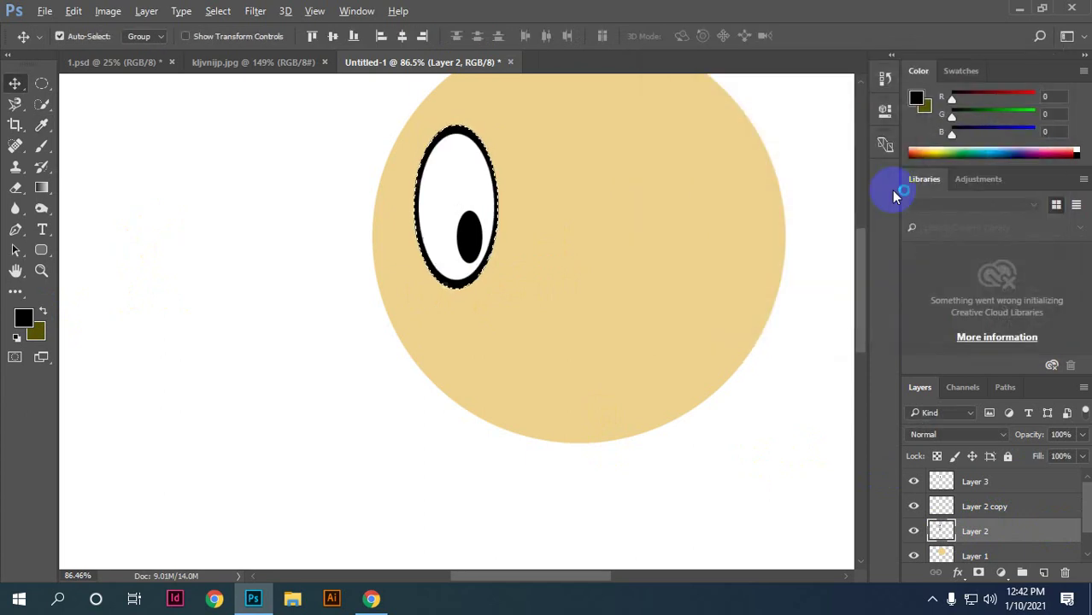
key(ctrl+d)
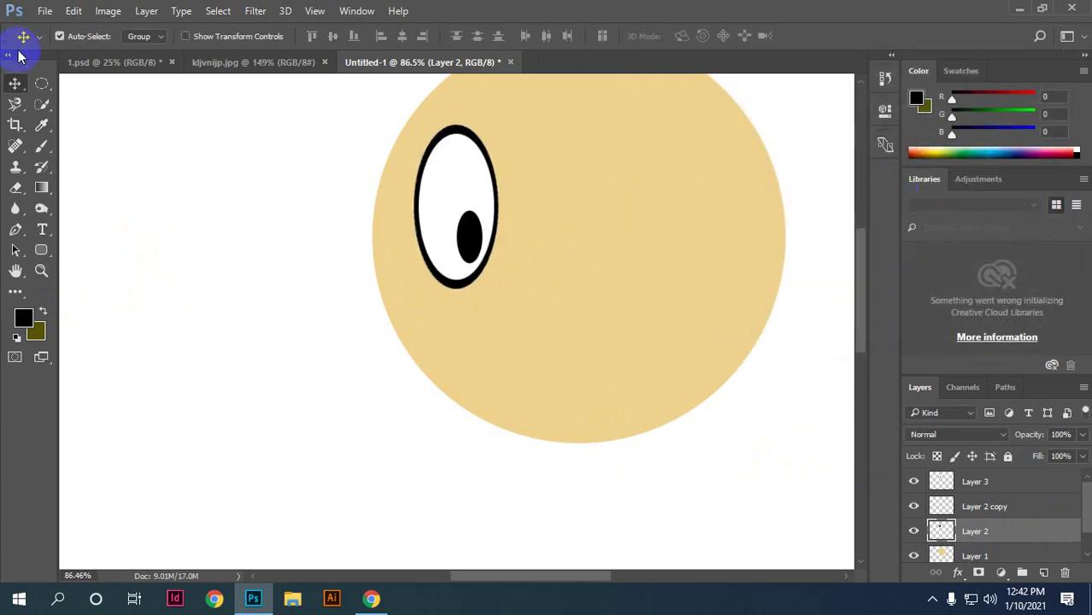
click(933, 506)
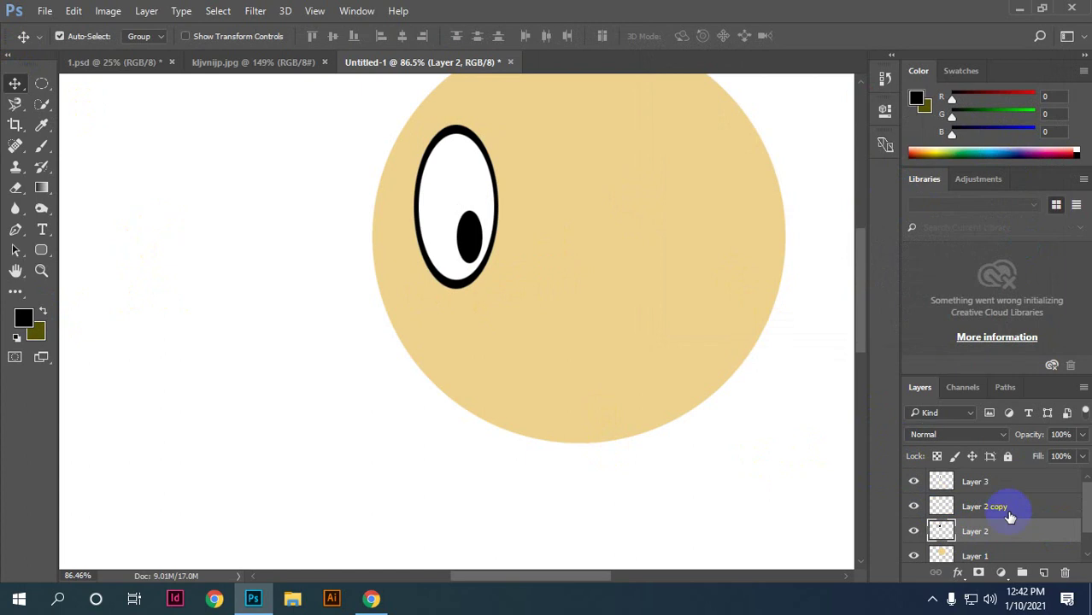
Step: Alt-drag Layer 3, Layer 2 copy and Layer 2 rightward as a second eye, then reposition its pupil
scroll(383, 300, up, 1)
scroll(605, 298, down, 2)
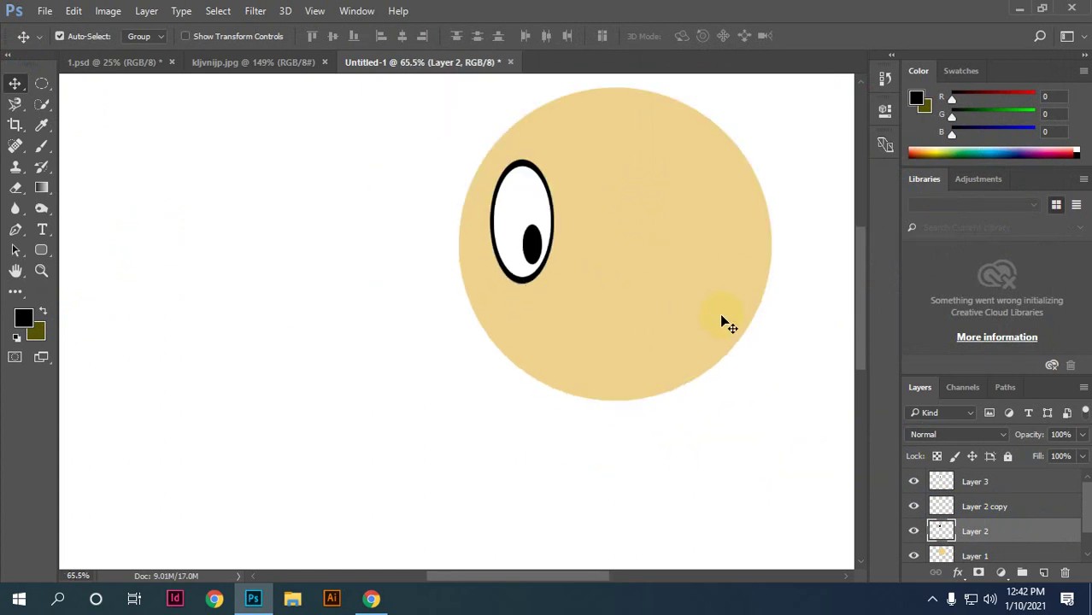
drag(763, 226, 617, 256)
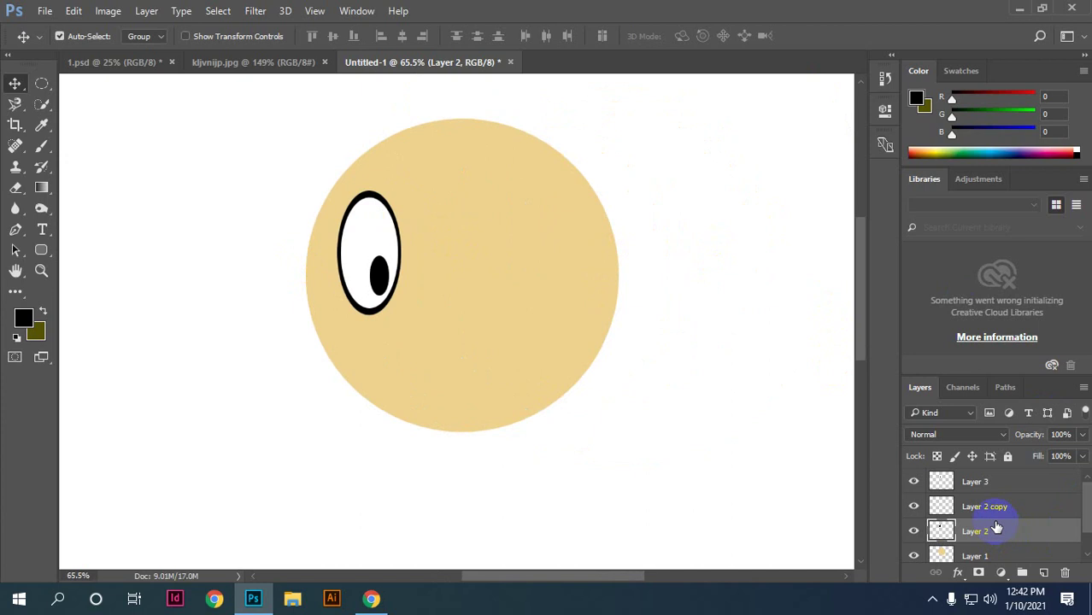
click(1000, 484)
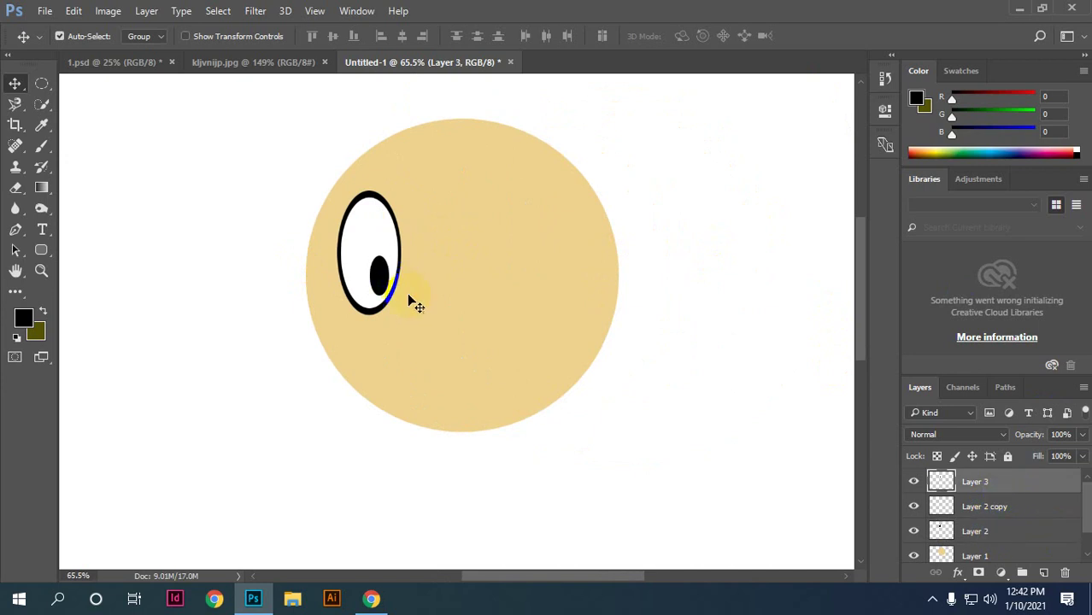
drag(411, 301, 720, 446)
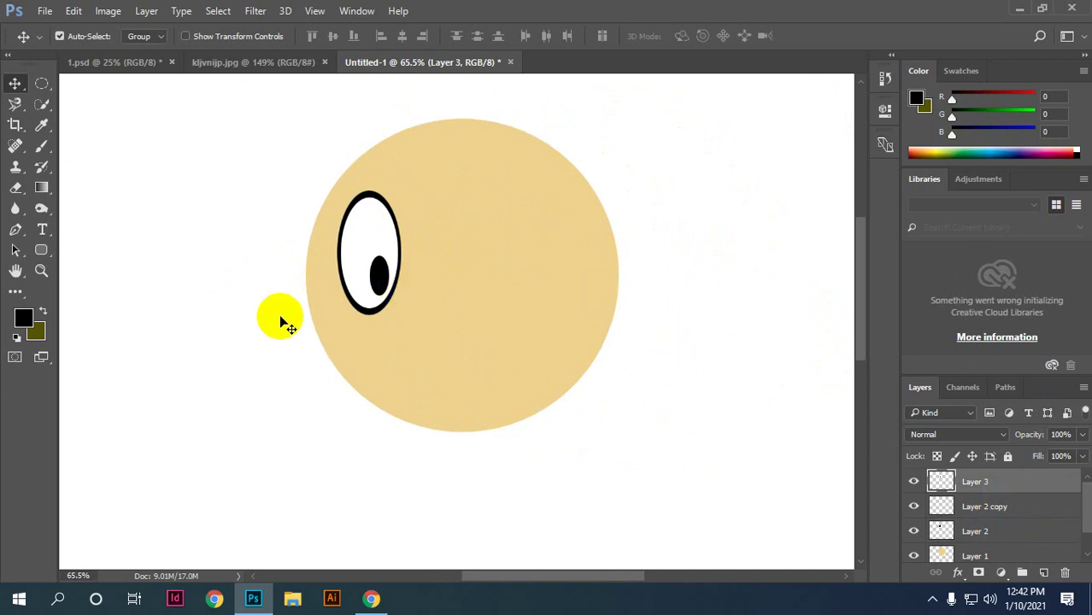
ctrl+click(979, 512)
ctrl+click(965, 531)
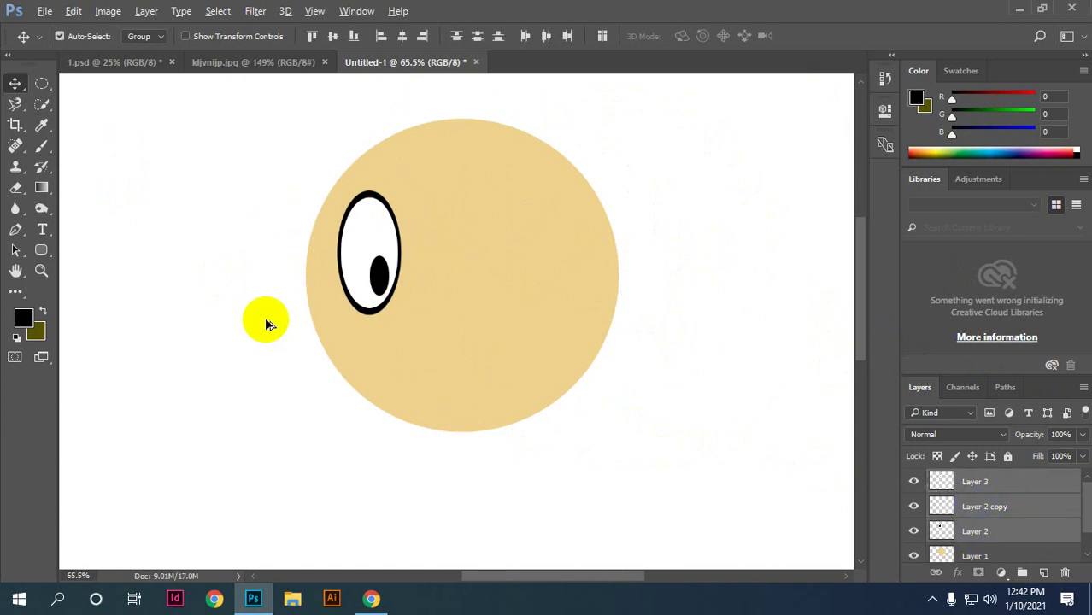
drag(376, 279, 536, 272)
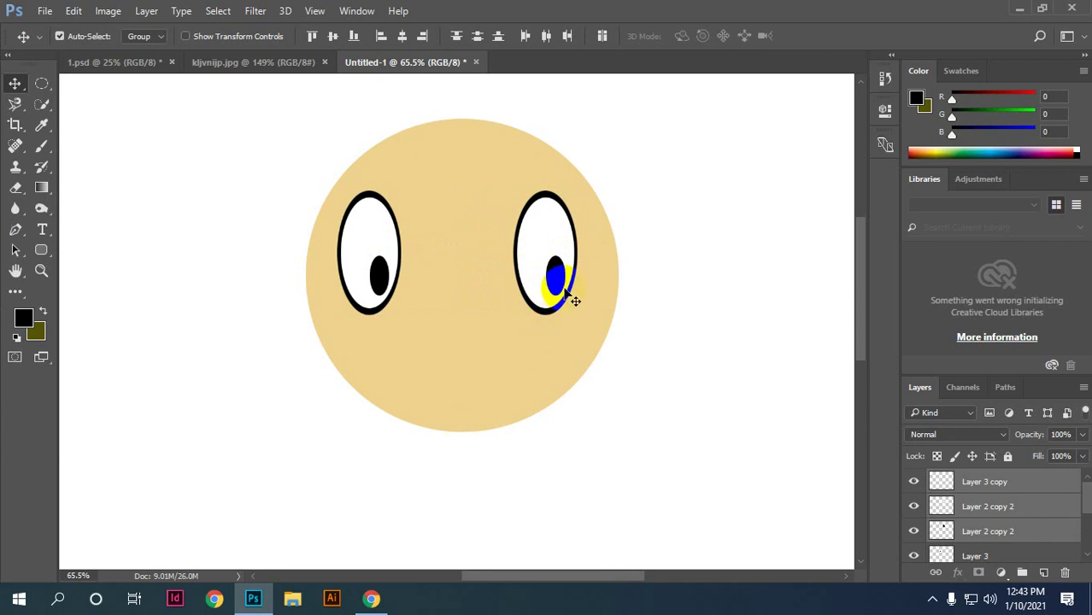
drag(566, 292, 540, 307)
Step: Flip the copied right eye horizontally with Free Transform and commit
key(ctrl+t)
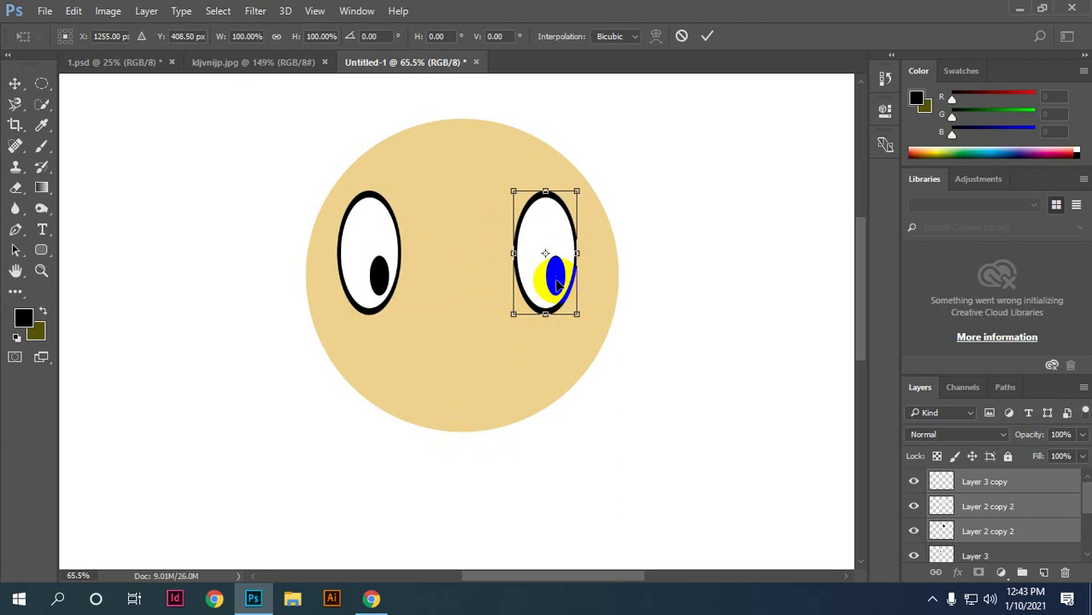
right_click(557, 263)
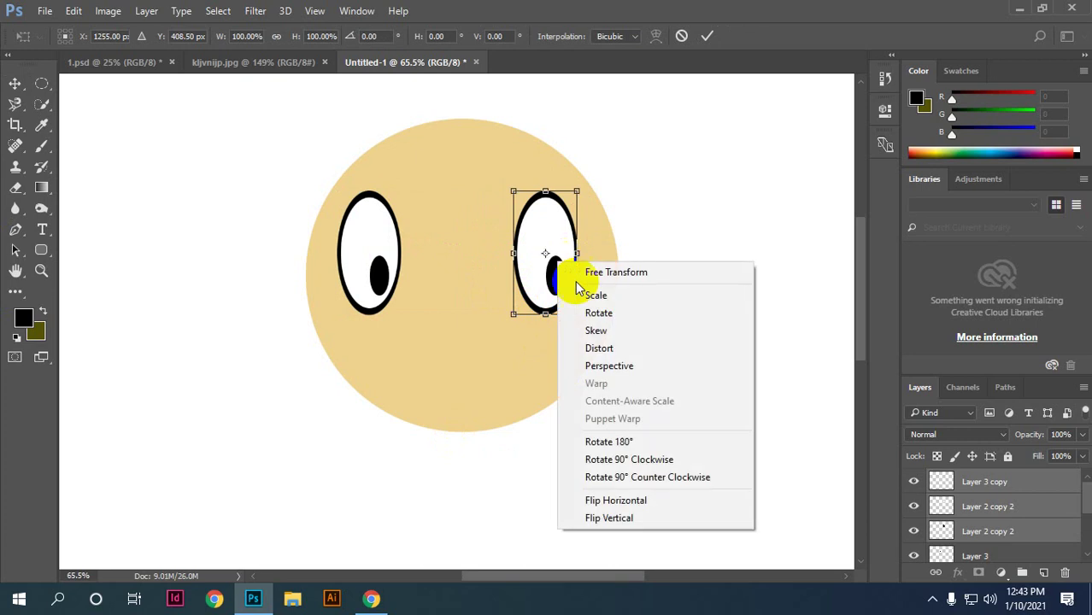
click(634, 502)
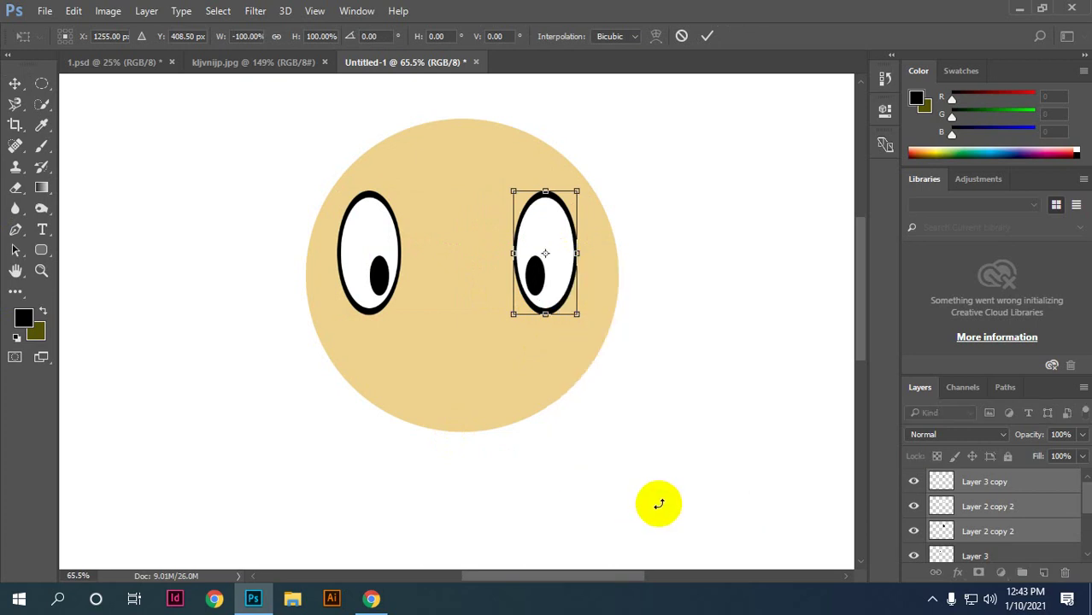
click(707, 35)
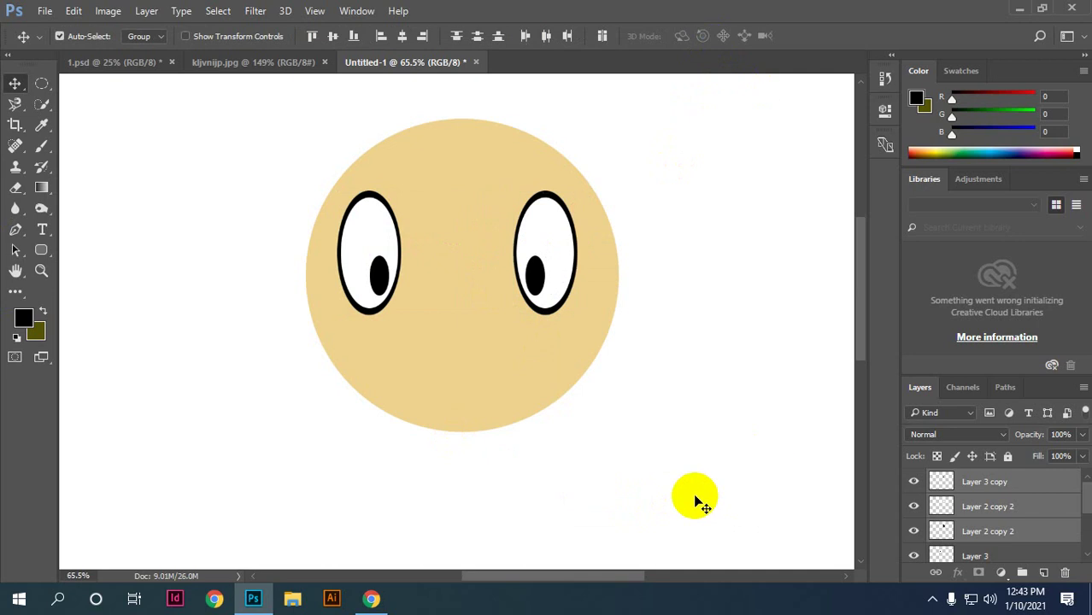
click(536, 279)
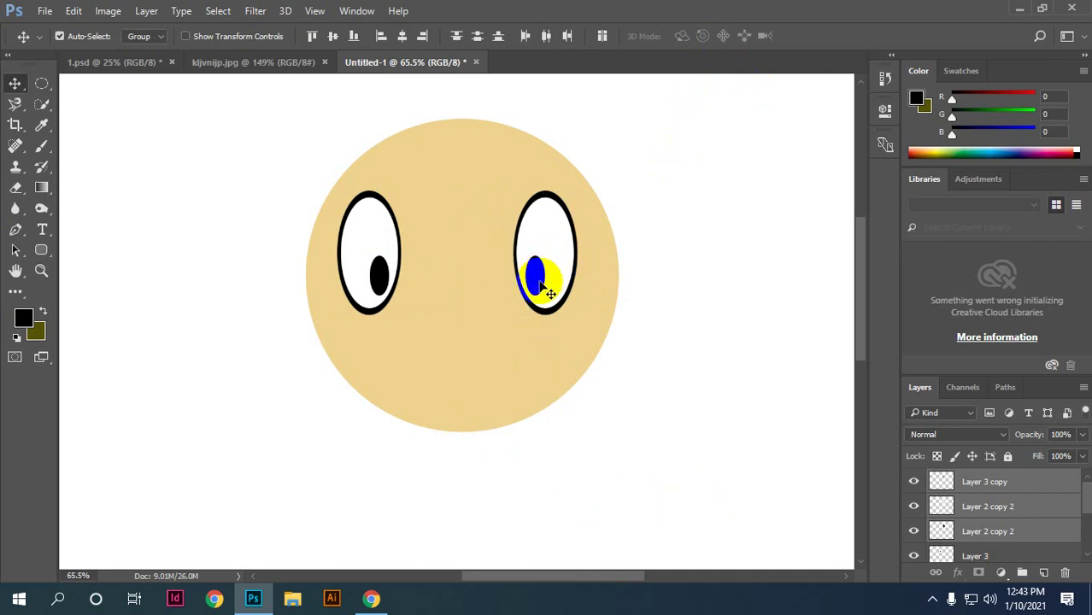
Step: Nudge the Layer 3 copy pupil with arrow keys toward the right eye's inner edge
click(991, 487)
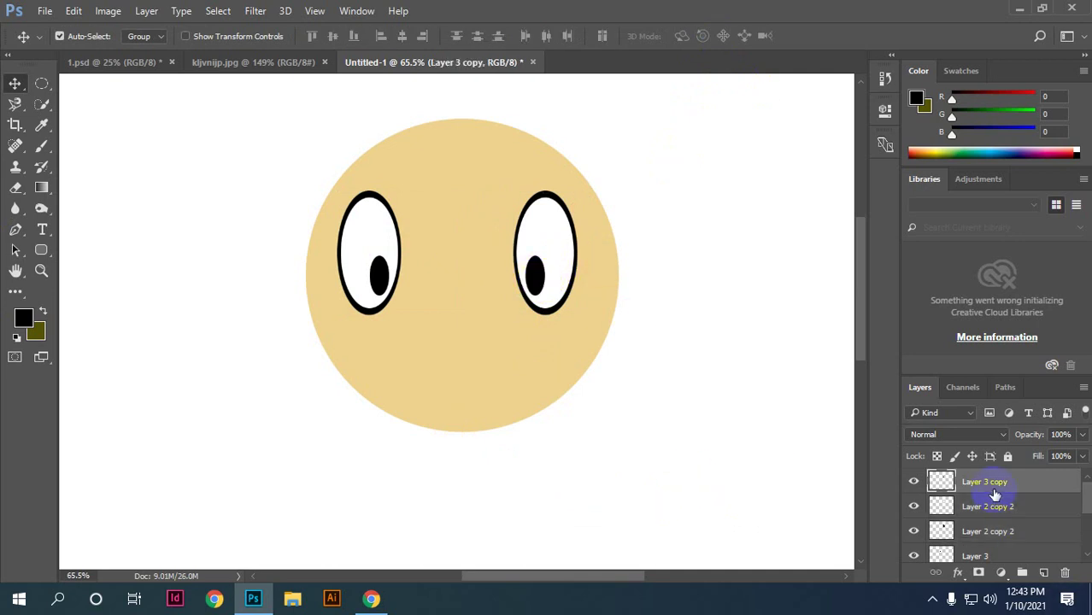
key(Right)
key(Right)
key(Right)
key(Right)
key(Right)
key(Right)
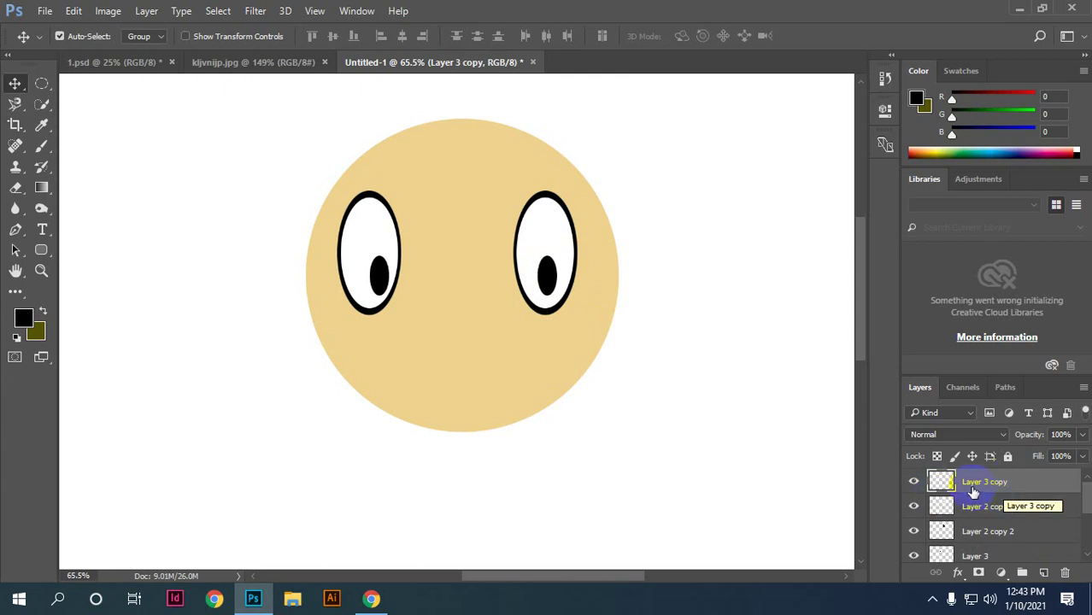
key(Left)
key(Left)
key(Left)
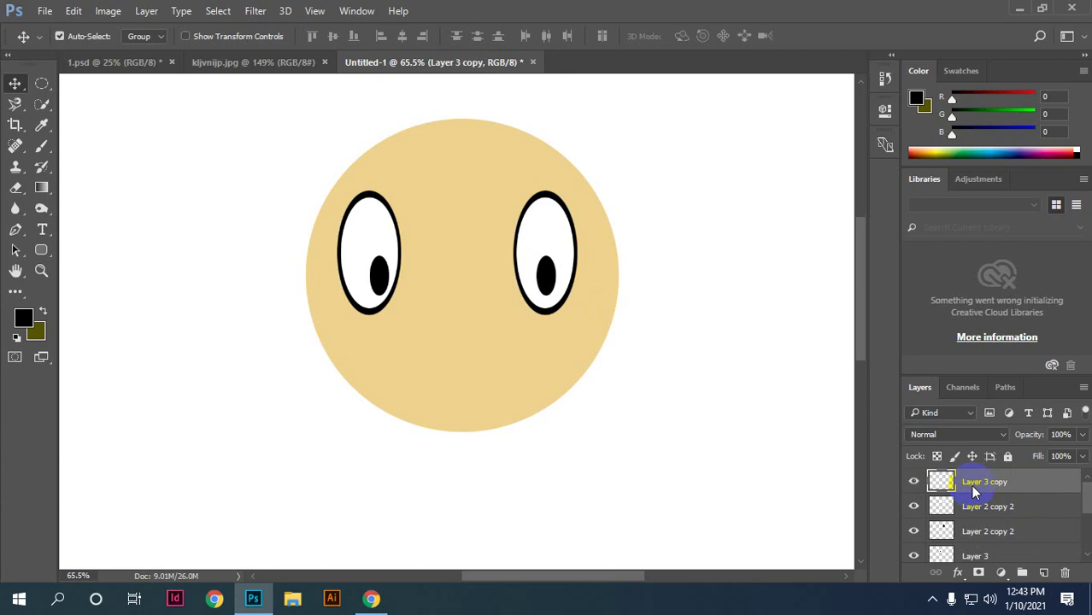
key(Left)
key(Left)
key(Left)
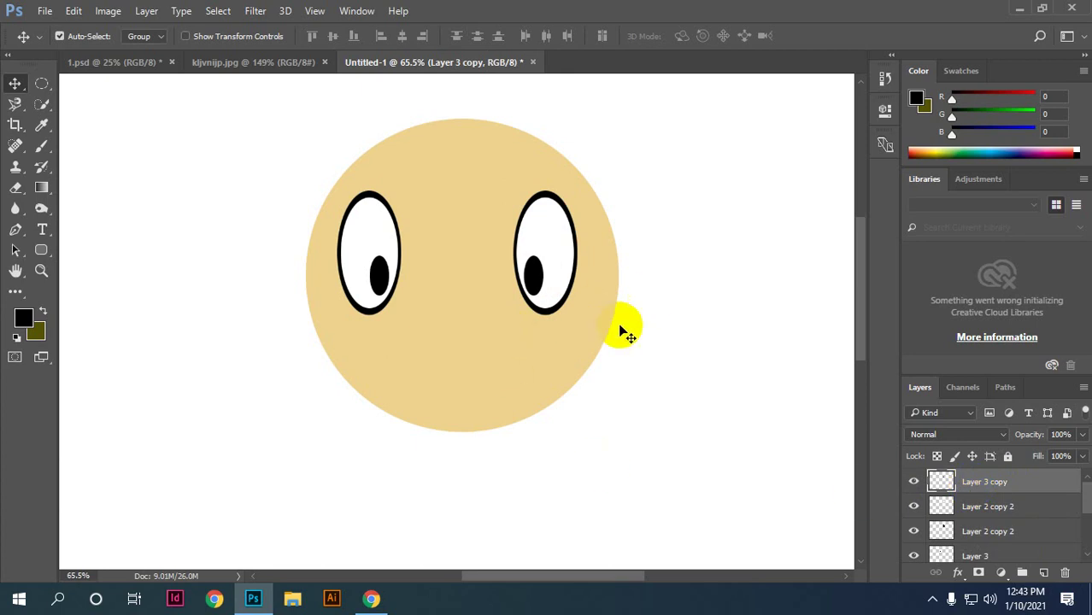
alt+scroll(530, 370, up, 1)
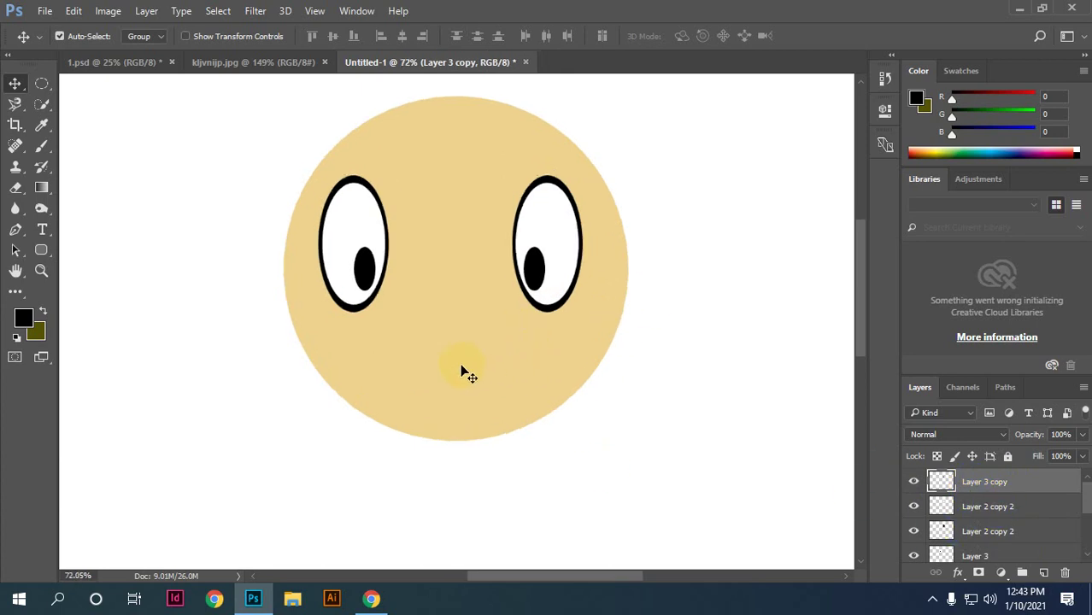
scroll(466, 368, up, 1)
scroll(478, 342, up, 1)
scroll(462, 293, down, 2)
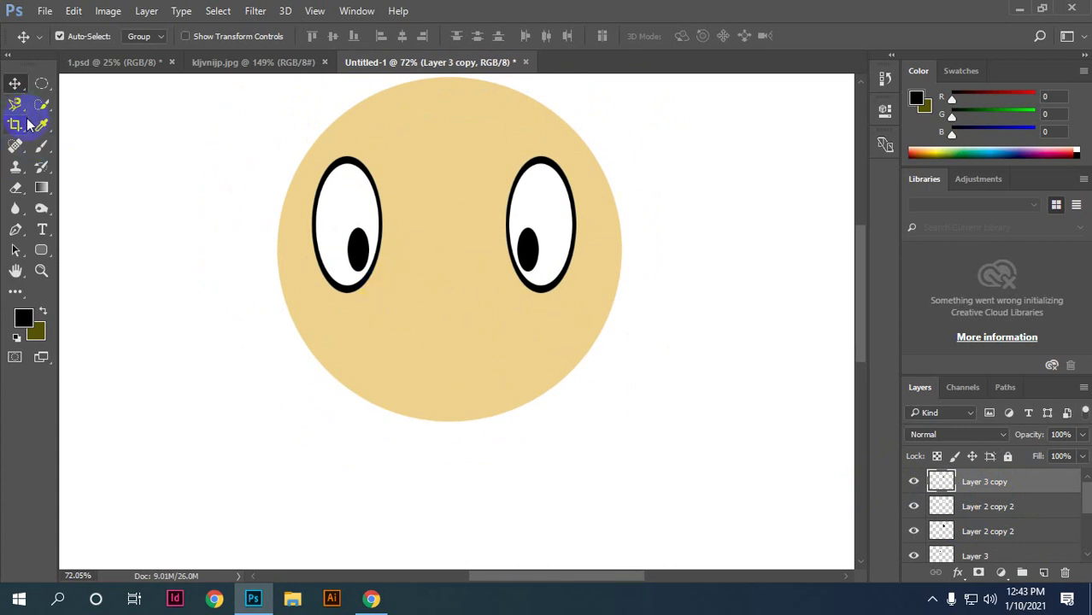
Step: Outline a five-sided beak below the eyes with the Polygonal Lasso and fill it black on Layer 4
drag(14, 104, 85, 110)
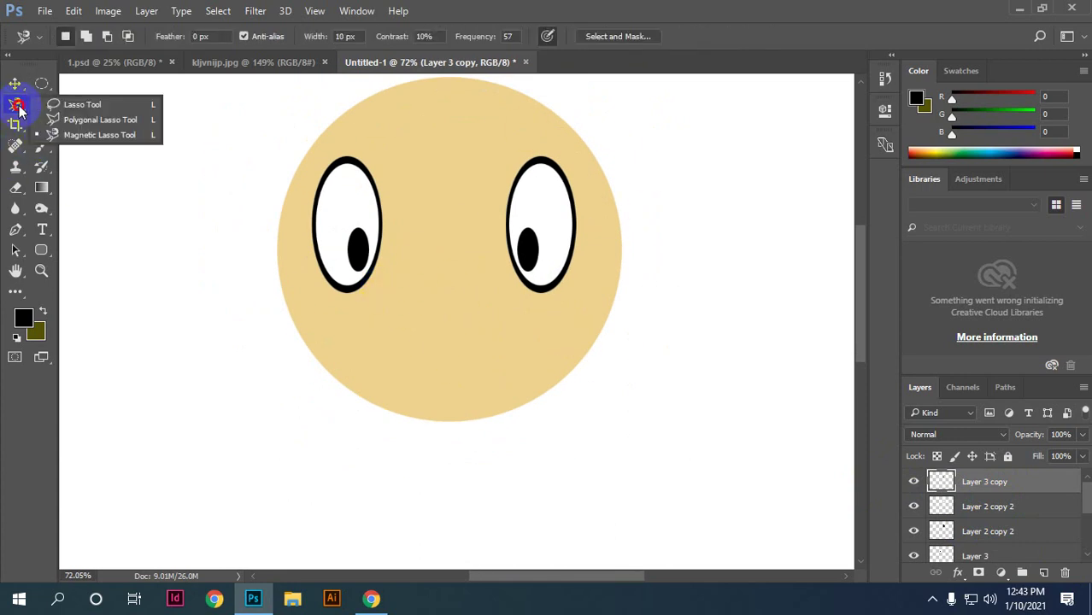
click(81, 119)
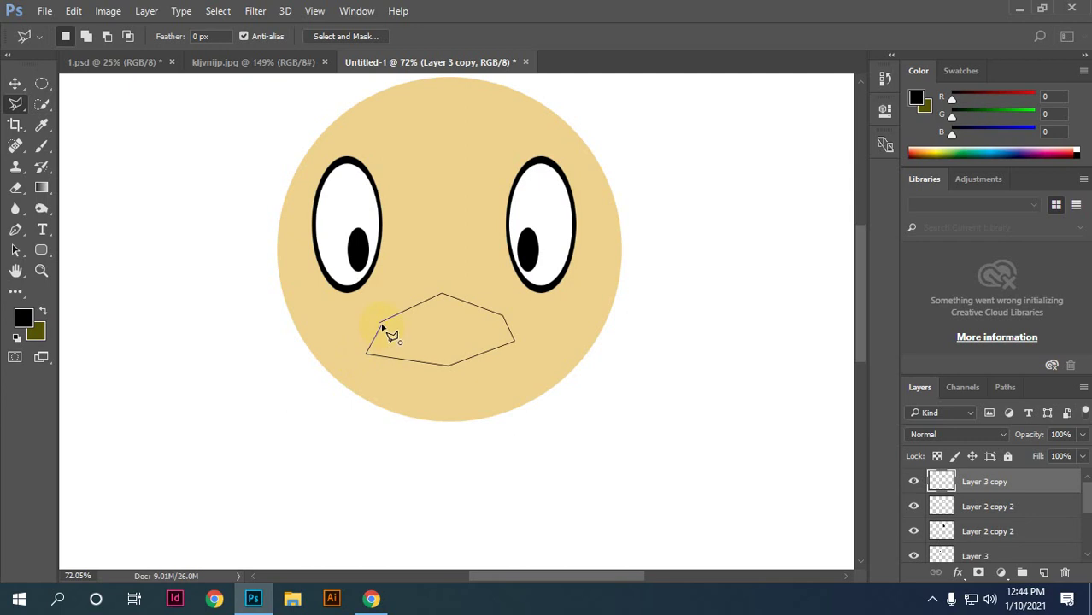
click(381, 325)
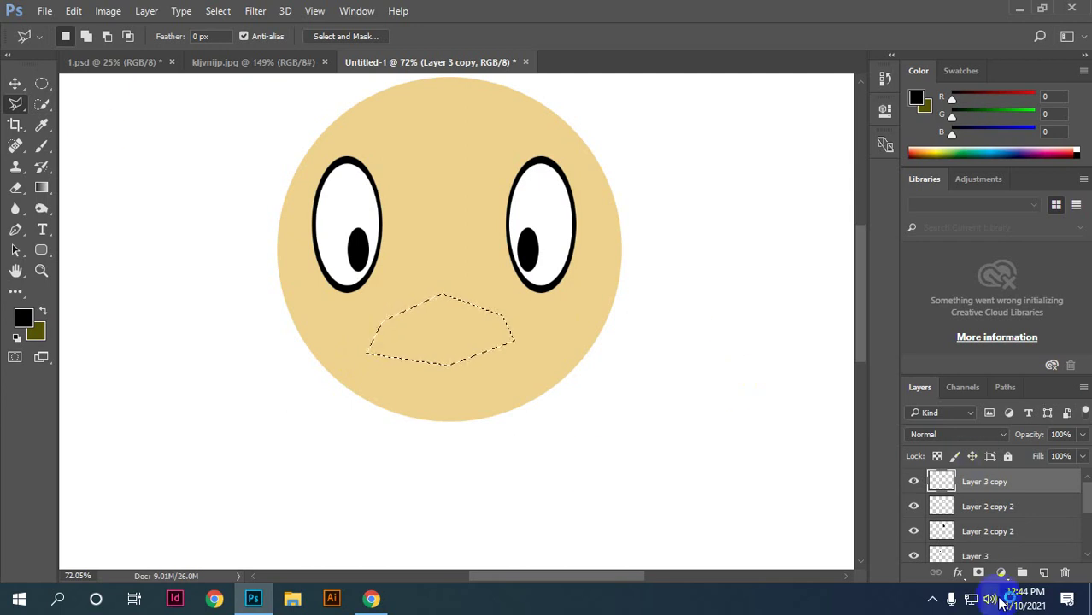
click(1043, 572)
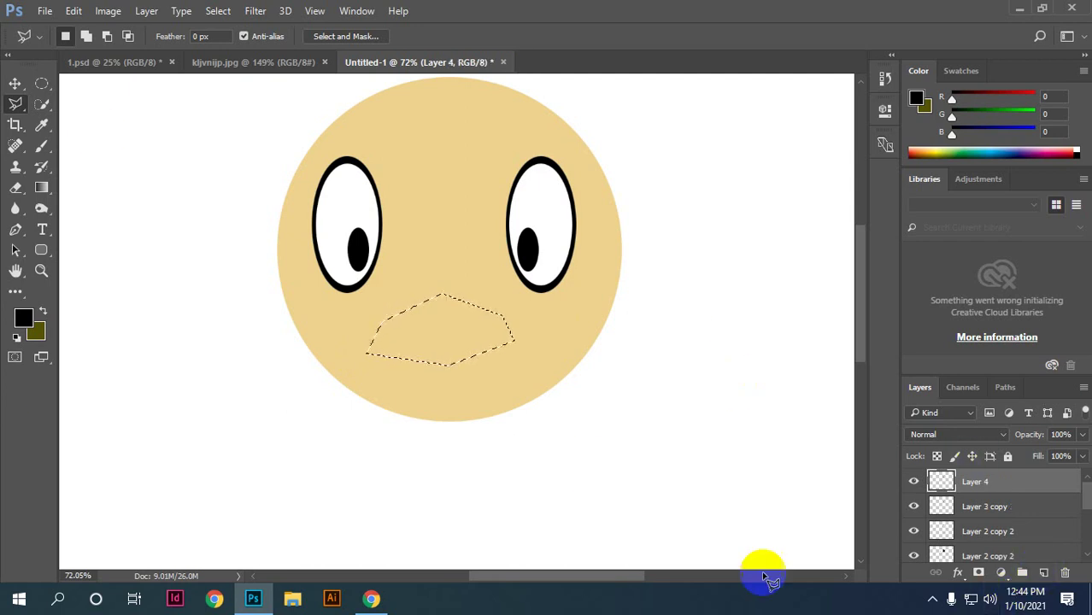
click(18, 85)
key(alt+BackSpace)
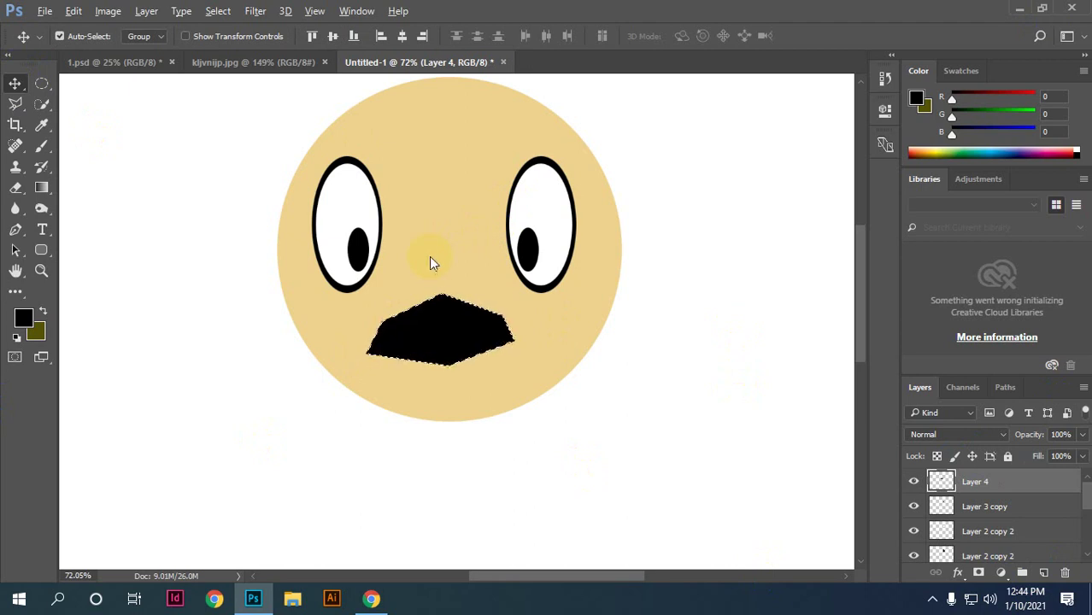
key(ctrl+d)
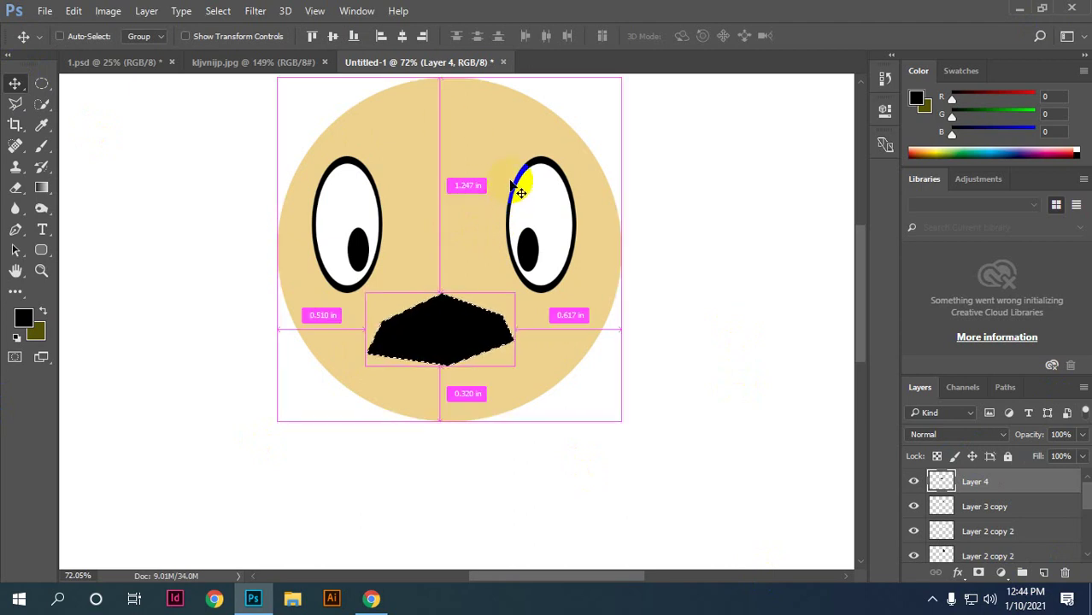
Step: Zoom out and make Layer 4, the black beak, the active layer
drag(565, 285, 443, 272)
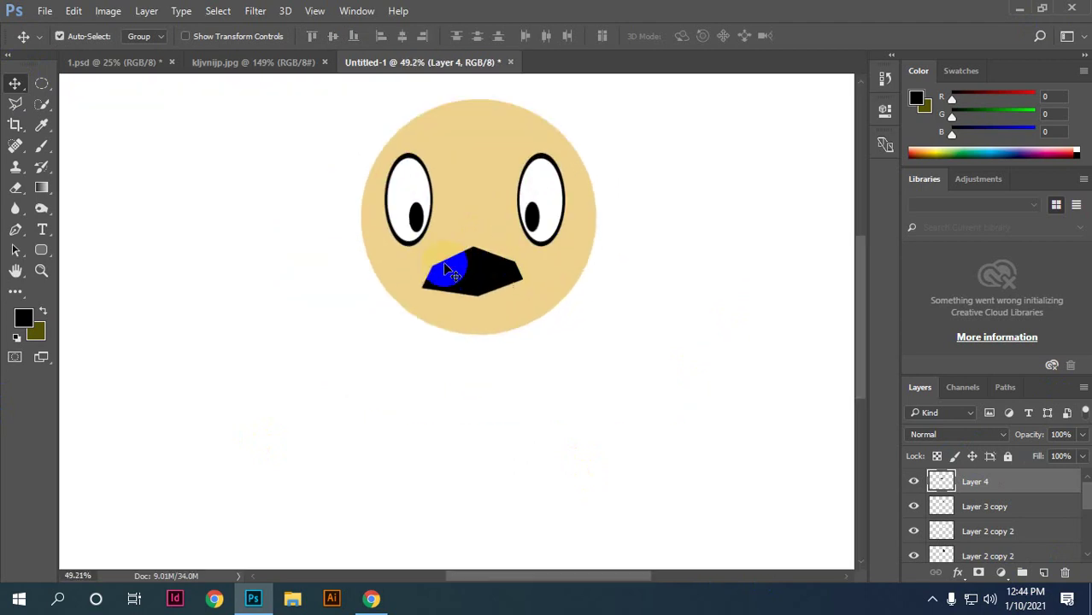
scroll(500, 236, up, 3)
click(475, 286)
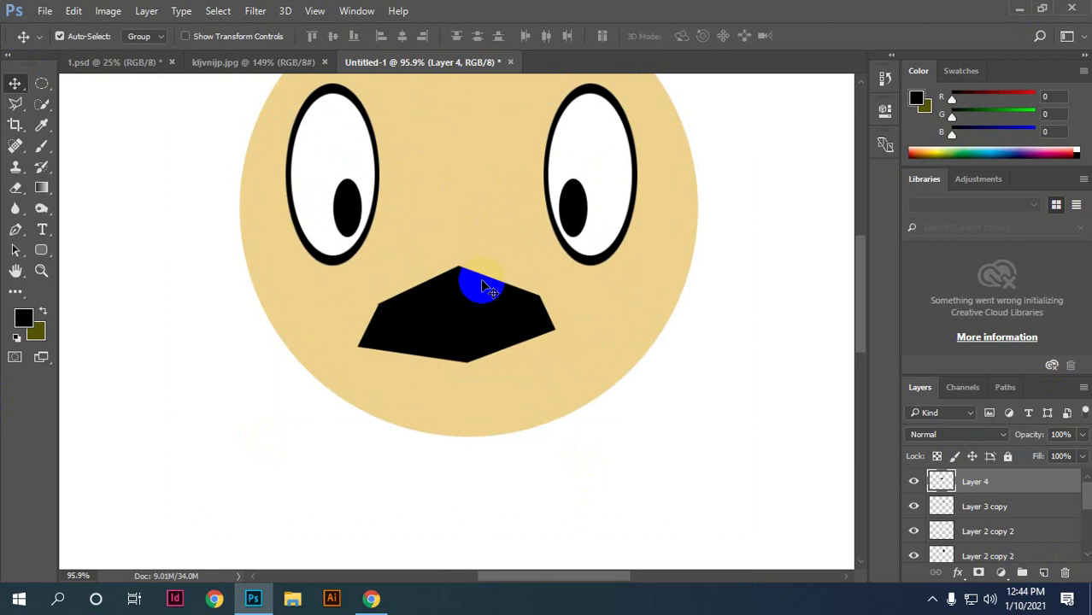
scroll(480, 311, down, 2)
scroll(504, 295, down, 1)
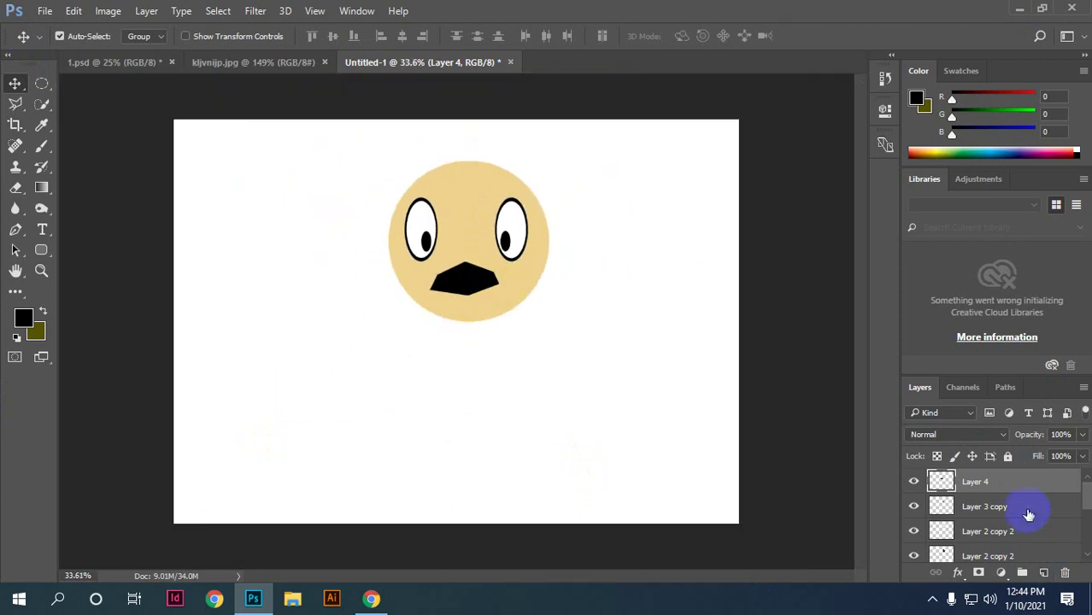
scroll(1025, 508, down, 3)
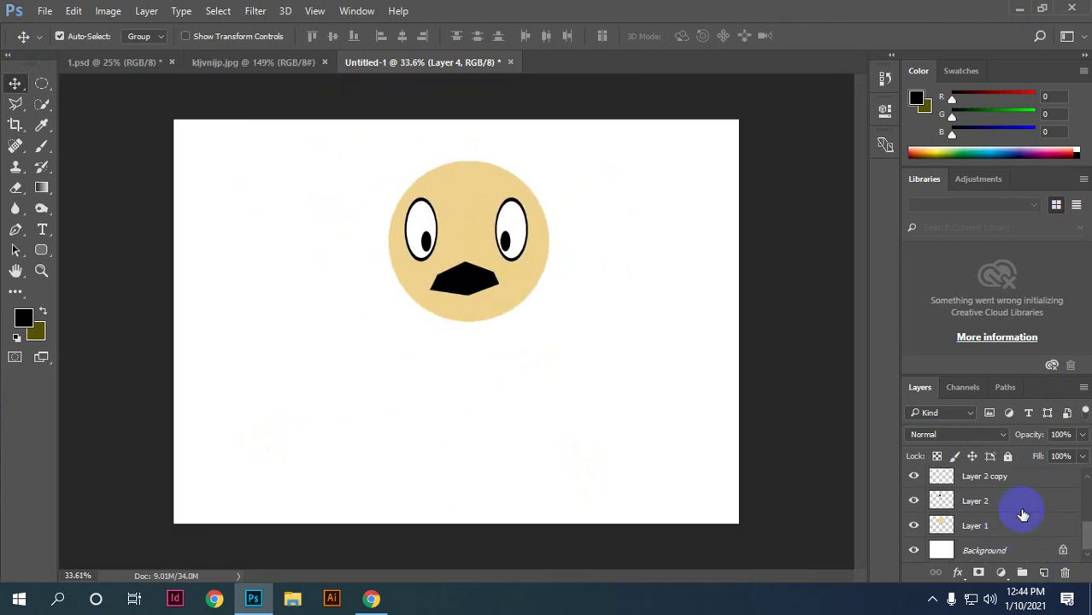
scroll(1018, 513, up, 2)
scroll(1019, 512, up, 1)
click(485, 281)
Step: Turn off Auto-Select and pick Layer 4, the beak, from the canvas layer list
scroll(692, 396, up, 1)
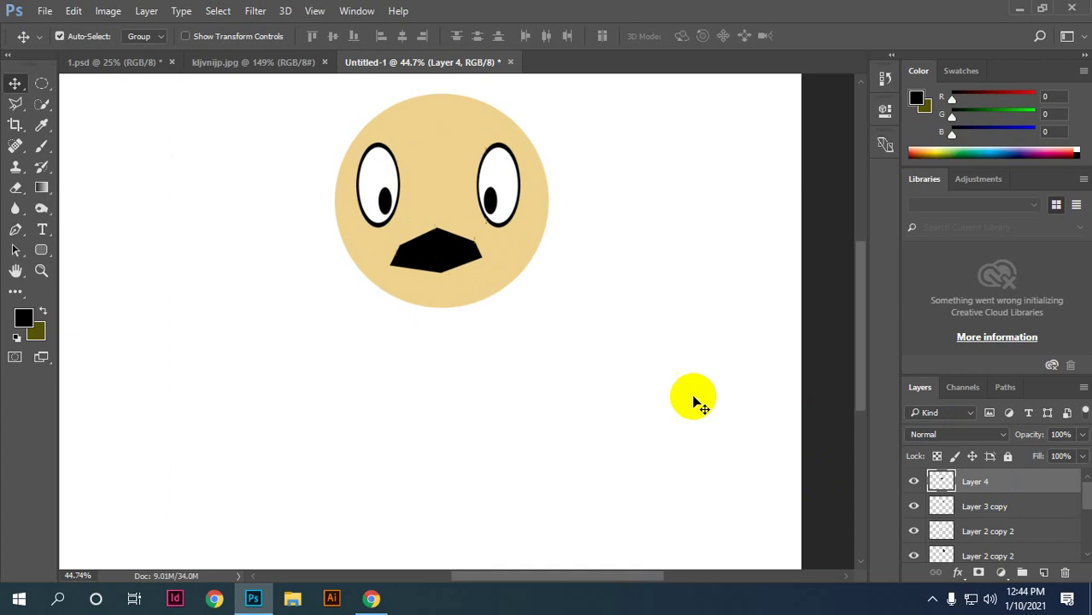
scroll(427, 252, up, 1)
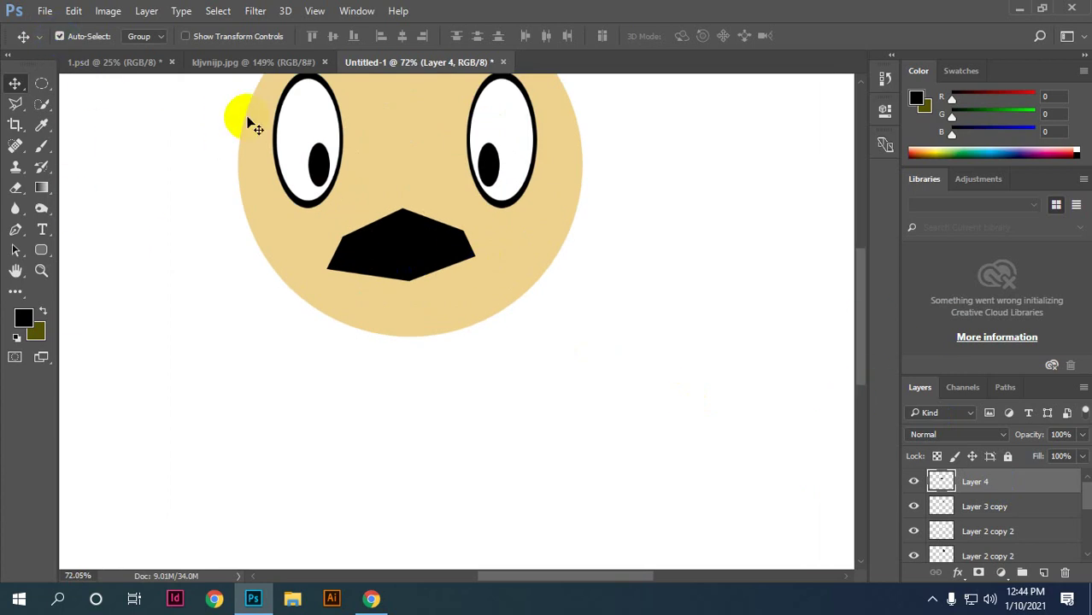
click(451, 236)
click(60, 37)
click(417, 275)
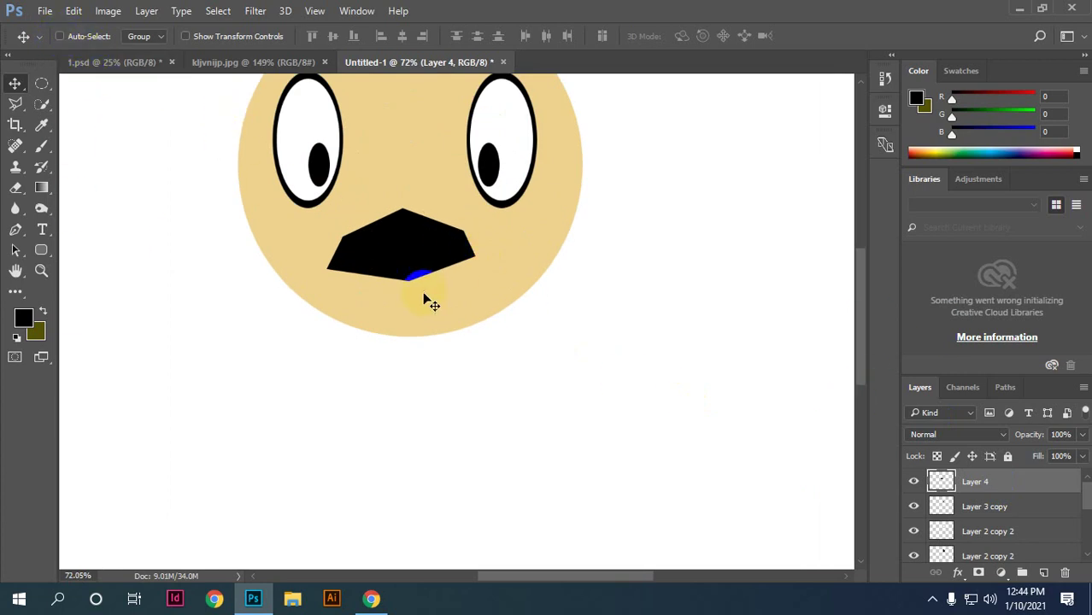
right_click(408, 230)
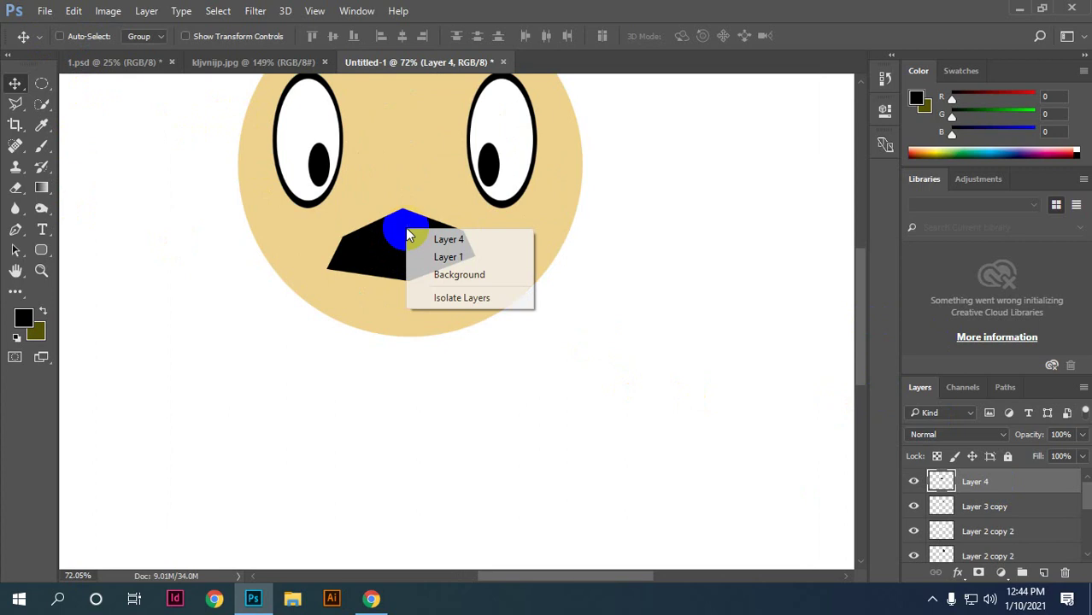
click(455, 242)
Step: Shift the black beak about 28 px to the left
mouse_move(414, 243)
mouse_down()
mouse_move(376, 237)
mouse_move(423, 249)
mouse_up()
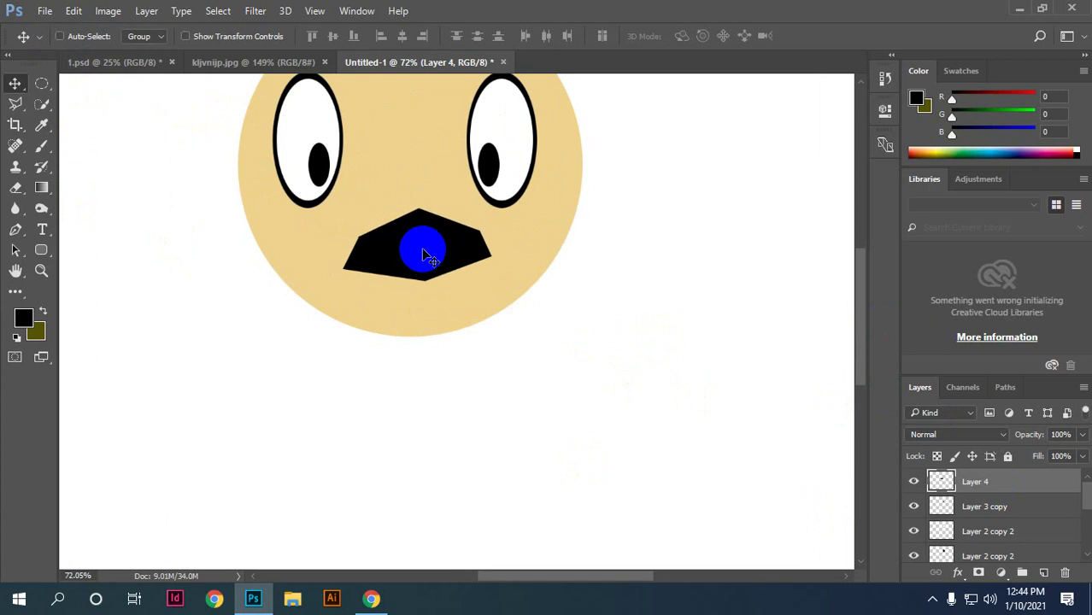
drag(422, 250, 422, 249)
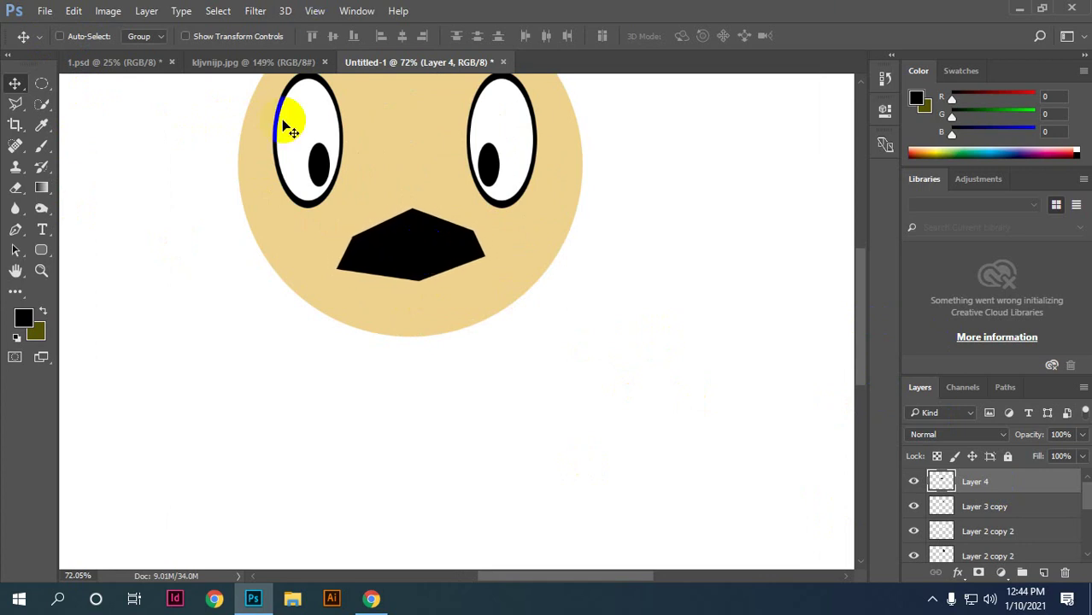
drag(998, 521, 1045, 560)
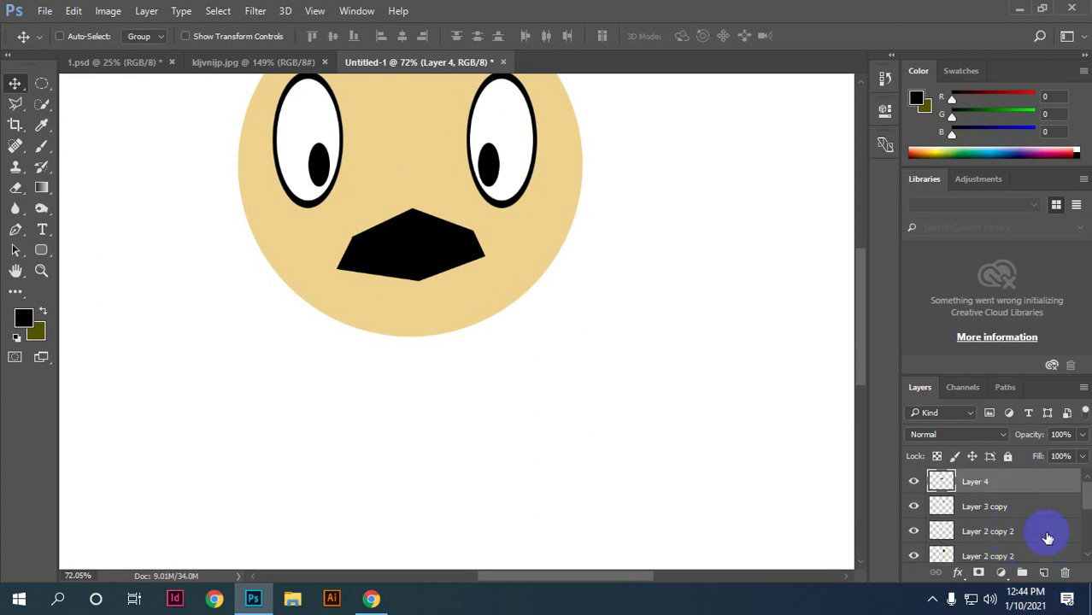
mouse_move(1047, 551)
mouse_down()
mouse_move(1066, 601)
mouse_move(1046, 573)
mouse_up()
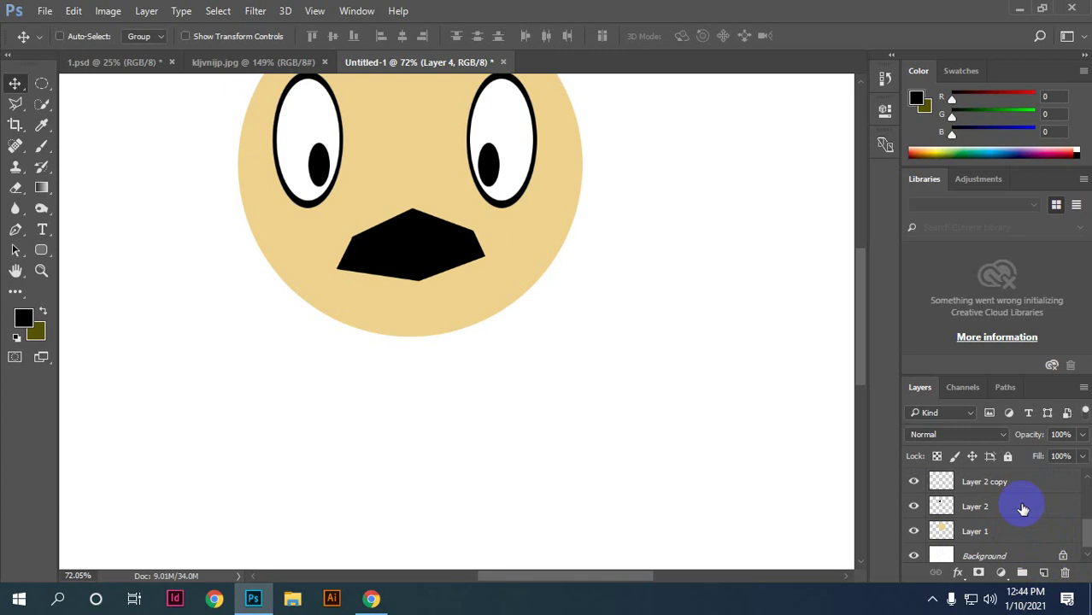
click(955, 456)
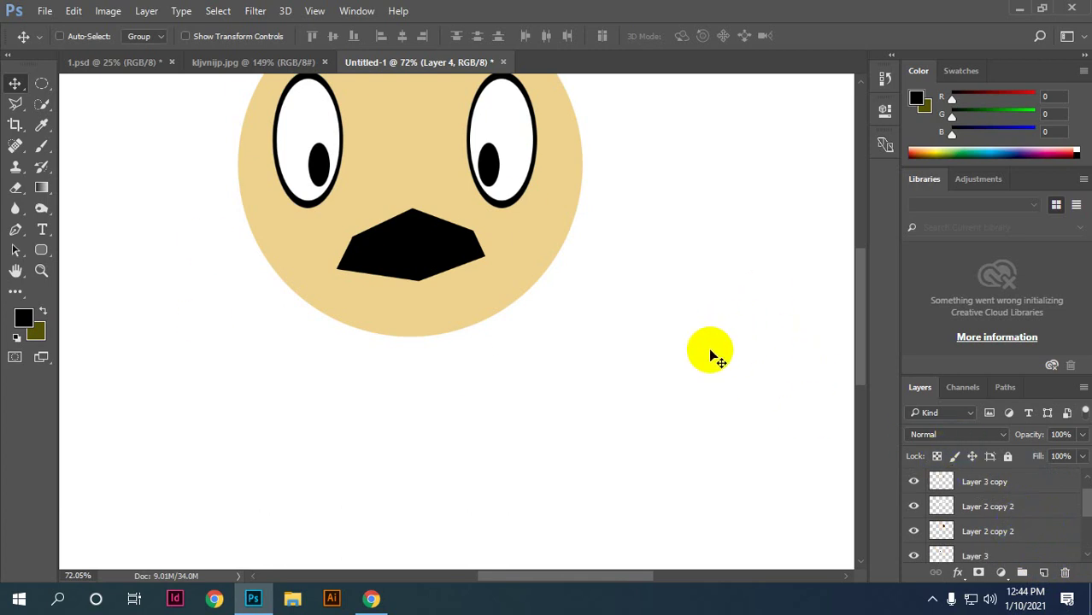
Step: Try moving the beak to the page's lower left, then undo the move
scroll(710, 355, down, 3)
scroll(573, 350, up, 1)
scroll(551, 324, up, 1)
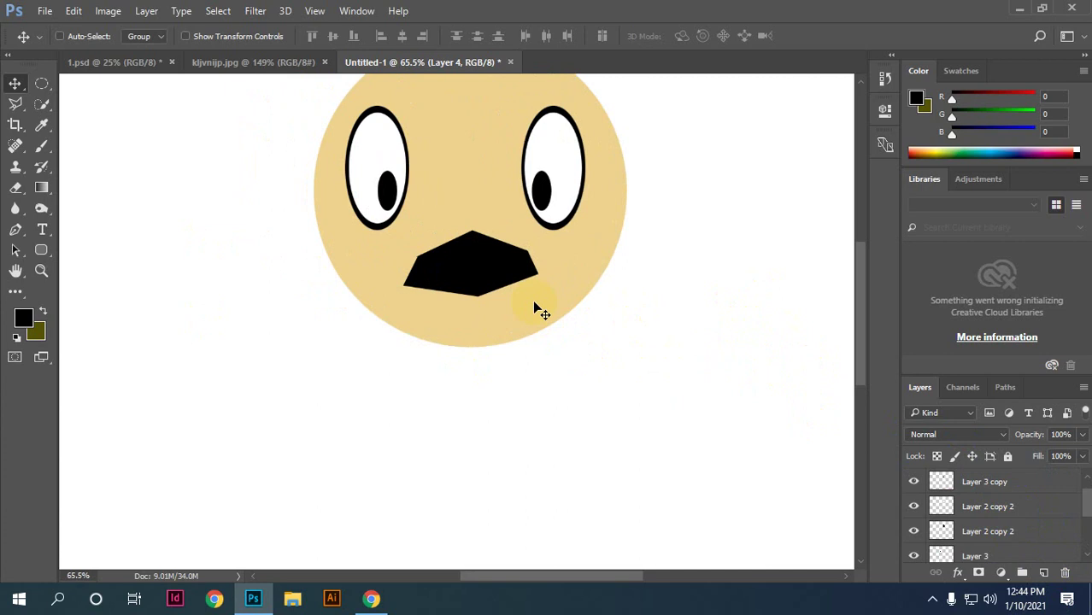
scroll(559, 295, down, 5)
drag(630, 151, 434, 293)
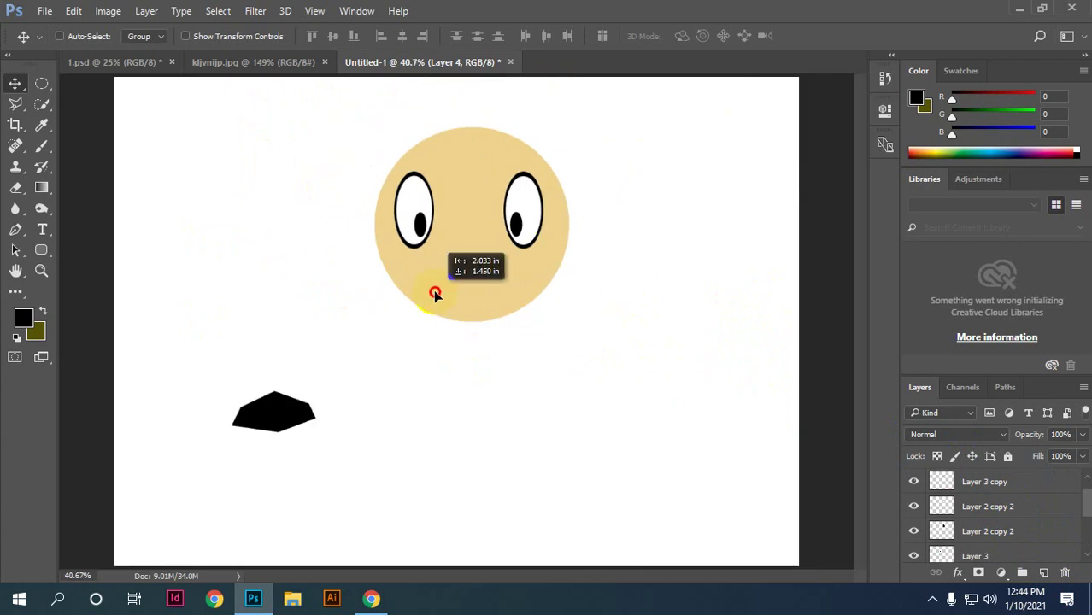
key(ctrl+z)
Step: Delete every layer except Background and bring the web browser to the front
scroll(953, 503, down, 5)
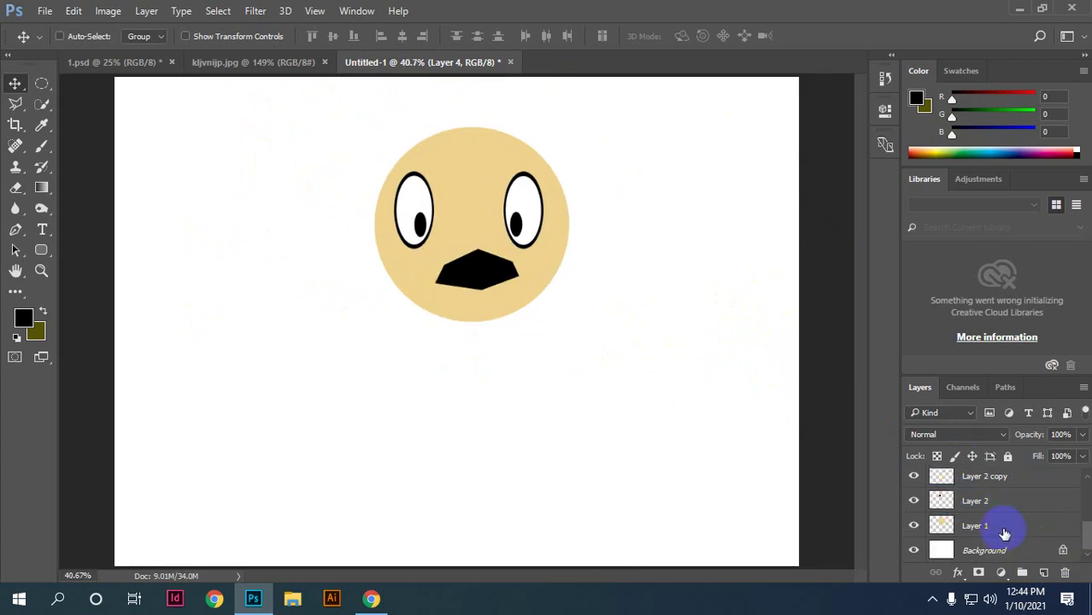
shift+click(998, 533)
key(Delete)
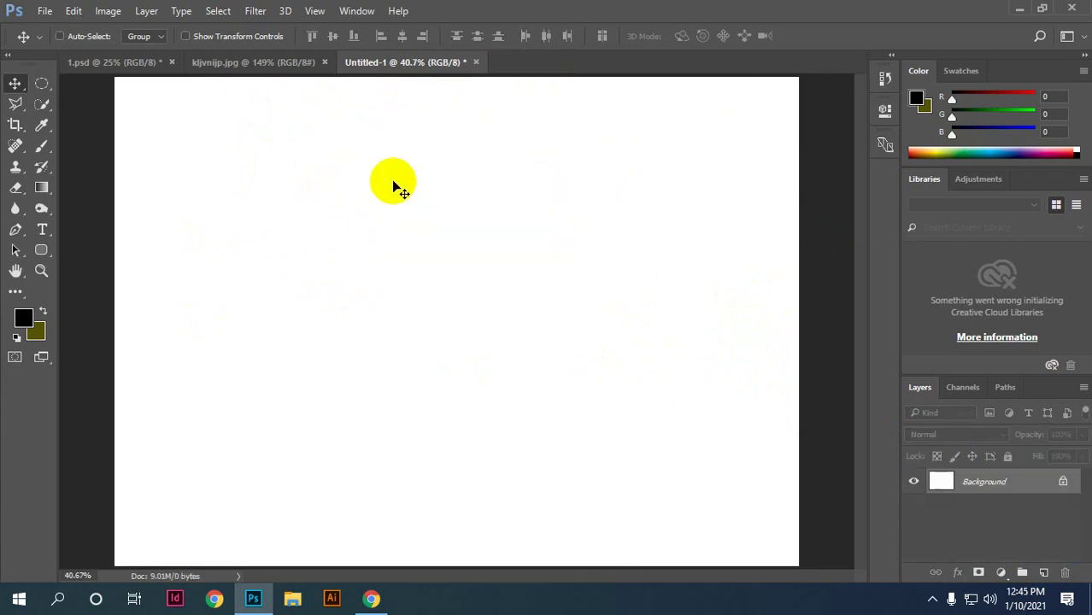
scroll(410, 206, down, 2)
click(263, 66)
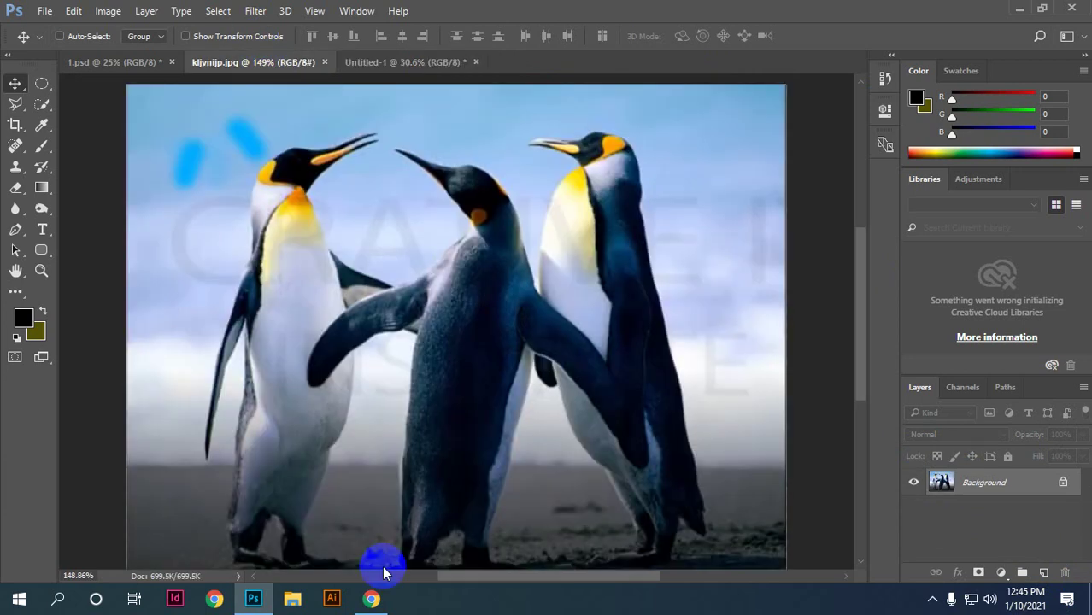
click(376, 602)
Step: Search Google Images for 'city illustration' in a new tab
click(210, 13)
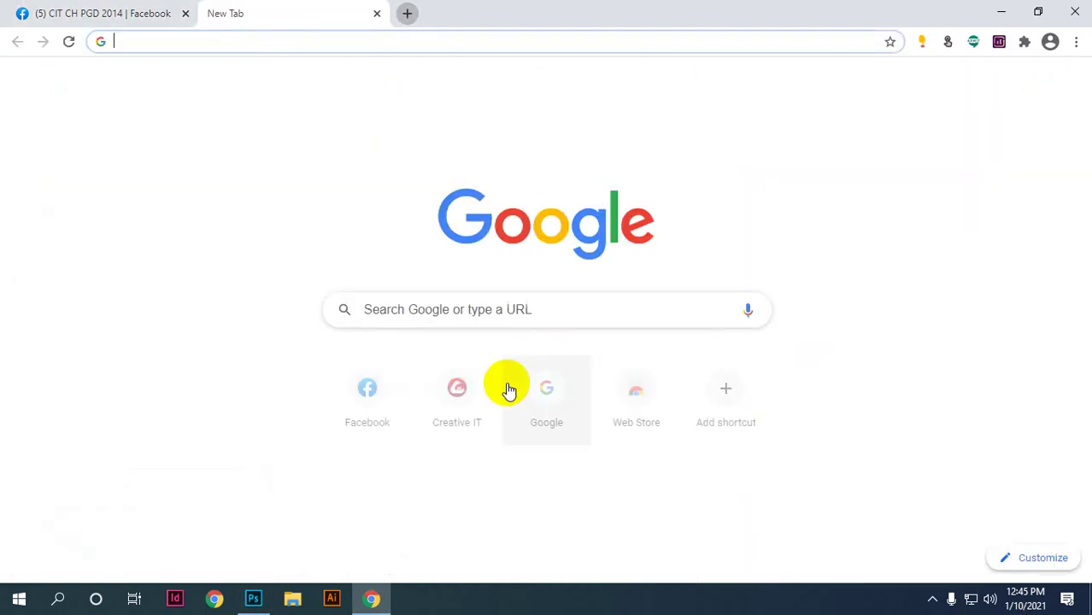
text(c)
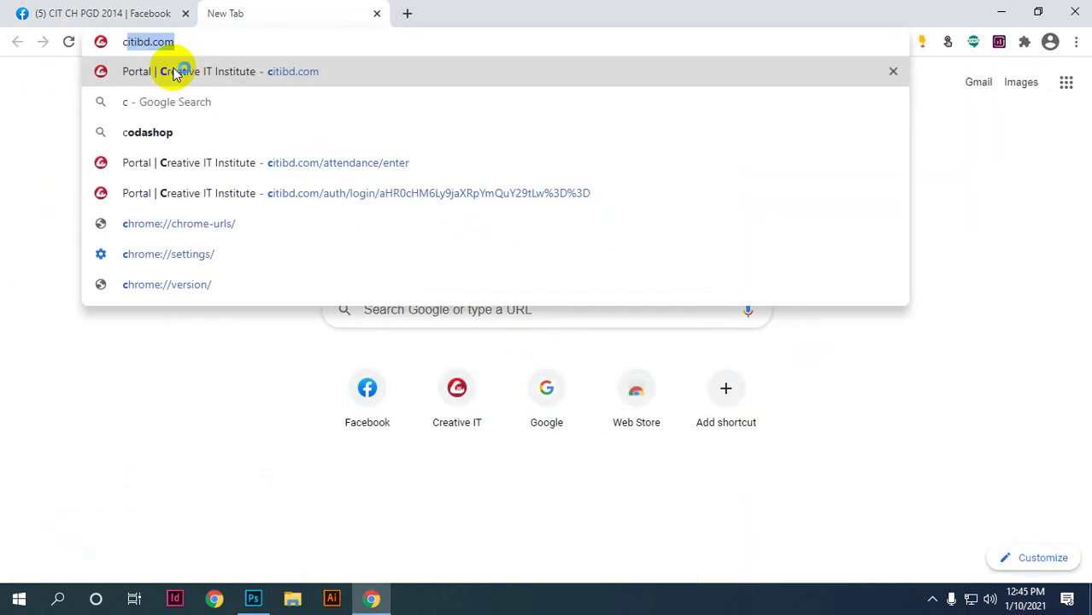
text(ity)
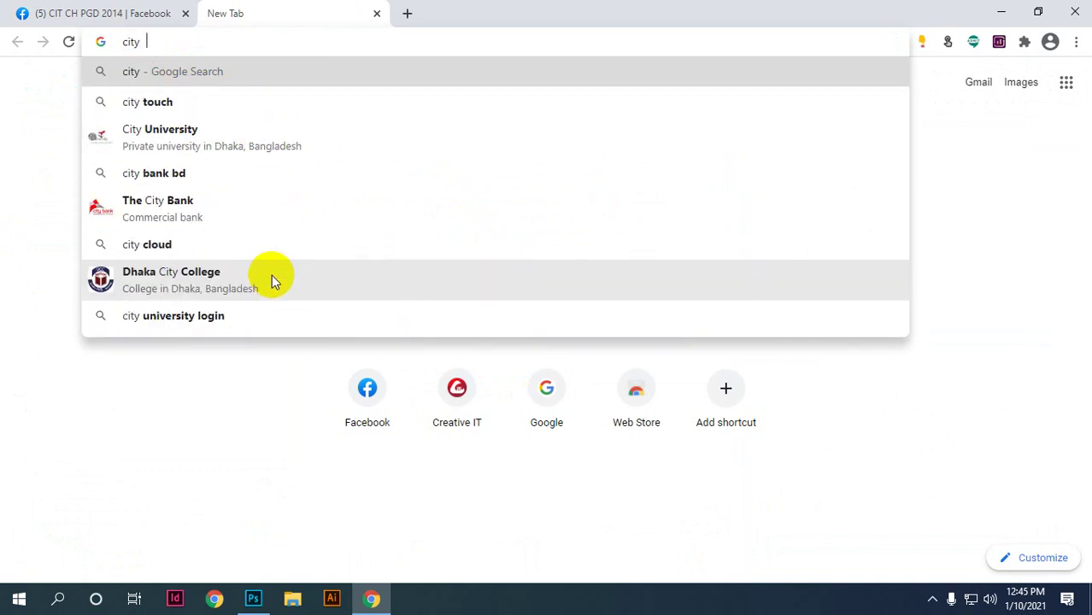
text( i)
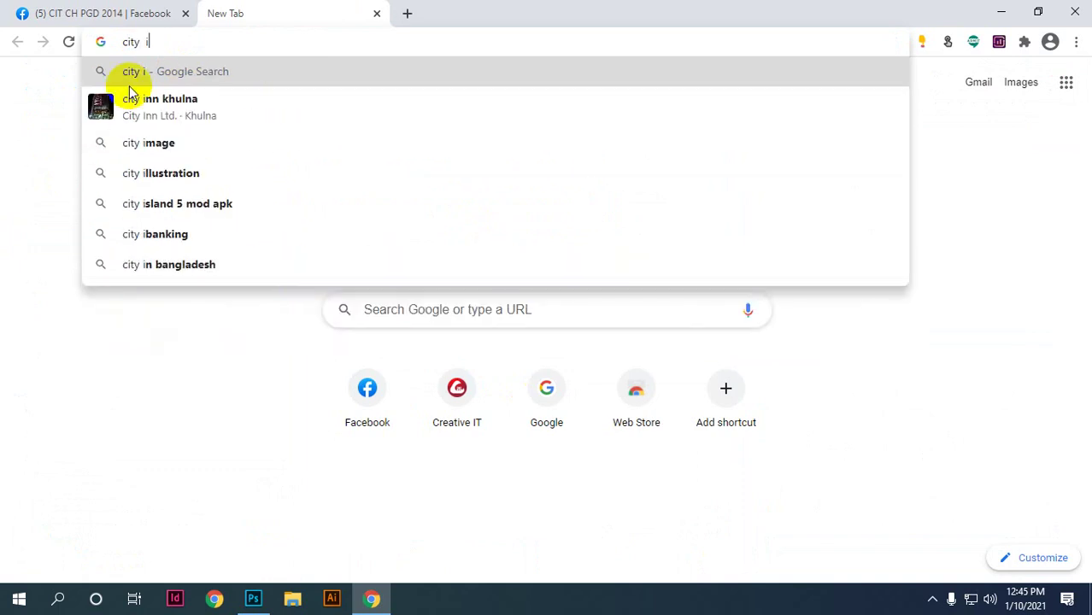
click(207, 175)
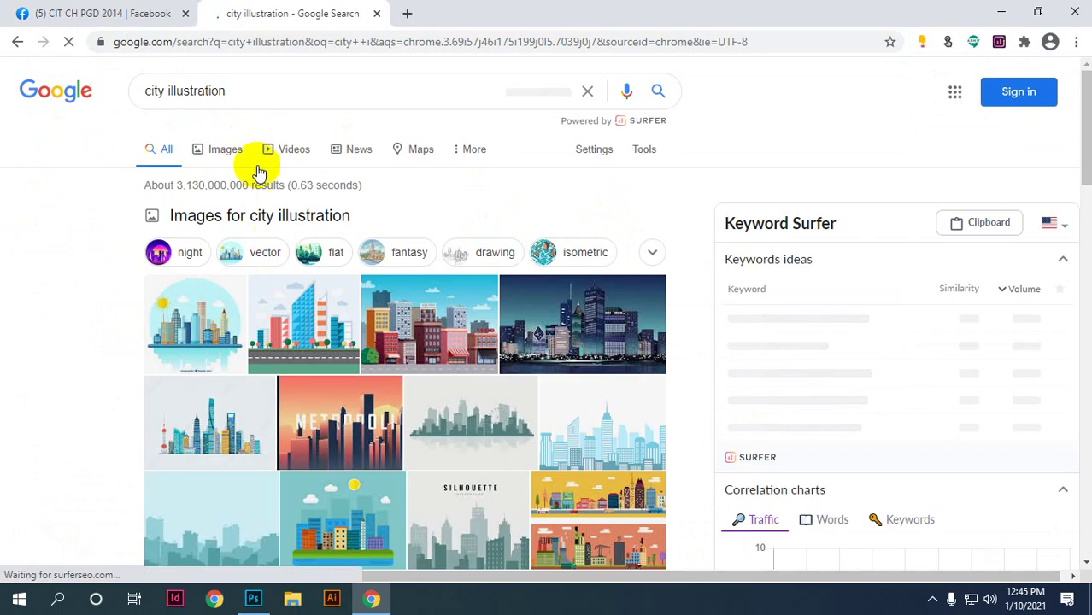
click(227, 150)
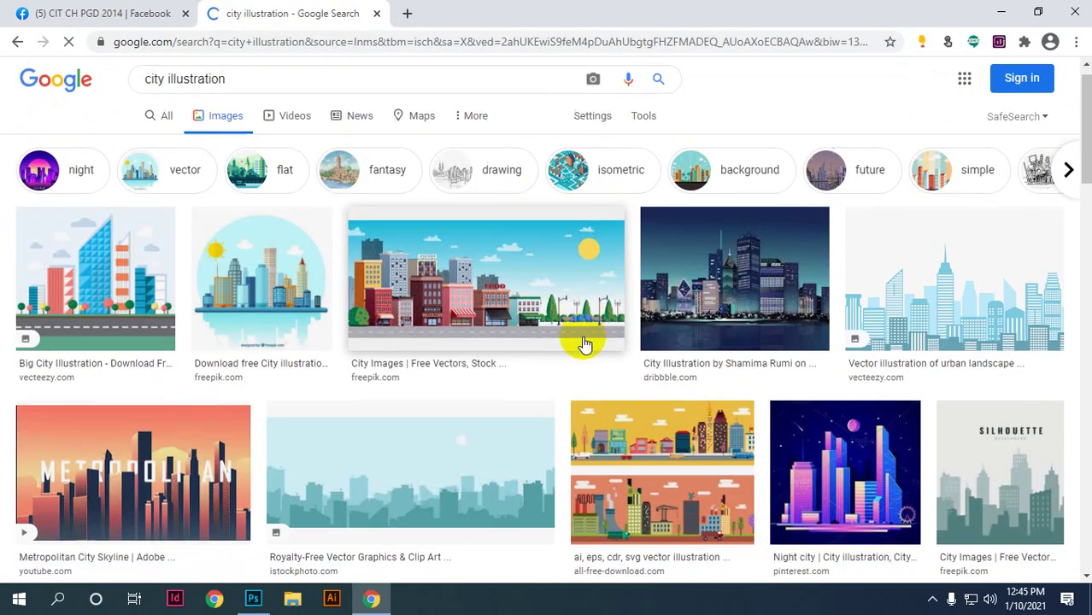
Step: Preview the night city skyline illustration among the results
scroll(873, 353, down, 3)
scroll(666, 312, down, 4)
scroll(653, 314, down, 3)
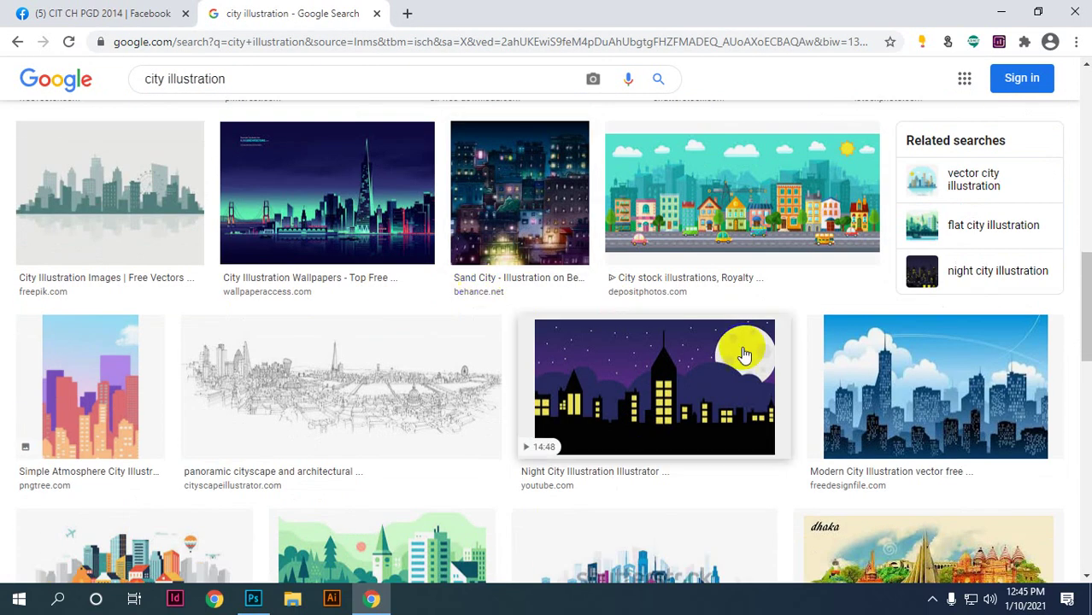
scroll(760, 353, down, 3)
click(723, 196)
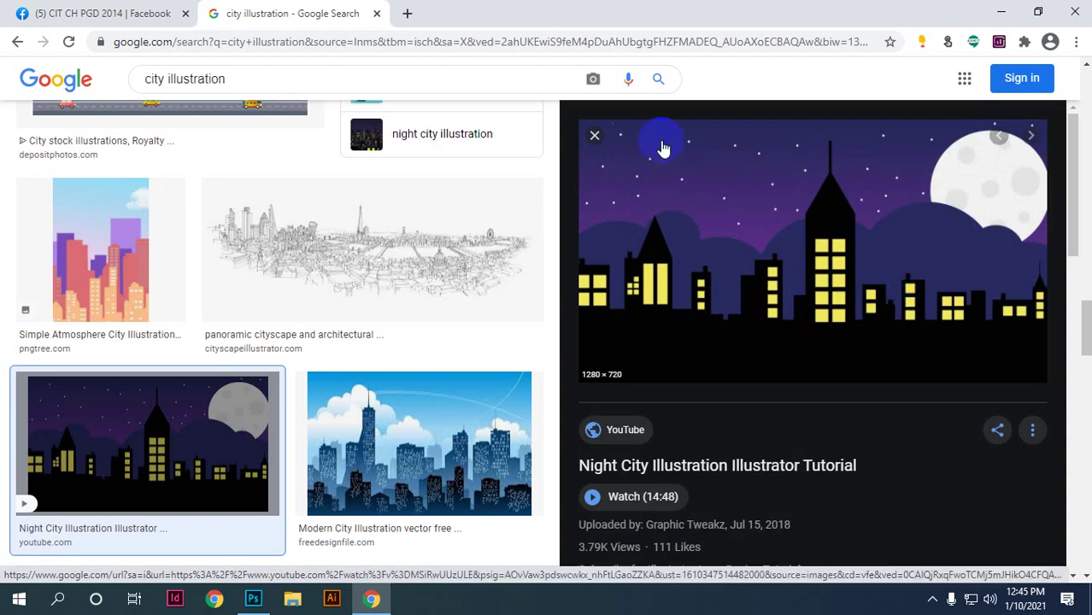
click(595, 135)
Step: Preview the colourful city vector illustration, then return to the Facebook tab
scroll(427, 317, down, 3)
scroll(707, 378, down, 2)
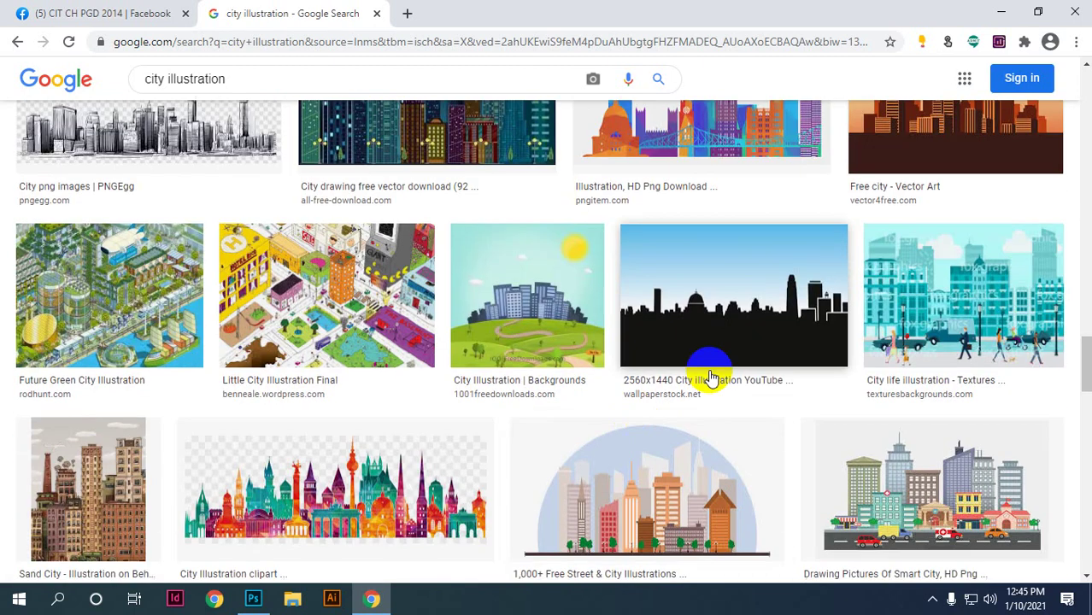
scroll(365, 337, down, 3)
scroll(377, 329, down, 5)
scroll(384, 328, down, 5)
scroll(384, 327, down, 2)
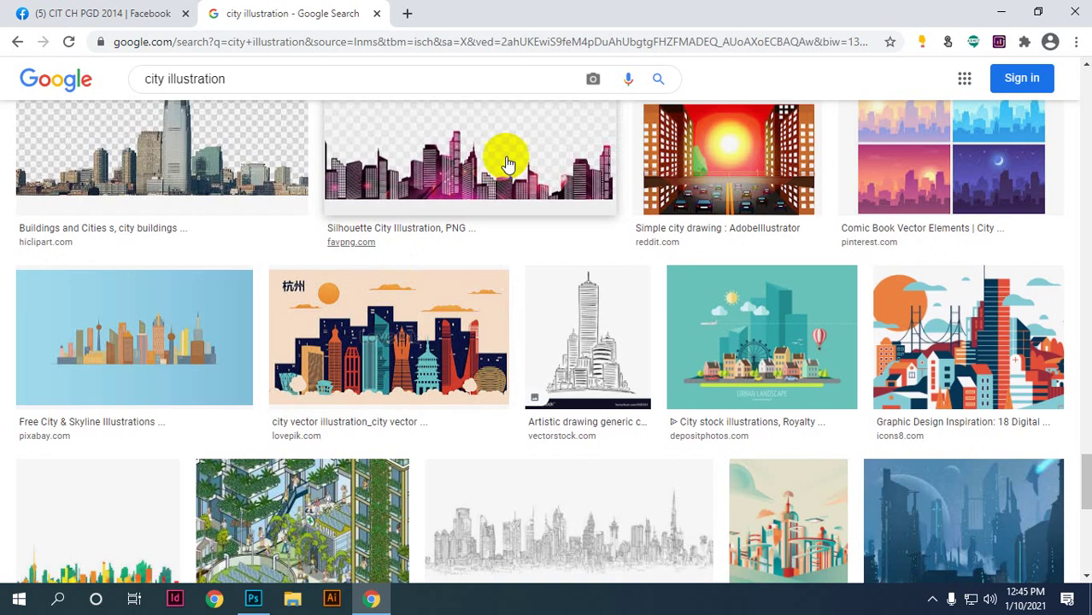
scroll(384, 327, down, 3)
click(359, 141)
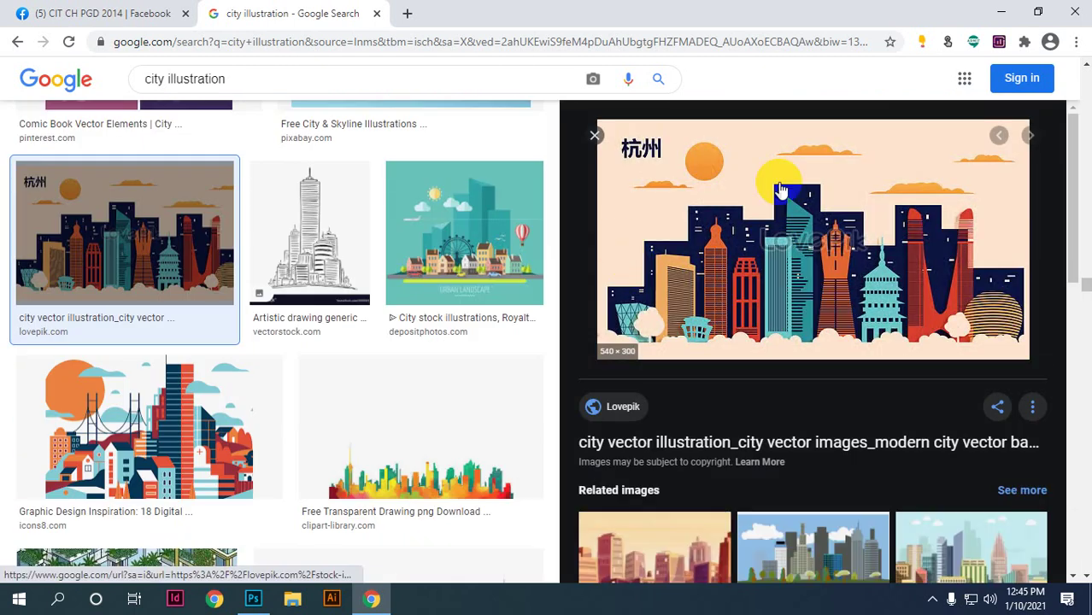
click(595, 135)
scroll(405, 325, down, 5)
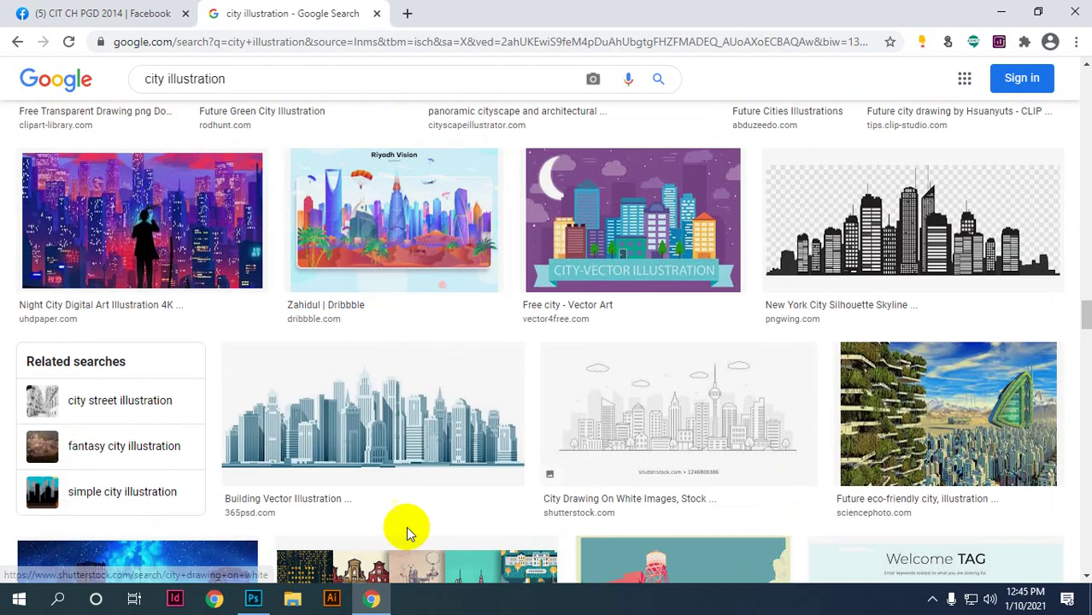
click(94, 12)
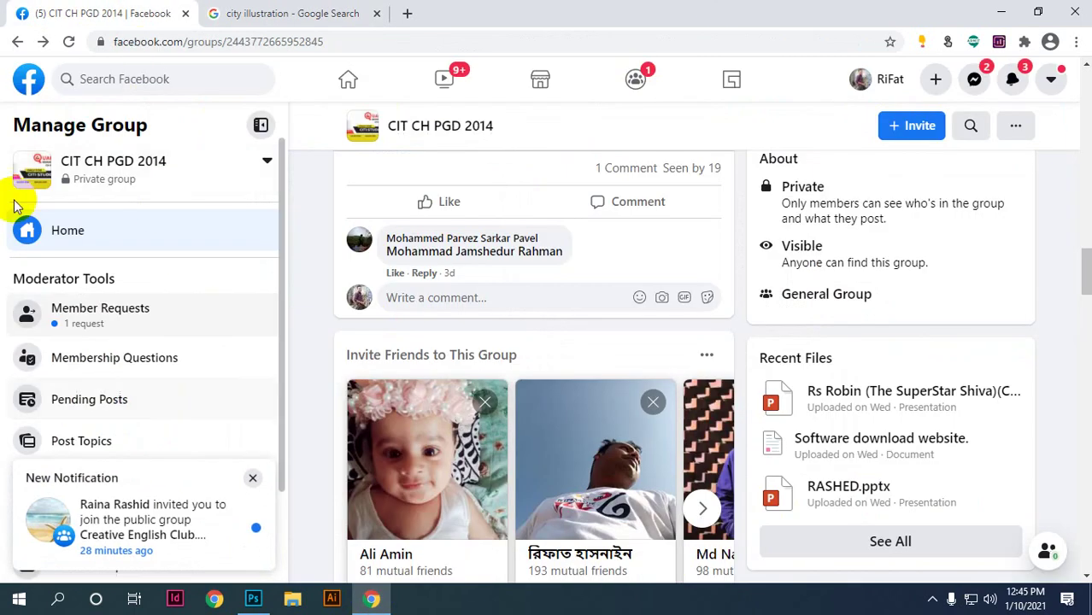
Step: Go to the CIT CH PGD 2012 group from the Facebook home feed
scroll(52, 256, down, 2)
click(28, 78)
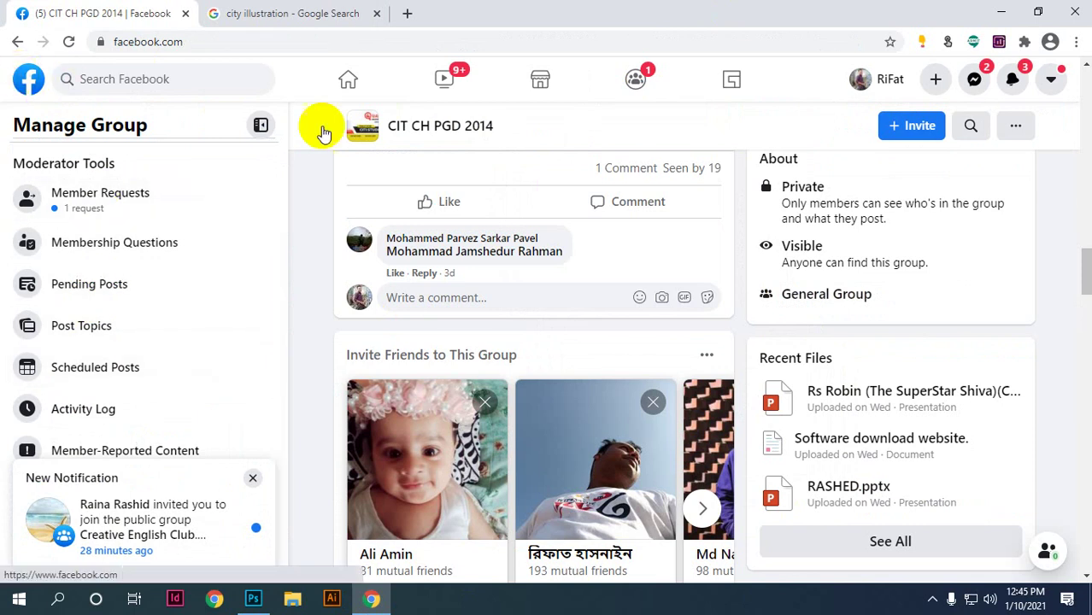
scroll(473, 375, down, 3)
scroll(111, 376, down, 1)
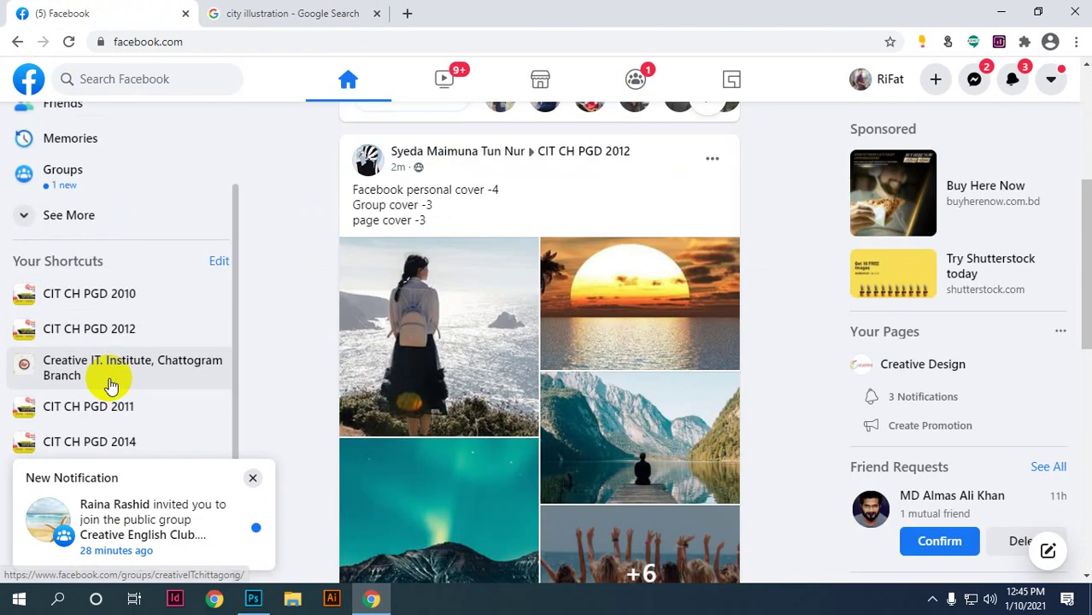
click(141, 328)
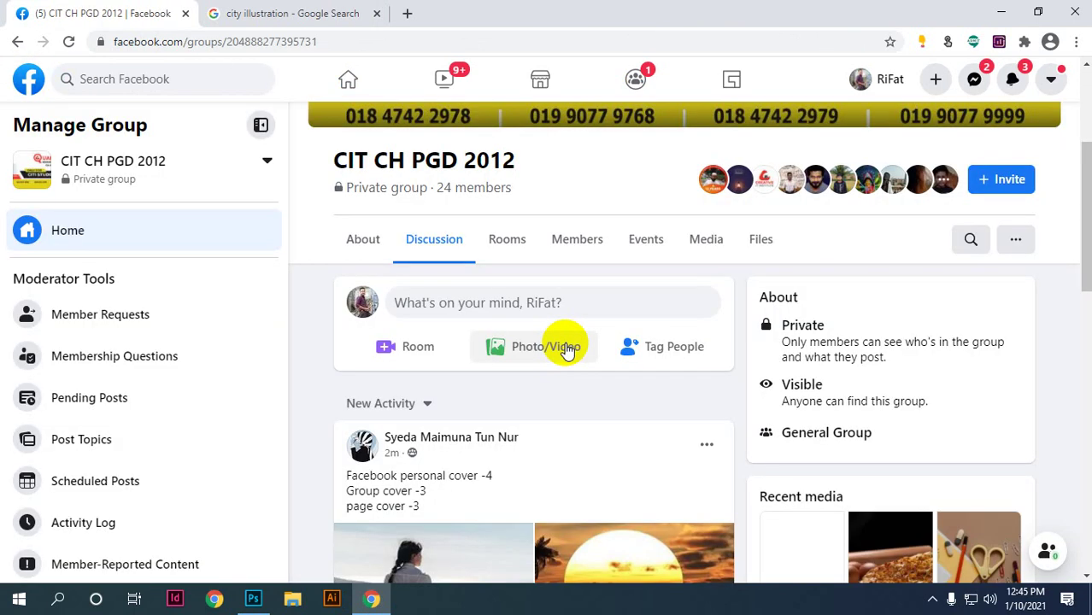
Step: Scroll the group feed down to the member's city illustration post
scroll(564, 343, down, 5)
scroll(566, 368, down, 5)
scroll(566, 367, down, 5)
scroll(567, 367, down, 5)
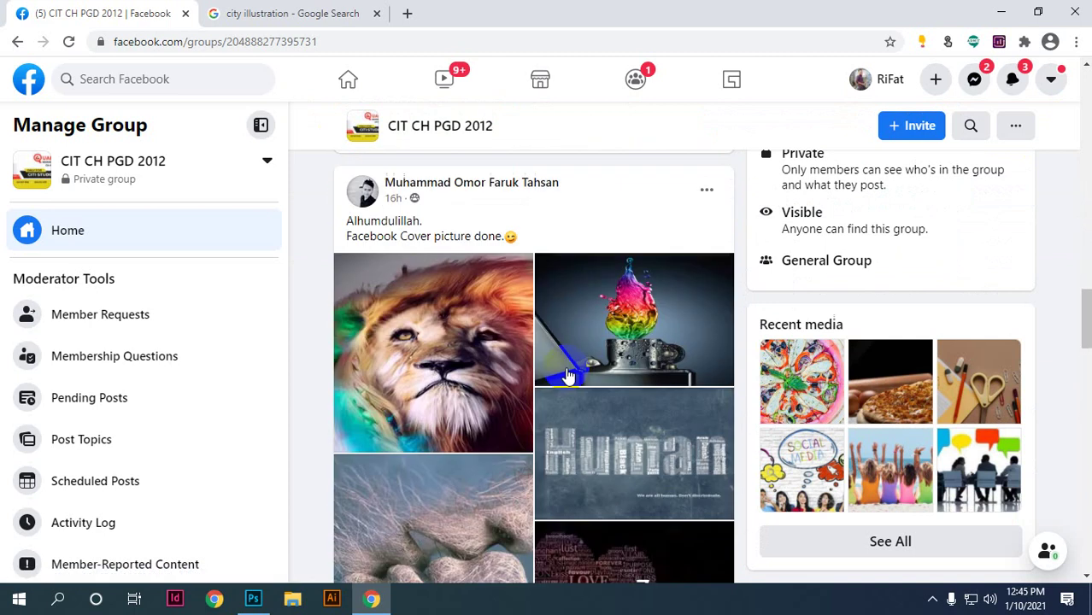
scroll(566, 368, down, 5)
scroll(567, 367, down, 3)
click(566, 371)
scroll(566, 372, down, 5)
scroll(566, 371, down, 5)
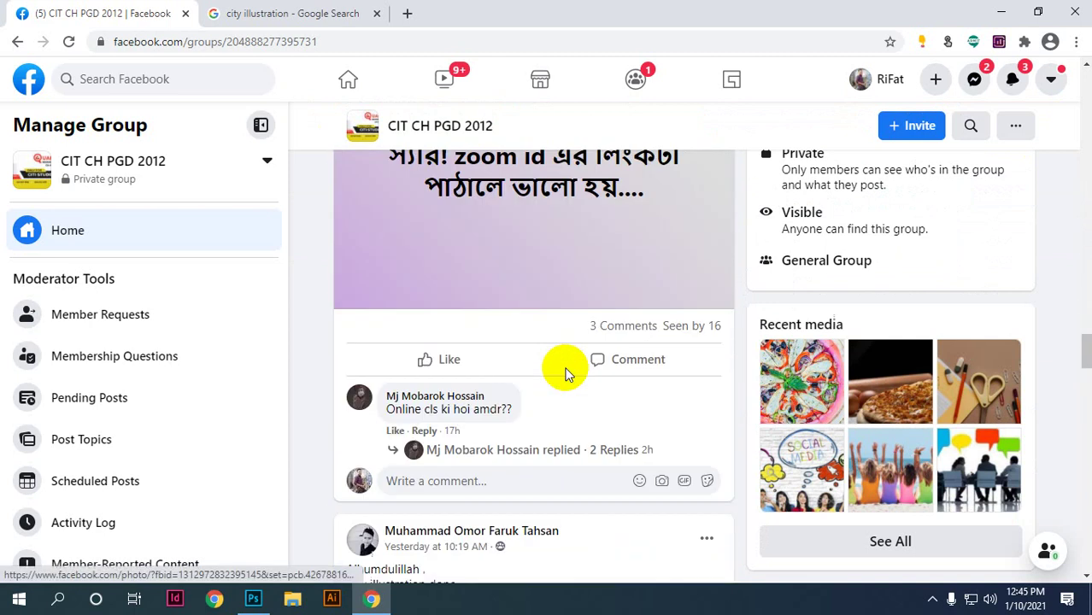
scroll(566, 372, down, 5)
scroll(564, 372, down, 3)
scroll(564, 366, up, 3)
scroll(479, 292, up, 2)
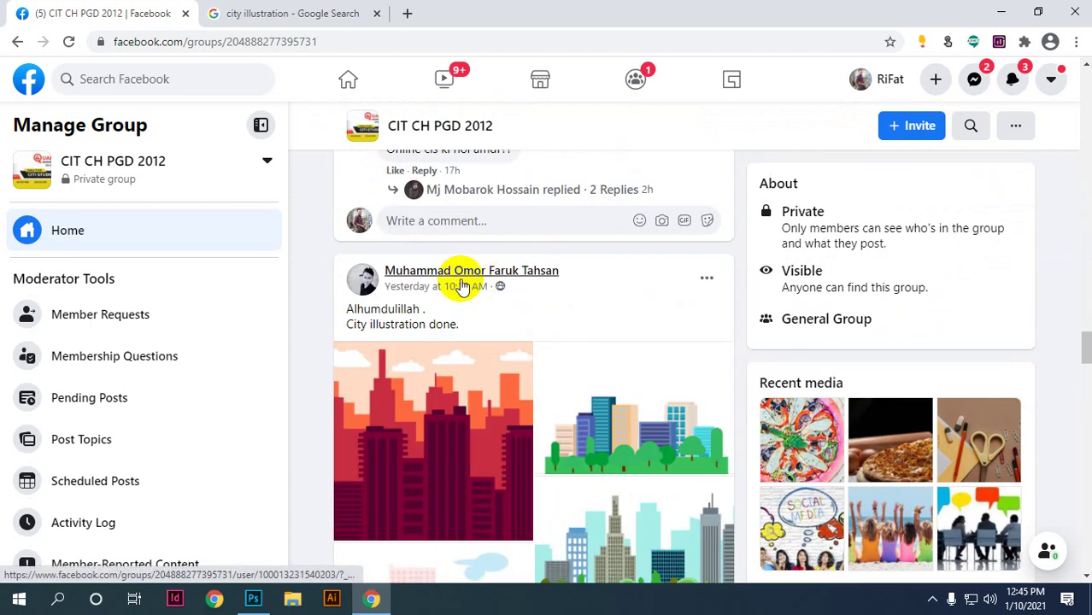
Step: View the red city illustration and the next four images, then close the viewer
click(440, 431)
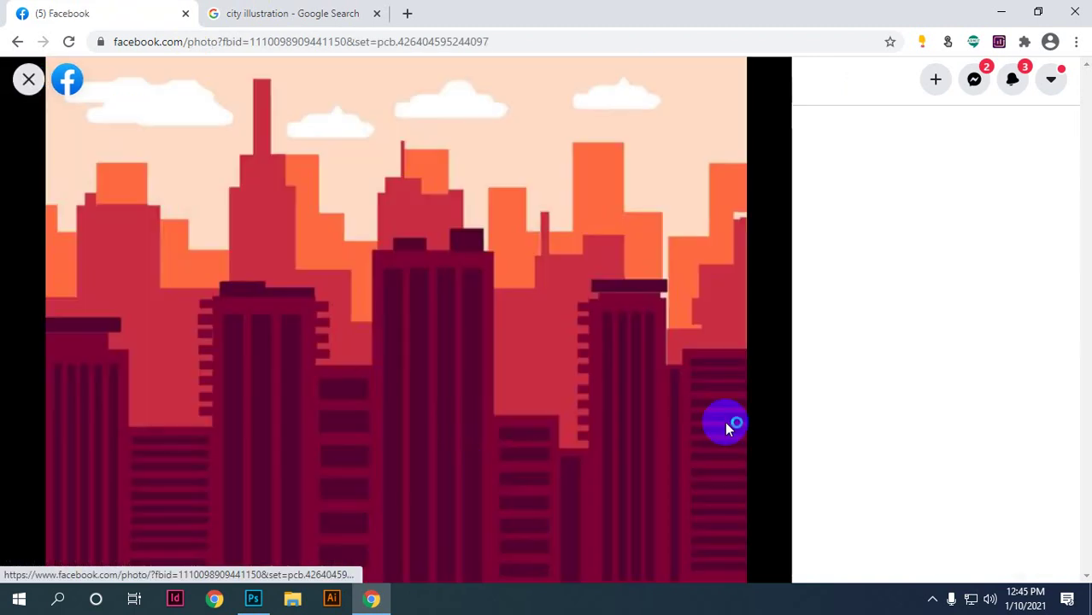
click(760, 319)
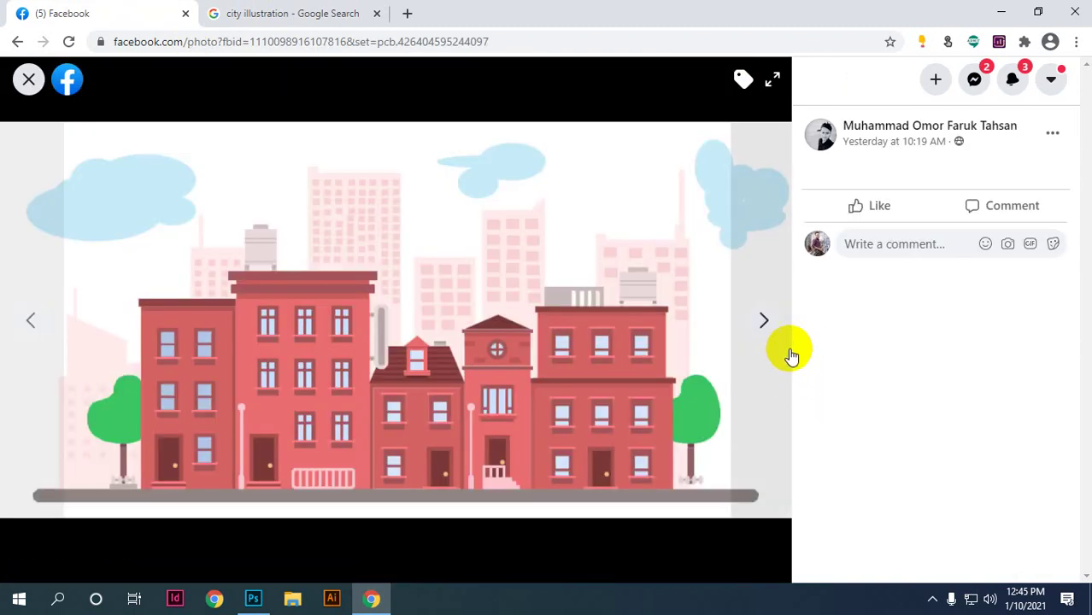
click(763, 321)
click(764, 323)
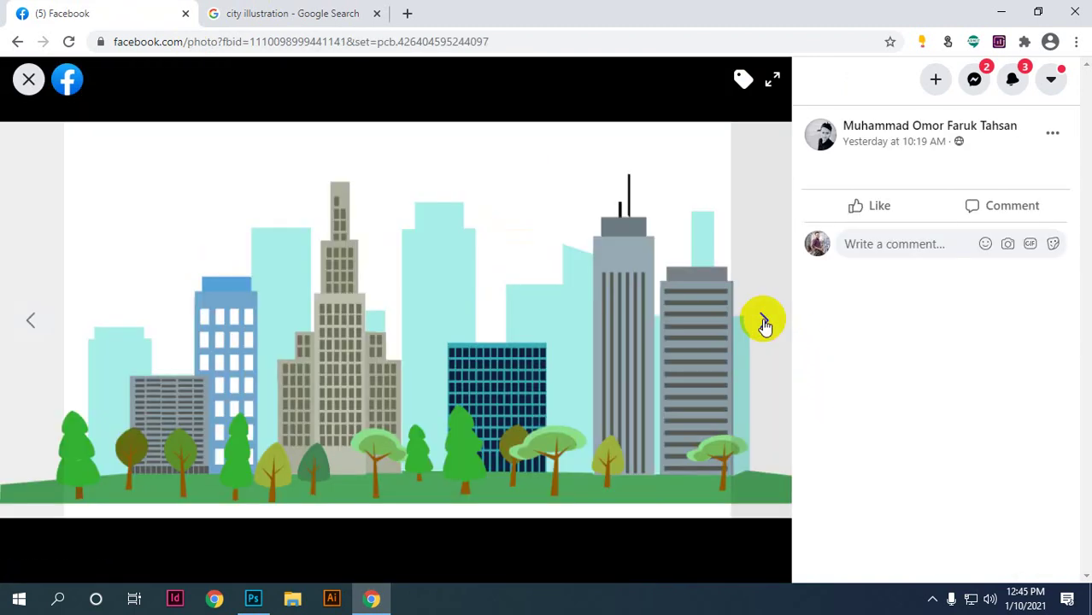
click(769, 326)
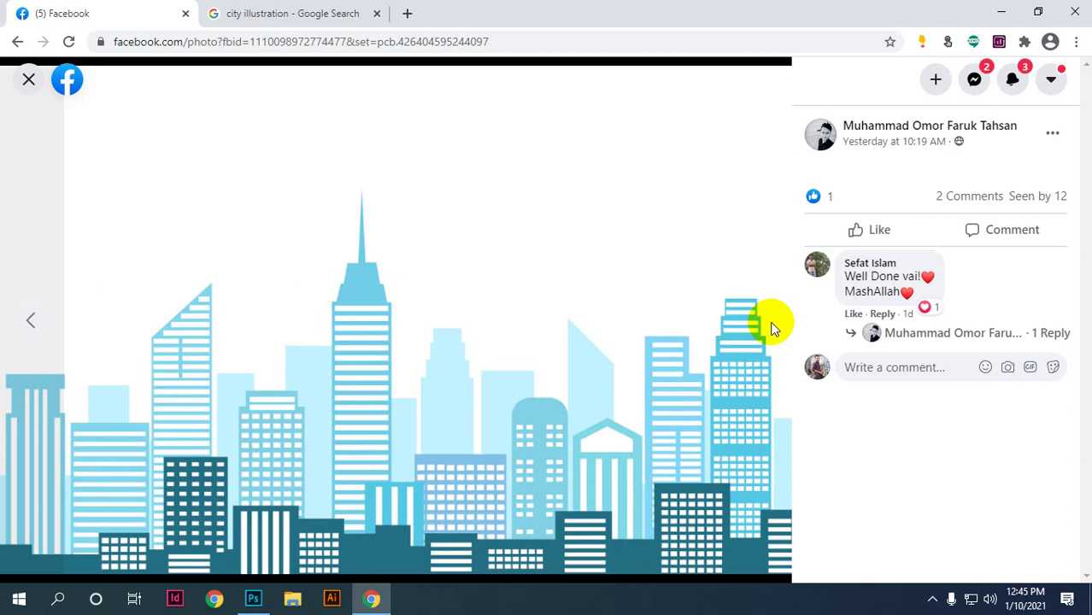
click(28, 78)
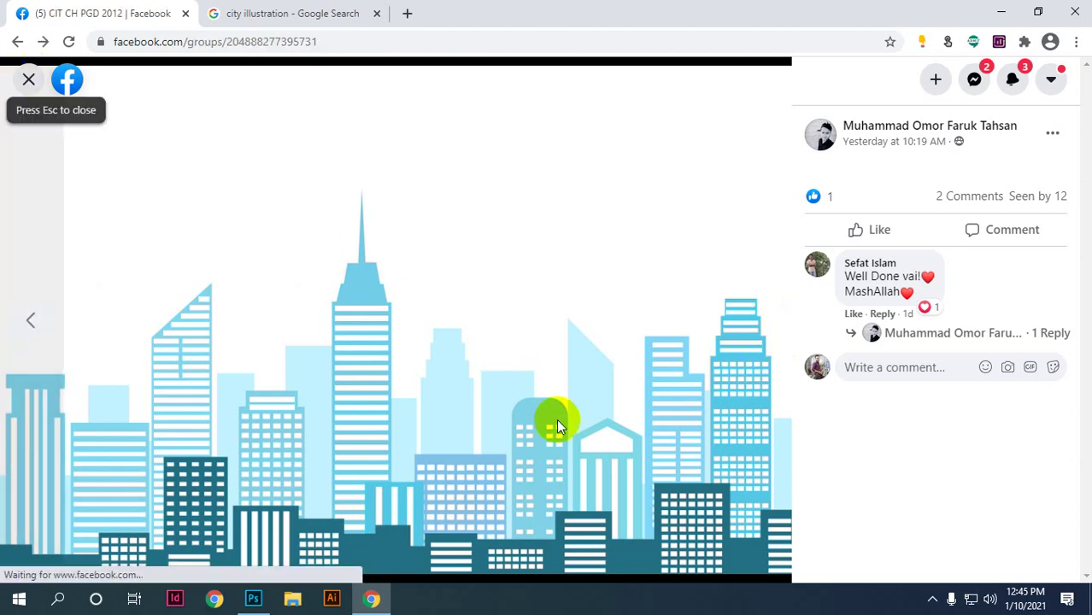
scroll(566, 445, down, 5)
scroll(568, 446, down, 6)
Step: View the tree drawing and the next four drawings in its post
scroll(513, 385, up, 3)
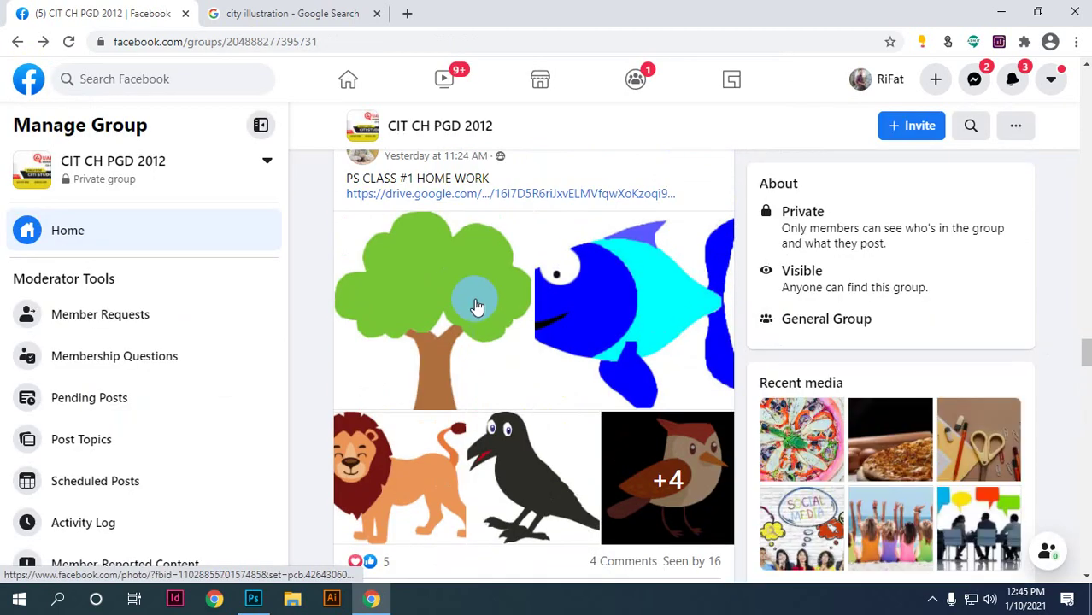
click(477, 305)
click(763, 324)
click(763, 323)
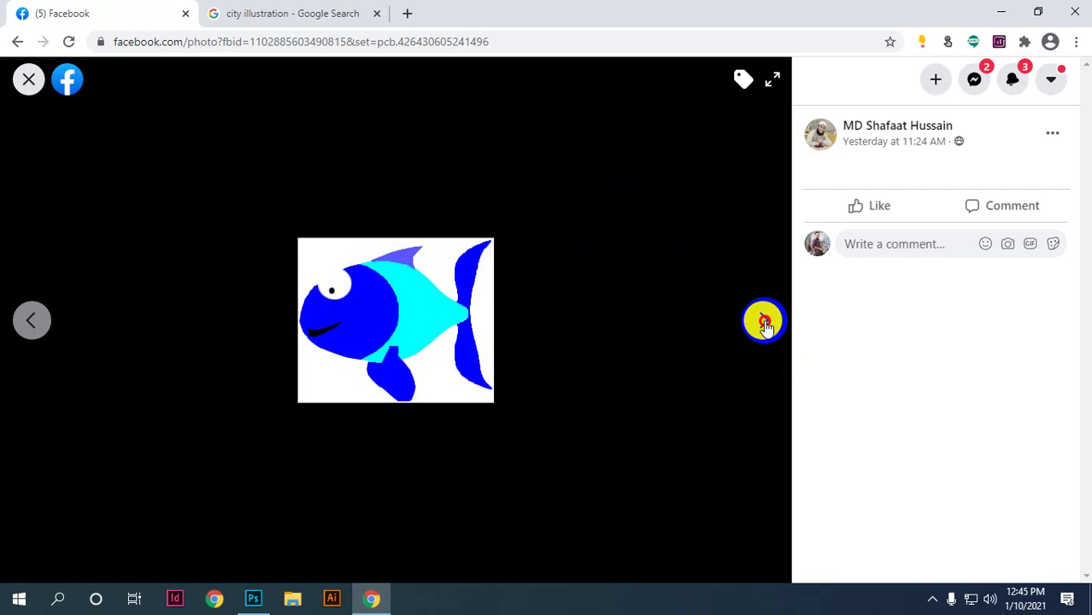
click(763, 323)
click(763, 323)
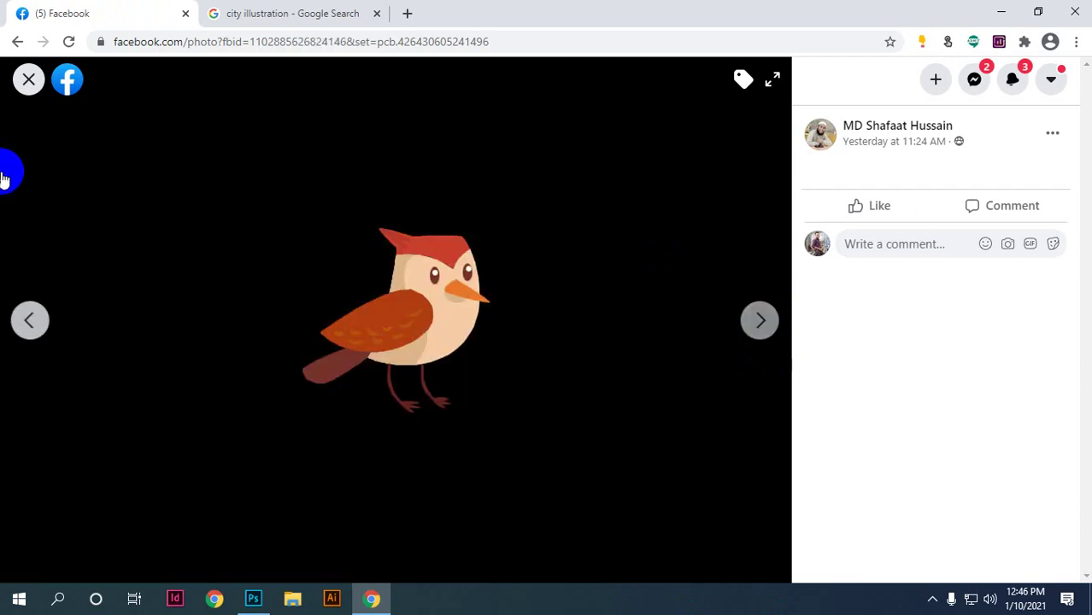
click(25, 79)
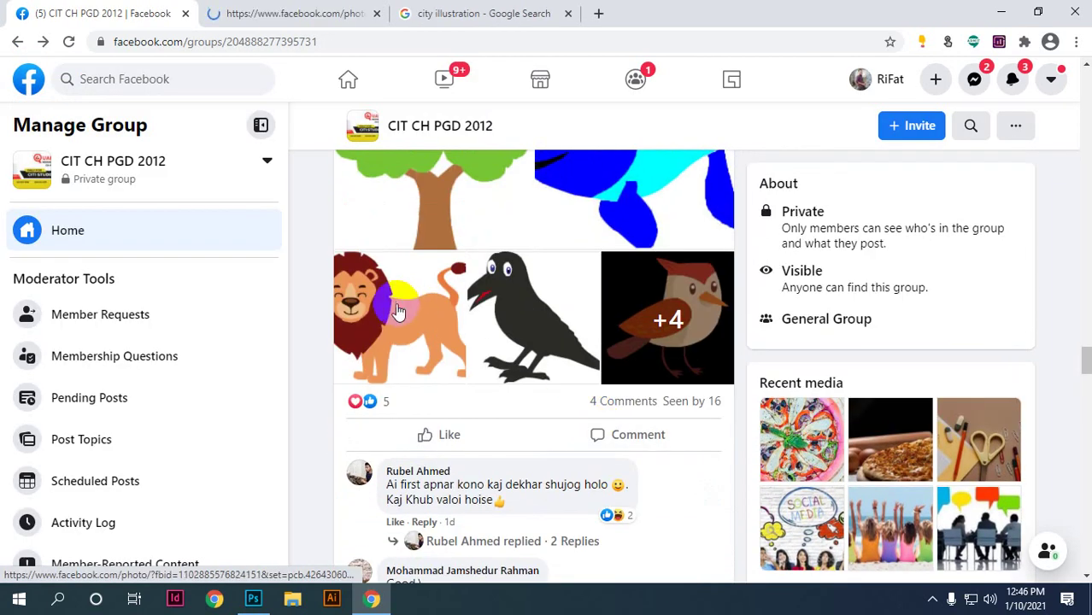
Step: View the lion drawing, then page through the city post to the pink skyline
click(393, 316)
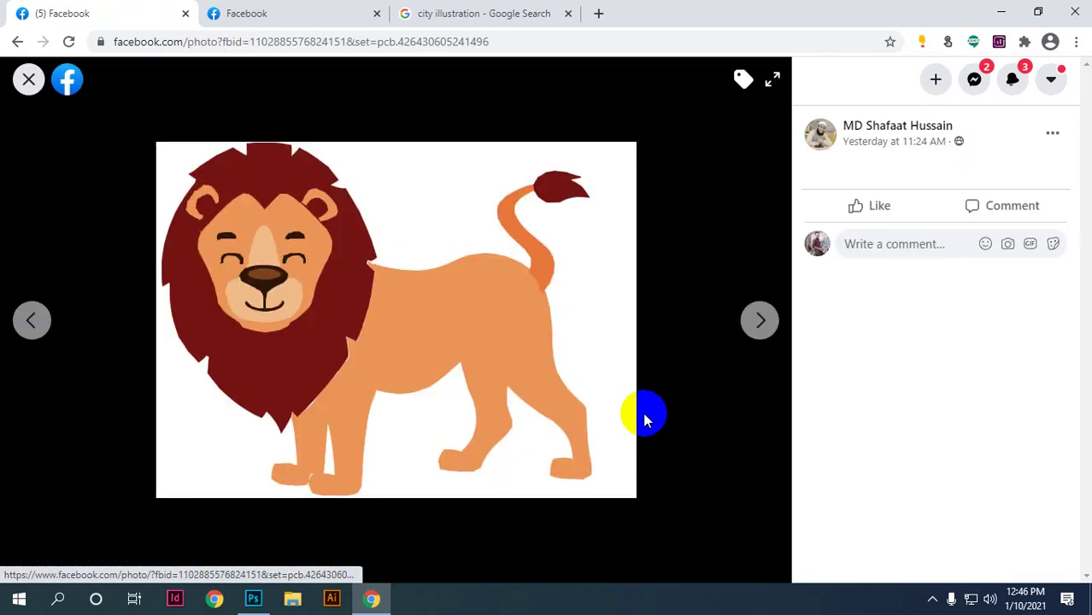
click(25, 80)
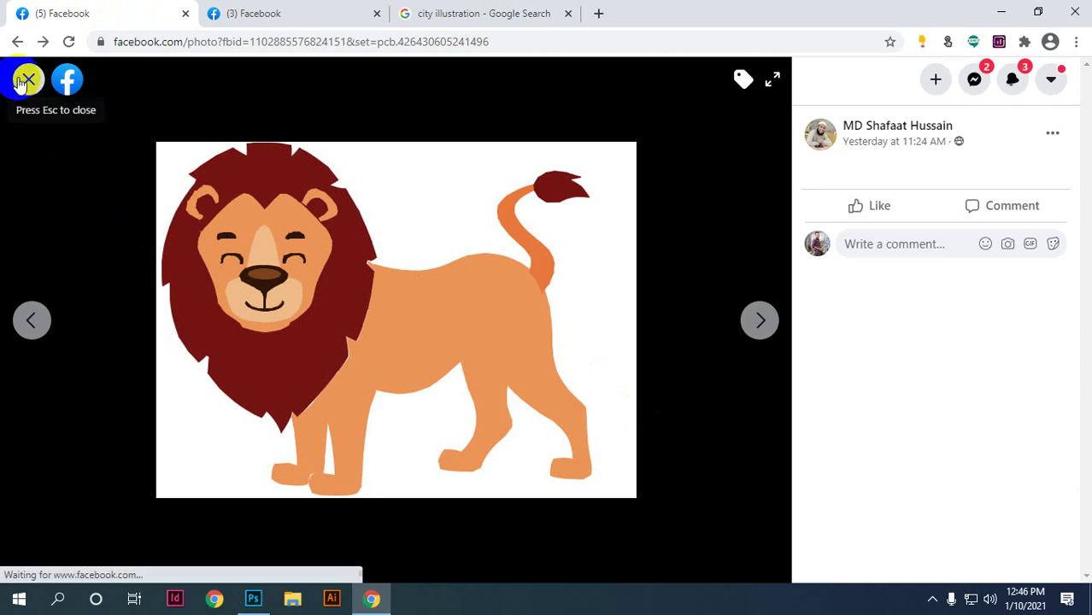
click(490, 349)
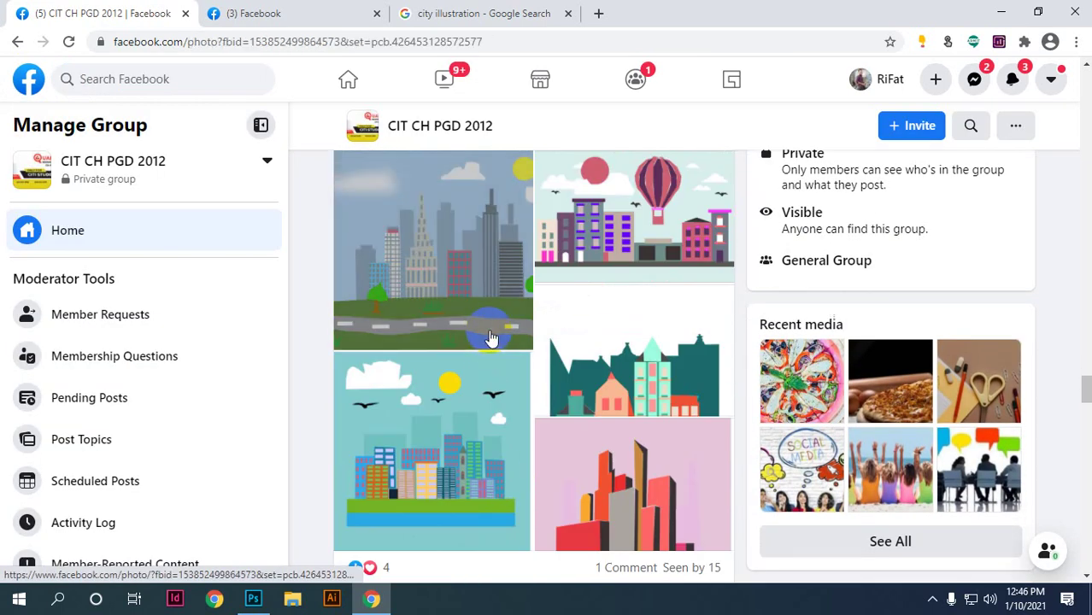
click(769, 321)
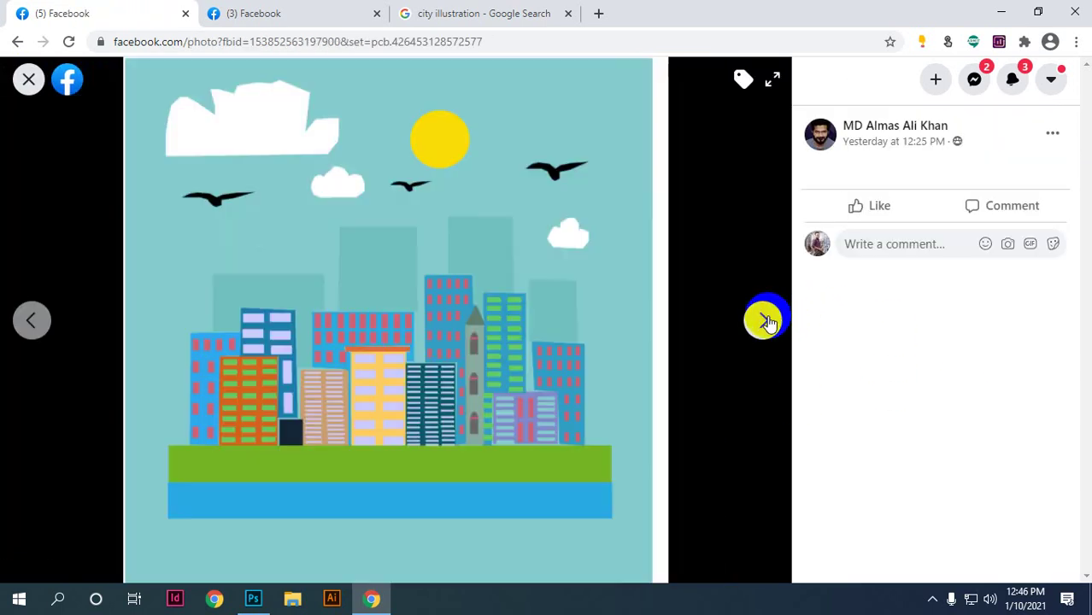
click(769, 320)
click(768, 321)
click(767, 322)
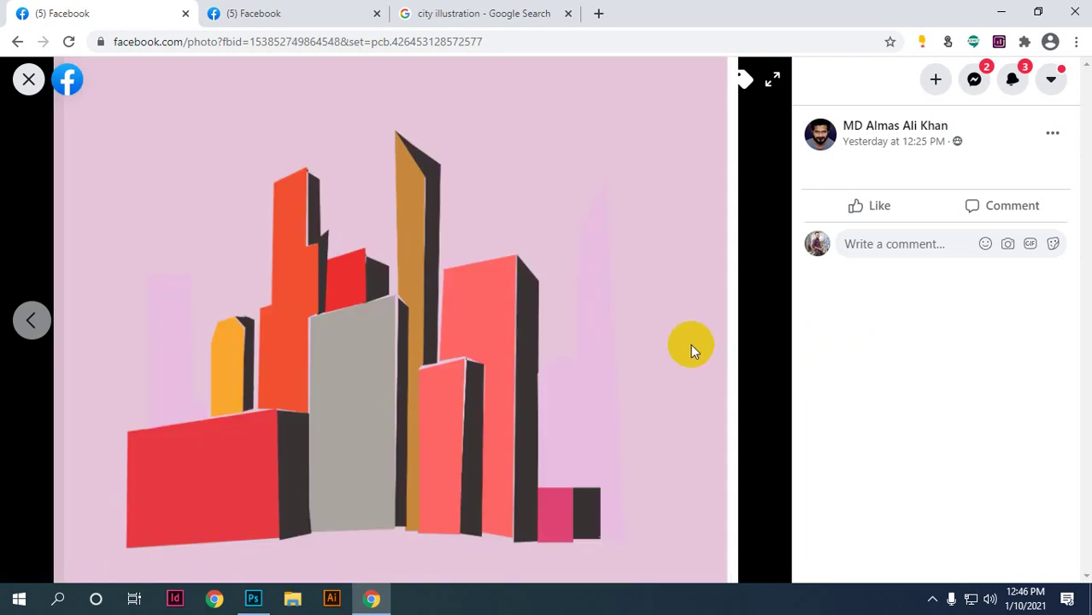
click(29, 79)
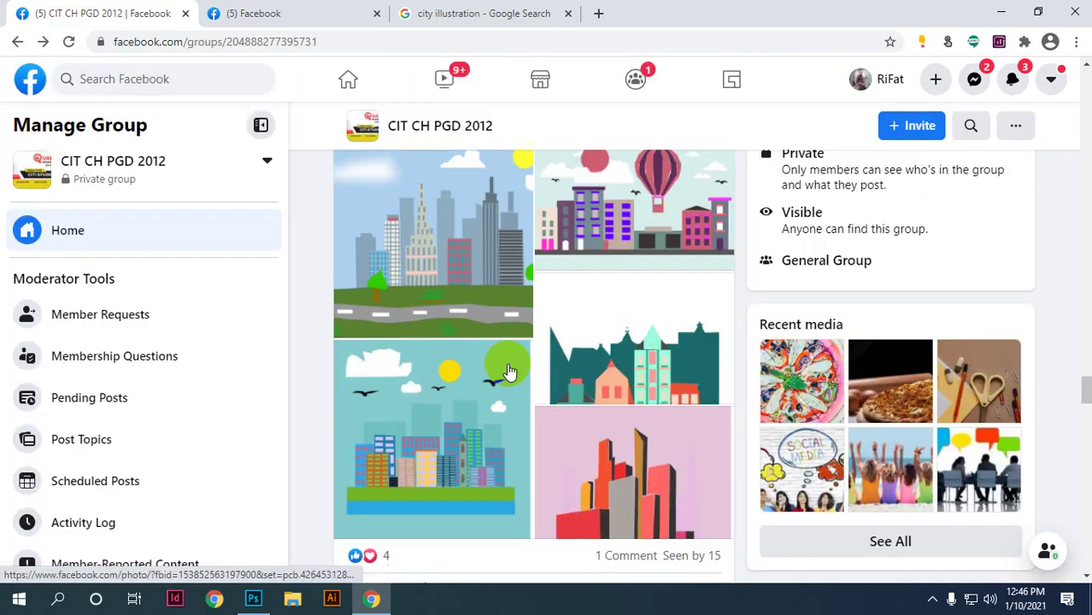
Step: Look at the remaining photos of the cartoon post
scroll(507, 372, down, 5)
scroll(504, 359, down, 2)
scroll(598, 333, up, 2)
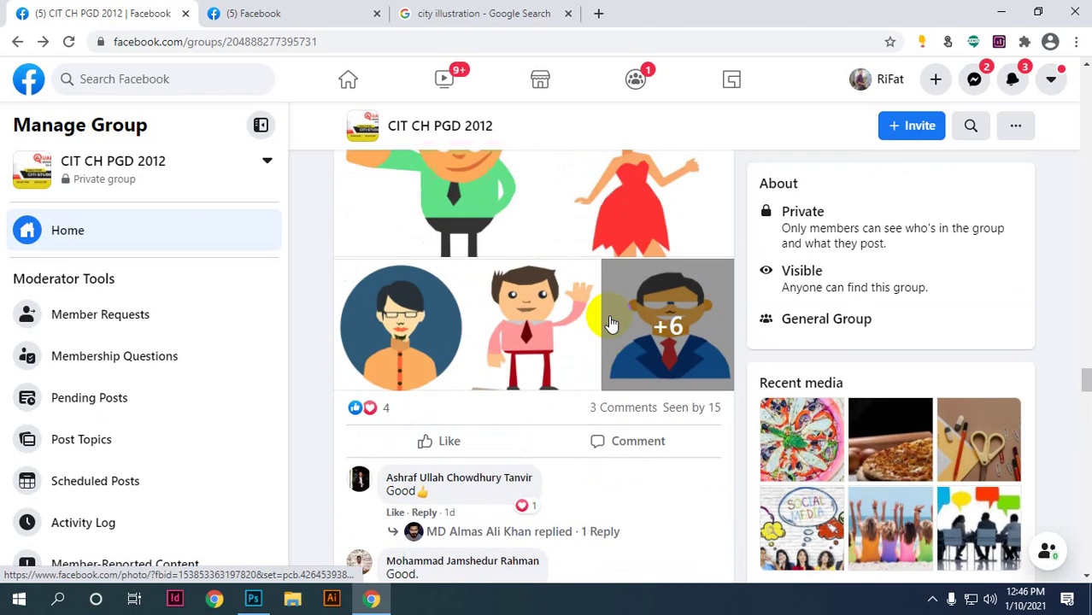
click(675, 340)
click(26, 79)
scroll(560, 407, down, 2)
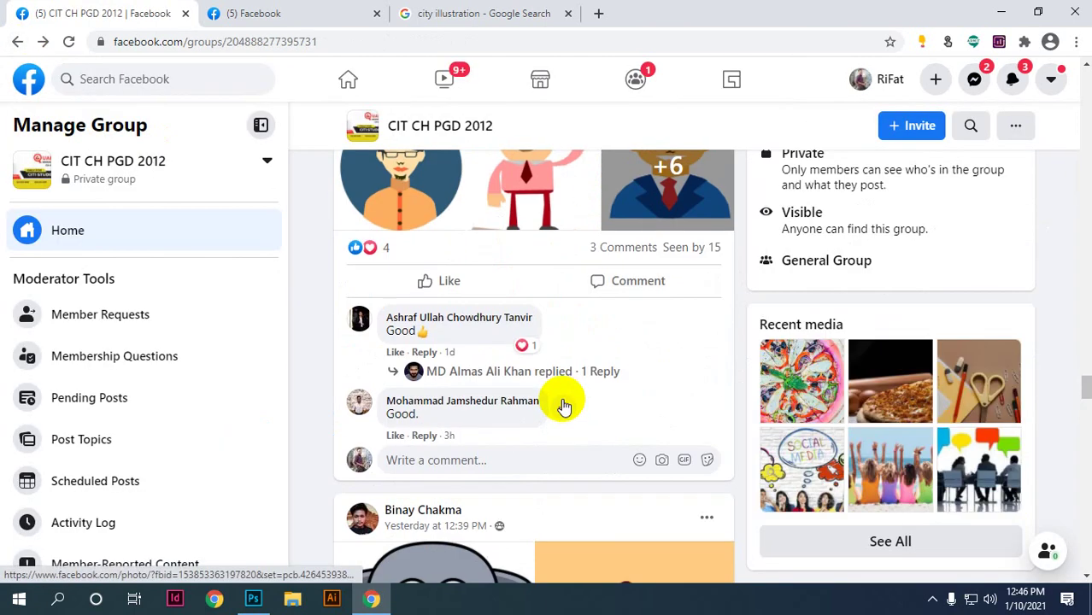
scroll(564, 406, down, 5)
scroll(581, 366, down, 5)
scroll(581, 366, up, 5)
scroll(455, 333, up, 1)
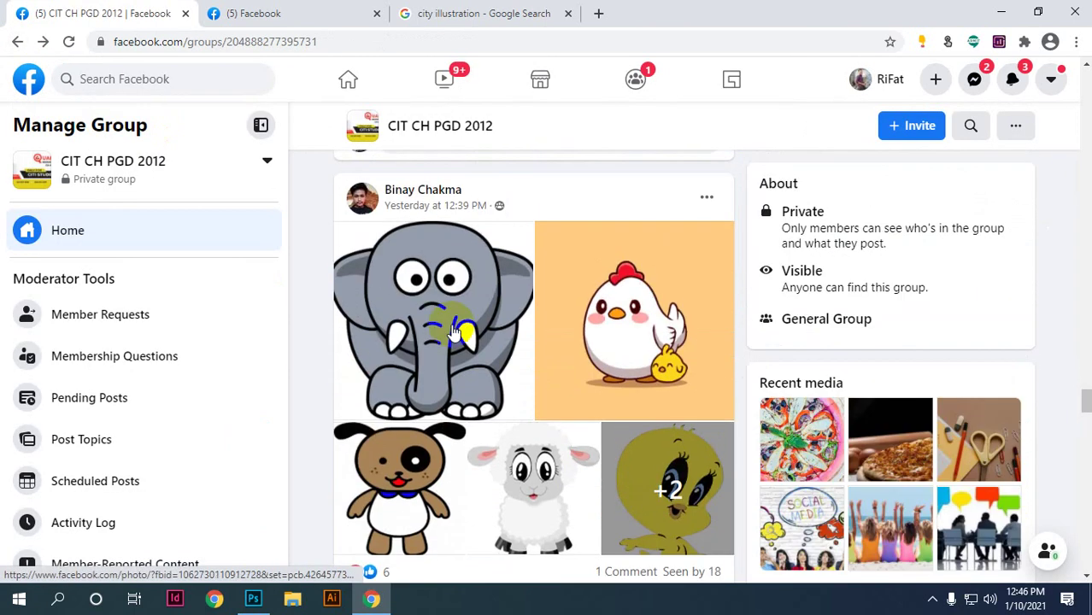
Step: Page from the elephant photo through the chicken to the night-city illustration
click(455, 333)
click(759, 325)
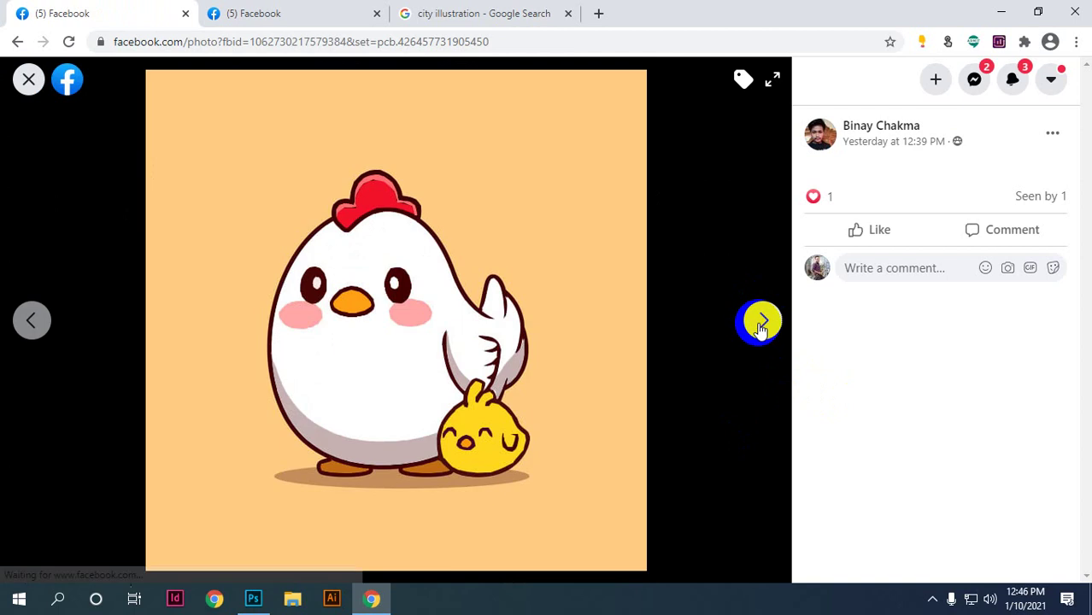
click(760, 324)
click(762, 325)
click(764, 325)
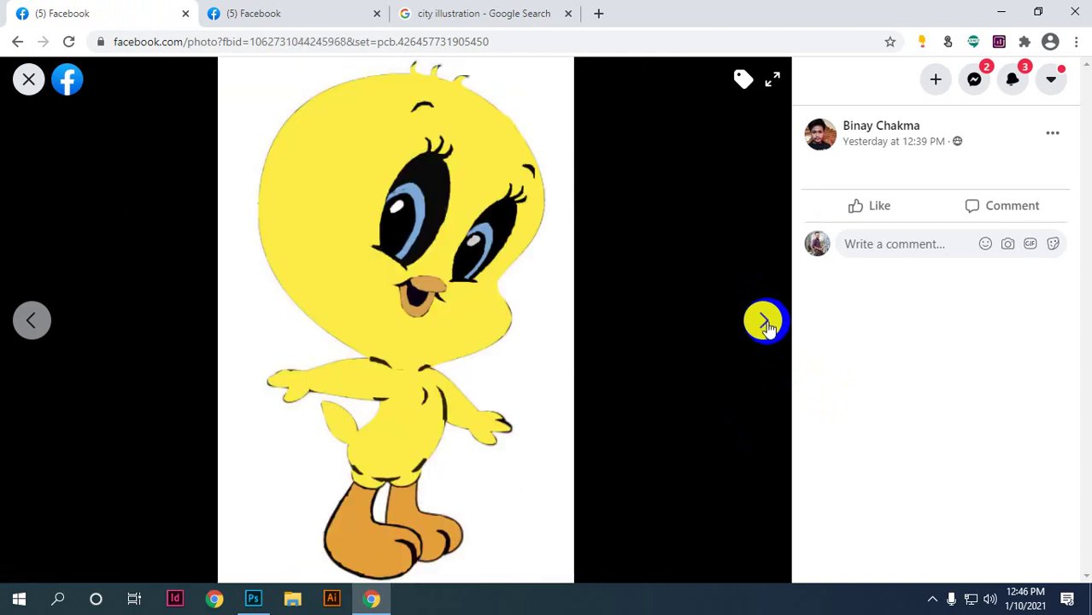
click(765, 322)
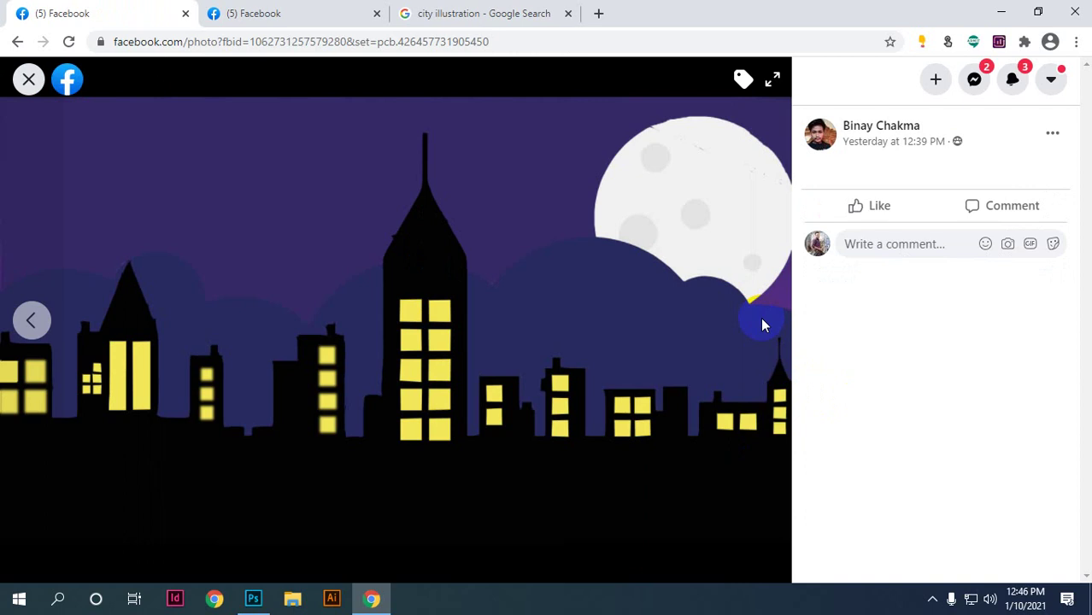
click(31, 83)
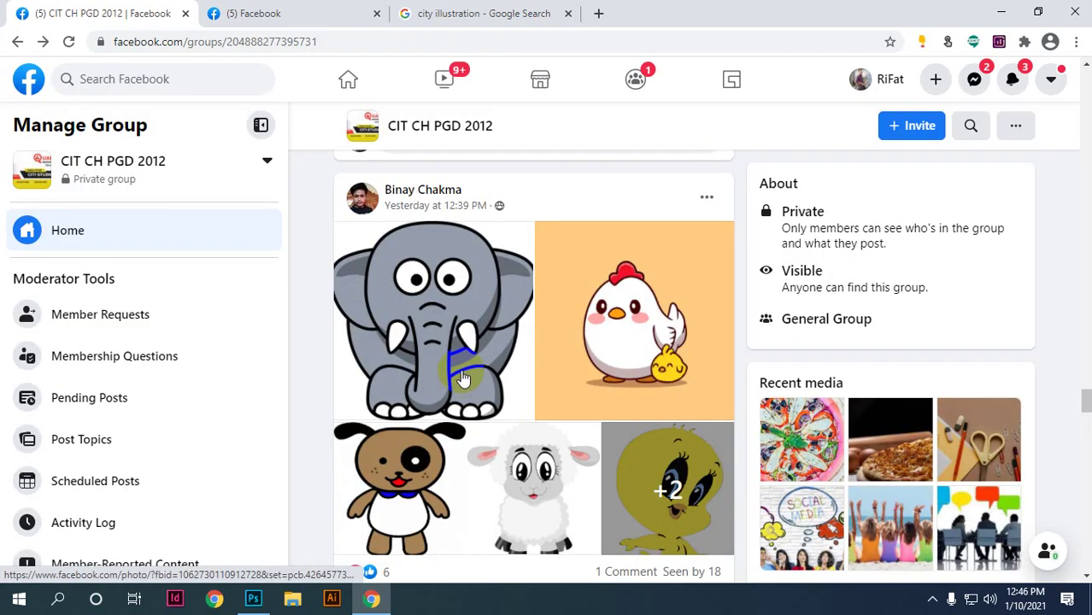
Step: Open the night-city skyline photo full-size, then bring back the image results
scroll(461, 377, down, 1)
scroll(461, 377, down, 4)
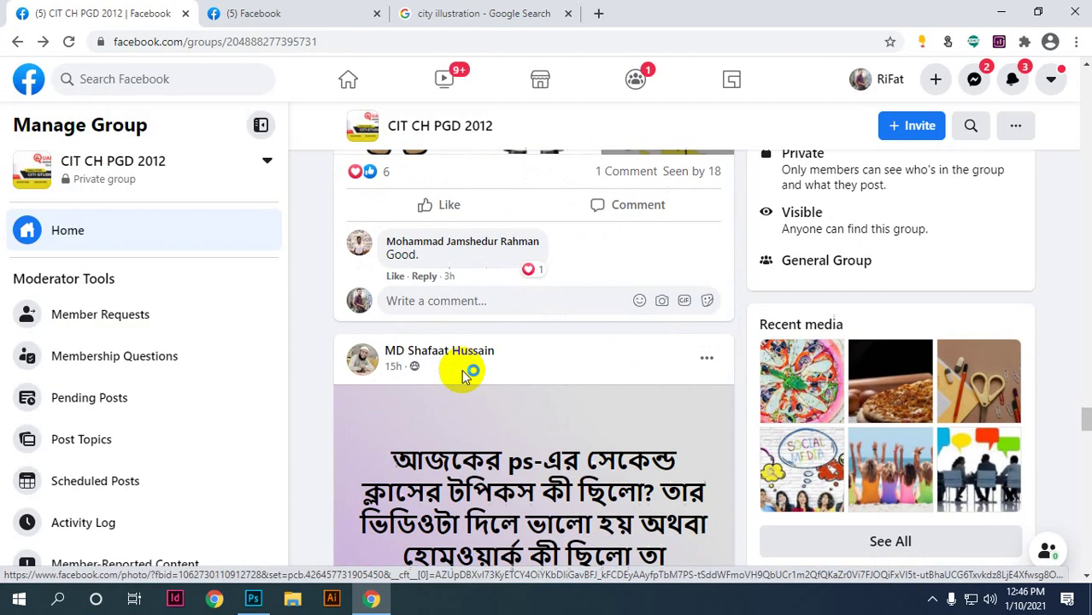
scroll(461, 376, down, 4)
scroll(461, 377, down, 4)
scroll(463, 376, down, 3)
scroll(463, 376, up, 2)
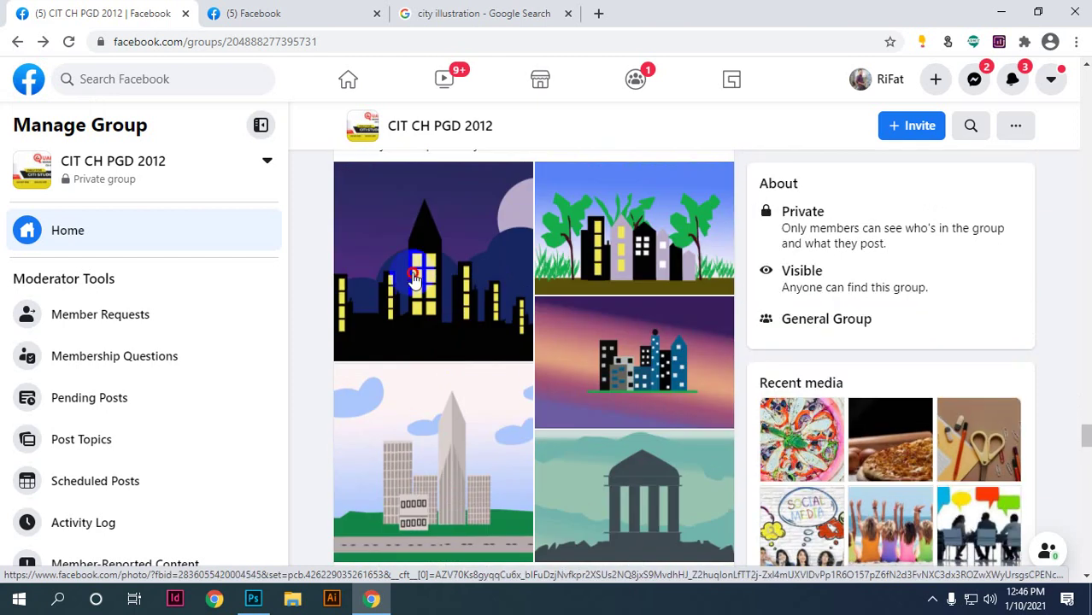
click(462, 346)
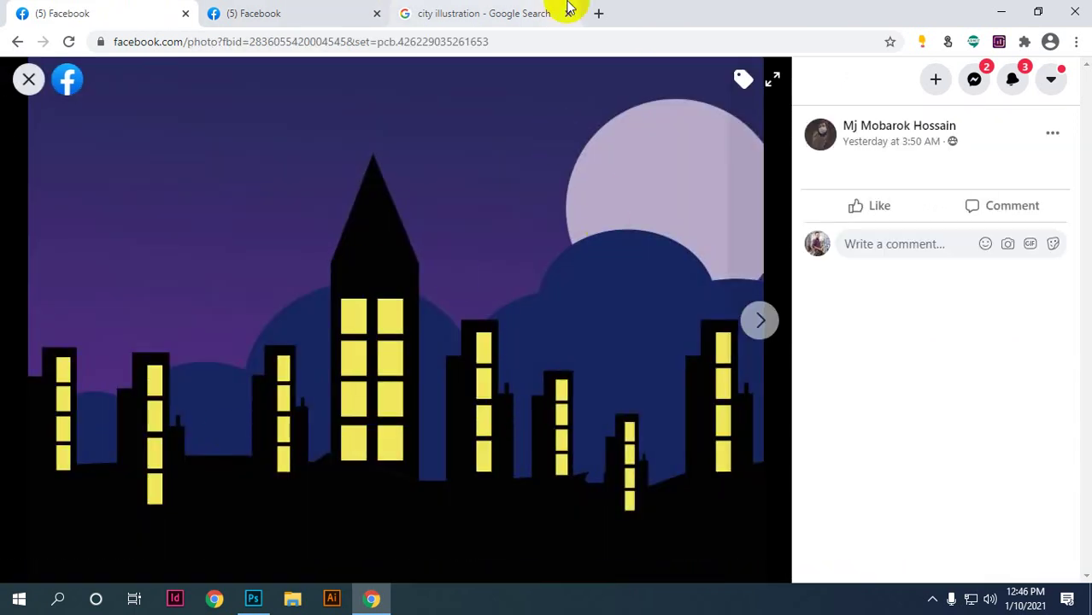
click(478, 13)
Step: Scroll through the 'city illustration' image results around the Night City preview
scroll(707, 403, down, 5)
scroll(725, 390, up, 3)
scroll(786, 393, up, 3)
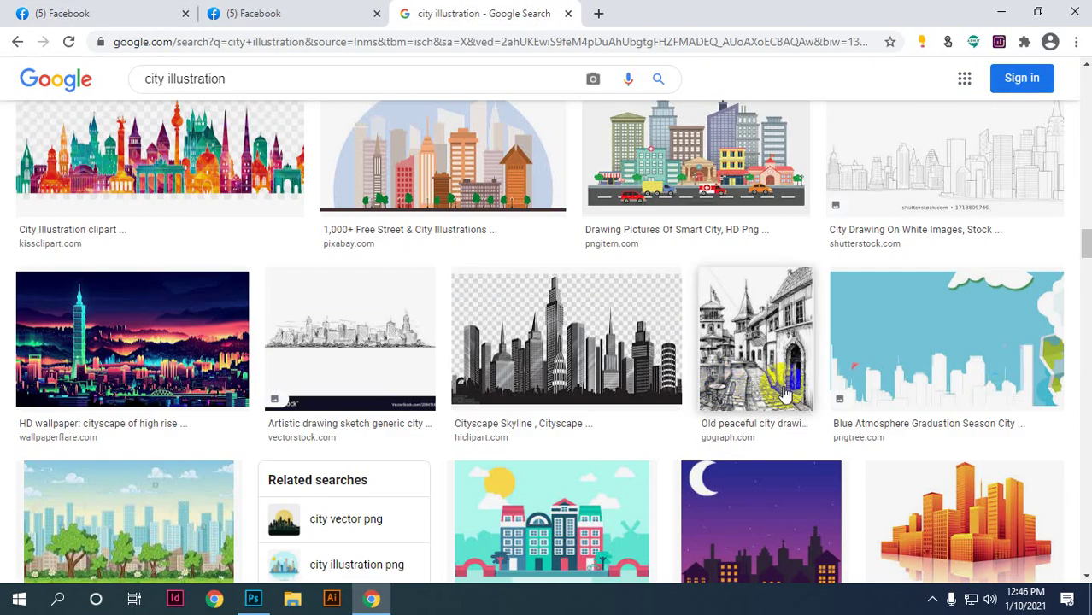
scroll(787, 393, up, 4)
scroll(780, 391, down, 6)
scroll(780, 391, down, 1)
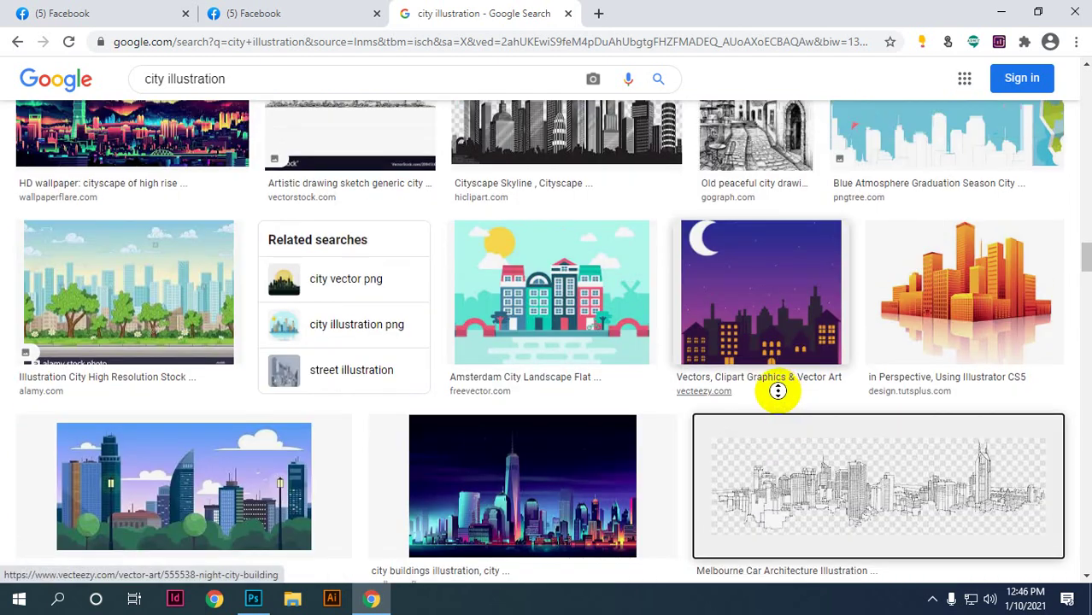
scroll(778, 391, up, 5)
scroll(475, 335, up, 5)
scroll(848, 272, up, 5)
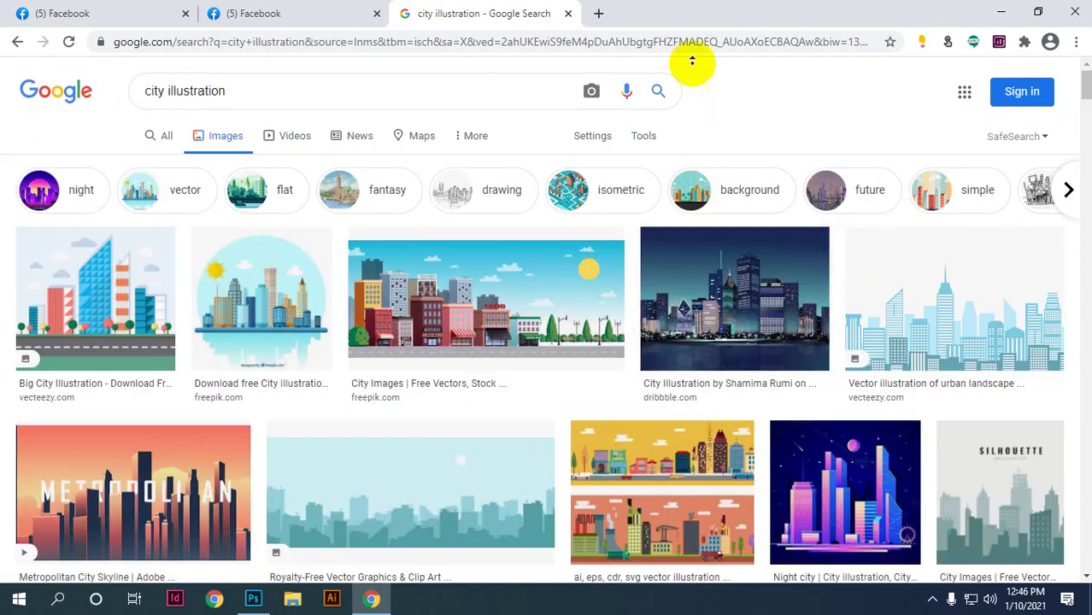
scroll(766, 127, down, 5)
scroll(858, 288, down, 4)
scroll(761, 293, down, 5)
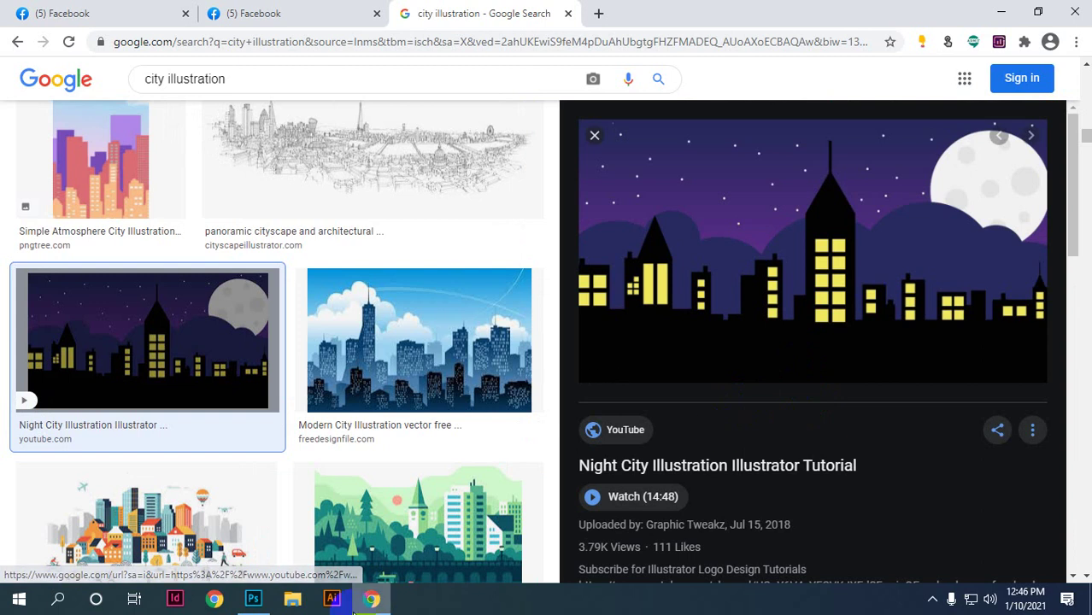
Step: Compare the Night City preview with Facebook's copy, close it, and show the houses illustration
click(277, 8)
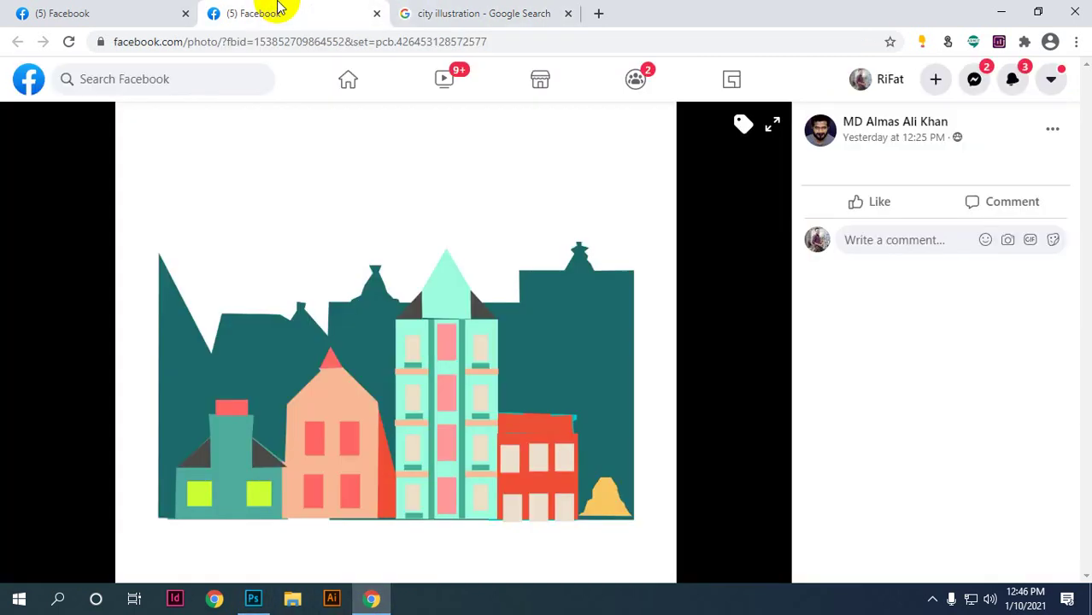
click(16, 6)
click(511, 7)
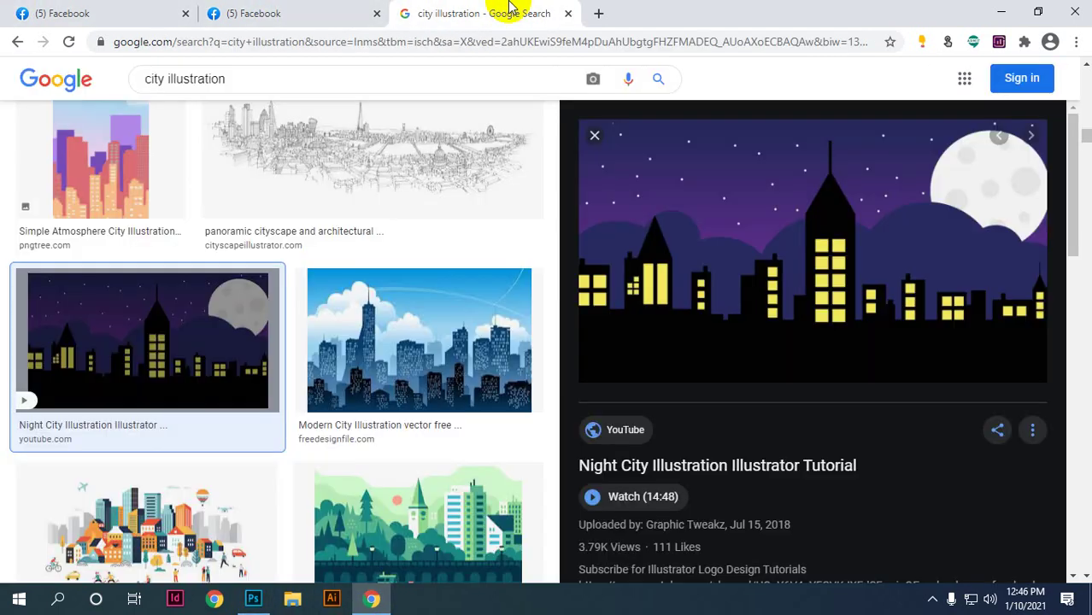
click(30, 13)
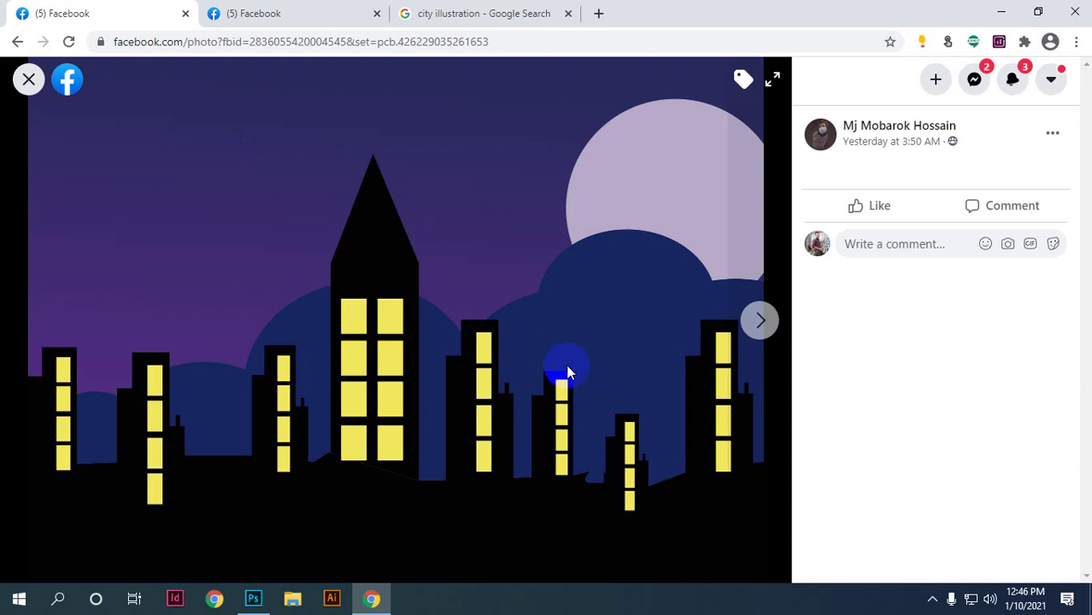
click(453, 10)
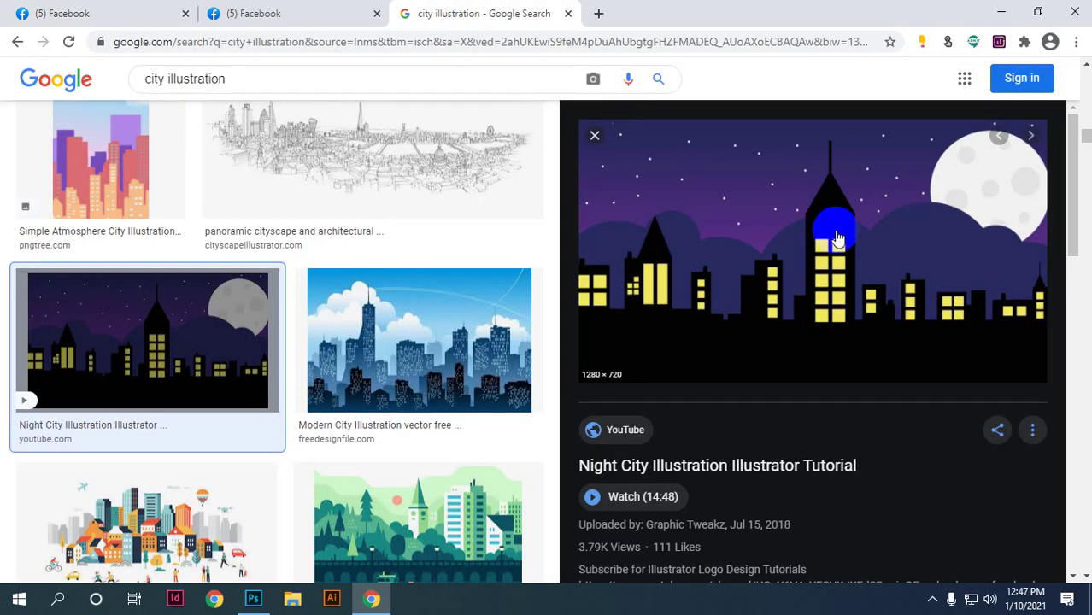
click(591, 138)
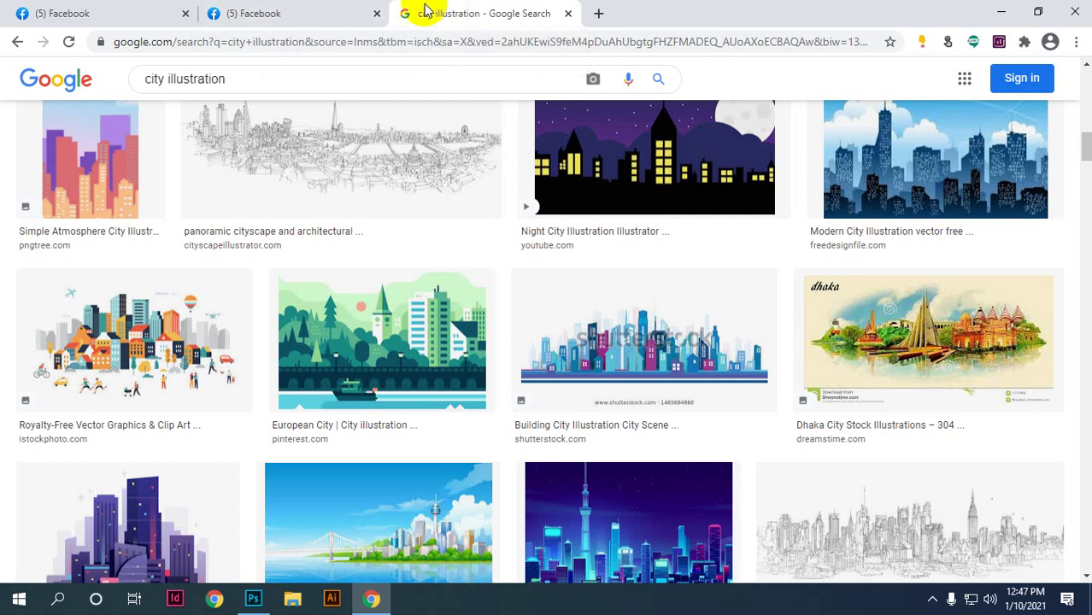
click(273, 13)
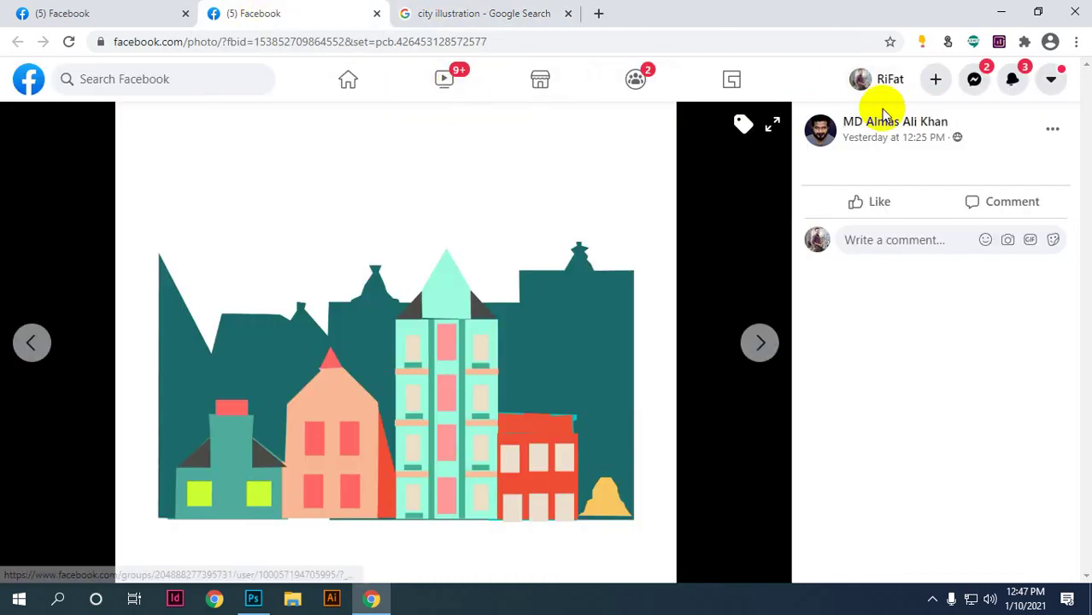
Step: Log out of Facebook and switch to the city illustration image results
click(1056, 94)
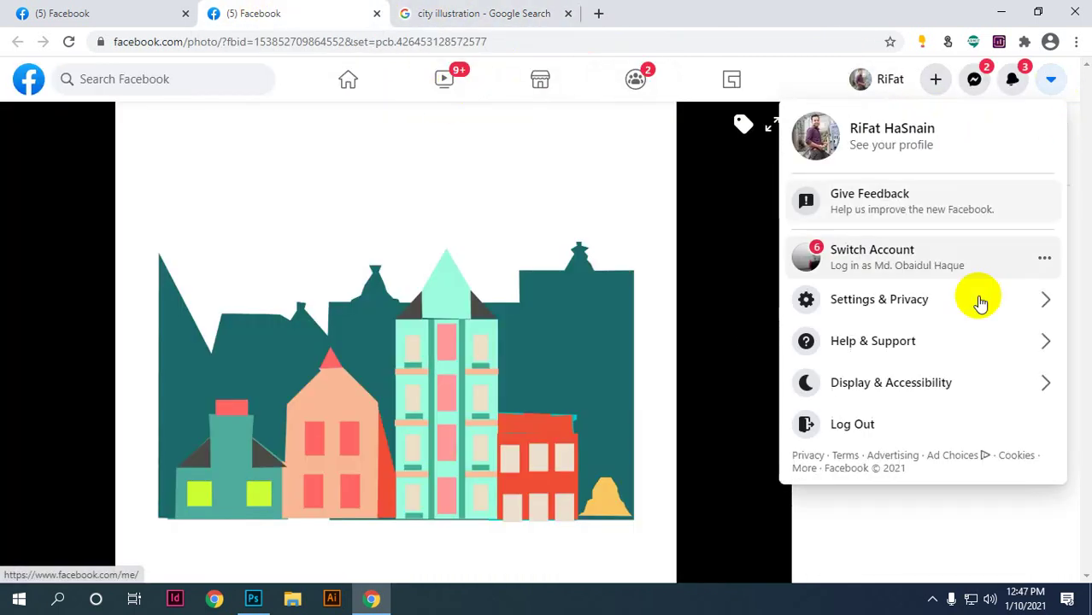
click(858, 423)
click(507, 11)
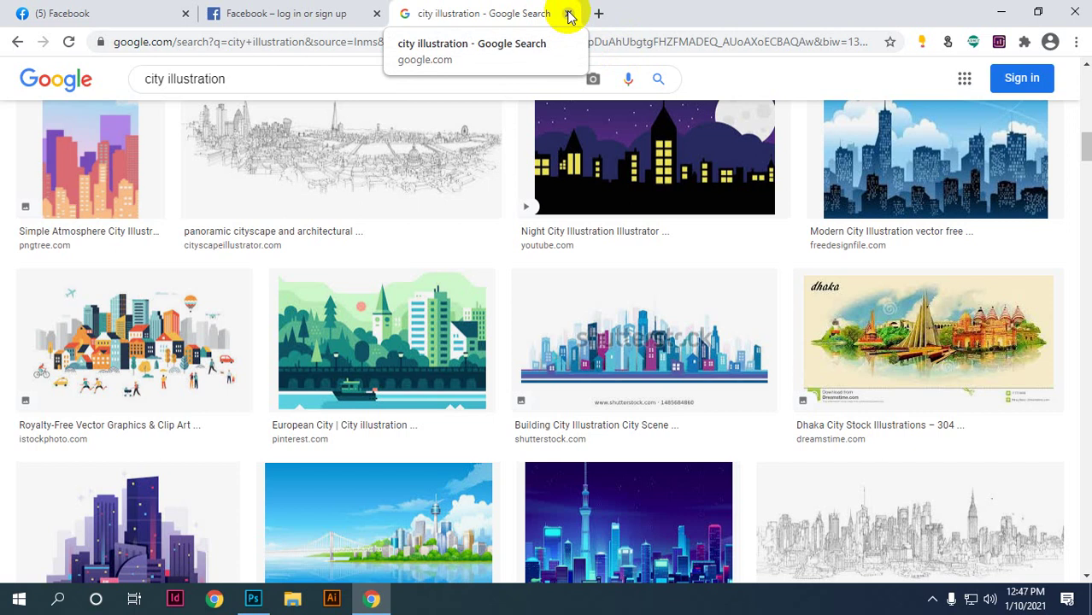
Step: Close both Facebook tabs and bring Photoshop back to the front
click(367, 18)
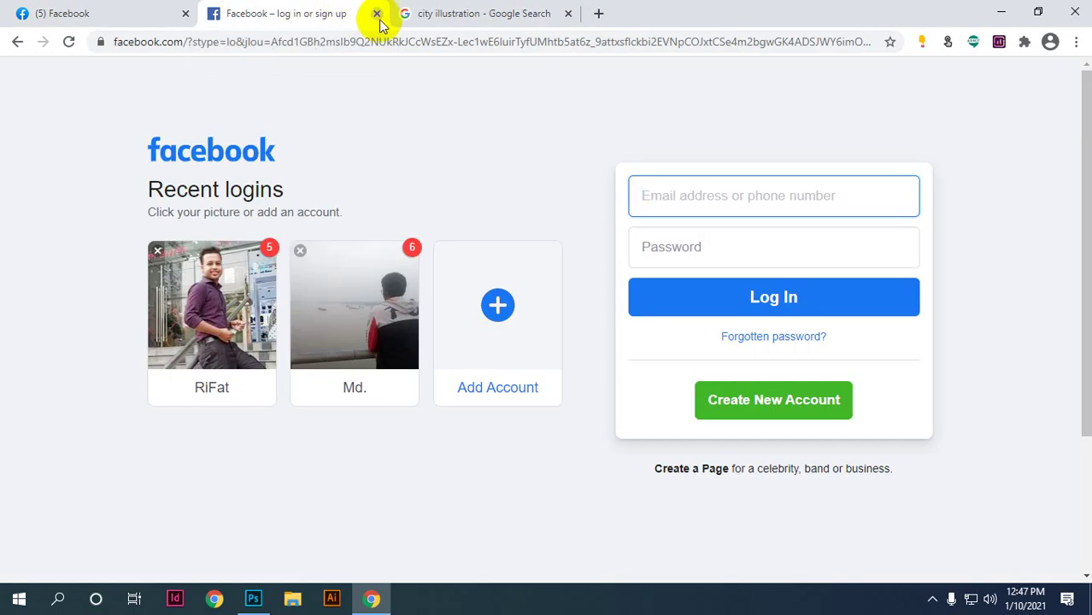
click(377, 14)
click(185, 14)
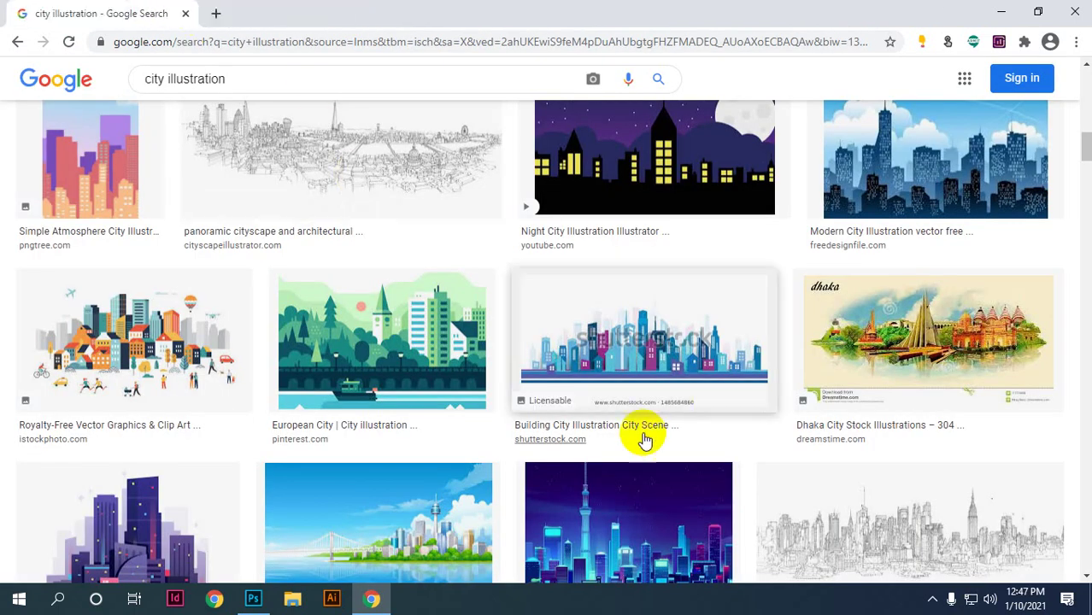
scroll(352, 560, down, 1)
click(253, 602)
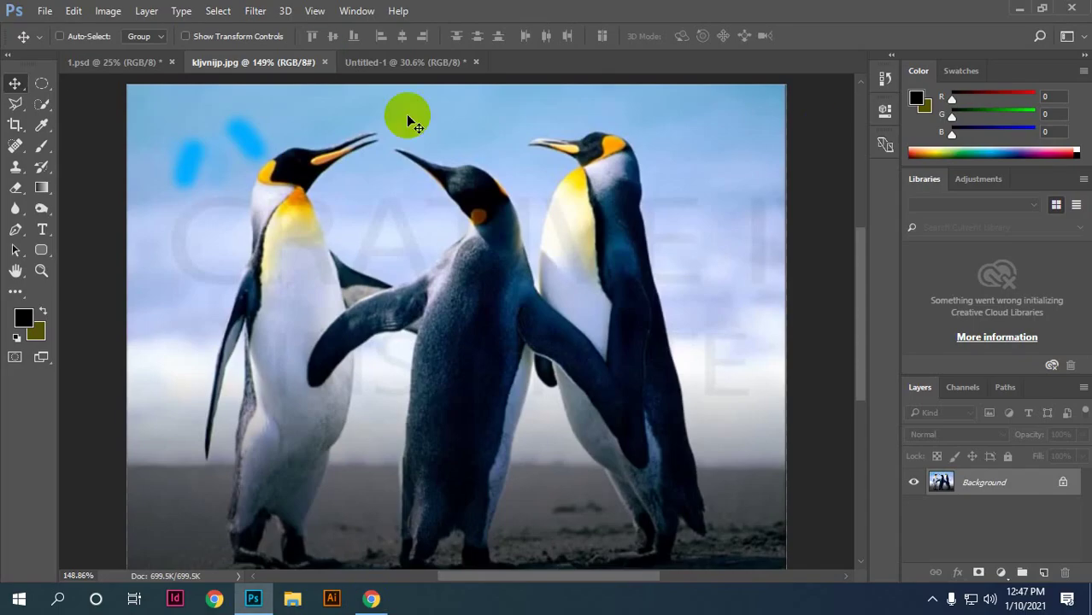
Step: Back out of an accidental Adobe Stock search and return to Photoshop's Untitled-1
click(389, 63)
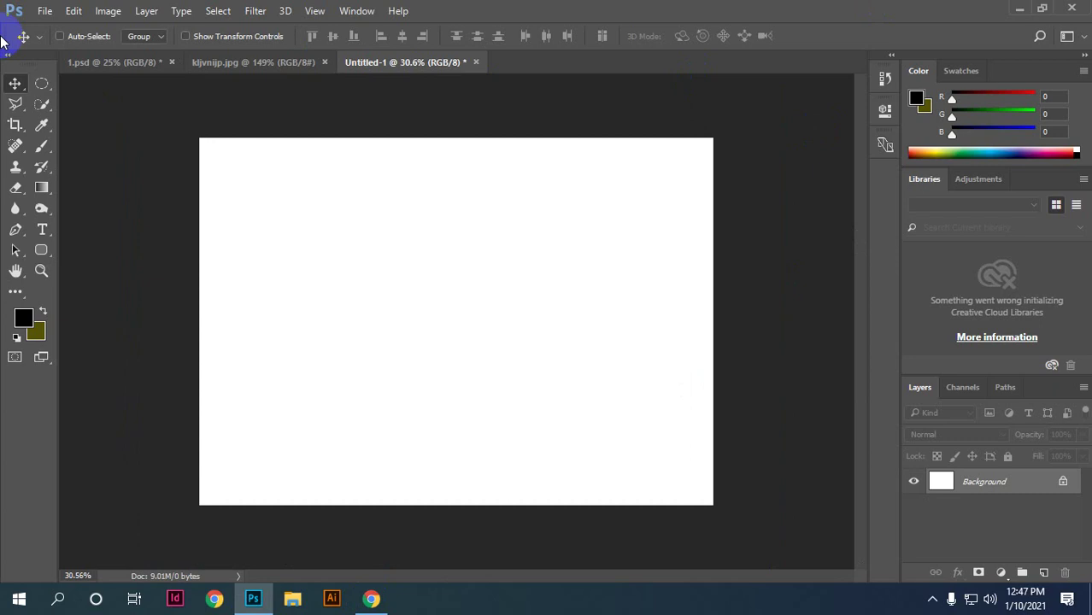
click(46, 10)
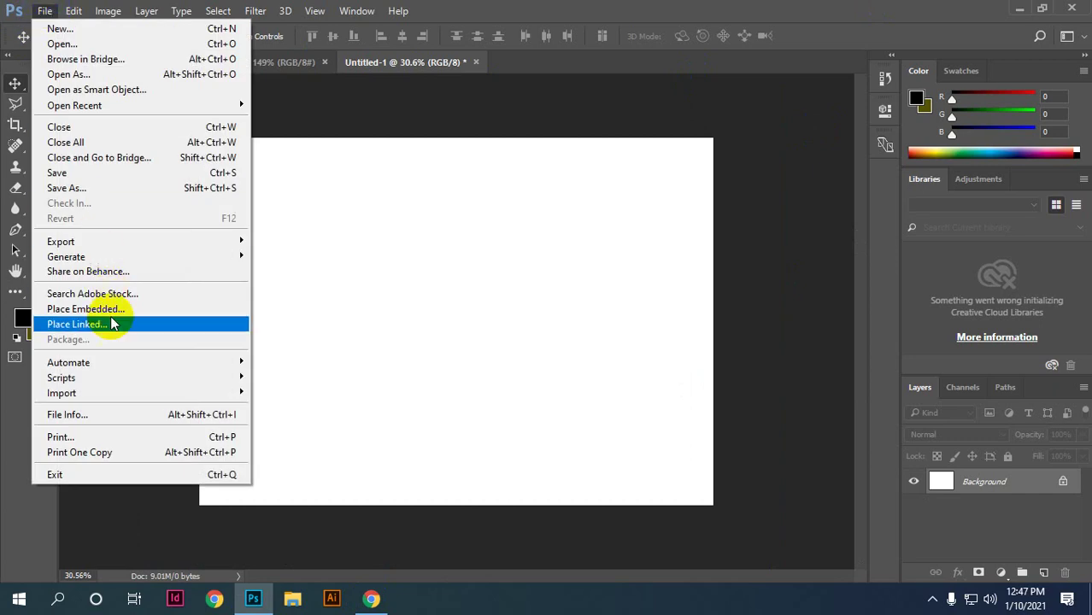
click(94, 294)
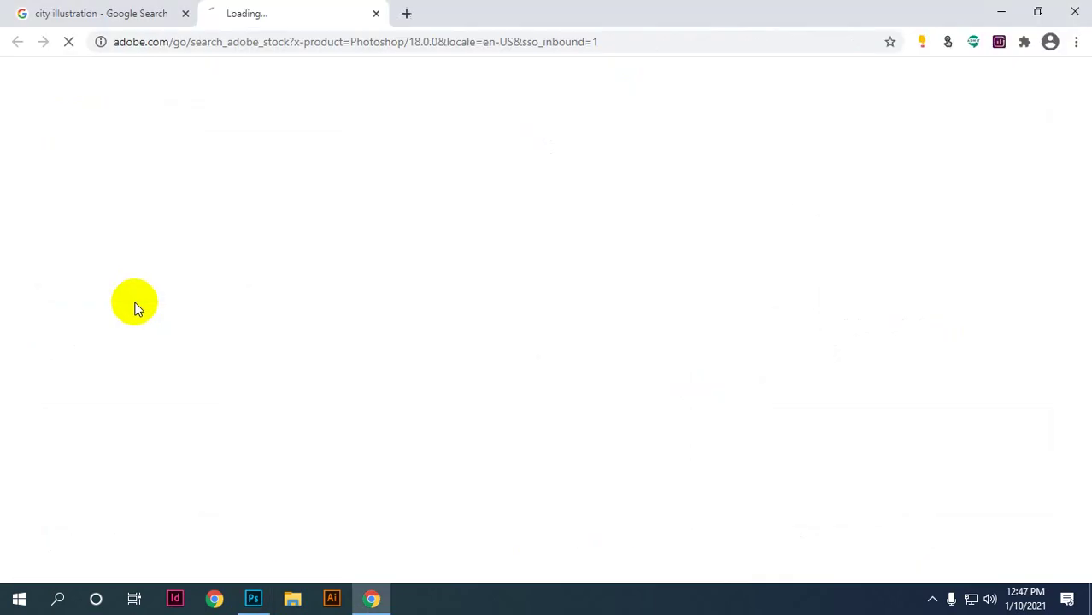
click(377, 13)
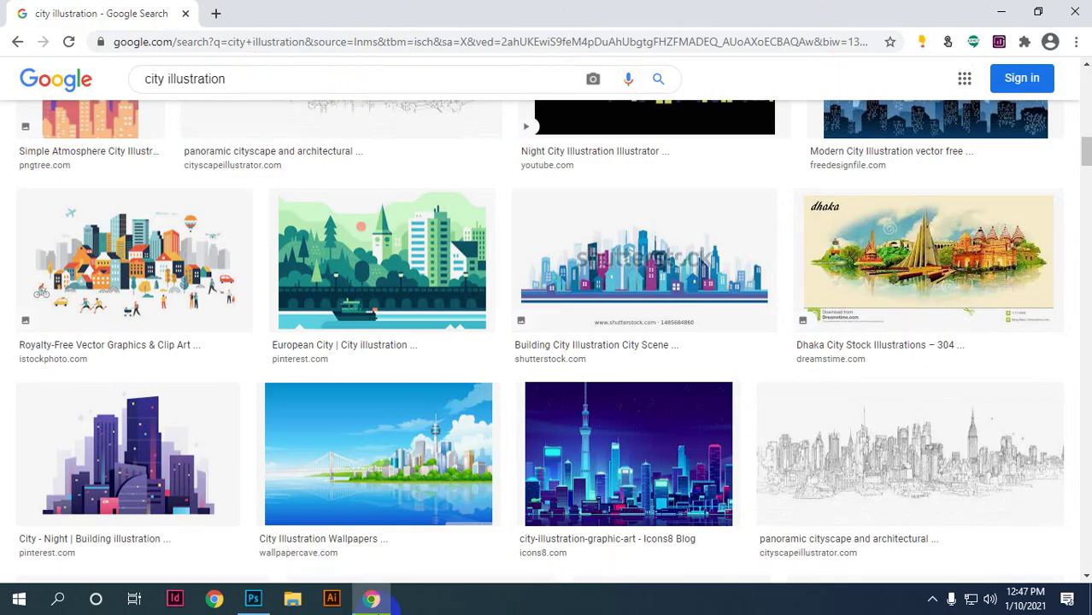
click(263, 608)
Step: Place the building-logo image file embedded into Untitled-1
click(44, 10)
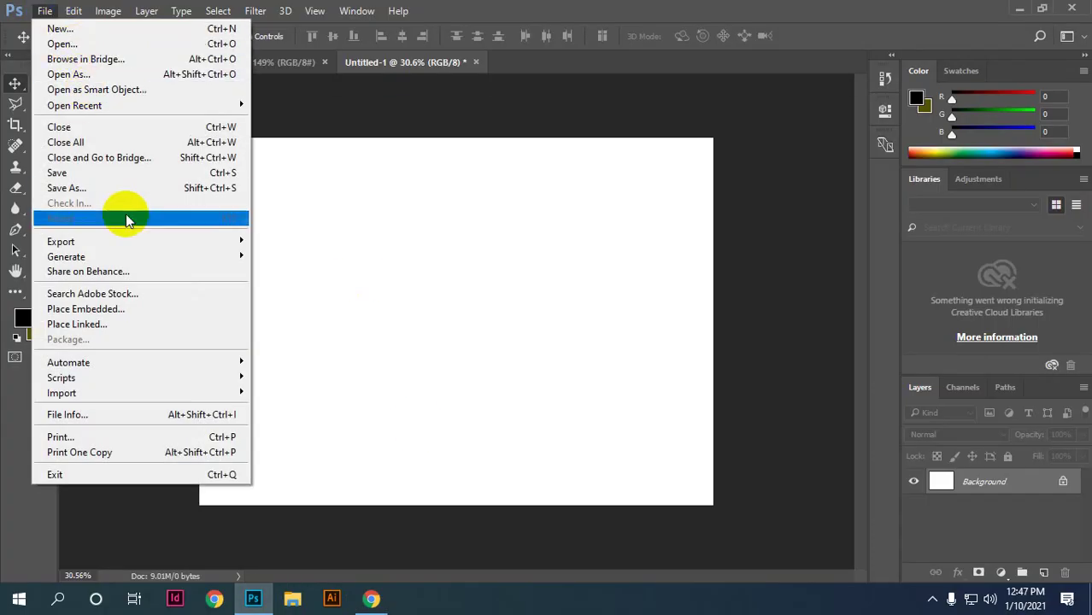
click(120, 308)
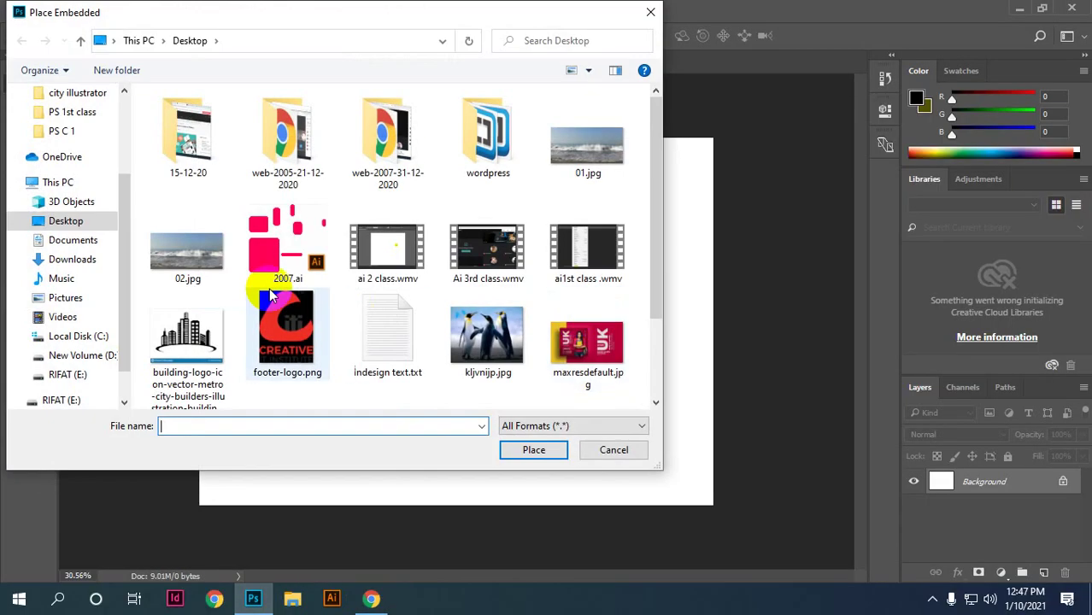
scroll(213, 318, down, 2)
click(191, 242)
click(533, 463)
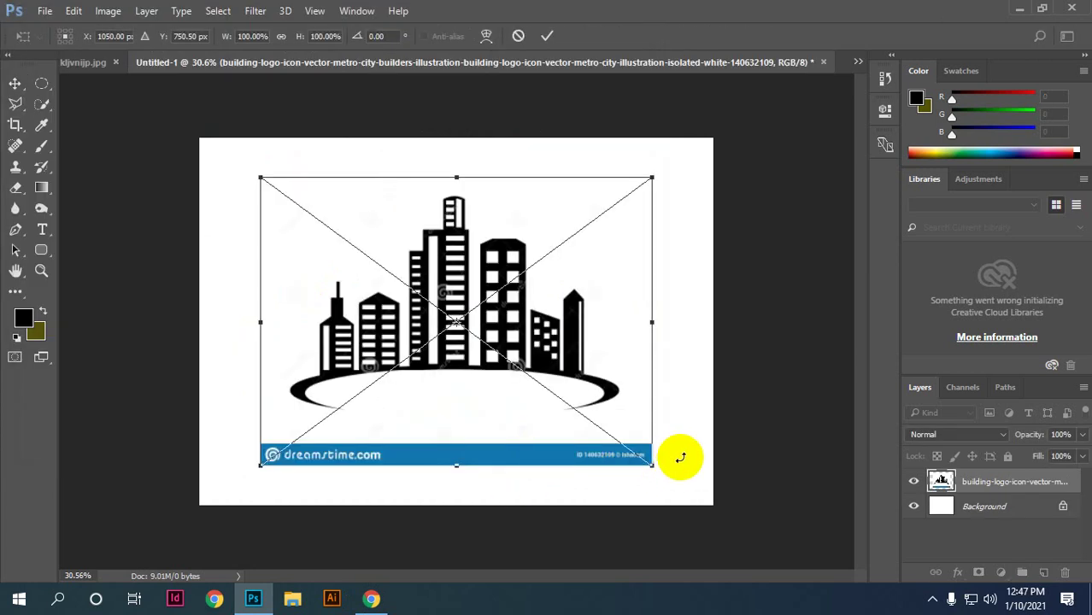
Step: Scale the placed skyline logo up to about 146%, commit it, and nudge it down slightly
drag(654, 470, 756, 530)
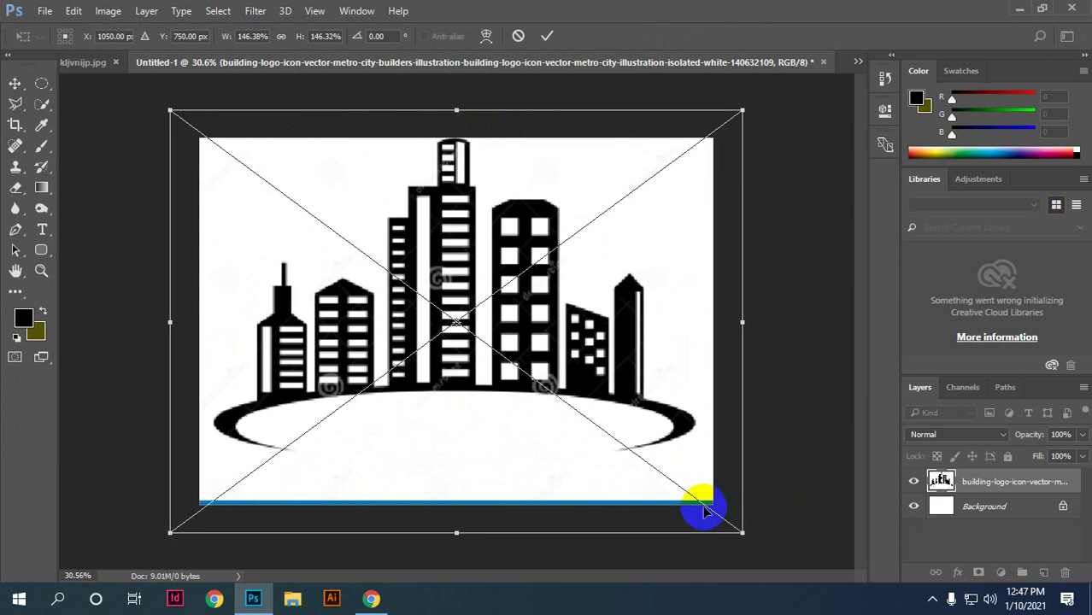
key(Return)
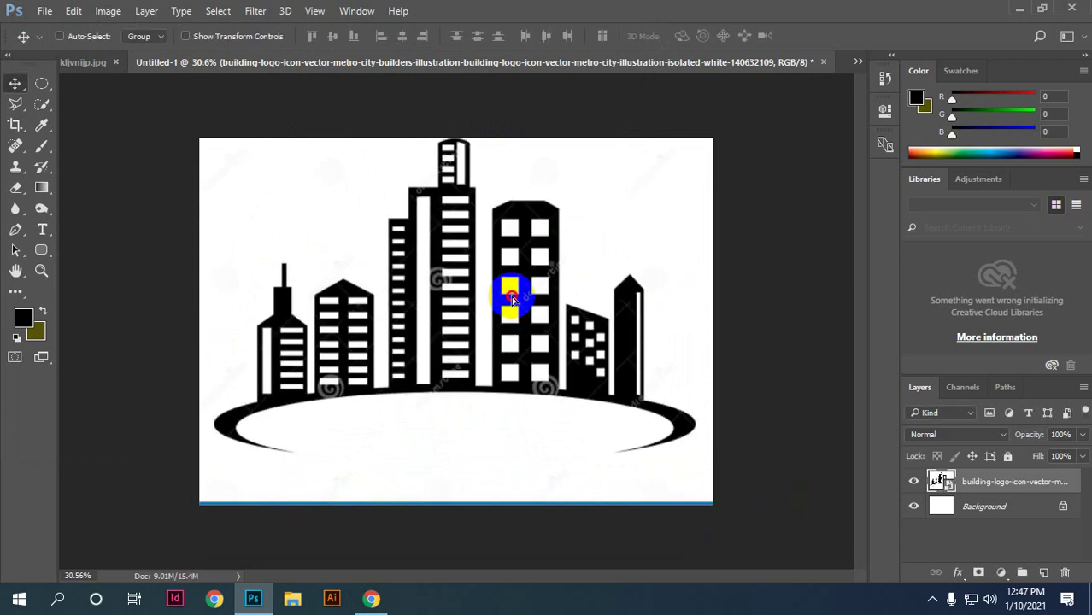
drag(511, 297, 511, 312)
Step: Zoom in and pan the view onto the leftmost building and its base
alt+scroll(232, 280, up, 5)
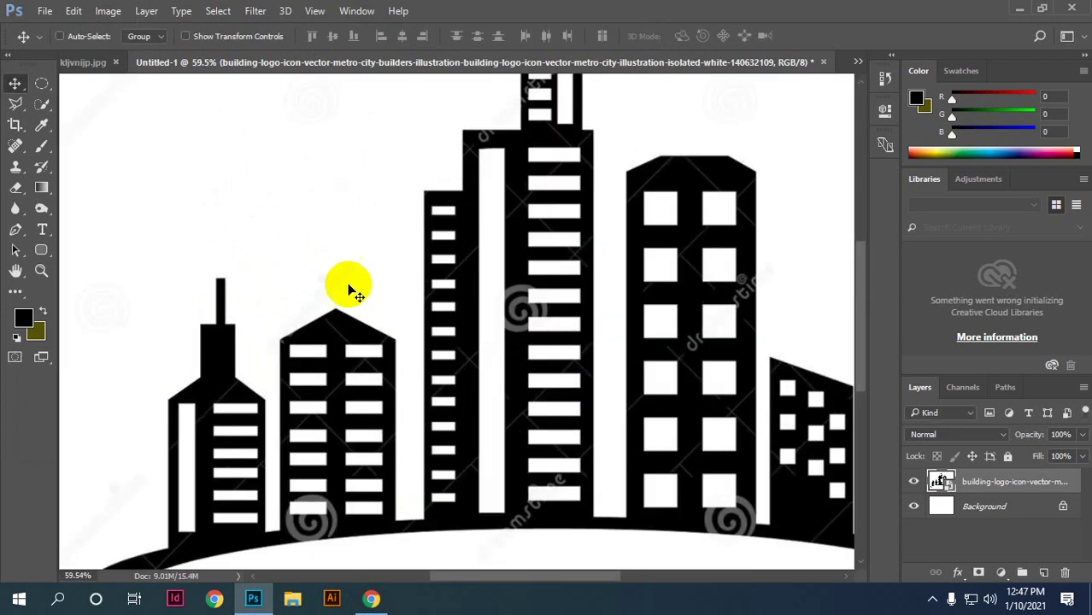
scroll(351, 291, up, 2)
scroll(368, 309, up, 2)
scroll(368, 309, up, 2)
scroll(199, 333, up, 1)
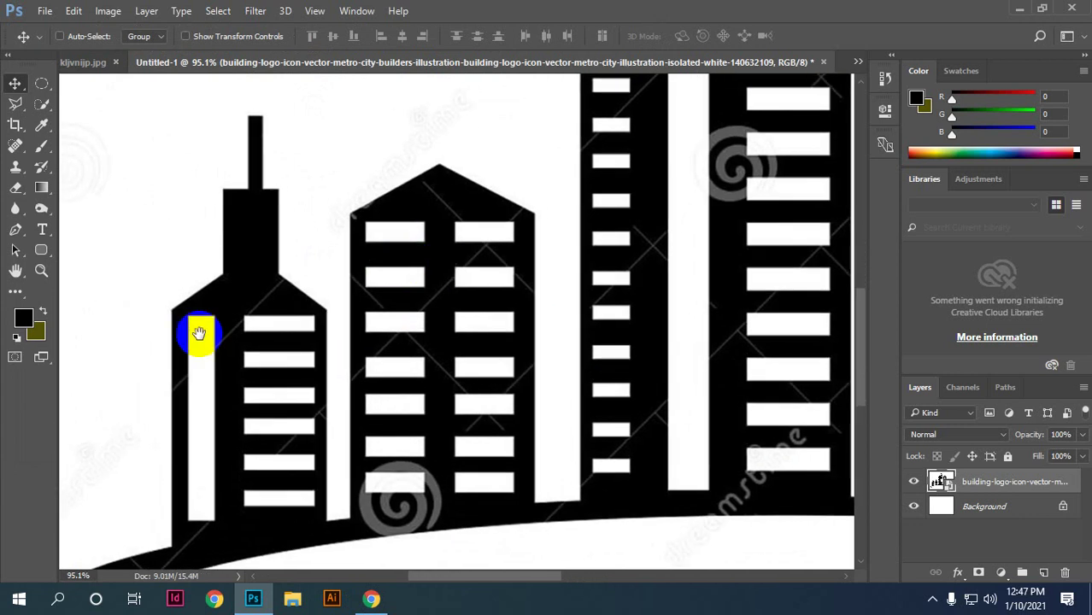
drag(189, 386, 320, 343)
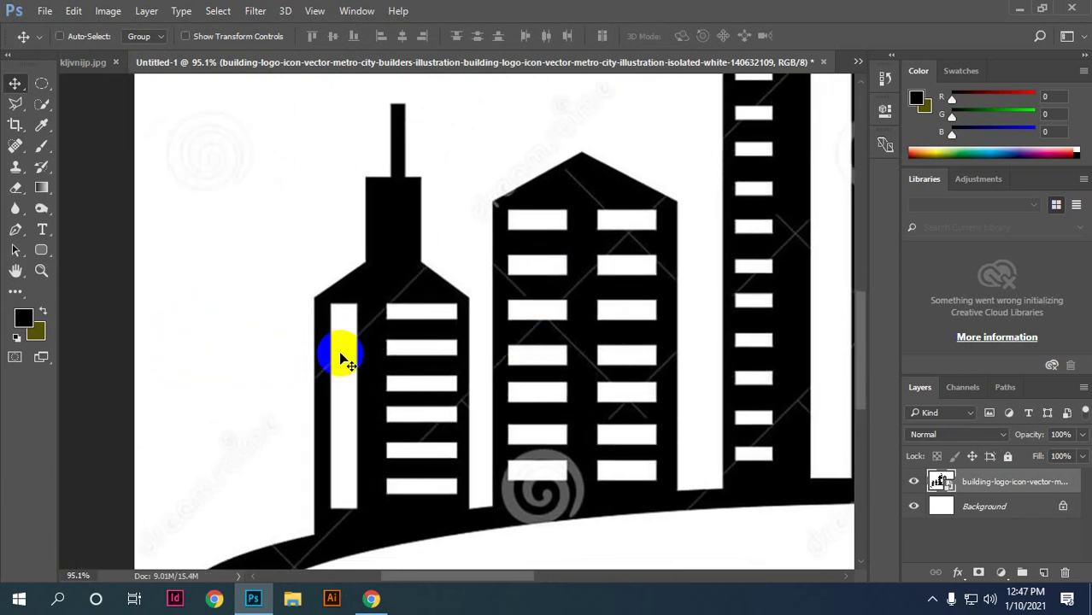
scroll(341, 359, up, 2)
drag(476, 449, 506, 334)
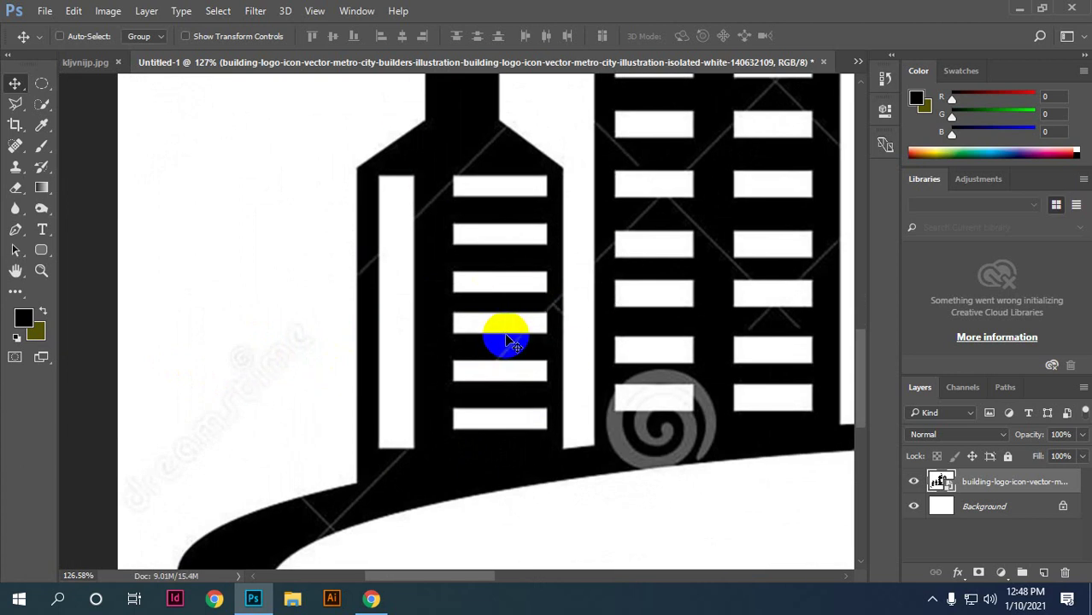
Step: Trace the outline of the leftmost spired building with the Polygonal Lasso
click(21, 109)
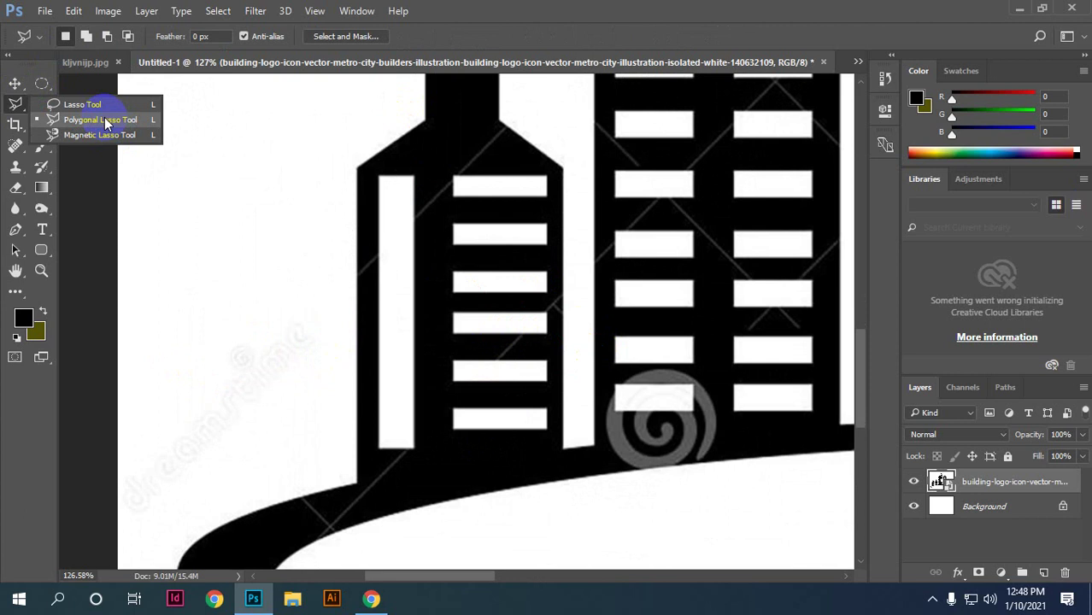
click(104, 121)
click(458, 462)
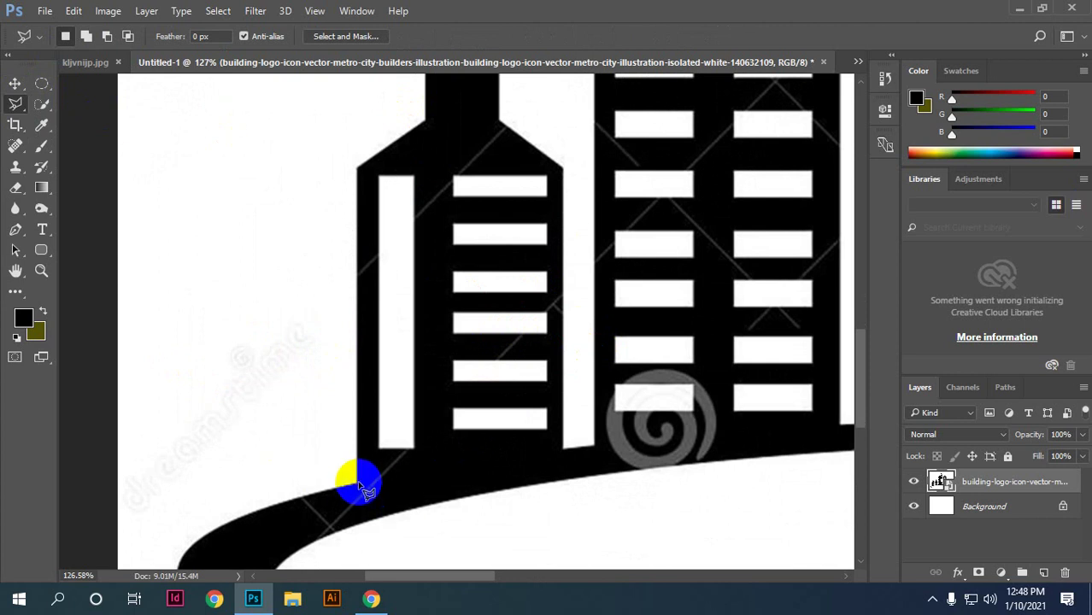
click(359, 485)
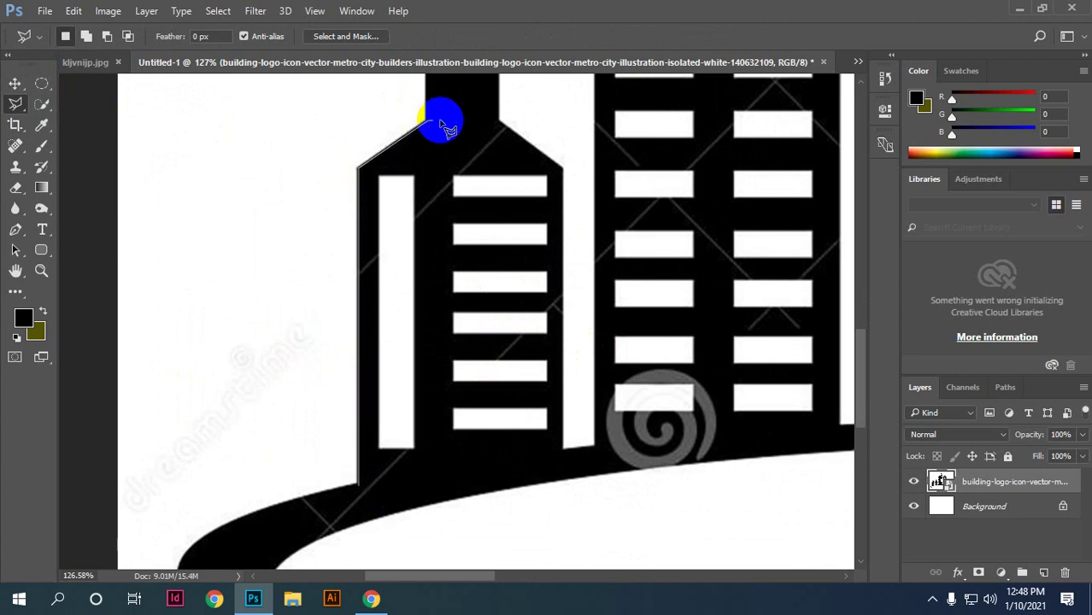
drag(440, 122, 429, 292)
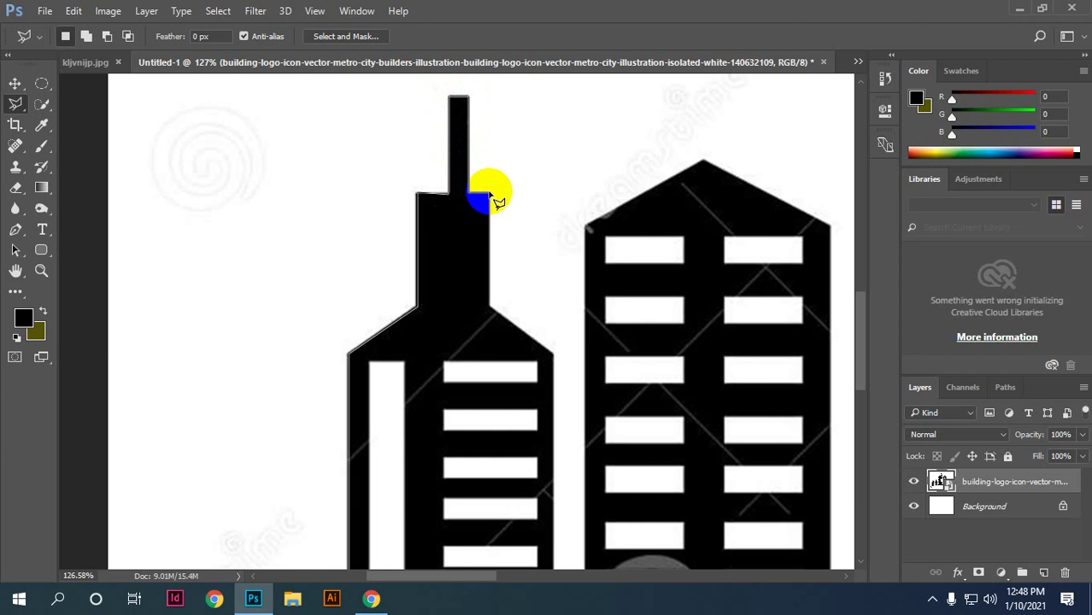
click(492, 304)
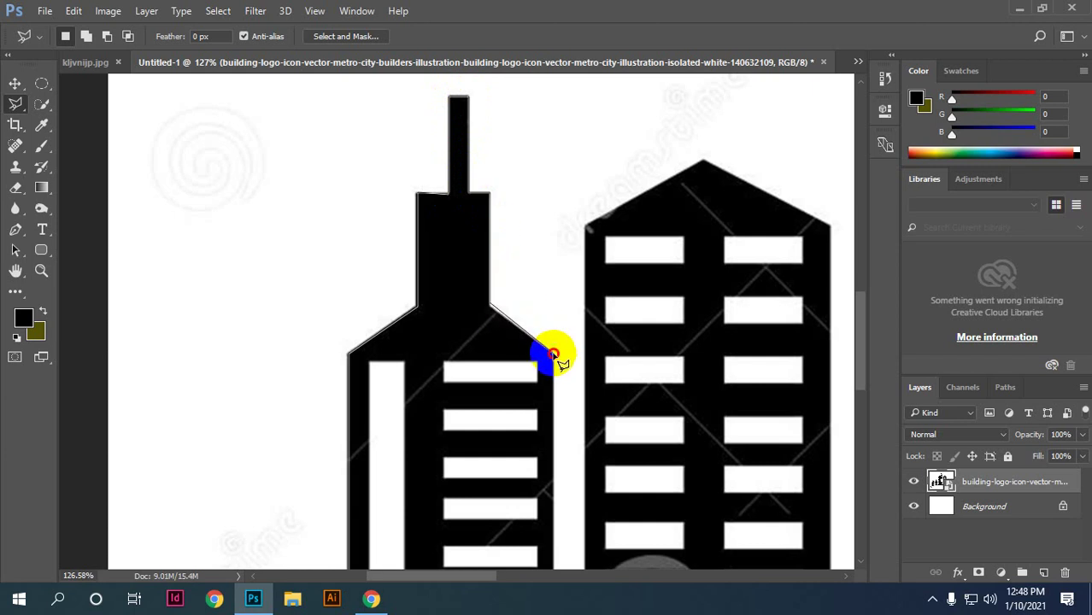
drag(558, 390, 552, 158)
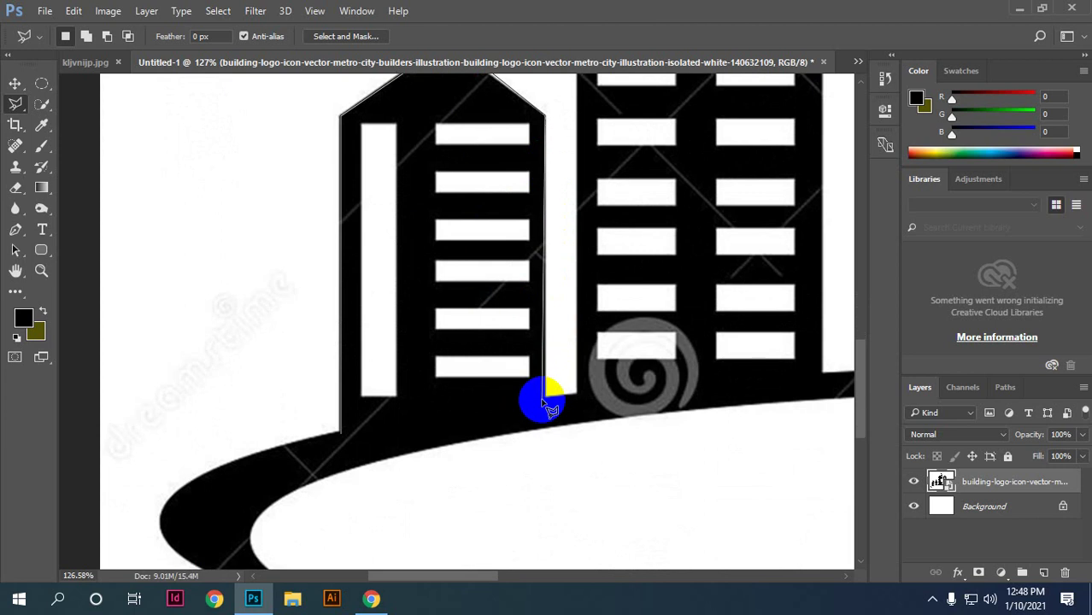
double_click(341, 433)
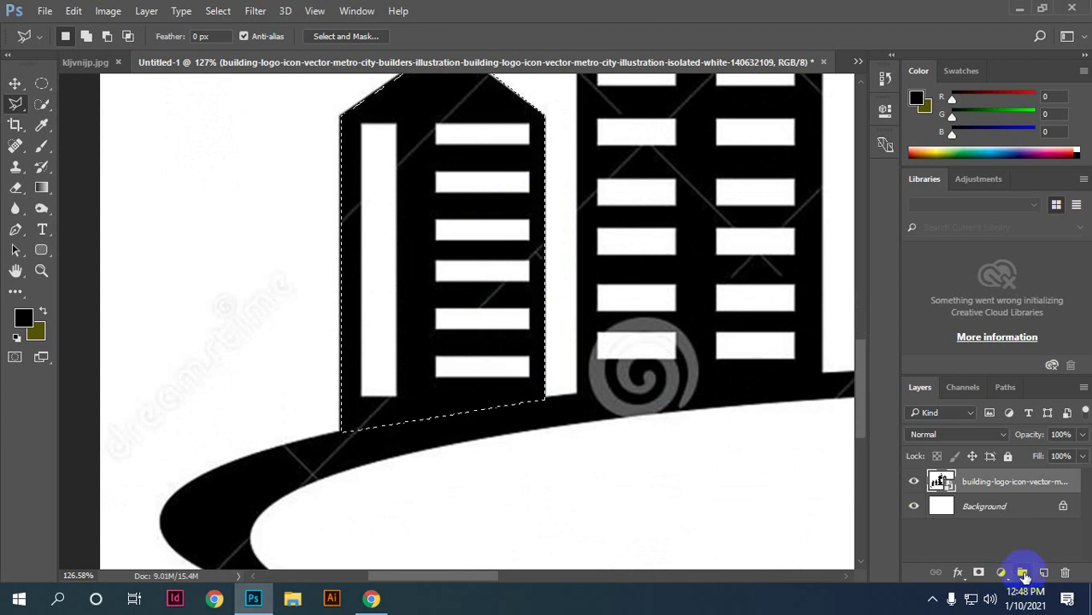
Step: Fill the traced building solid black on new Layer 1, deselect, and hide the layer
click(1043, 572)
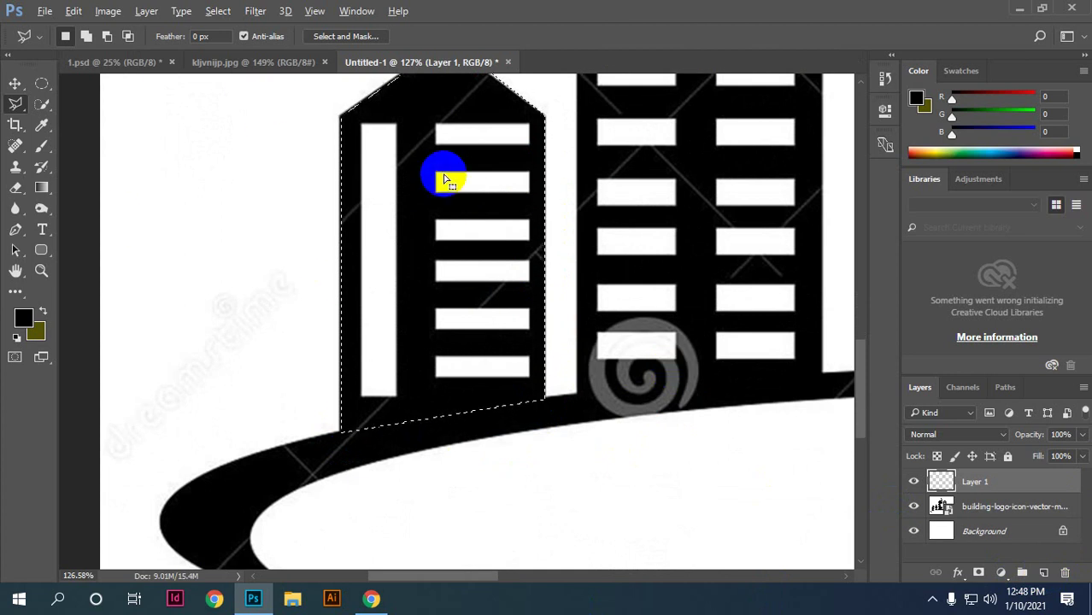
key(alt+BackSpace)
click(15, 82)
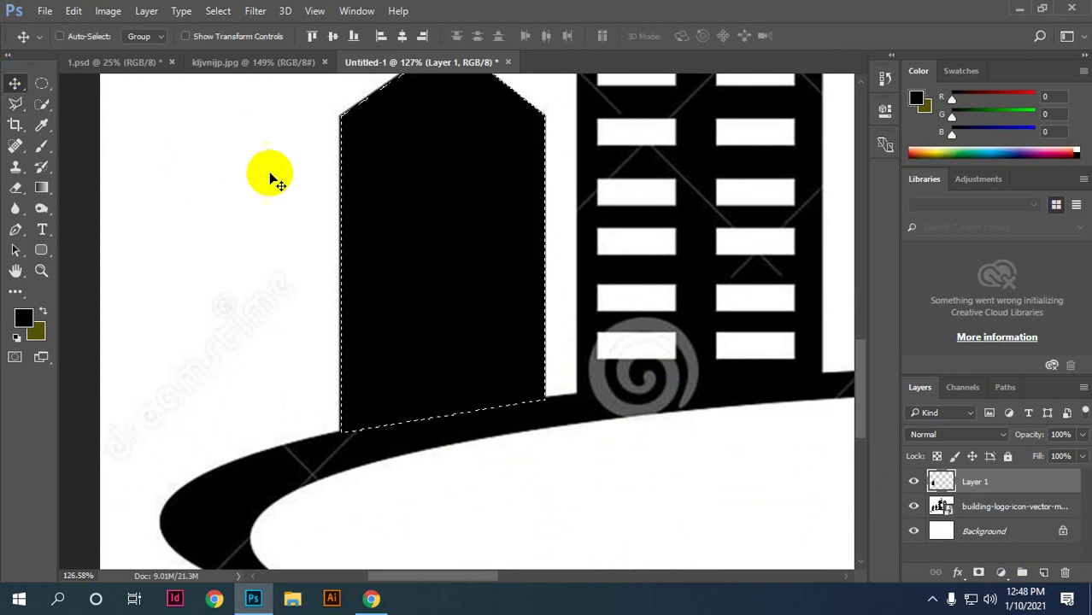
key(ctrl+d)
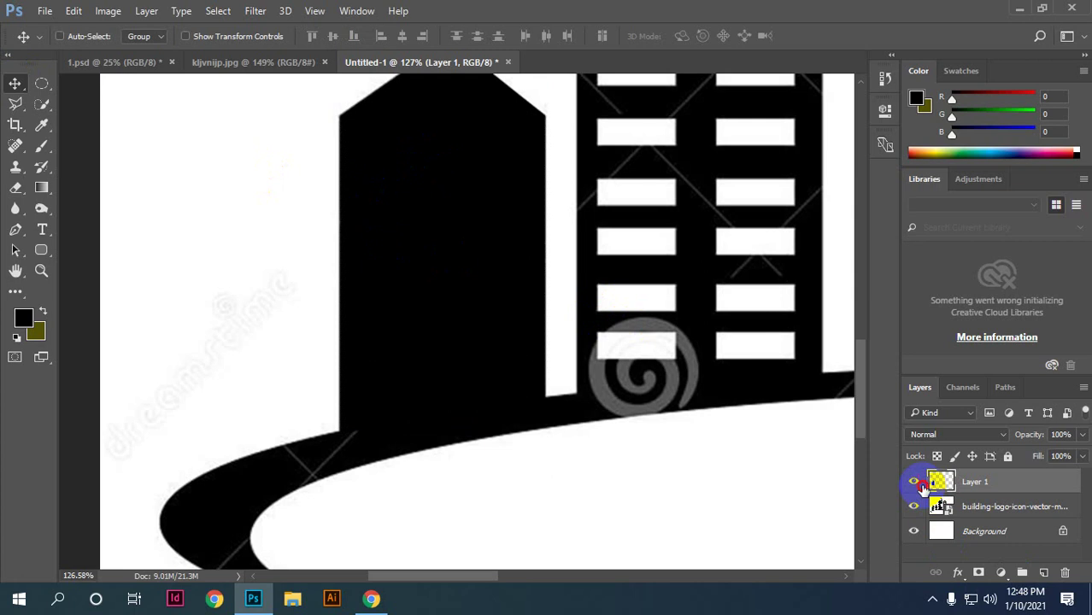
click(915, 485)
scroll(275, 256, up, 1)
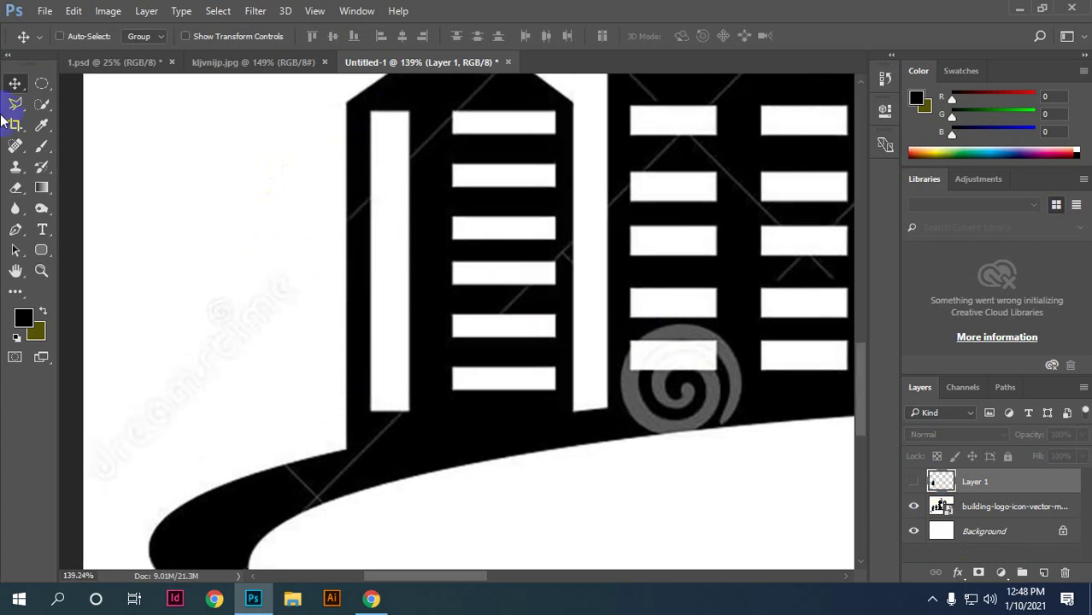
Step: Marquee-select the tall window strip and fill it with white on new Layer 2
drag(44, 94, 117, 89)
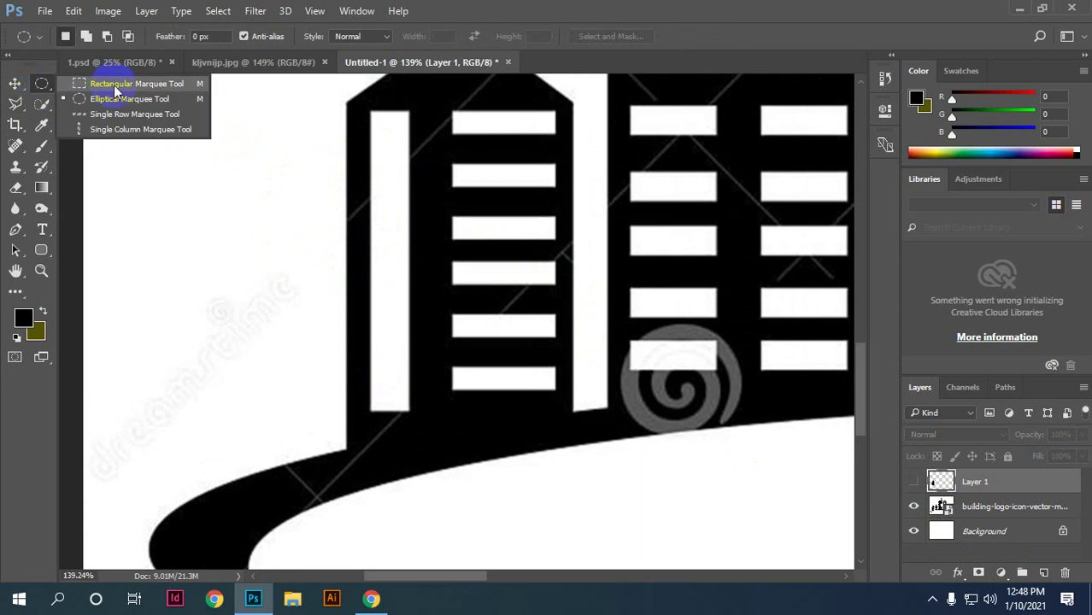
click(116, 90)
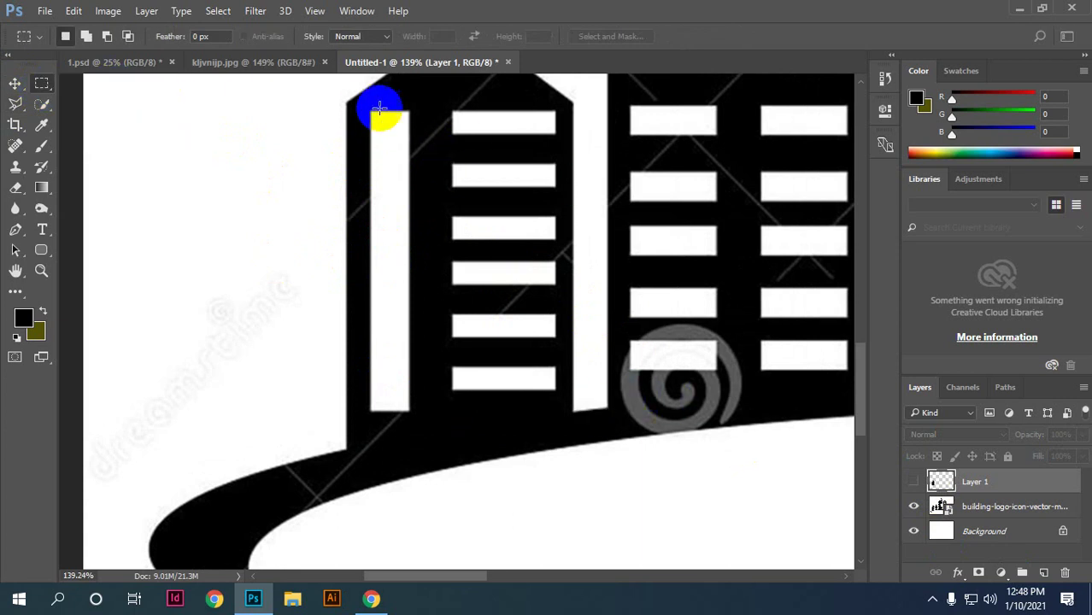
drag(370, 109, 411, 410)
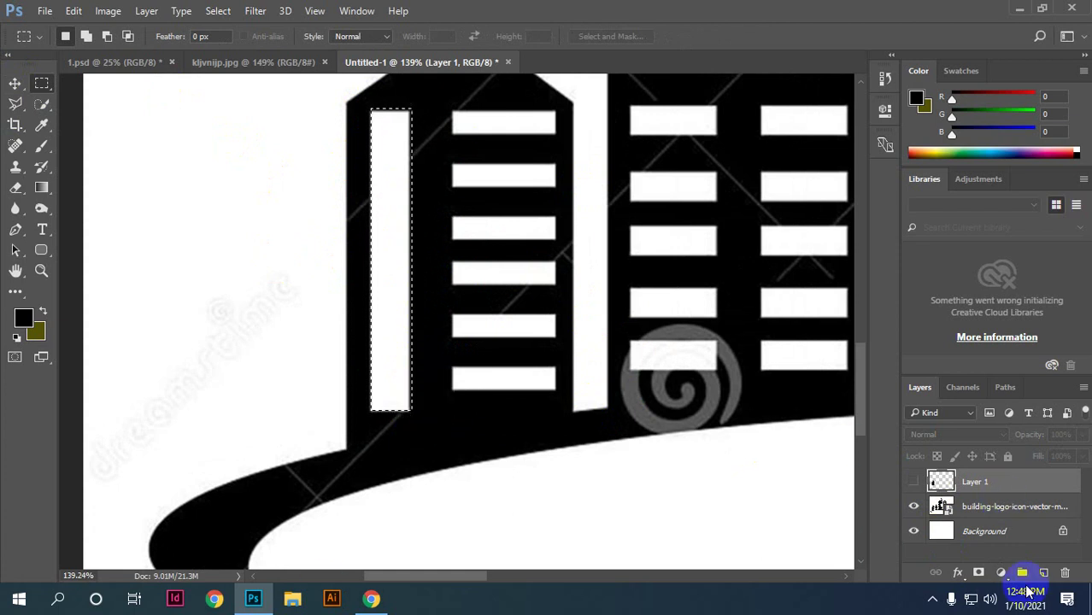
click(1042, 573)
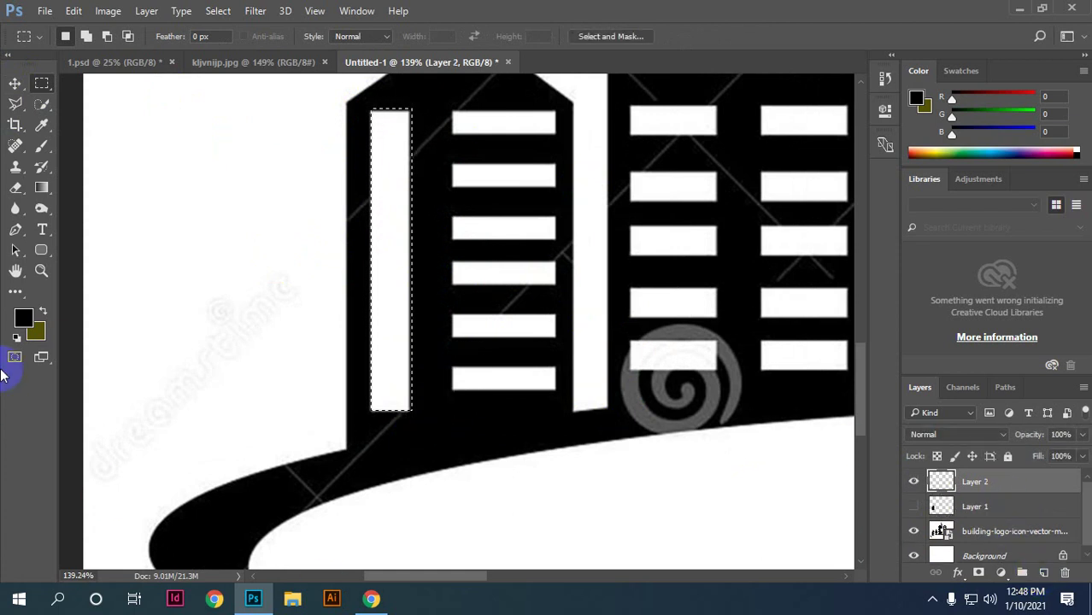
click(23, 319)
click(589, 91)
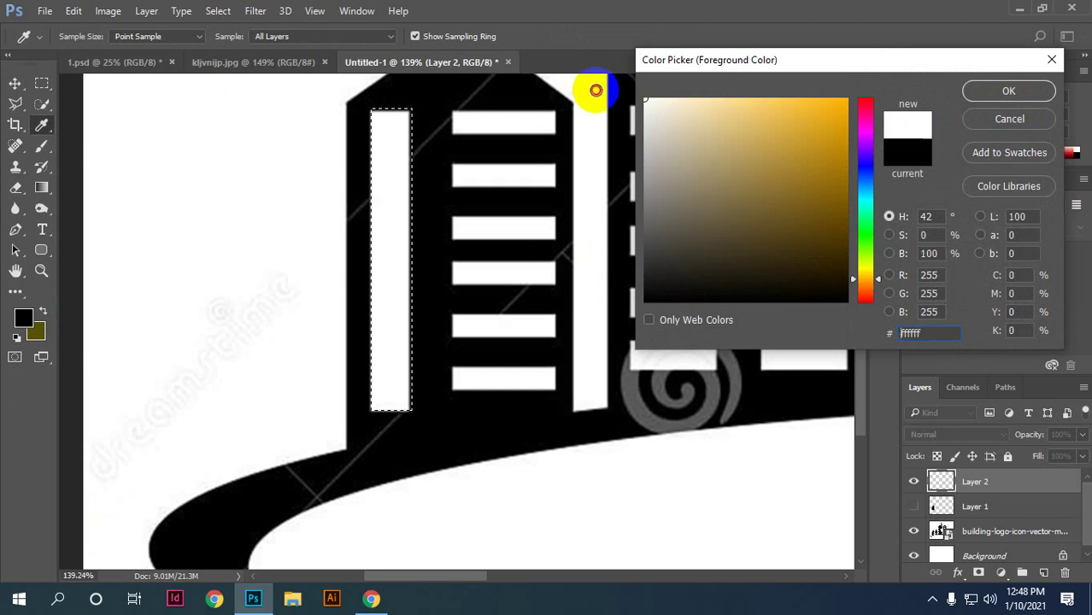
click(1027, 94)
key(m)
key(alt+BackSpace)
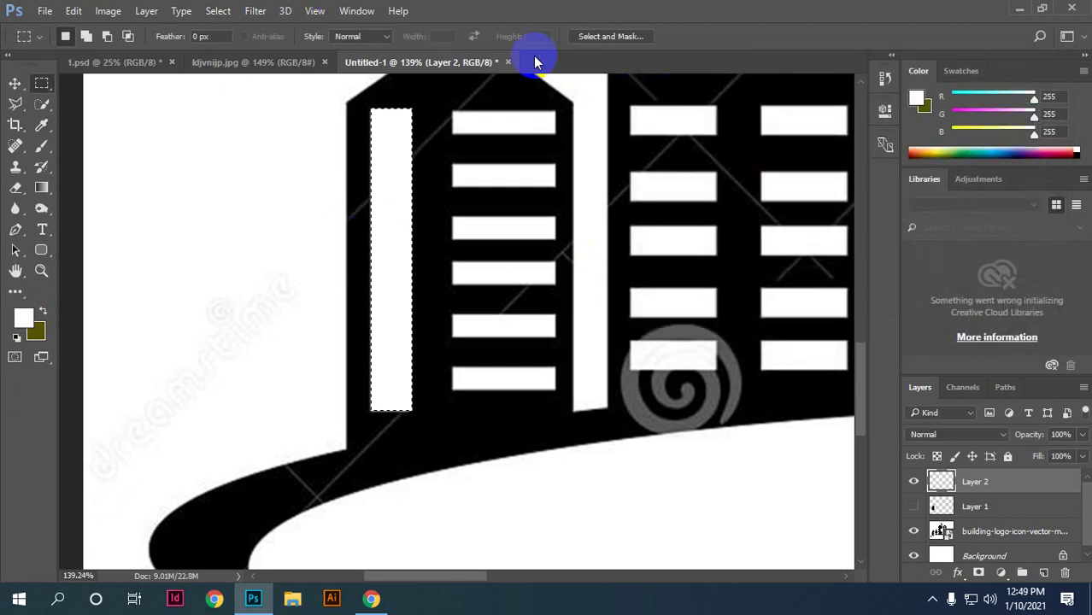
Step: Deselect the strip, select the building's top window bar, and add a new empty layer
click(15, 83)
key(ctrl+d)
scroll(499, 148, up, 2)
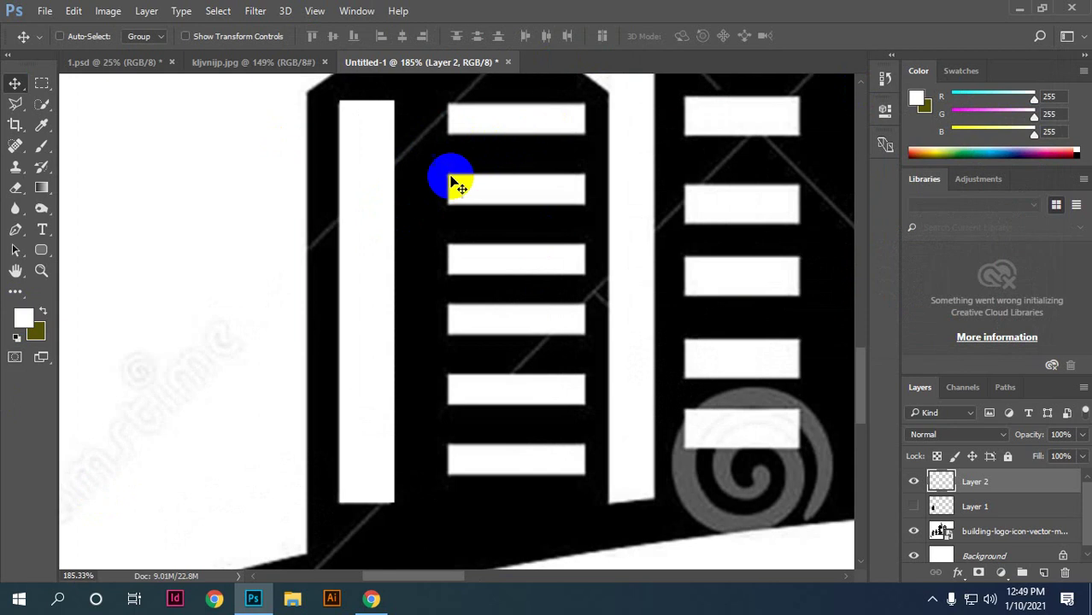
click(42, 84)
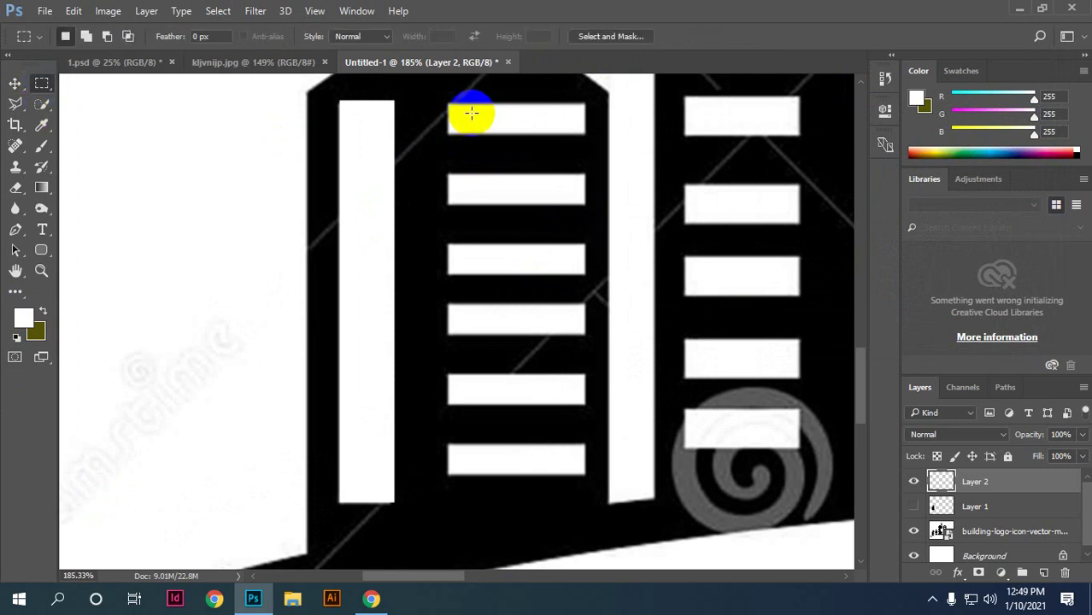
drag(448, 101, 585, 133)
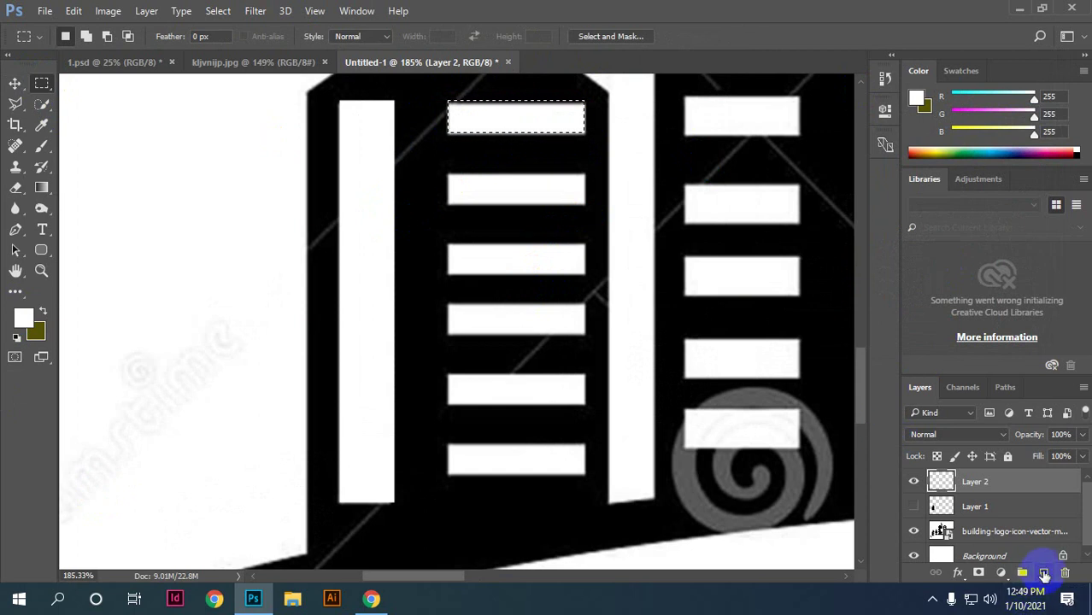
click(1043, 574)
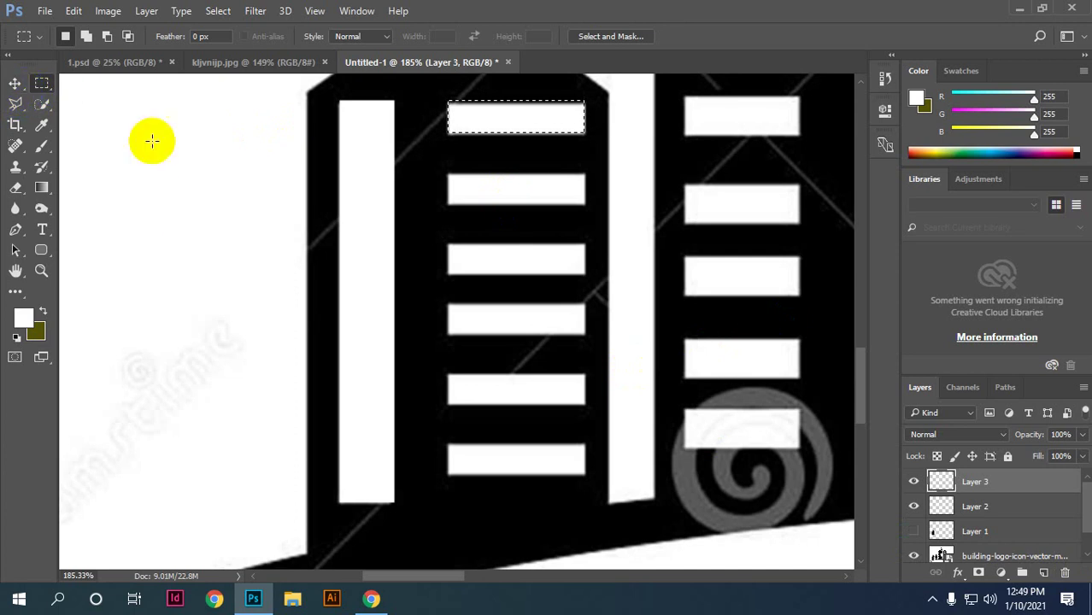
key(alt)
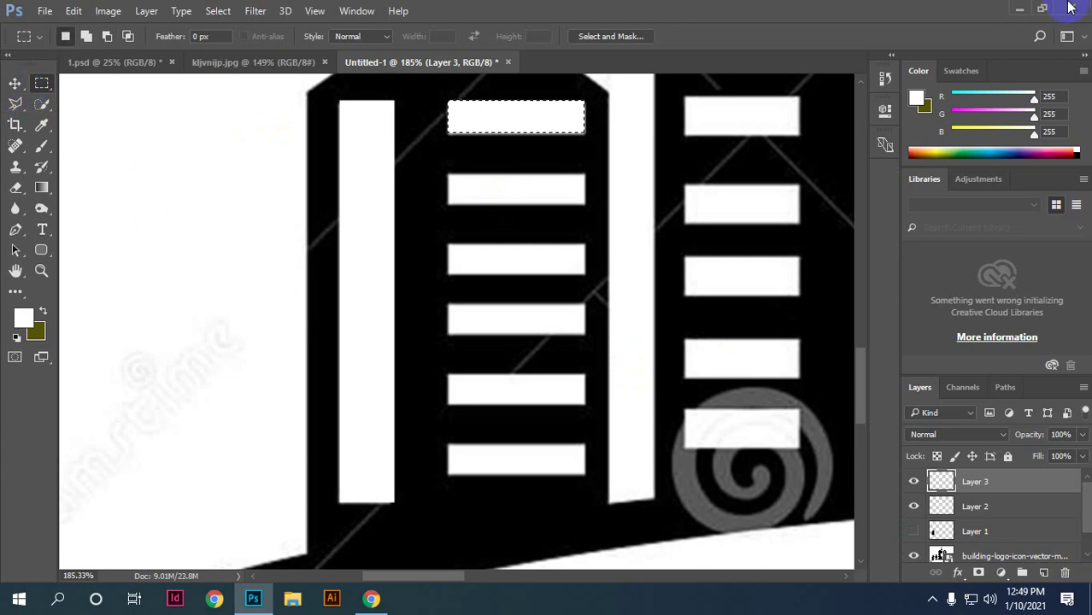
Step: Alt-drag the top white window bar with Auto-Select on to duplicate it below
click(14, 82)
click(143, 143)
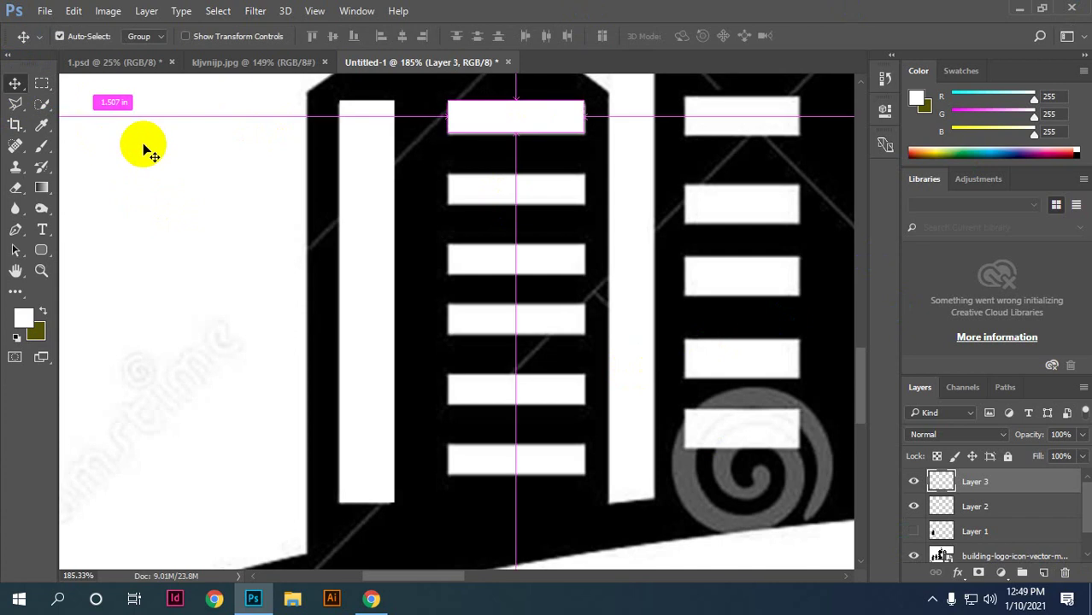
click(512, 220)
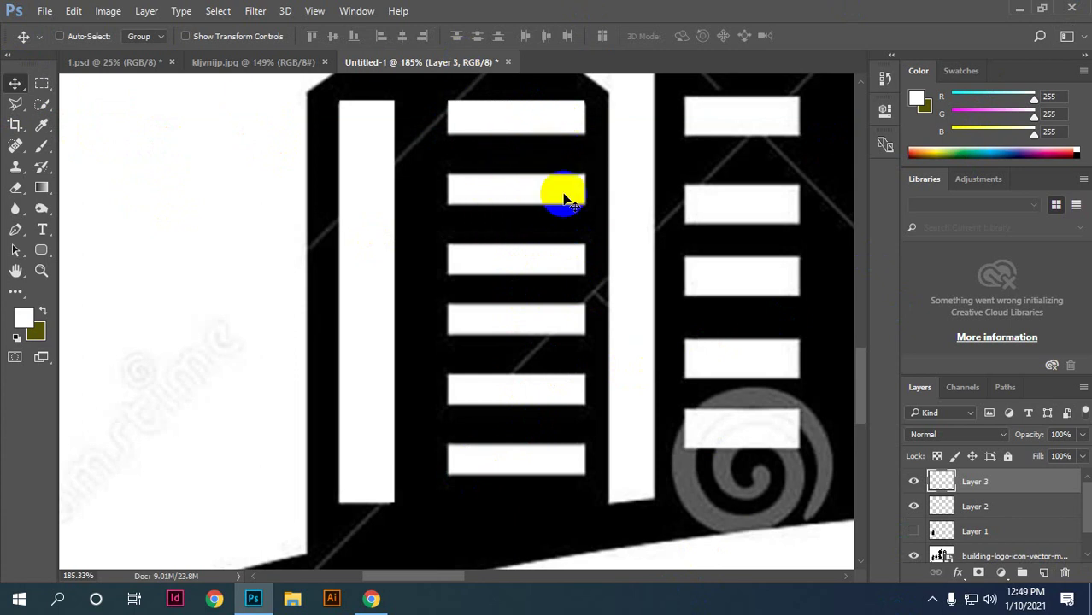
drag(522, 113, 537, 461)
Step: Hide the building-logo layer, turn on Layer 1's black silhouette, then re-show the logo
scroll(621, 274, down, 5)
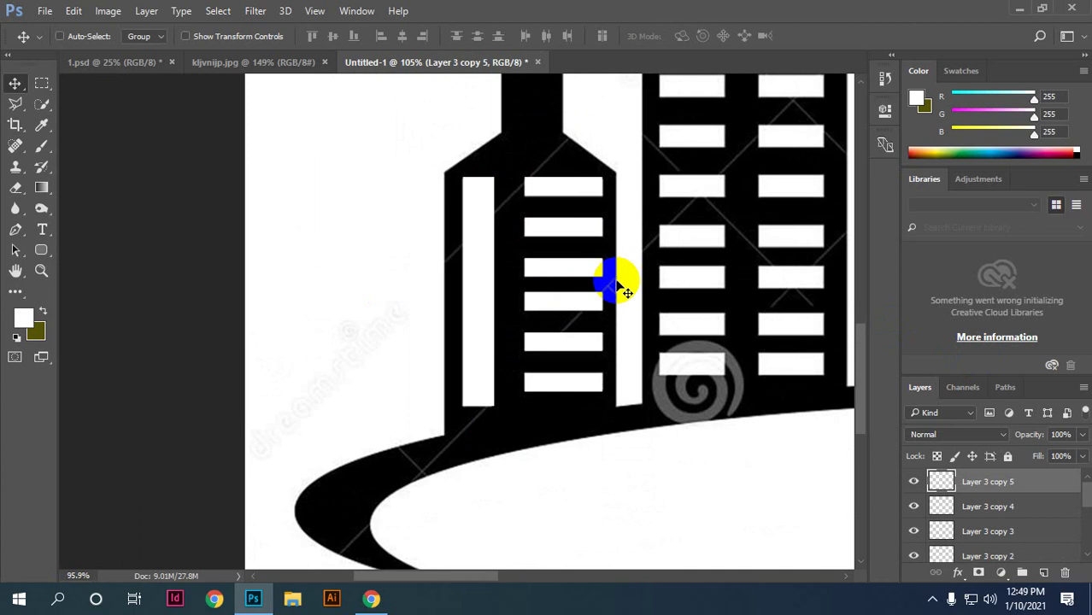
scroll(992, 504, down, 5)
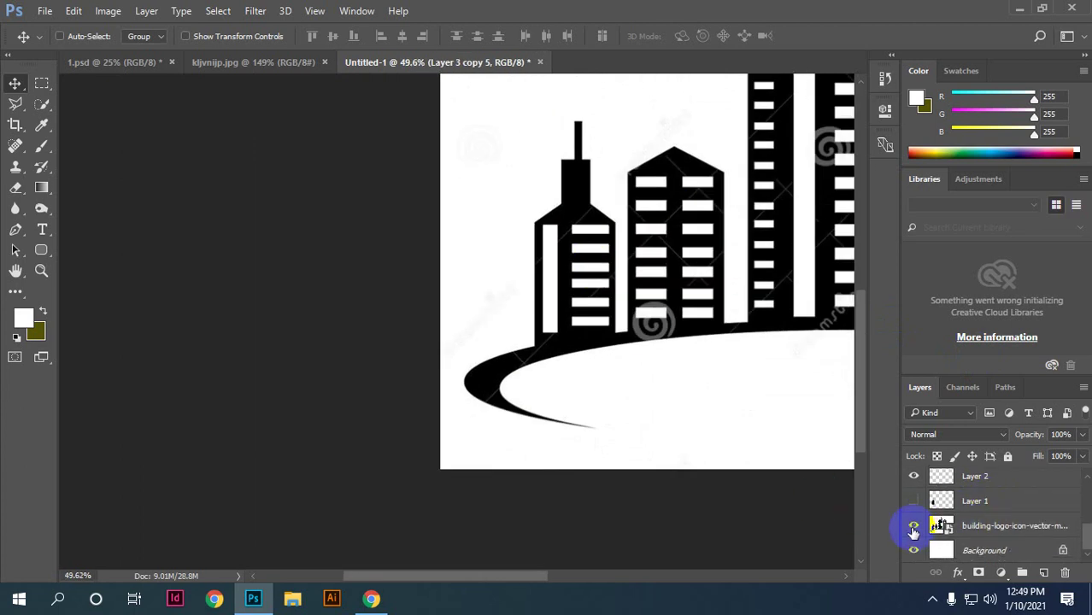
click(913, 527)
scroll(658, 390, down, 2)
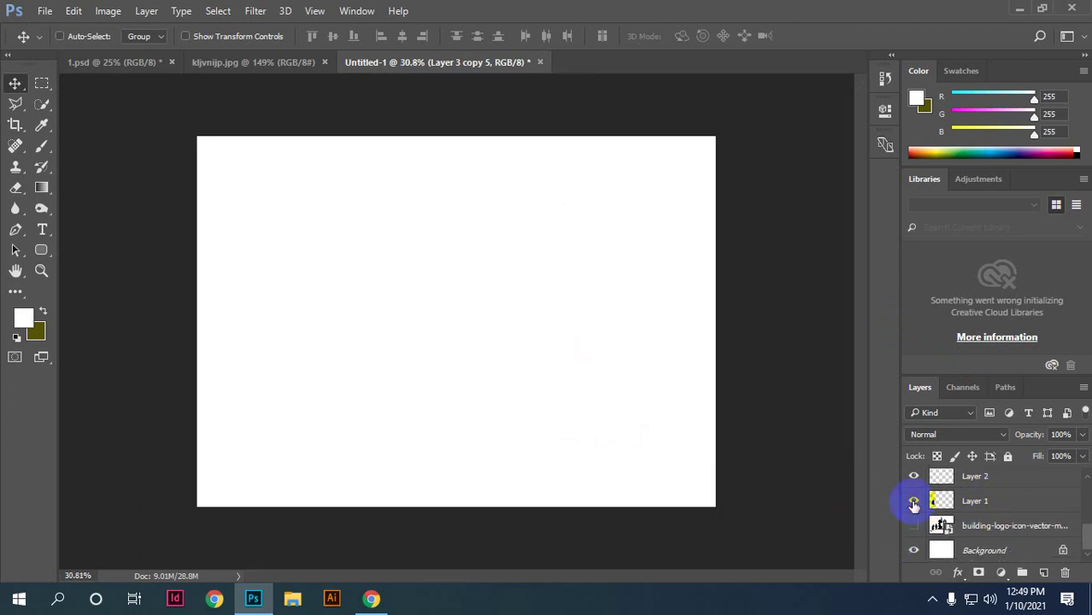
click(913, 502)
scroll(398, 366, up, 2)
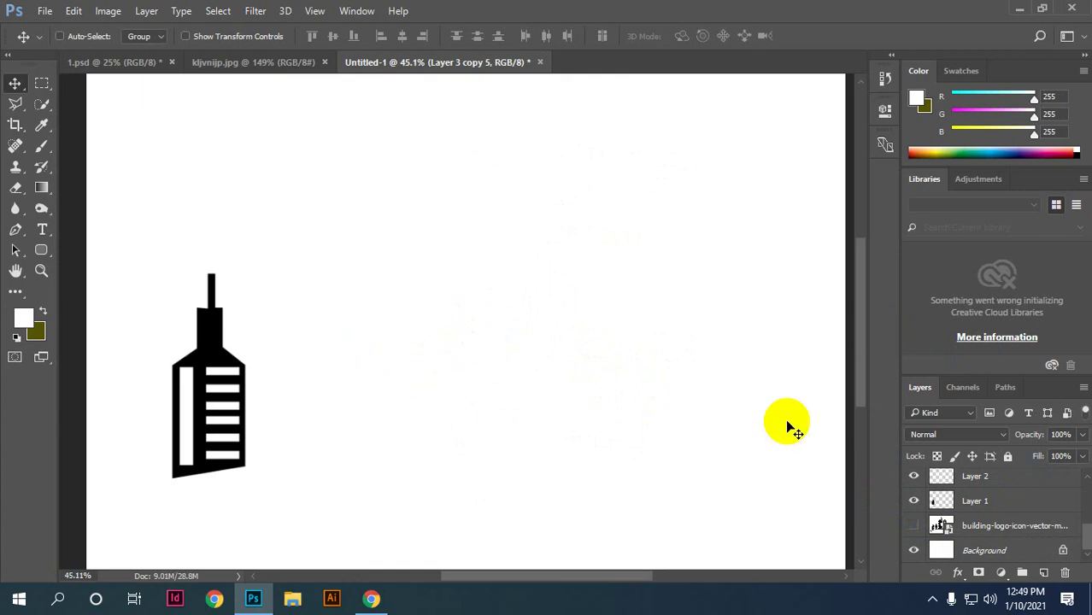
scroll(786, 427, down, 2)
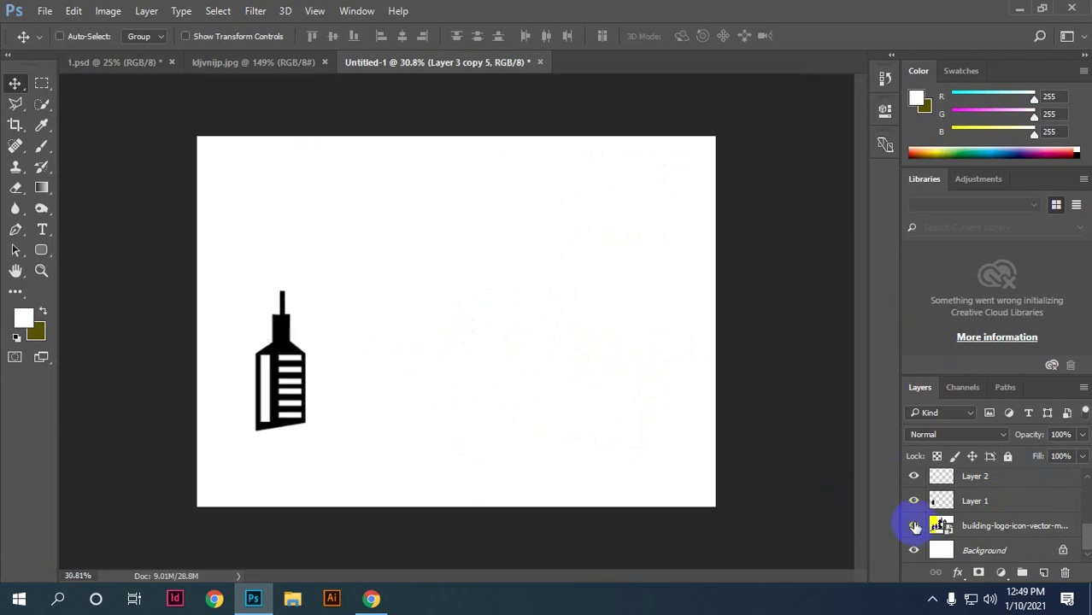
click(913, 526)
scroll(487, 362, up, 1)
scroll(488, 361, up, 1)
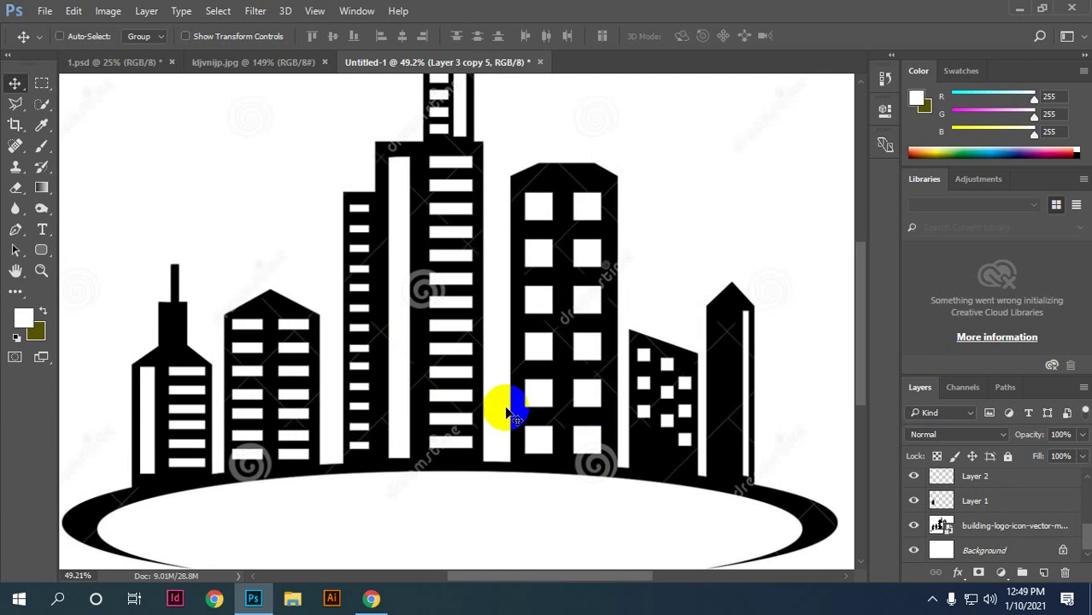
scroll(439, 392, down, 2)
drag(437, 356, 433, 327)
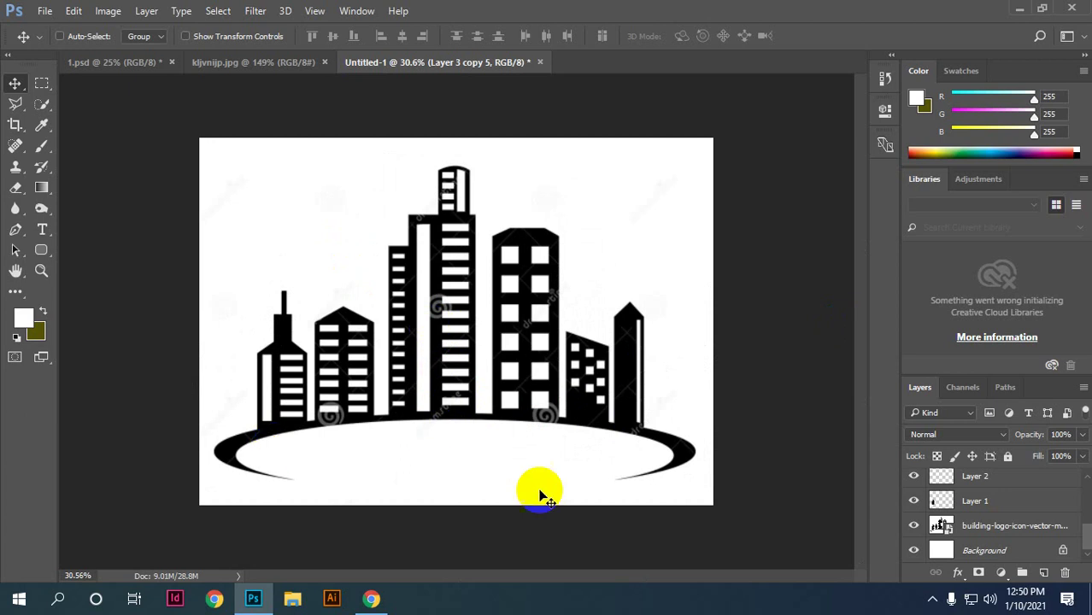
drag(433, 328, 3, 7)
Step: Start a Place Embedded in the current document, then cancel it
click(44, 10)
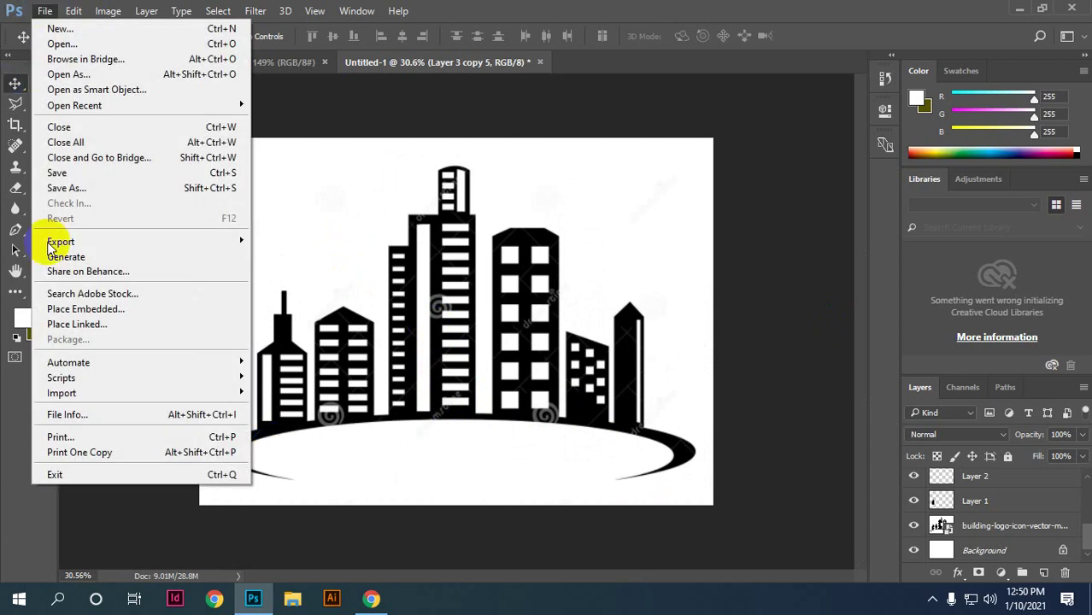
click(107, 309)
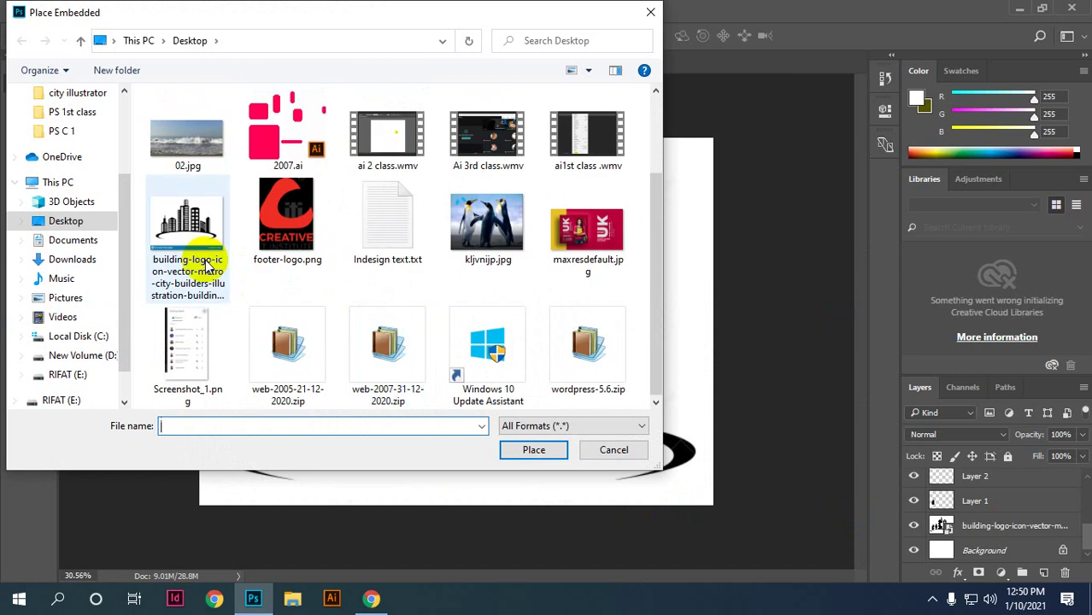
click(614, 450)
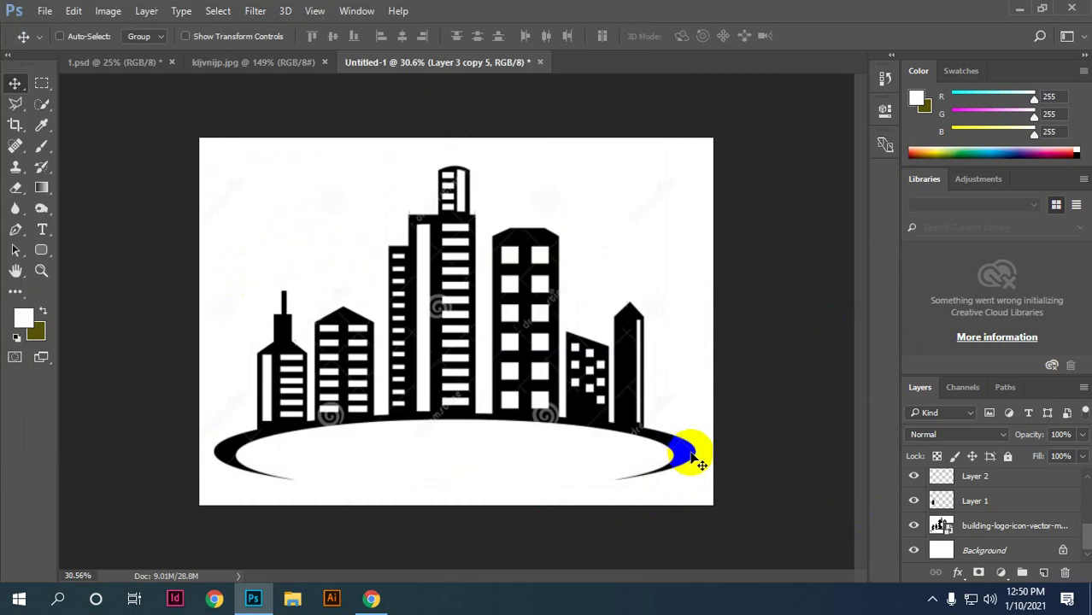
scroll(661, 397, down, 3)
drag(461, 283, 466, 293)
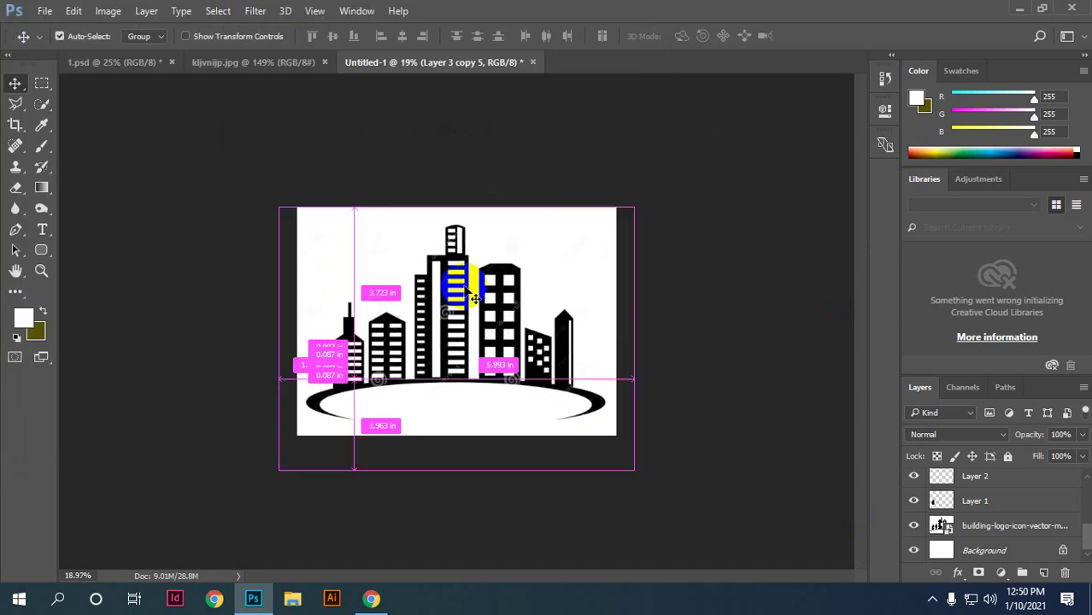
Step: Create a 7×5 in 300 ppi document and place the building logo scaled to 126%
key(ctrl+n)
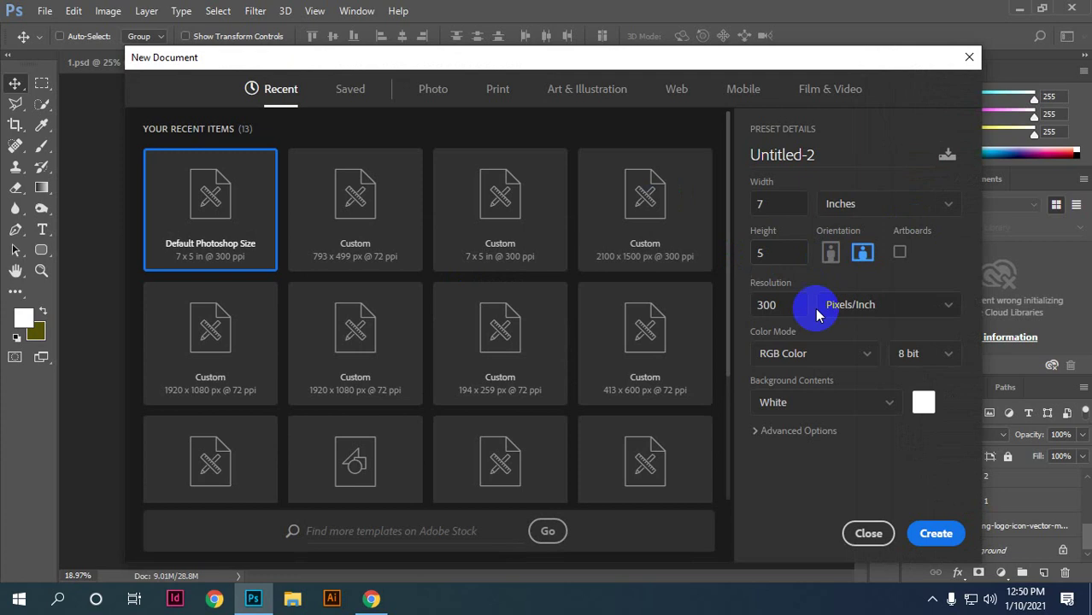
click(936, 533)
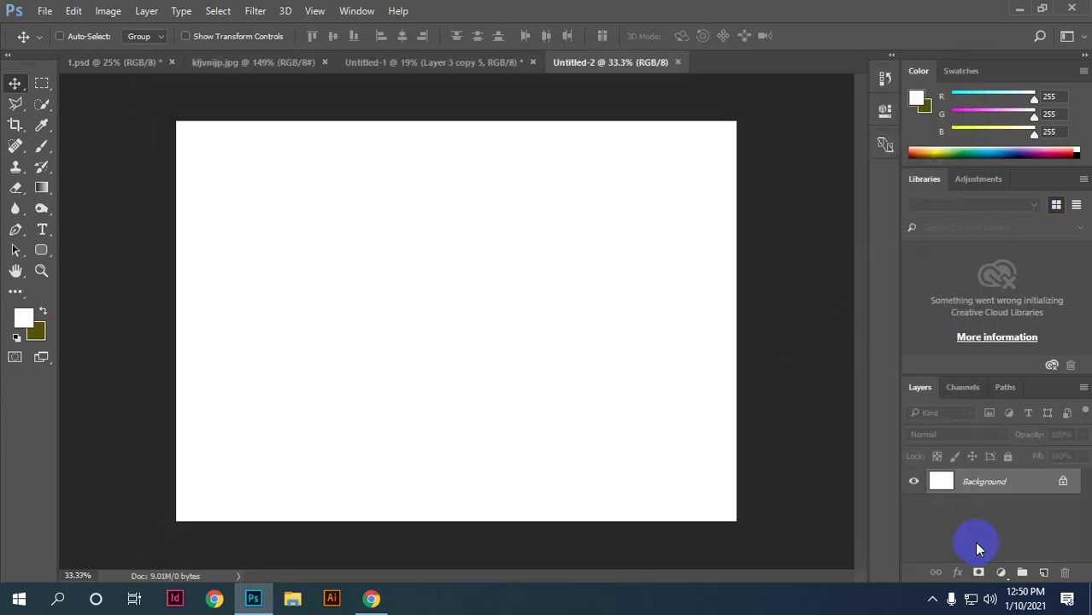
click(41, 12)
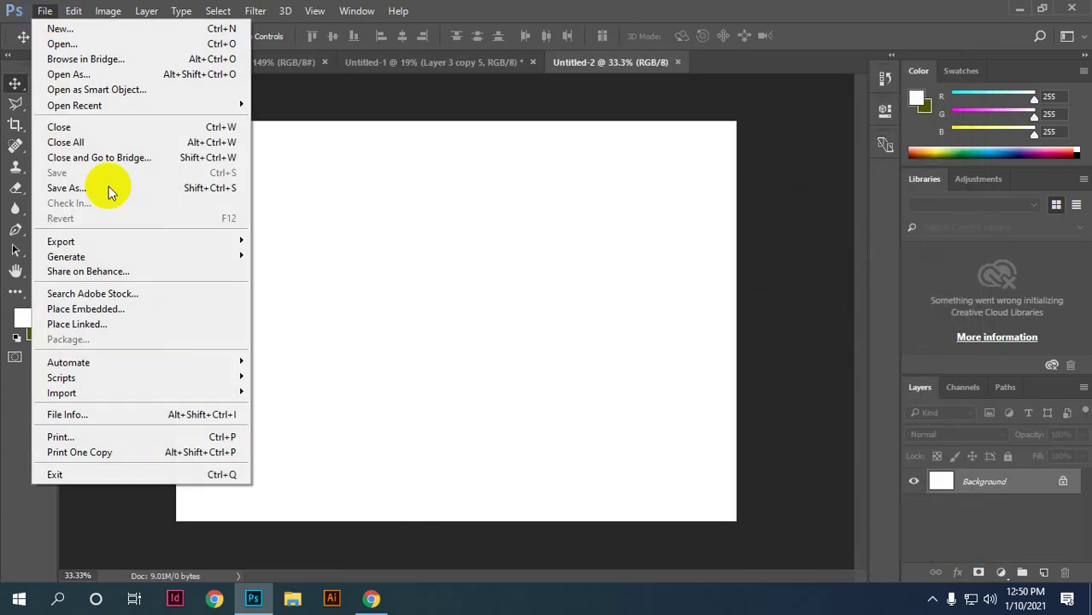
click(104, 309)
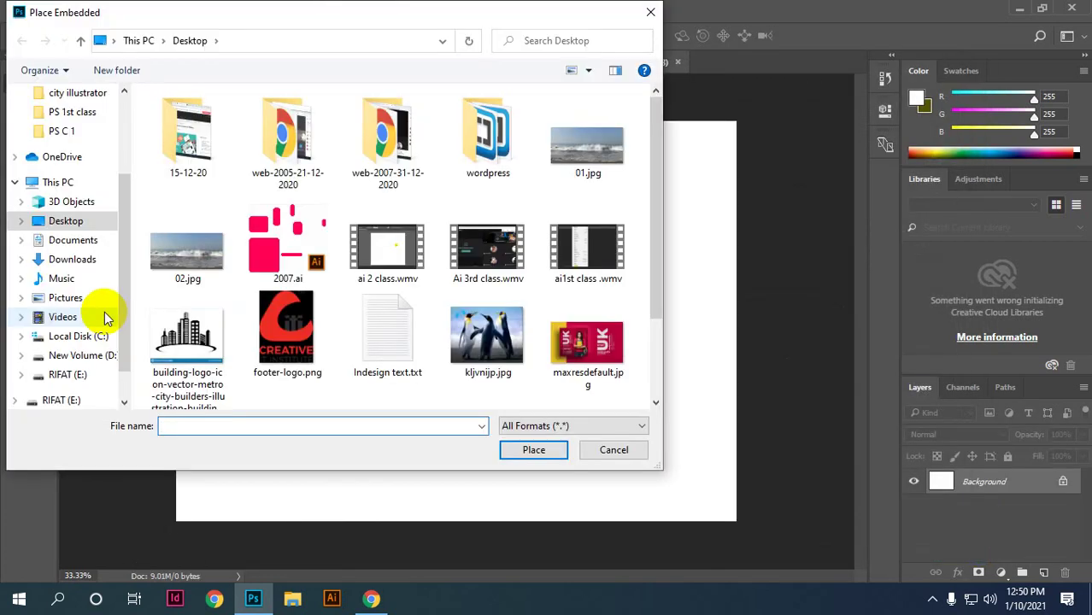
click(175, 328)
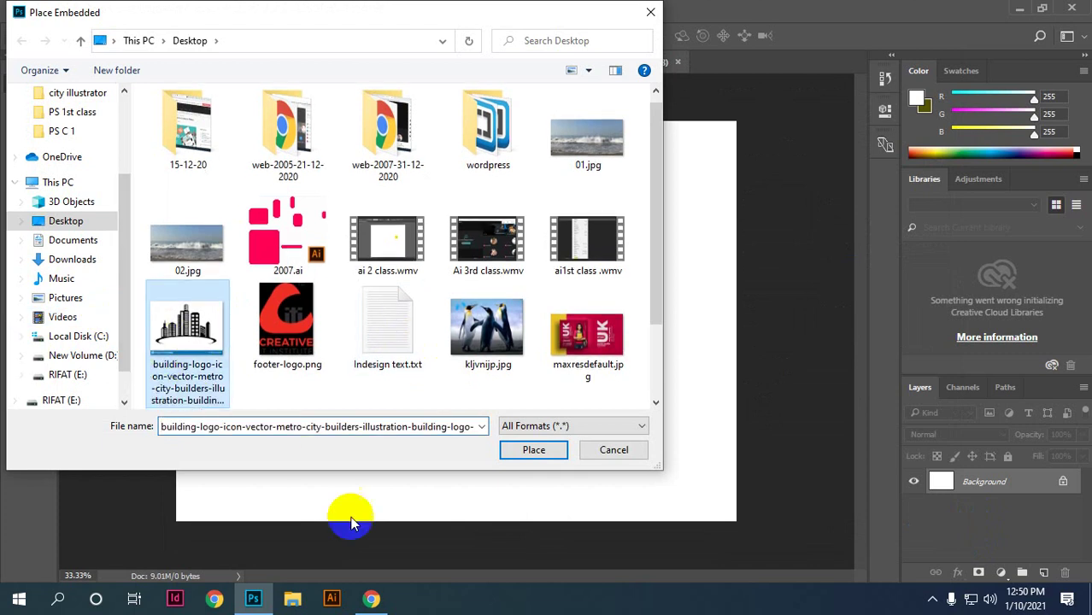
click(512, 453)
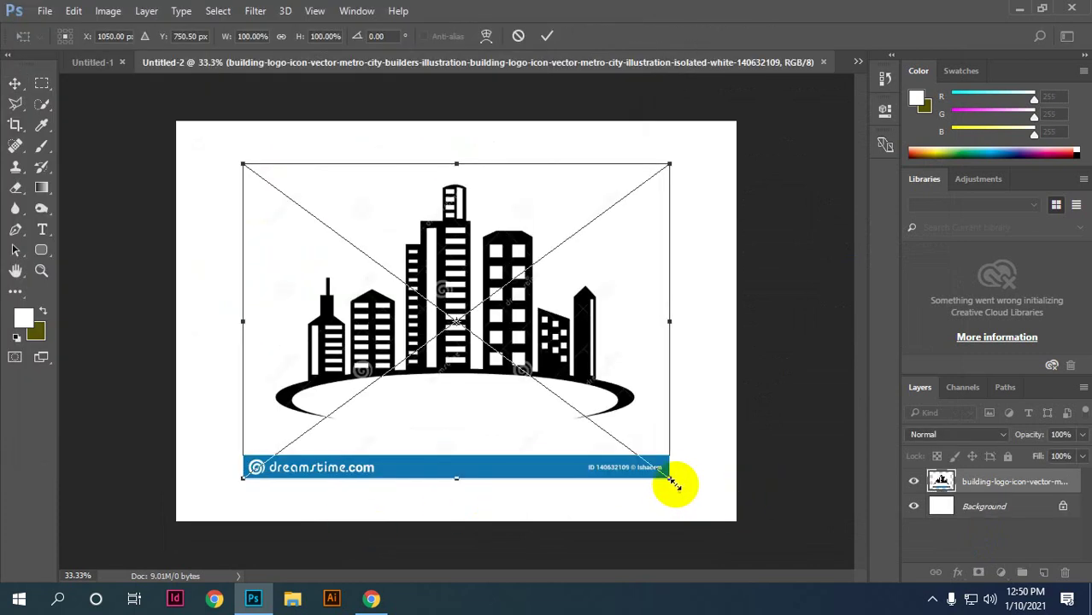
drag(671, 480, 722, 537)
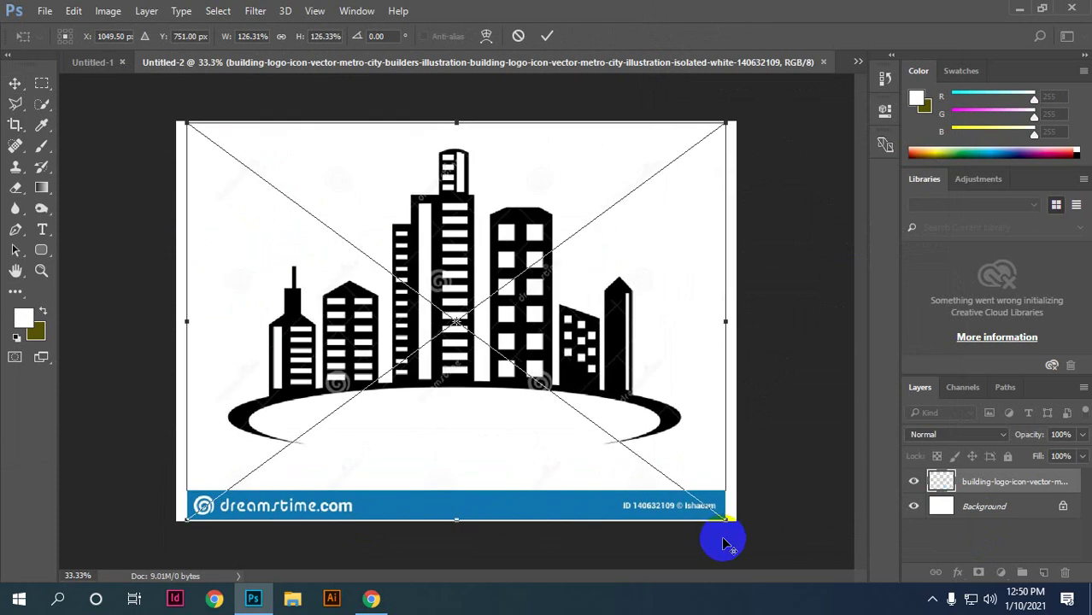
drag(722, 536, 722, 536)
key(Return)
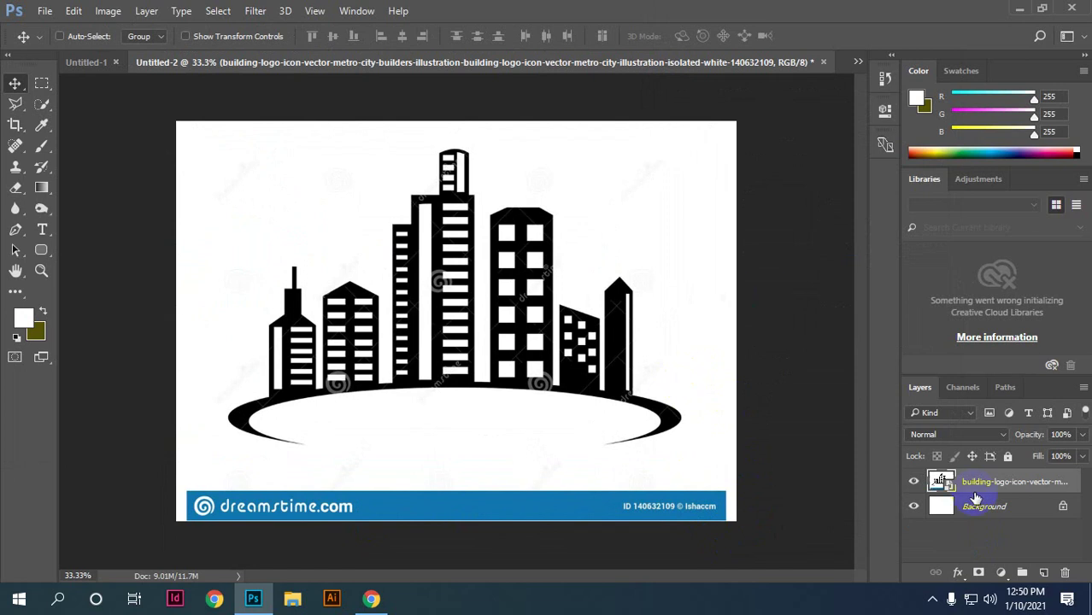
Step: Add a new layer, quit Photoshop without saving, and leave Chrome on a new tab
click(1044, 572)
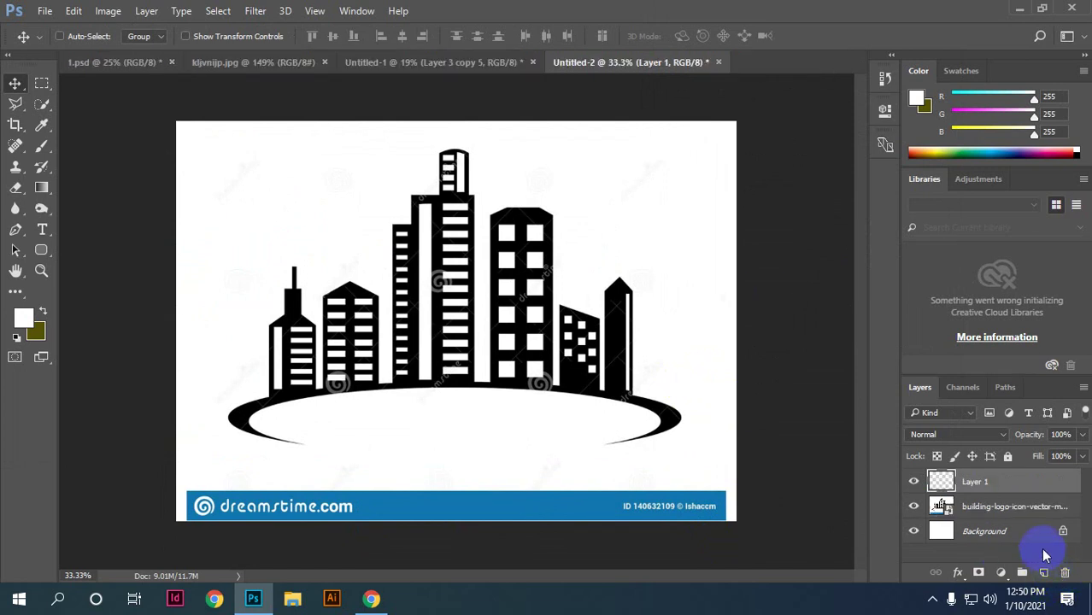
scroll(561, 363, down, 3)
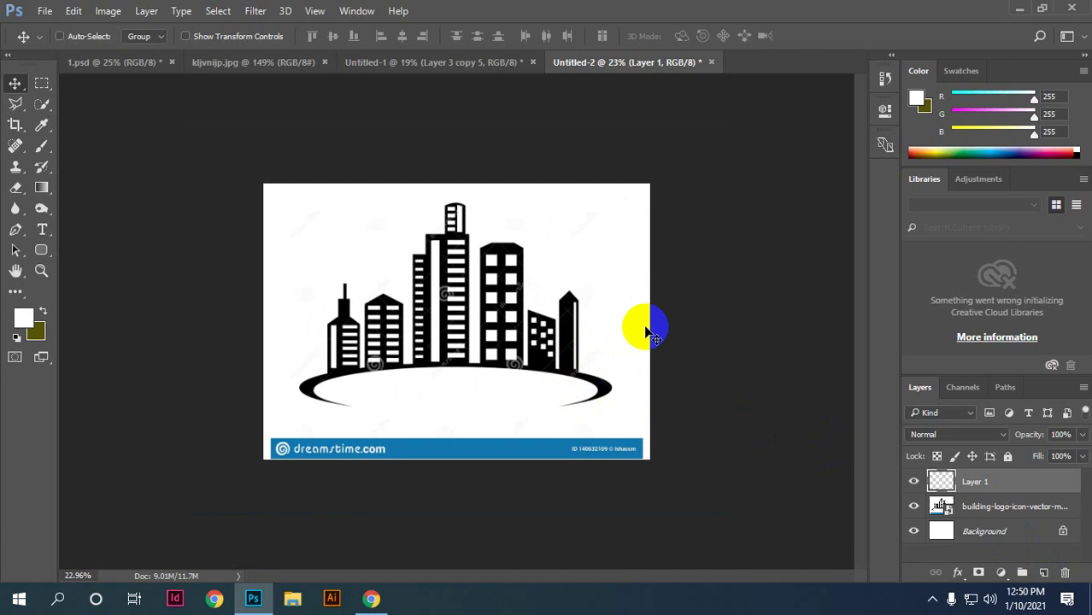
click(1072, 8)
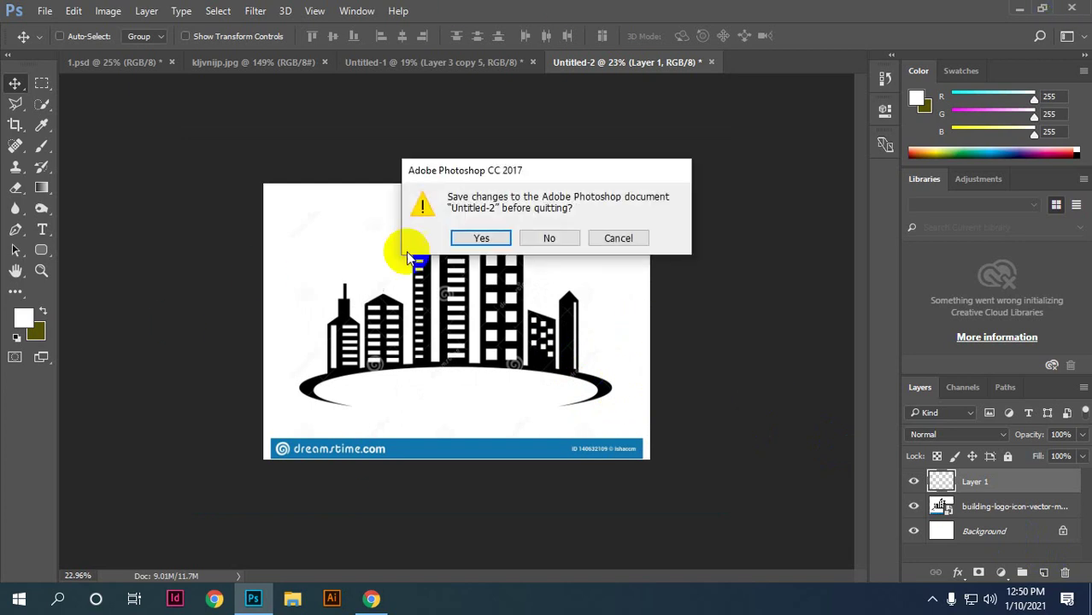
click(547, 238)
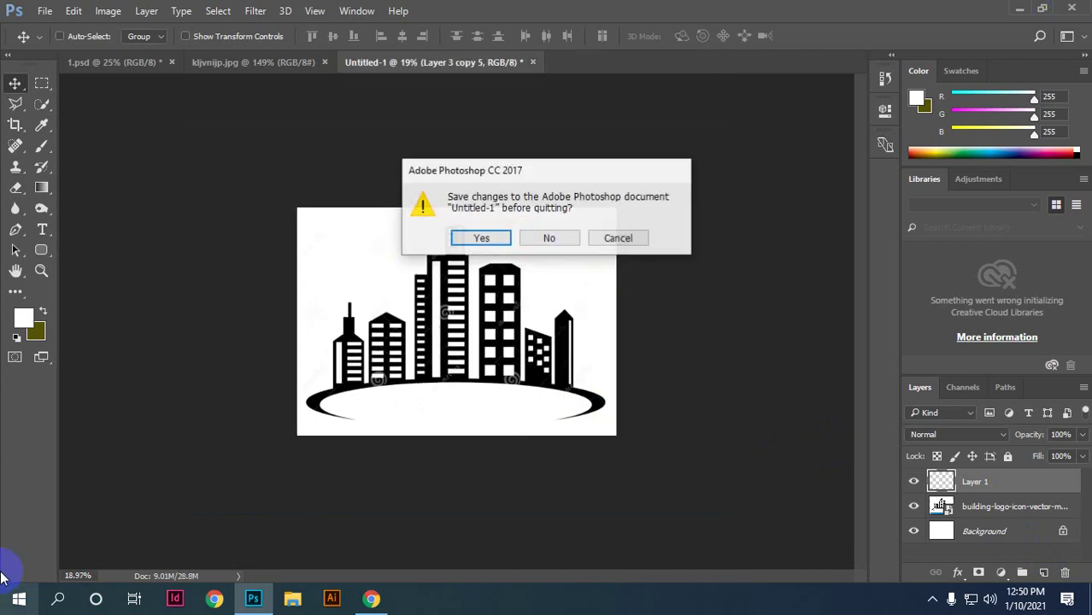
click(550, 238)
click(570, 239)
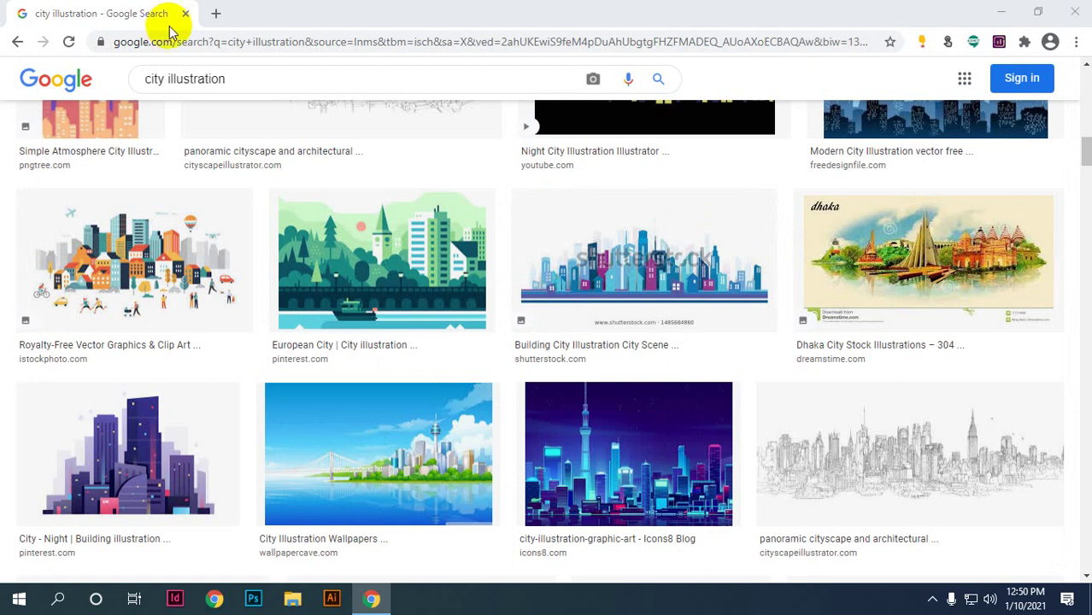
click(215, 12)
click(186, 14)
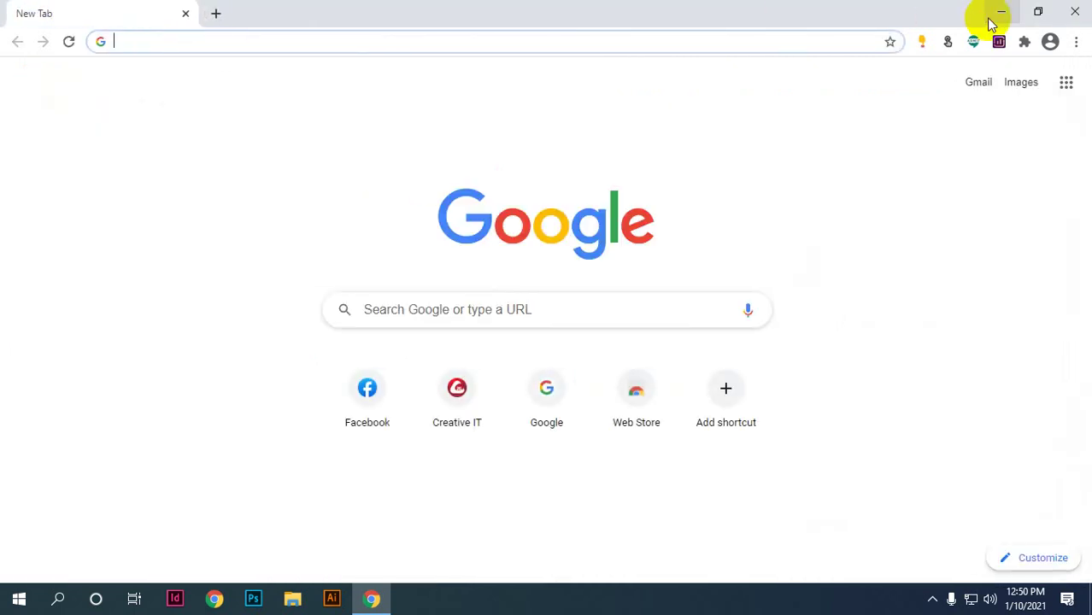